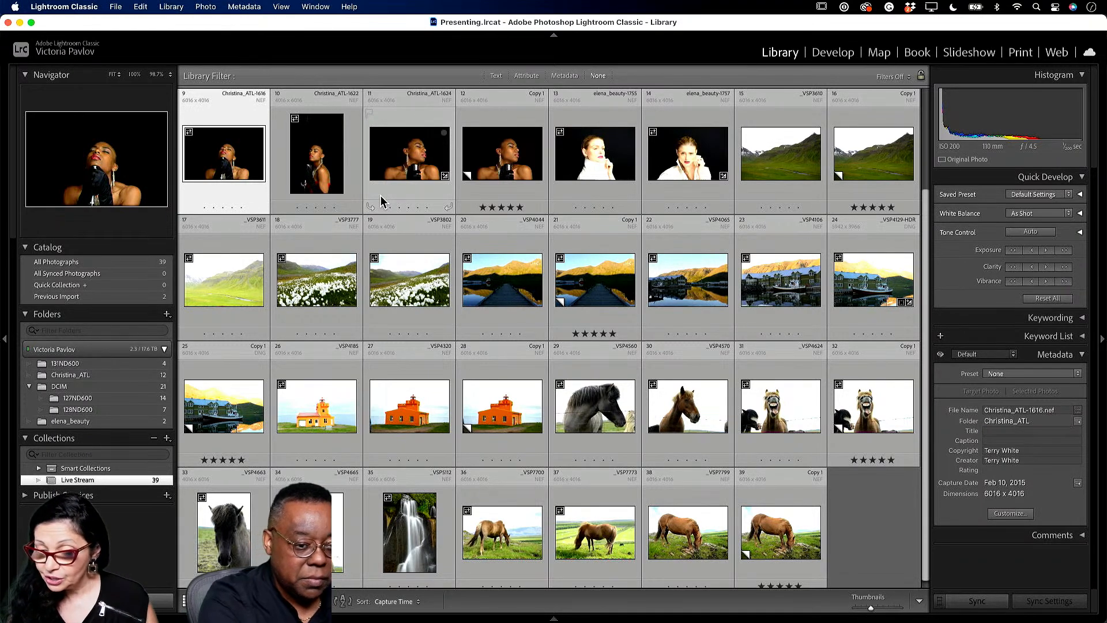
- Open the Christina_ATL-1624 Copy 1 portrait in the Develop module and show its Masking panel
{"action": "left_click", "coordinate": [503, 166]}
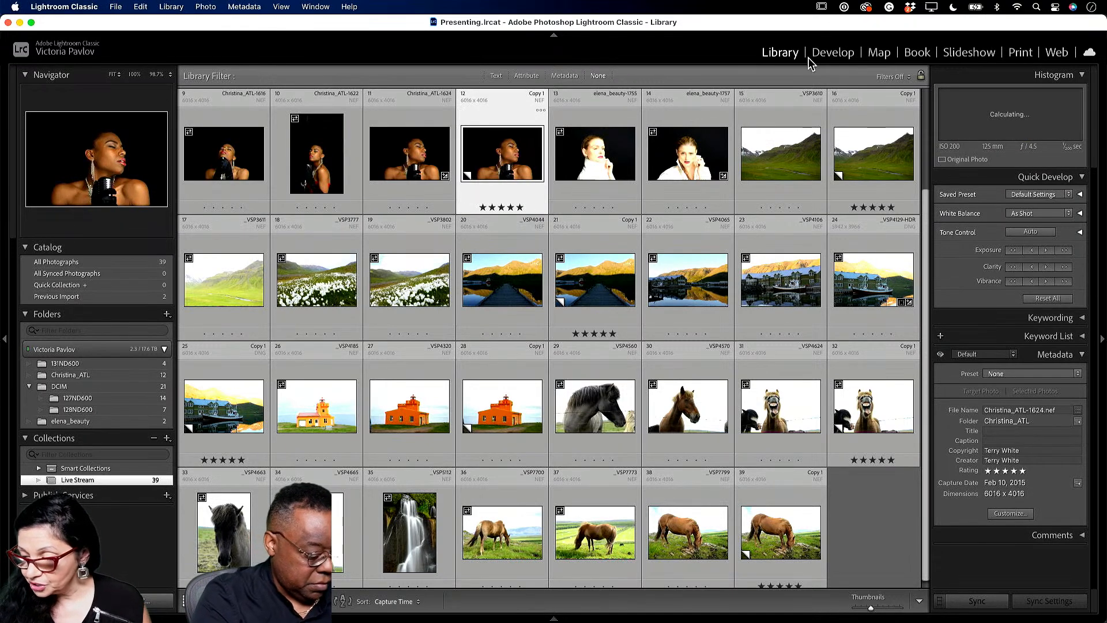
{"action": "left_click", "coordinate": [834, 52]}
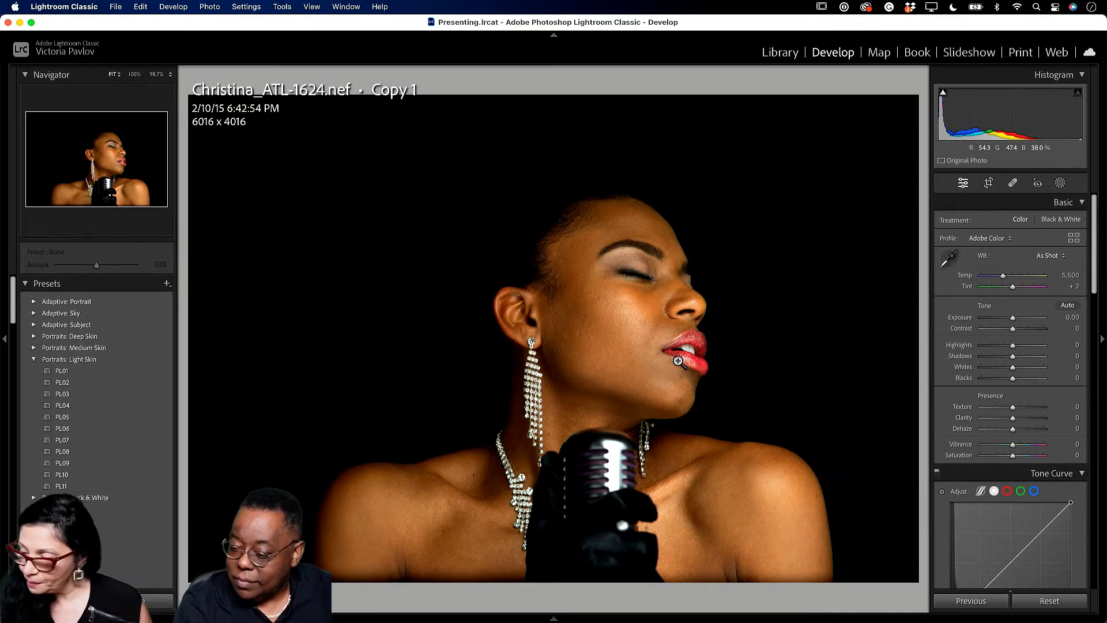
{"action": "left_click", "coordinate": [1060, 183]}
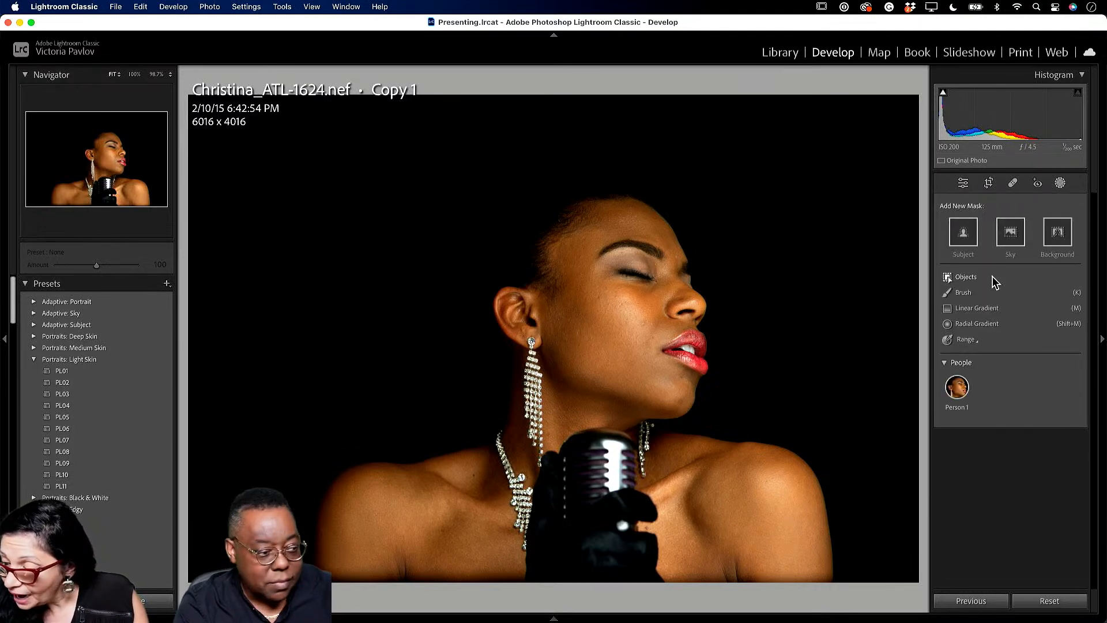
- Add a linear gradient across the photo's right side tinted blue: Temp 46, Tint -37, Hue 176.5
{"action": "left_click", "coordinate": [977, 307]}
{"action": "left_click_drag", "start_coordinate": [912, 326], "coordinate": [338, 314]}
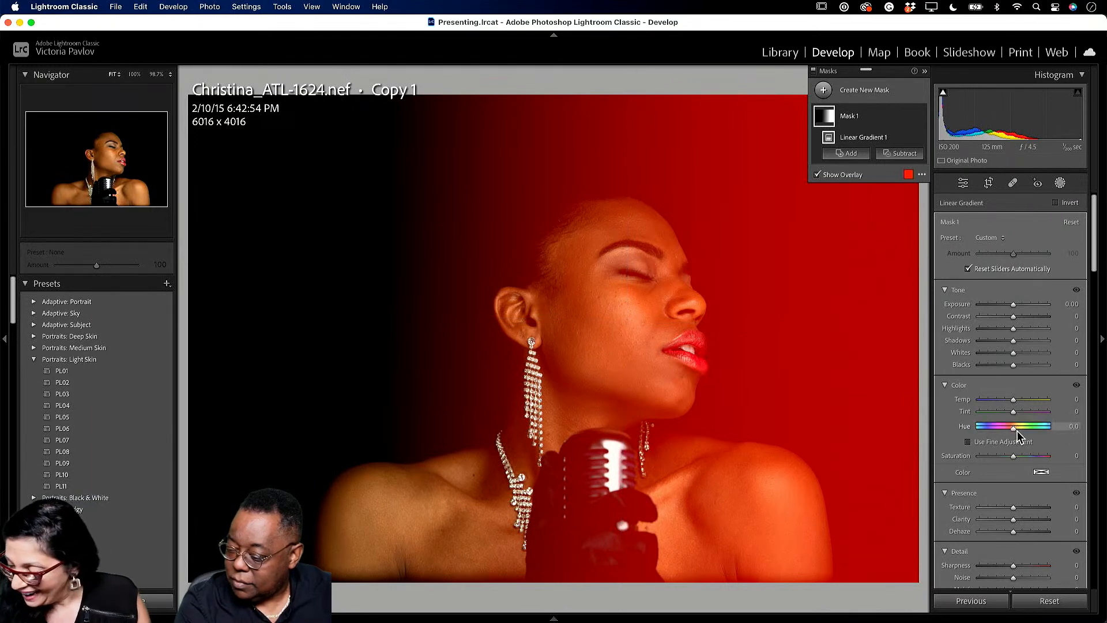
{"action": "left_click_drag", "start_coordinate": [1013, 430], "coordinate": [1049, 429]}
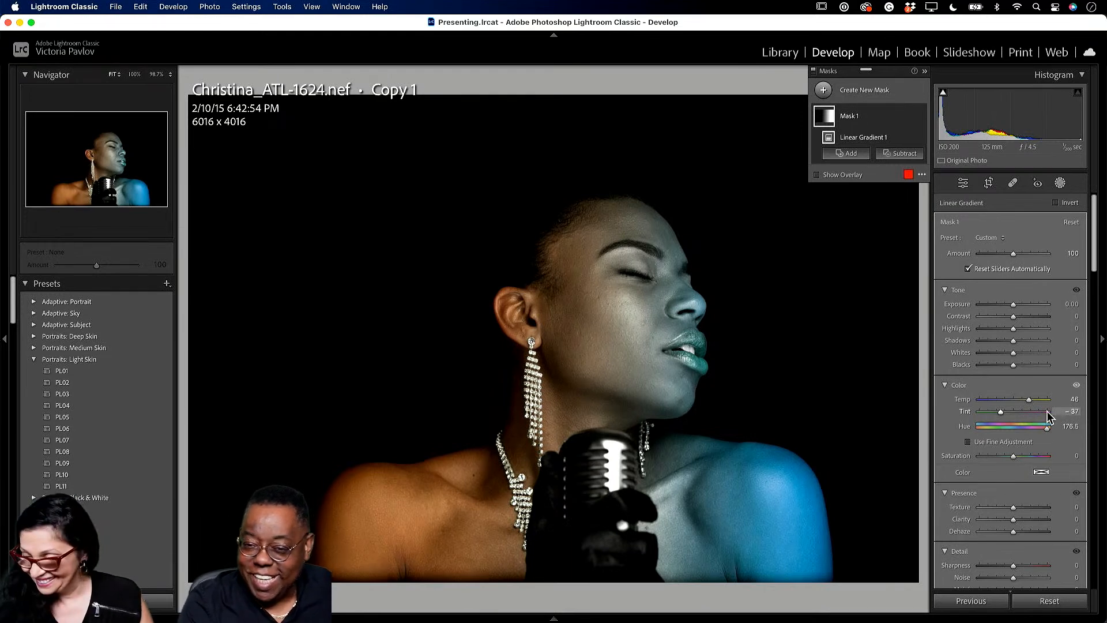
{"action": "left_click", "coordinate": [825, 94]}
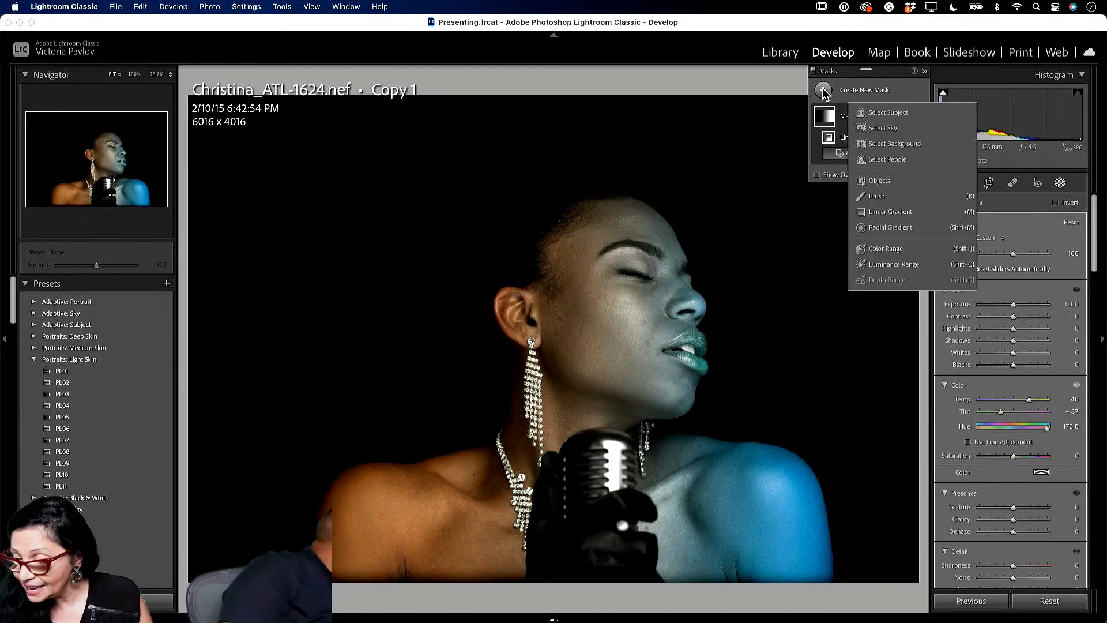
- Add a second linear gradient from the left edge tinted magenta: Temp 14, Hue -83.2, Amount 137
{"action": "left_click", "coordinate": [895, 212]}
{"action": "left_click_drag", "start_coordinate": [190, 344], "coordinate": [661, 341]}
{"action": "left_click_drag", "start_coordinate": [1013, 426], "coordinate": [1019, 398]}
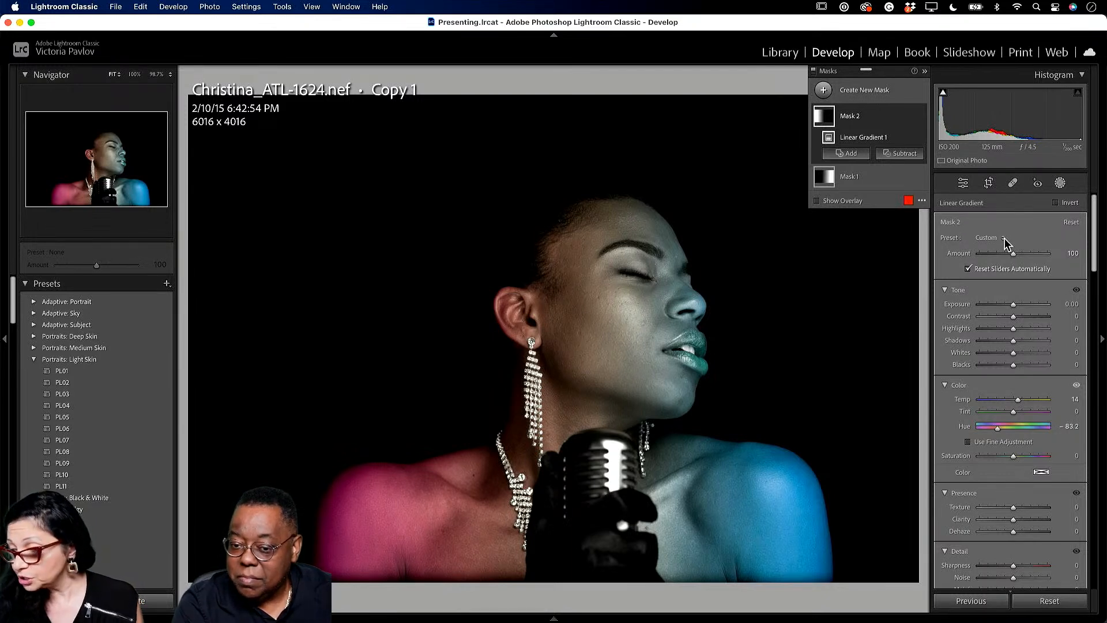
{"action": "left_click_drag", "start_coordinate": [1005, 254], "coordinate": [1053, 259]}
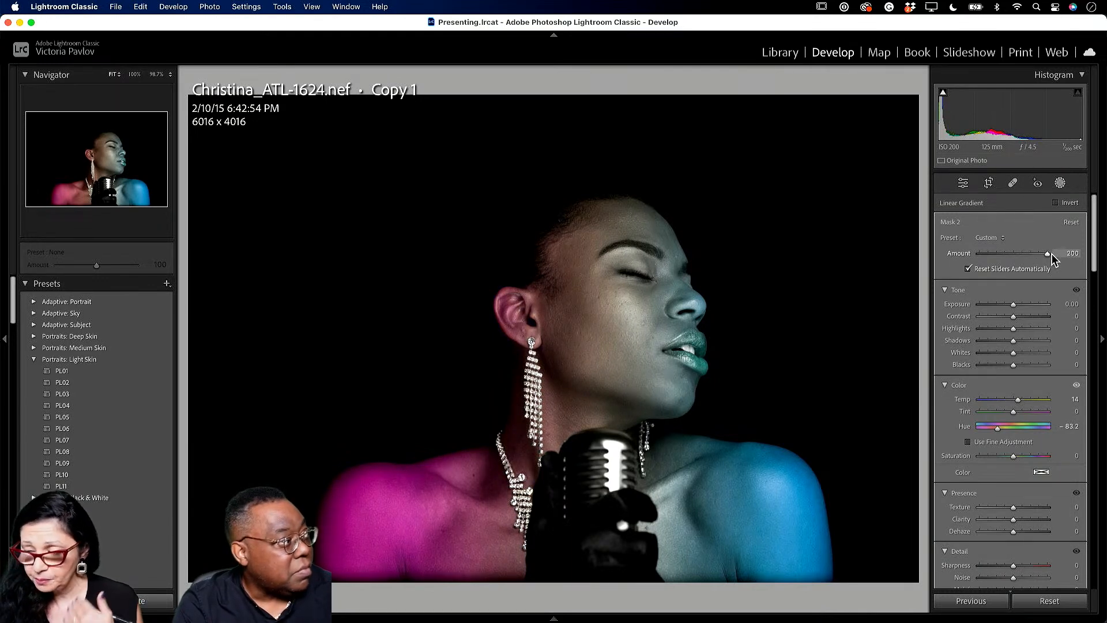
{"action": "mouse_move", "coordinate": [1050, 254]}
{"action": "left_mouse_down"}
{"action": "mouse_move", "coordinate": [988, 254]}
{"action": "mouse_move", "coordinate": [1029, 251]}
{"action": "left_mouse_up"}
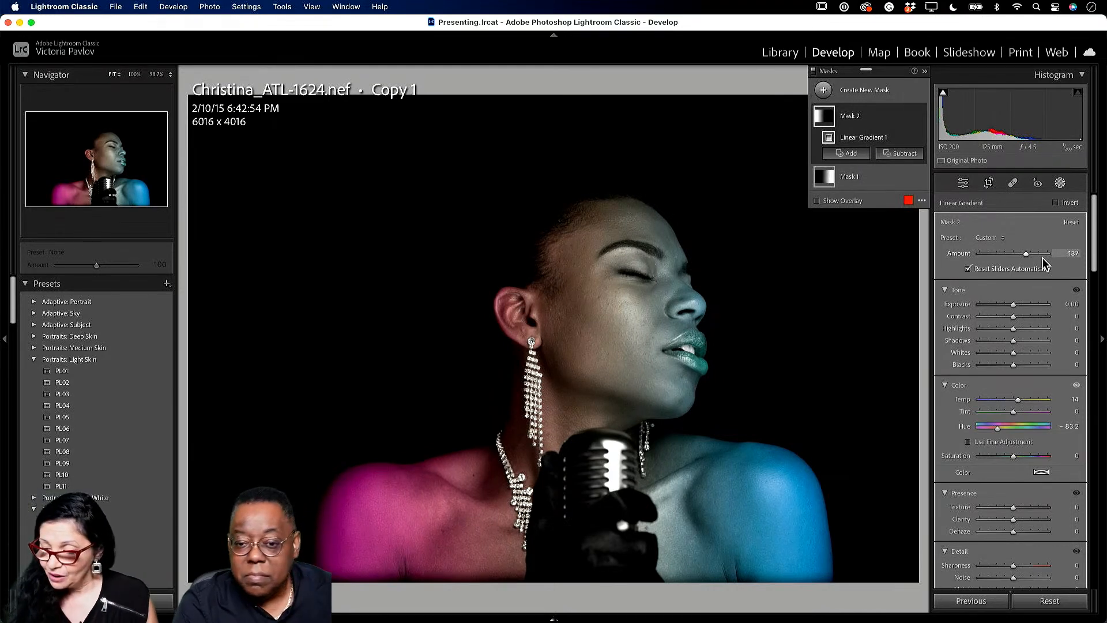
{"action": "left_click", "coordinate": [823, 91]}
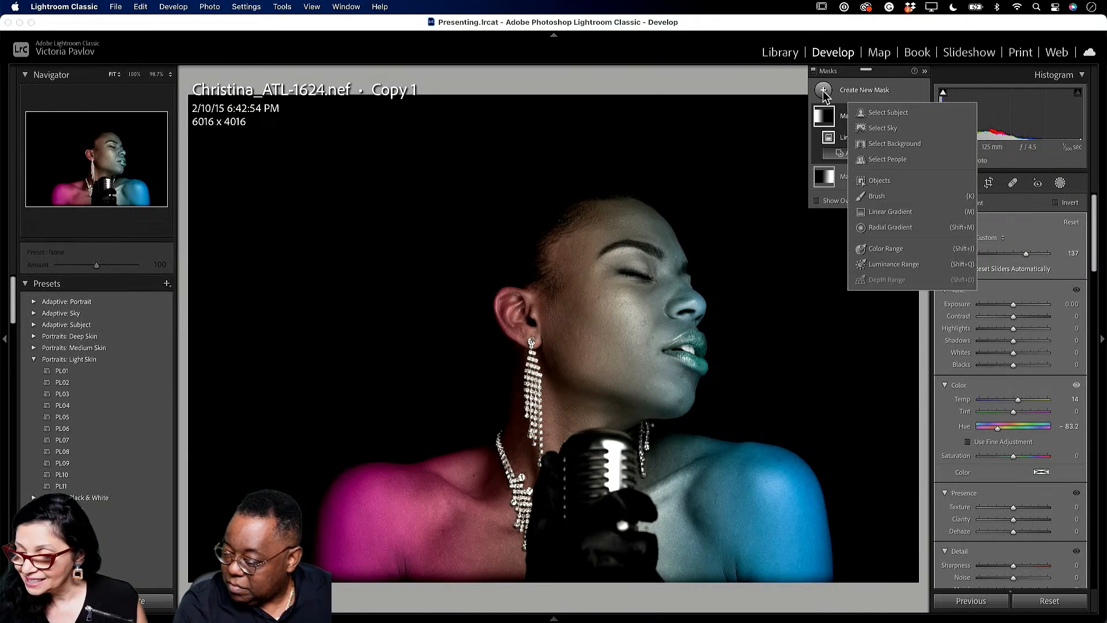
- Draw a radial gradient ellipse over the woman's face, rotated and sized to fit it
{"action": "left_click", "coordinate": [891, 229]}
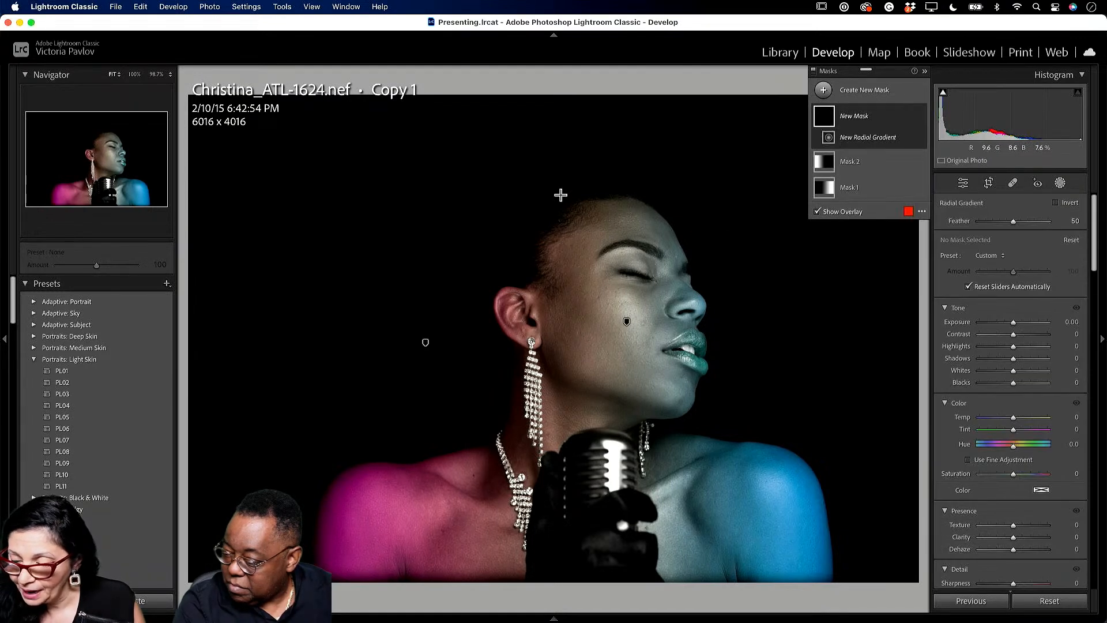
{"action": "left_click_drag", "start_coordinate": [548, 190], "coordinate": [725, 273]}
{"action": "left_click_drag", "start_coordinate": [549, 285], "coordinate": [461, 287]}
{"action": "left_click_drag", "start_coordinate": [541, 185], "coordinate": [623, 290]}
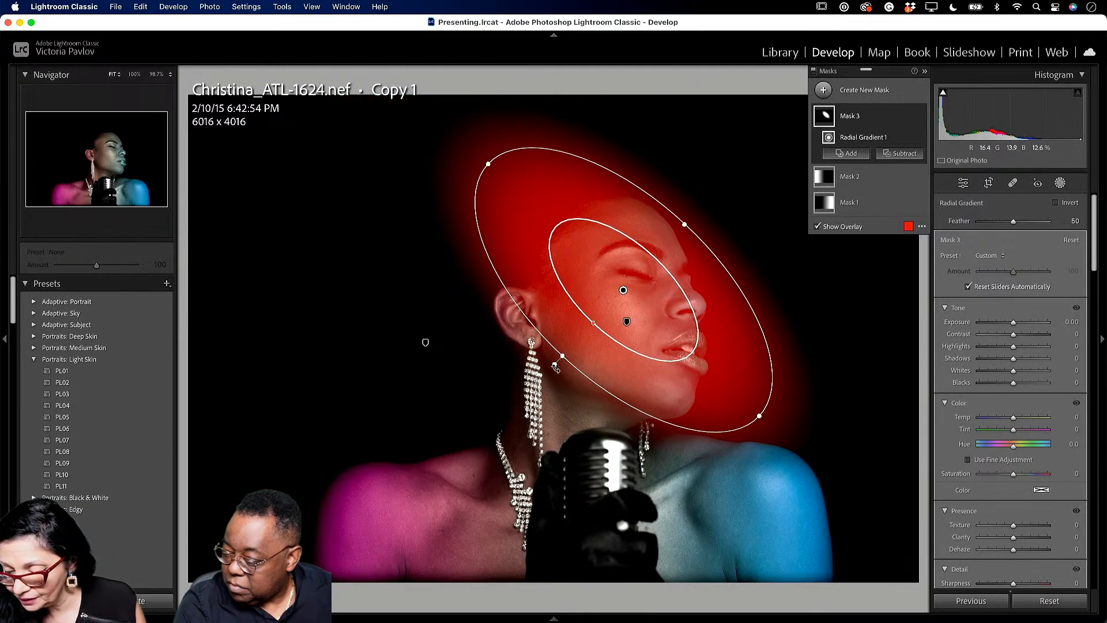
{"action": "left_click_drag", "start_coordinate": [554, 367], "coordinate": [541, 364]}
{"action": "left_click_drag", "start_coordinate": [729, 452], "coordinate": [684, 402]}
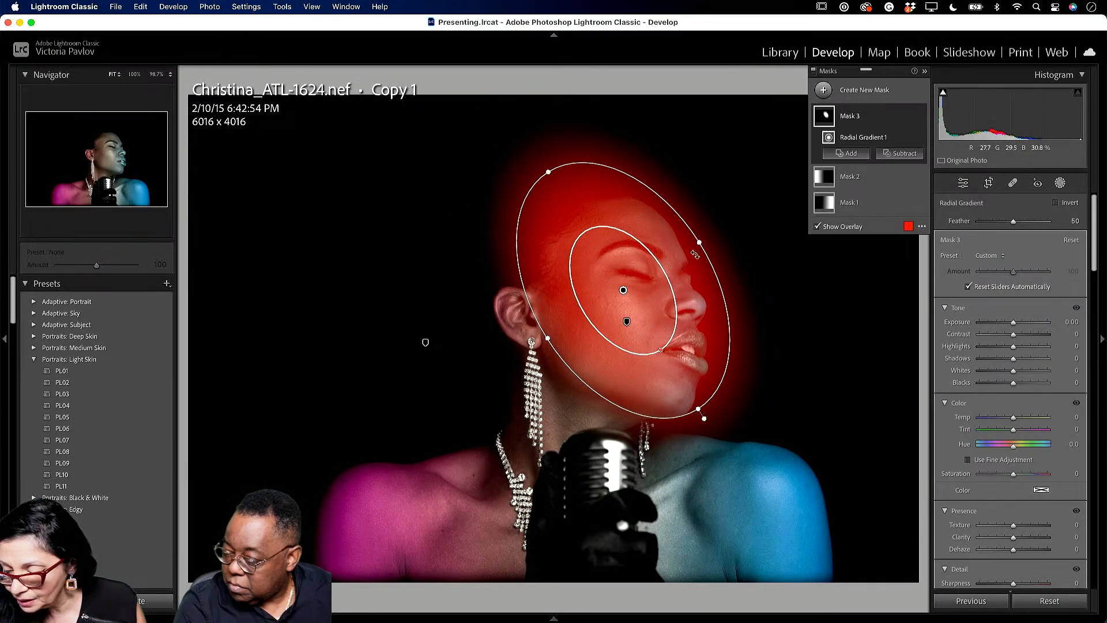
{"action": "left_click_drag", "start_coordinate": [701, 244], "coordinate": [682, 254]}
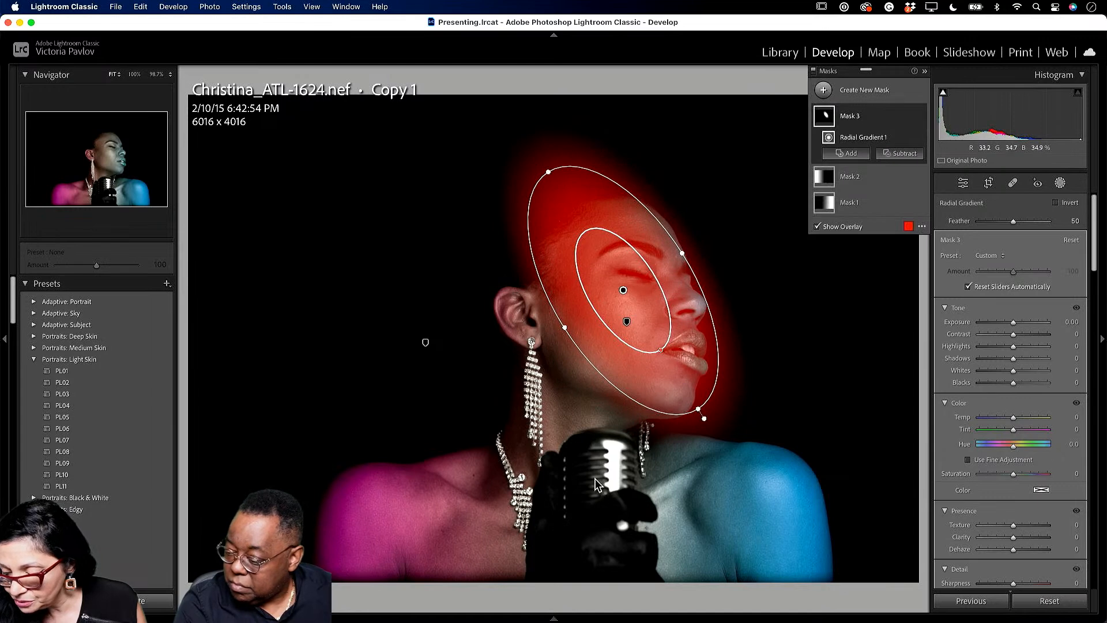
{"action": "left_click_drag", "start_coordinate": [705, 419], "coordinate": [693, 424]}
{"action": "left_click_drag", "start_coordinate": [691, 380], "coordinate": [687, 381]}
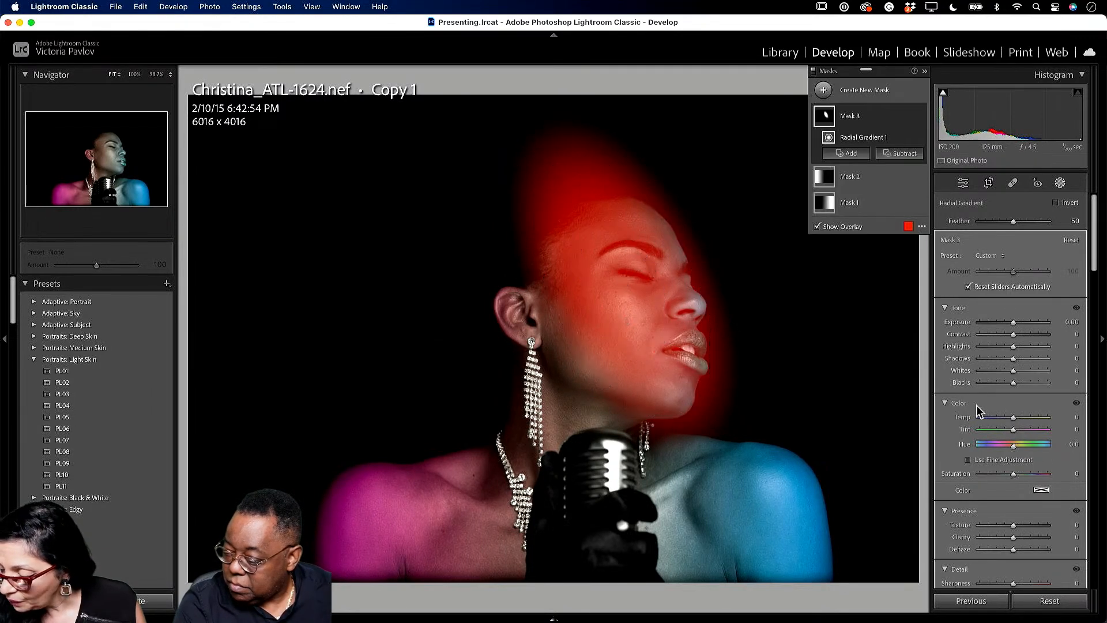
- Tint the face ellipse with Temp 100, Tint -100, Hue -49.1 at Amount 30
{"action": "left_click_drag", "start_coordinate": [1015, 430], "coordinate": [1032, 448]}
{"action": "mouse_move", "coordinate": [979, 418]}
{"action": "left_mouse_down"}
{"action": "mouse_move", "coordinate": [1061, 417]}
{"action": "mouse_move", "coordinate": [1027, 431]}
{"action": "mouse_move", "coordinate": [965, 431]}
{"action": "left_mouse_up"}
{"action": "left_click_drag", "start_coordinate": [1031, 448], "coordinate": [1004, 448]}
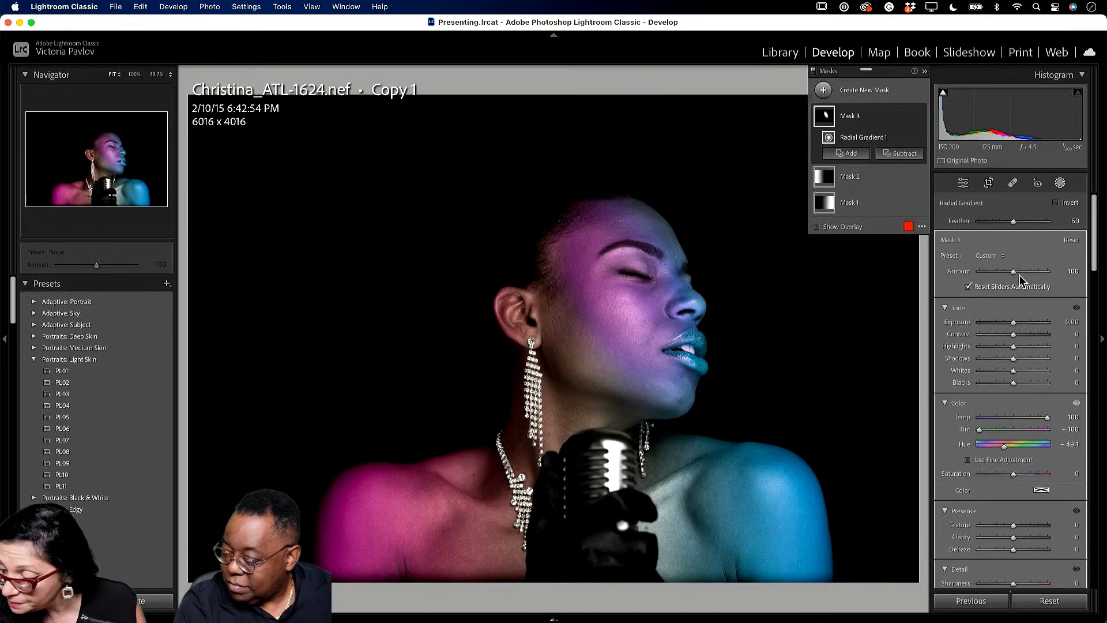
{"action": "left_click_drag", "start_coordinate": [1015, 270], "coordinate": [995, 272]}
{"action": "left_click_drag", "start_coordinate": [979, 276], "coordinate": [991, 277]}
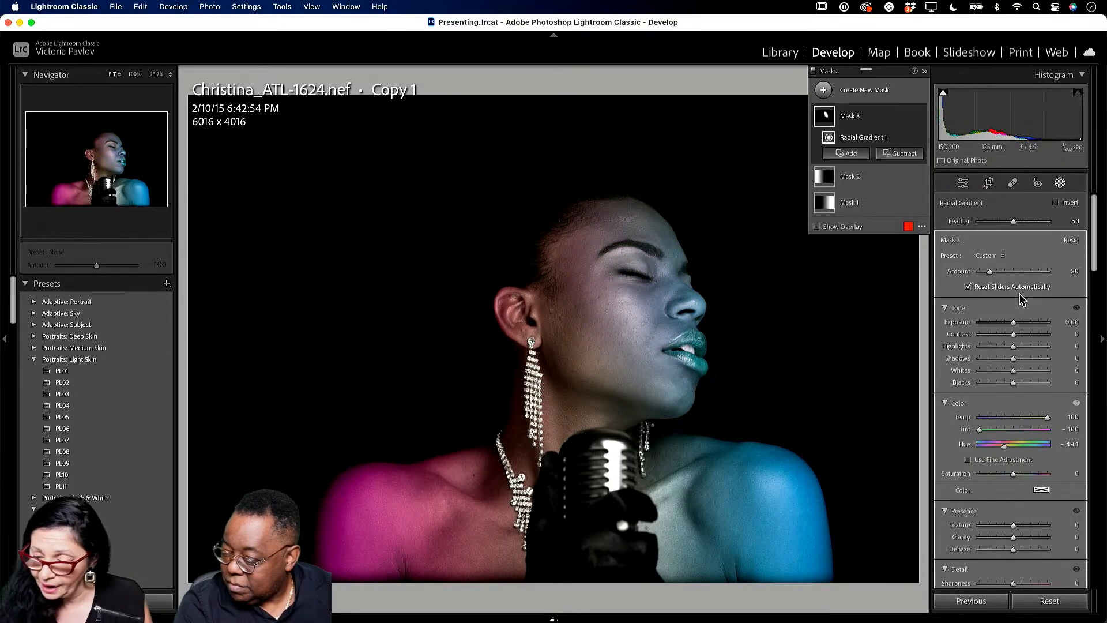
- Set global Exposure +0.75, Contrast +24, Highlights -30, Shadows +50 and Blacks -26
{"action": "left_click", "coordinate": [972, 186]}
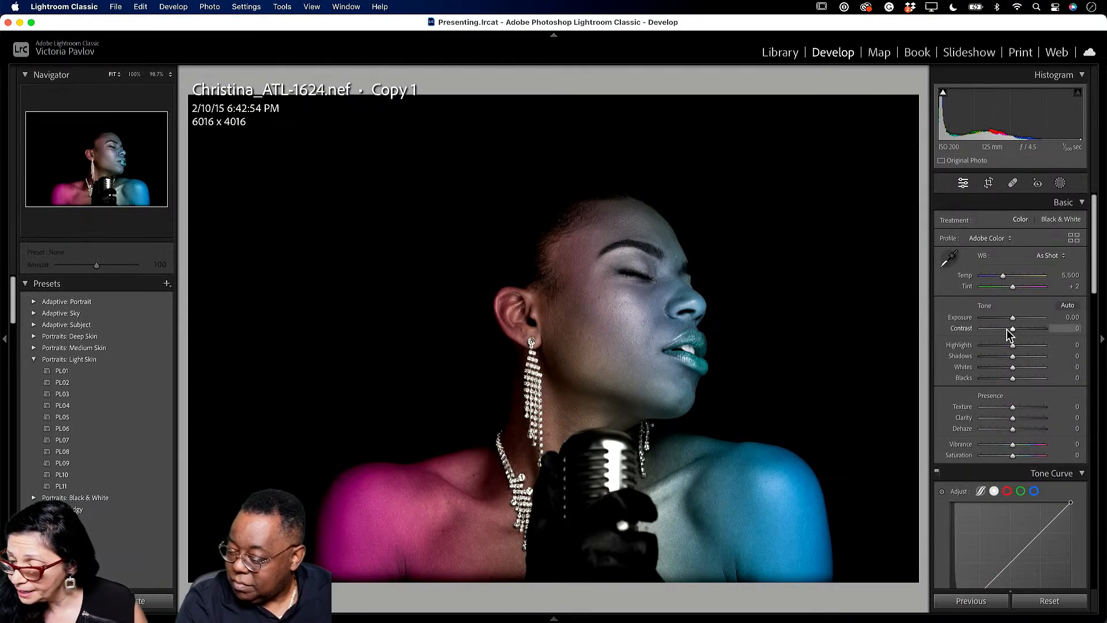
{"action": "left_click_drag", "start_coordinate": [1015, 321], "coordinate": [1031, 362]}
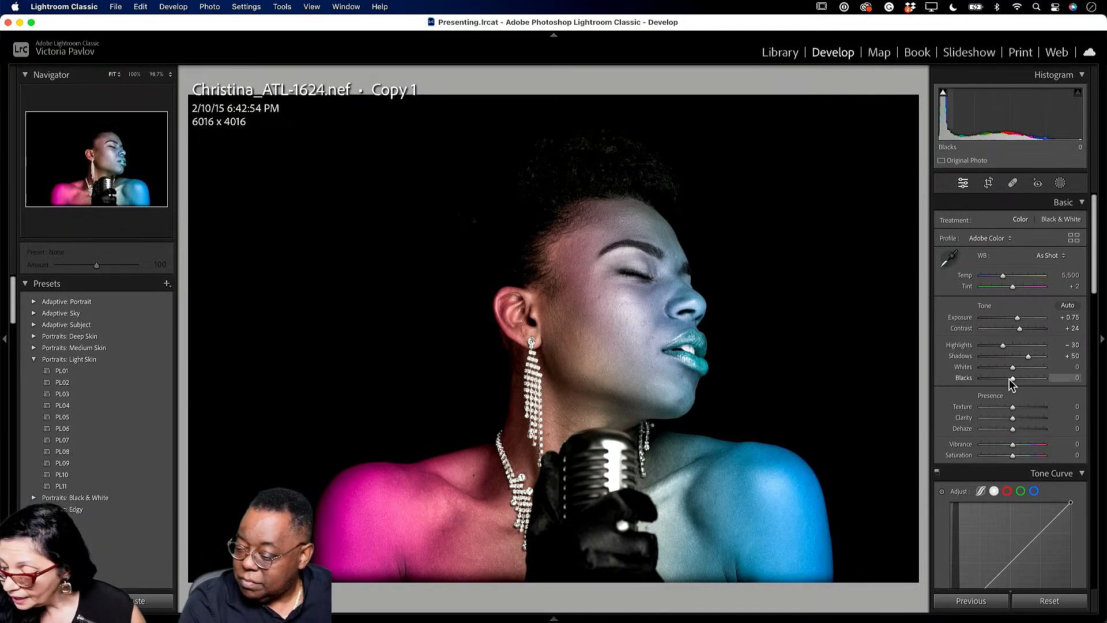
{"action": "left_click_drag", "start_coordinate": [1012, 378], "coordinate": [1005, 382]}
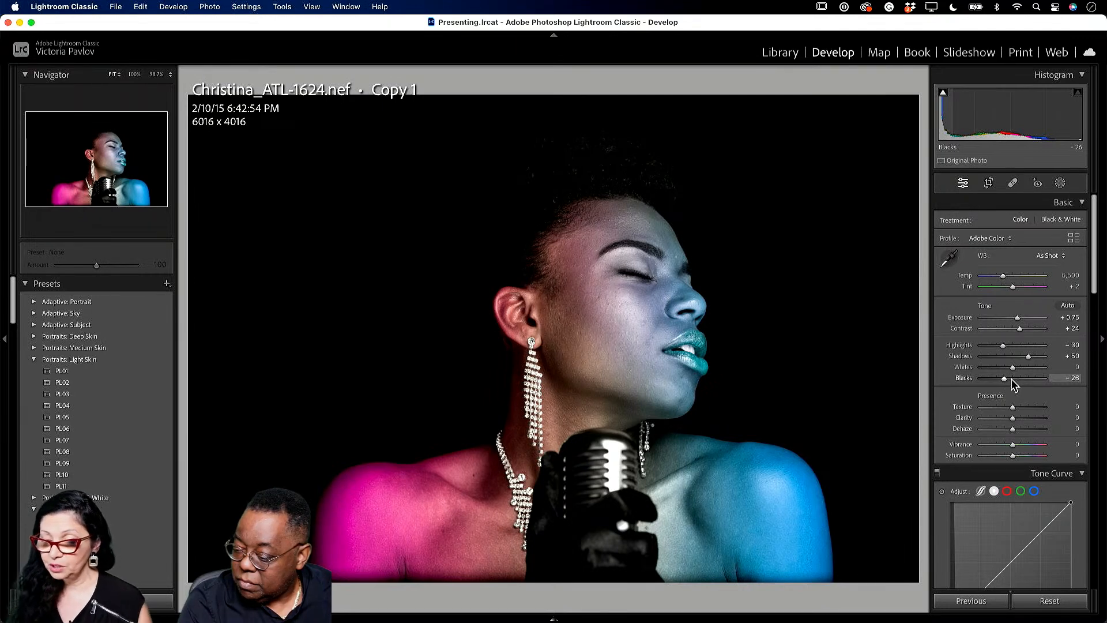
- Select Mask 3 and reshape the face gradient into a circle, shifted down-left
{"action": "left_click", "coordinate": [1060, 184]}
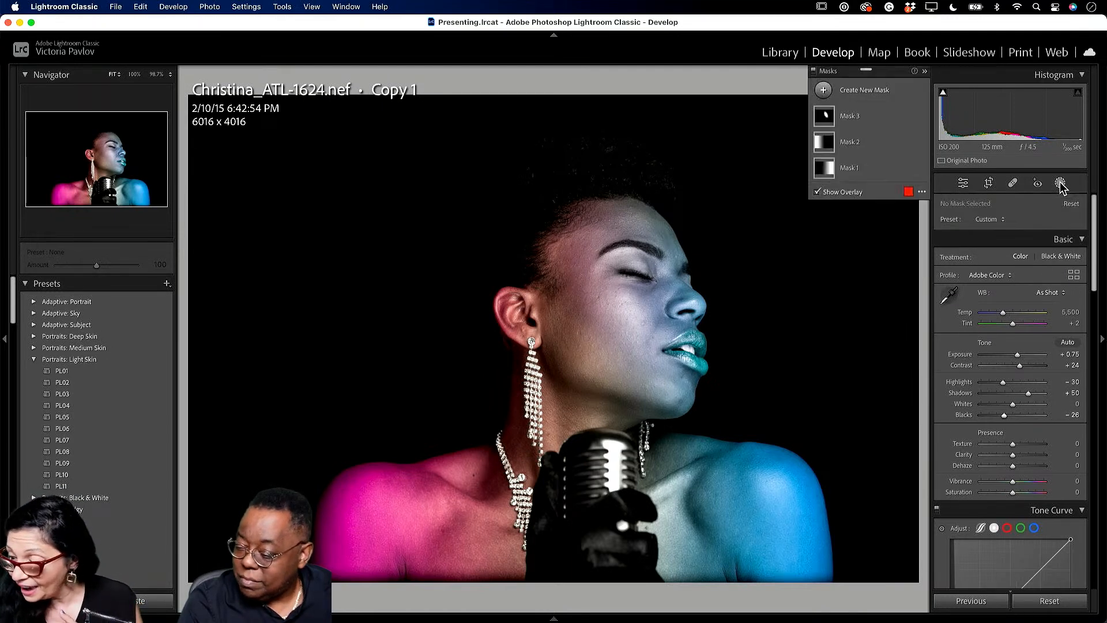
{"action": "left_click", "coordinate": [855, 116]}
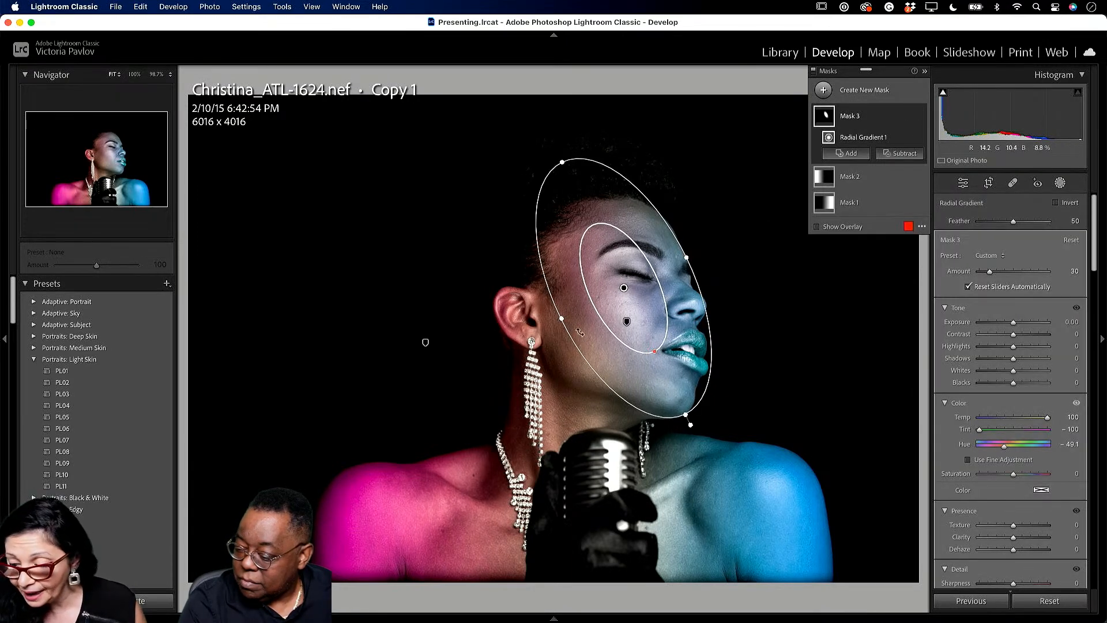
{"action": "left_click_drag", "start_coordinate": [558, 322], "coordinate": [484, 349]}
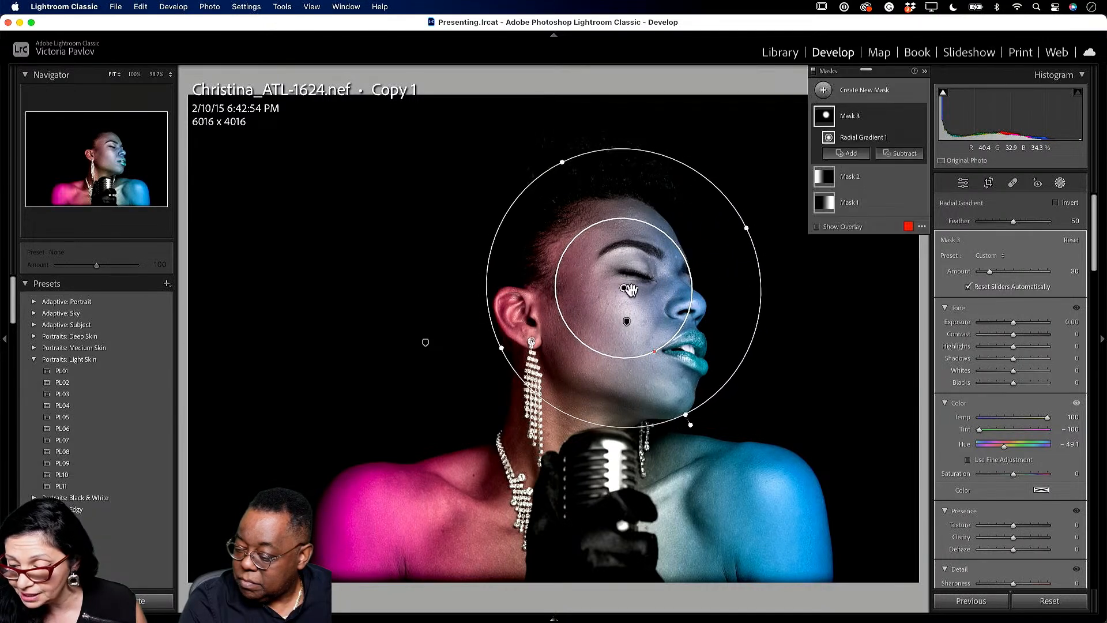
{"action": "left_click_drag", "start_coordinate": [624, 288], "coordinate": [597, 301]}
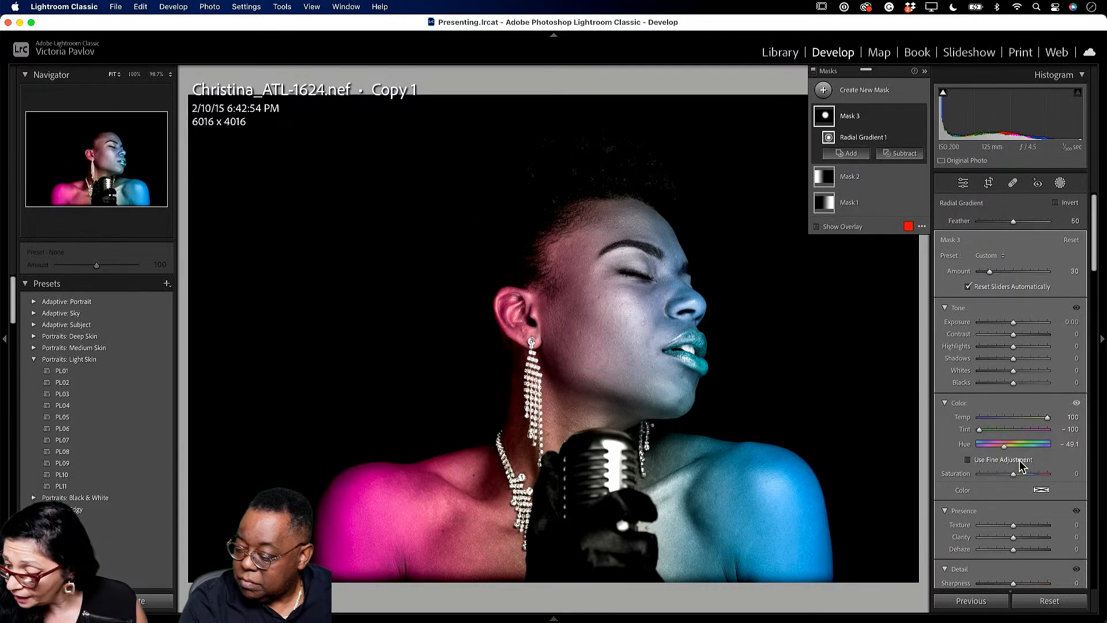
- Retune the face mask to teal: Hue 128.6, Temp 7, Tint -25, Saturation 69, Amount 8
{"action": "left_click_drag", "start_coordinate": [1004, 444], "coordinate": [1038, 445]}
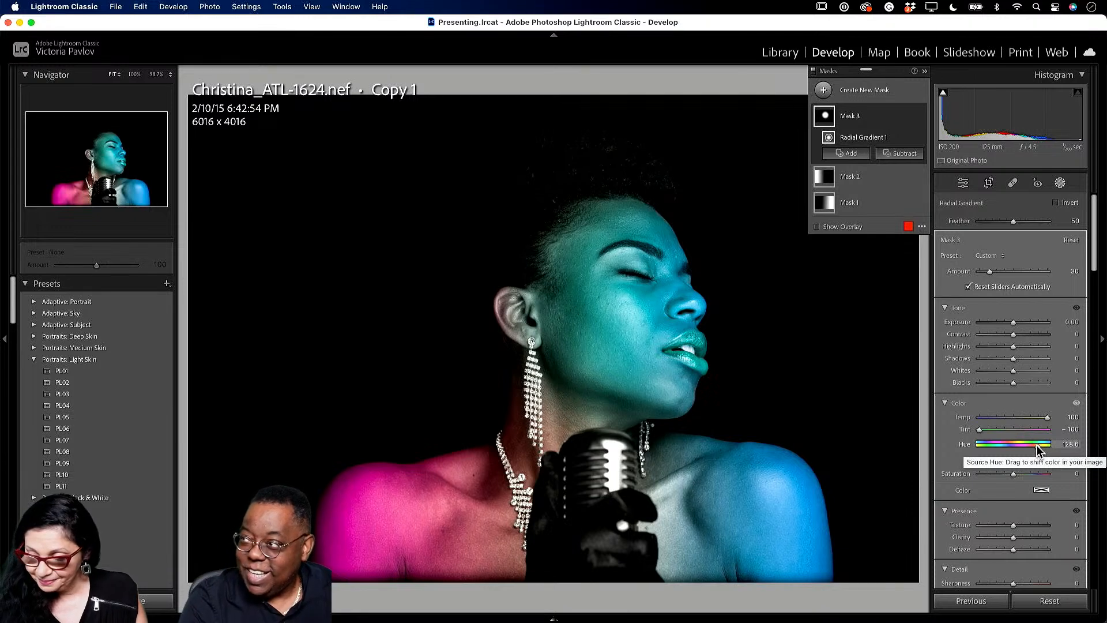
{"action": "left_click_drag", "start_coordinate": [990, 270], "coordinate": [991, 273]}
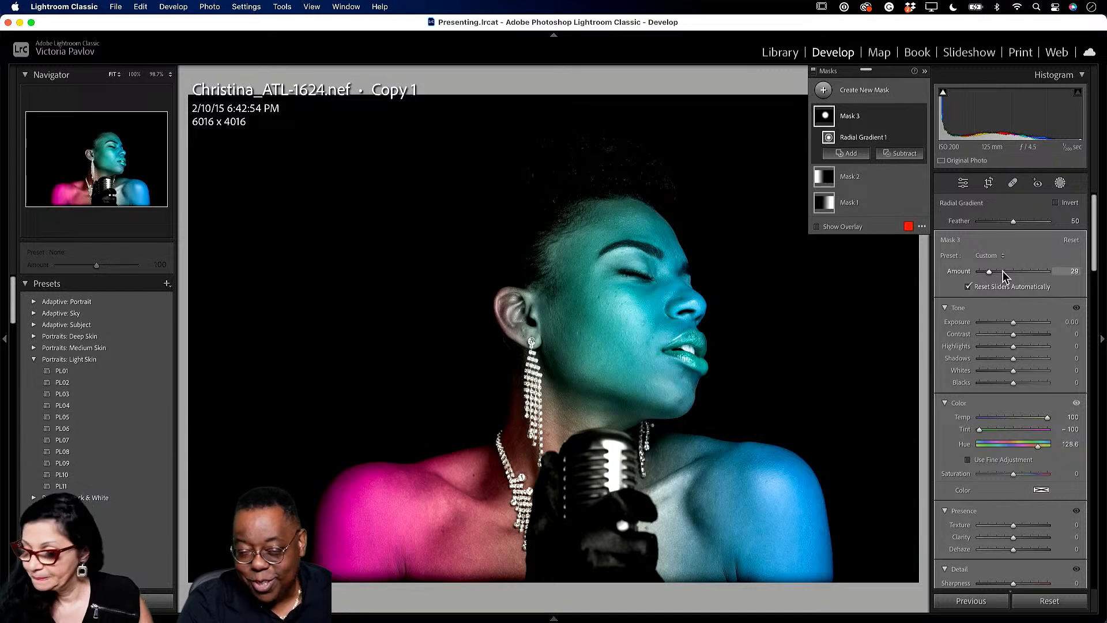
{"action": "left_click_drag", "start_coordinate": [990, 269], "coordinate": [984, 271]}
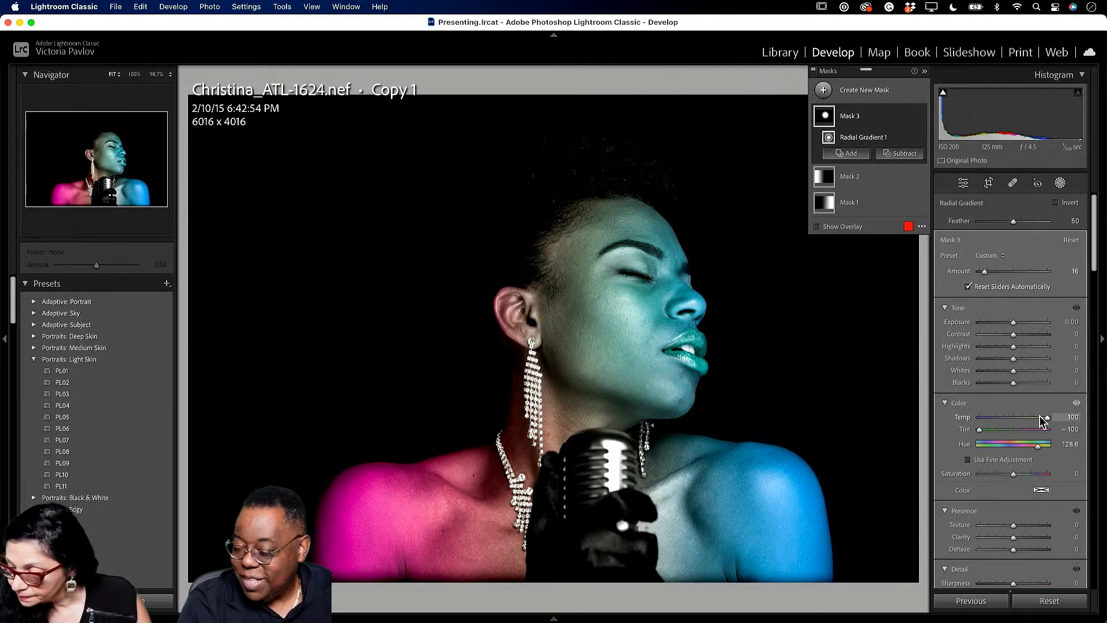
{"action": "left_click_drag", "start_coordinate": [1046, 417], "coordinate": [1048, 416]}
{"action": "left_click_drag", "start_coordinate": [1016, 474], "coordinate": [1037, 473]}
{"action": "left_click_drag", "start_coordinate": [978, 431], "coordinate": [1018, 423]}
{"action": "mouse_move", "coordinate": [985, 271]}
{"action": "left_mouse_down"}
{"action": "mouse_move", "coordinate": [1001, 272]}
{"action": "mouse_move", "coordinate": [983, 272]}
{"action": "left_mouse_up"}
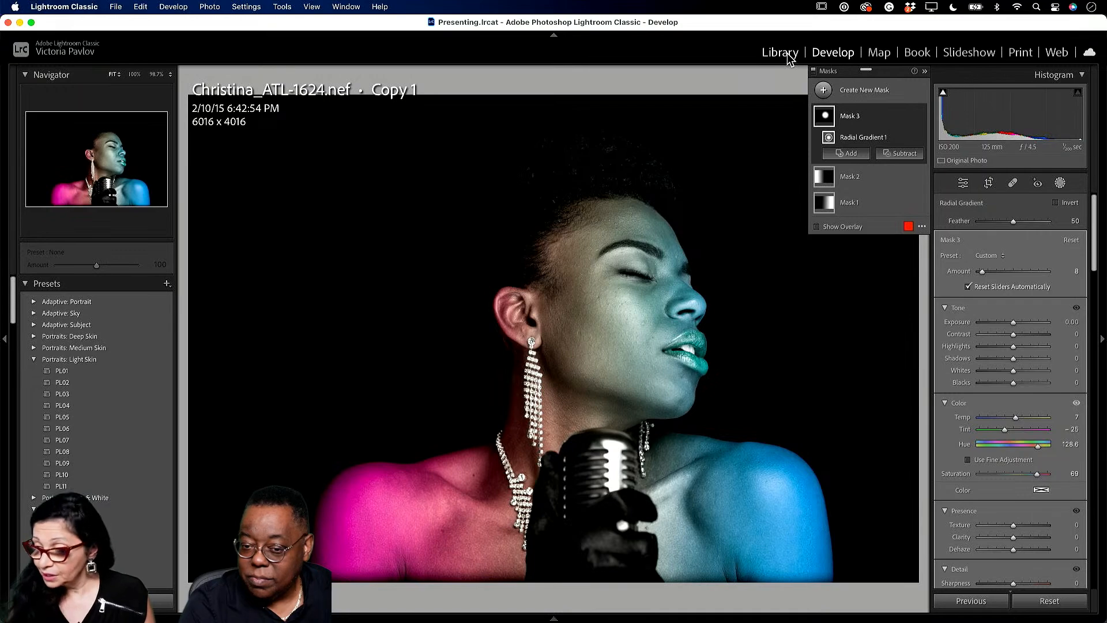
- Open the _VSP3610.NEF Copy 1 valley photo in Develop and show the masking options
{"action": "left_click", "coordinate": [773, 57]}
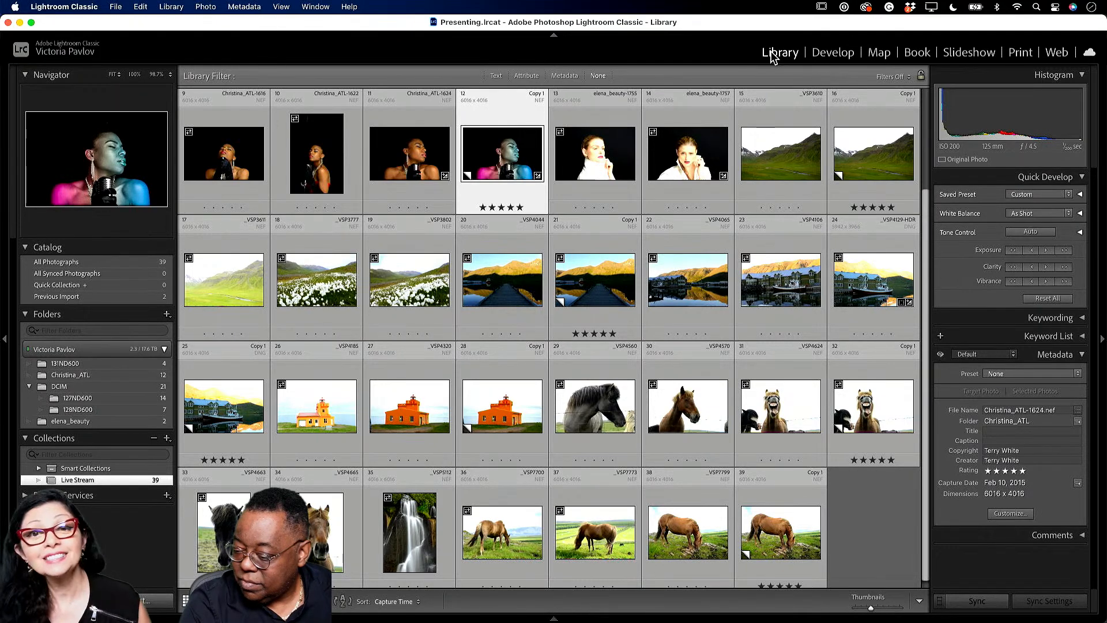
{"action": "left_click", "coordinate": [878, 160]}
{"action": "left_click", "coordinate": [841, 51]}
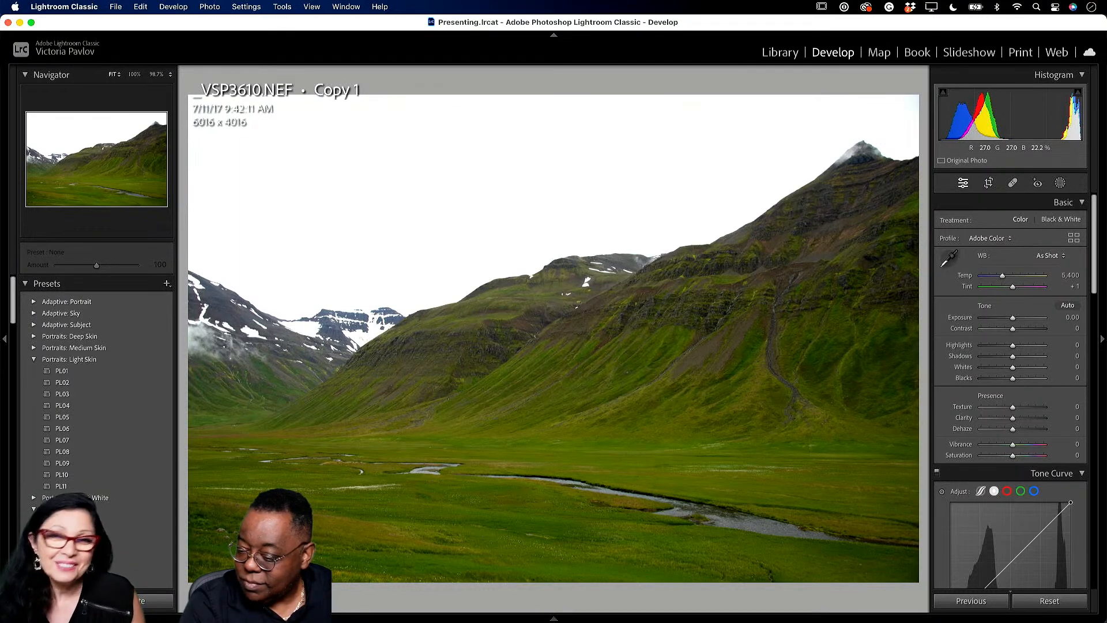
{"action": "left_click", "coordinate": [1060, 185]}
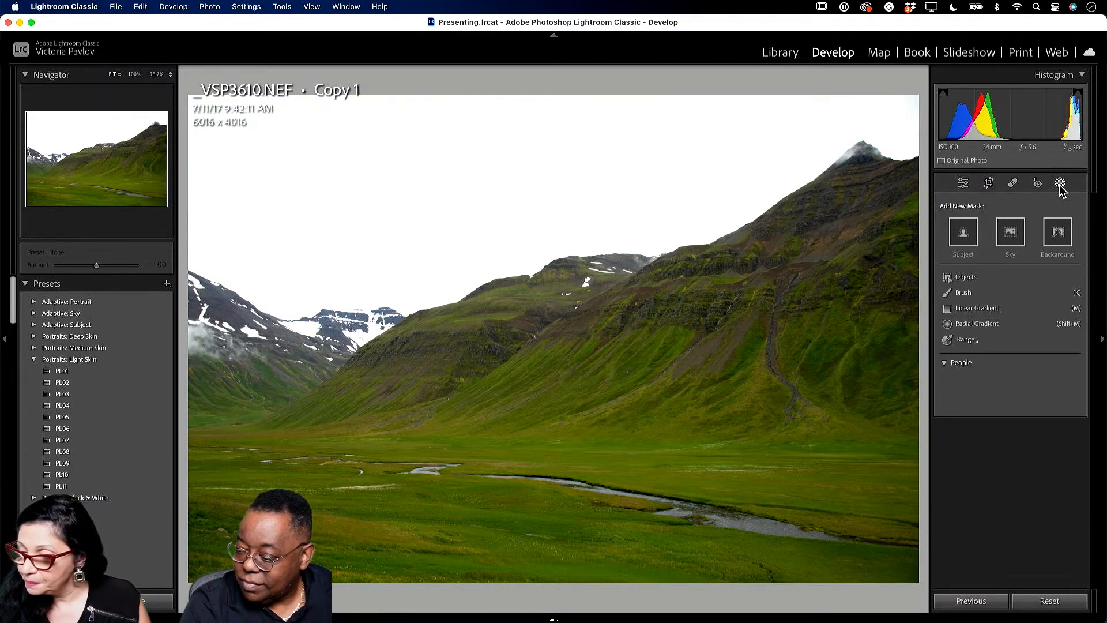
- Add a Sky mask with Exposure -1.11, Contrast 17 and Dehaze 14
{"action": "left_click", "coordinate": [1010, 232]}
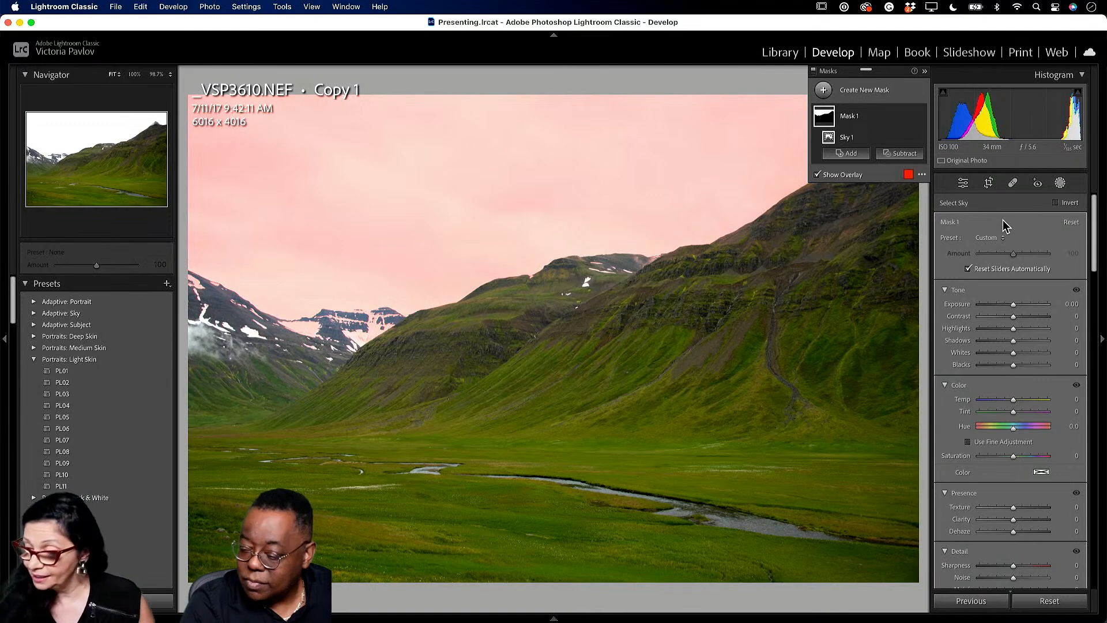
{"action": "left_click_drag", "start_coordinate": [1013, 303], "coordinate": [1005, 302]}
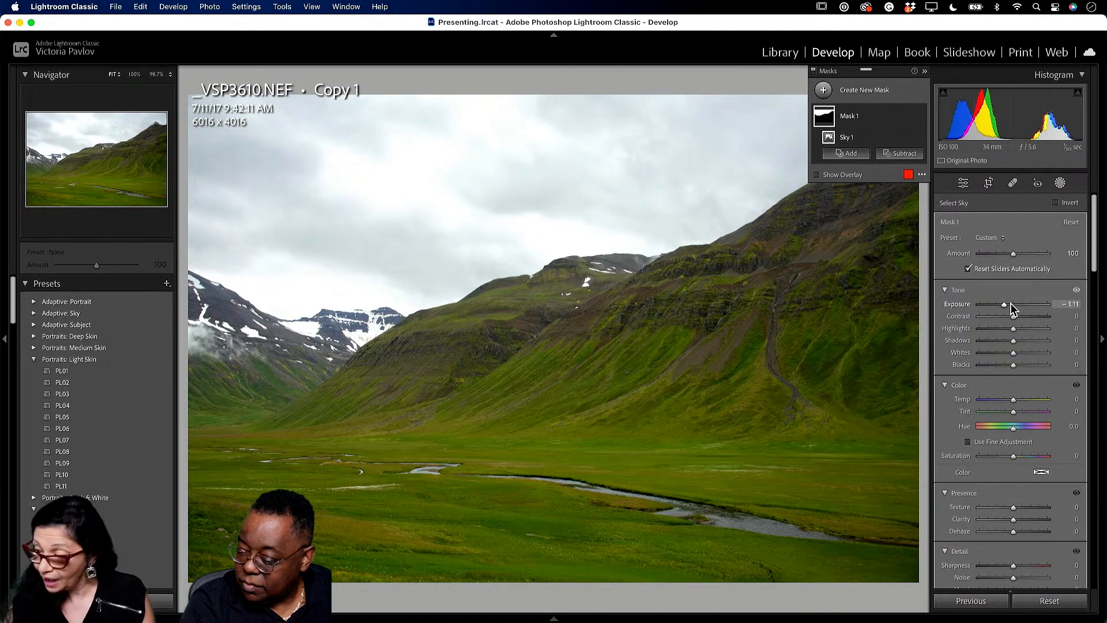
{"action": "left_click_drag", "start_coordinate": [1015, 316], "coordinate": [1022, 316]}
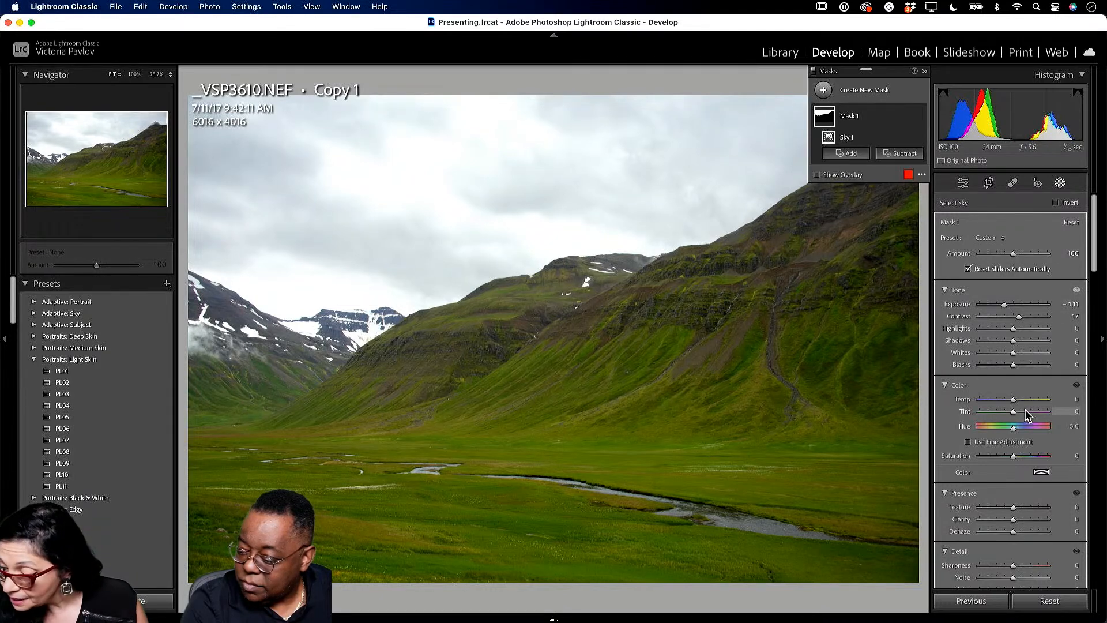
{"action": "scroll", "coordinate": [1030, 413], "scroll_direction": "down", "scroll_amount": 1}
{"action": "left_click_drag", "start_coordinate": [1012, 523], "coordinate": [1017, 523]}
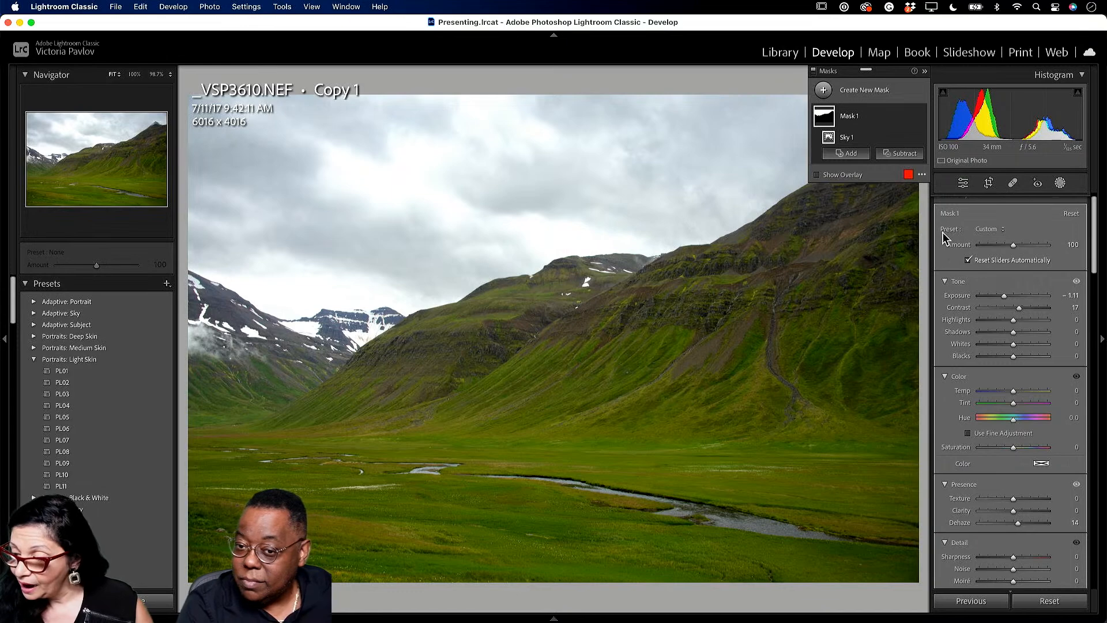
{"action": "left_click", "coordinate": [963, 183]}
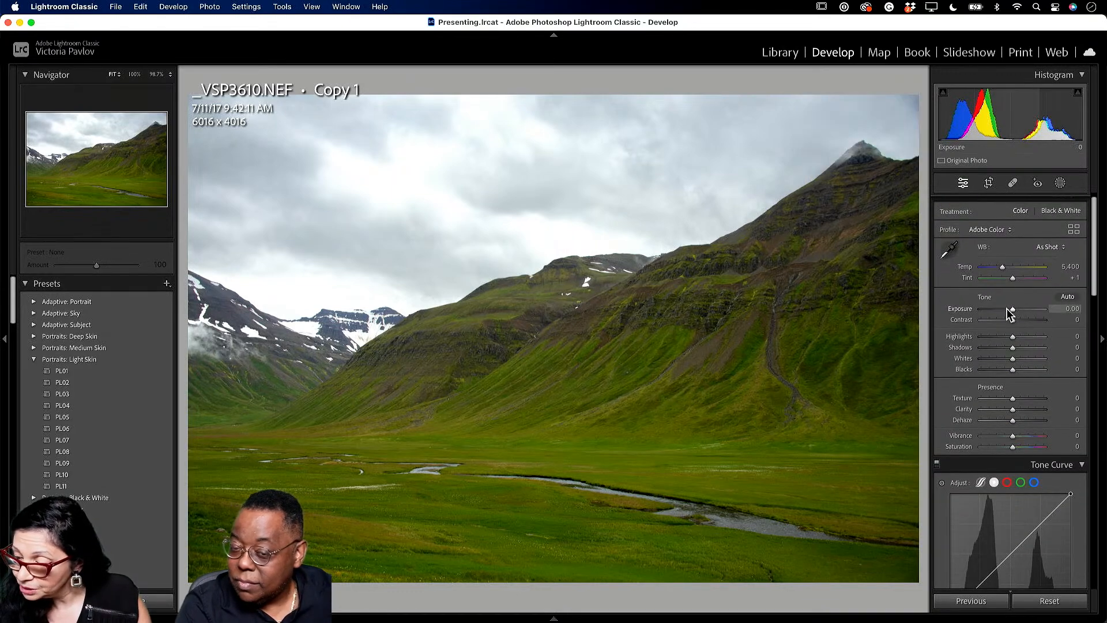
- Reset Exposure to 0 and set global Contrast +48, Blacks +2, Dehaze +10, Shadows +35
{"action": "left_click_drag", "start_coordinate": [1012, 310], "coordinate": [1010, 308]}
{"action": "double_click", "coordinate": [1011, 309]}
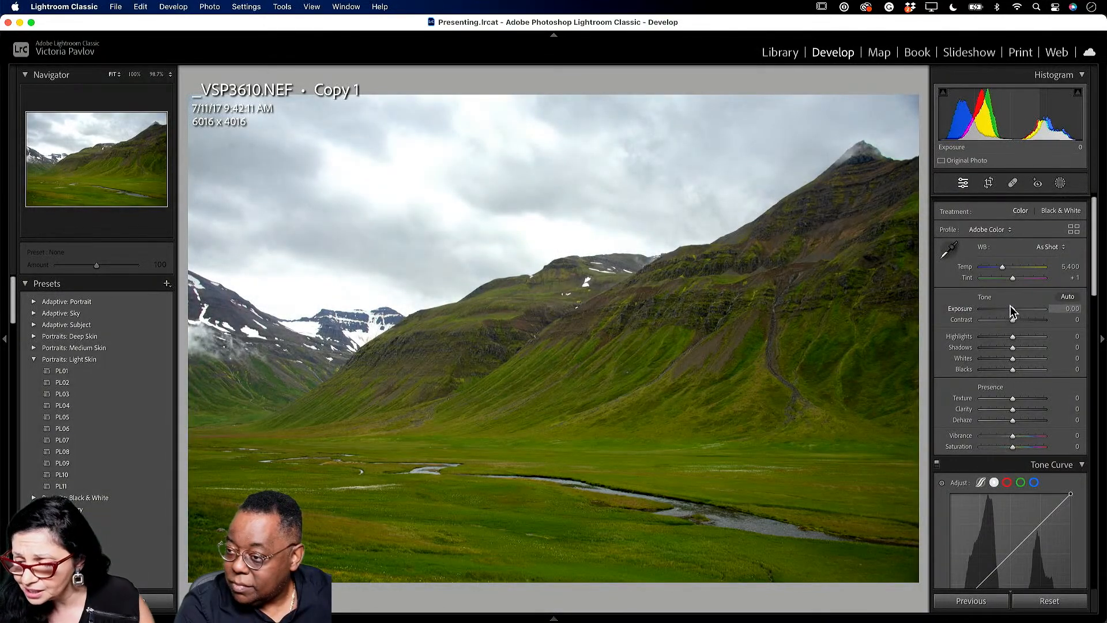
{"action": "left_click_drag", "start_coordinate": [1013, 320], "coordinate": [1026, 321]}
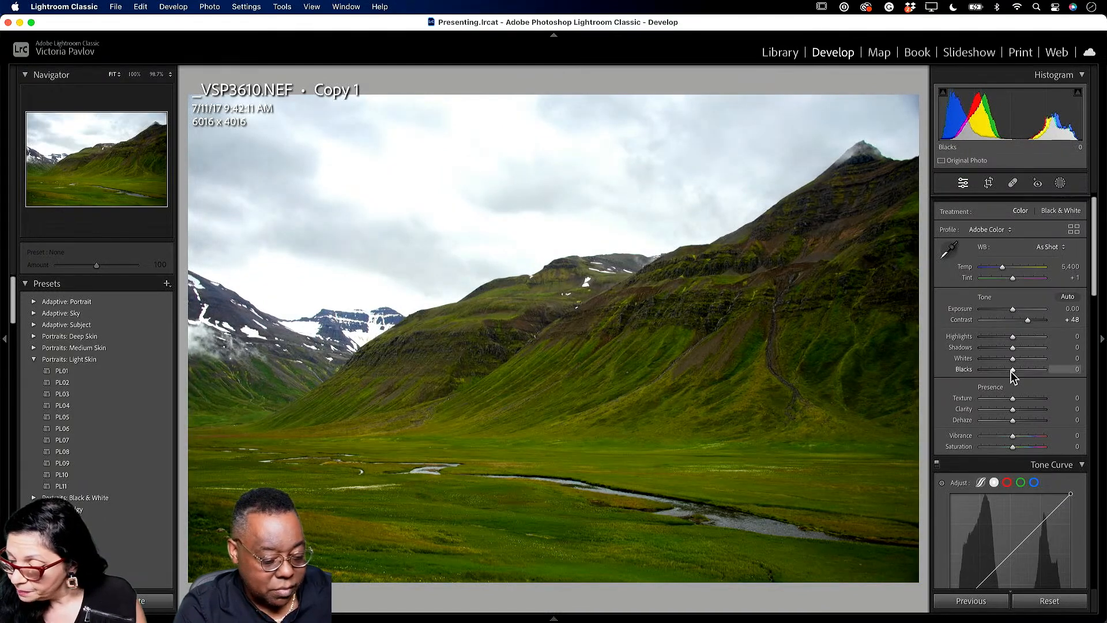
{"action": "left_click_drag", "start_coordinate": [1014, 369], "coordinate": [1014, 369]}
{"action": "left_click_drag", "start_coordinate": [1013, 421], "coordinate": [1016, 421]}
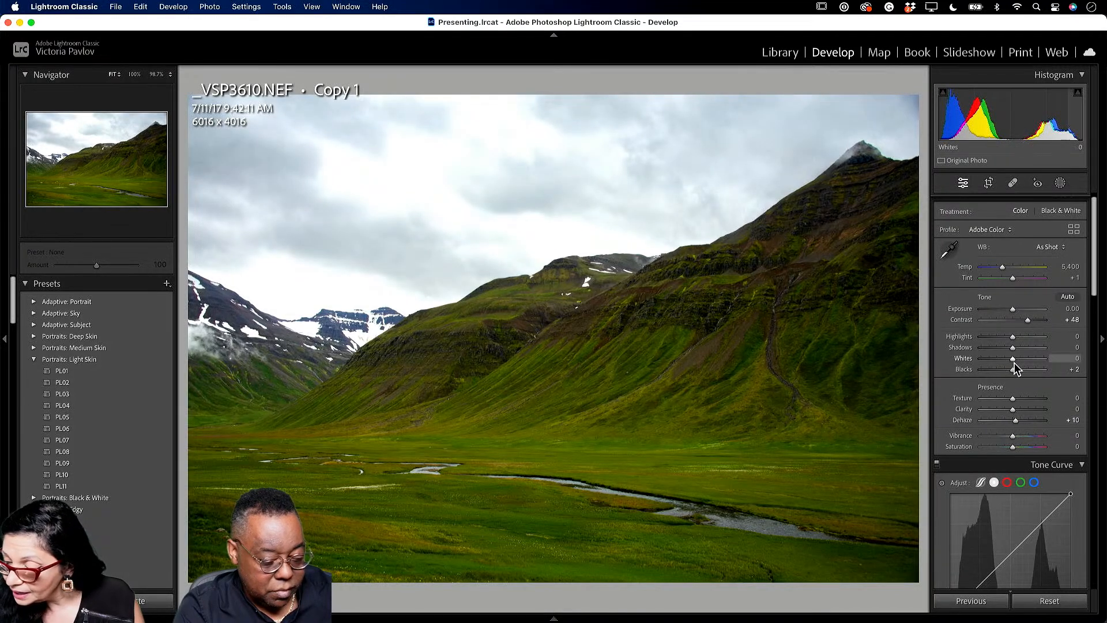
{"action": "left_click_drag", "start_coordinate": [1011, 348], "coordinate": [1025, 353]}
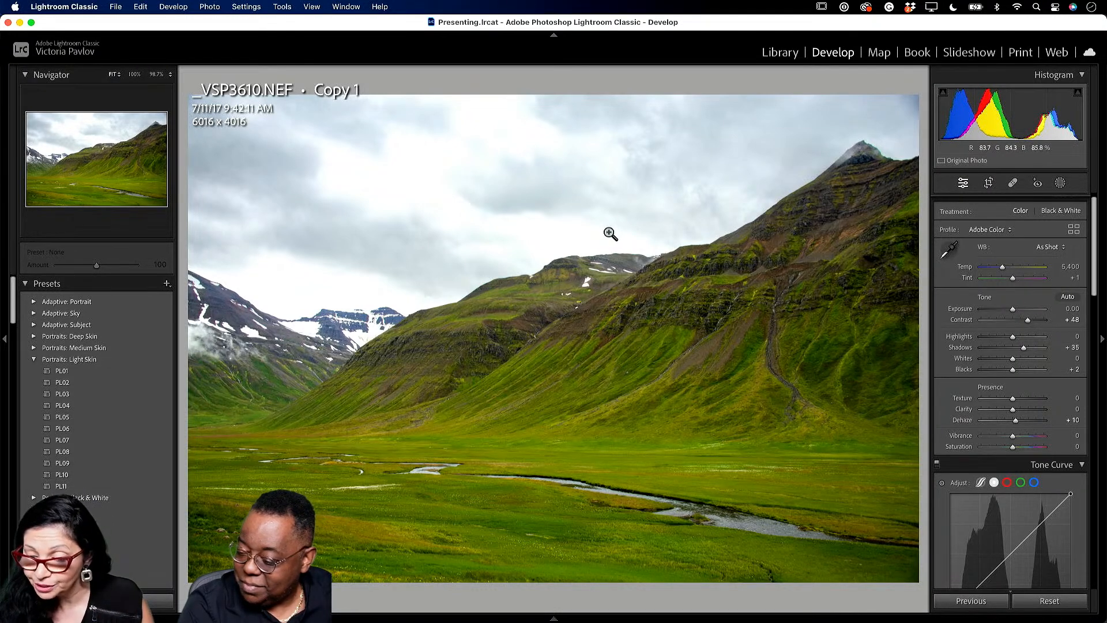
- Select the harbour photo _VSP4129-HDR.dng Copy 1 in the Library grid and open it in Develop
{"action": "left_click", "coordinate": [779, 53]}
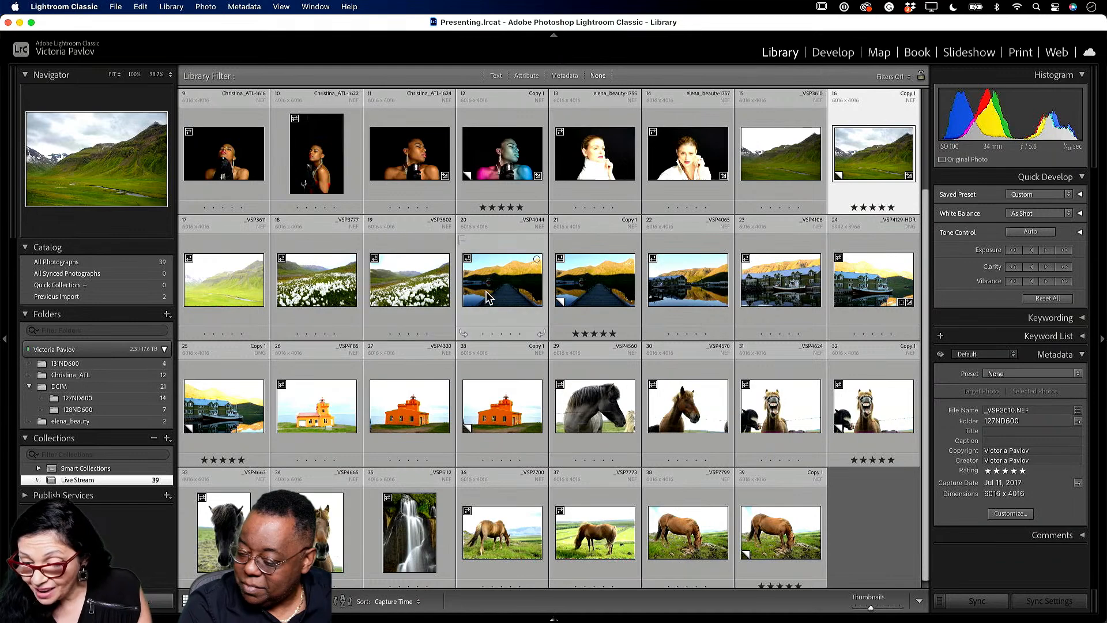
{"action": "left_click", "coordinate": [247, 410]}
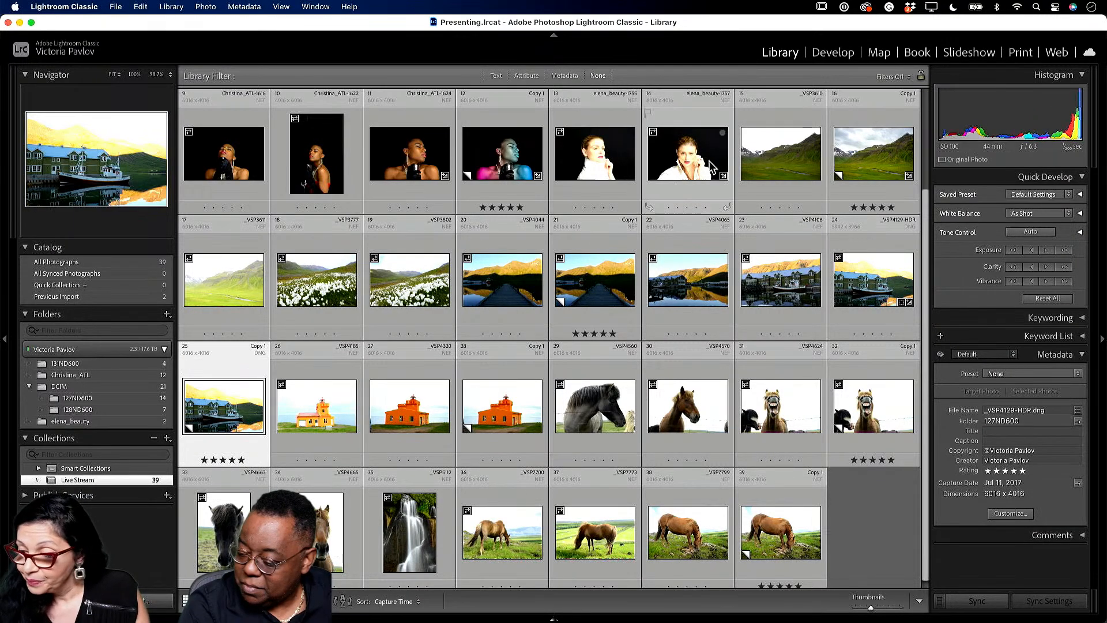
{"action": "left_click", "coordinate": [834, 53]}
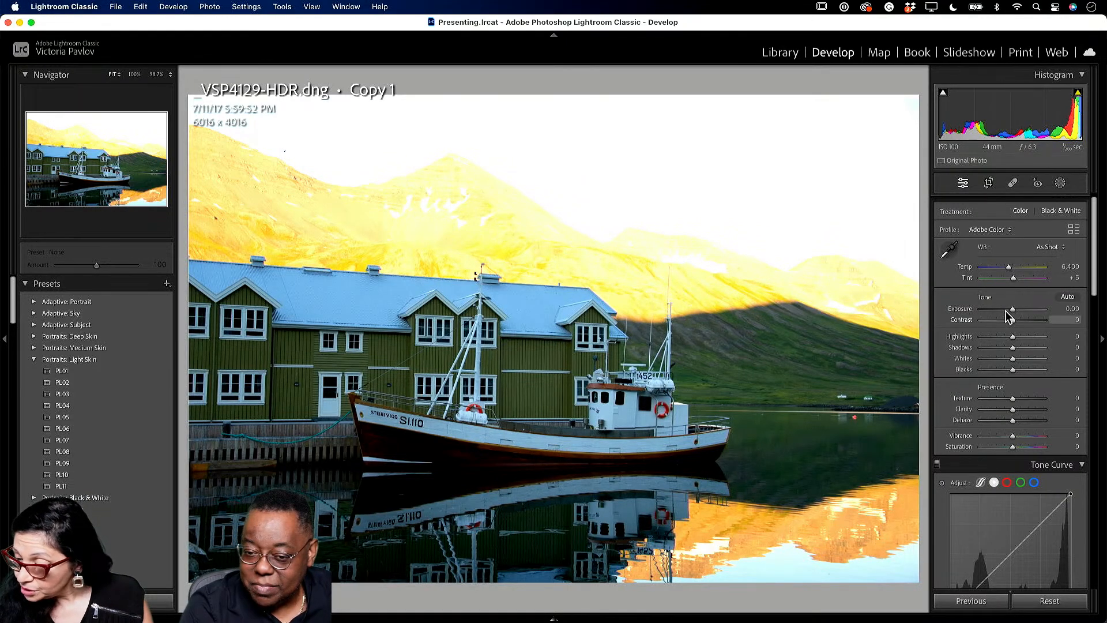
- Add a Sky mask with darker exposure, Saturation 26 and Dehaze 18
{"action": "left_click", "coordinate": [1060, 184]}
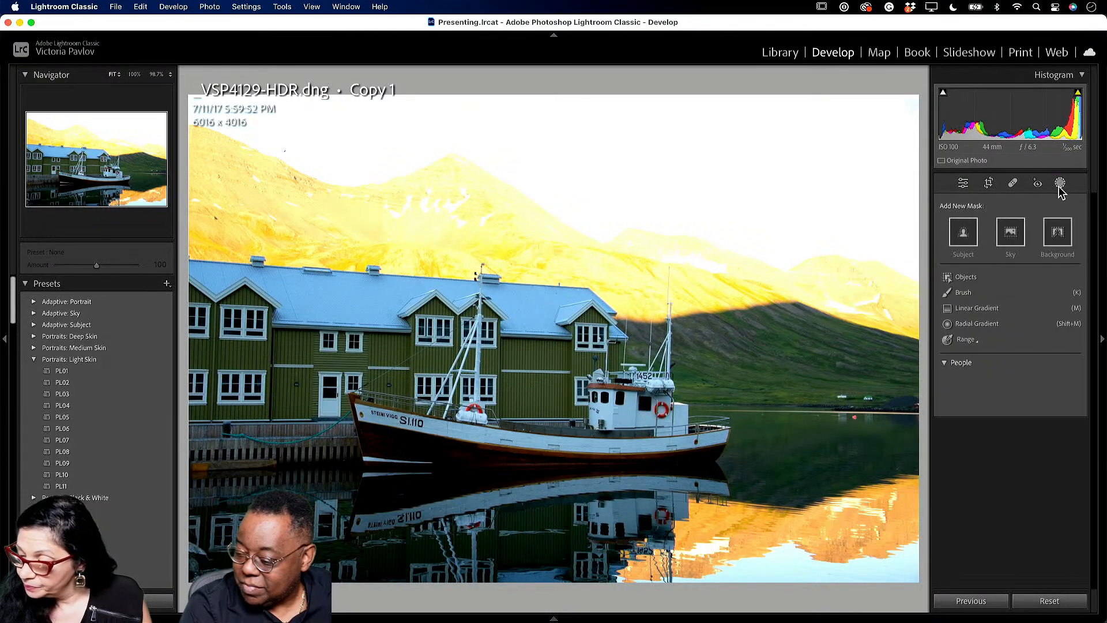
{"action": "left_click", "coordinate": [1020, 234]}
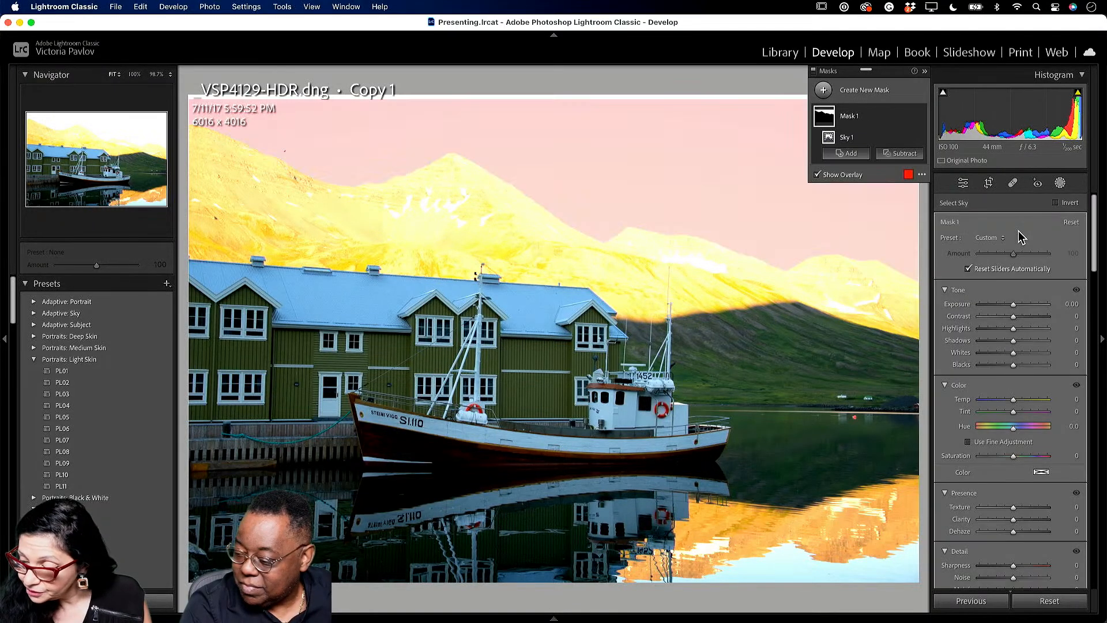
{"action": "left_click_drag", "start_coordinate": [1013, 311], "coordinate": [1002, 309]}
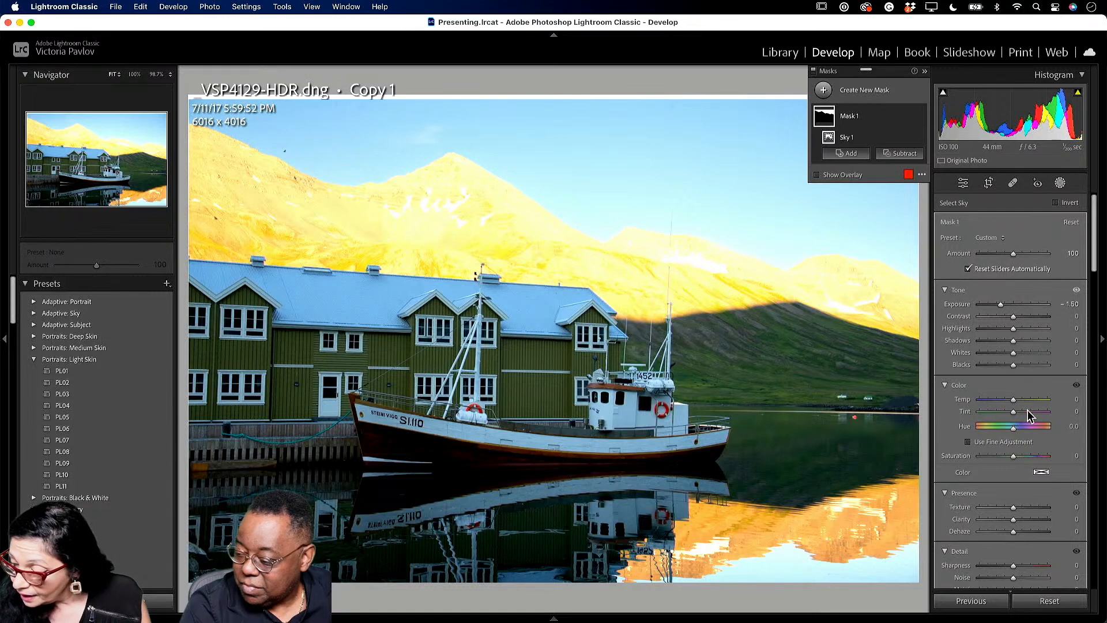
{"action": "left_click_drag", "start_coordinate": [1015, 457], "coordinate": [1022, 457]}
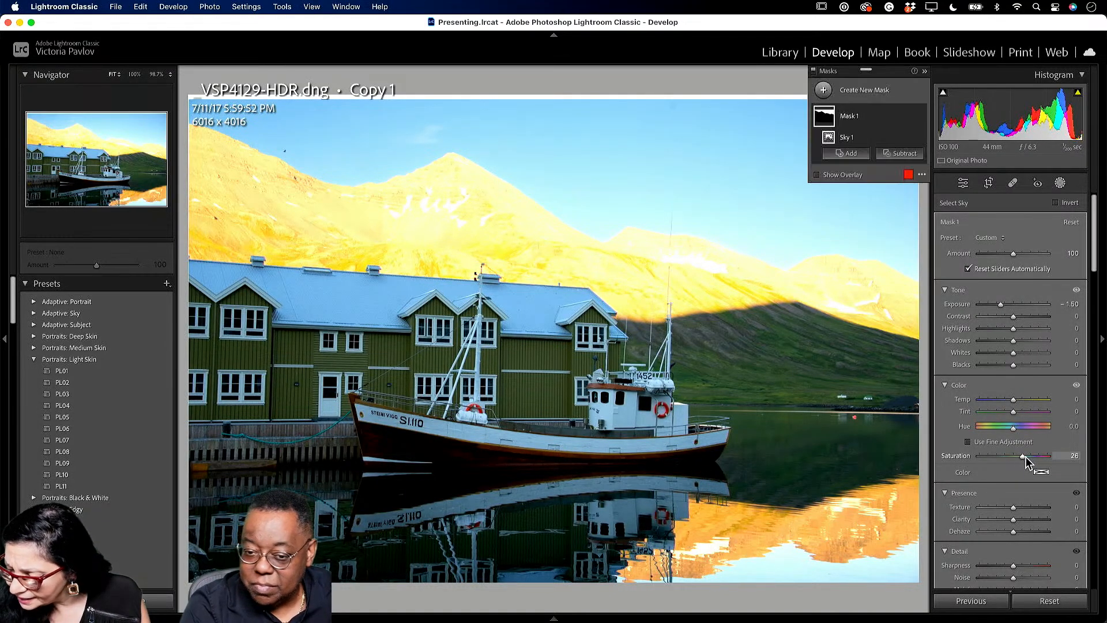
{"action": "left_click_drag", "start_coordinate": [1013, 531], "coordinate": [1021, 535]}
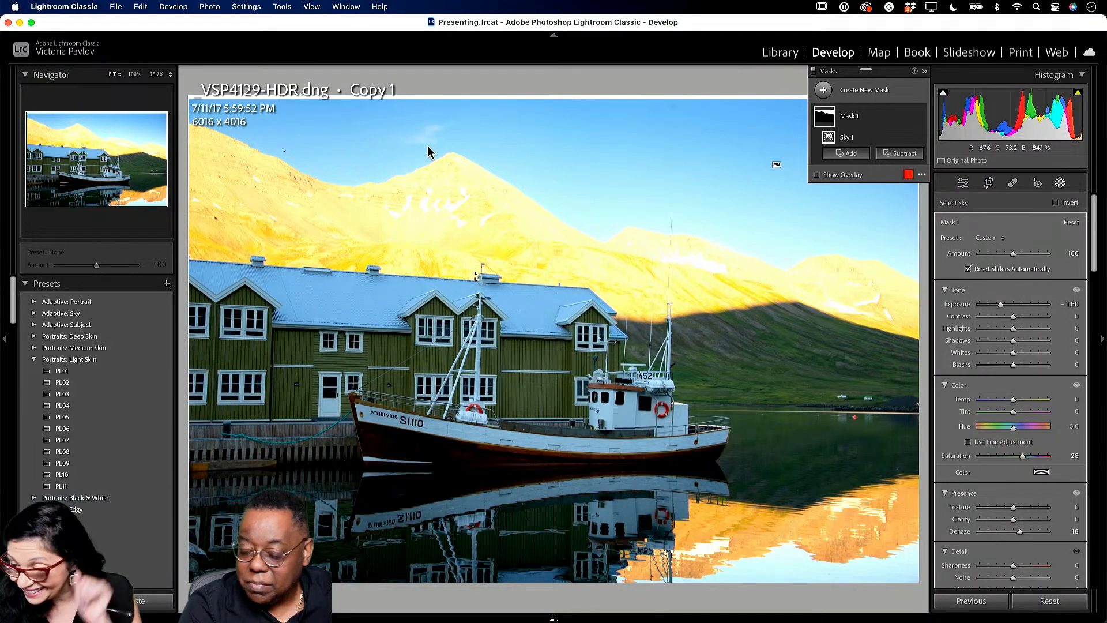
{"action": "left_click", "coordinate": [963, 182]}
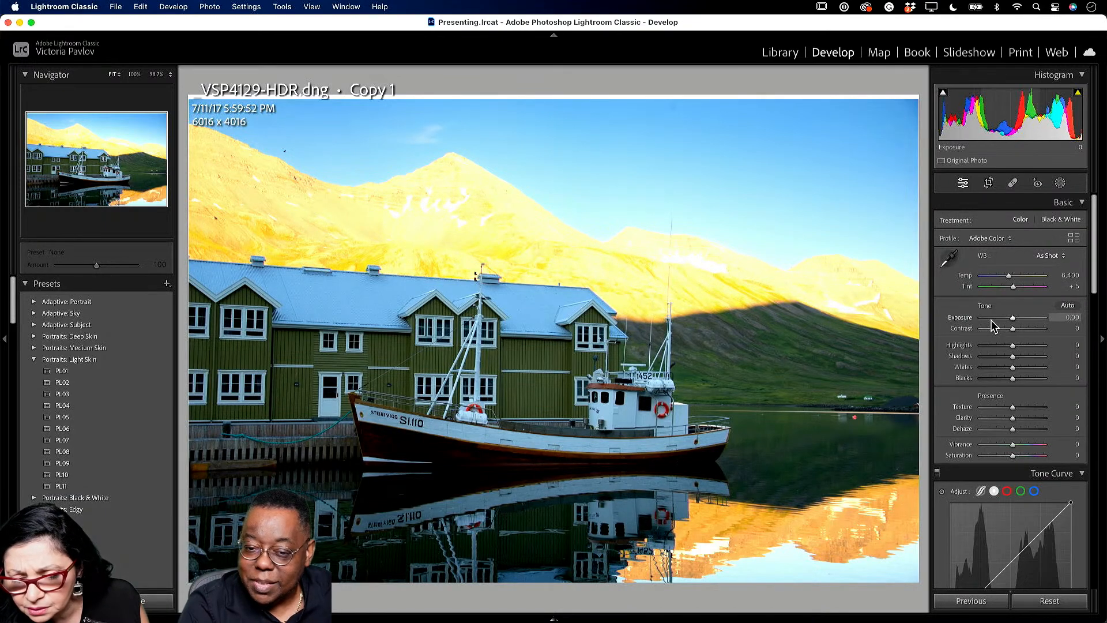
- Try the global Exposure slider, leave it unchanged, and reopen the Masks list showing Mask 1
{"action": "left_click_drag", "start_coordinate": [1011, 317], "coordinate": [1011, 318]}
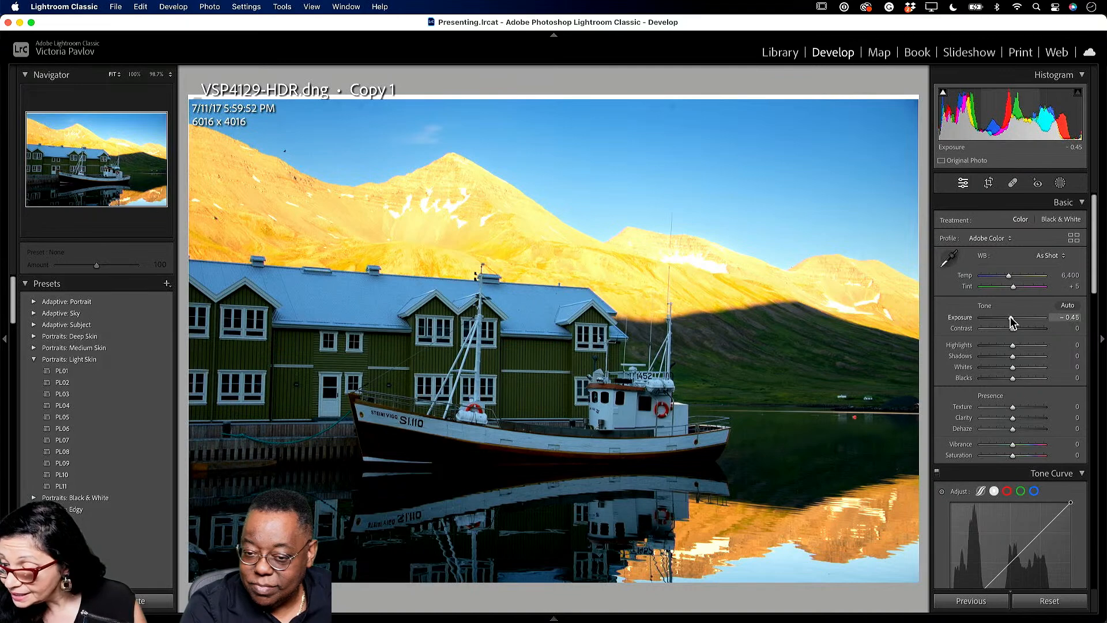
{"action": "left_click_drag", "start_coordinate": [1010, 318], "coordinate": [1013, 322]}
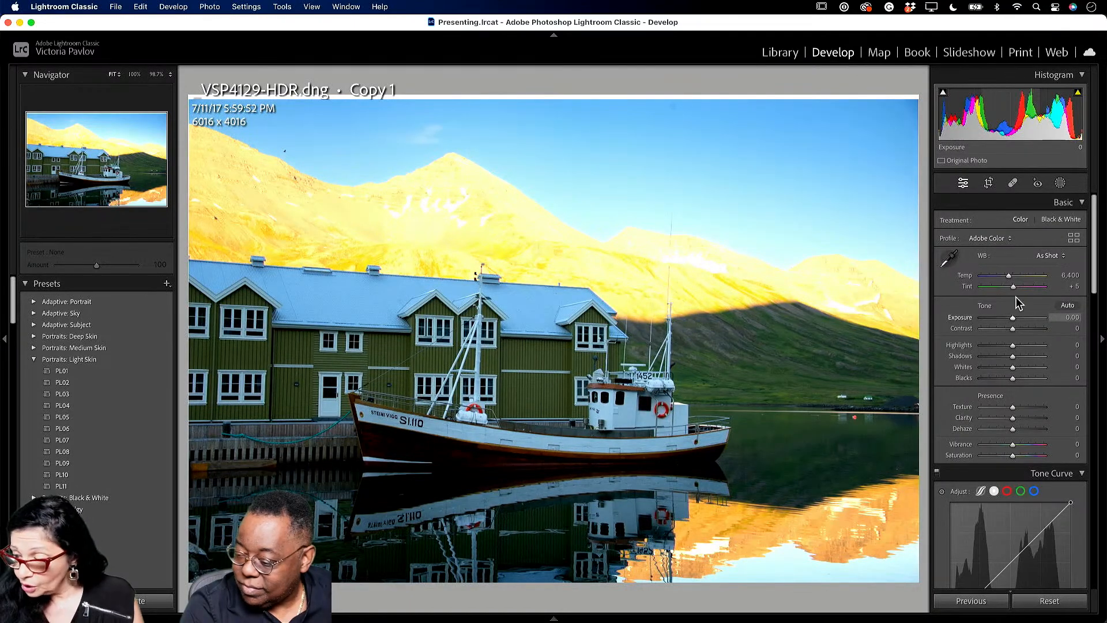
{"action": "left_click", "coordinate": [1060, 183]}
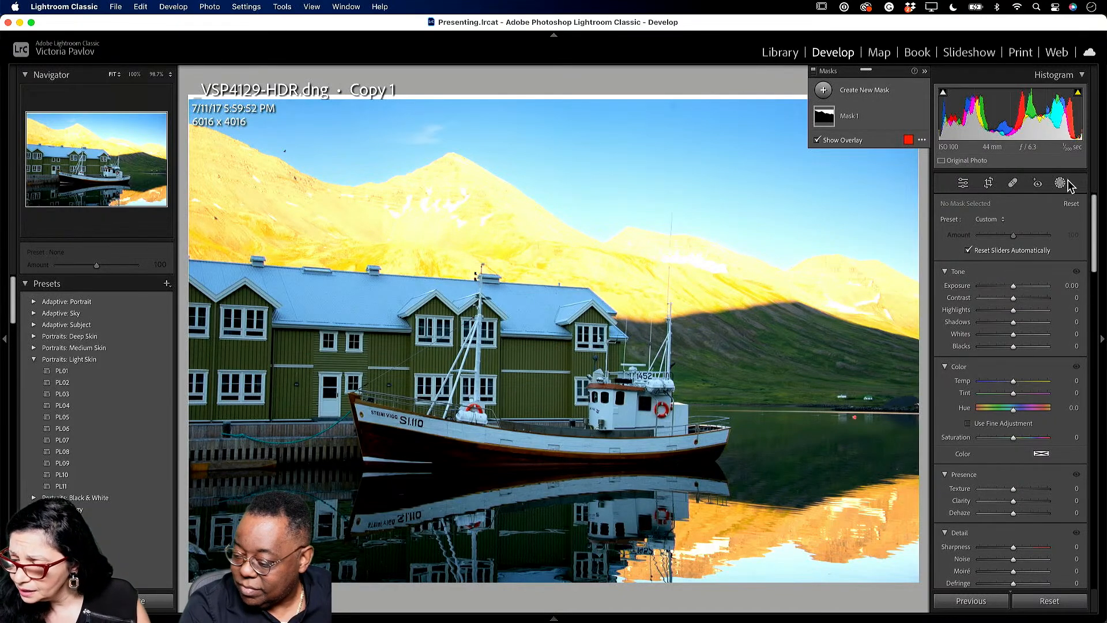
- Draw a linear gradient mask over the lower part of the harbour photo
{"action": "left_click", "coordinate": [823, 92]}
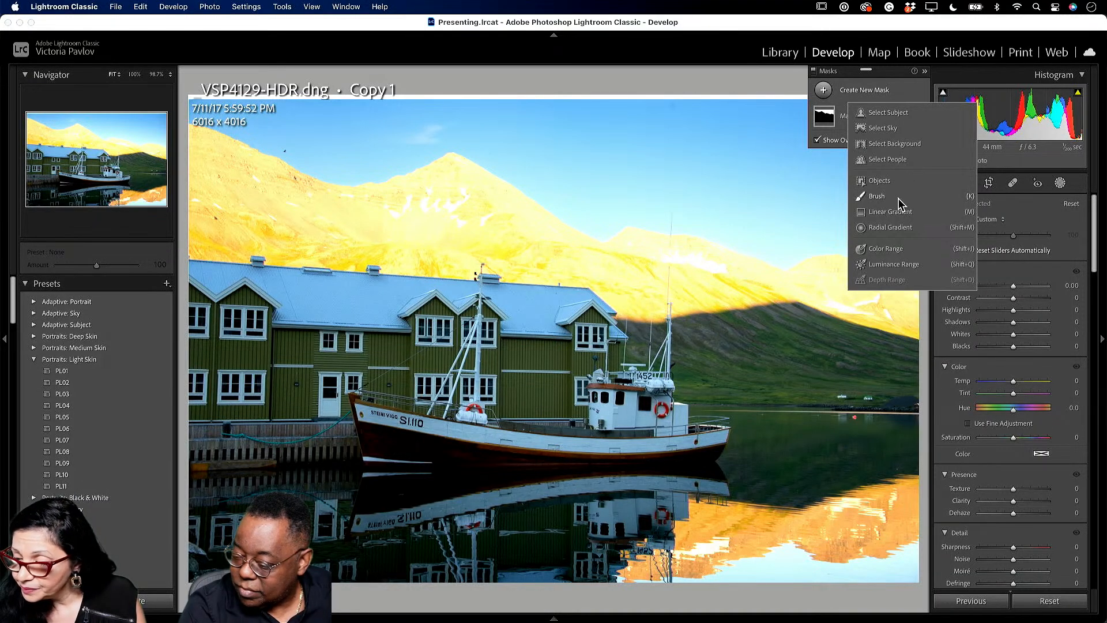
{"action": "left_click", "coordinate": [901, 217]}
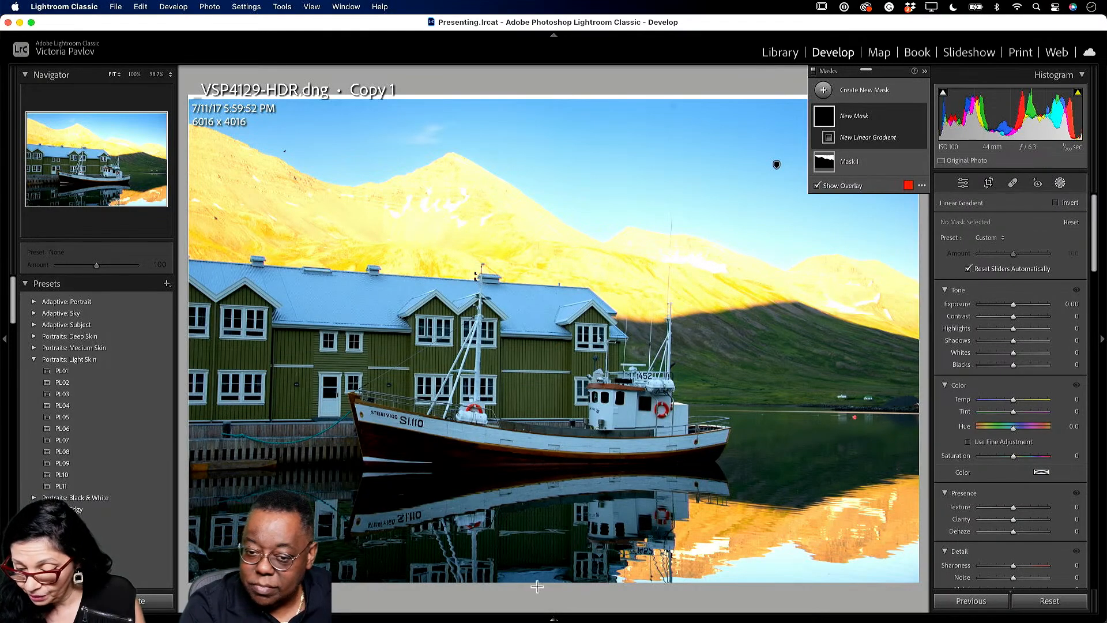
{"action": "left_click_drag", "start_coordinate": [538, 587], "coordinate": [551, 259]}
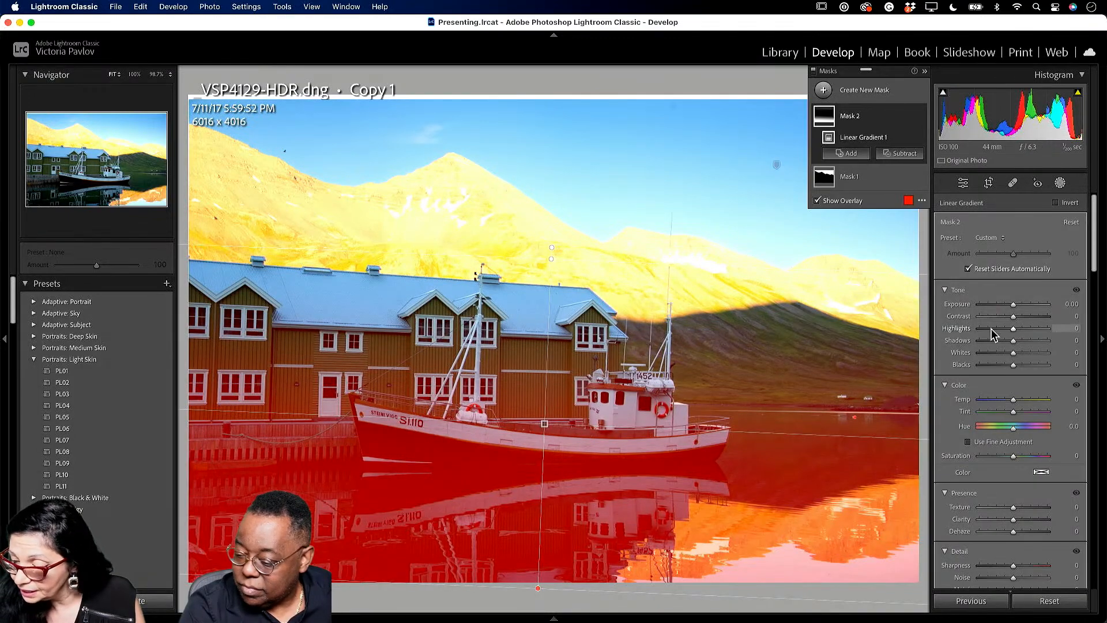
- Set the gradient mask to Exposure 1.44, Contrast 85, Blacks −26 and Clarity 37
{"action": "left_click", "coordinate": [1015, 304]}
{"action": "mouse_move", "coordinate": [1016, 306]}
{"action": "left_mouse_down"}
{"action": "mouse_move", "coordinate": [1029, 307]}
{"action": "mouse_move", "coordinate": [1014, 317]}
{"action": "mouse_move", "coordinate": [1026, 316]}
{"action": "left_mouse_up"}
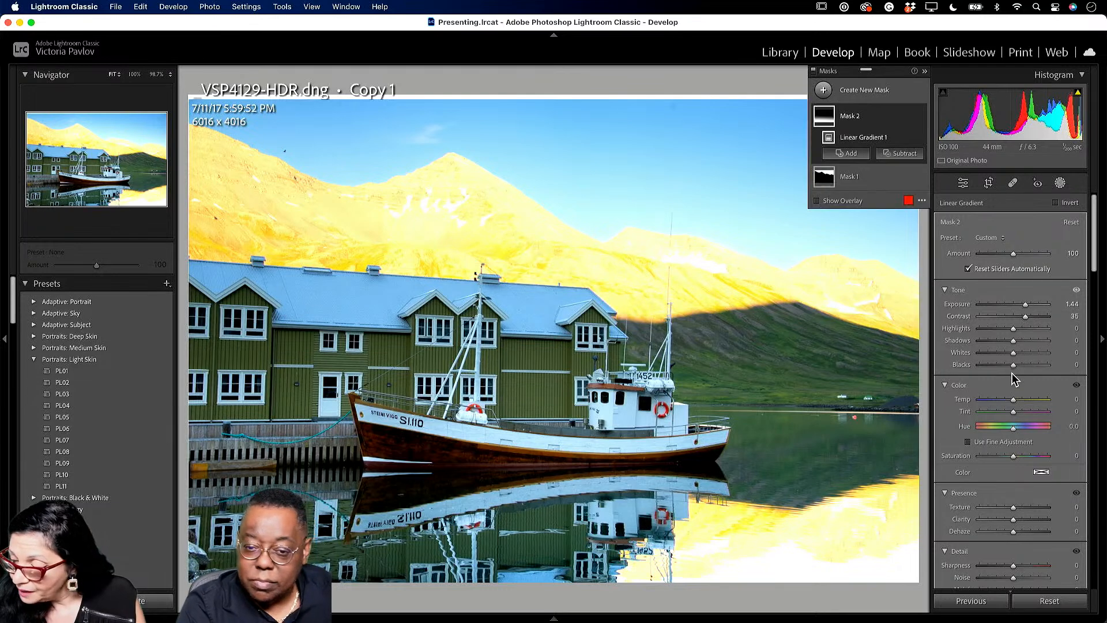
{"action": "left_click_drag", "start_coordinate": [1013, 364], "coordinate": [1005, 365]}
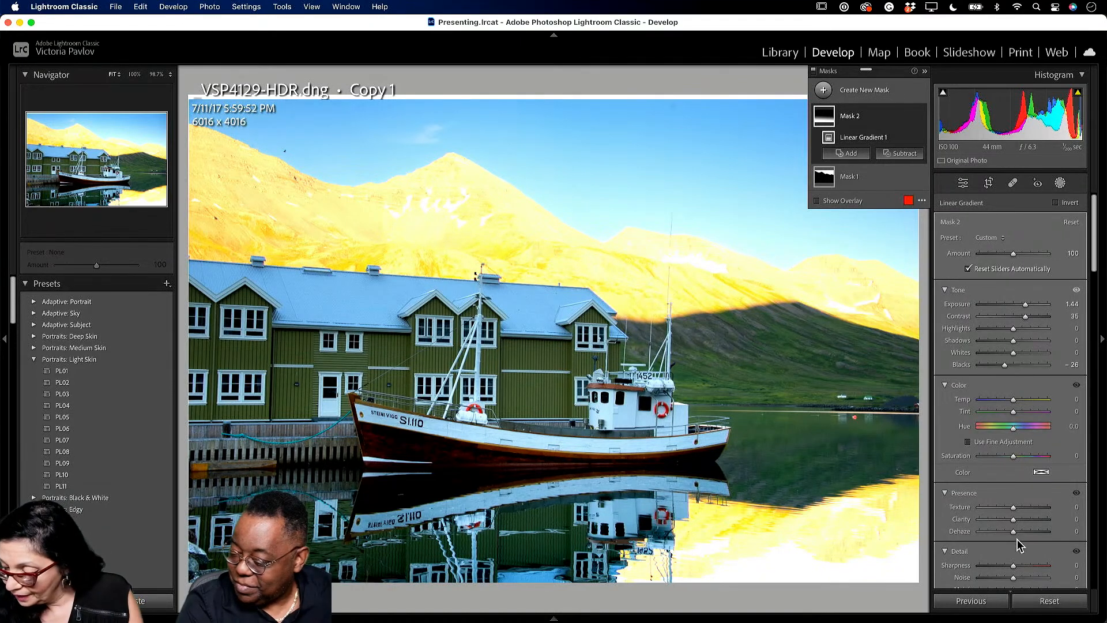
{"action": "left_click_drag", "start_coordinate": [1013, 519], "coordinate": [1027, 520]}
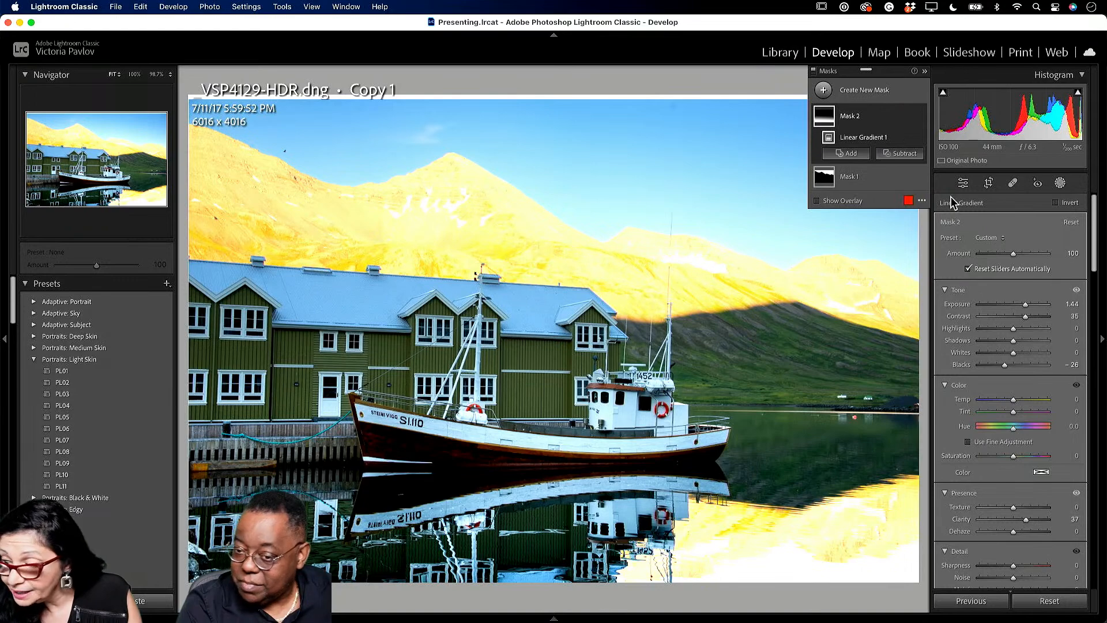
{"action": "left_click", "coordinate": [963, 183]}
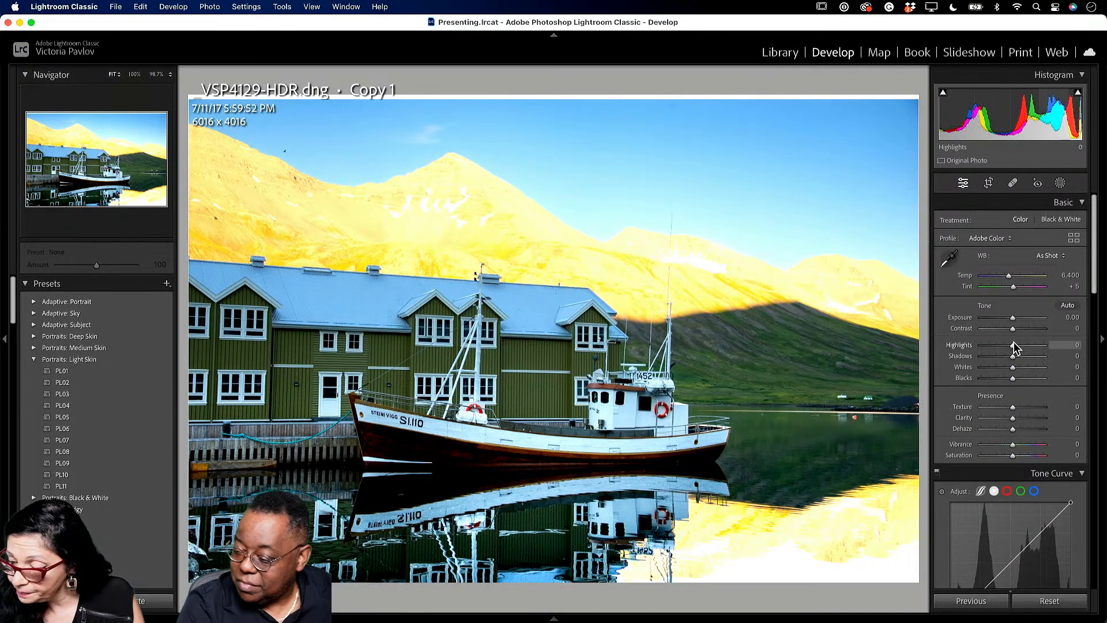
- Set Basic Highlights to +34 and Clarity to +60, then return to the Library grid
{"action": "left_click_drag", "start_coordinate": [1014, 345], "coordinate": [1024, 346]}
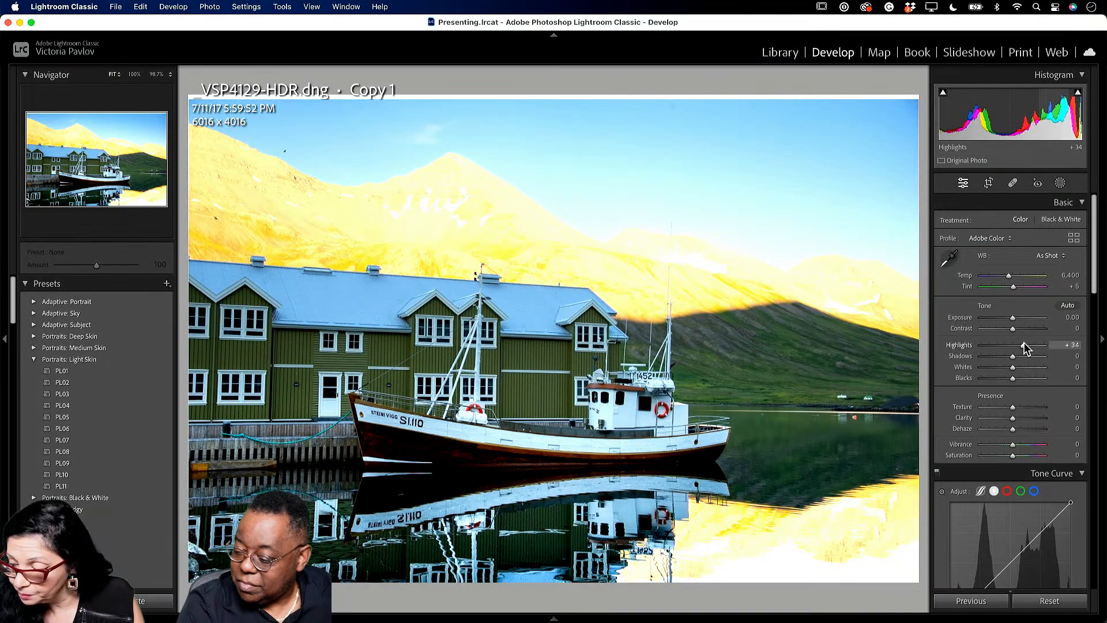
{"action": "left_click_drag", "start_coordinate": [1012, 417], "coordinate": [1031, 421]}
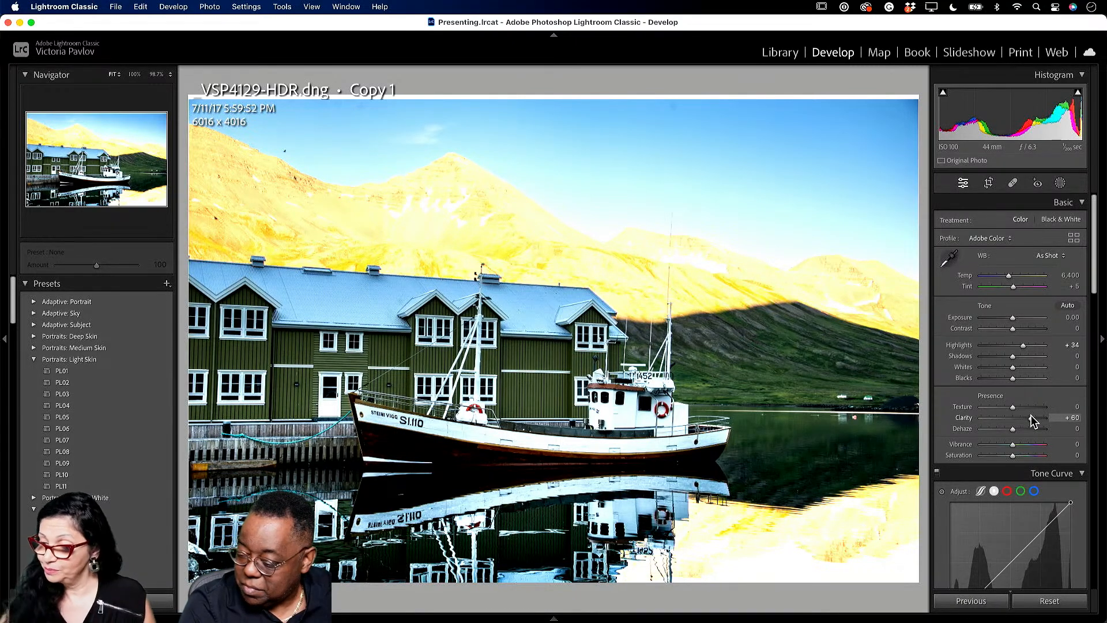
{"action": "left_click", "coordinate": [791, 51]}
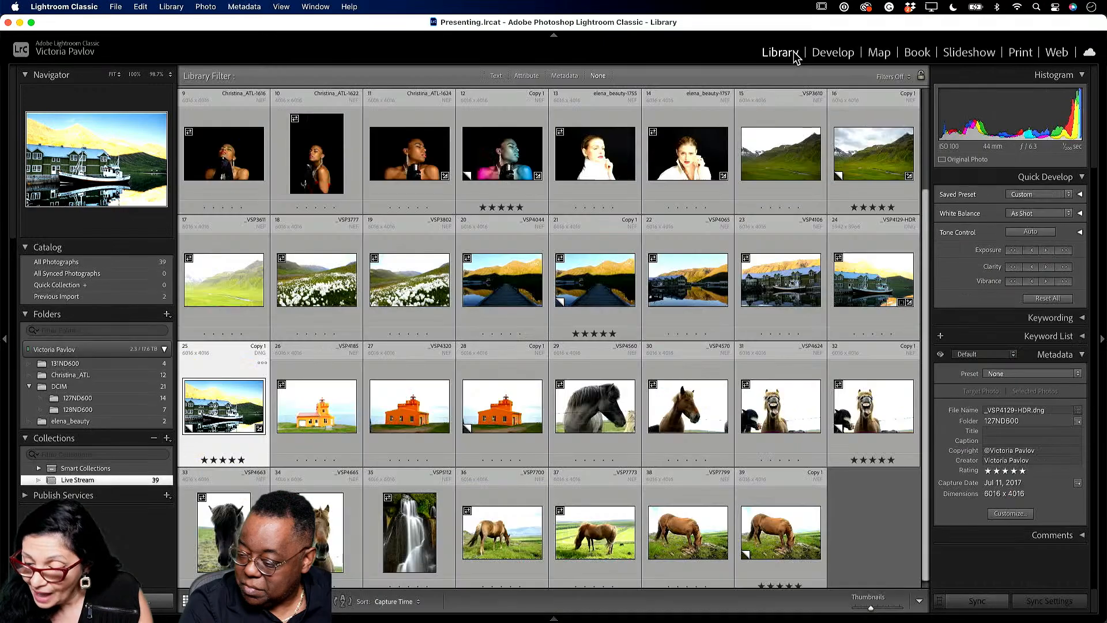
- Select thumbnail 31, _VSP4624.NEF, and open it in the Develop module
{"action": "left_click", "coordinate": [787, 429]}
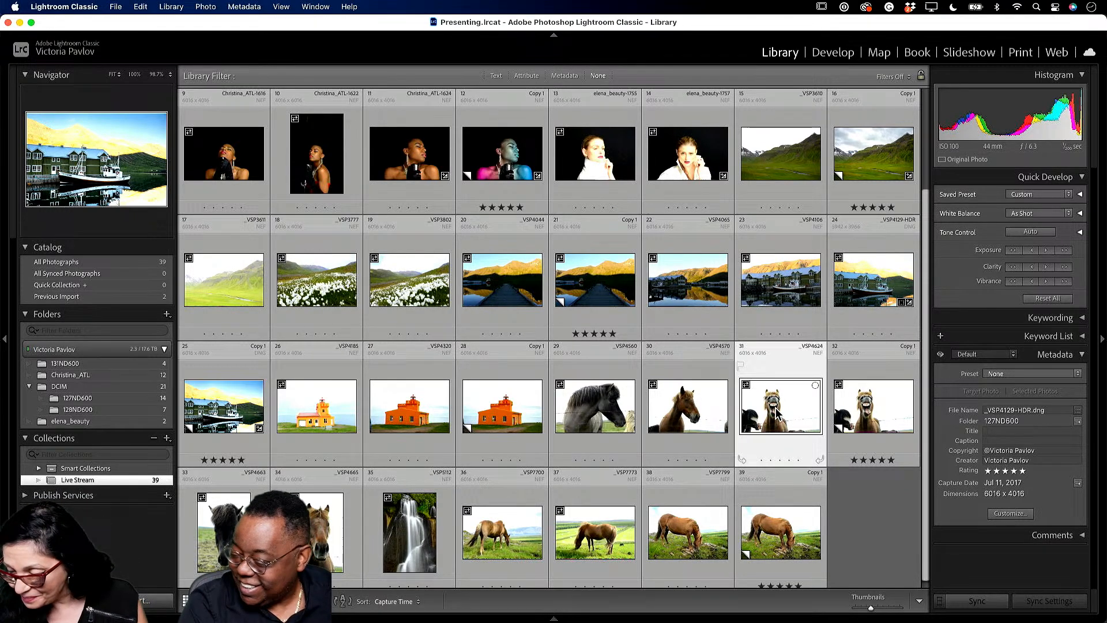
{"action": "left_click", "coordinate": [838, 53]}
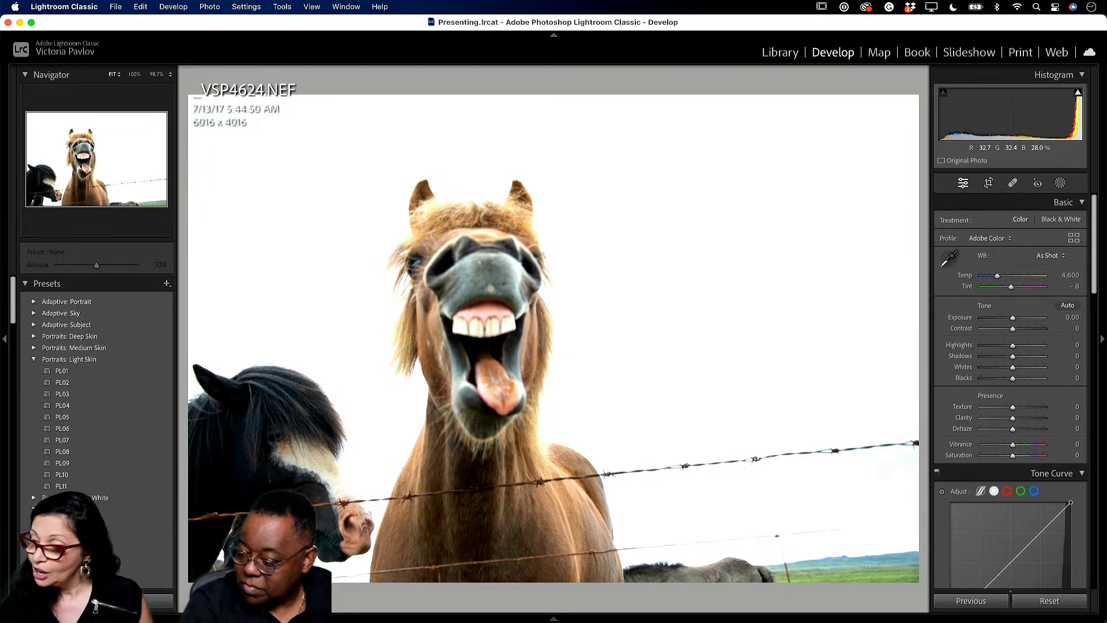
- Heal away the barbed-wire fence using a size-76 Spot Removal brush along the wire
{"action": "left_click", "coordinate": [1014, 183]}
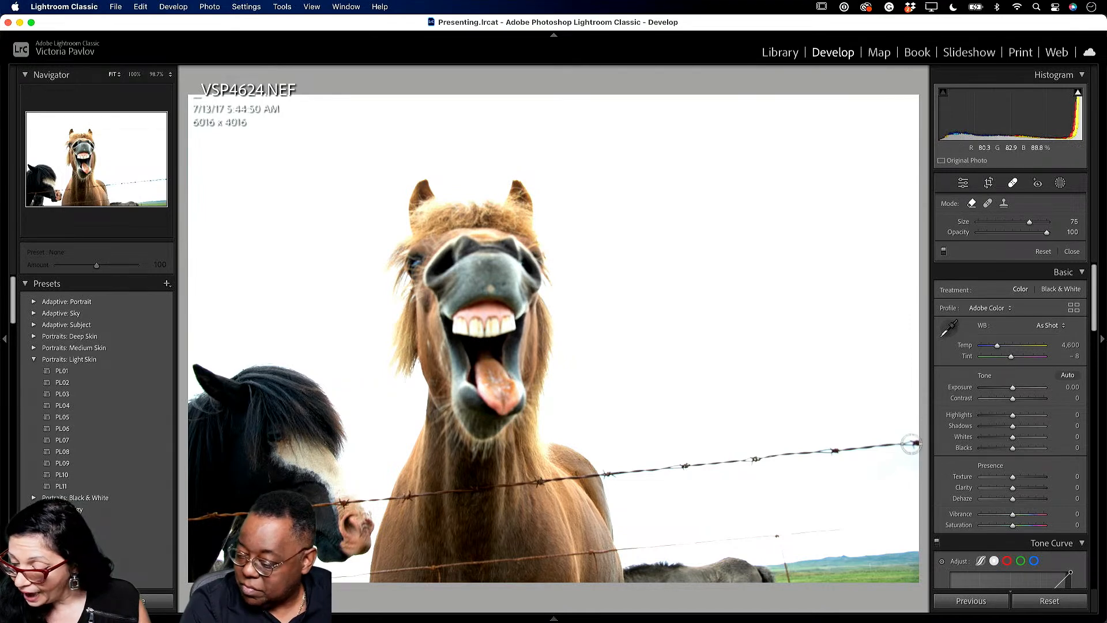
{"action": "left_click", "coordinate": [1031, 222]}
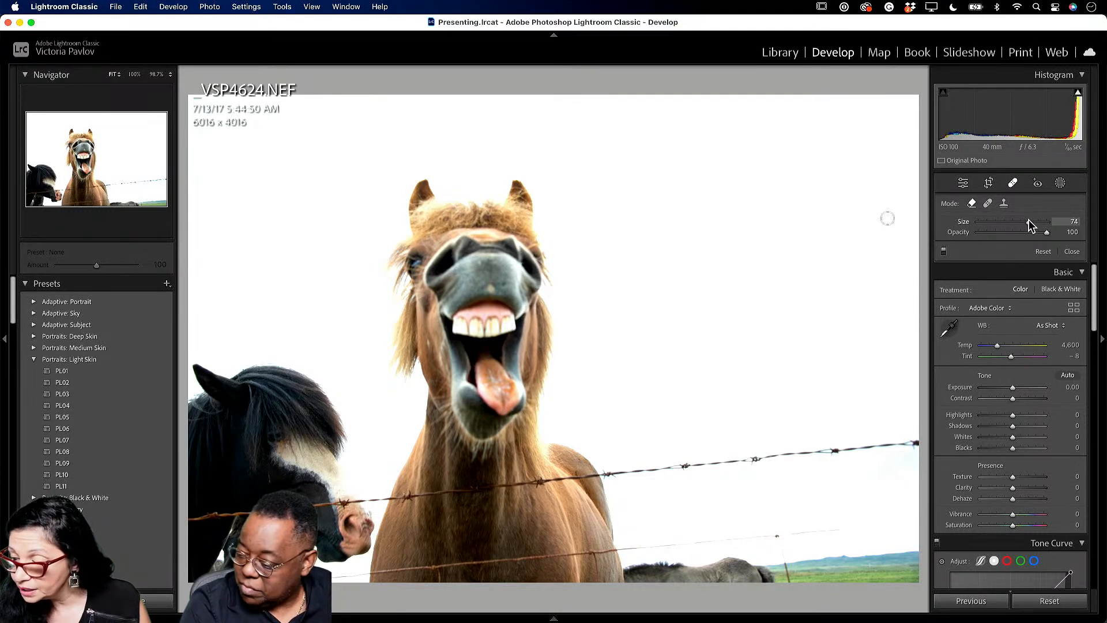
{"action": "left_click", "coordinate": [1032, 222]}
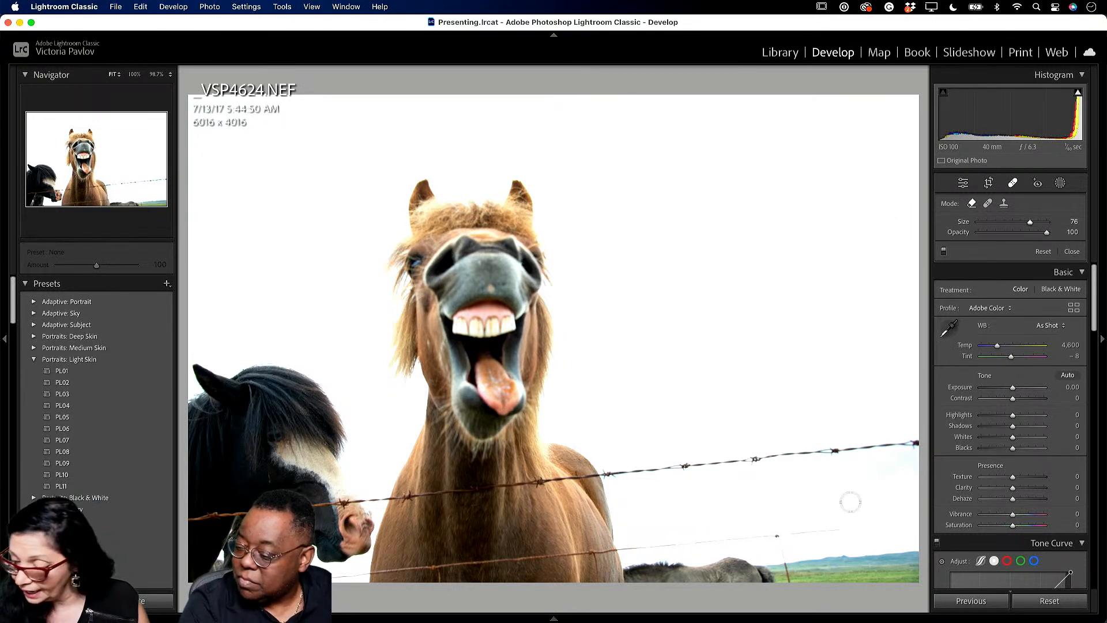
{"action": "left_click", "coordinate": [912, 442]}
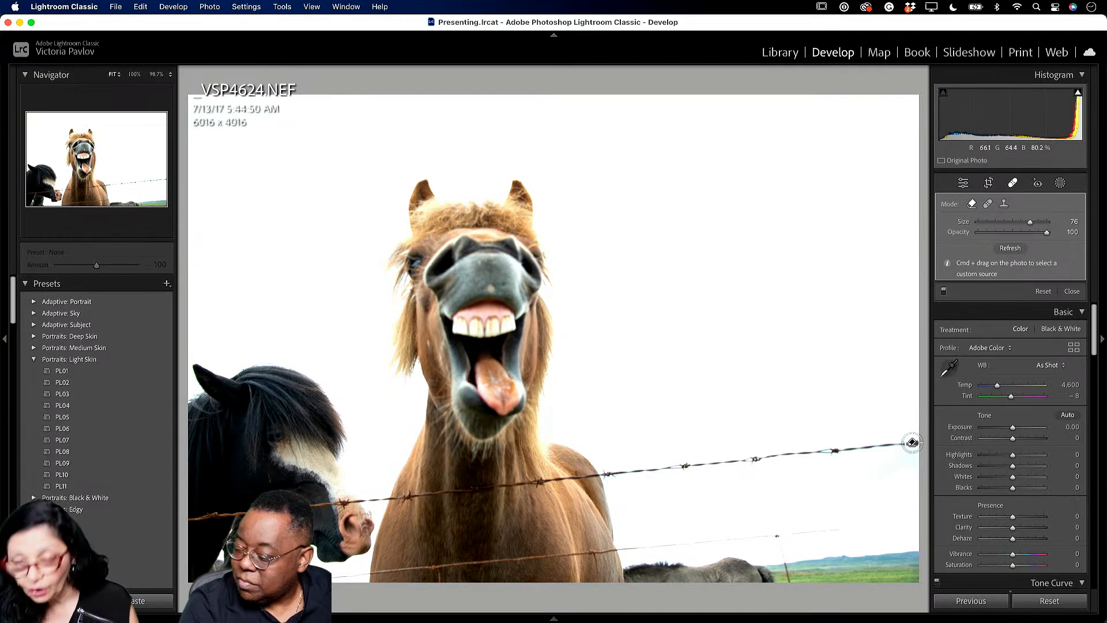
{"action": "left_click", "coordinate": [193, 518], "text": "shift"}
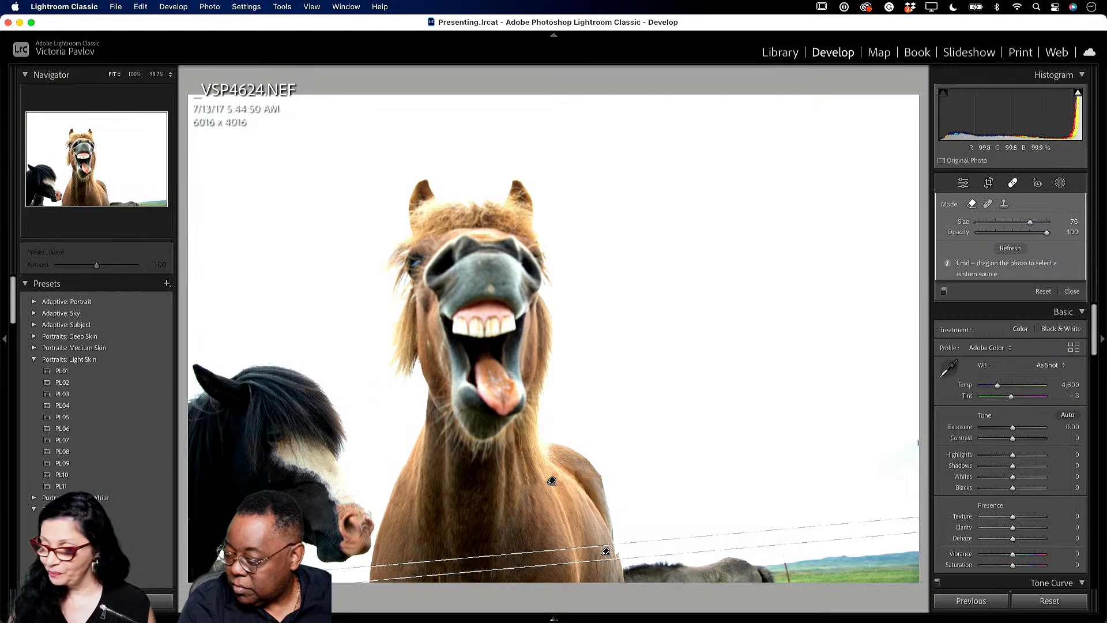
{"action": "left_click", "coordinate": [963, 183]}
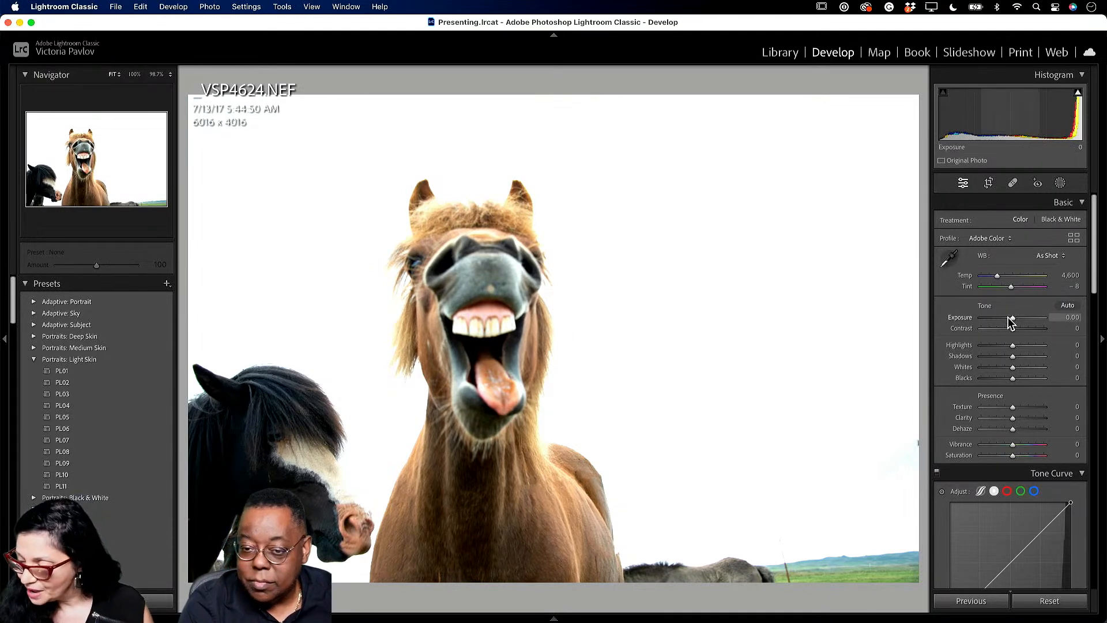
- Set Basic Exposure to −0.85, Contrast to −33 and Blacks to −28
{"action": "left_click_drag", "start_coordinate": [1014, 321], "coordinate": [1010, 322]}
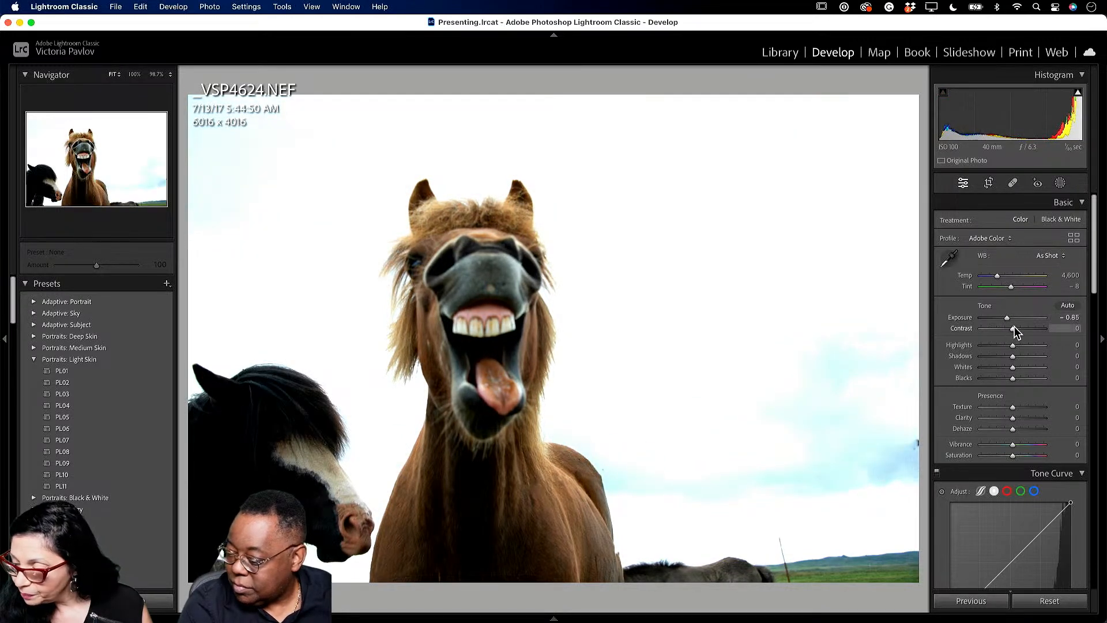
{"action": "mouse_move", "coordinate": [1014, 329]}
{"action": "left_mouse_down"}
{"action": "mouse_move", "coordinate": [1030, 329]}
{"action": "mouse_move", "coordinate": [1003, 330]}
{"action": "left_mouse_up"}
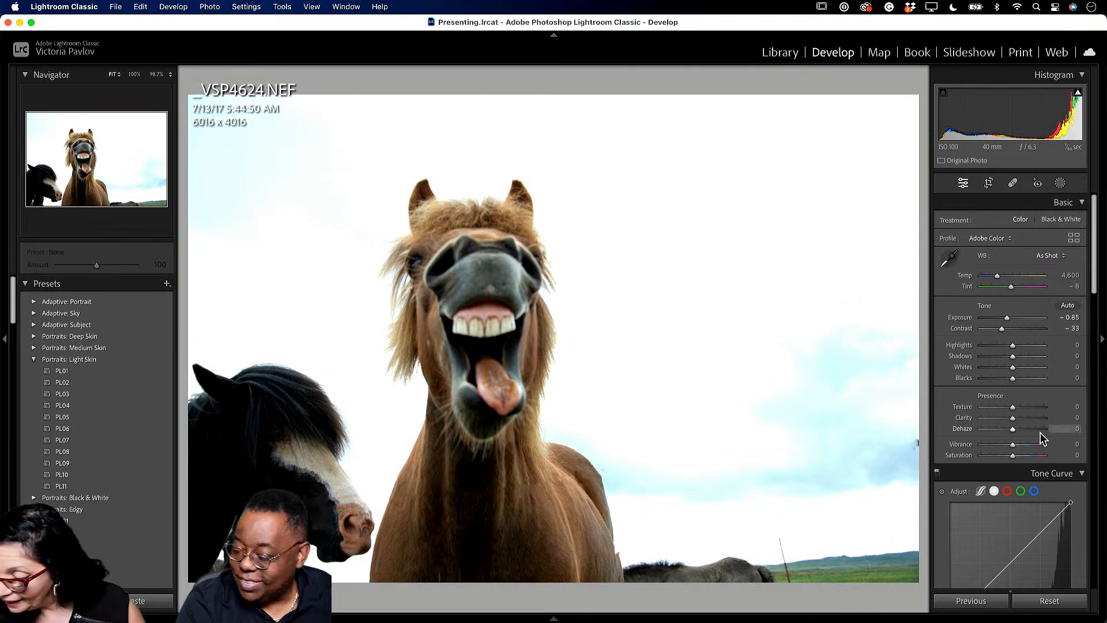
{"action": "left_click_drag", "start_coordinate": [1011, 379], "coordinate": [1003, 379]}
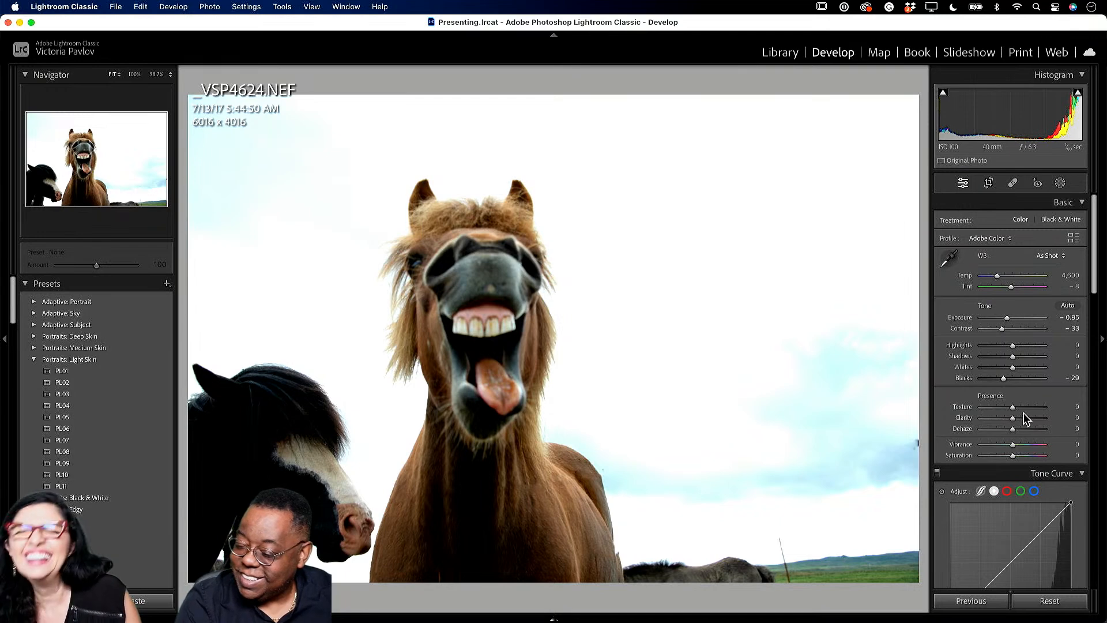
- Set Dehaze to +46 on the horse photo and return to the Library grid
{"action": "scroll", "coordinate": [1015, 404], "scroll_direction": "down", "scroll_amount": 2}
{"action": "scroll", "coordinate": [1016, 407], "scroll_direction": "down", "scroll_amount": 4}
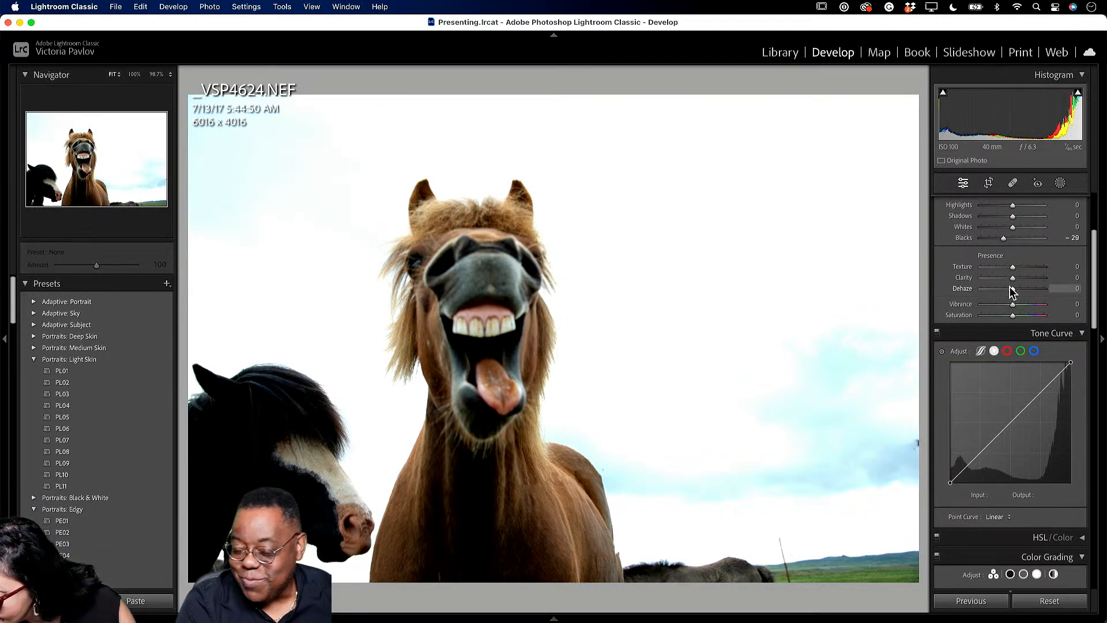
{"action": "mouse_move", "coordinate": [1012, 289]}
{"action": "left_mouse_down"}
{"action": "mouse_move", "coordinate": [1031, 290]}
{"action": "mouse_move", "coordinate": [1019, 291]}
{"action": "left_mouse_up"}
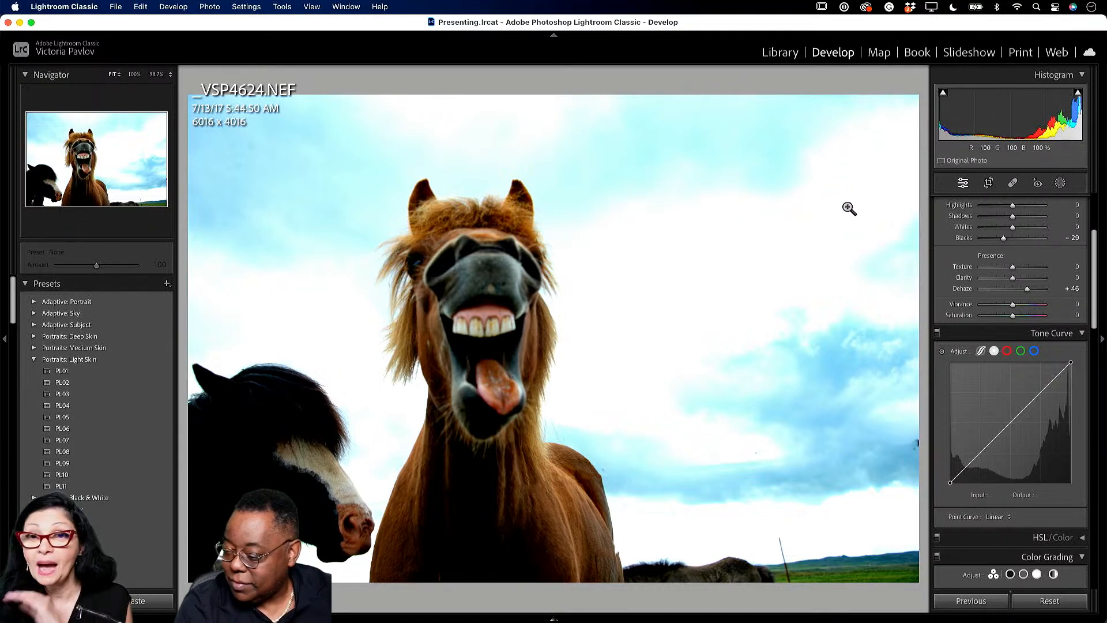
{"action": "left_click", "coordinate": [791, 53]}
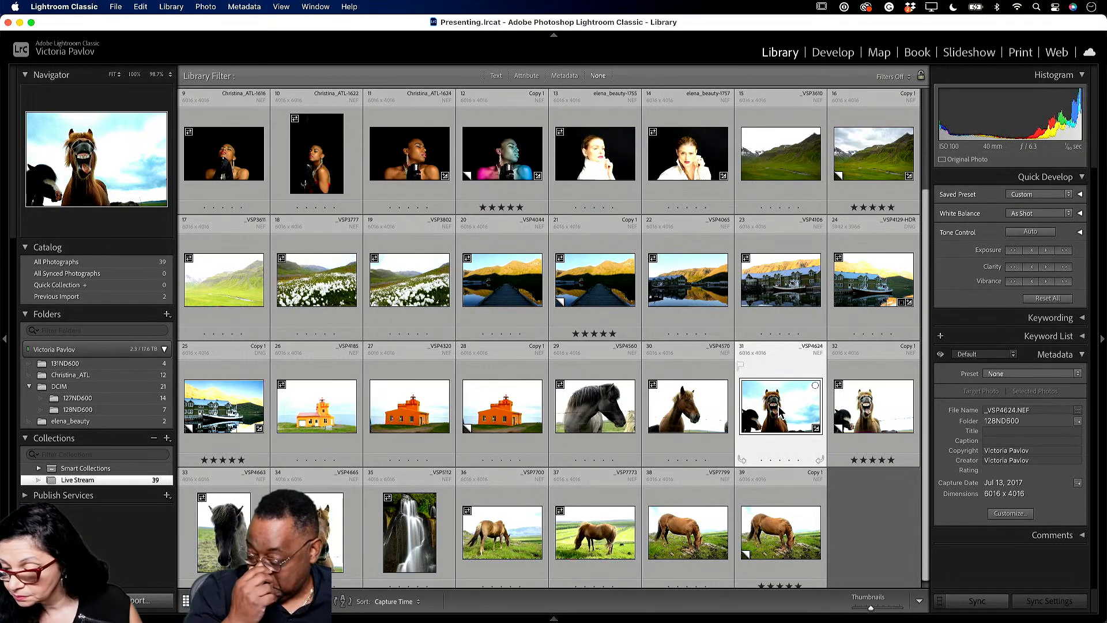
- Select thumbnail 39, _VSP7799.NEF Copy 1, and open it in the Develop module
{"action": "left_click", "coordinate": [835, 53]}
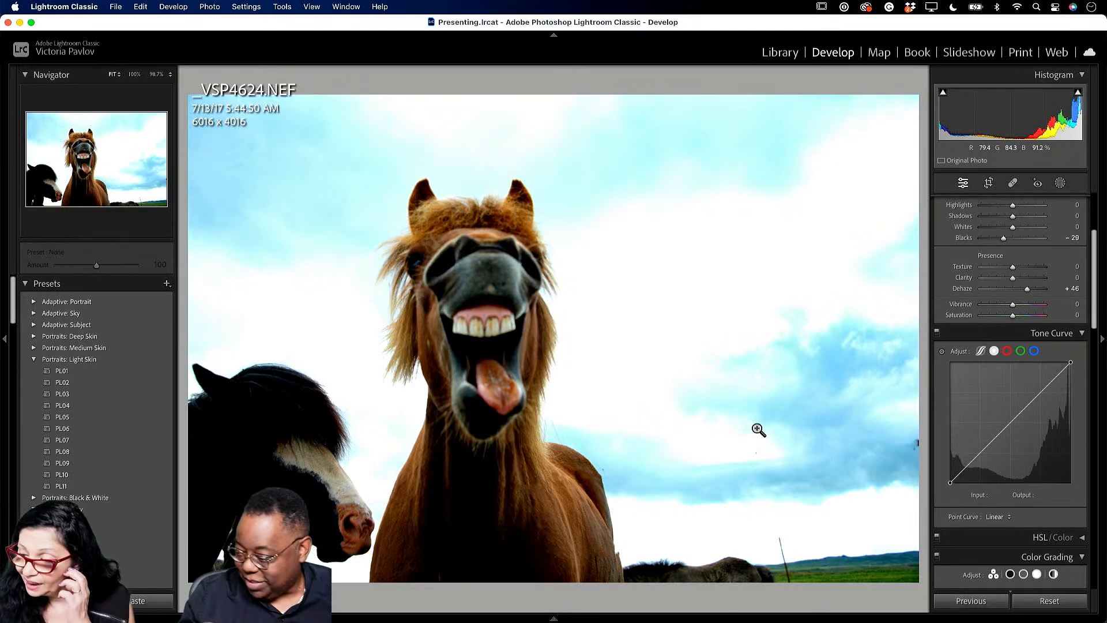
{"action": "left_click", "coordinate": [778, 55]}
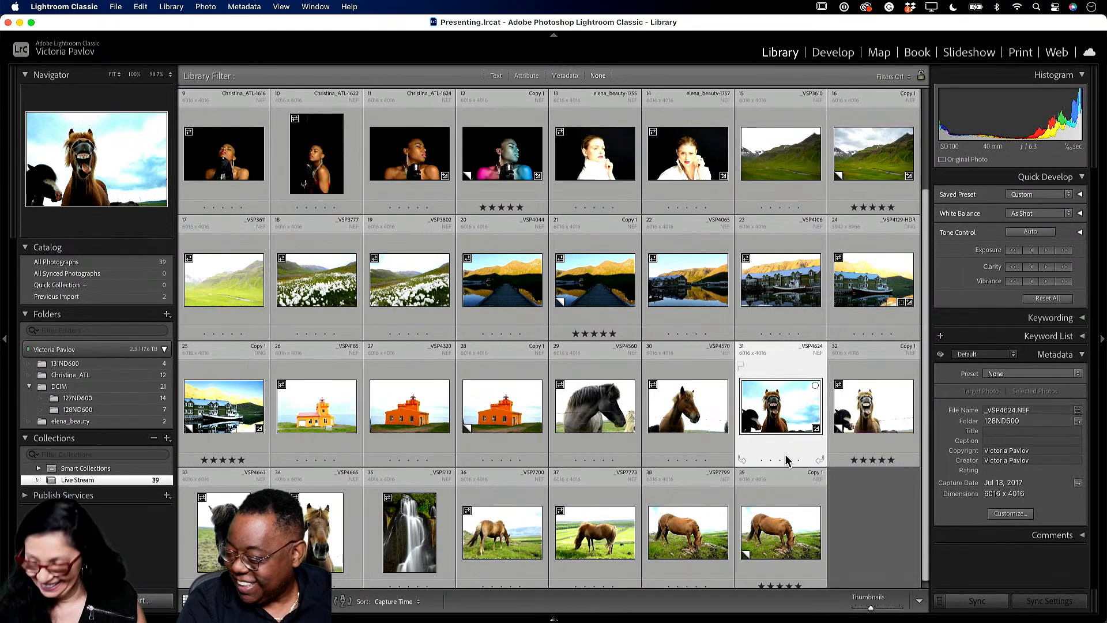
{"action": "left_click", "coordinate": [785, 541]}
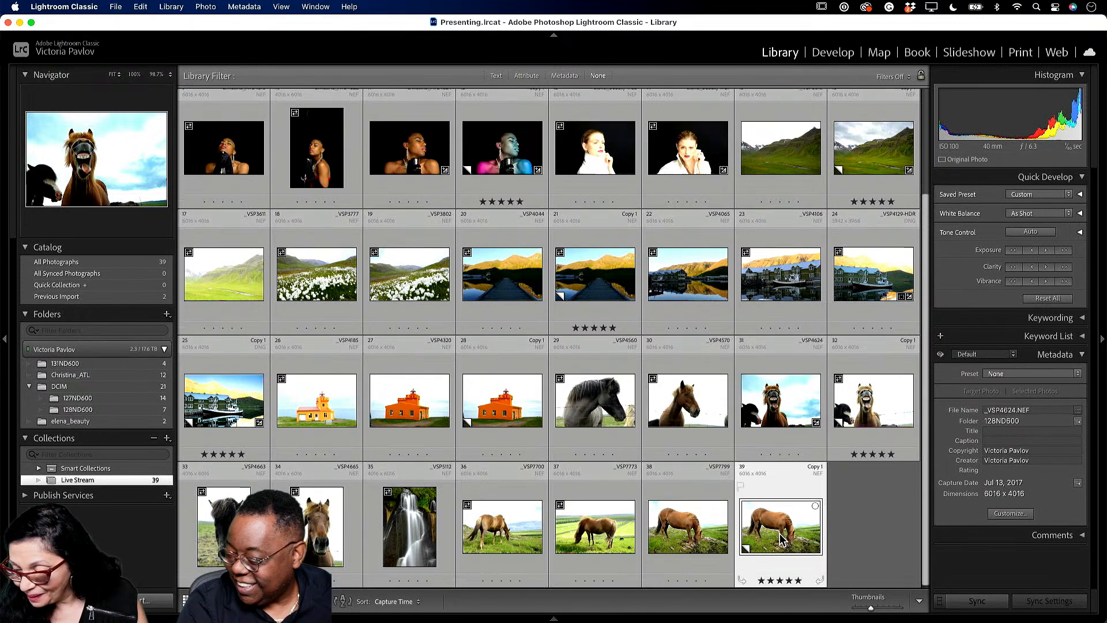
{"action": "left_click", "coordinate": [834, 55]}
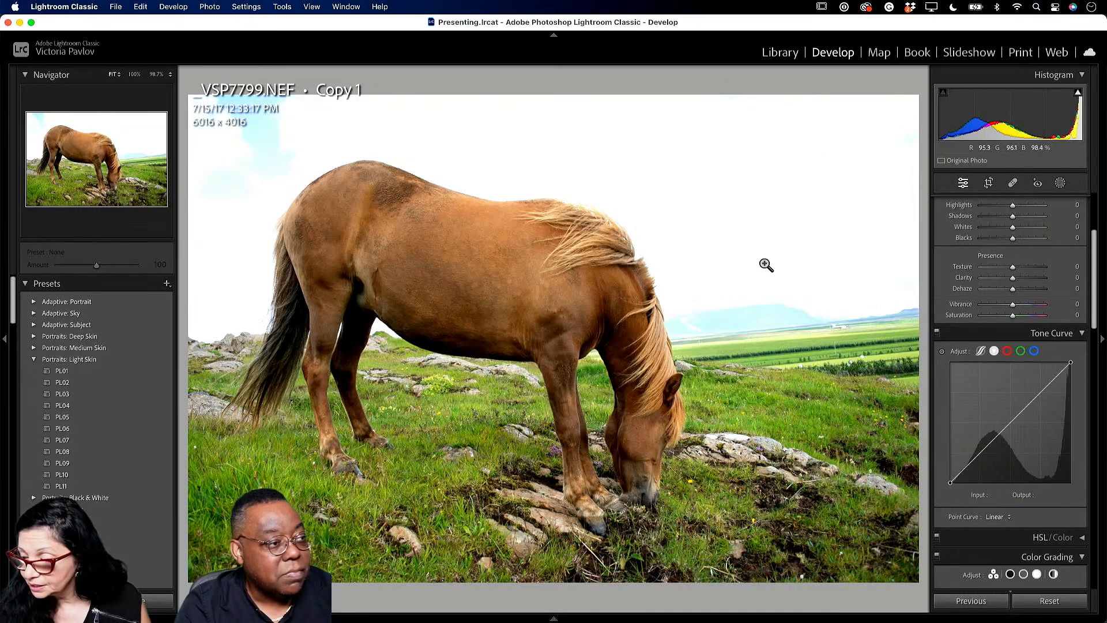
- Create an automatic Sky mask on the grazing horse photo
{"action": "scroll", "coordinate": [981, 265], "scroll_direction": "up", "scroll_amount": 1}
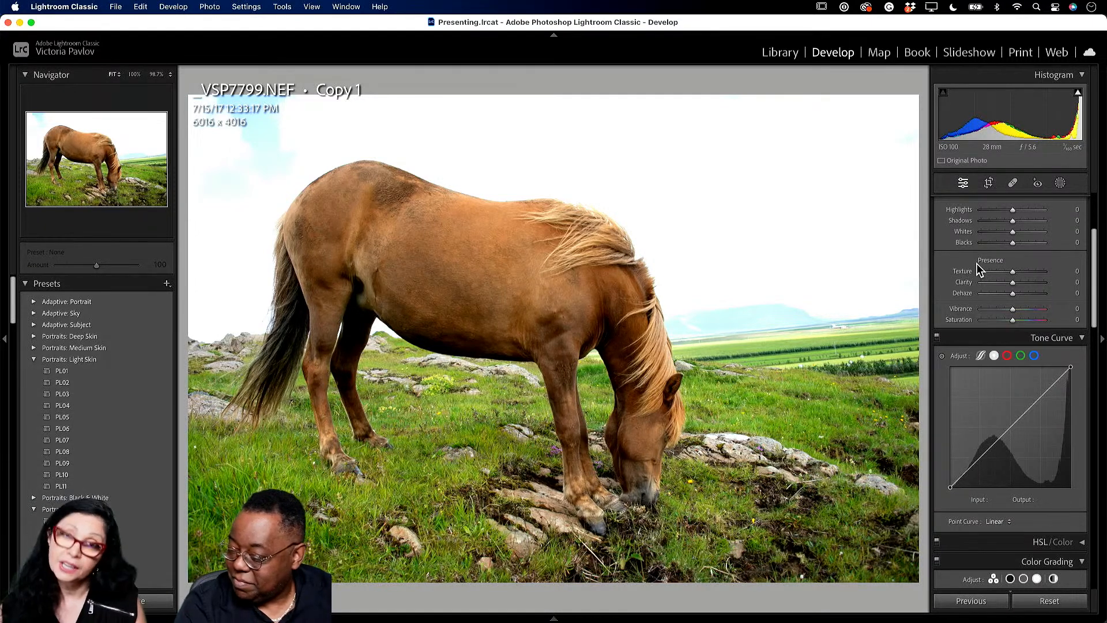
{"action": "left_click", "coordinate": [1061, 183]}
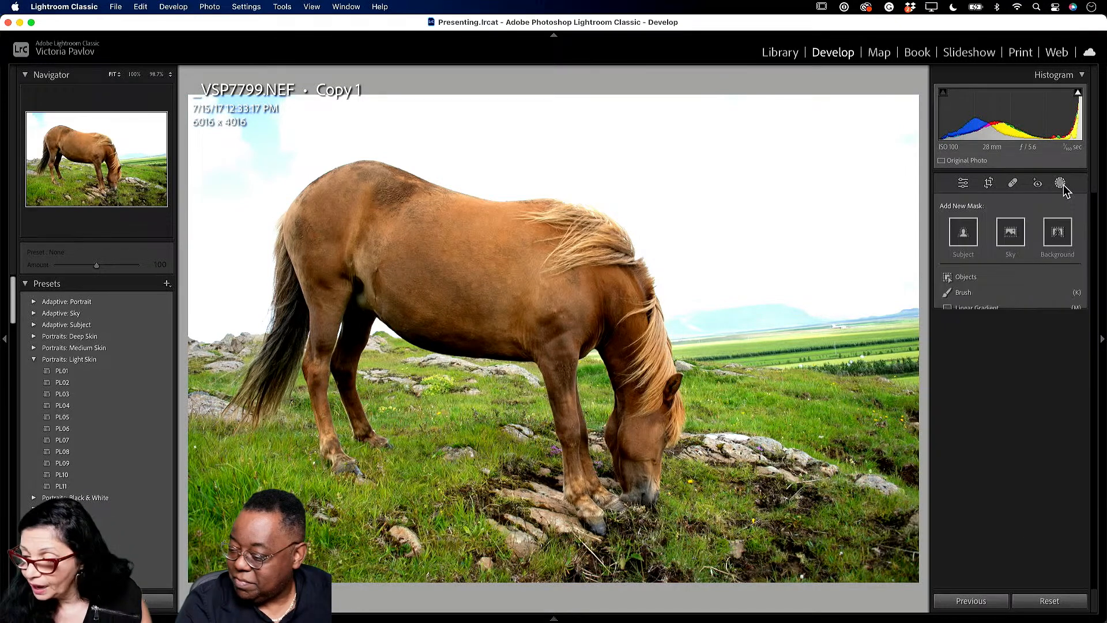
{"action": "left_click", "coordinate": [1011, 233]}
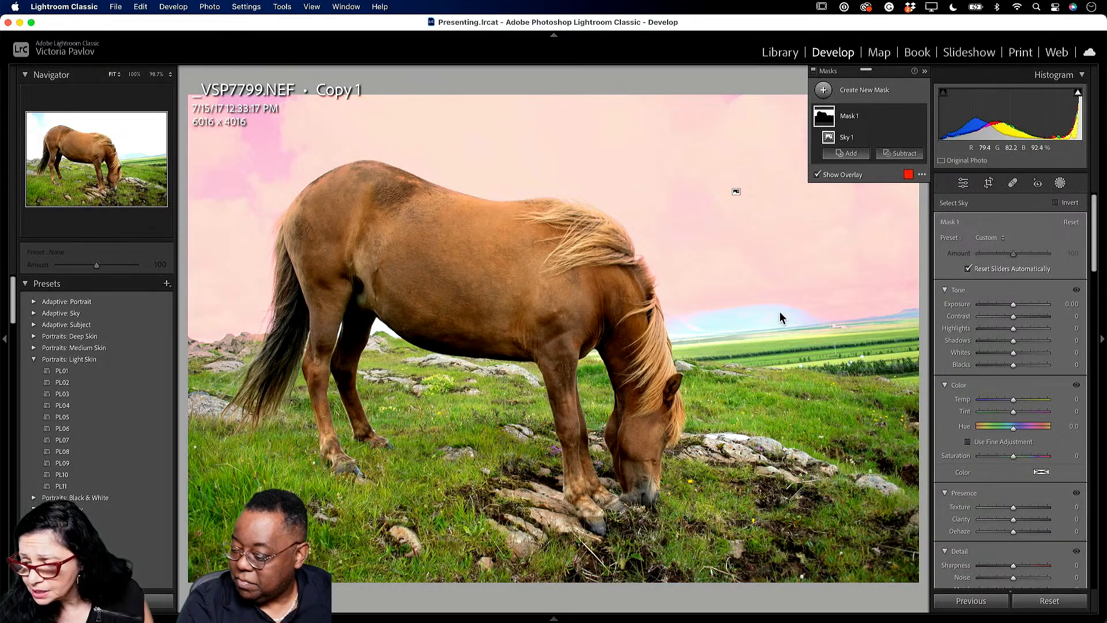
- Darken the masked sky to Exposure −1.05 and add Dehaze 13 and Clarity 12
{"action": "left_click_drag", "start_coordinate": [1015, 303], "coordinate": [1007, 307]}
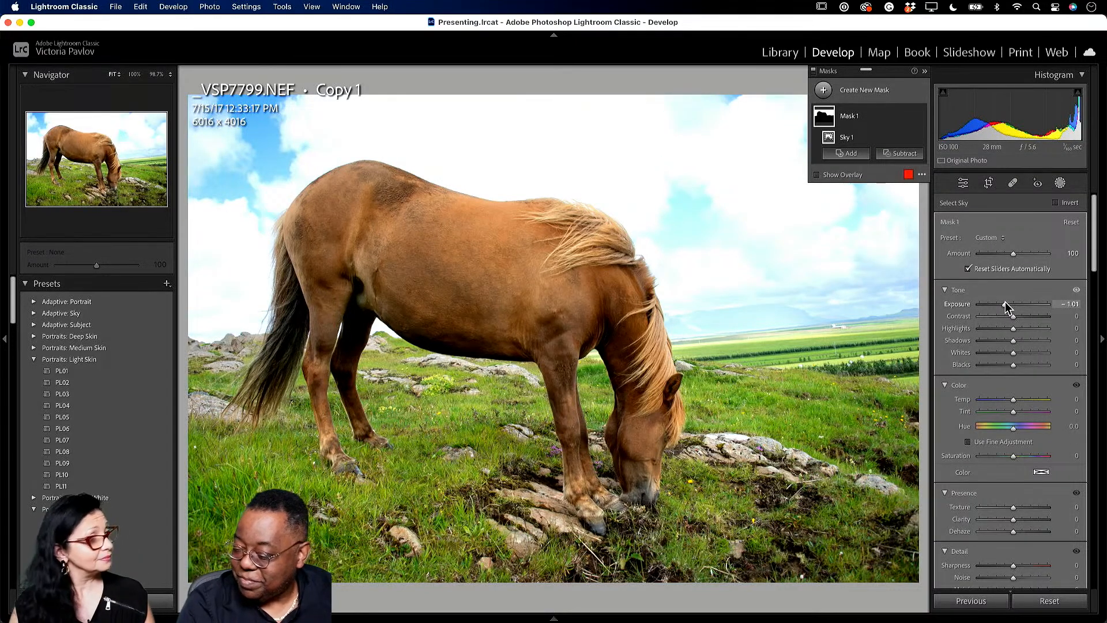
{"action": "left_click_drag", "start_coordinate": [1005, 303], "coordinate": [1007, 302]}
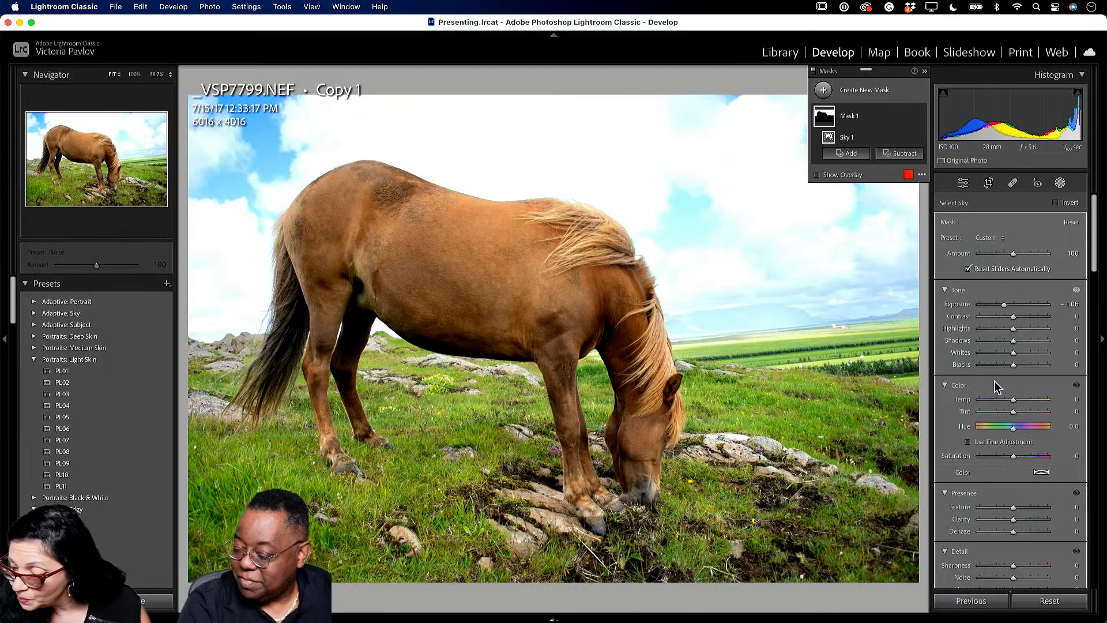
{"action": "left_click_drag", "start_coordinate": [1008, 529], "coordinate": [1018, 531]}
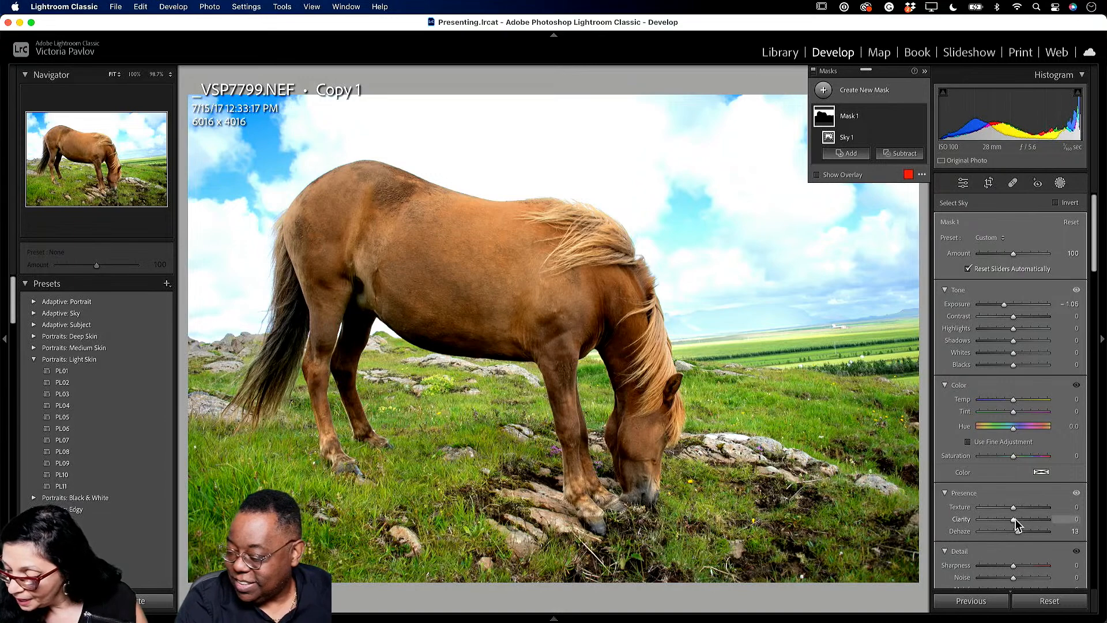
{"action": "left_click_drag", "start_coordinate": [1016, 521], "coordinate": [1020, 520]}
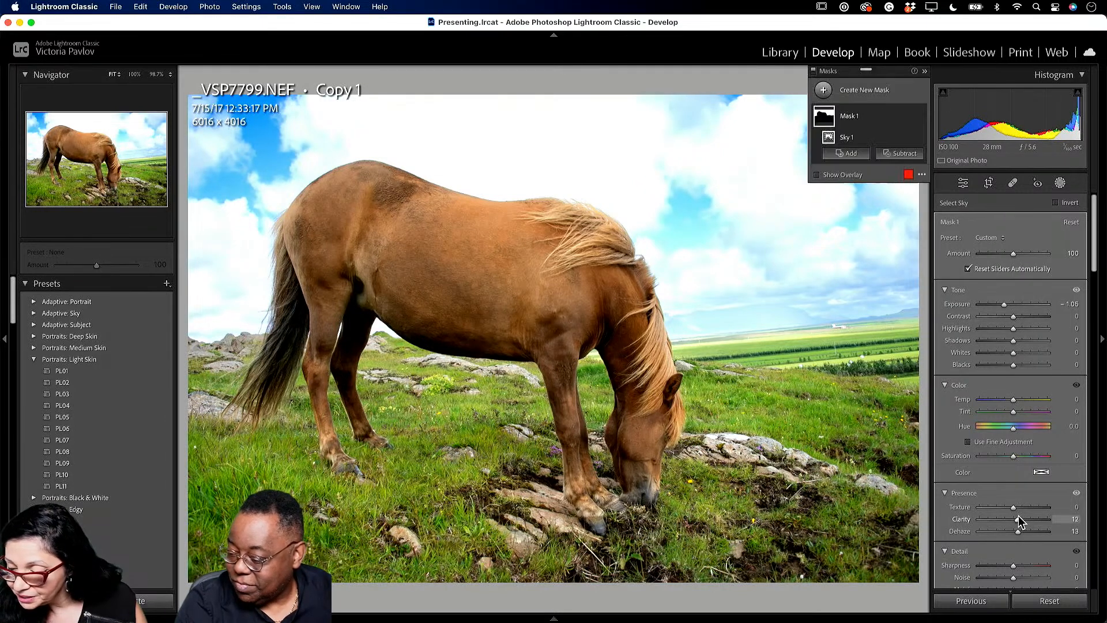
{"action": "left_click", "coordinate": [962, 187]}
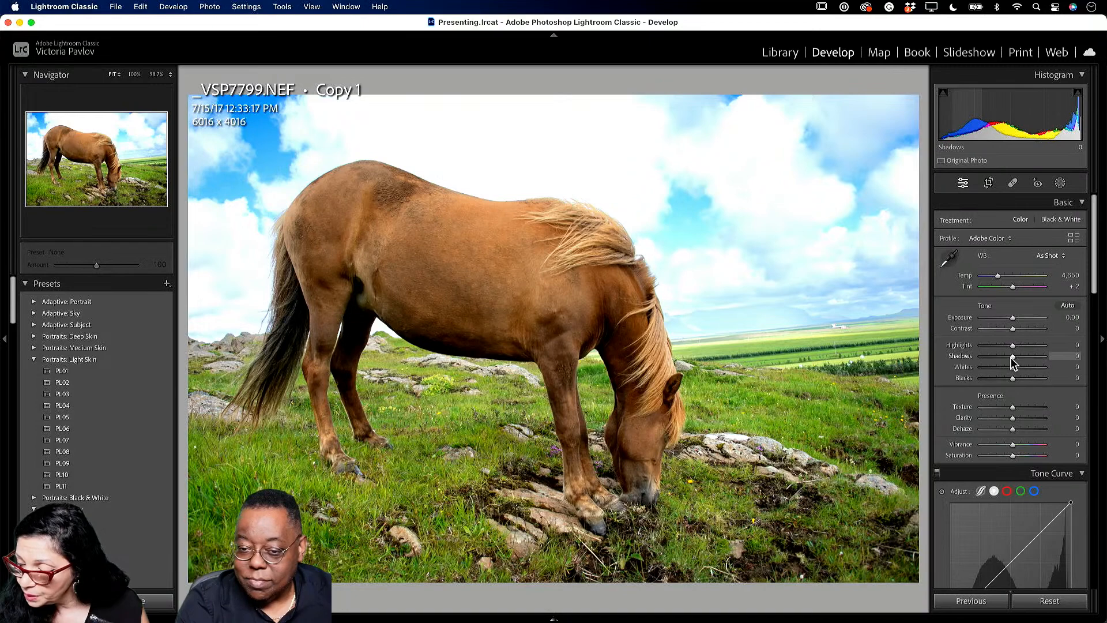
- Lift Shadows to +21, drop Blacks to −40 and raise Exposure to +0.10 in the Basic panel
{"action": "left_click_drag", "start_coordinate": [1014, 359], "coordinate": [1000, 385]}
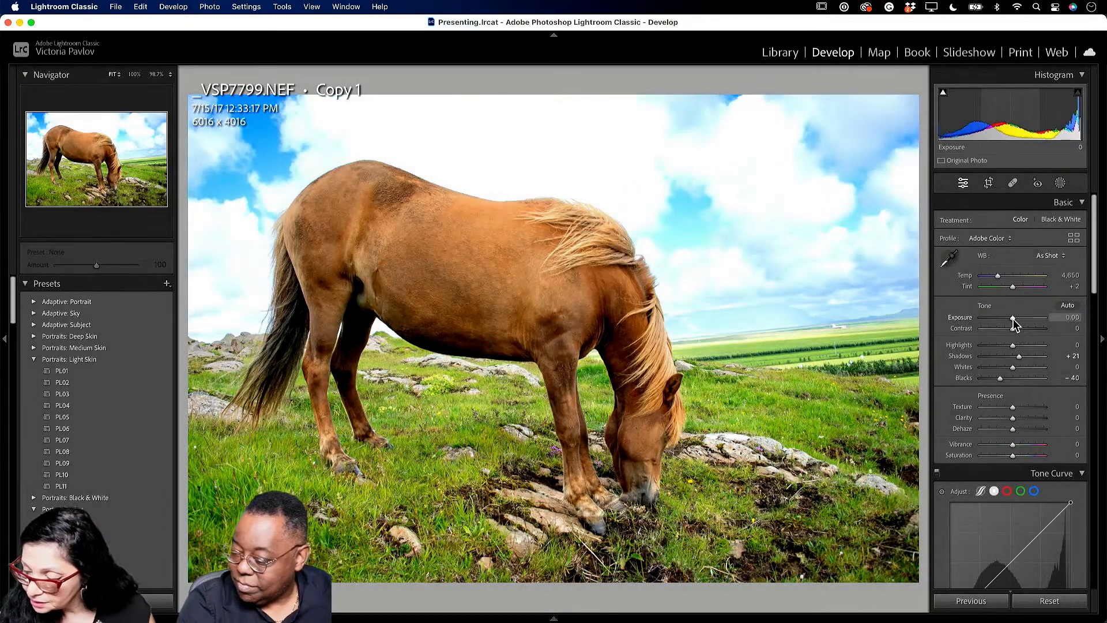
{"action": "left_click_drag", "start_coordinate": [1015, 325], "coordinate": [1015, 324]}
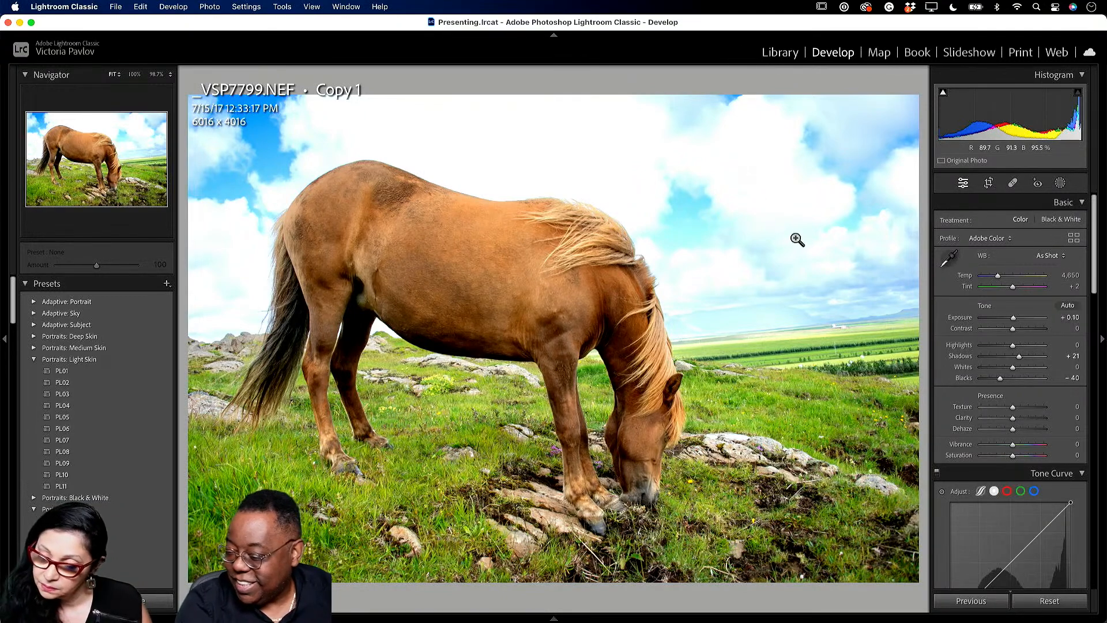
- Inspect the sky and the horse's mane at 1:1 zoom, then return to the Library grid
{"action": "left_click", "coordinate": [709, 241]}
{"action": "left_click_drag", "start_coordinate": [727, 270], "coordinate": [237, 148]}
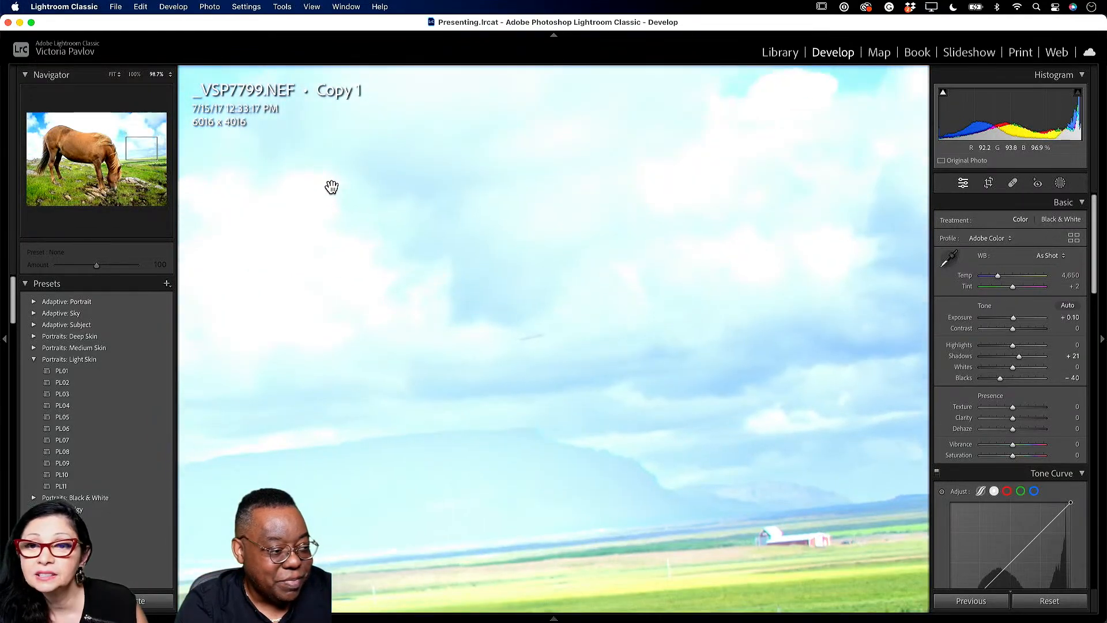
{"action": "left_click_drag", "start_coordinate": [352, 215], "coordinate": [682, 260]}
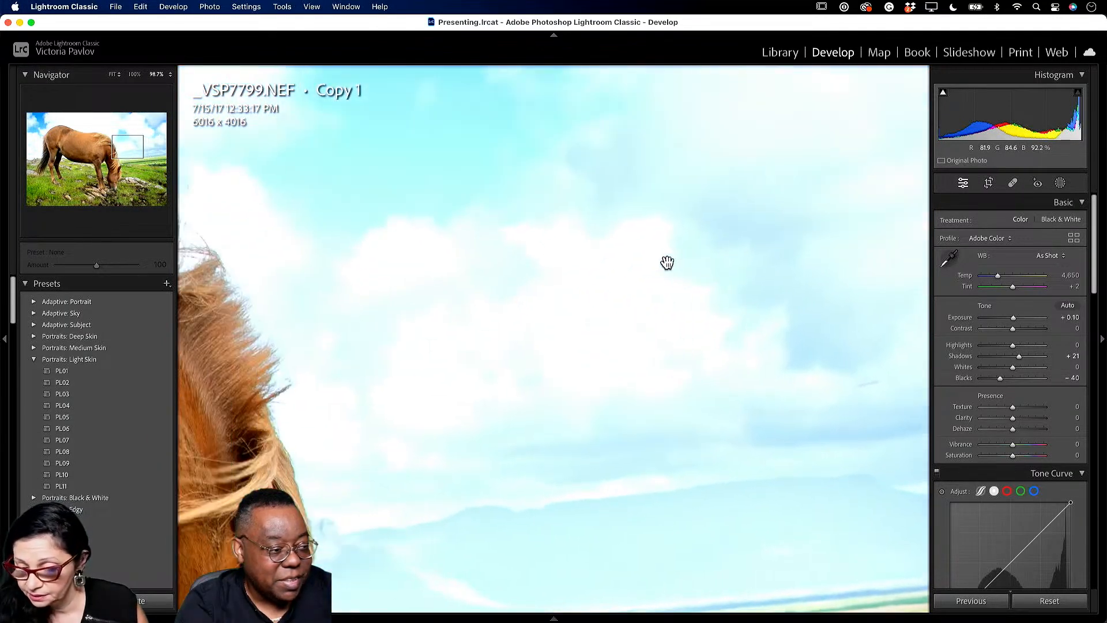
{"action": "left_click", "coordinate": [572, 277]}
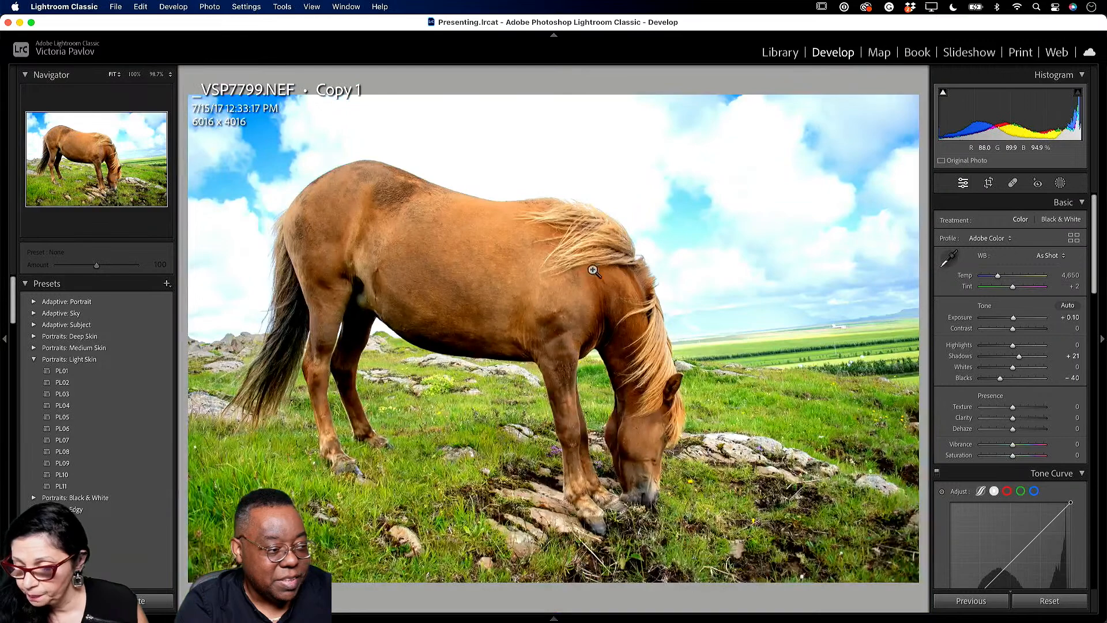
{"action": "left_click", "coordinate": [780, 54]}
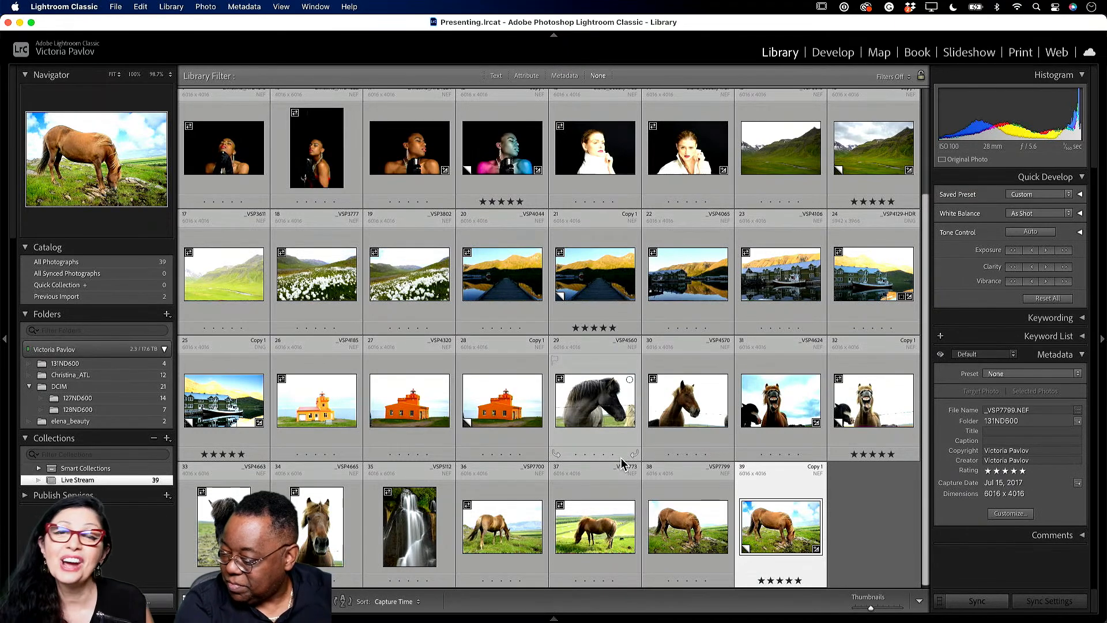
- Switch from Lightroom Classic to Adobe Photoshop 2023 from the Dock
{"action": "mouse_move", "coordinate": [713, 613]}
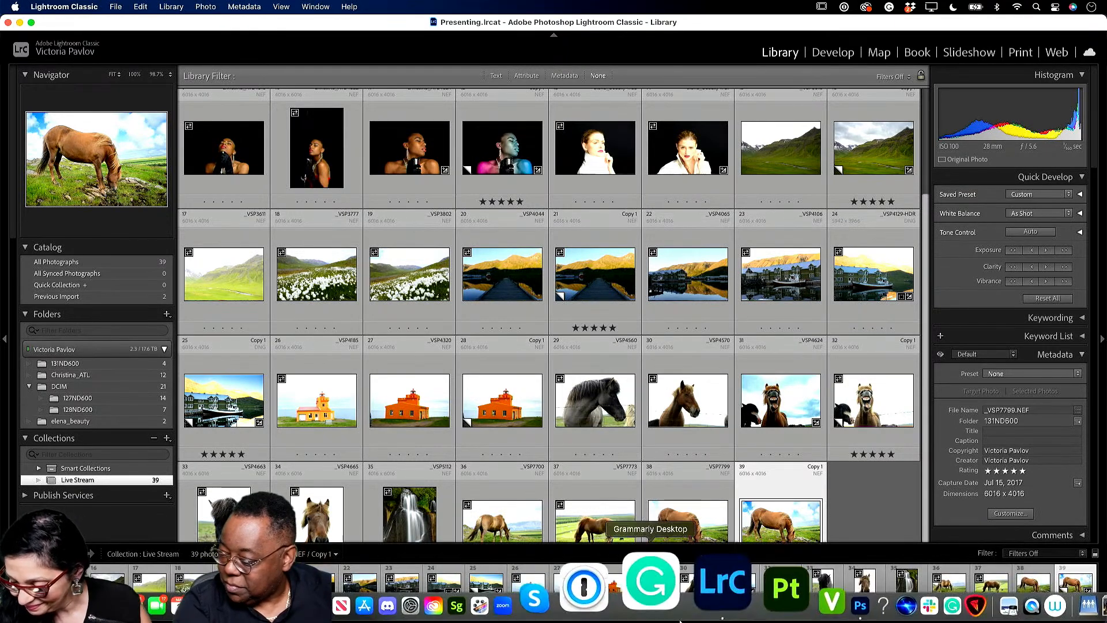
{"action": "left_click", "coordinate": [764, 588]}
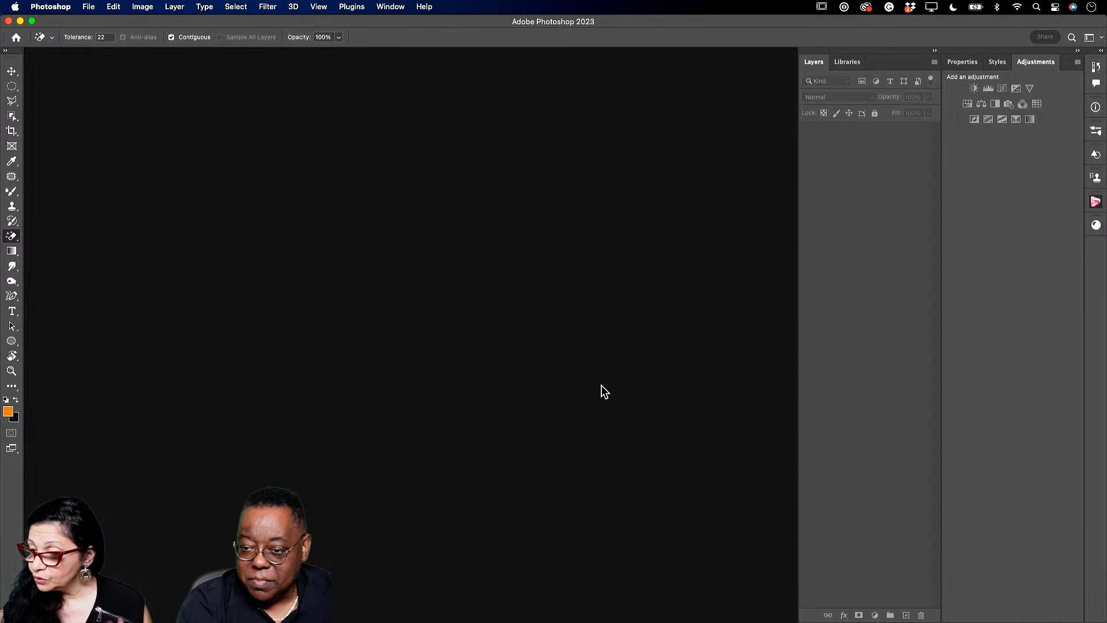
- Show the Libraries panel and browse the cloud library's Glitter, Pattern, Overlays and Backgrounds assets
{"action": "left_click", "coordinate": [846, 62]}
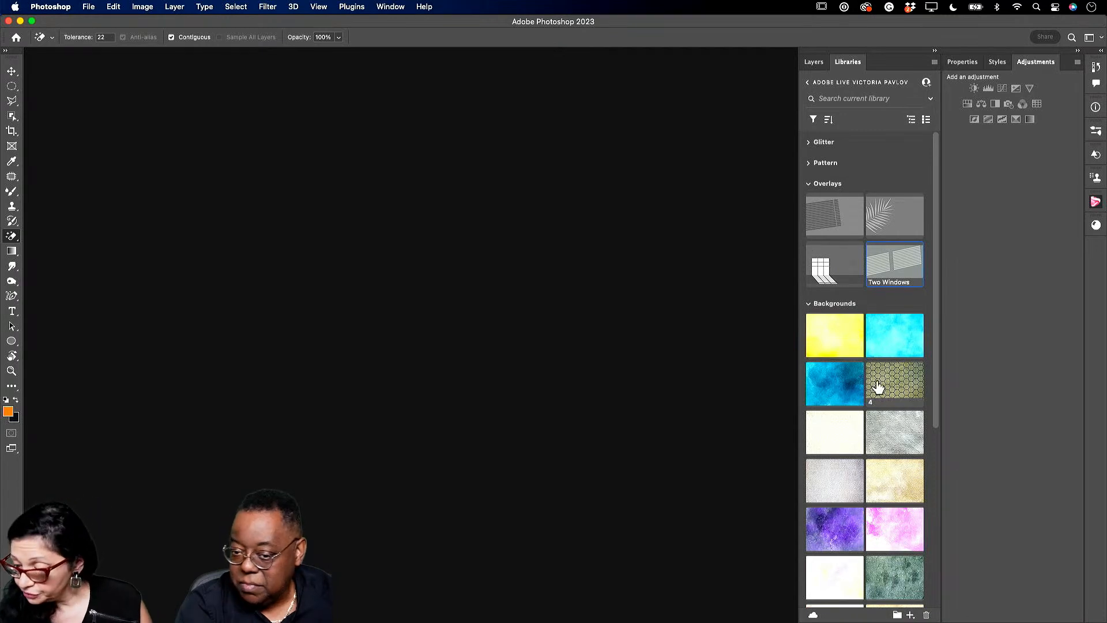
{"action": "scroll", "coordinate": [802, 436], "scroll_direction": "down", "scroll_amount": 1}
{"action": "scroll", "coordinate": [819, 438], "scroll_direction": "down", "scroll_amount": 3}
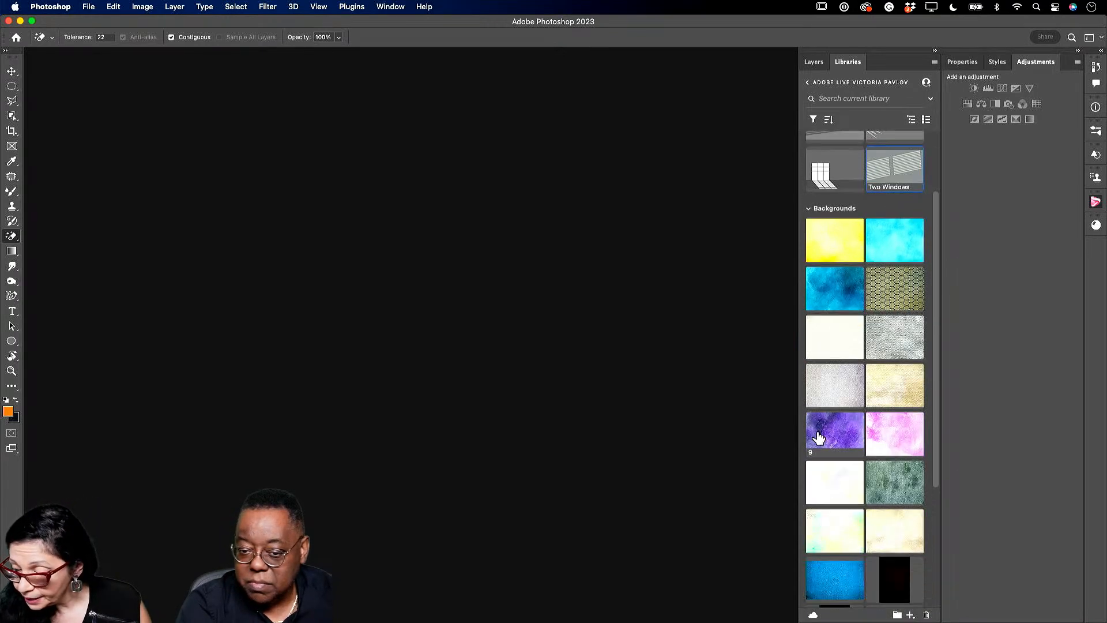
{"action": "scroll", "coordinate": [863, 525], "scroll_direction": "down", "scroll_amount": 6}
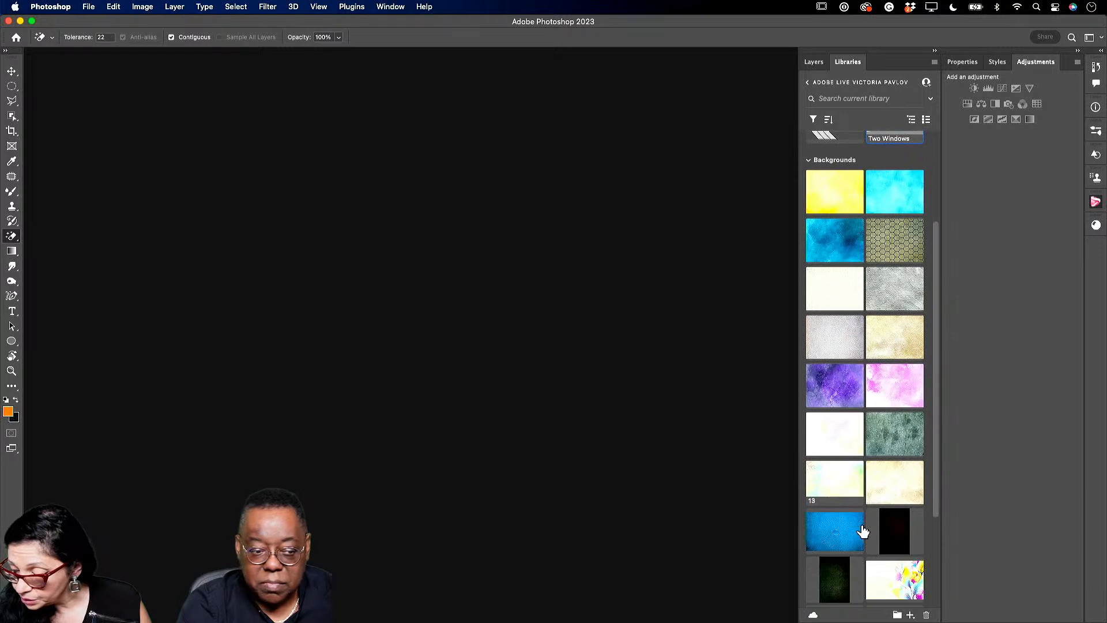
{"action": "scroll", "coordinate": [864, 416], "scroll_direction": "up", "scroll_amount": 1}
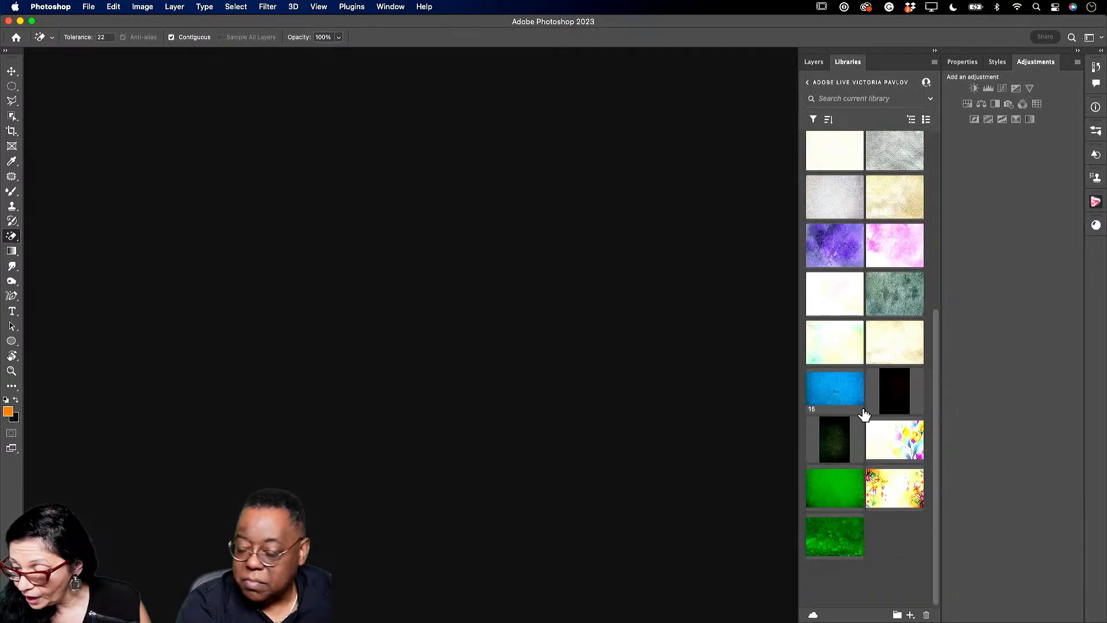
{"action": "scroll", "coordinate": [863, 415], "scroll_direction": "up", "scroll_amount": 1}
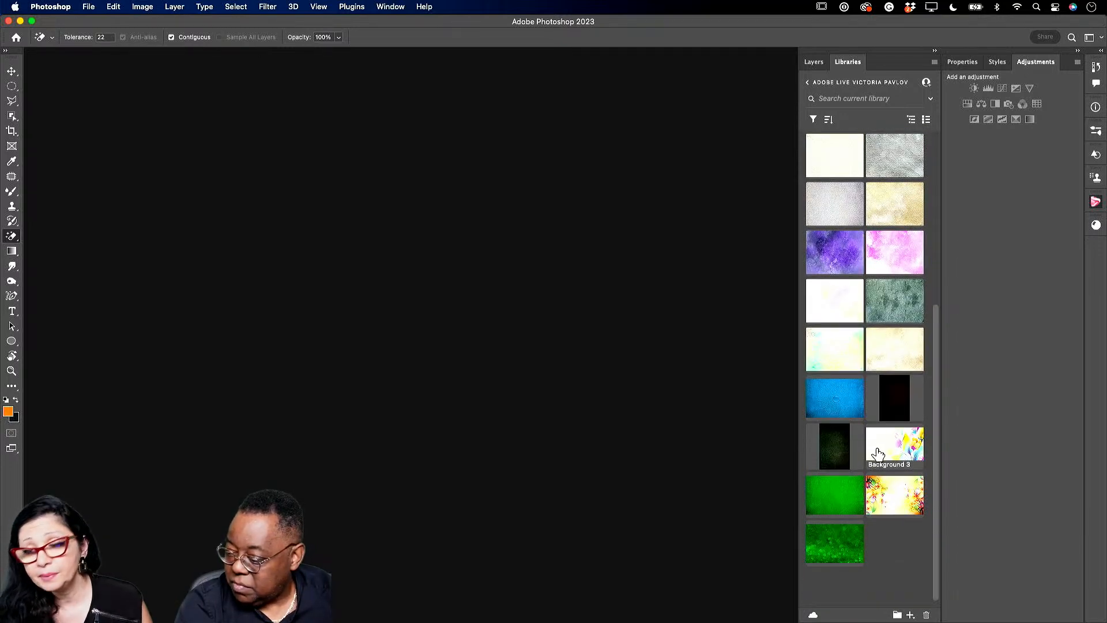
{"action": "scroll", "coordinate": [858, 493], "scroll_direction": "up", "scroll_amount": 1}
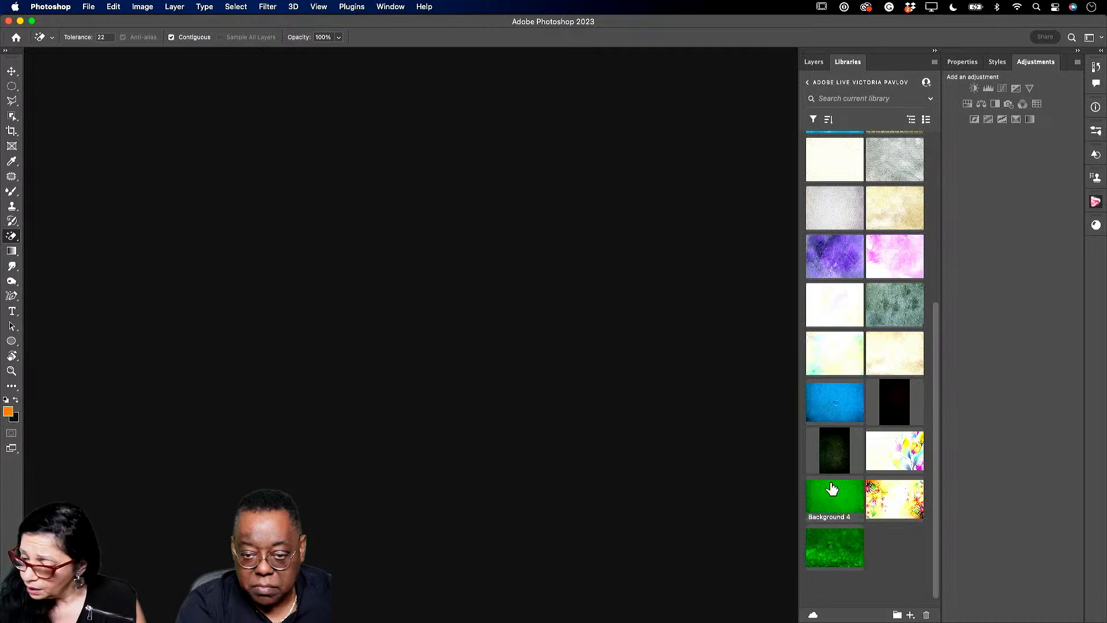
{"action": "scroll", "coordinate": [833, 487], "scroll_direction": "up", "scroll_amount": 2}
{"action": "scroll", "coordinate": [833, 486], "scroll_direction": "up", "scroll_amount": 10}
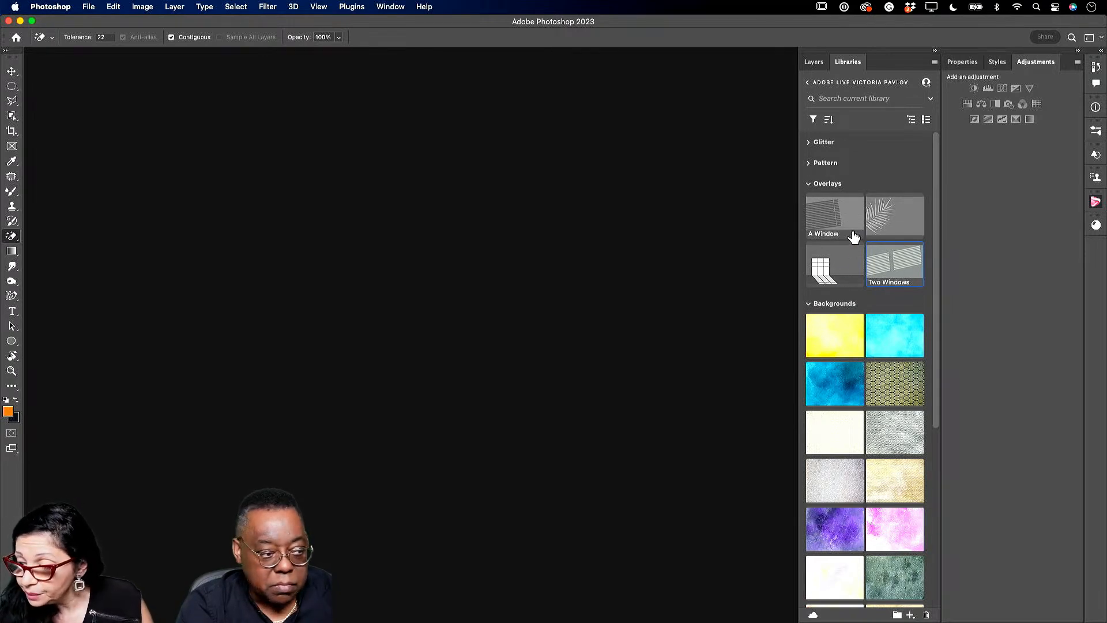
- Expand Pattern and Glitter, preview the gold glitter texture, then close Glitter.psd
{"action": "left_click", "coordinate": [808, 164]}
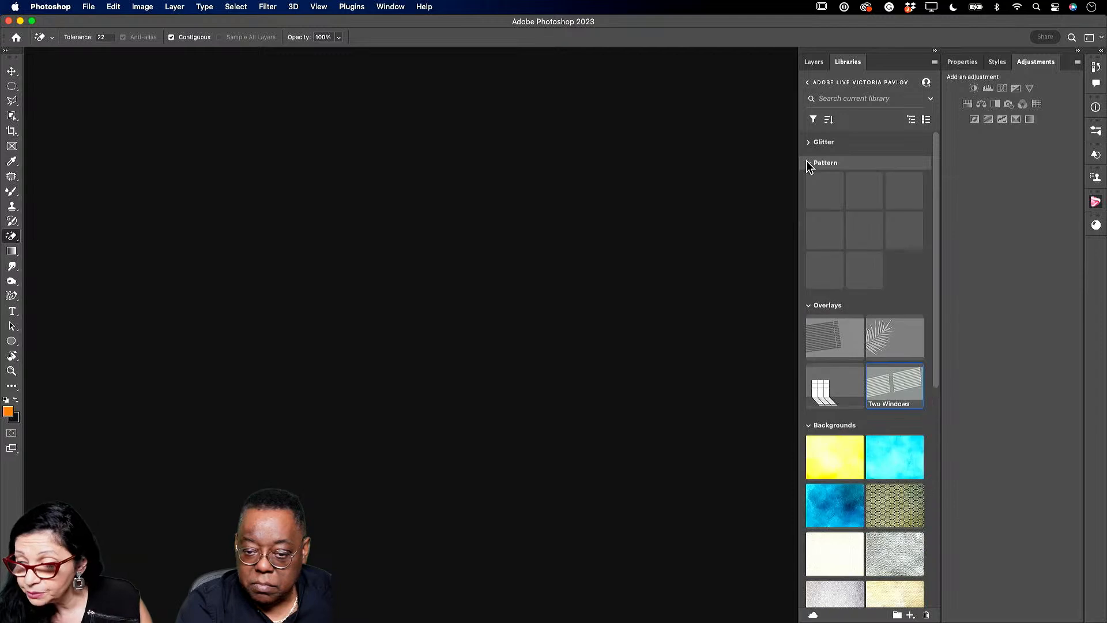
{"action": "left_click", "coordinate": [809, 142]}
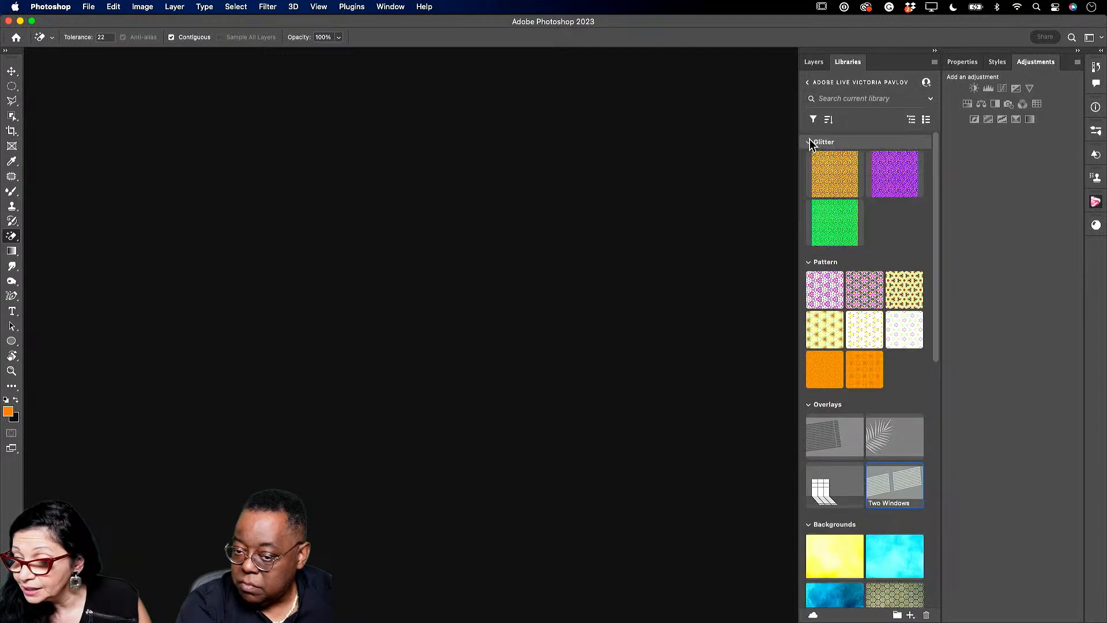
{"action": "double_click", "coordinate": [832, 179]}
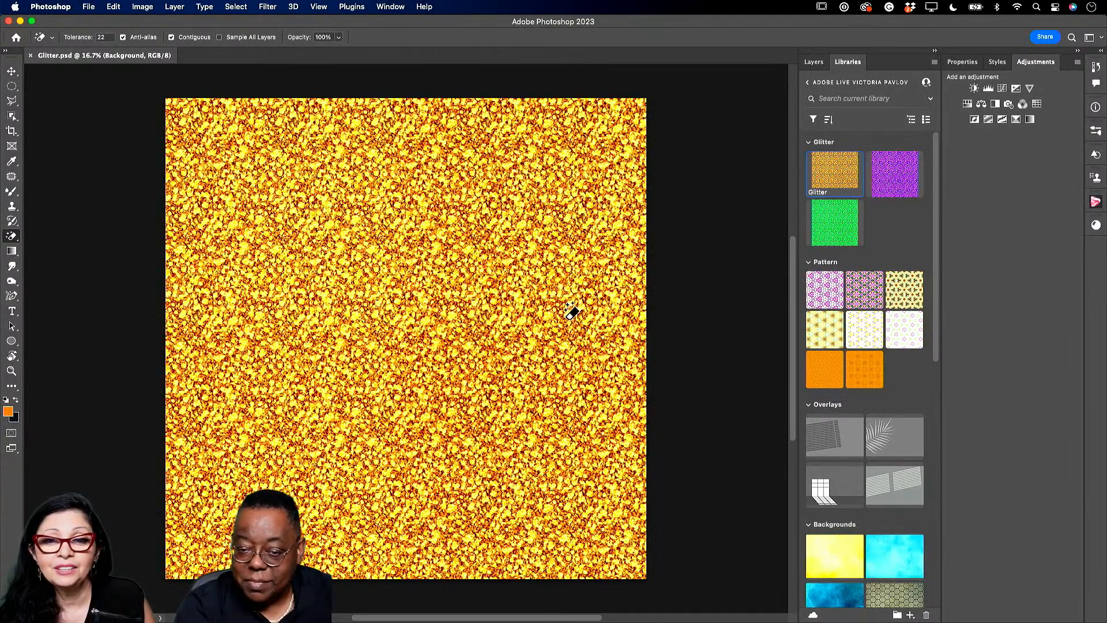
{"action": "left_click", "coordinate": [12, 70]}
{"action": "left_click", "coordinate": [31, 55]}
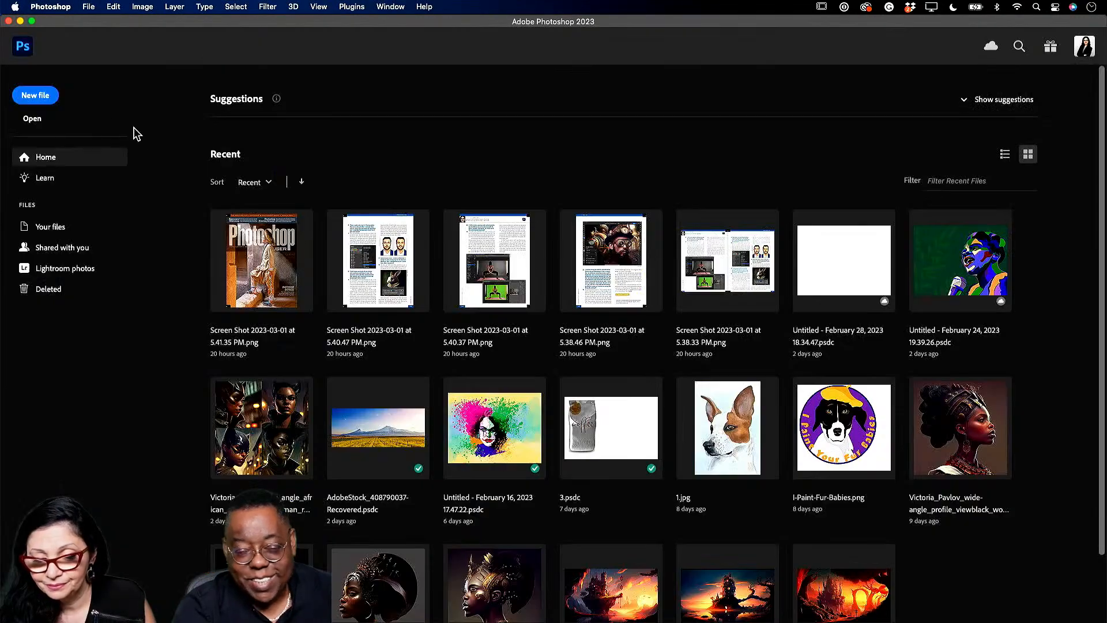
{"action": "left_click", "coordinate": [22, 47]}
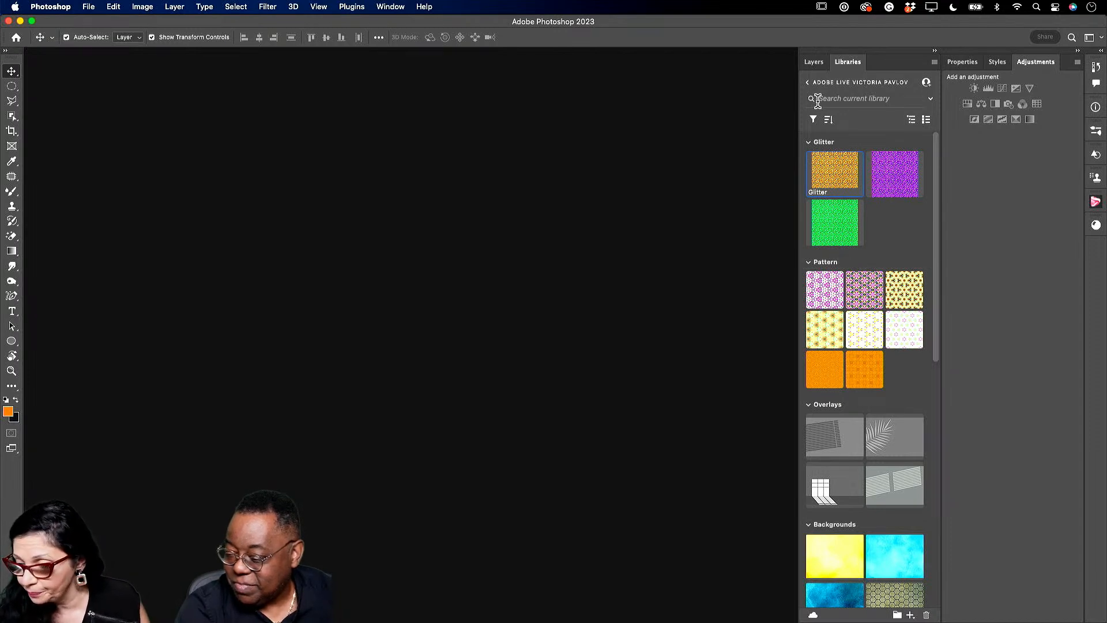
- From the Demo 2023 library's Image 1 group, open Womanwithglassesson.psd and close TwoWindowscopy.psd
{"action": "left_click", "coordinate": [808, 83]}
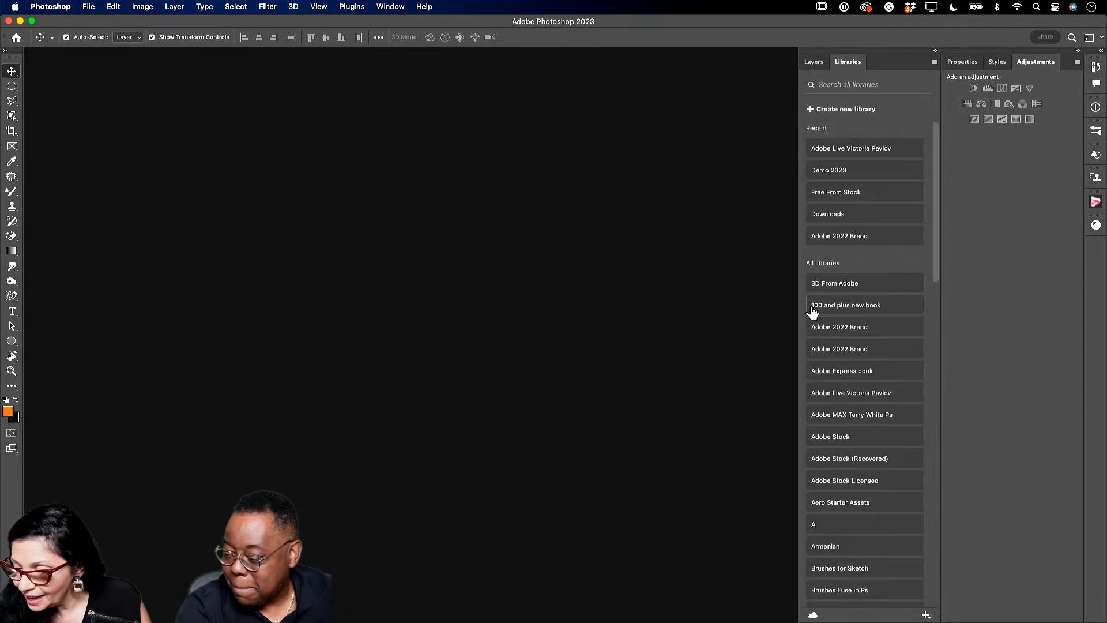
{"action": "left_click", "coordinate": [846, 170]}
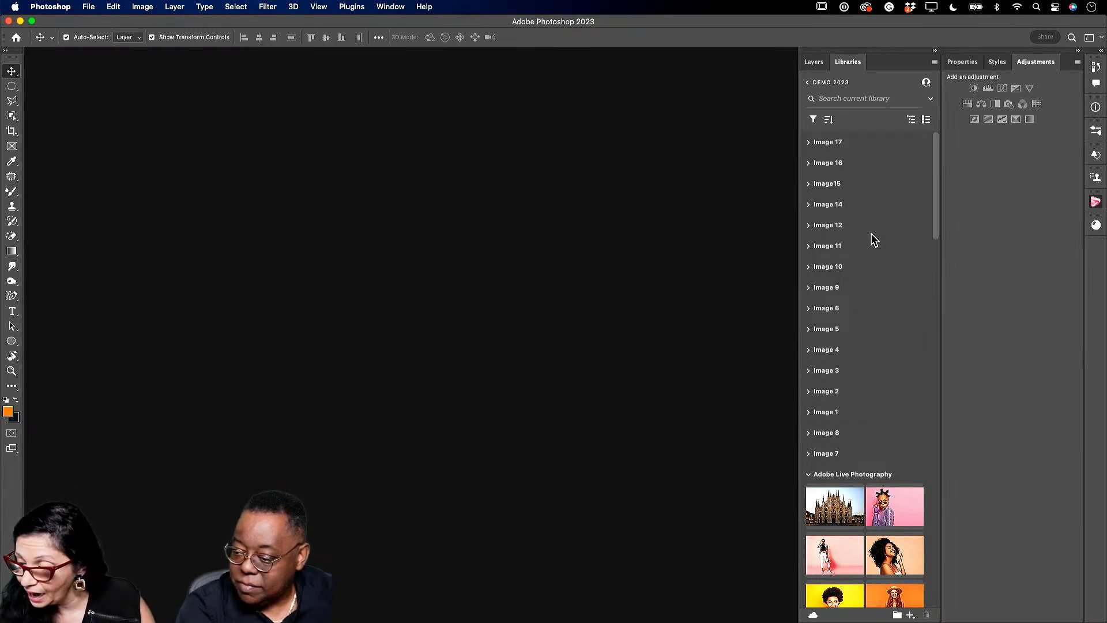
{"action": "left_click", "coordinate": [808, 413]}
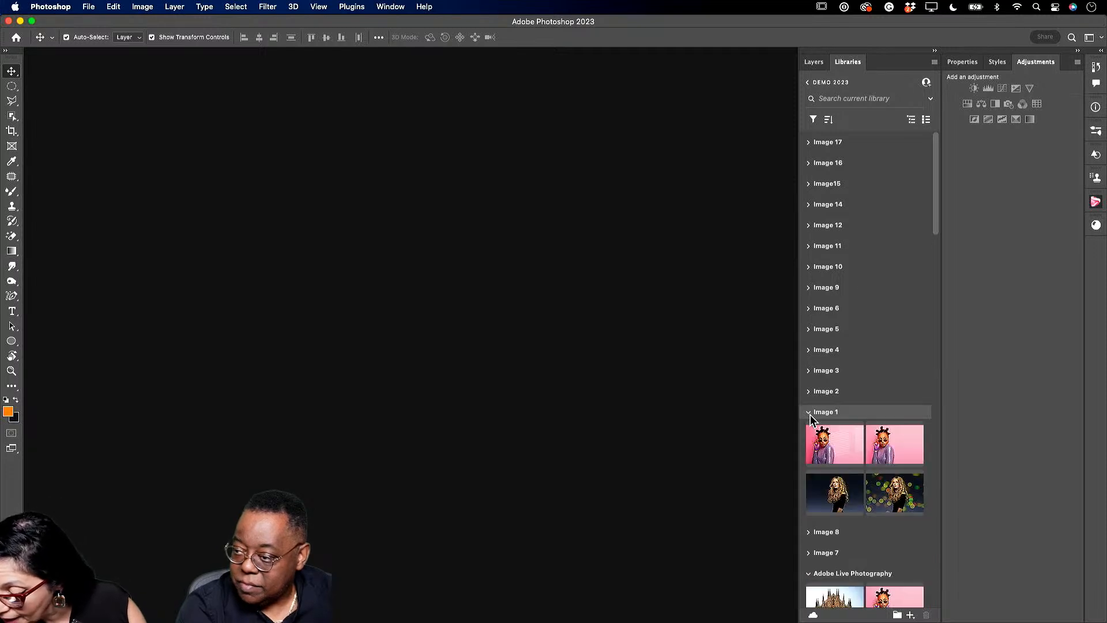
{"action": "double_click", "coordinate": [828, 450]}
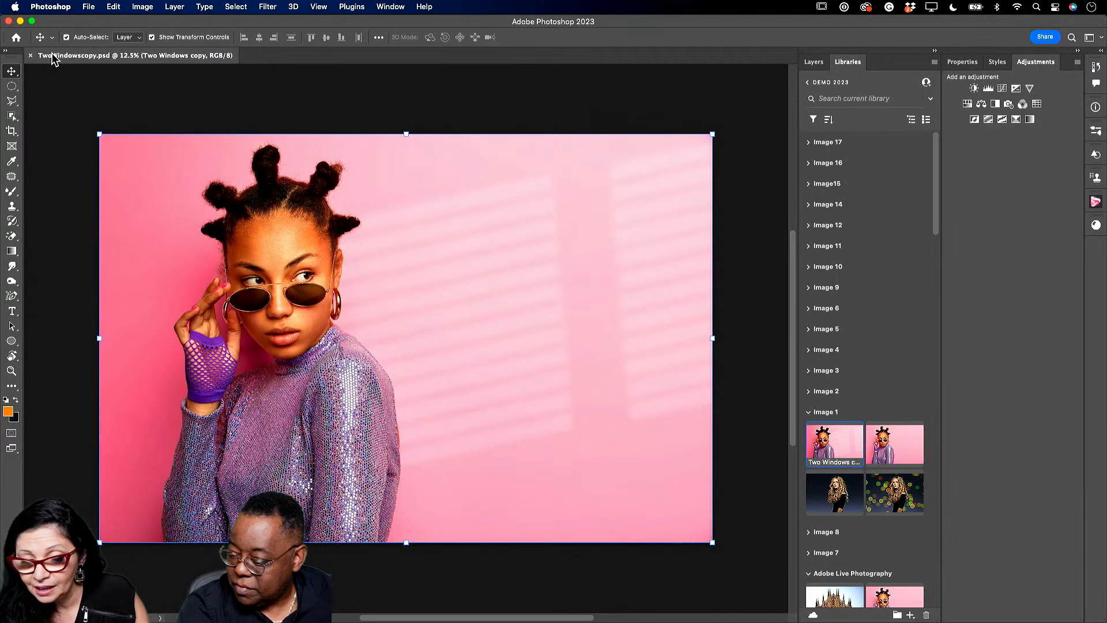
{"action": "double_click", "coordinate": [877, 446]}
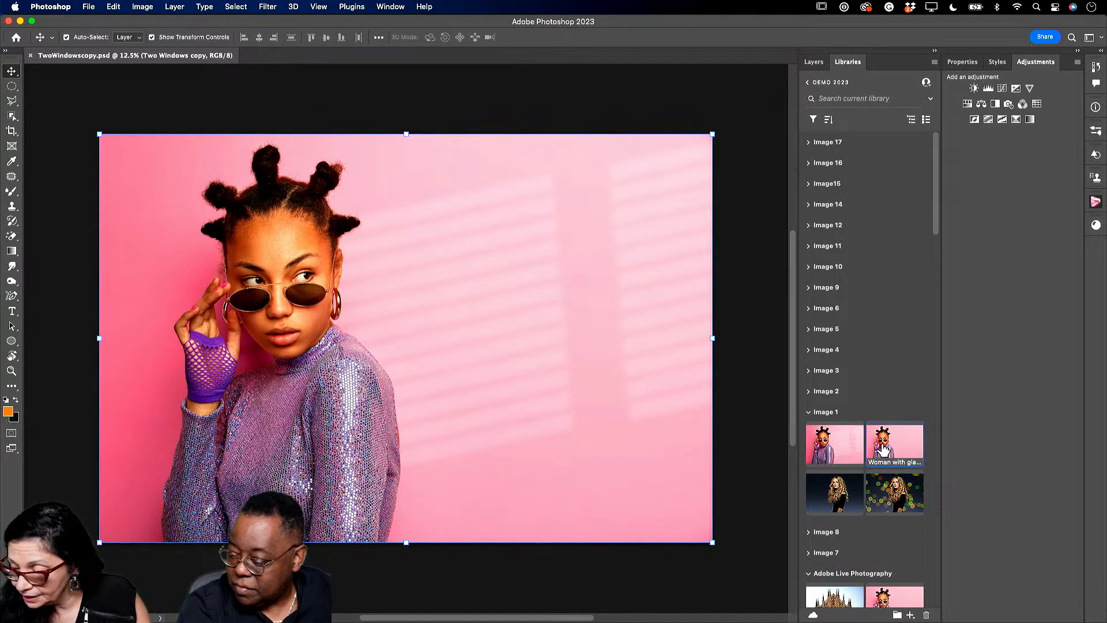
{"action": "left_click", "coordinate": [30, 56]}
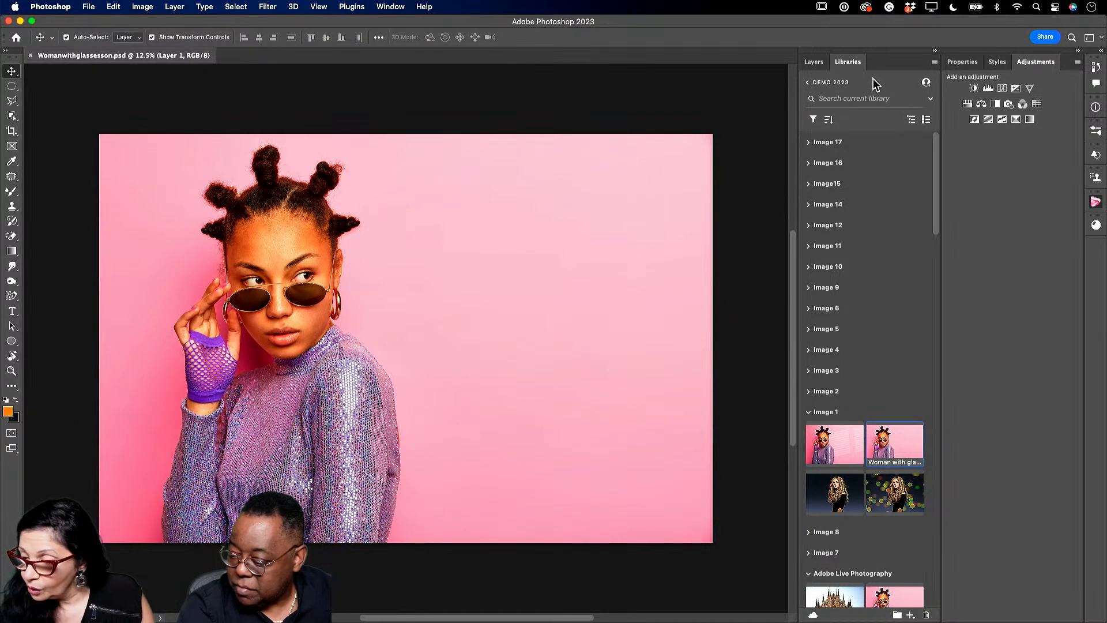
- Unlock Layer 1 in the Layers panel and duplicate it as Layer 1 copy
{"action": "left_click", "coordinate": [814, 63]}
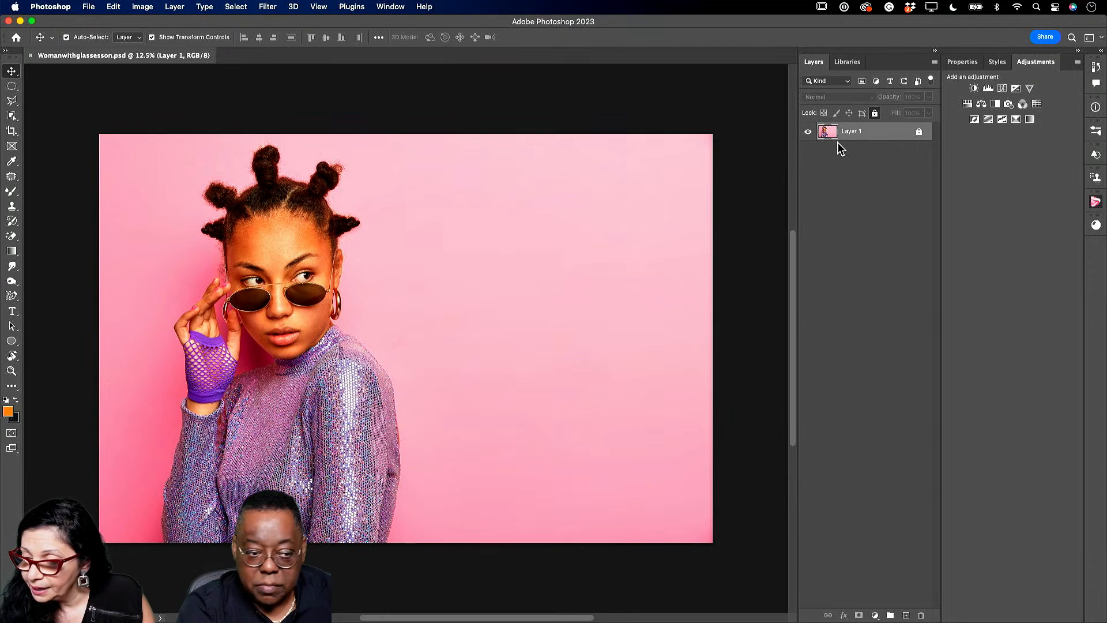
{"action": "left_click", "coordinate": [919, 133]}
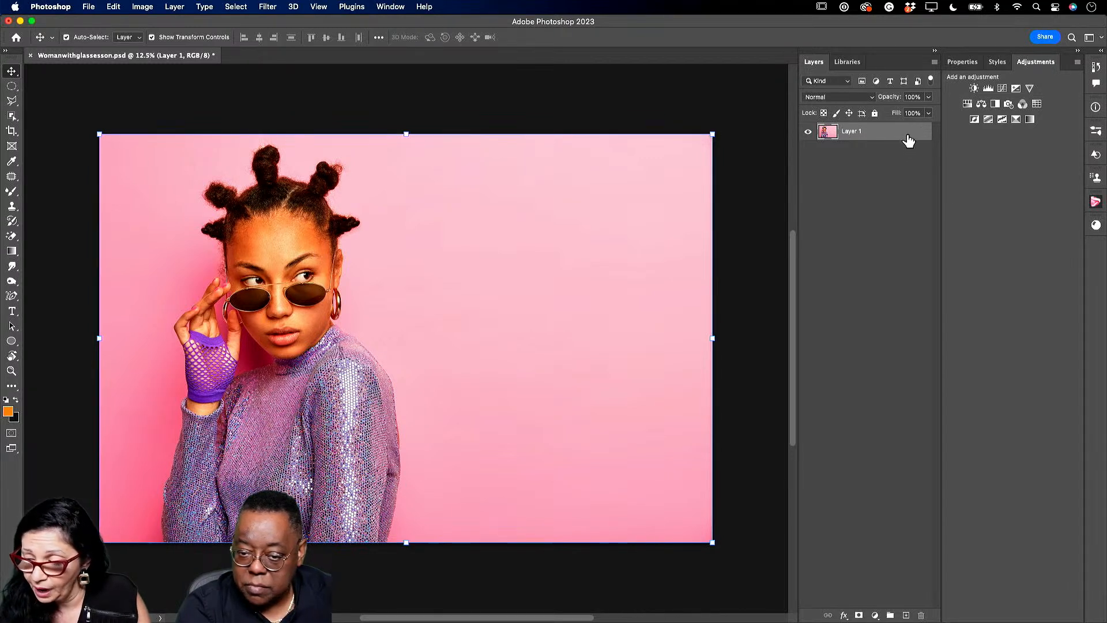
{"action": "left_click_drag", "start_coordinate": [896, 137], "coordinate": [910, 617]}
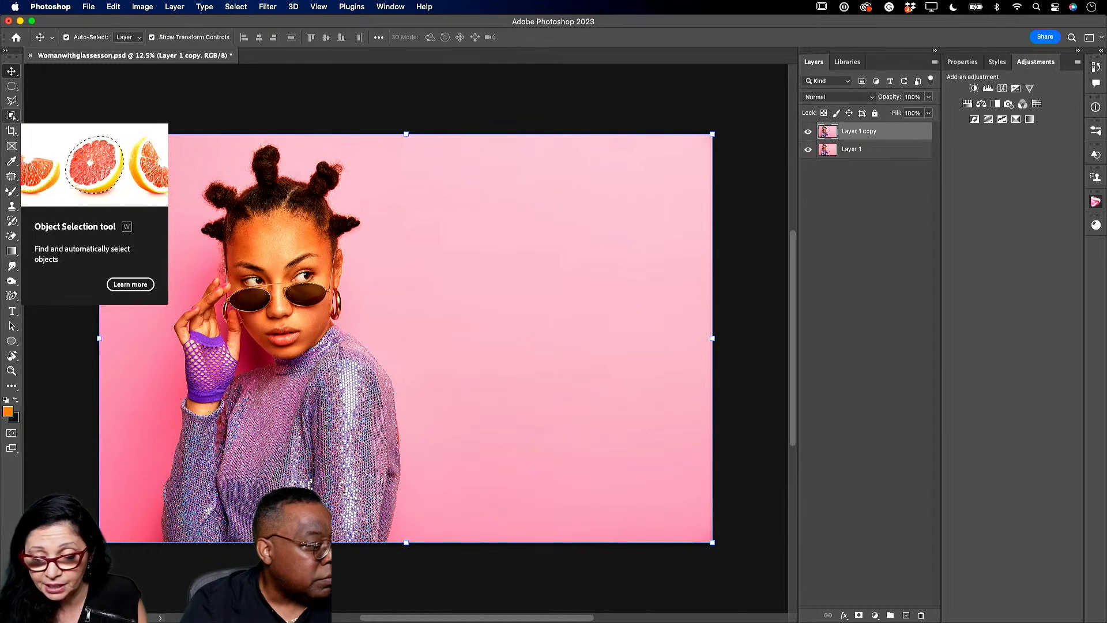
- Box-select the woman with the Object Selection tool and zoom in on her shoulder
{"action": "left_click", "coordinate": [12, 116]}
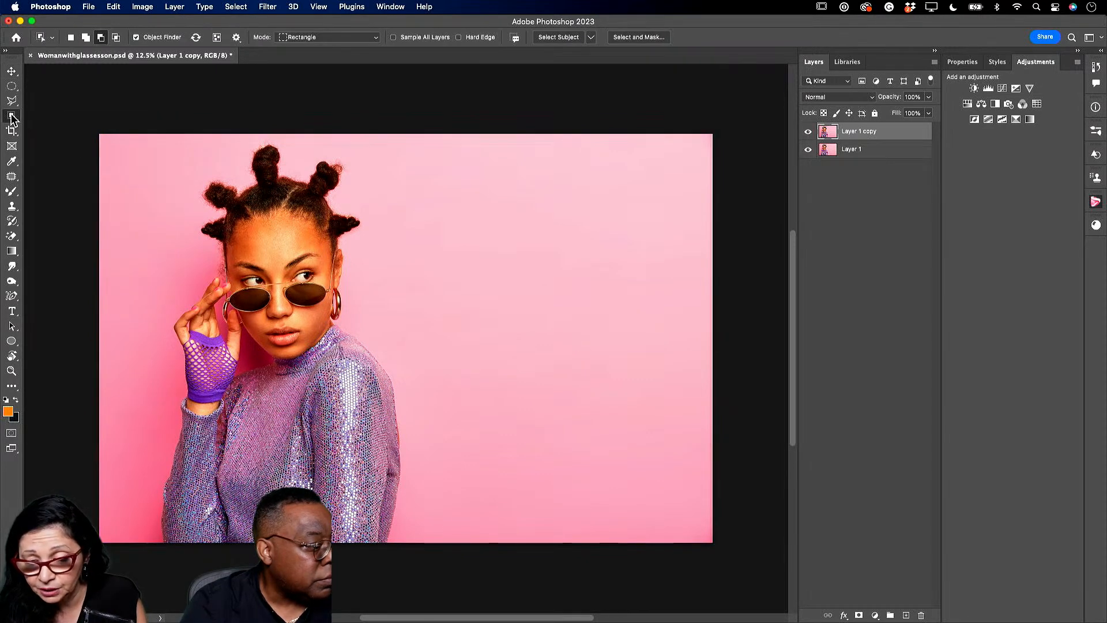
{"action": "left_click_drag", "start_coordinate": [129, 139], "coordinate": [434, 571]}
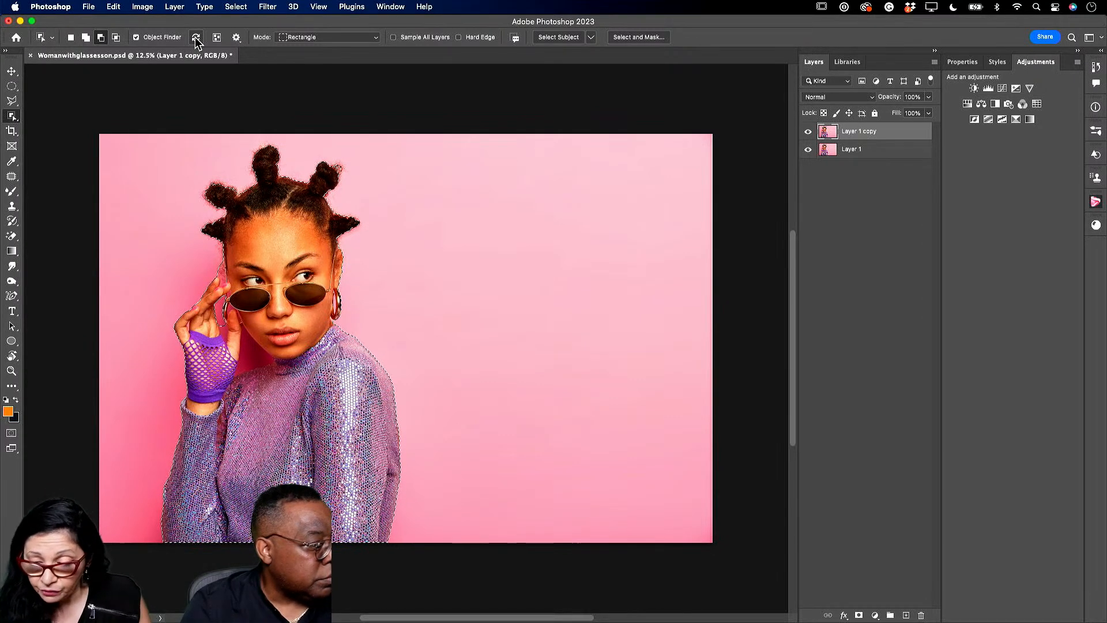
{"action": "left_click", "coordinate": [12, 371]}
{"action": "left_click", "coordinate": [267, 374]}
{"action": "left_click", "coordinate": [266, 374]}
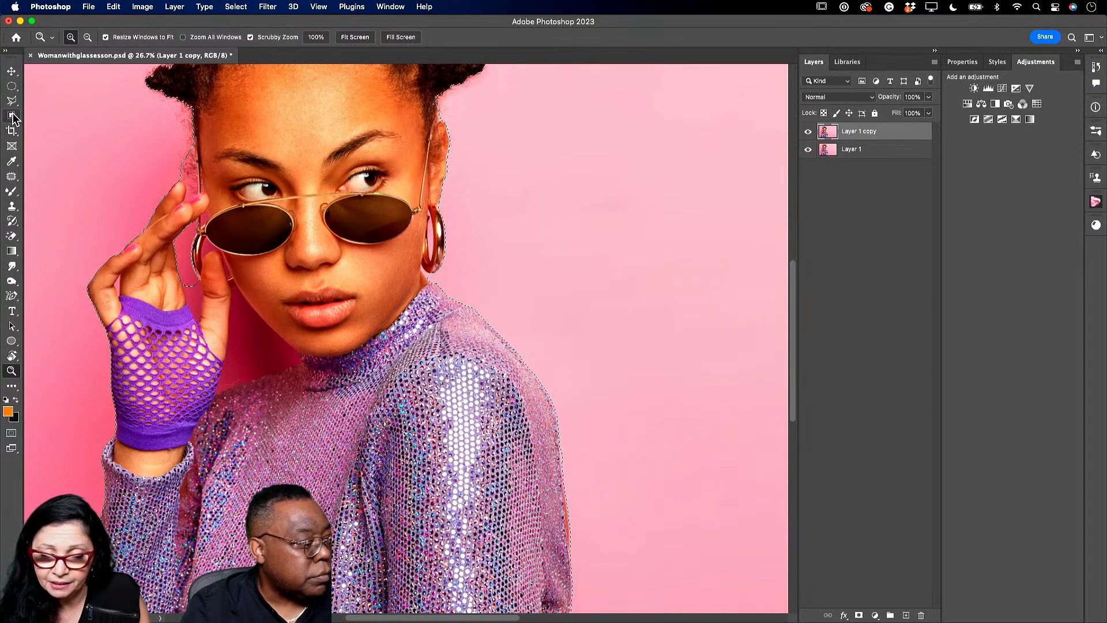
- Subtract the pink gaps by her hand, neck, palm and left lens, then zoom back out
{"action": "left_click", "coordinate": [12, 117]}
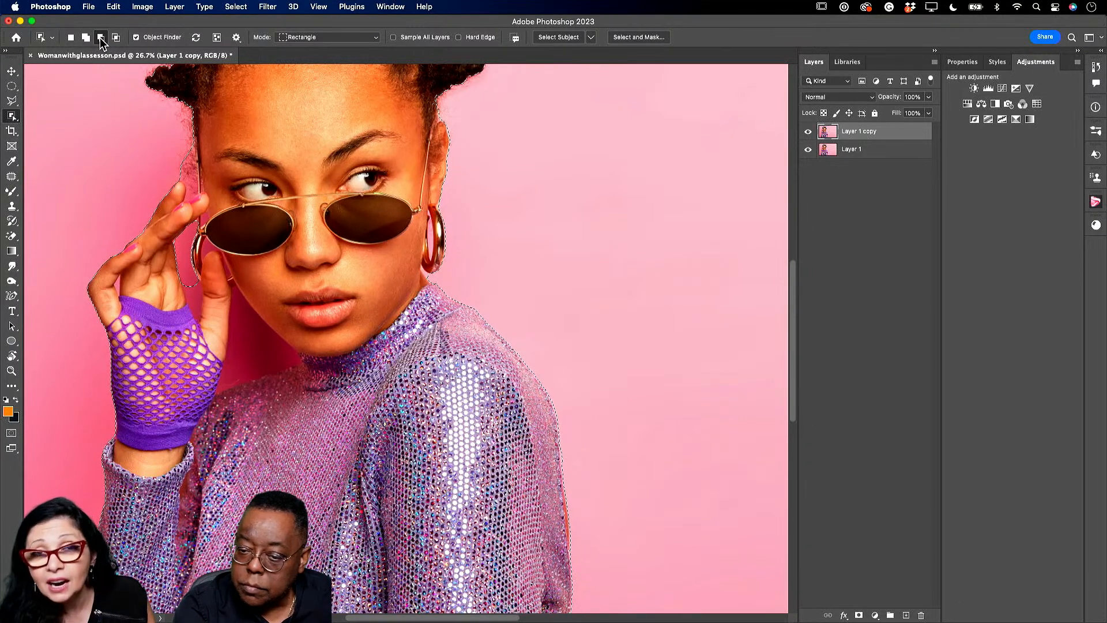
{"action": "left_click_drag", "start_coordinate": [220, 289], "coordinate": [309, 405]}
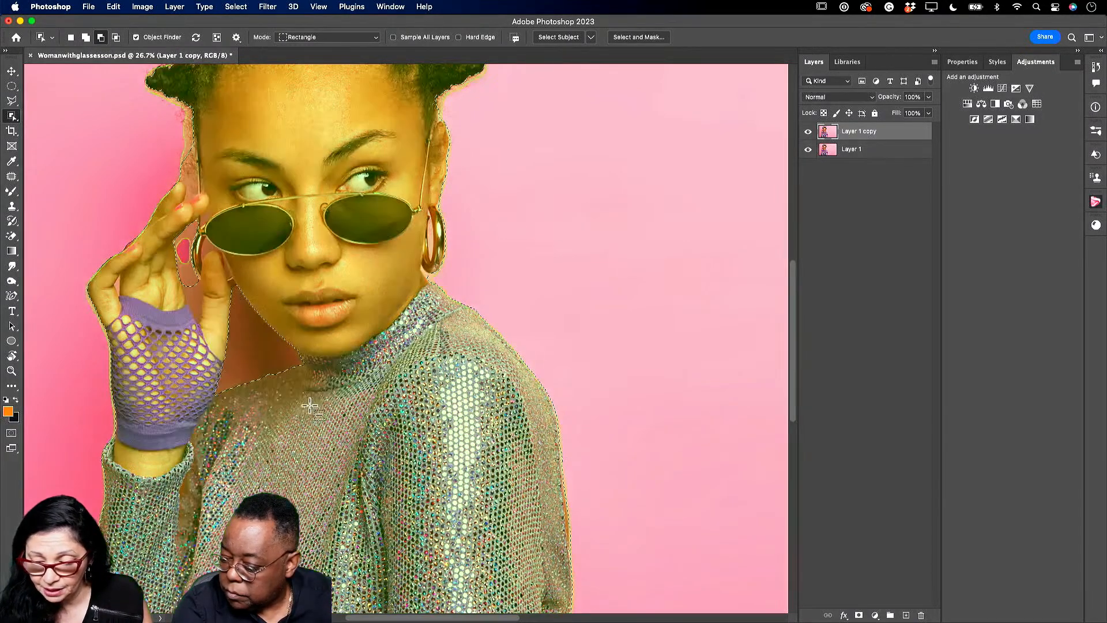
{"action": "left_click_drag", "start_coordinate": [177, 271], "coordinate": [213, 341]}
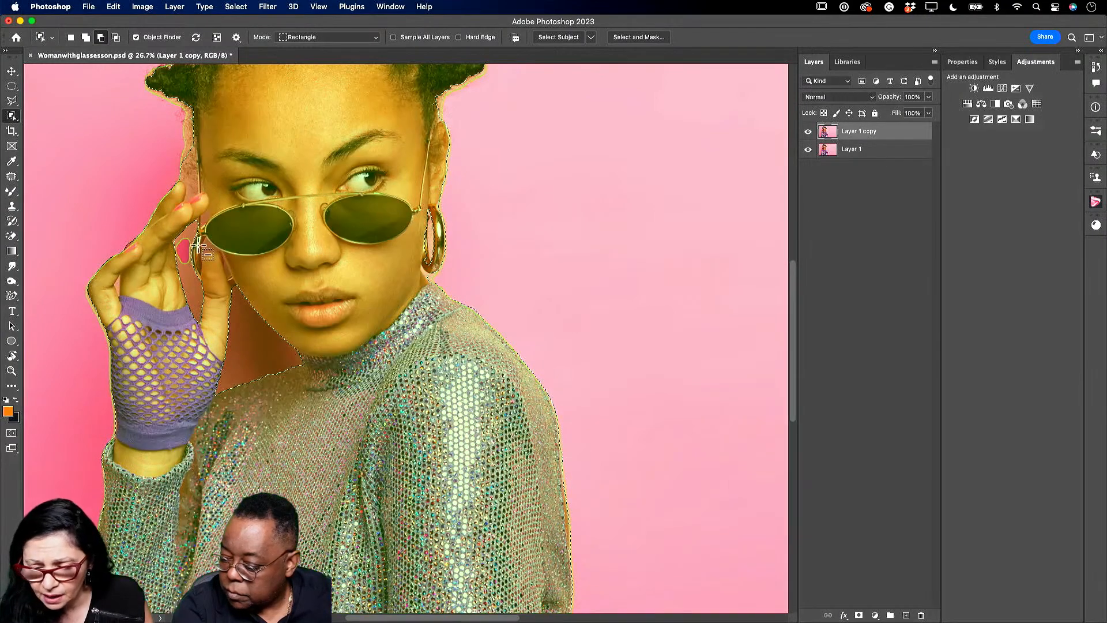
{"action": "left_click_drag", "start_coordinate": [197, 237], "coordinate": [216, 255]}
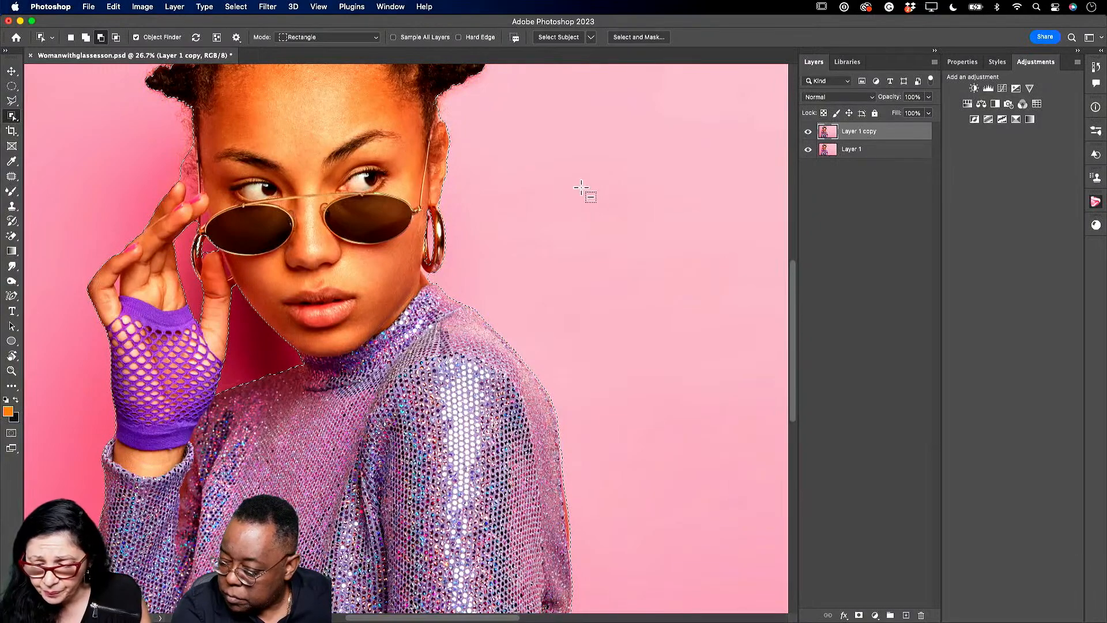
{"action": "key", "text": "z"}
{"action": "left_click_drag", "start_coordinate": [433, 396], "coordinate": [402, 399]}
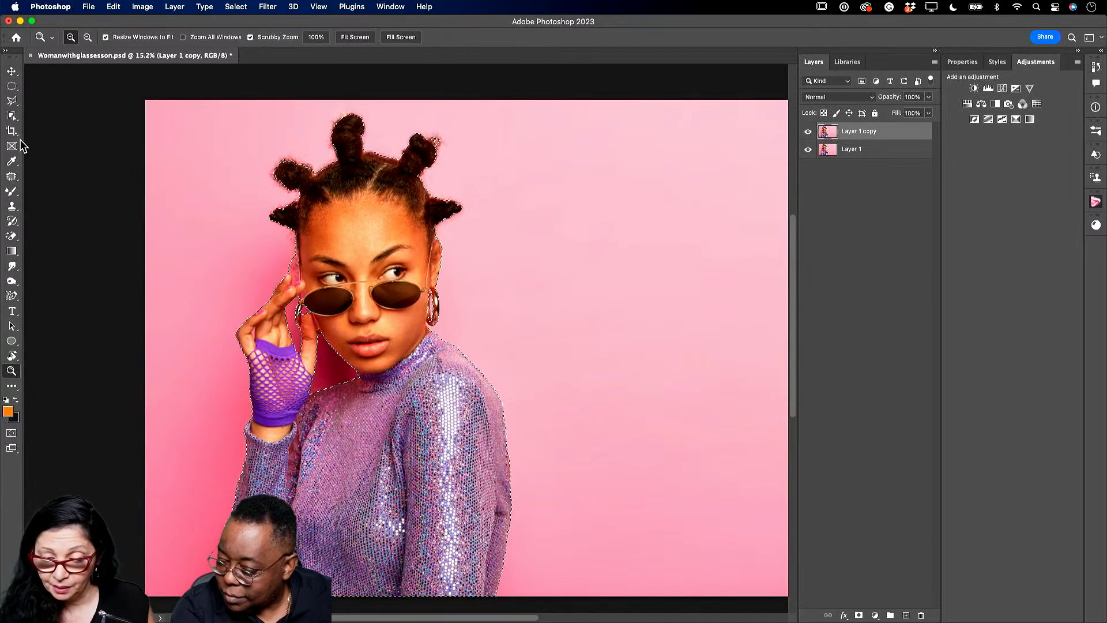
{"action": "left_click", "coordinate": [11, 116]}
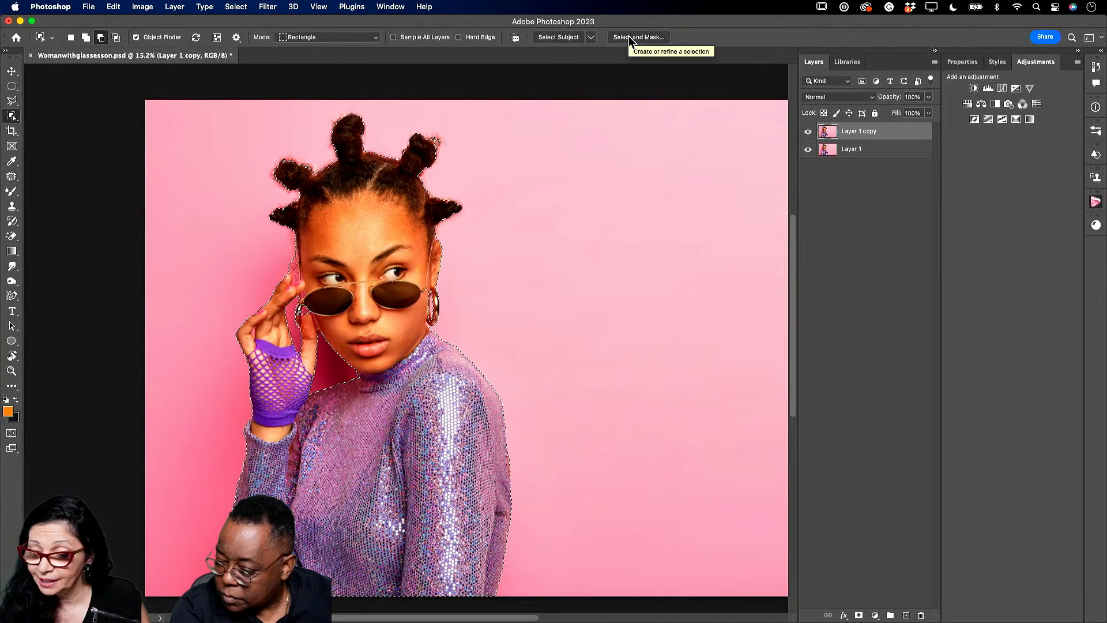
- In Select and Mask, switch the view to Black & White and apply Refine Hair
{"action": "left_click", "coordinate": [630, 37]}
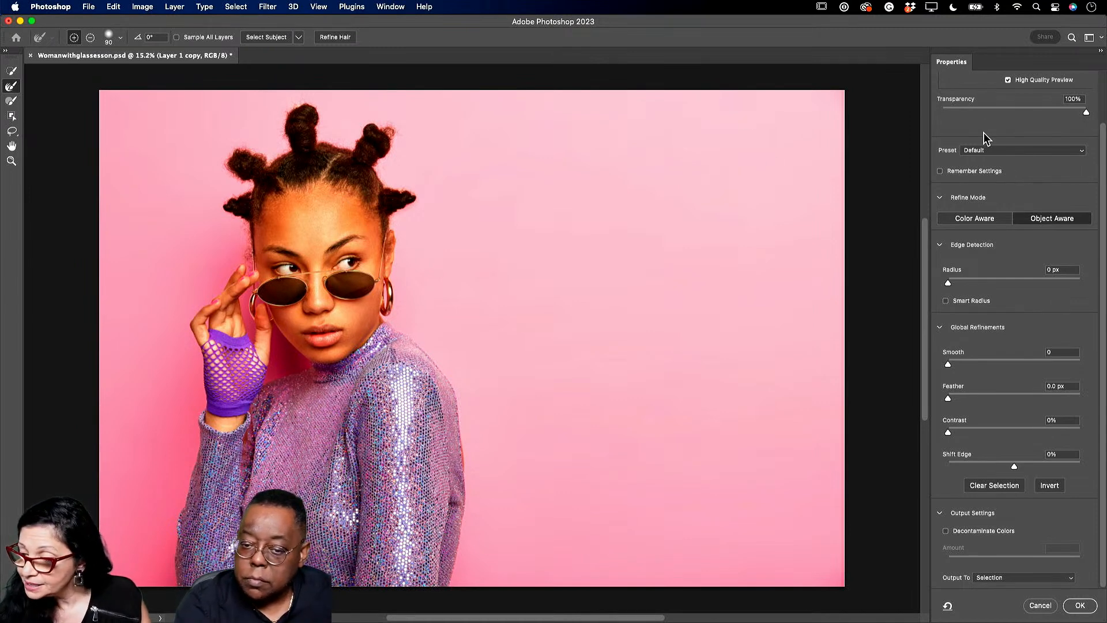
{"action": "scroll", "coordinate": [987, 141], "scroll_direction": "up", "scroll_amount": 3}
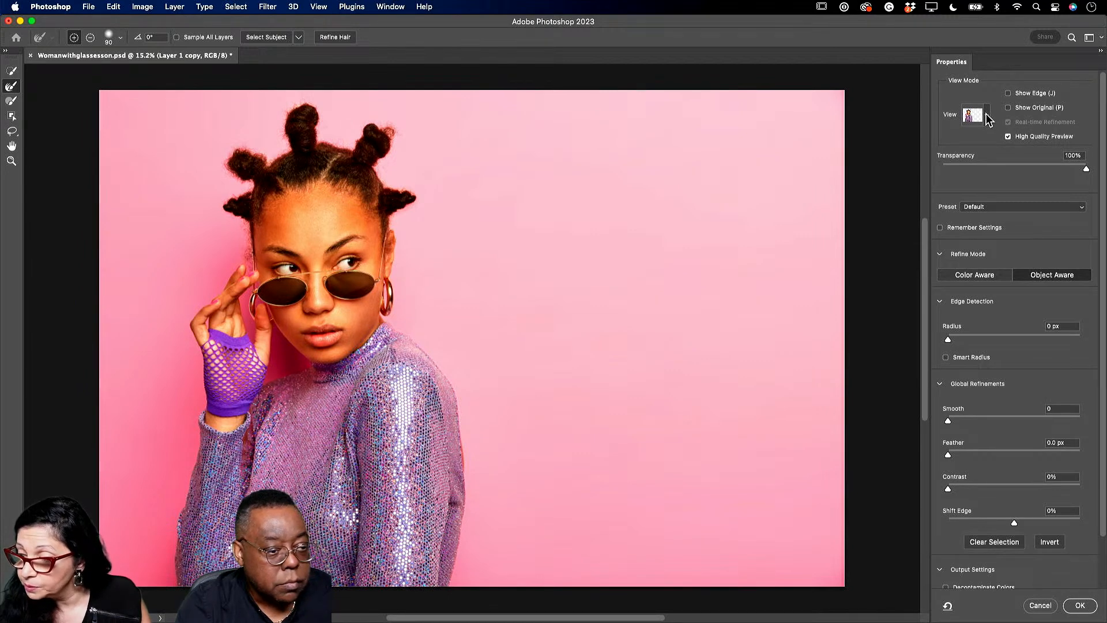
{"action": "left_click", "coordinate": [987, 117]}
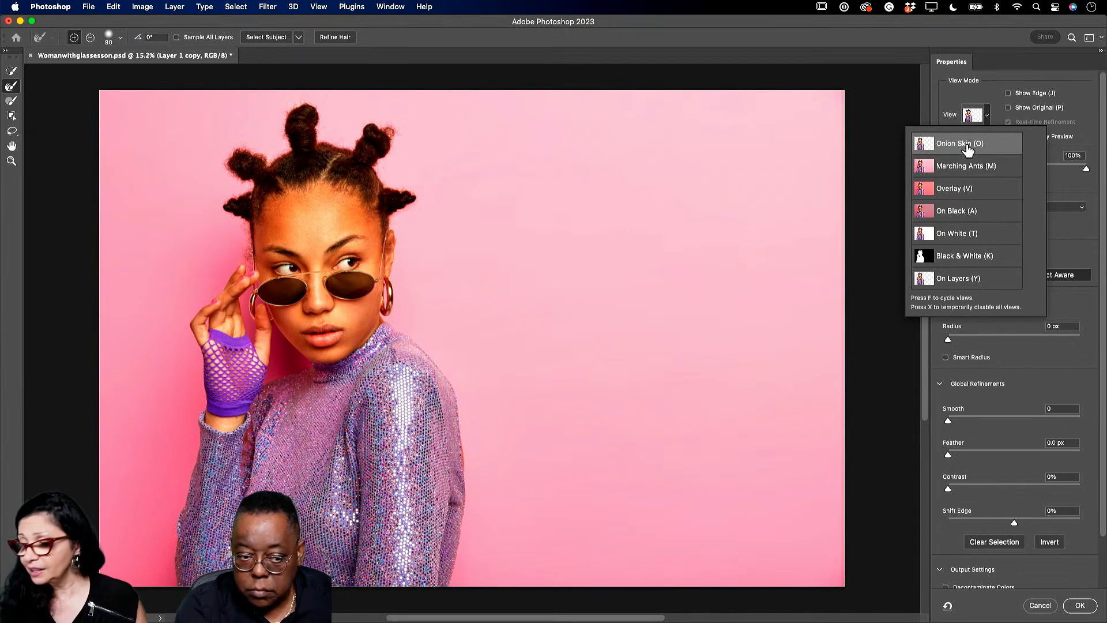
{"action": "left_click", "coordinate": [989, 260]}
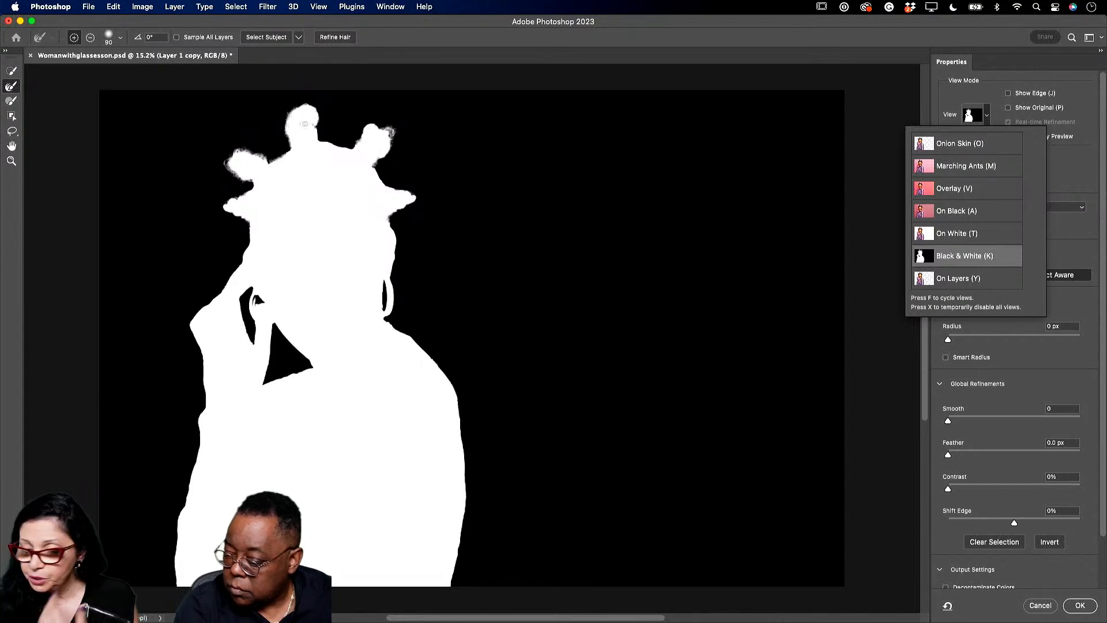
{"action": "left_click", "coordinate": [334, 38]}
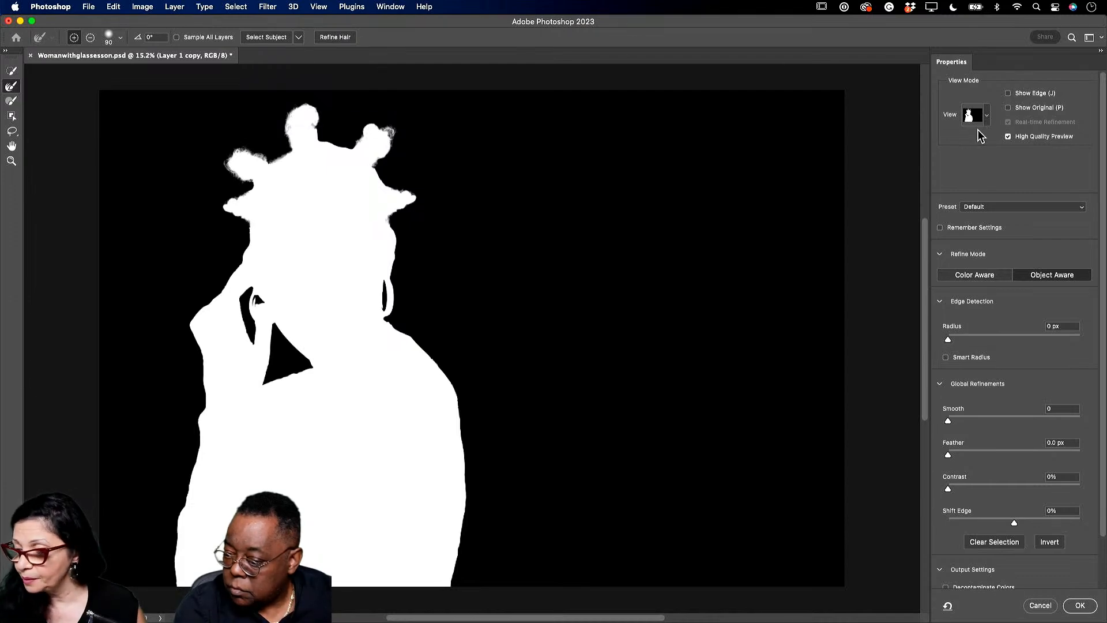
- Enable Decontaminate Colors and output to a New Layer with Layer Mask
{"action": "left_click", "coordinate": [987, 114]}
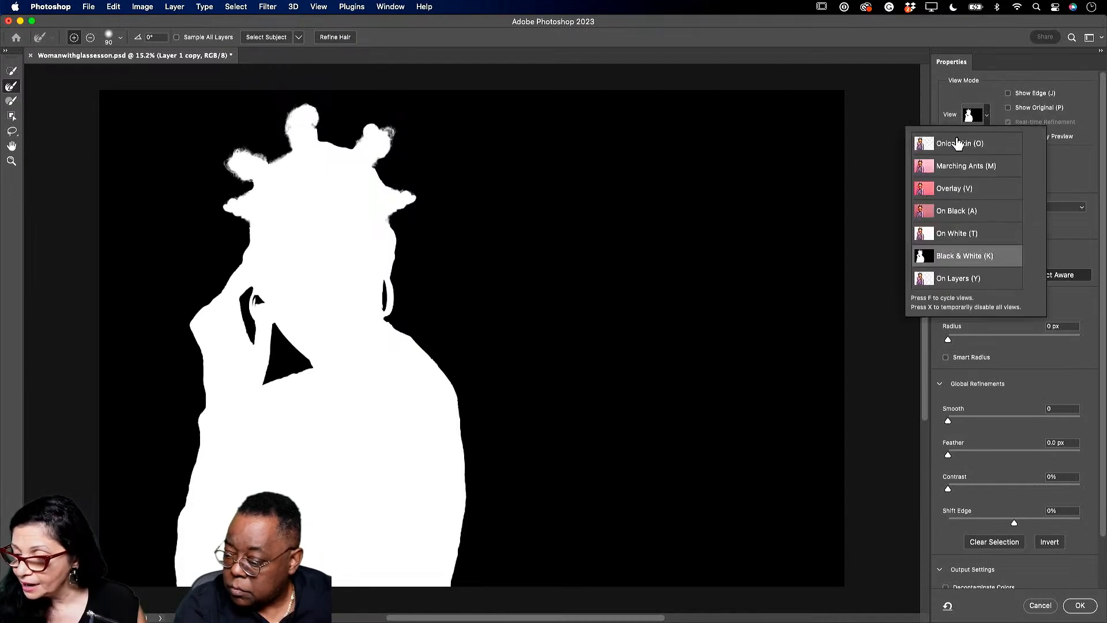
{"action": "scroll", "coordinate": [963, 477], "scroll_direction": "down", "scroll_amount": 3}
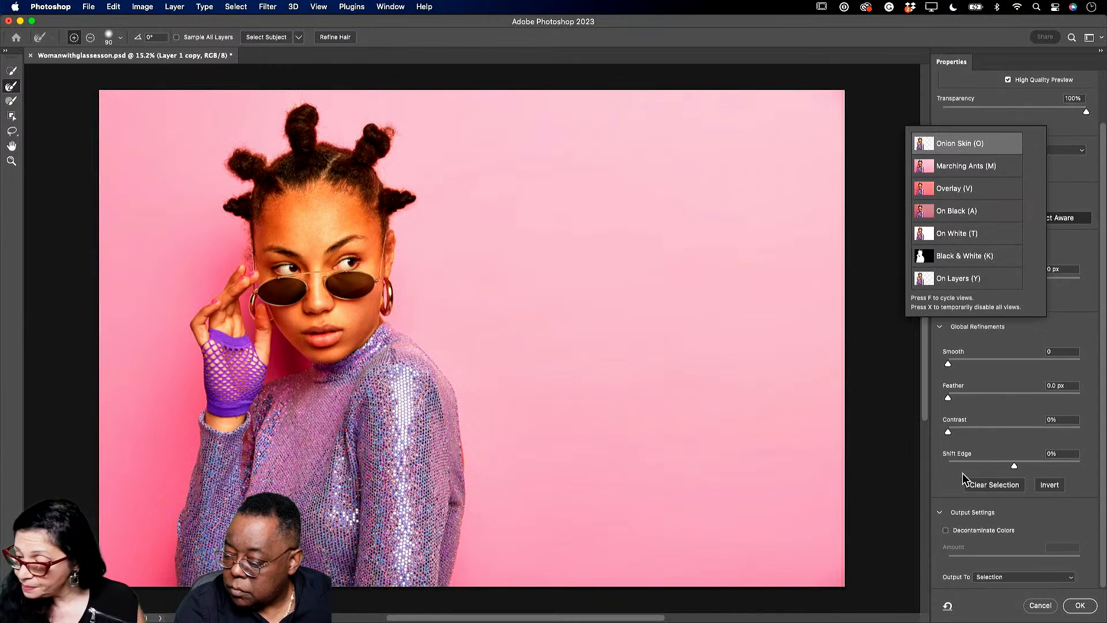
{"action": "left_click", "coordinate": [946, 537]}
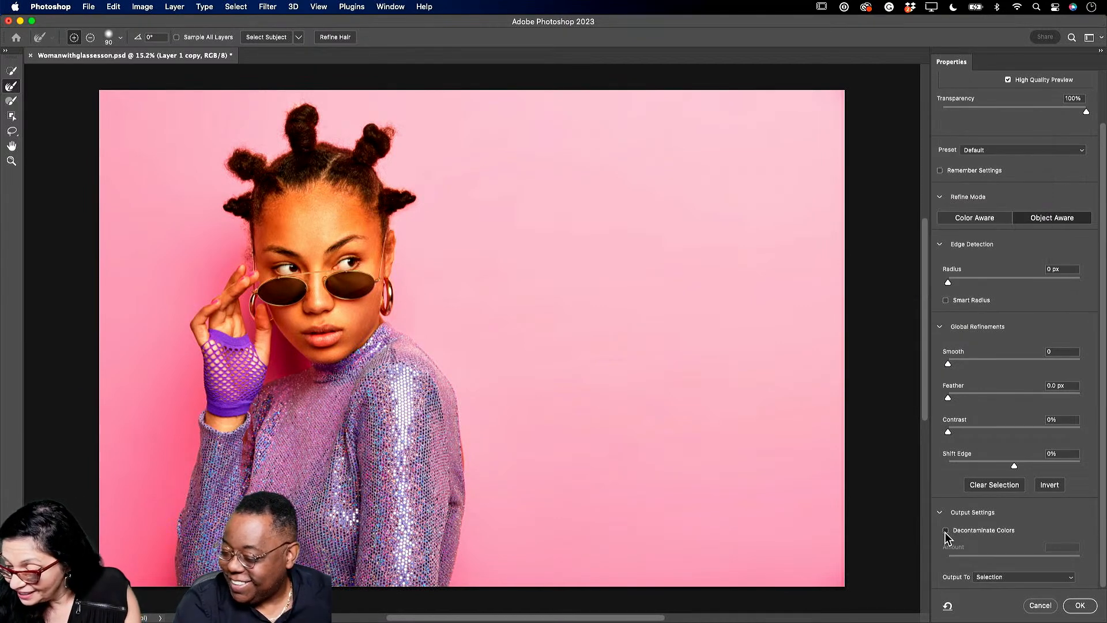
{"action": "left_click", "coordinate": [947, 533]}
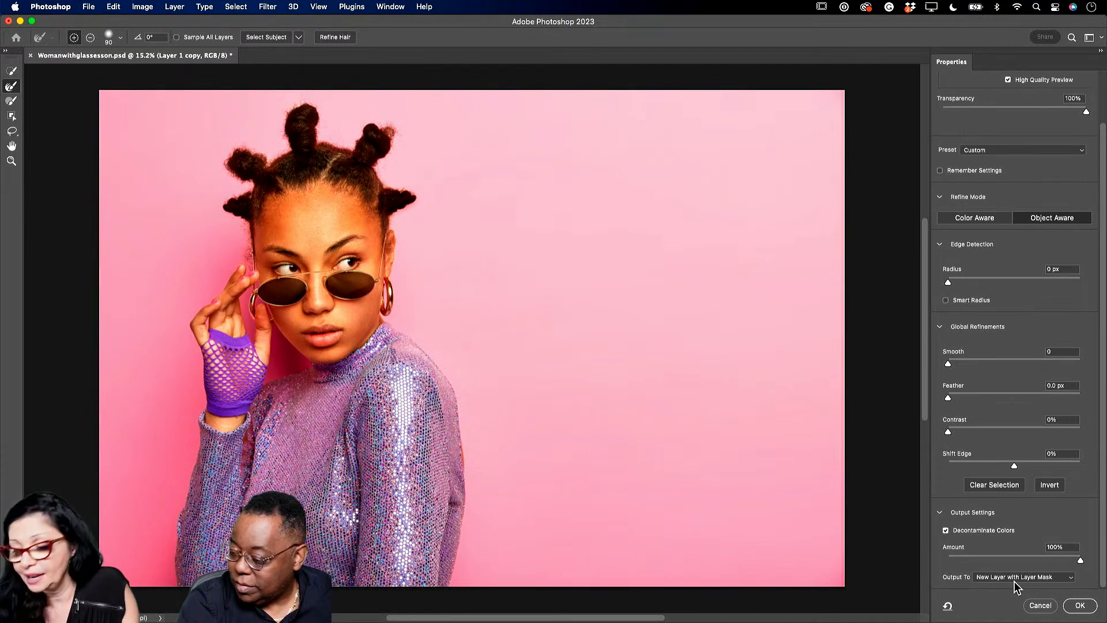
{"action": "left_click", "coordinate": [1080, 606]}
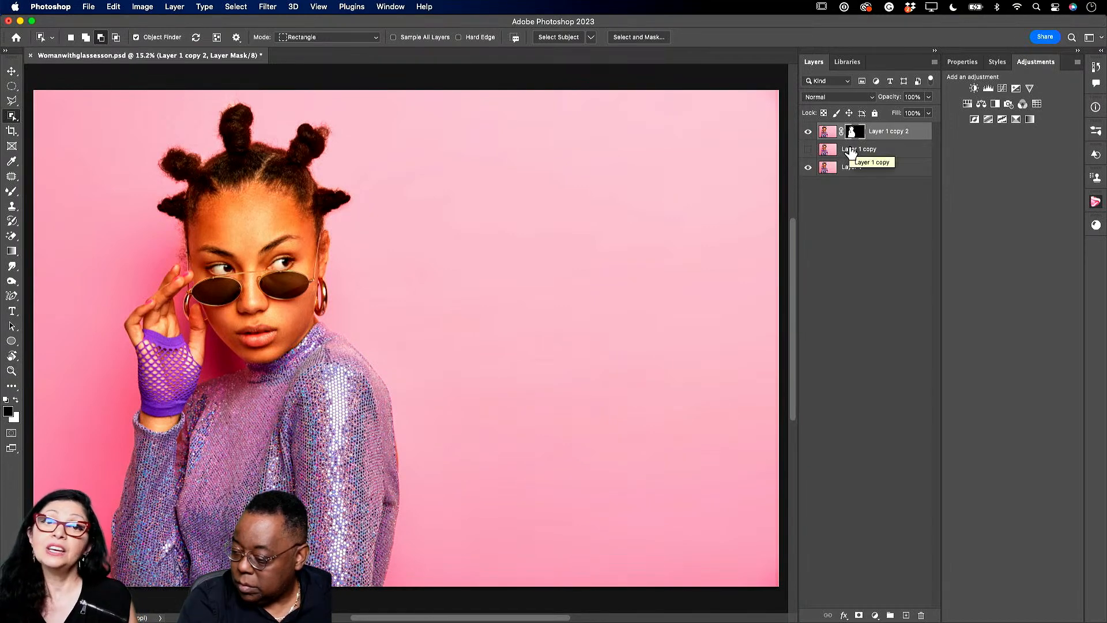
- Delete Layer 1 copy and hide the pink photo layer to check the cutout mask
{"action": "left_click", "coordinate": [866, 149]}
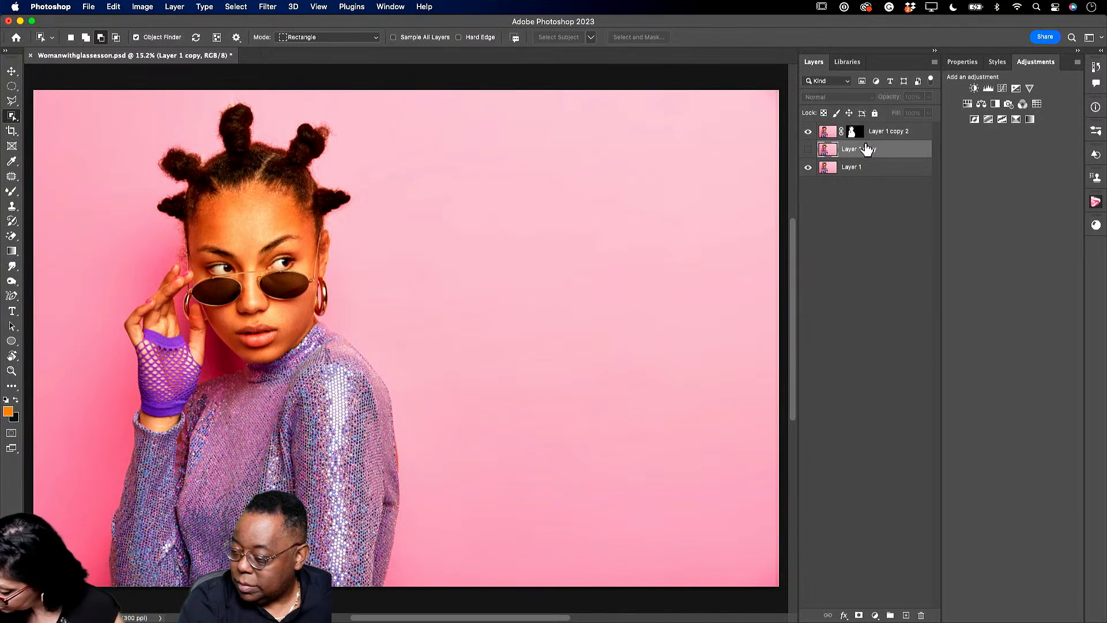
{"action": "key", "text": "Delete"}
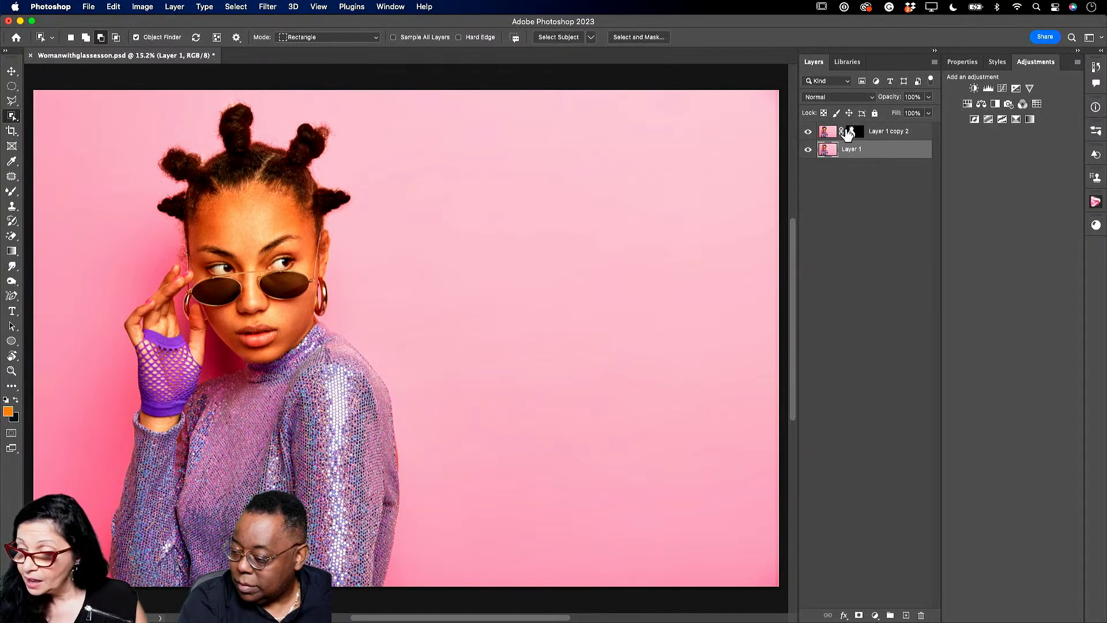
{"action": "left_click", "coordinate": [853, 132]}
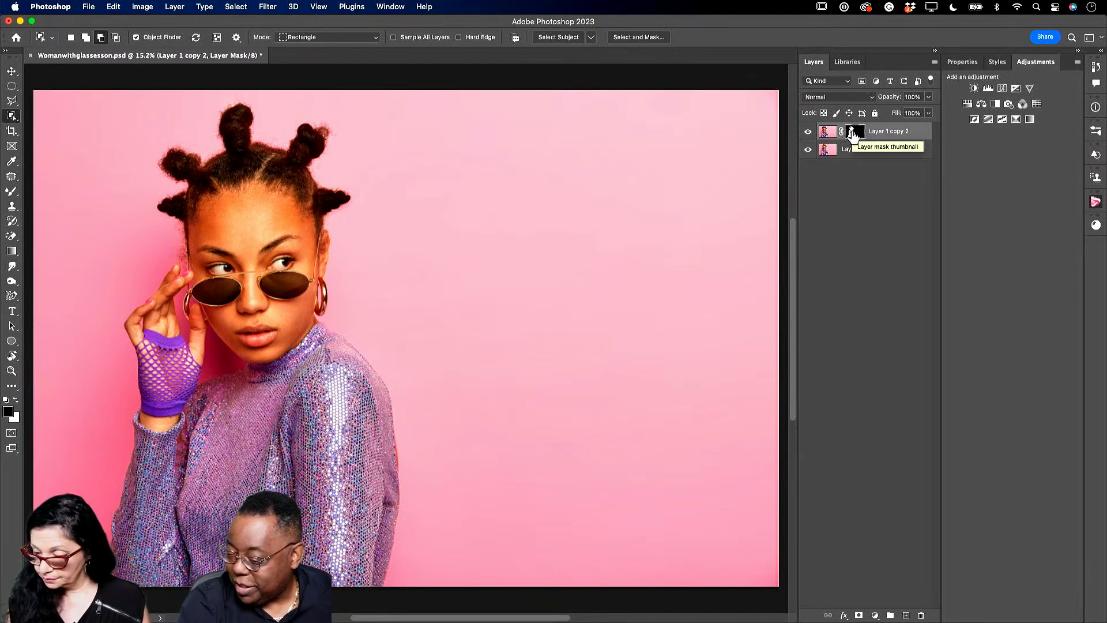
{"action": "left_click", "coordinate": [809, 150]}
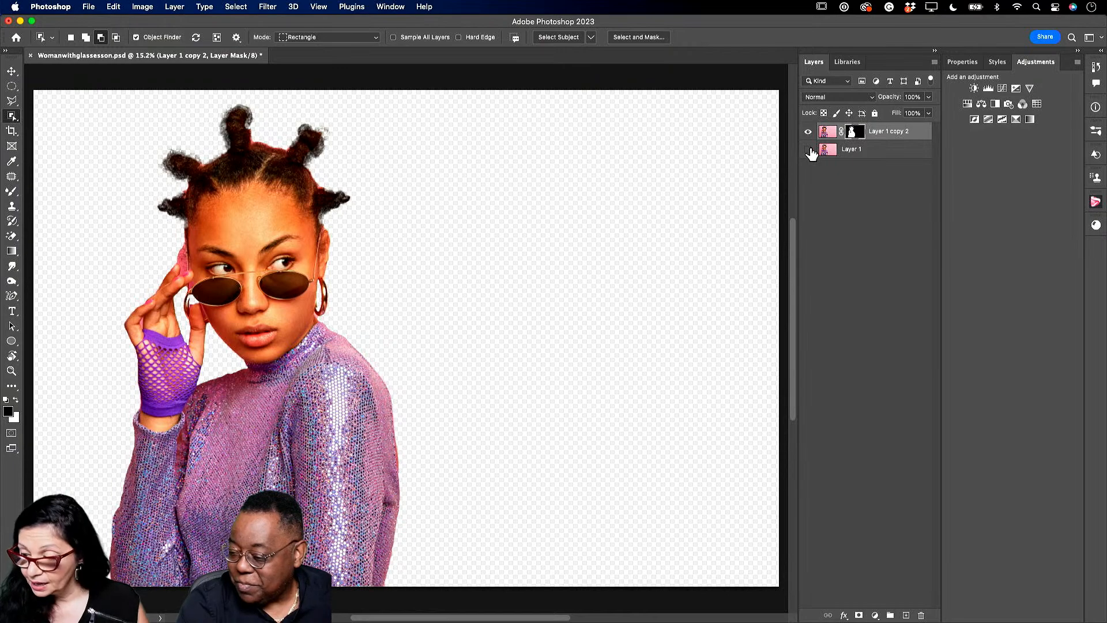
- Review the mask in Select and Mask without changes, then show and select Layer 1 again
{"action": "double_click", "coordinate": [856, 133]}
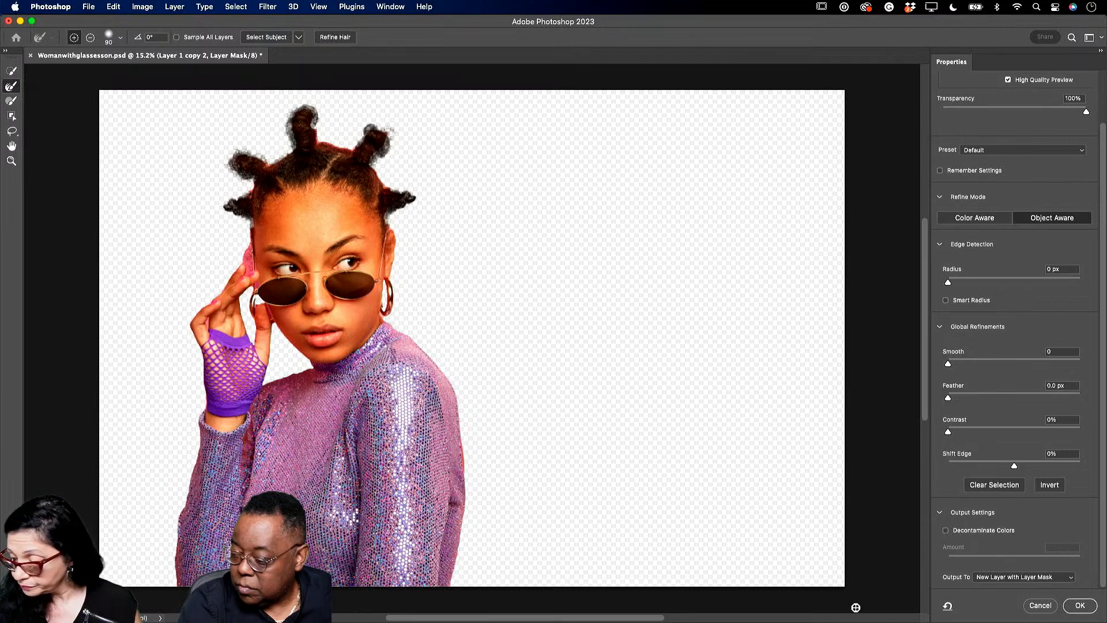
{"action": "left_click", "coordinate": [1040, 605]}
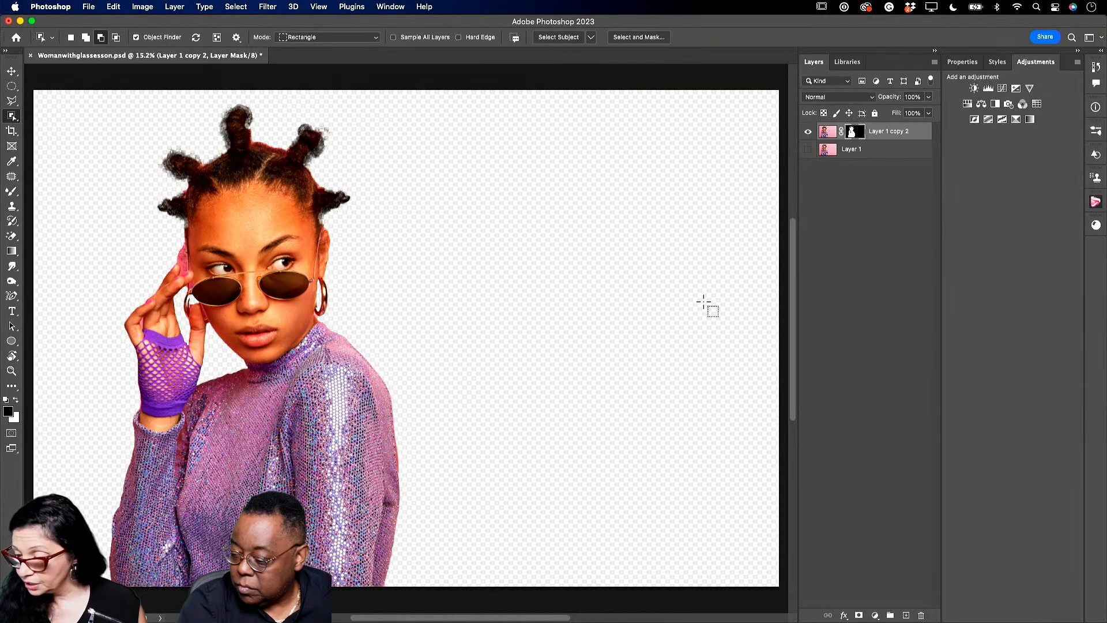
{"action": "left_click", "coordinate": [807, 150]}
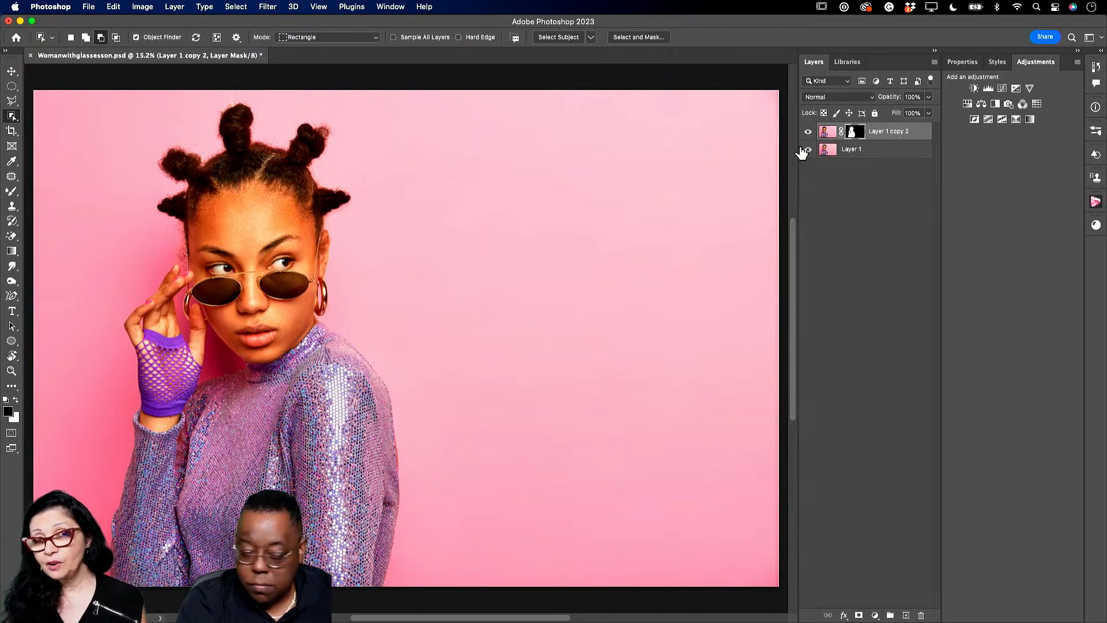
{"action": "left_click", "coordinate": [858, 152]}
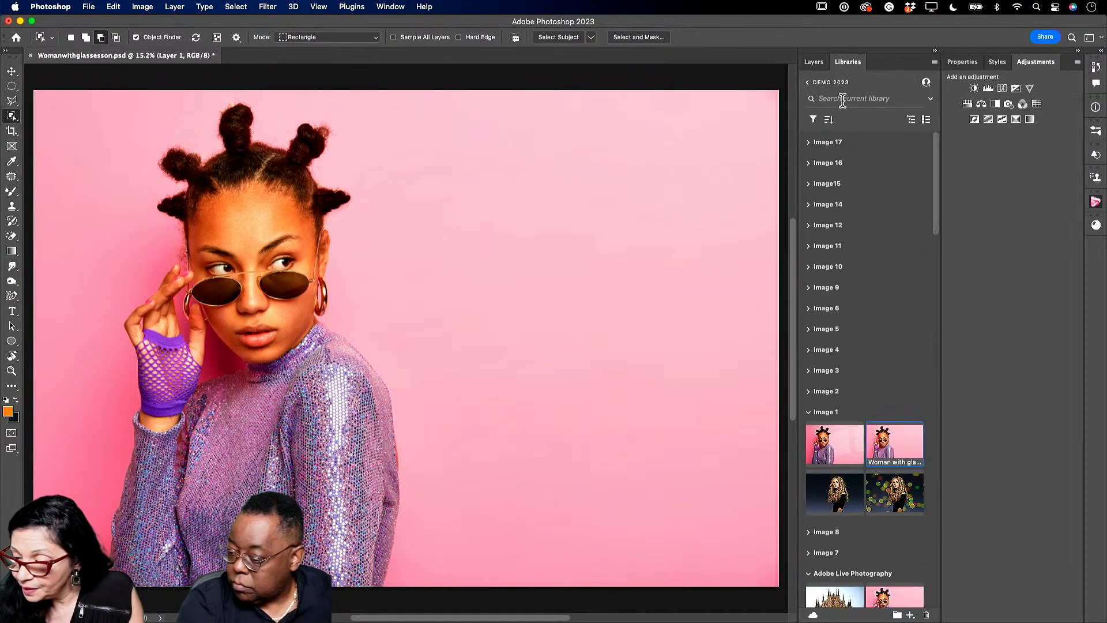
- Place the Two Windows overlay from the library onto the canvas, scaled up to cover most of the photo
{"action": "left_click", "coordinate": [809, 82]}
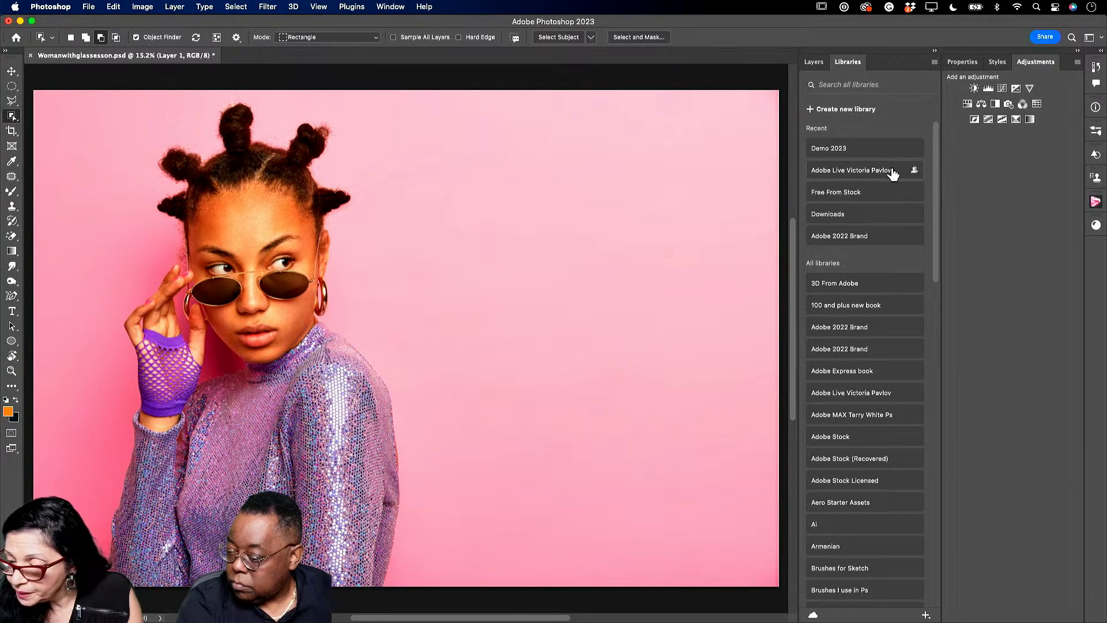
{"action": "left_click", "coordinate": [870, 172]}
{"action": "scroll", "coordinate": [825, 393], "scroll_direction": "down", "scroll_amount": 1}
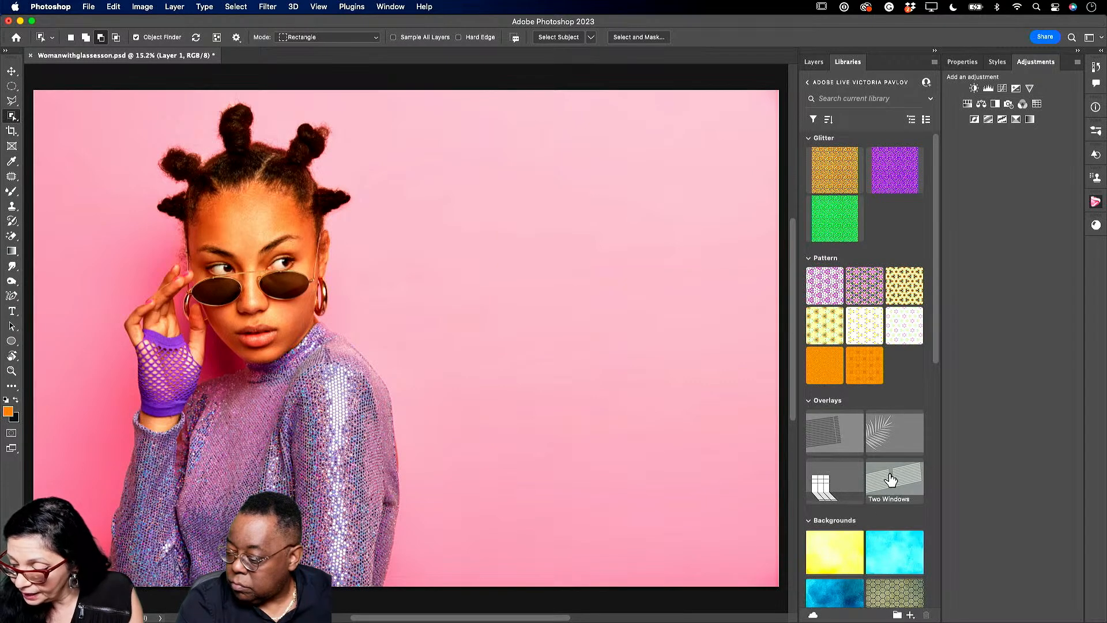
{"action": "left_click_drag", "start_coordinate": [888, 479], "coordinate": [510, 344]}
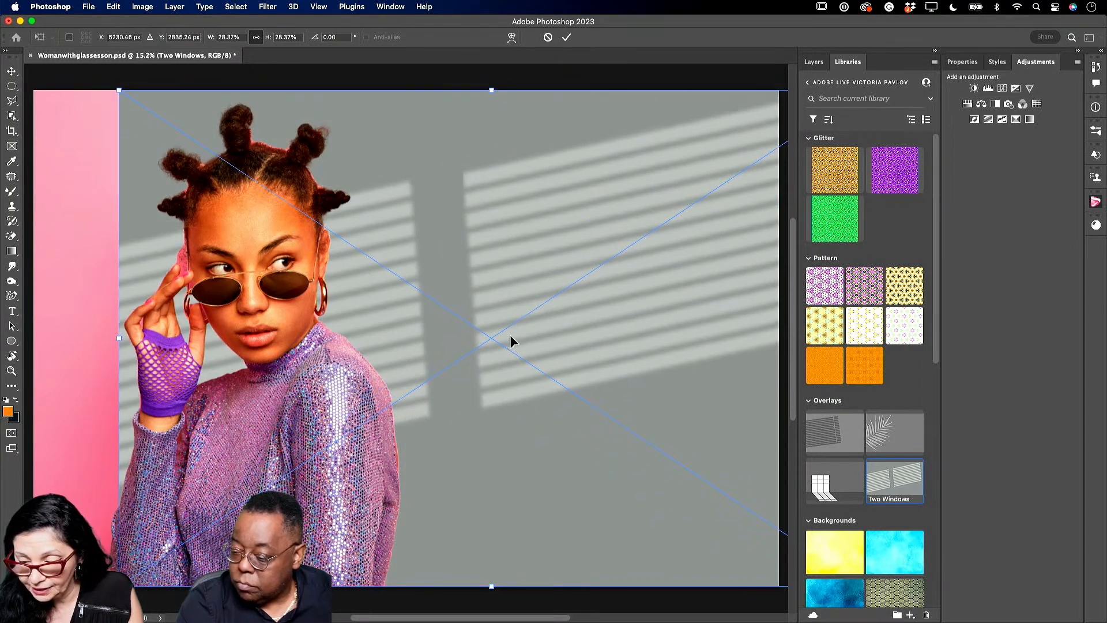
{"action": "left_click_drag", "start_coordinate": [492, 91], "coordinate": [491, 58]}
{"action": "left_click_drag", "start_coordinate": [470, 334], "coordinate": [567, 394]}
{"action": "left_click", "coordinate": [567, 37]}
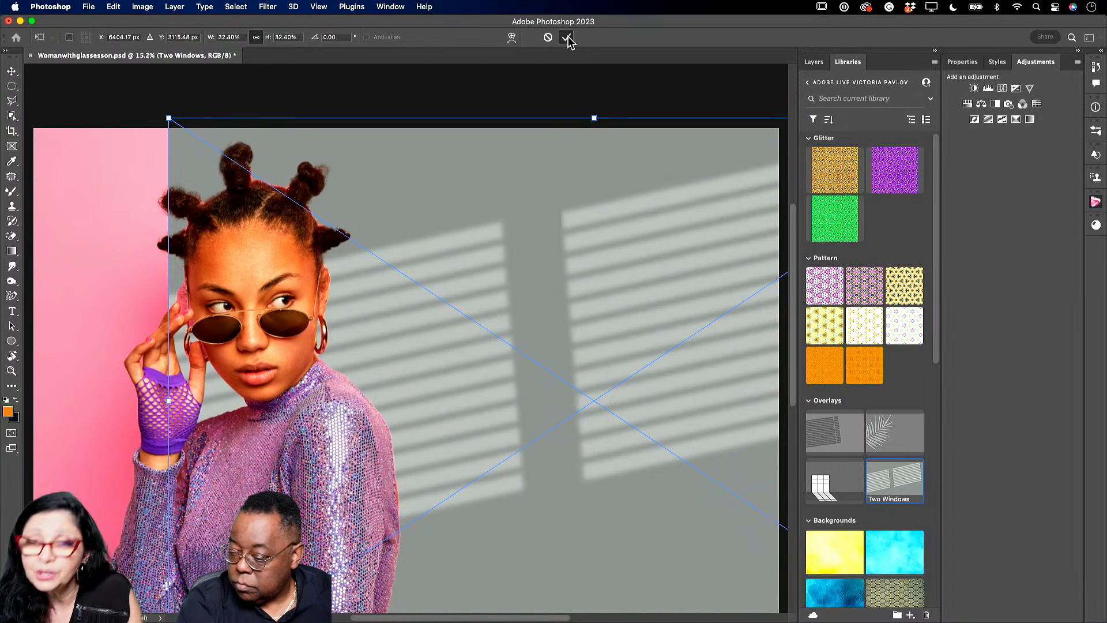
{"action": "key", "text": "w"}
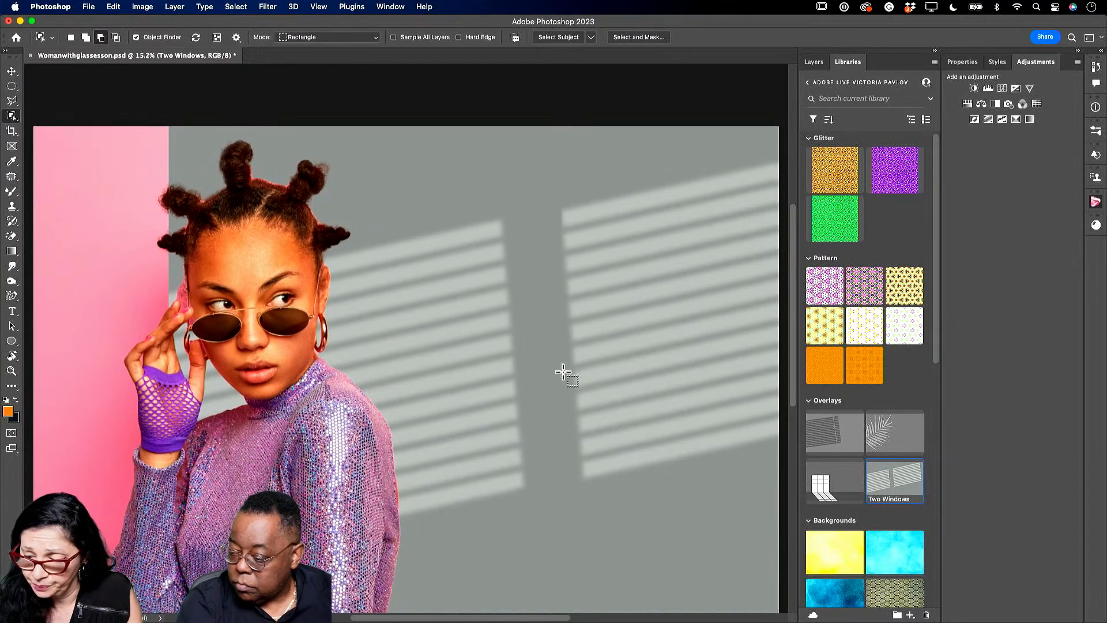
{"action": "left_click_drag", "start_coordinate": [793, 248], "coordinate": [792, 259]}
- In the Layers panel, set the Two Windows layer's blend mode to Overlay
{"action": "left_click", "coordinate": [814, 61]}
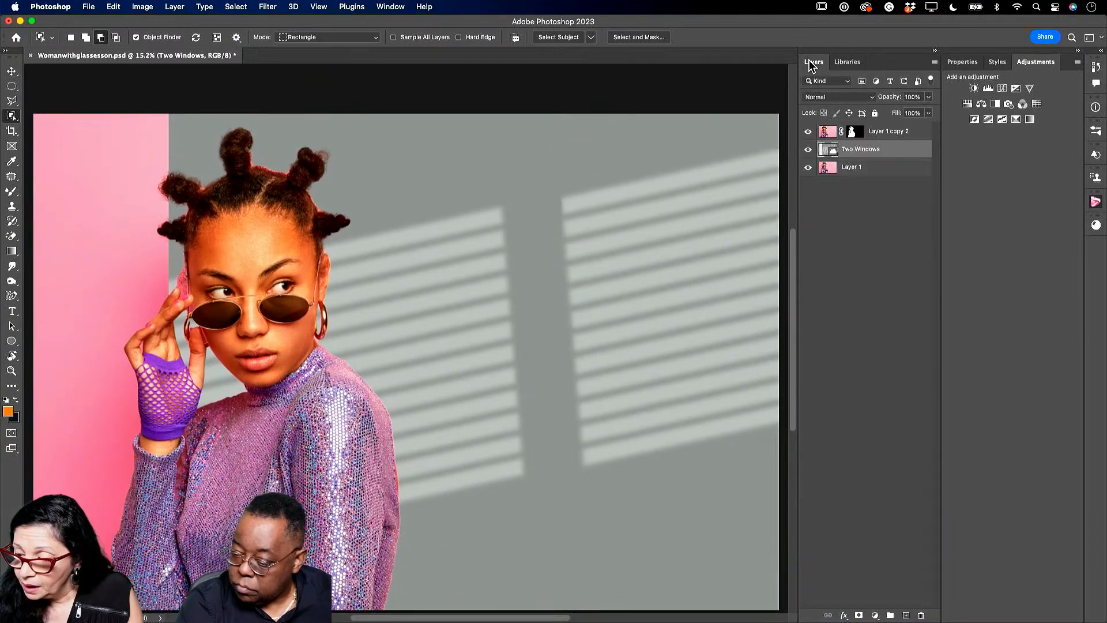
{"action": "left_click", "coordinate": [838, 98]}
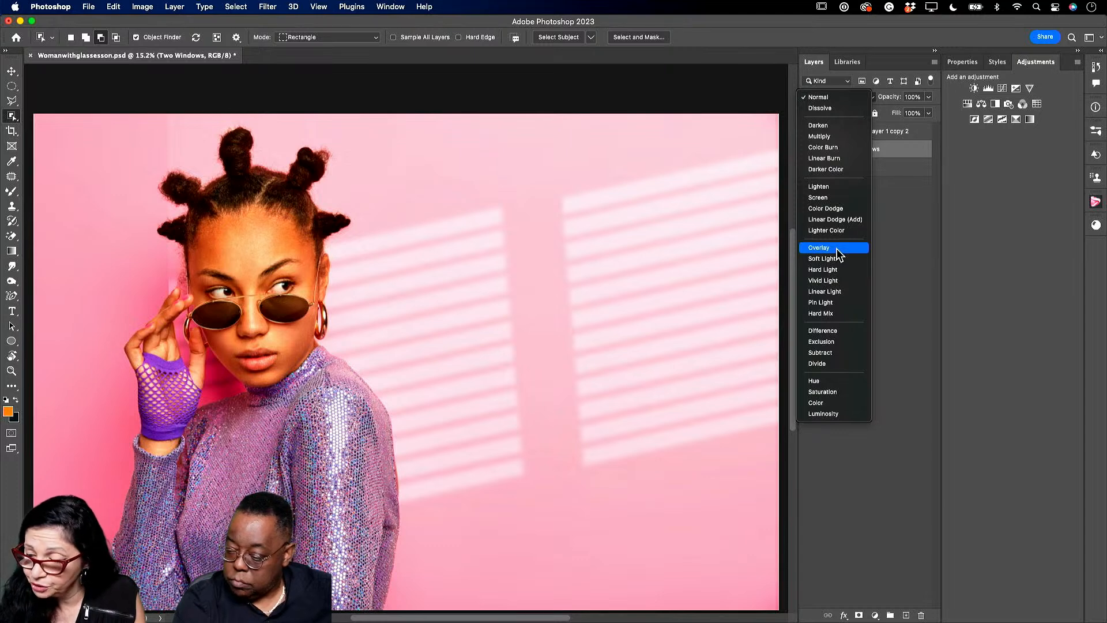
{"action": "left_click", "coordinate": [837, 251]}
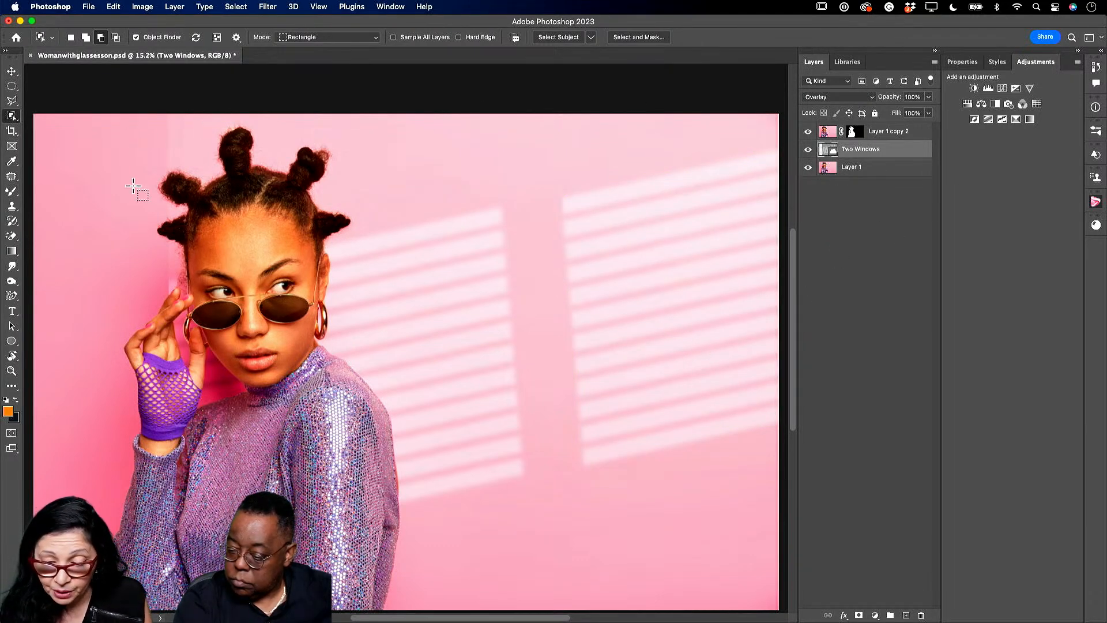
- Zoom to see the whole image and reposition the window-light overlay with the Move tool
{"action": "left_click", "coordinate": [11, 371]}
{"action": "left_click_drag", "start_coordinate": [199, 143], "coordinate": [165, 158]}
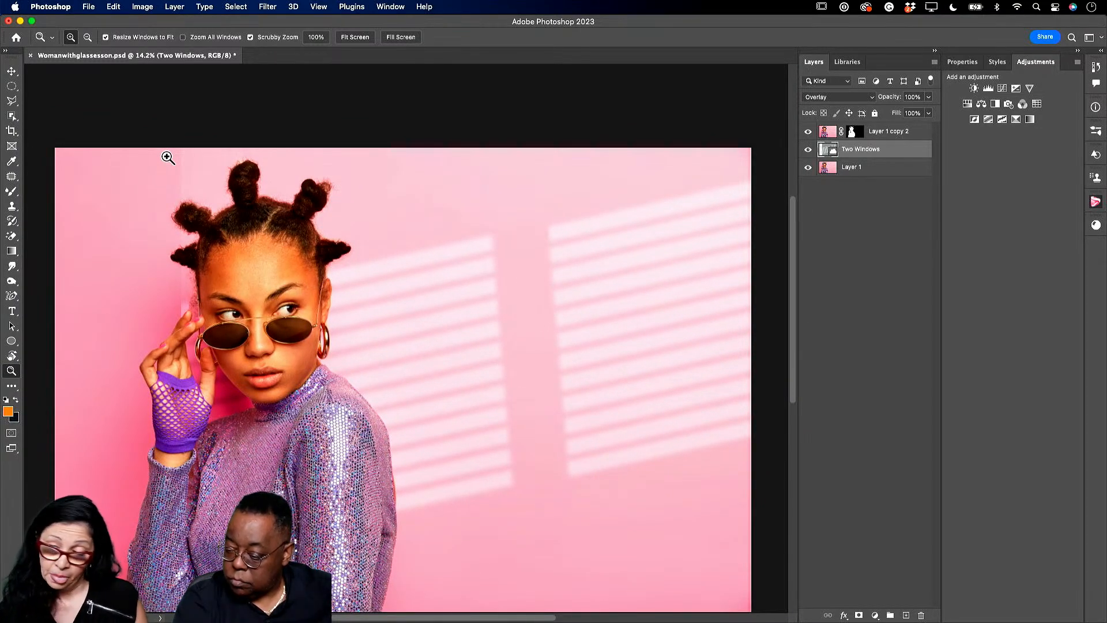
{"action": "left_click", "coordinate": [12, 71]}
{"action": "left_click_drag", "start_coordinate": [481, 242], "coordinate": [350, 258]}
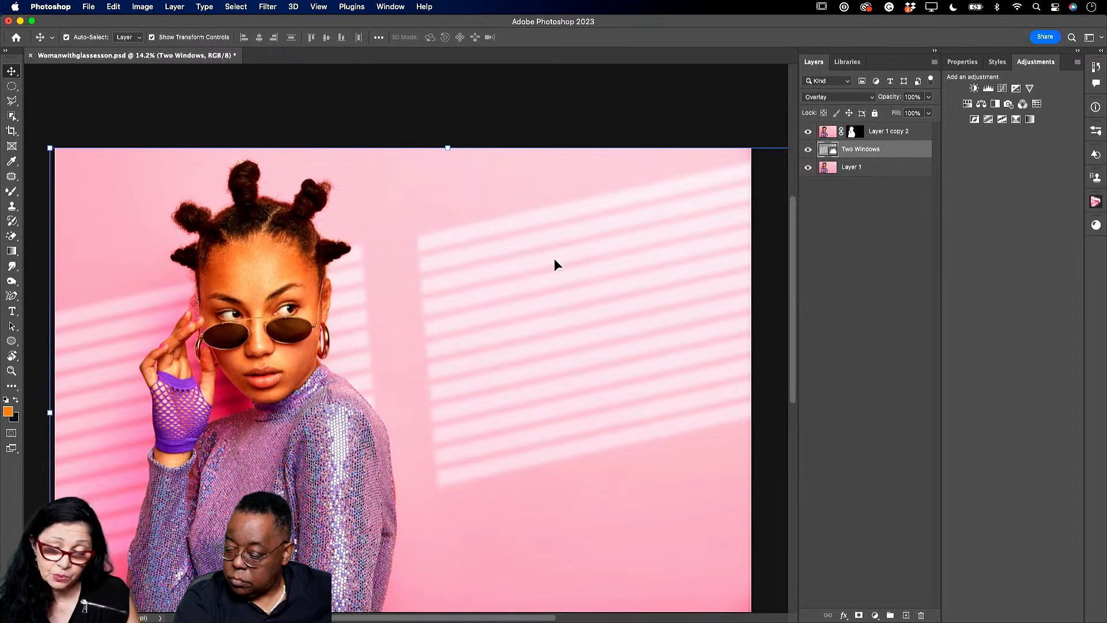
{"action": "left_click_drag", "start_coordinate": [524, 257], "coordinate": [678, 275]}
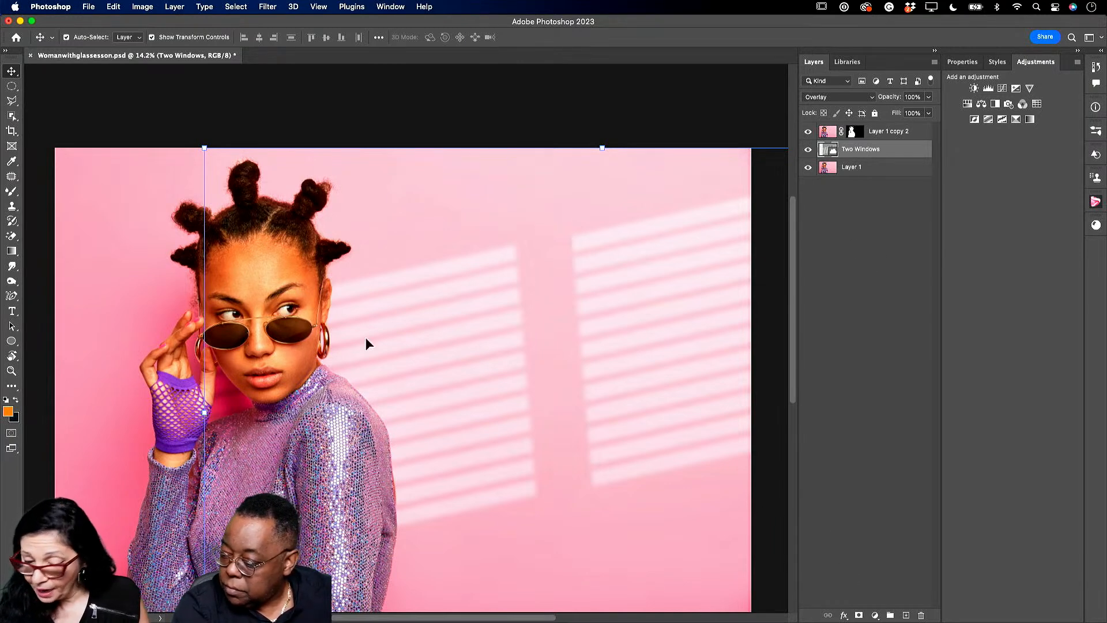
- Rasterize the Two Windows layer from its right-click menu
{"action": "right_click", "coordinate": [852, 149]}
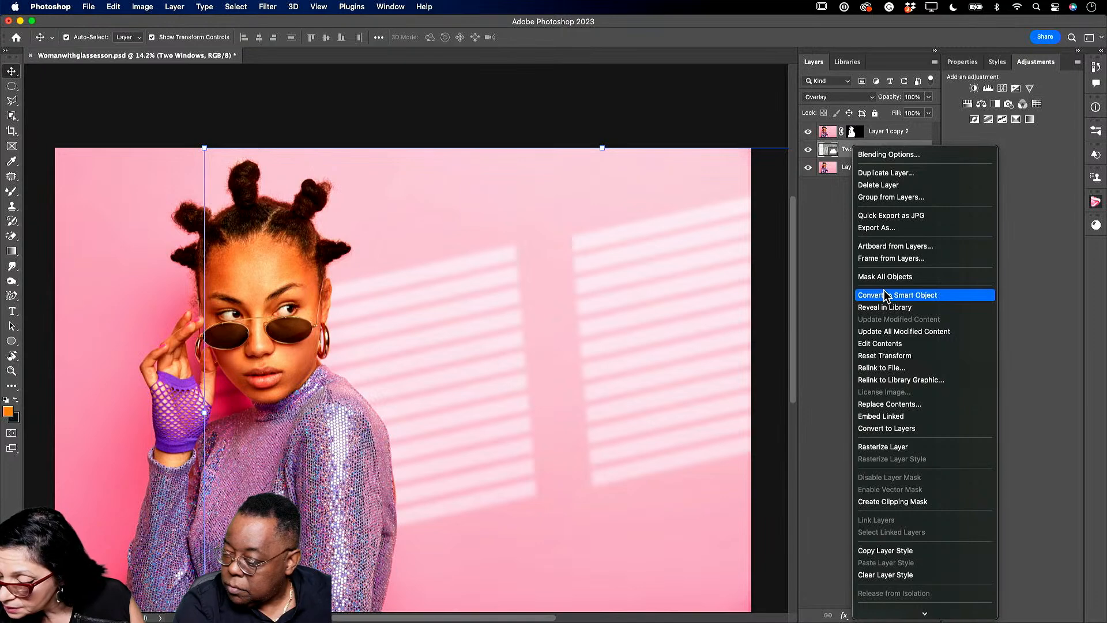
{"action": "left_click", "coordinate": [849, 151]}
{"action": "right_click", "coordinate": [848, 150]}
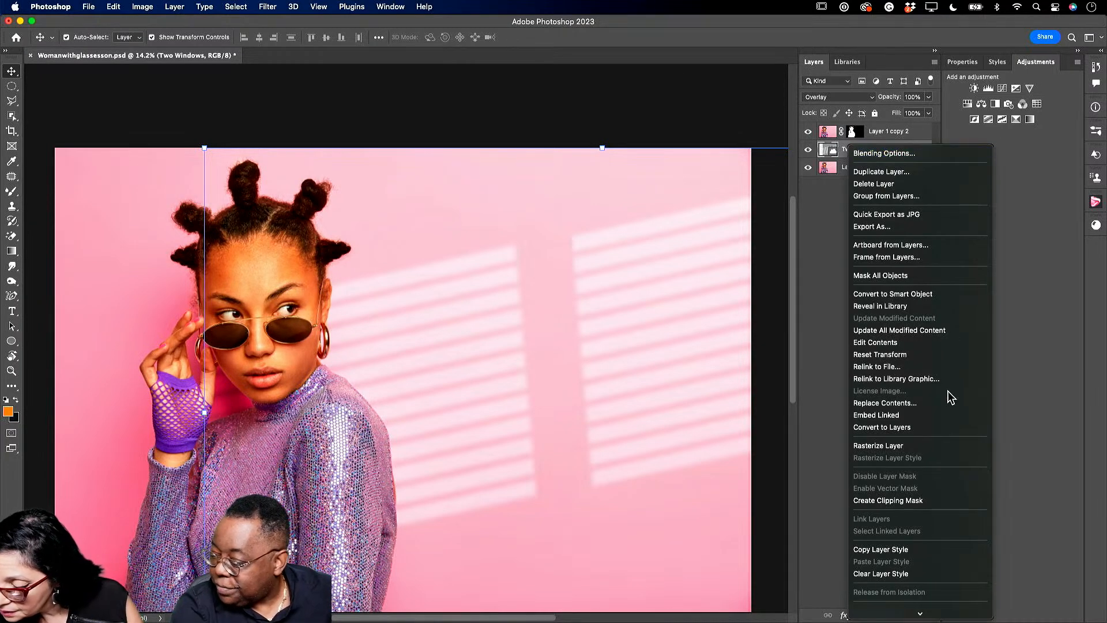
{"action": "left_click", "coordinate": [890, 448]}
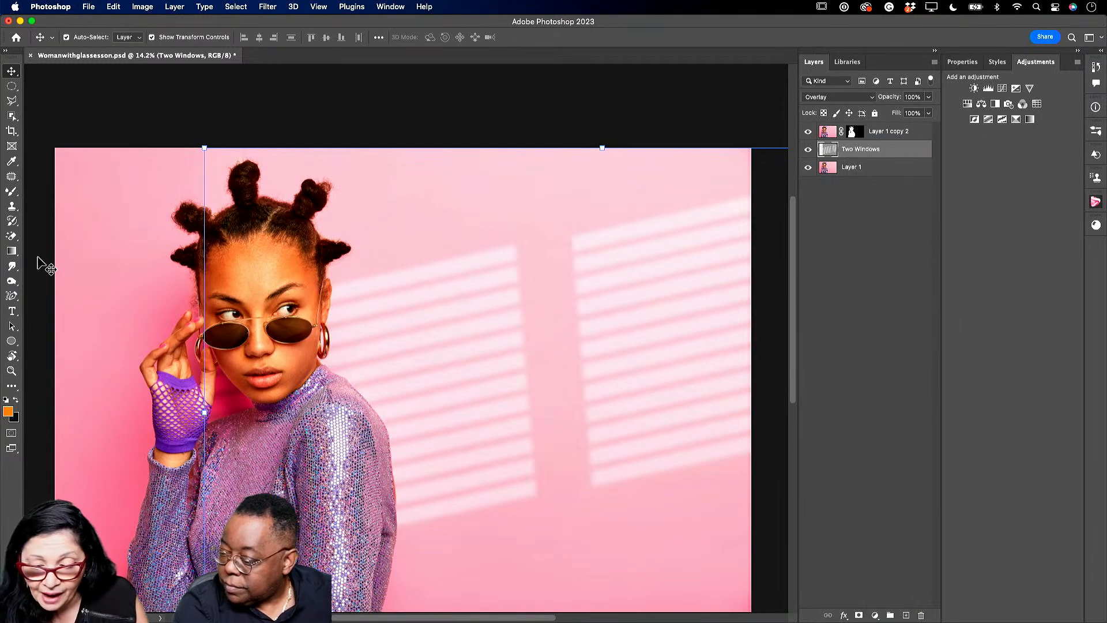
- Erase the flat backdrop from the Two Windows layer with the Magic Eraser
{"action": "left_click", "coordinate": [11, 236]}
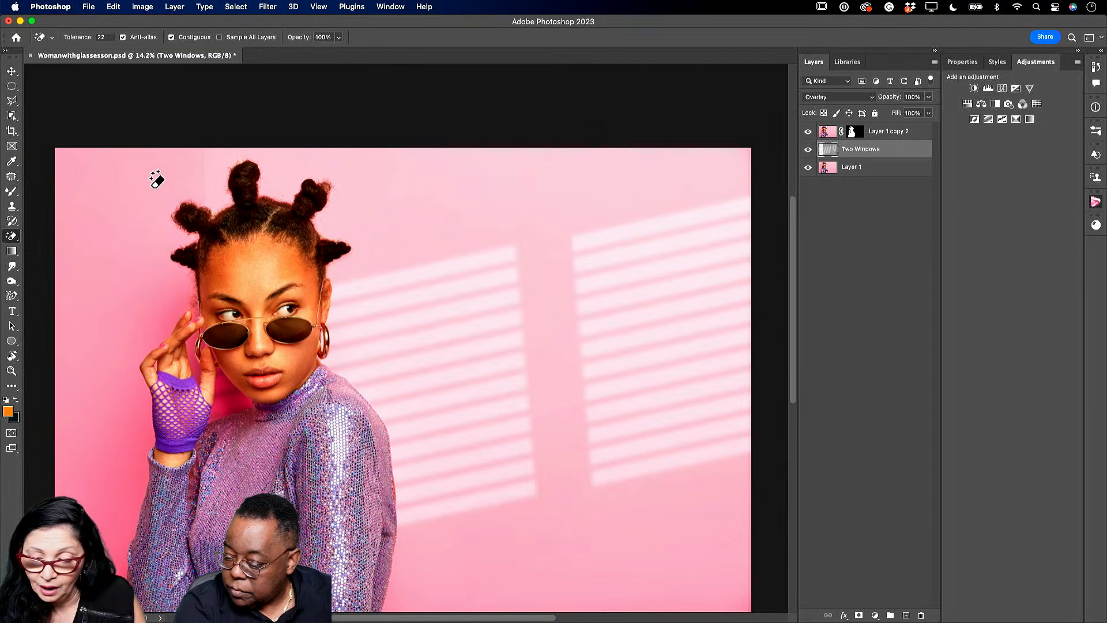
{"action": "left_click", "coordinate": [218, 174]}
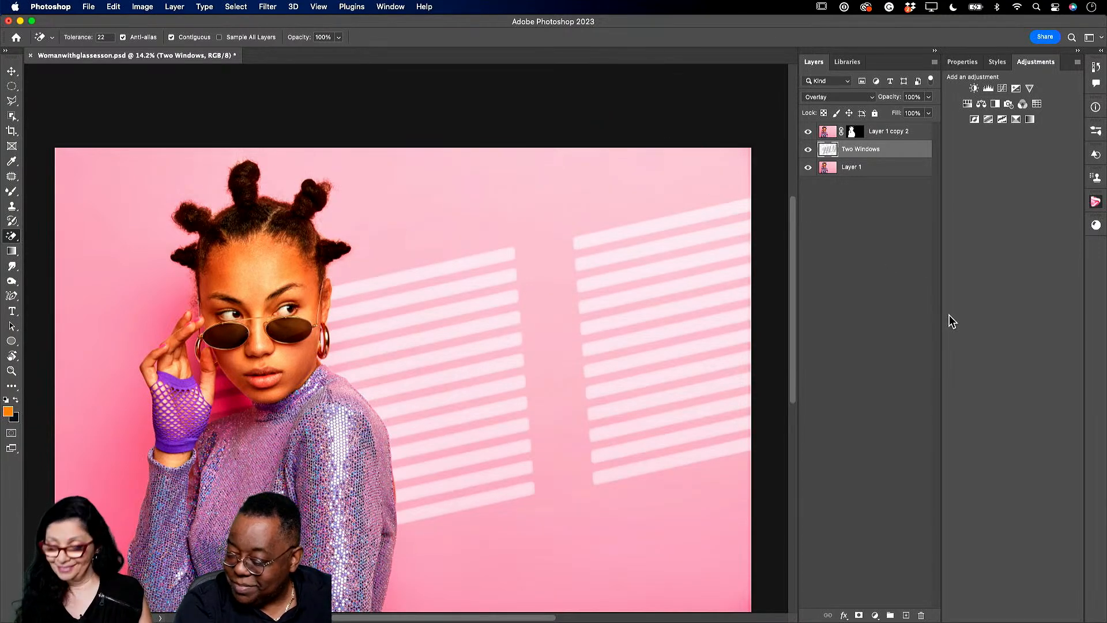
{"action": "left_click", "coordinate": [12, 71]}
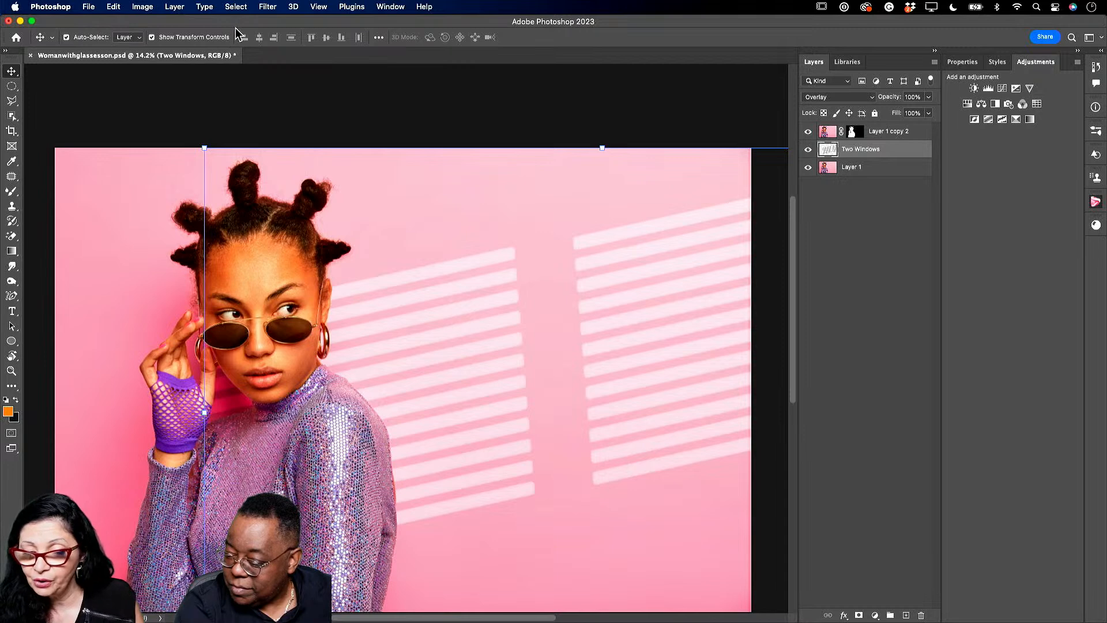
- Apply a Gaussian Blur with a 31.7-pixel radius to the window stripes
{"action": "left_click", "coordinate": [266, 8]}
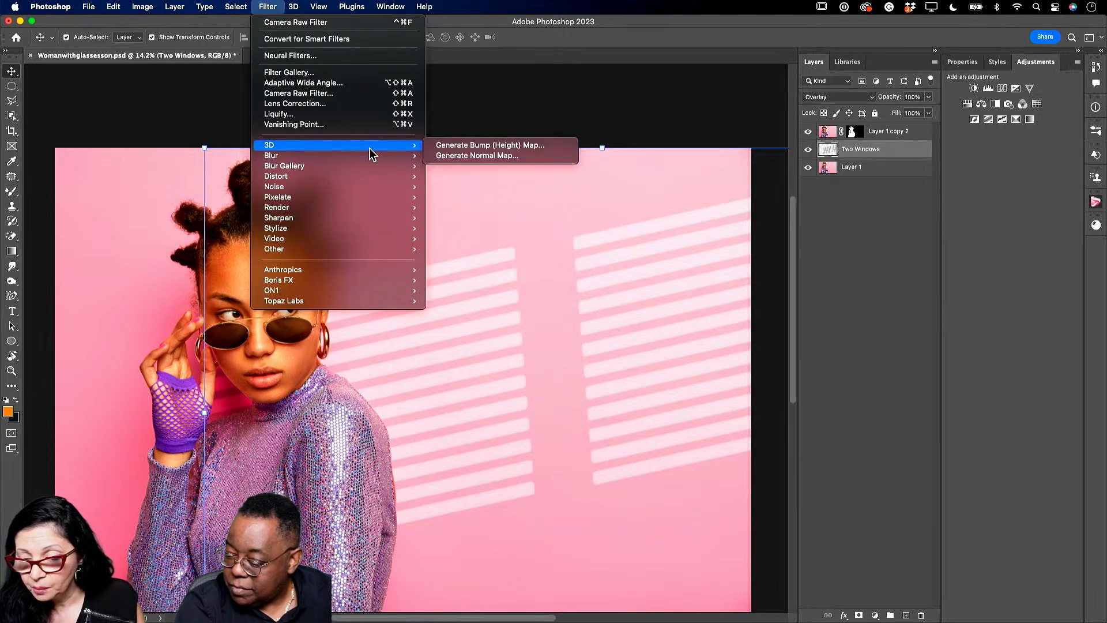
{"action": "mouse_move", "coordinate": [372, 153]}
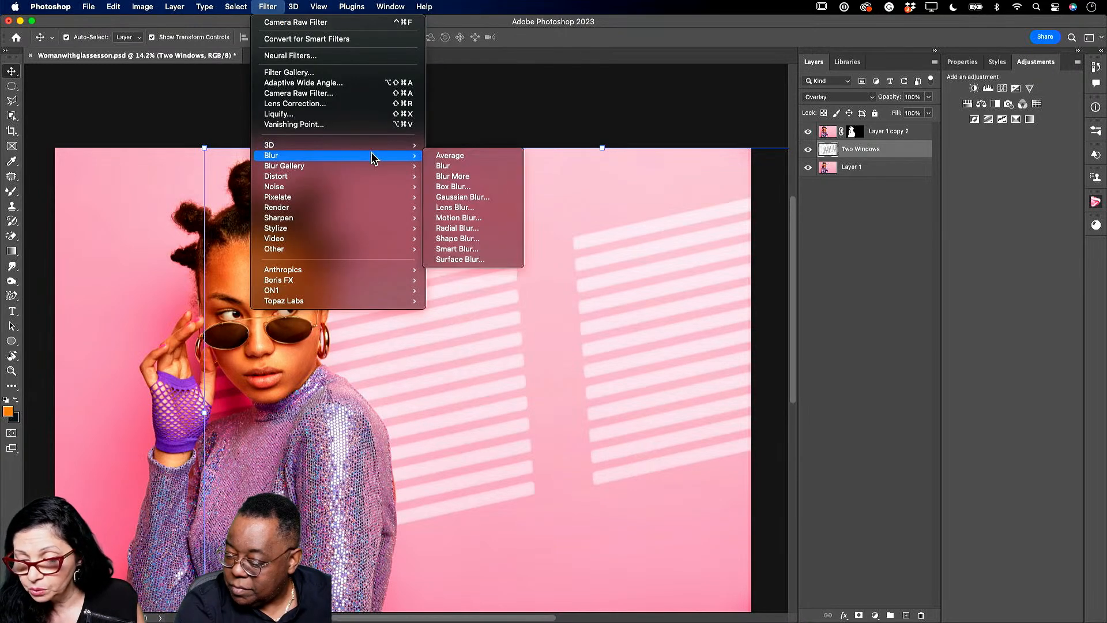
{"action": "left_click", "coordinate": [470, 197]}
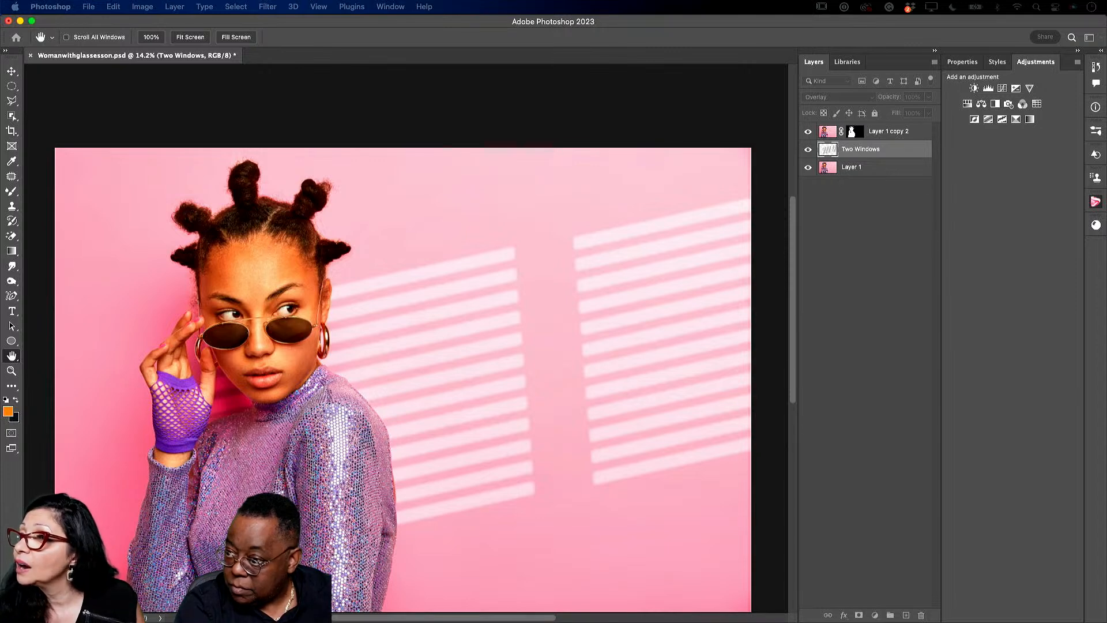
{"action": "left_click_drag", "start_coordinate": [341, 78], "coordinate": [707, 119]}
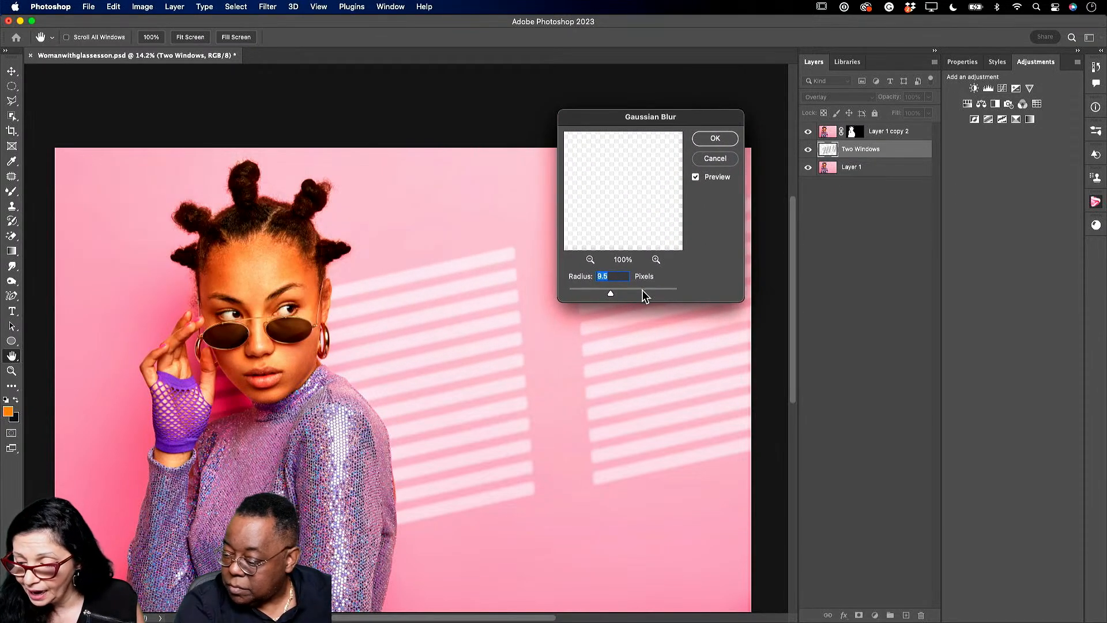
{"action": "left_click_drag", "start_coordinate": [611, 294], "coordinate": [622, 297]}
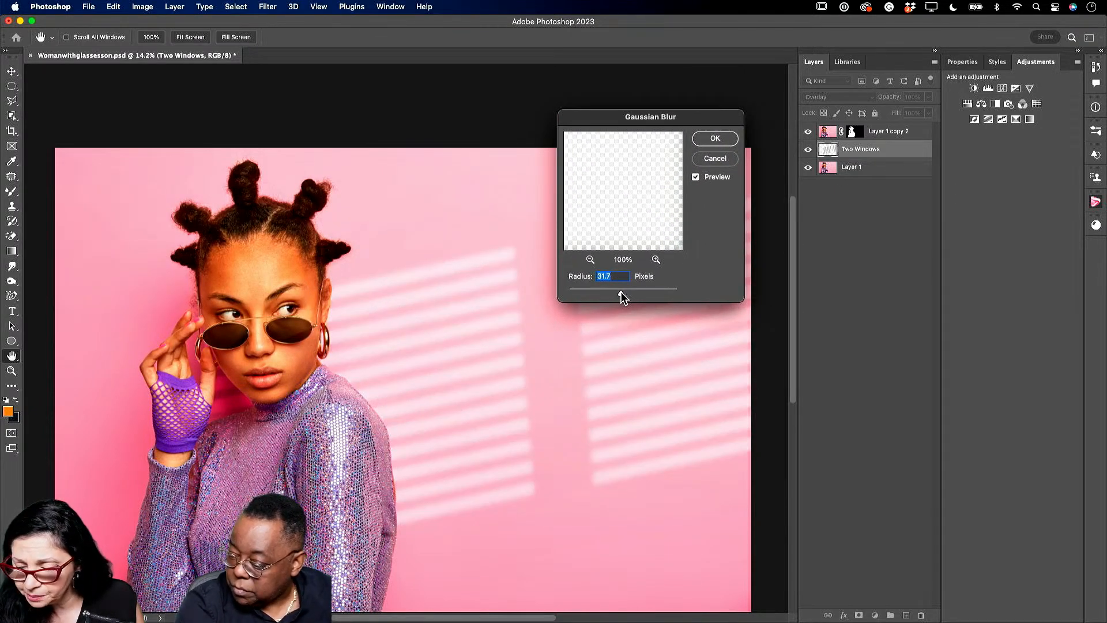
{"action": "left_click", "coordinate": [715, 139]}
- Lower the Two Windows overlay's opacity to about 50%
{"action": "key", "text": "v"}
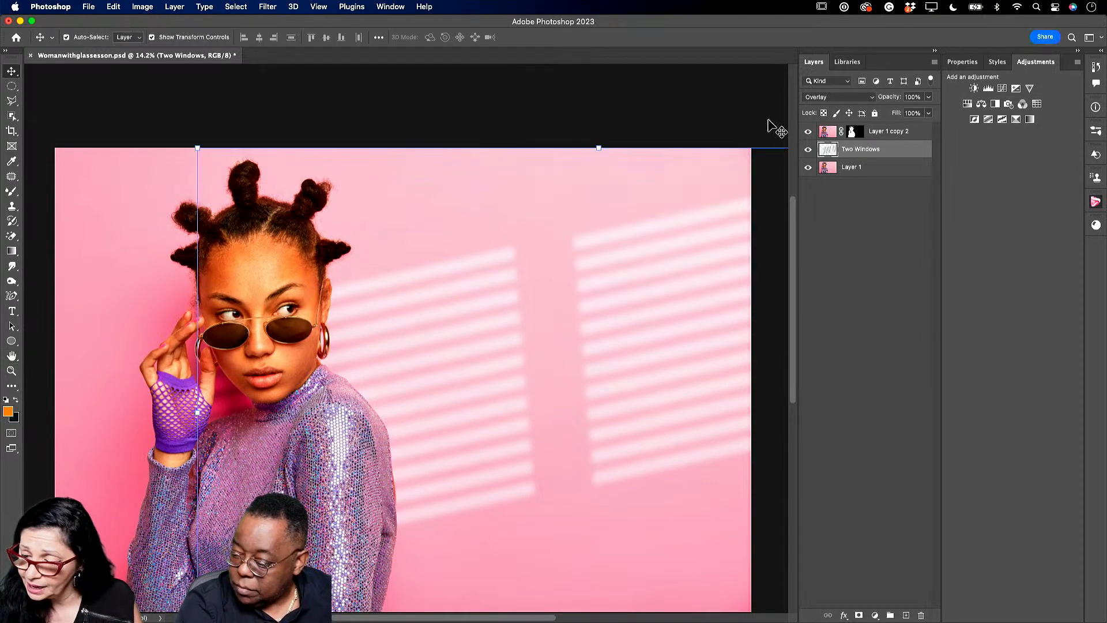
{"action": "left_click", "coordinate": [928, 97]}
{"action": "left_click_drag", "start_coordinate": [930, 110], "coordinate": [902, 114]}
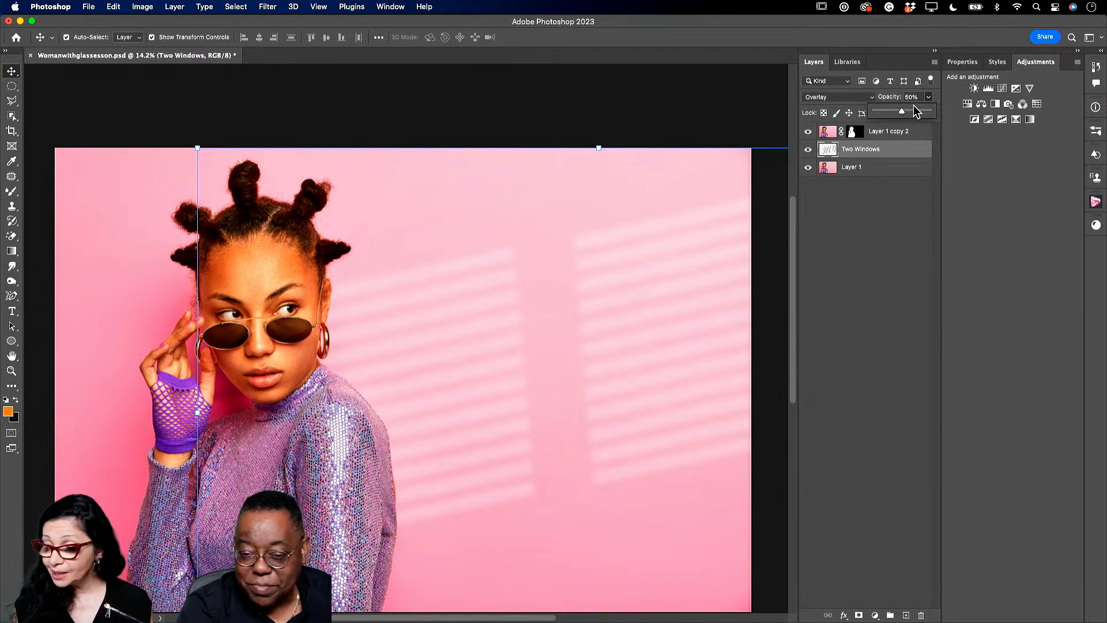
{"action": "left_click_drag", "start_coordinate": [902, 111], "coordinate": [905, 114]}
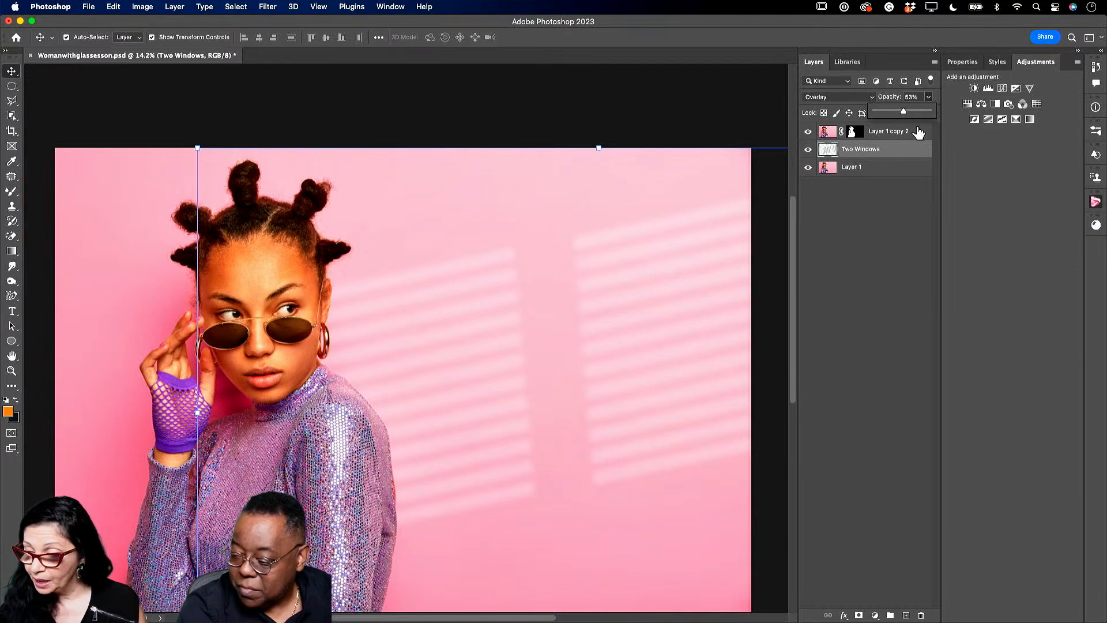
- Select Layer 1, the original photo, and bring up the Layers panel flyout menu
{"action": "left_click", "coordinate": [907, 171]}
{"action": "scroll", "coordinate": [569, 357], "scroll_direction": "down", "scroll_amount": 1}
{"action": "left_click_drag", "start_coordinate": [791, 257], "coordinate": [794, 295]}
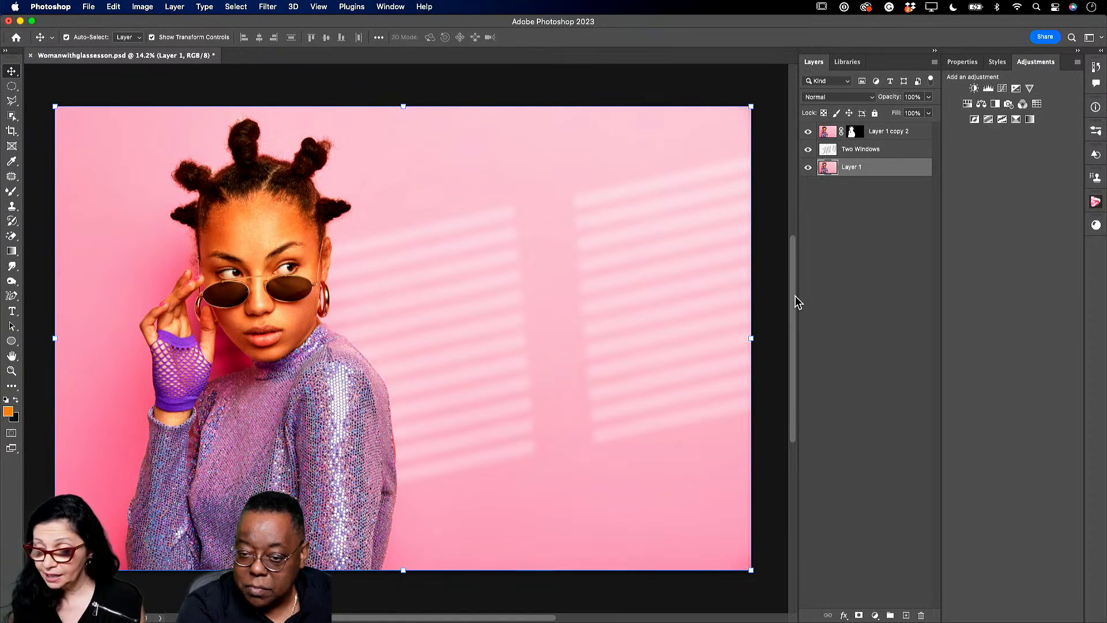
{"action": "left_click", "coordinate": [935, 62]}
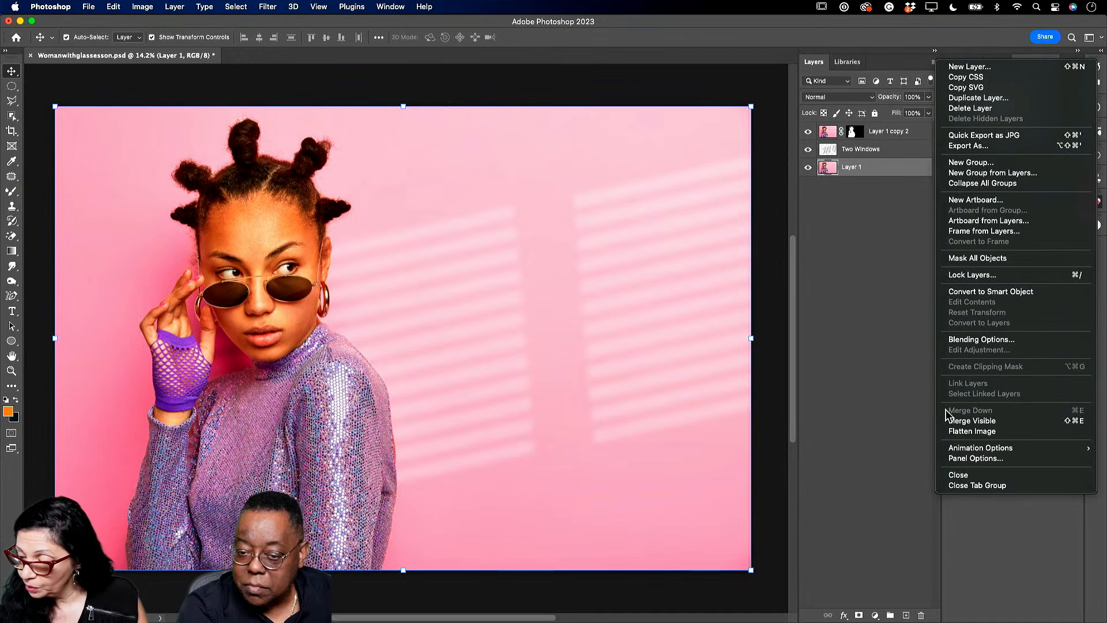
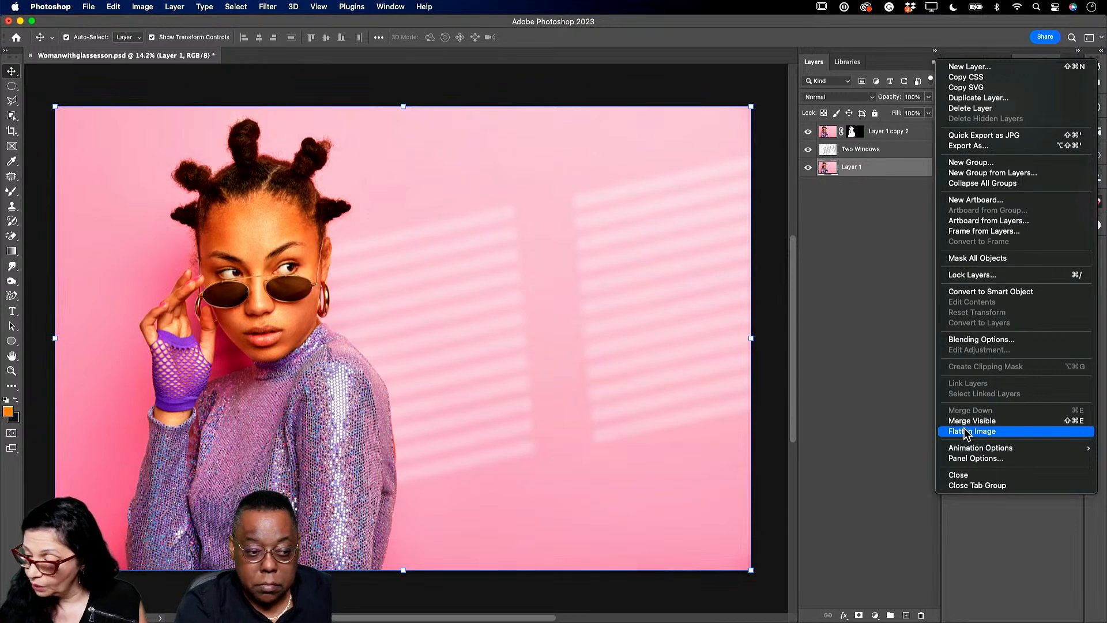
- Choose Merge Visible to combine the subject copy and window-light layers into Layer 1
{"action": "left_click", "coordinate": [979, 424]}
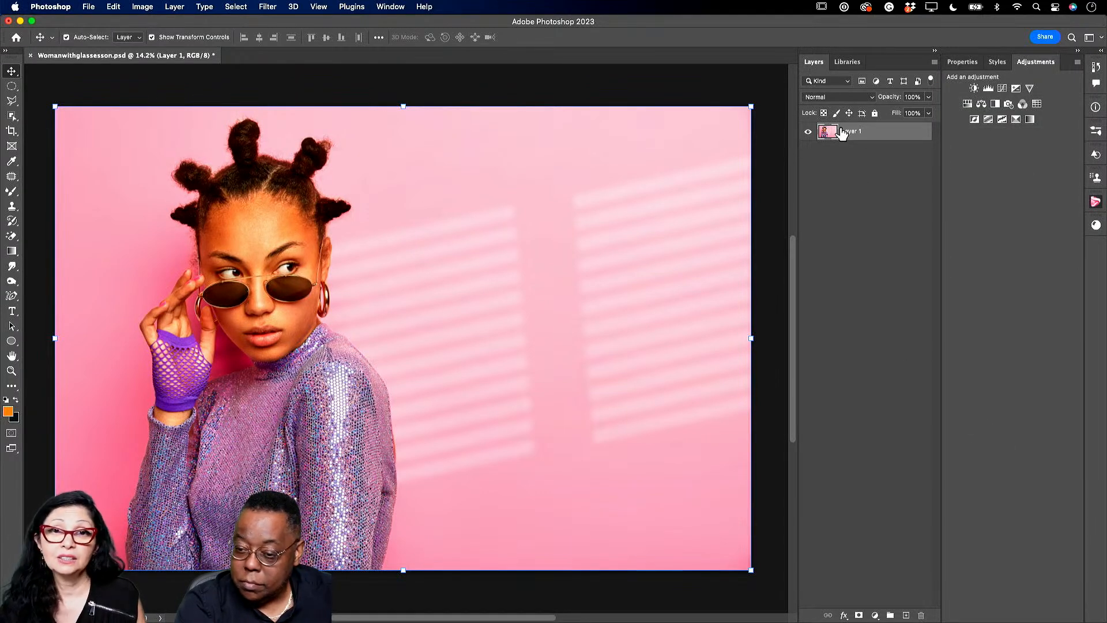
- Open the flattened sunglasses portrait in the Camera Raw Filter and show its Masking options
{"action": "left_click", "coordinate": [268, 7]}
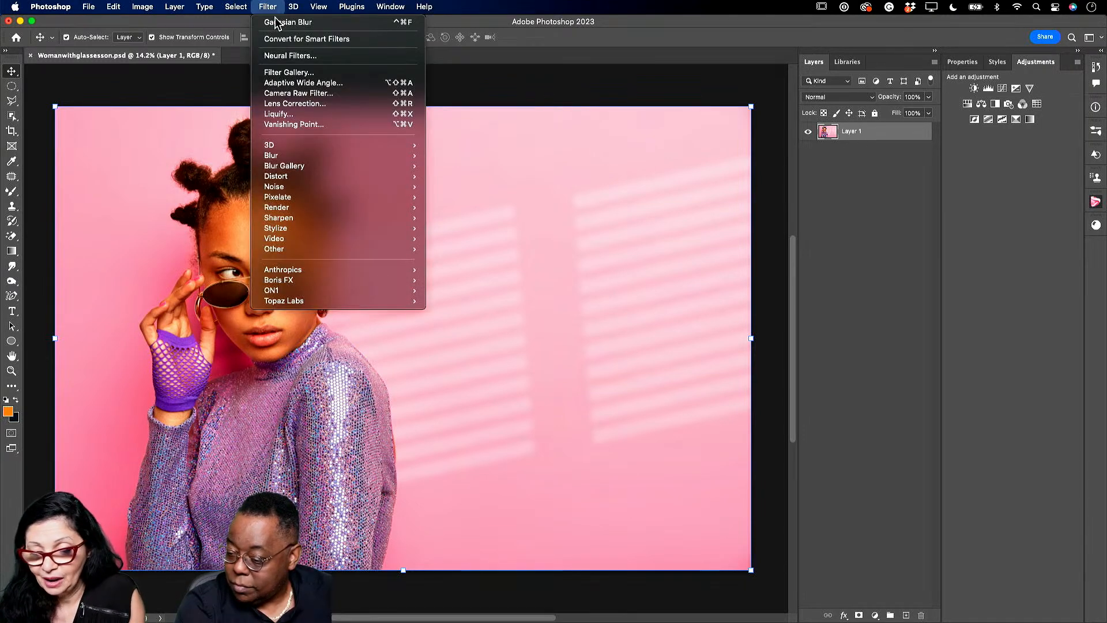
{"action": "left_click", "coordinate": [302, 94]}
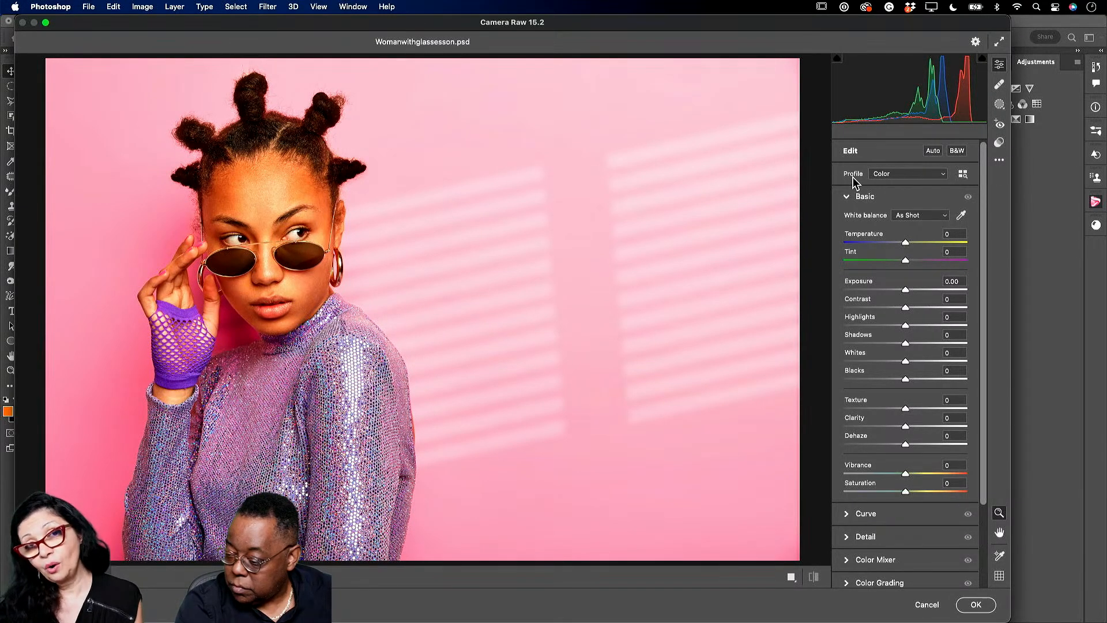
{"action": "left_click_drag", "start_coordinate": [265, 208], "coordinate": [327, 278]}
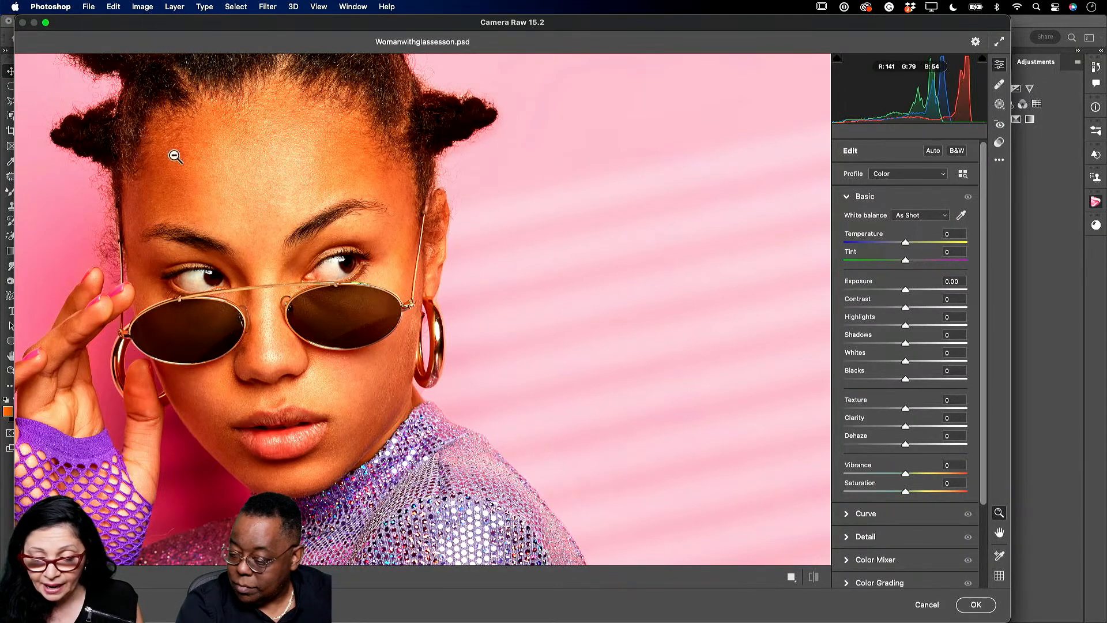
{"action": "left_click_drag", "start_coordinate": [455, 224], "coordinate": [389, 229]}
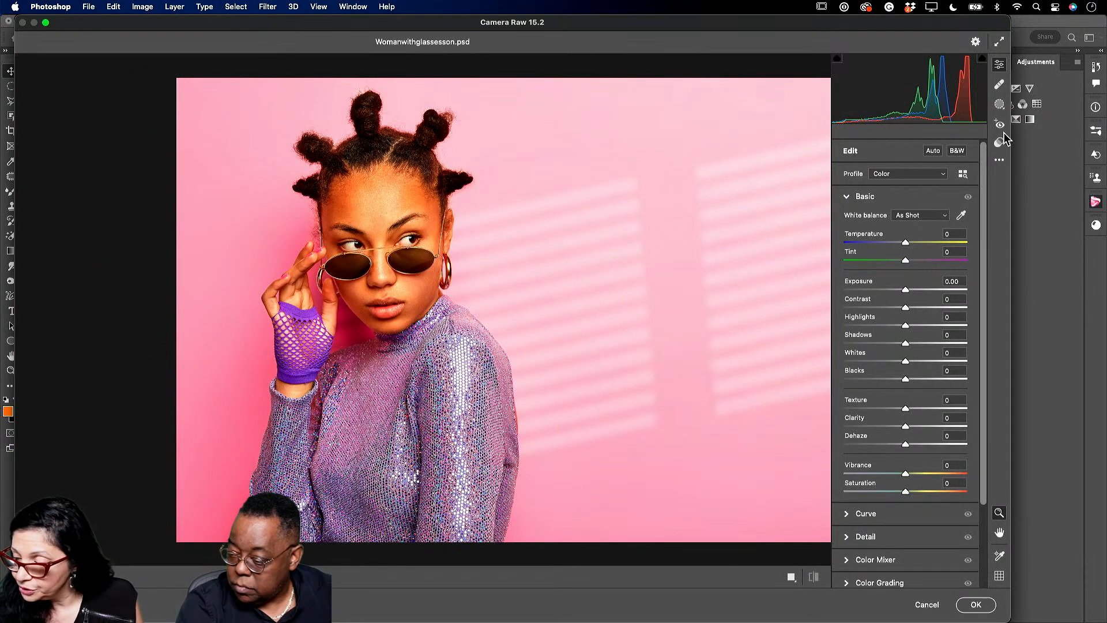
{"action": "left_click", "coordinate": [999, 105]}
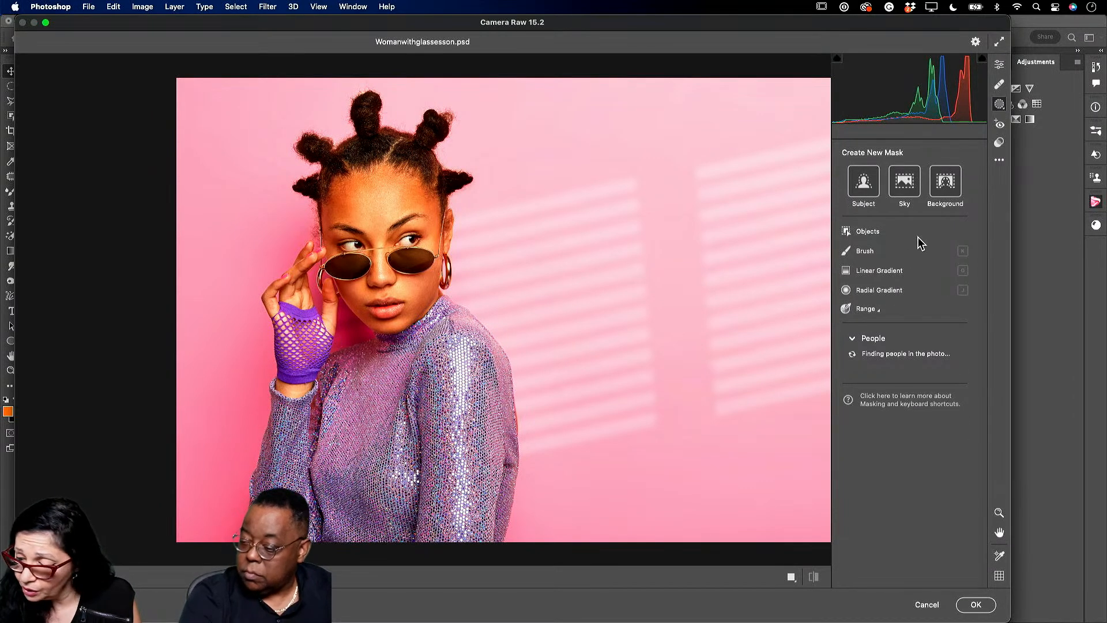
- Add a left-edge linear gradient mask at -0.70 exposure, compare before/after, and apply it
{"action": "left_click", "coordinate": [886, 274]}
{"action": "left_click_drag", "start_coordinate": [174, 294], "coordinate": [532, 290]}
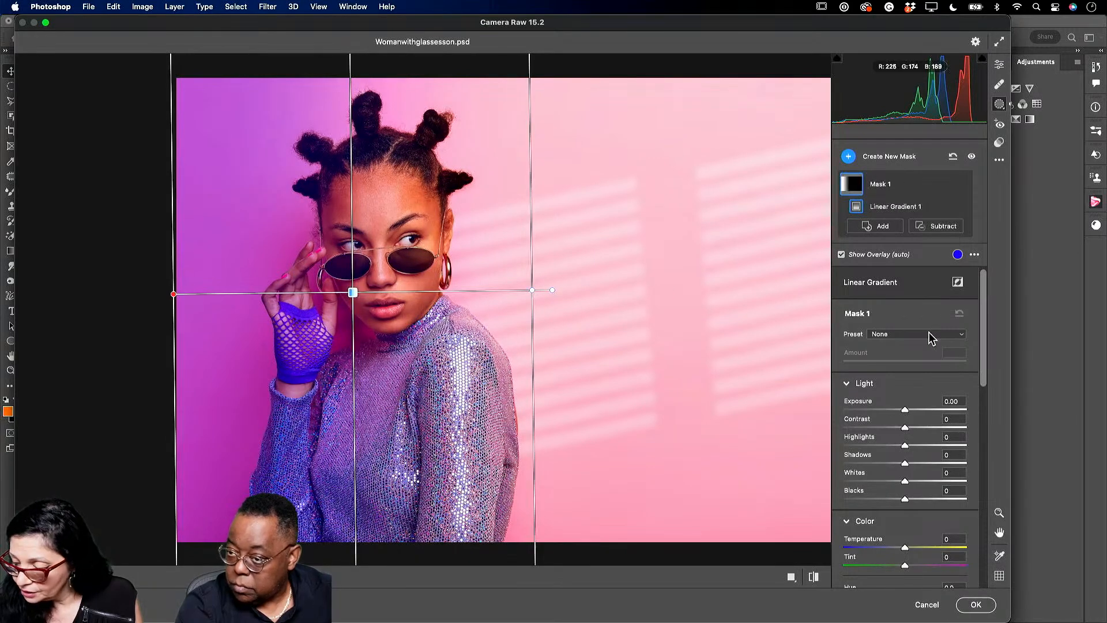
{"action": "left_click_drag", "start_coordinate": [904, 409], "coordinate": [896, 411]}
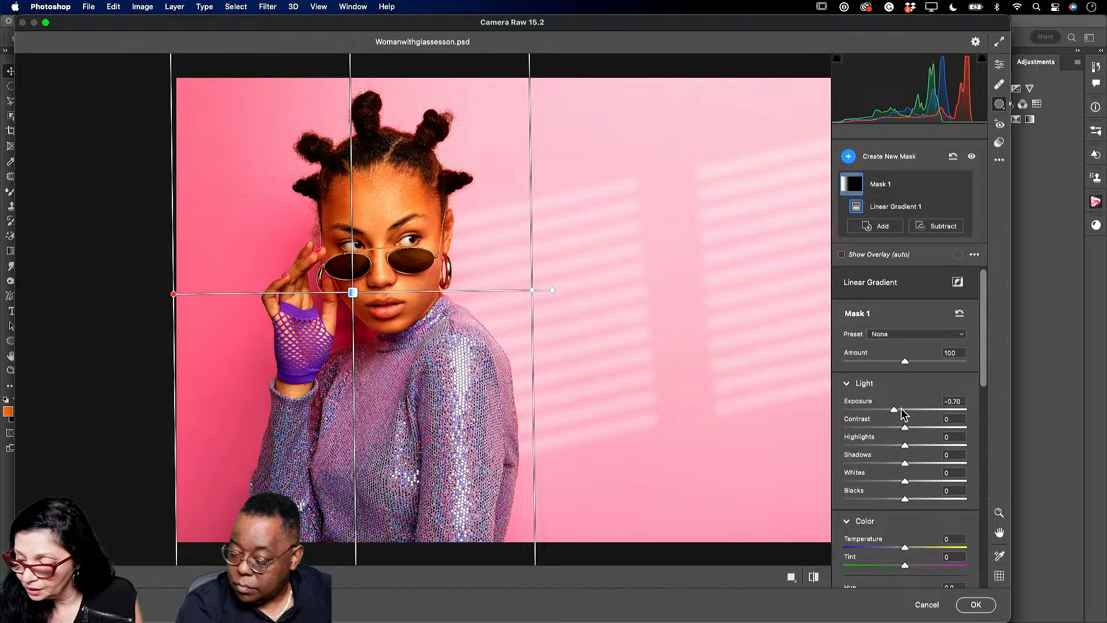
{"action": "left_click", "coordinate": [812, 578]}
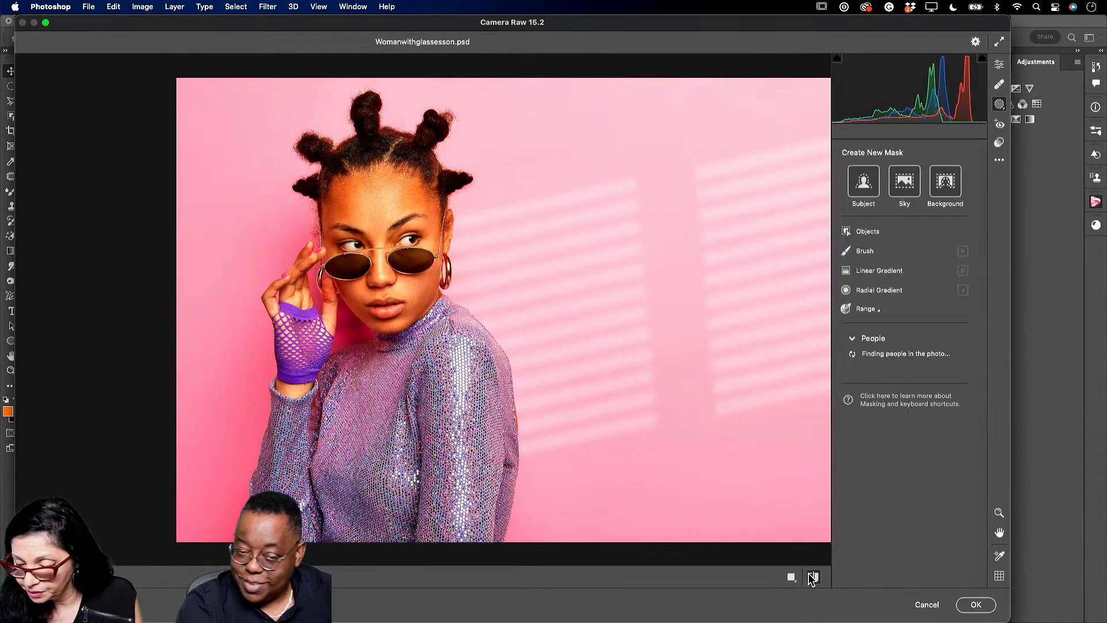
{"action": "left_click", "coordinate": [812, 578]}
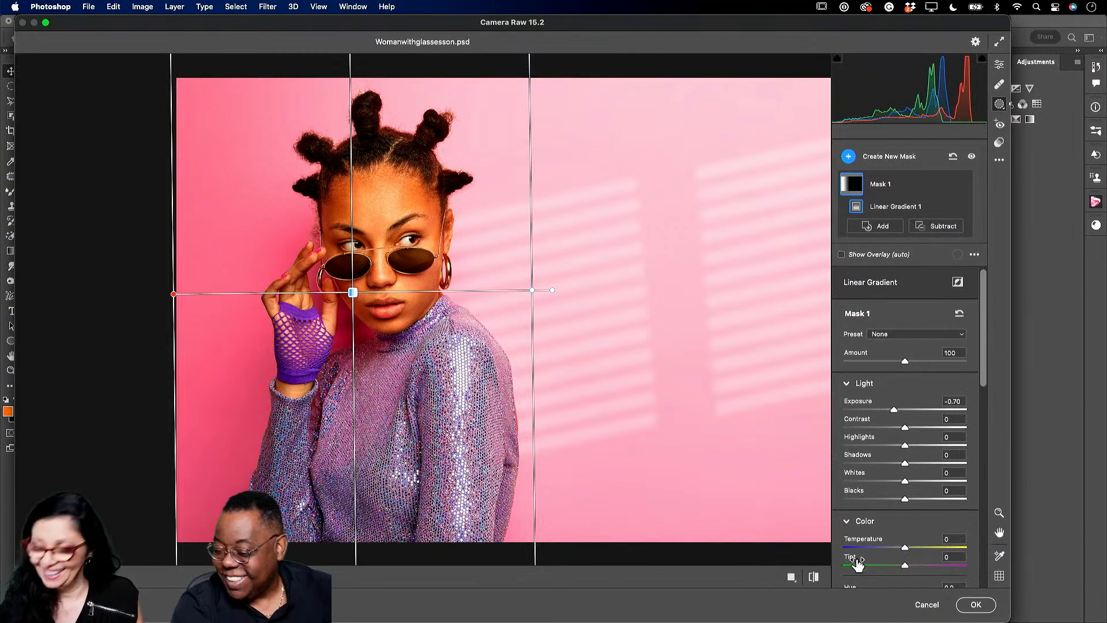
{"action": "left_click", "coordinate": [976, 605]}
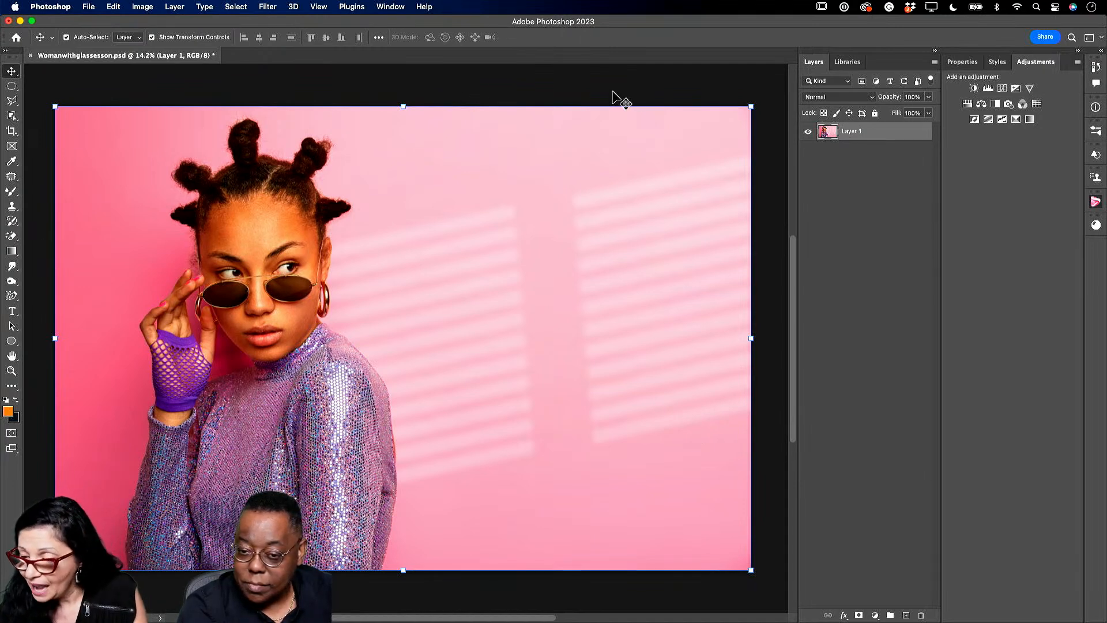
- Open Background.psd from the Demo 2023 library as a new document
{"action": "left_click", "coordinate": [847, 62]}
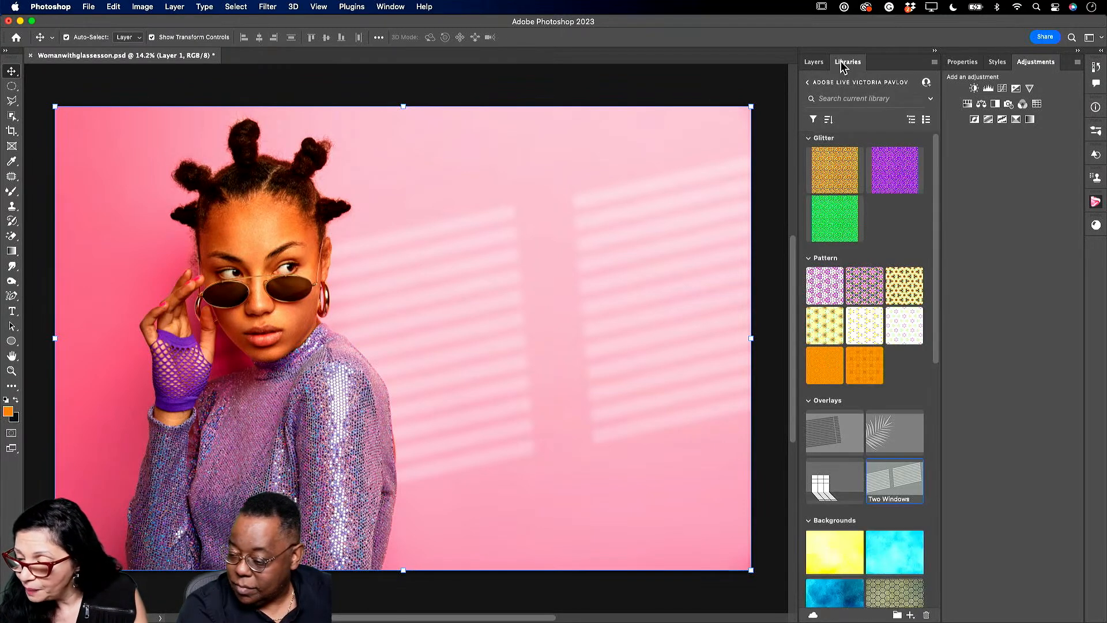
{"action": "left_click", "coordinate": [810, 84]}
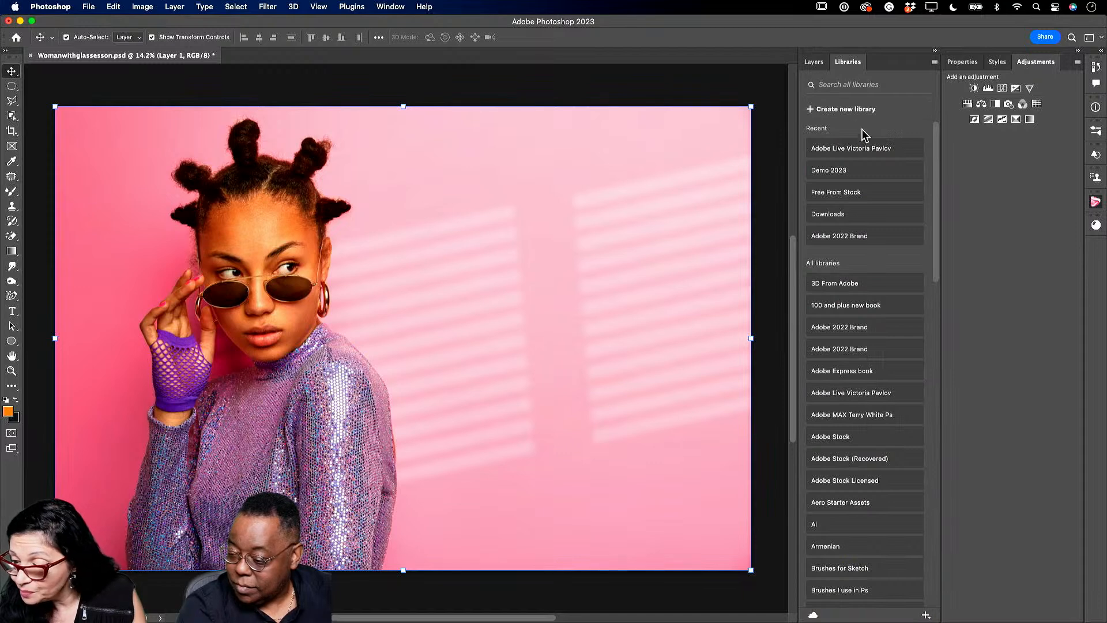
{"action": "left_click", "coordinate": [828, 171]}
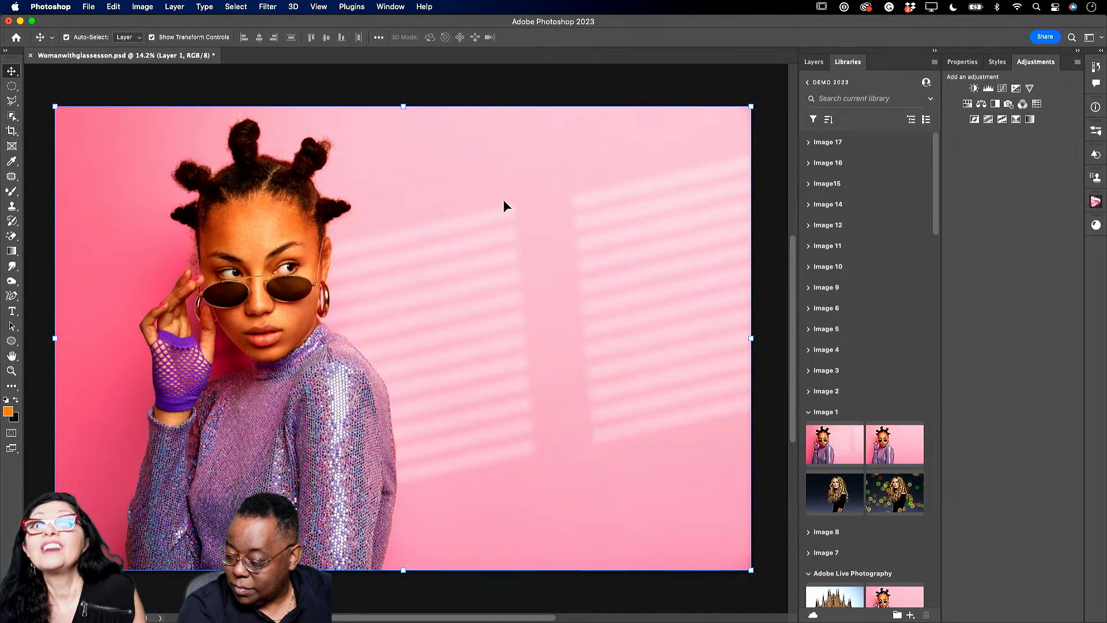
{"action": "left_click", "coordinate": [827, 494]}
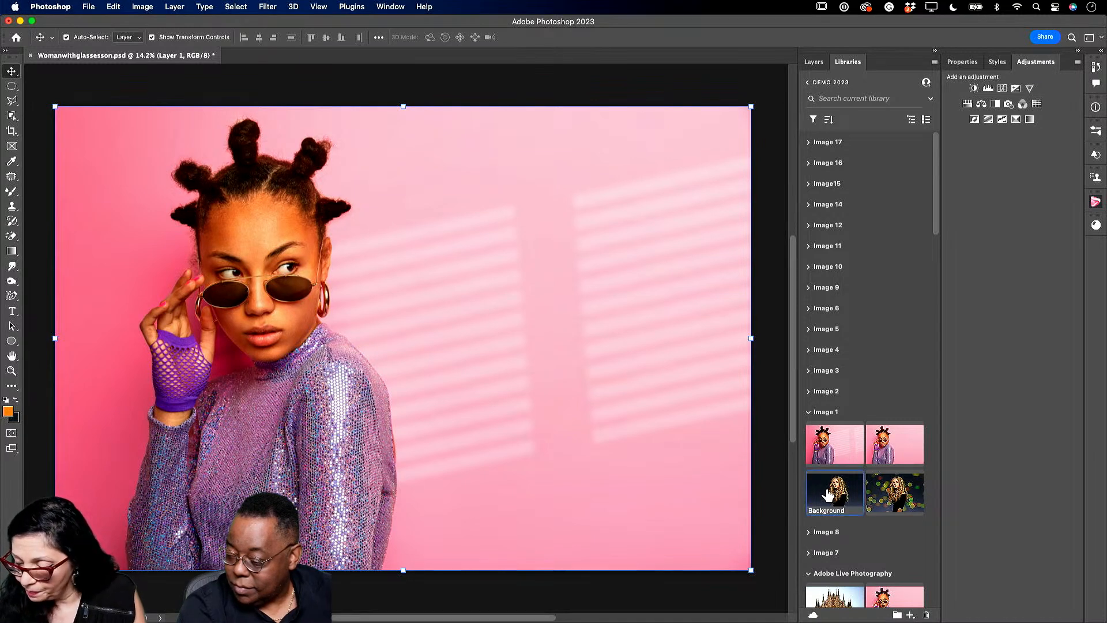
{"action": "double_click", "coordinate": [827, 493]}
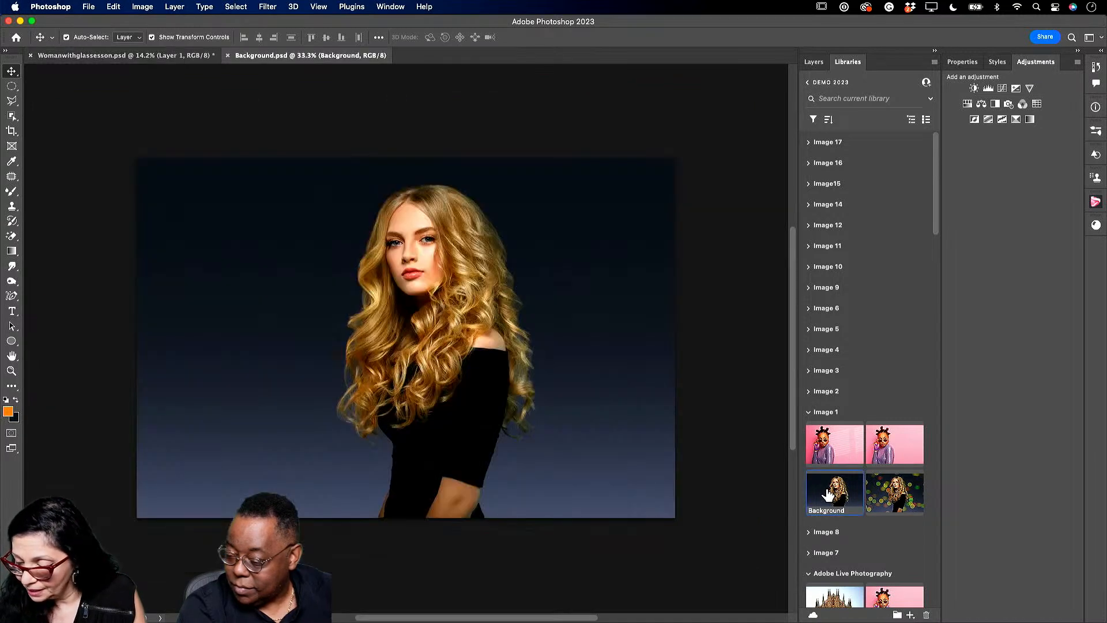
- Close the sunglasses portrait without saving and zoom Background.psd to 43.2%
{"action": "left_click", "coordinate": [32, 56]}
{"action": "left_click", "coordinate": [562, 255]}
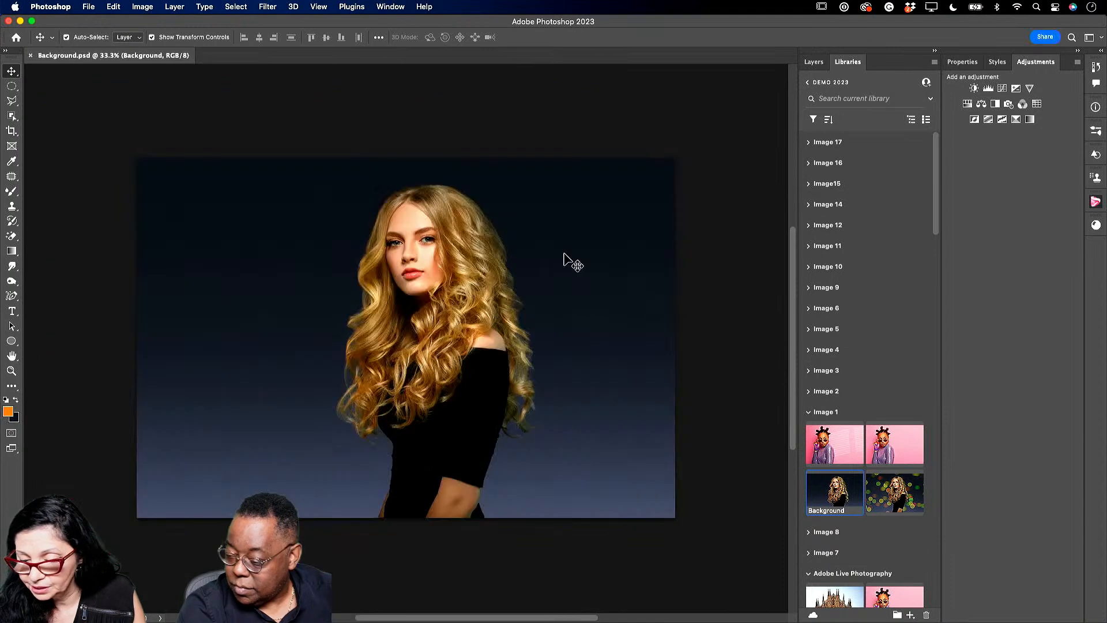
{"action": "left_click", "coordinate": [12, 370]}
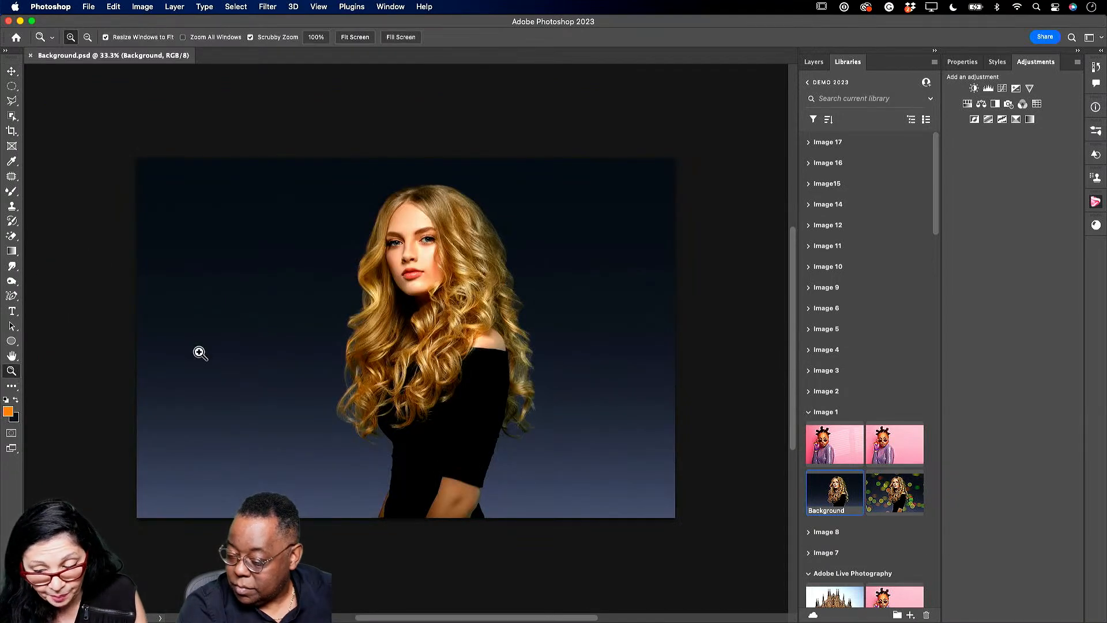
{"action": "left_click_drag", "start_coordinate": [483, 220], "coordinate": [499, 224]}
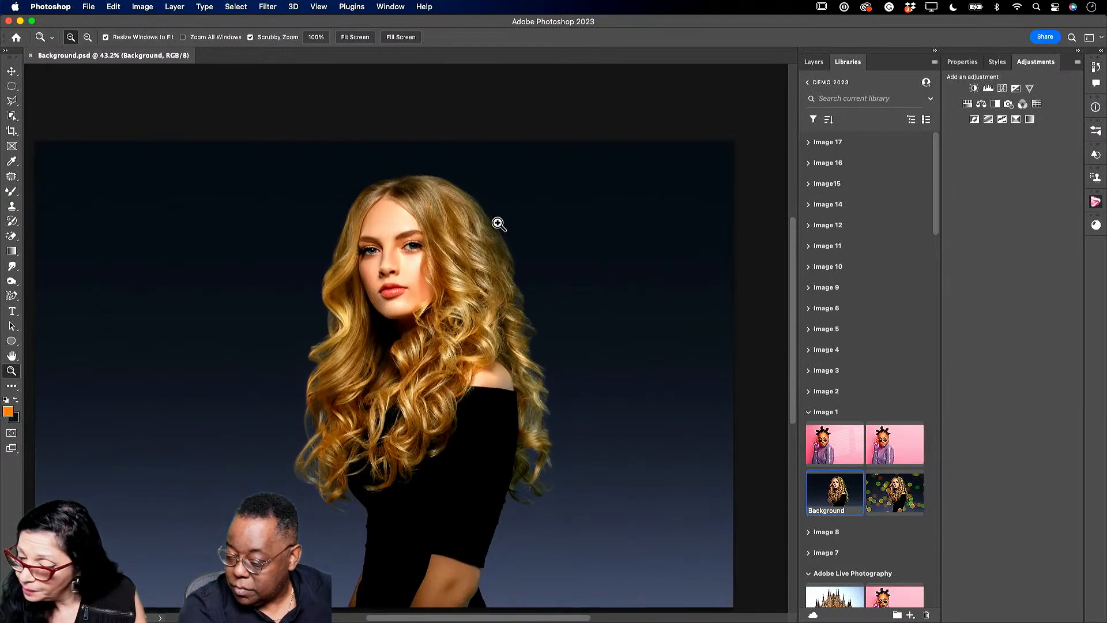
{"action": "mouse_move", "coordinate": [795, 266]}
{"action": "left_mouse_down"}
{"action": "mouse_move", "coordinate": [793, 281]}
{"action": "mouse_move", "coordinate": [791, 272]}
{"action": "left_mouse_up"}
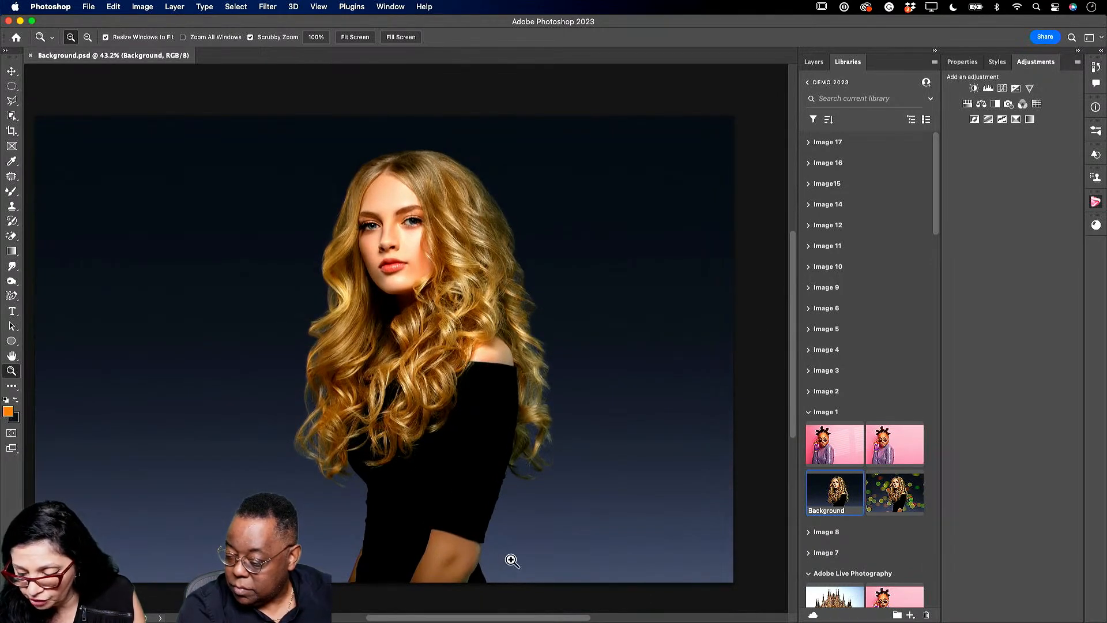
{"action": "left_click_drag", "start_coordinate": [541, 618], "coordinate": [537, 617]}
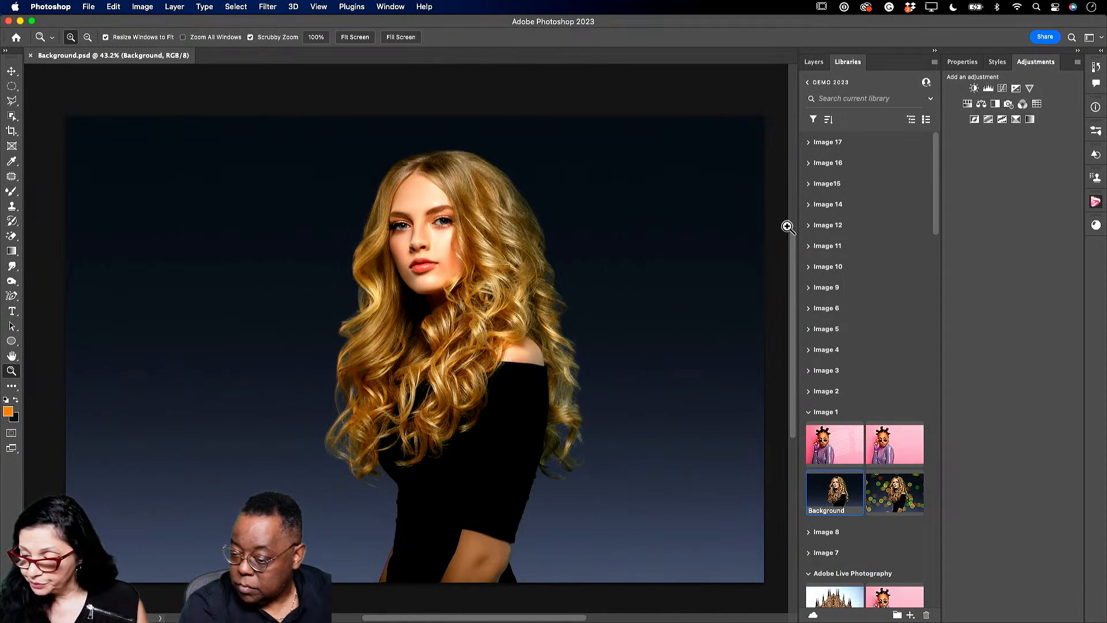
{"action": "left_click", "coordinate": [813, 61]}
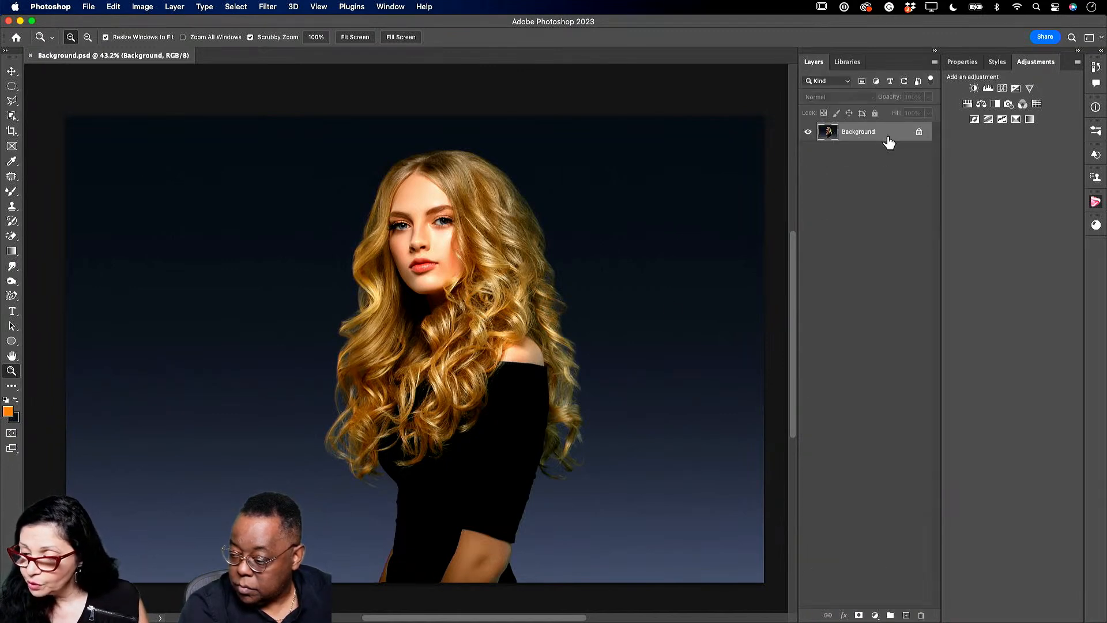
{"action": "left_click", "coordinate": [919, 132]}
{"action": "left_click_drag", "start_coordinate": [893, 137], "coordinate": [913, 617]}
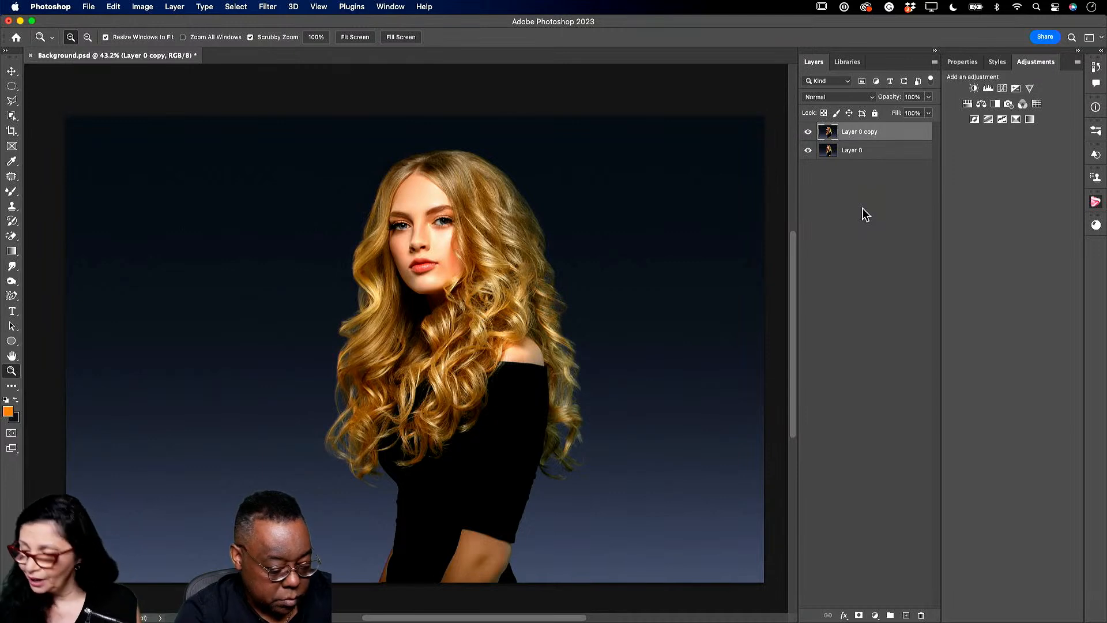
{"action": "left_click", "coordinate": [11, 116]}
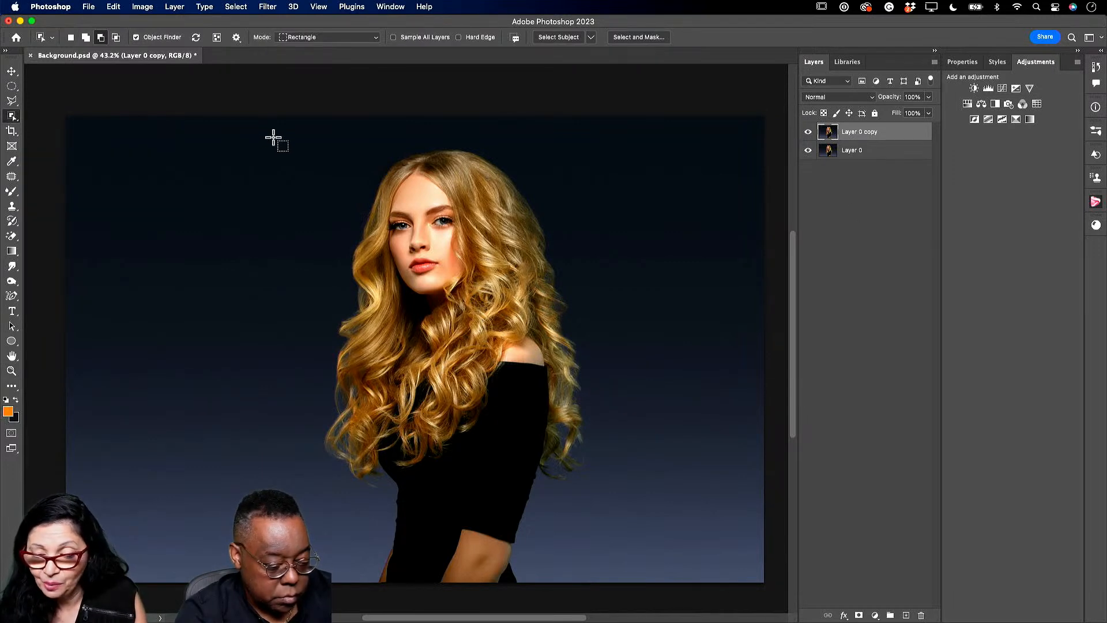
{"action": "left_click_drag", "start_coordinate": [239, 125], "coordinate": [652, 518]}
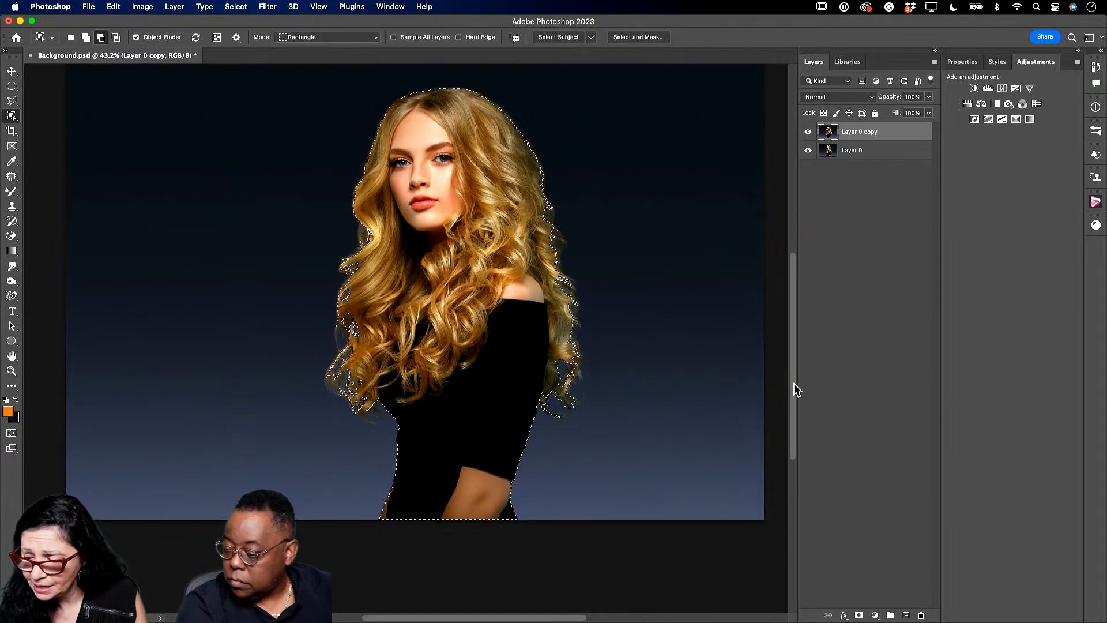
{"action": "scroll", "coordinate": [791, 386], "scroll_direction": "up", "scroll_amount": 2}
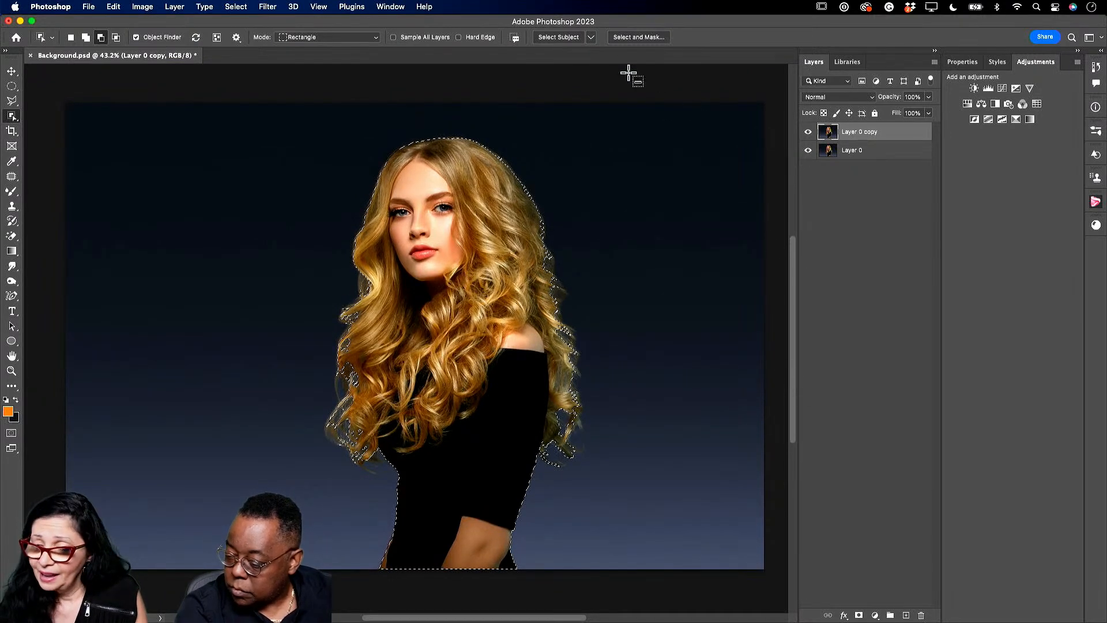
{"action": "left_click", "coordinate": [627, 38]}
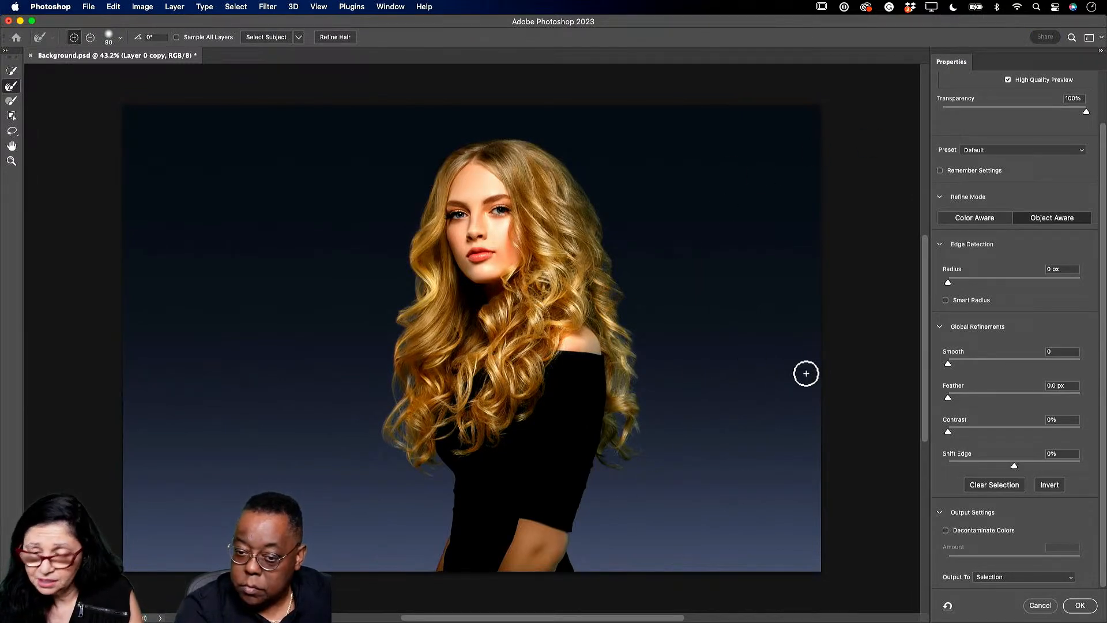
{"action": "left_click", "coordinate": [946, 530]}
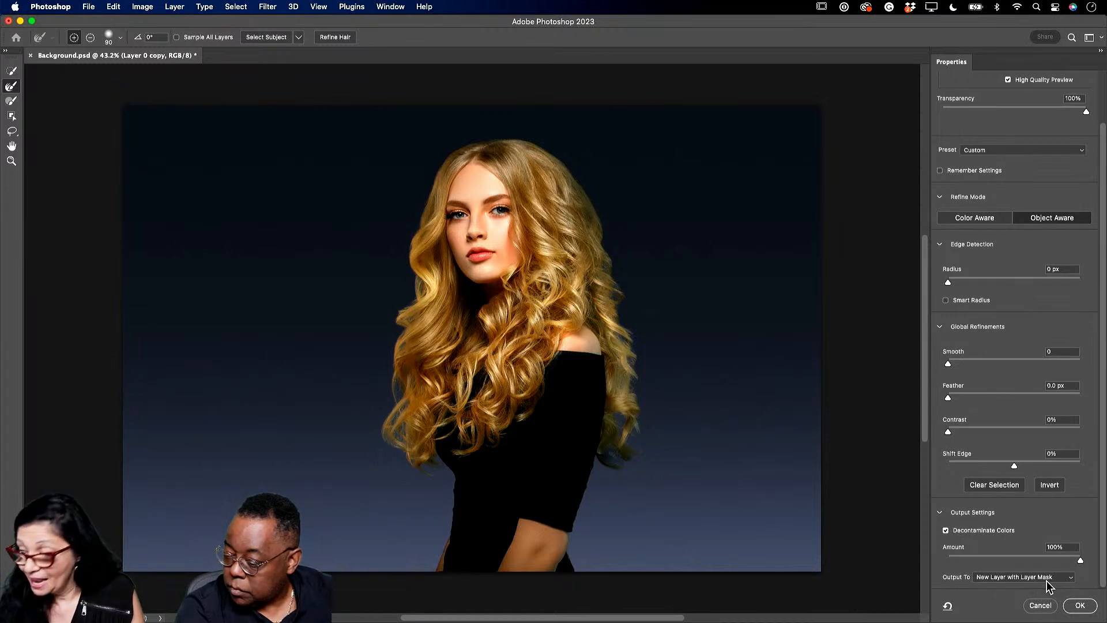
{"action": "left_click", "coordinate": [1080, 605]}
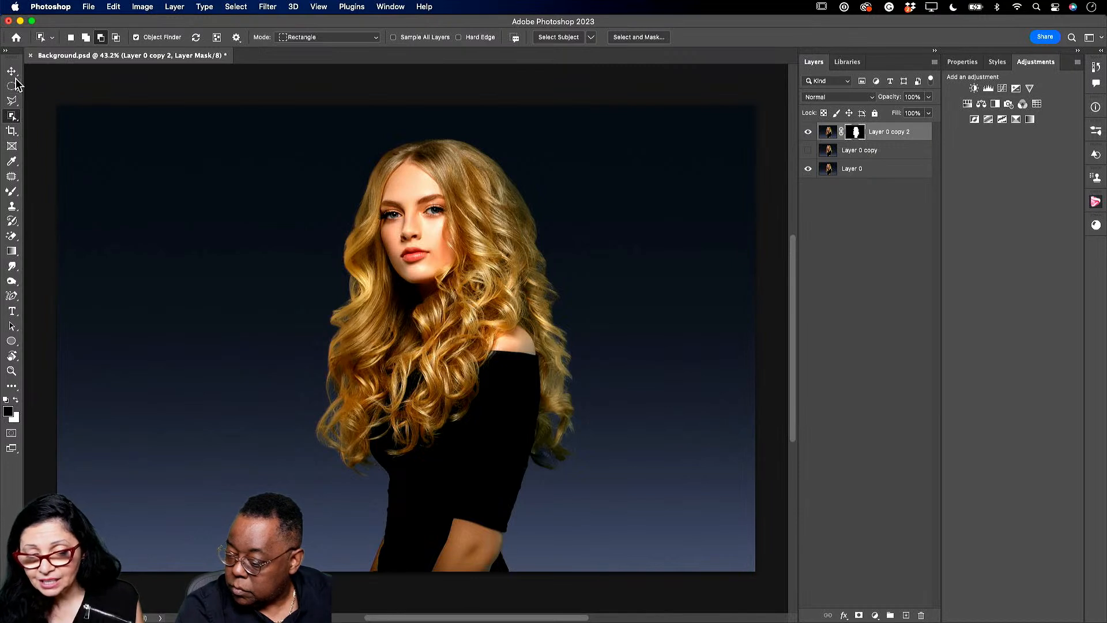
{"action": "left_click", "coordinate": [12, 72]}
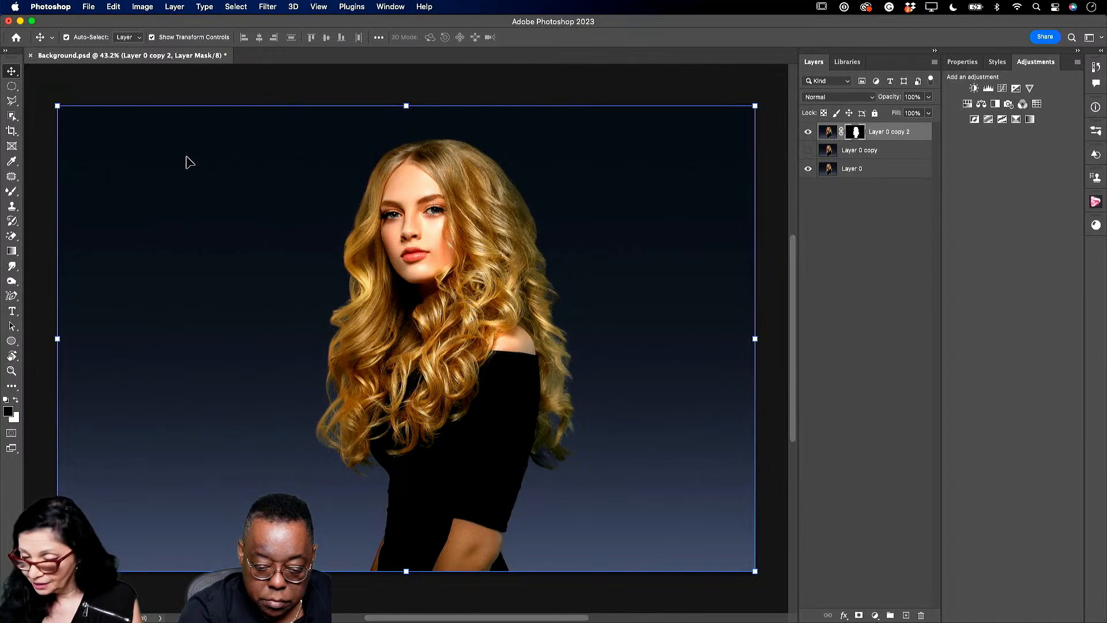
- Create a new 2688 × 1536 px transparent document from File > New
{"action": "left_click", "coordinate": [88, 7]}
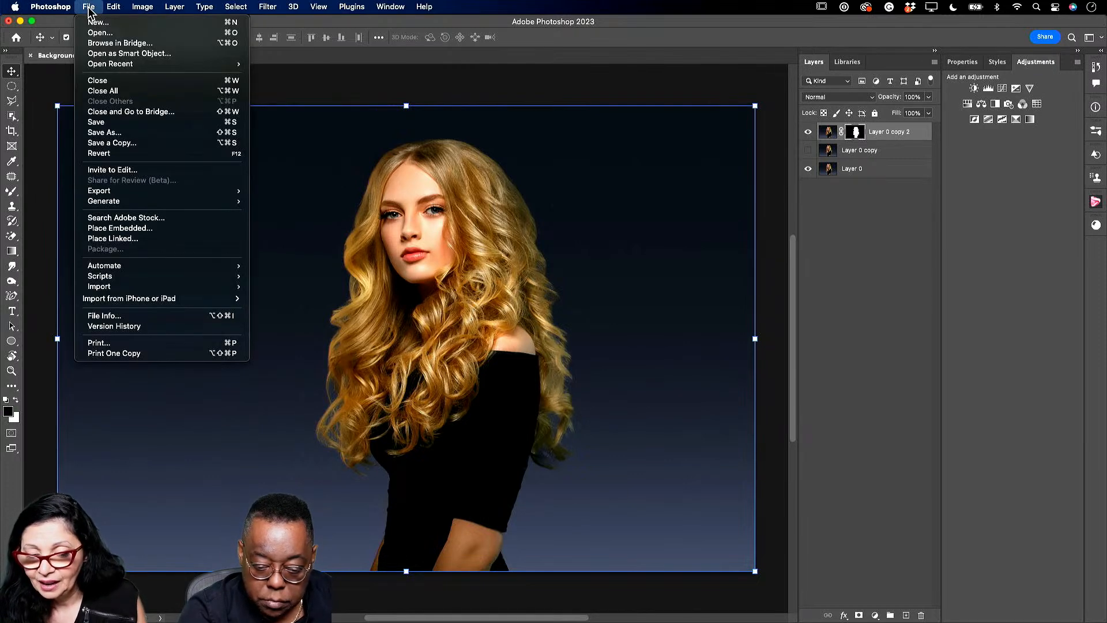
{"action": "left_click", "coordinate": [98, 23]}
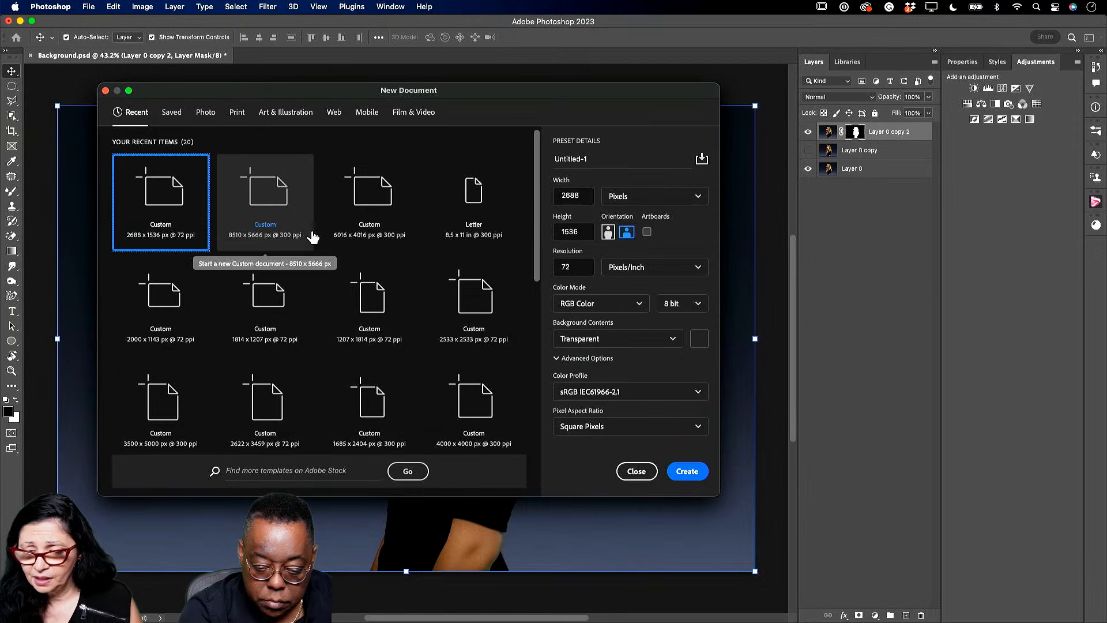
{"action": "left_click", "coordinate": [688, 472]}
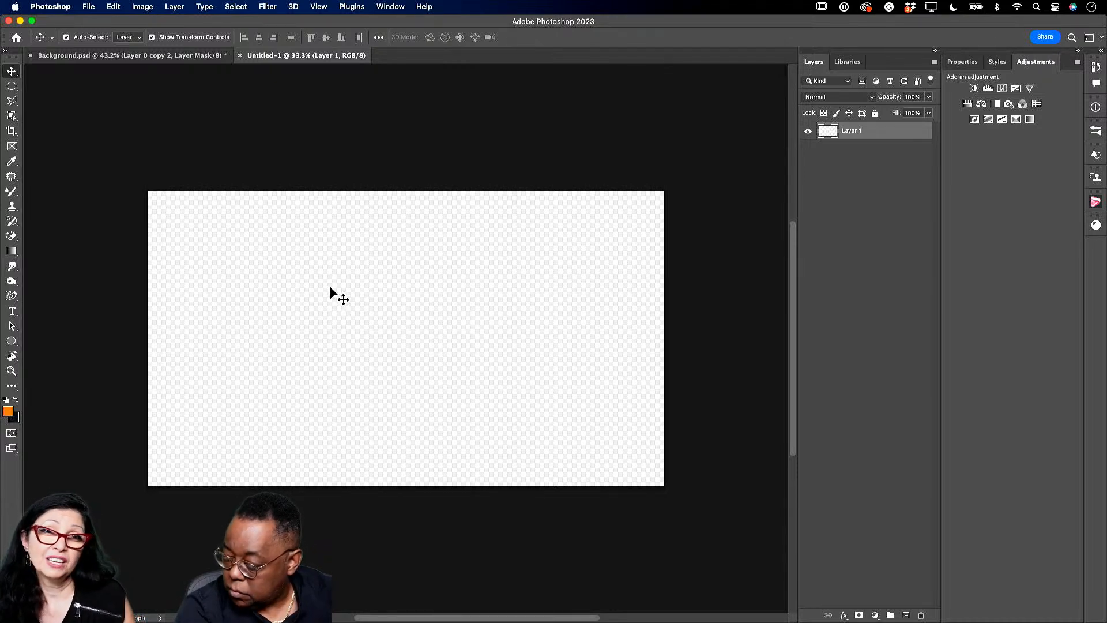
- Add Layer 2, fill Layer 1 white with the Paint Bucket, and hide Layer 1
{"action": "left_click", "coordinate": [906, 616]}
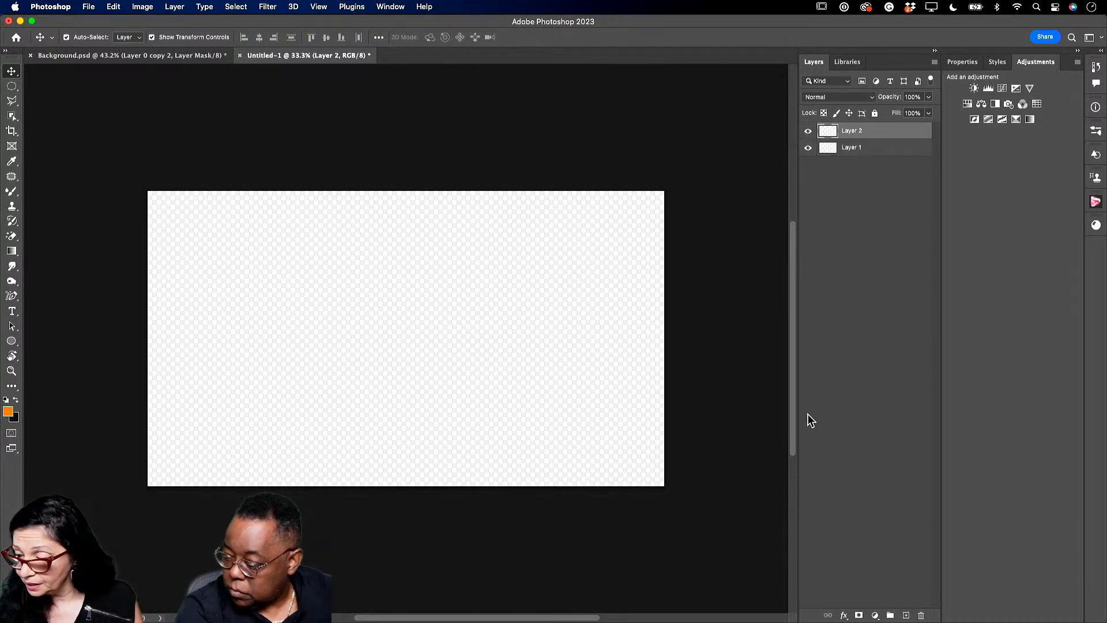
{"action": "left_click", "coordinate": [862, 148]}
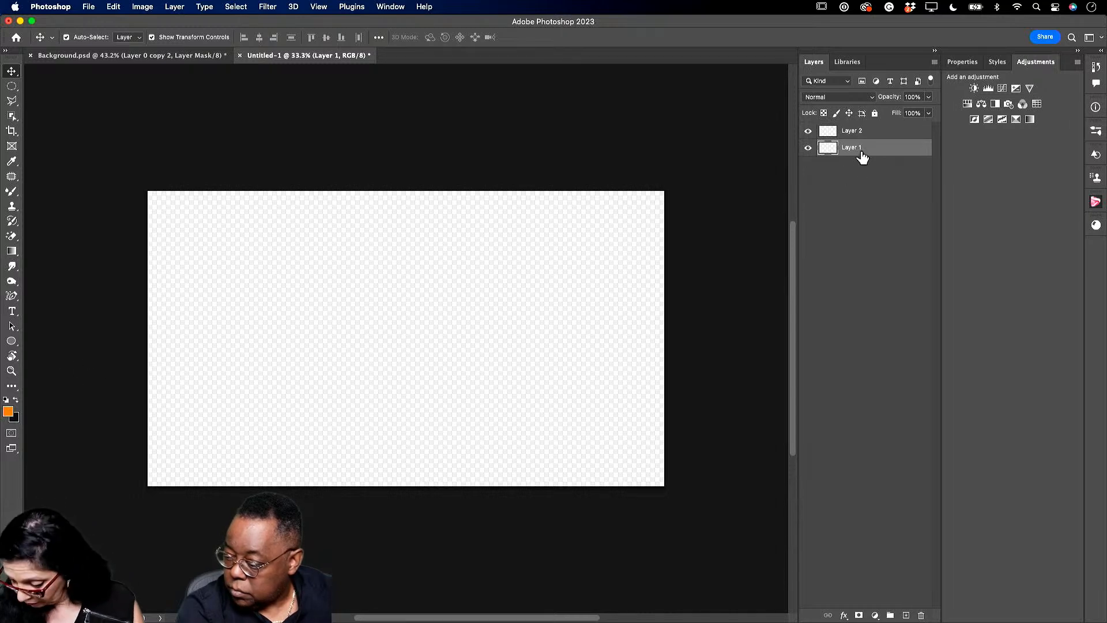
{"action": "key", "text": "d"}
{"action": "left_click", "coordinate": [16, 399]}
{"action": "left_click", "coordinate": [11, 252]}
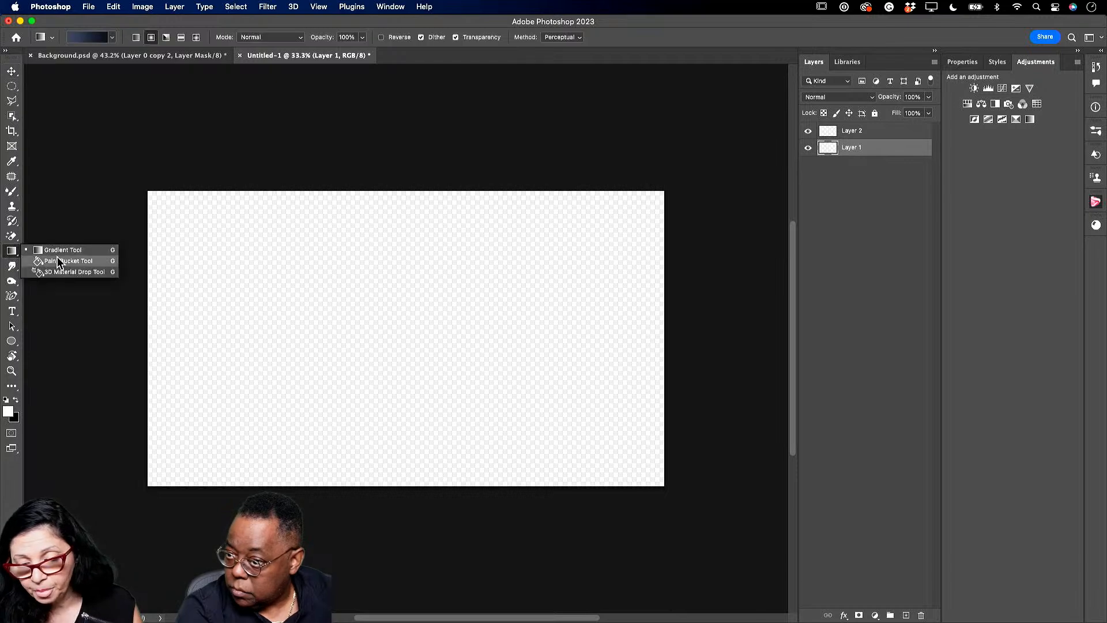
{"action": "left_click", "coordinate": [56, 260]}
{"action": "left_click", "coordinate": [388, 270]}
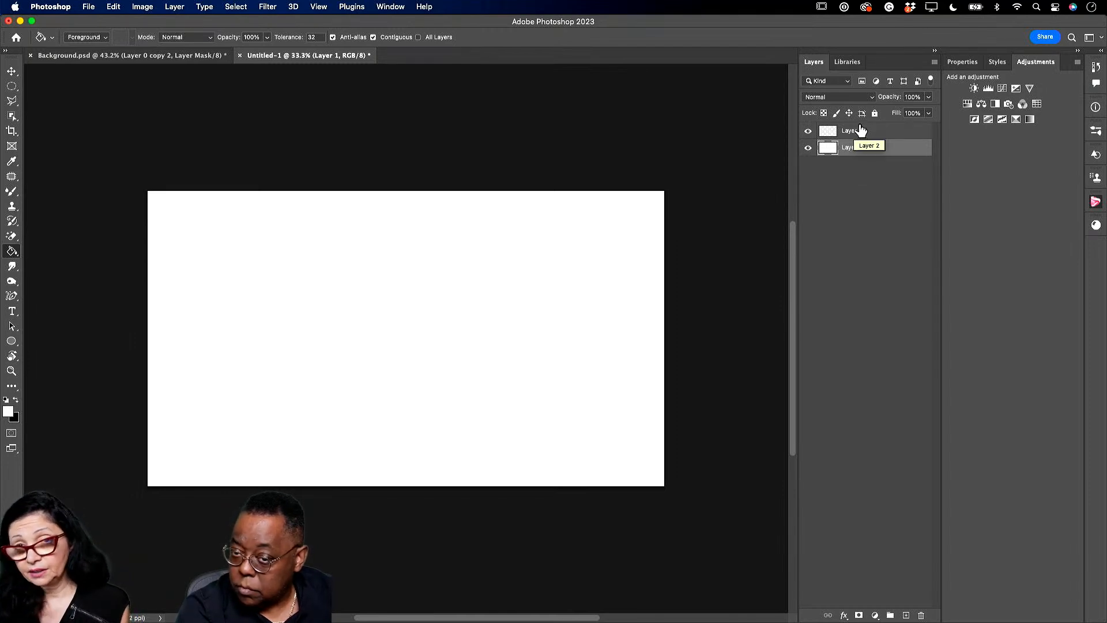
{"action": "left_click", "coordinate": [807, 149]}
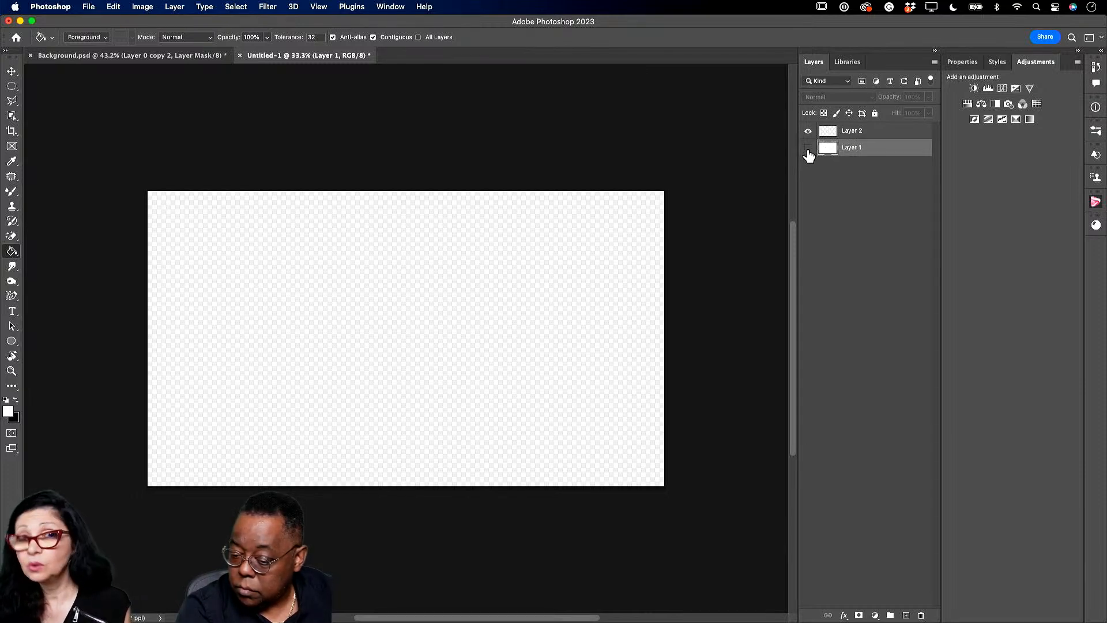
{"action": "left_click", "coordinate": [863, 132]}
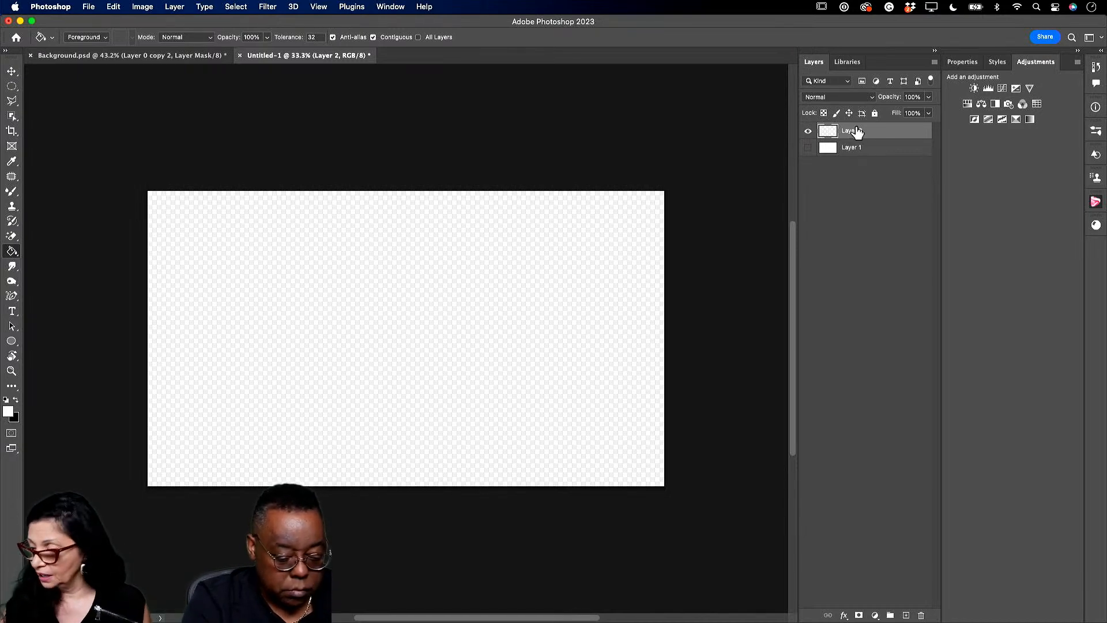
- Draw a yellow Ellipse on Layer 2 and enlarge it to 951 × 928 px, centred
{"action": "left_click", "coordinate": [13, 343]}
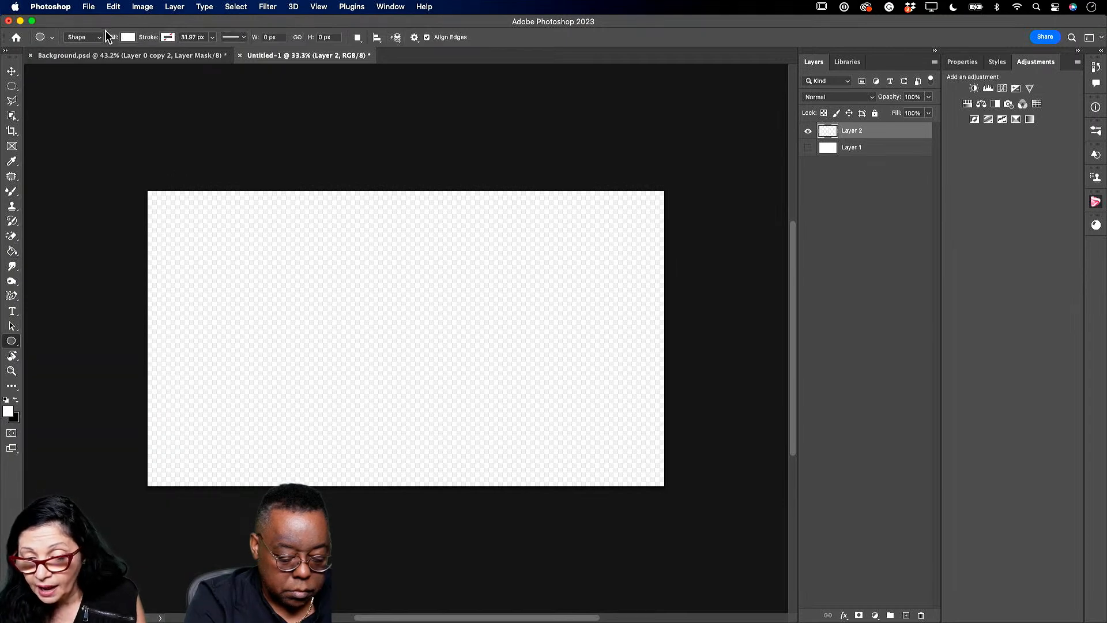
{"action": "left_click", "coordinate": [128, 39]}
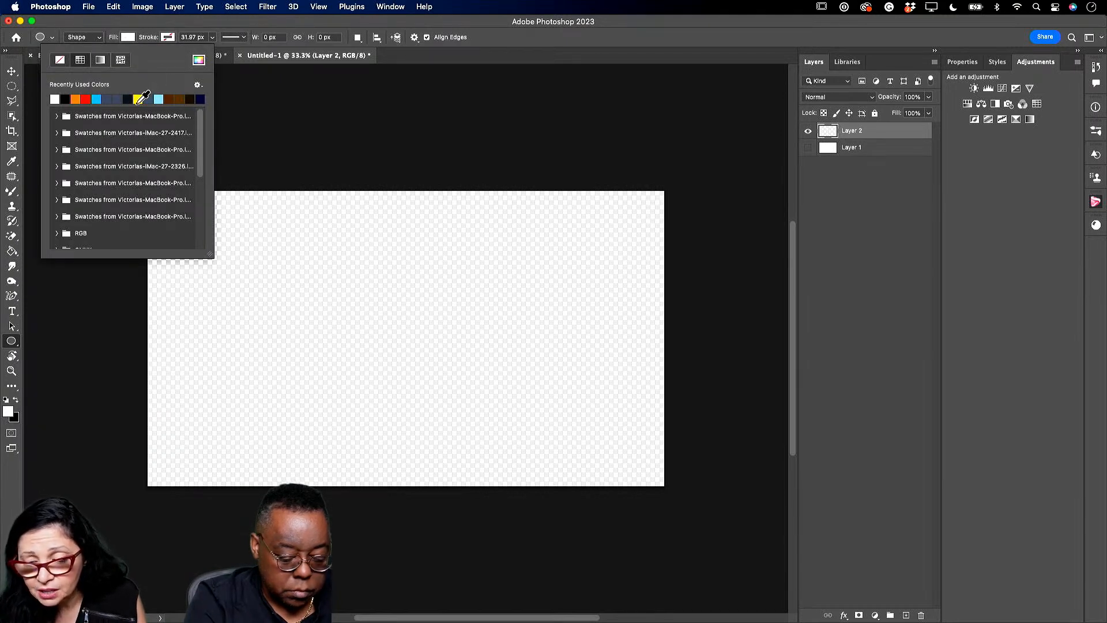
{"action": "left_click", "coordinate": [138, 98]}
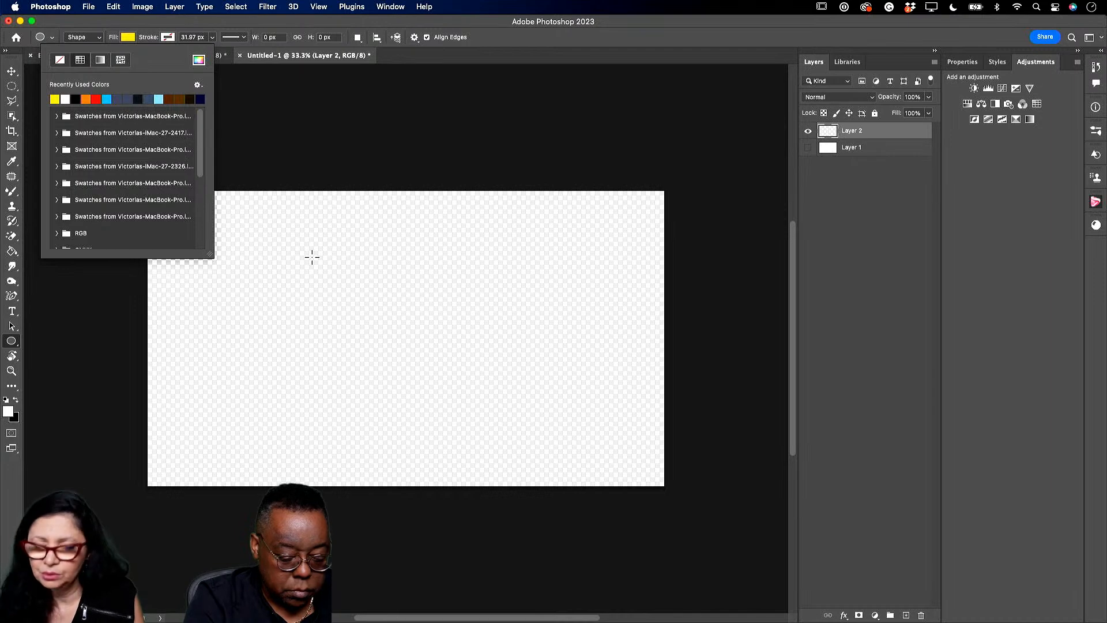
{"action": "left_click_drag", "start_coordinate": [309, 236], "coordinate": [456, 380]}
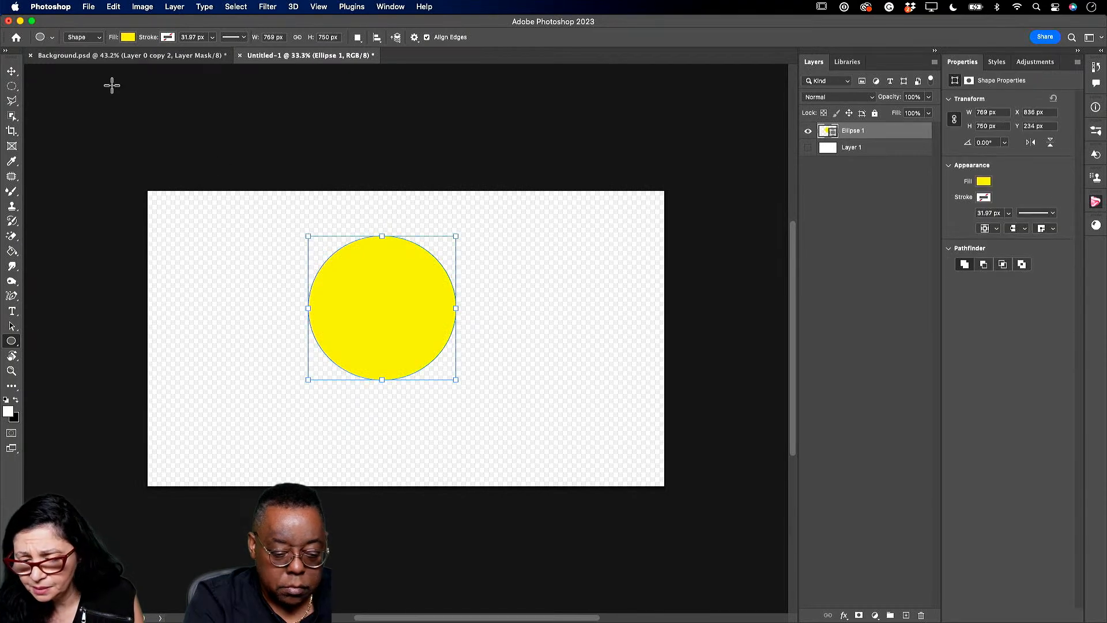
{"action": "left_click", "coordinate": [12, 71]}
{"action": "left_click_drag", "start_coordinate": [358, 260], "coordinate": [381, 304]}
{"action": "left_click_drag", "start_coordinate": [324, 266], "coordinate": [287, 231]}
{"action": "left_click_drag", "start_coordinate": [404, 344], "coordinate": [432, 356]}
{"action": "left_click", "coordinate": [584, 37]}
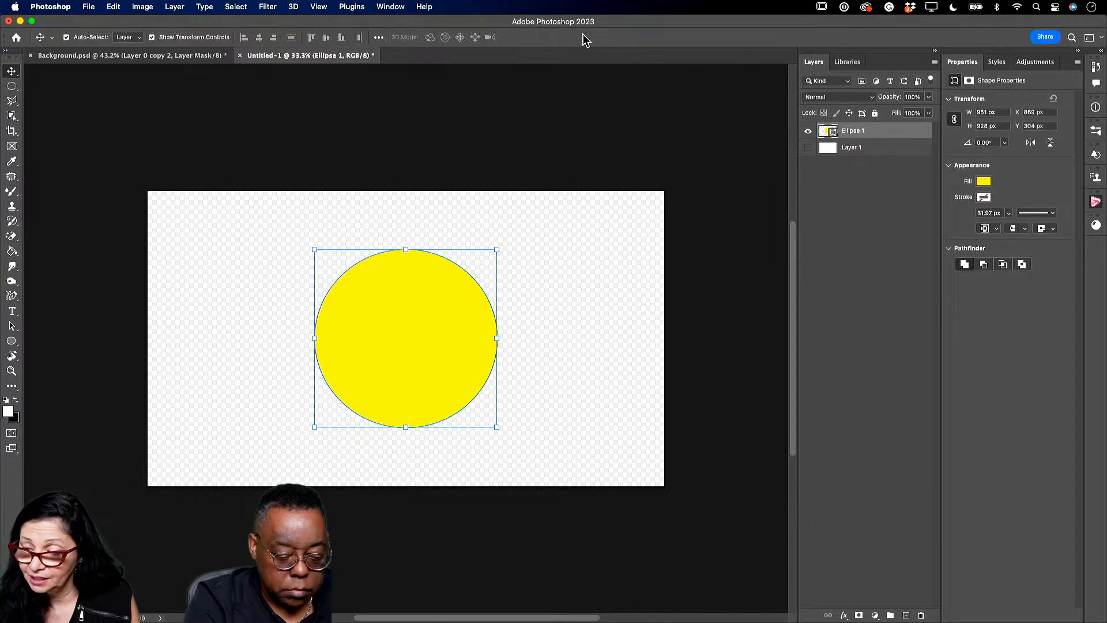
{"action": "left_click", "coordinate": [114, 8]}
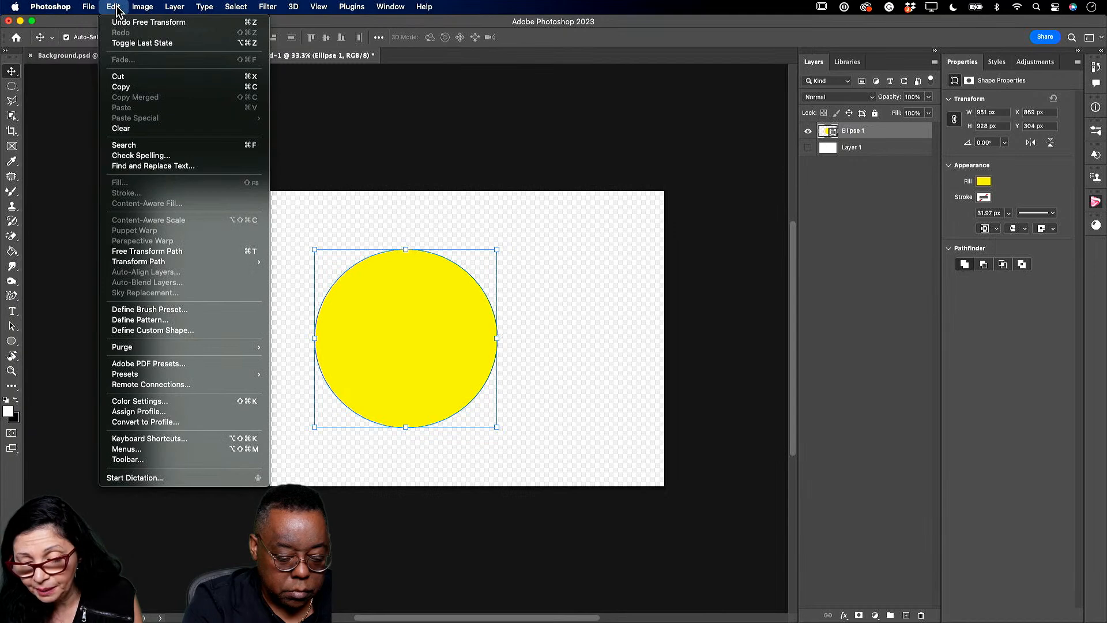
- Define the yellow circle document as a pattern named 'Adobe Live'
{"action": "left_click", "coordinate": [168, 322]}
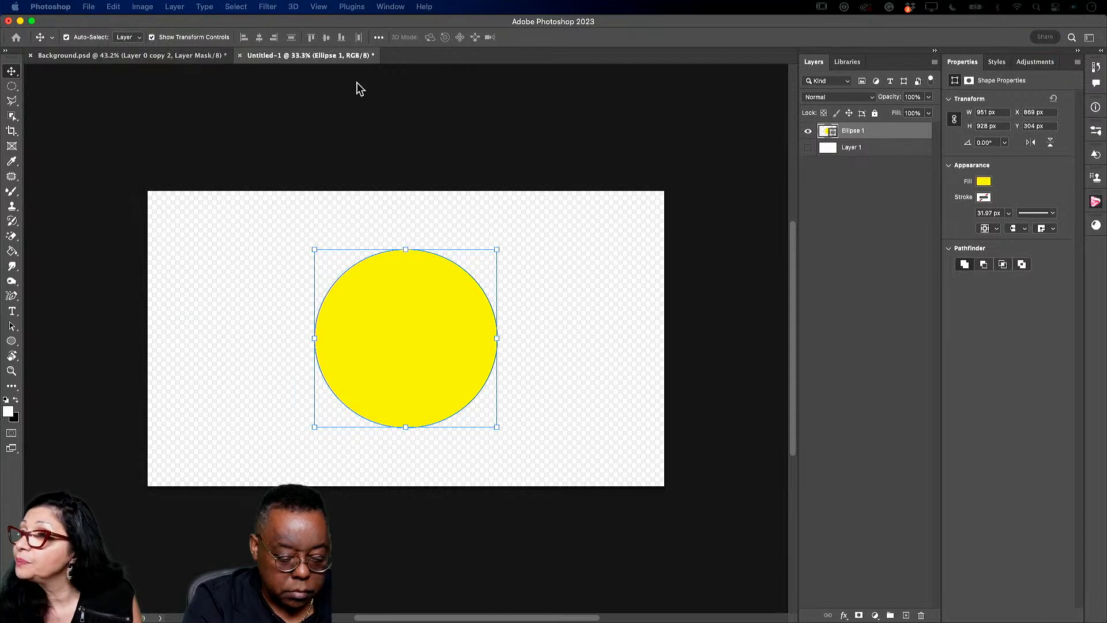
{"action": "left_click_drag", "start_coordinate": [400, 222], "coordinate": [455, 285]}
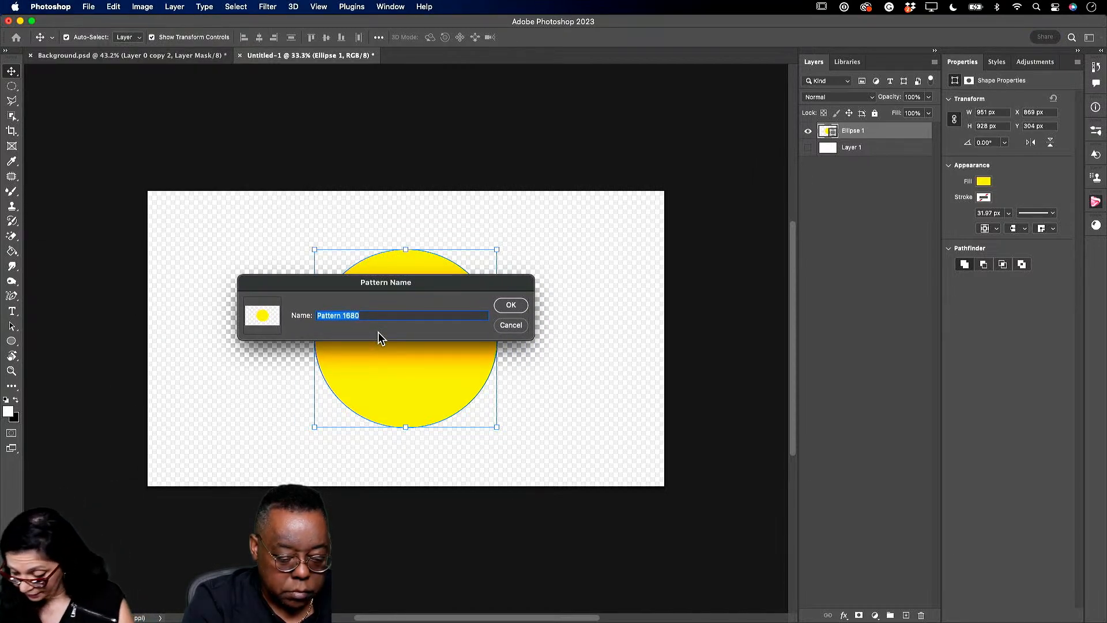
{"action": "type", "text": "Adobe Live"}
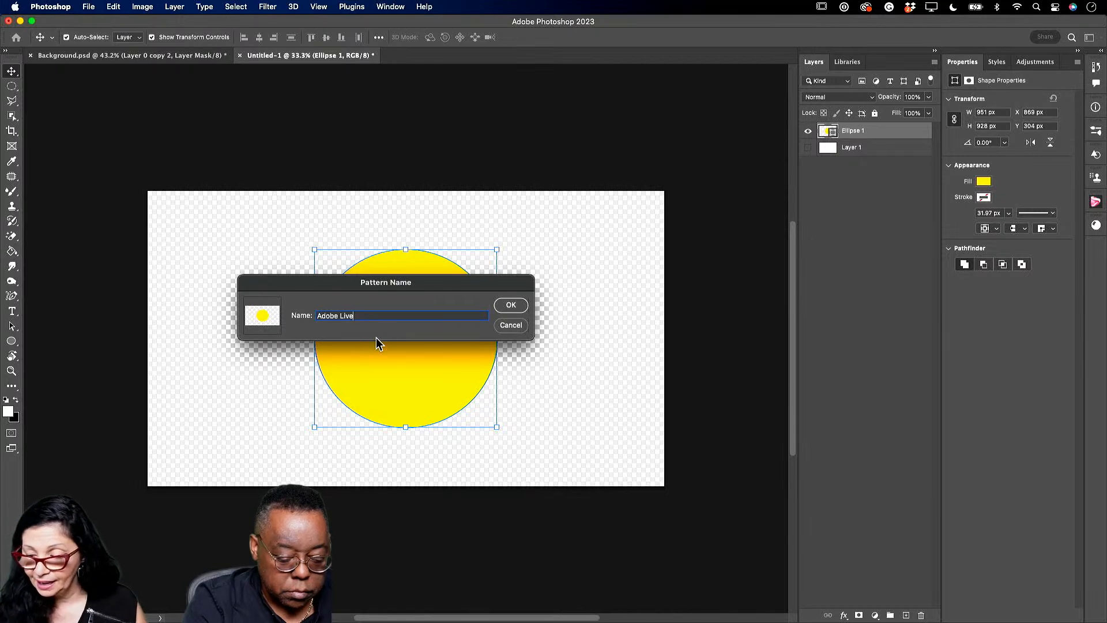
{"action": "left_click", "coordinate": [515, 309]}
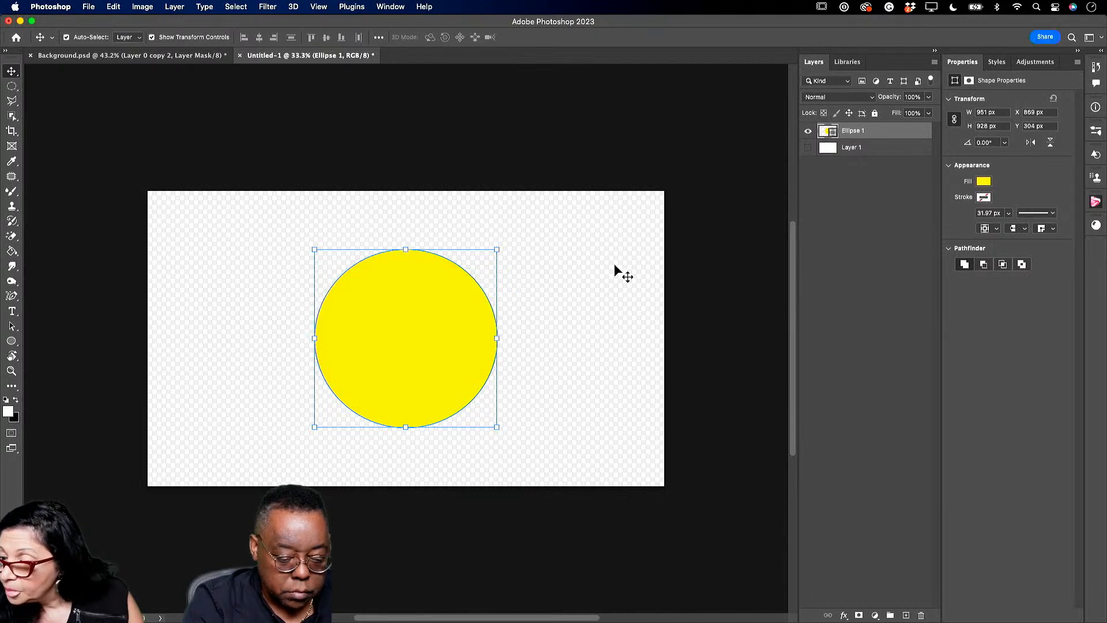
- Show the Patterns panel beside the layers list, then return to Background.psd
{"action": "left_click", "coordinate": [395, 7]}
{"action": "mouse_move", "coordinate": [412, 11]}
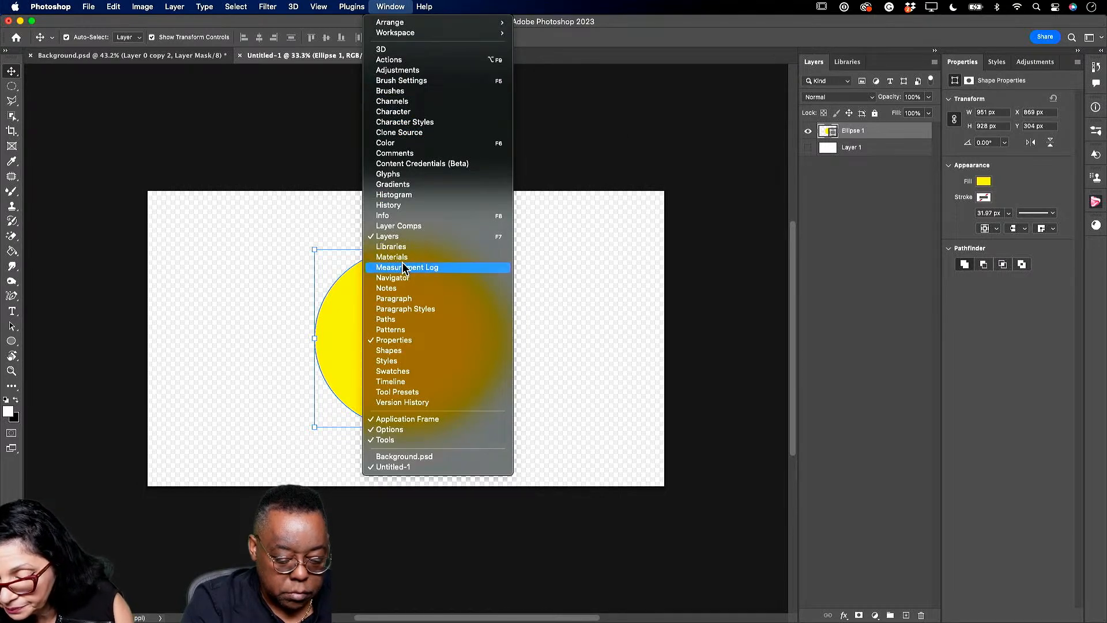
{"action": "left_click", "coordinate": [735, 294]}
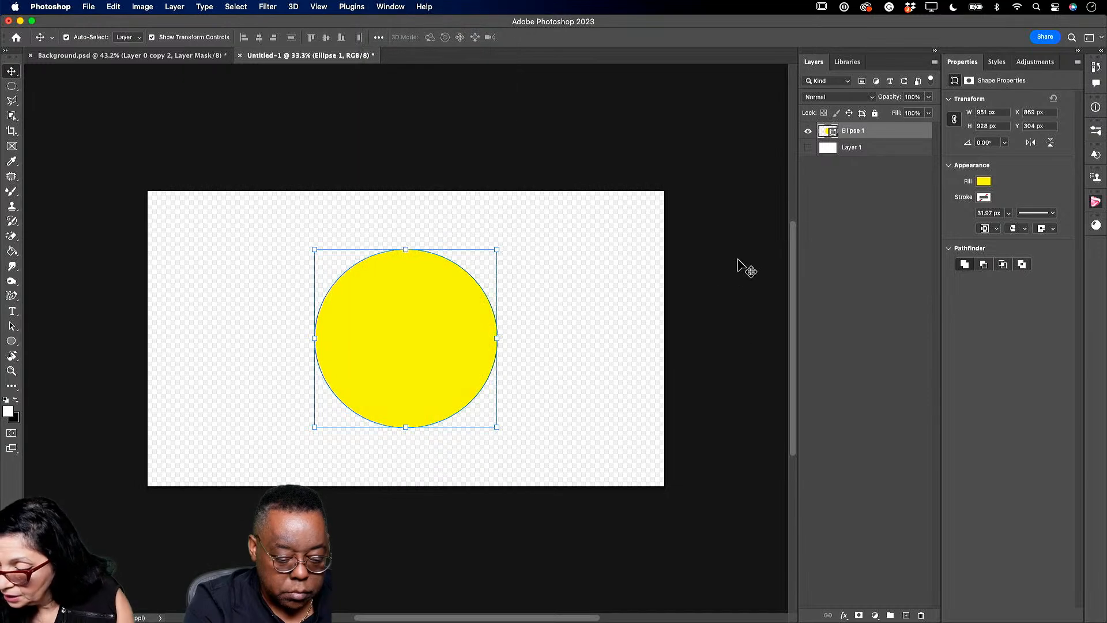
{"action": "left_click_drag", "start_coordinate": [385, 36], "coordinate": [720, 80]}
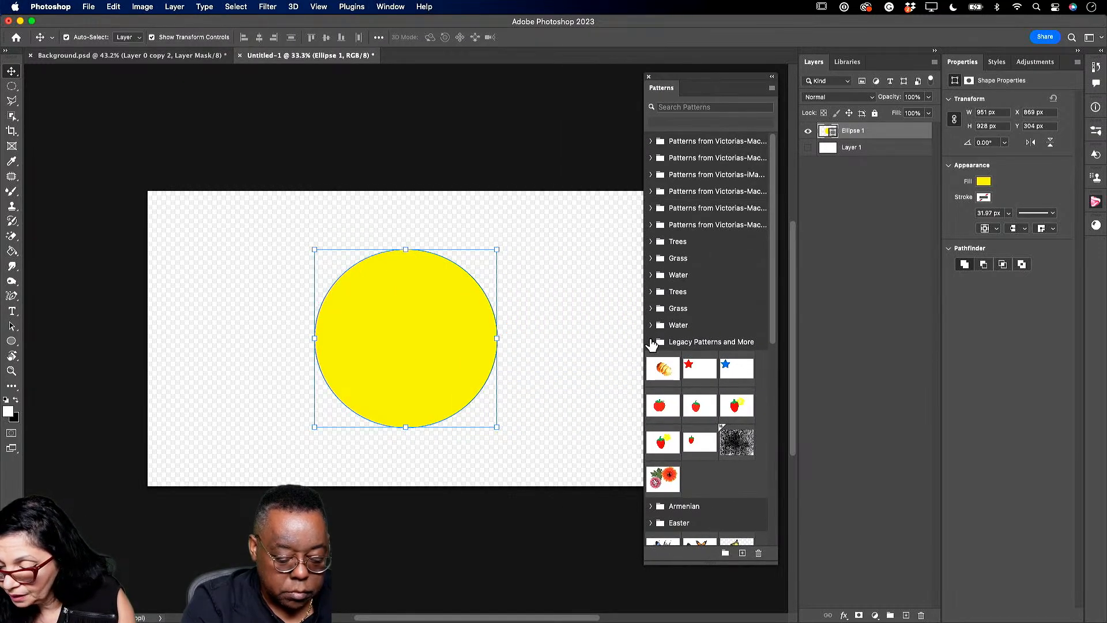
{"action": "left_click_drag", "start_coordinate": [775, 307], "coordinate": [776, 537]}
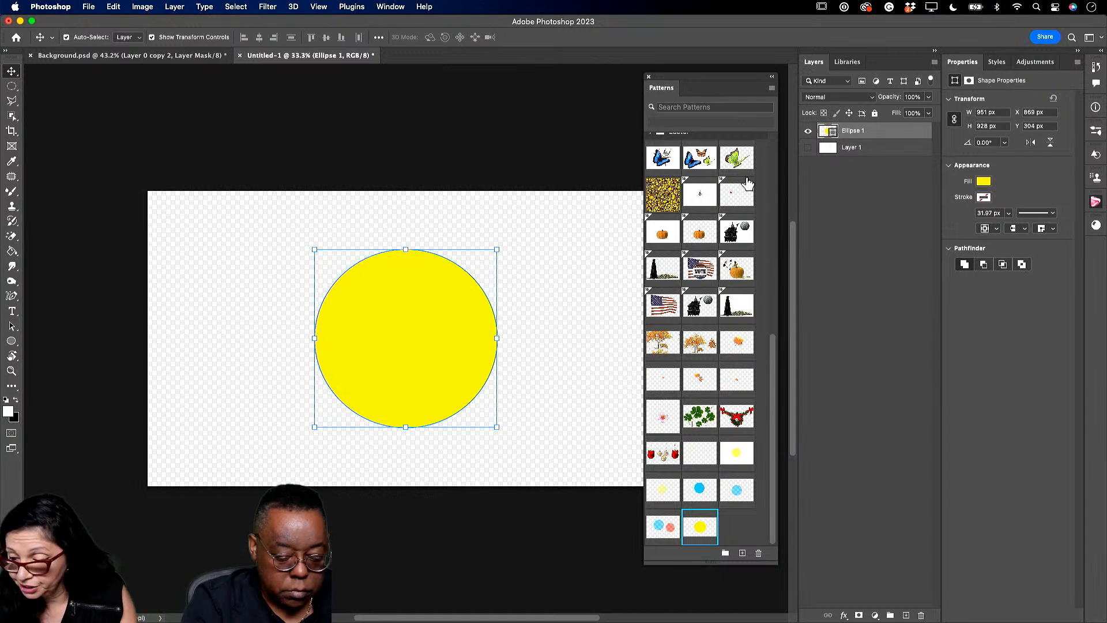
{"action": "mouse_move", "coordinate": [668, 77]}
{"action": "left_mouse_down"}
{"action": "mouse_move", "coordinate": [683, 81]}
{"action": "mouse_move", "coordinate": [675, 78]}
{"action": "left_mouse_up"}
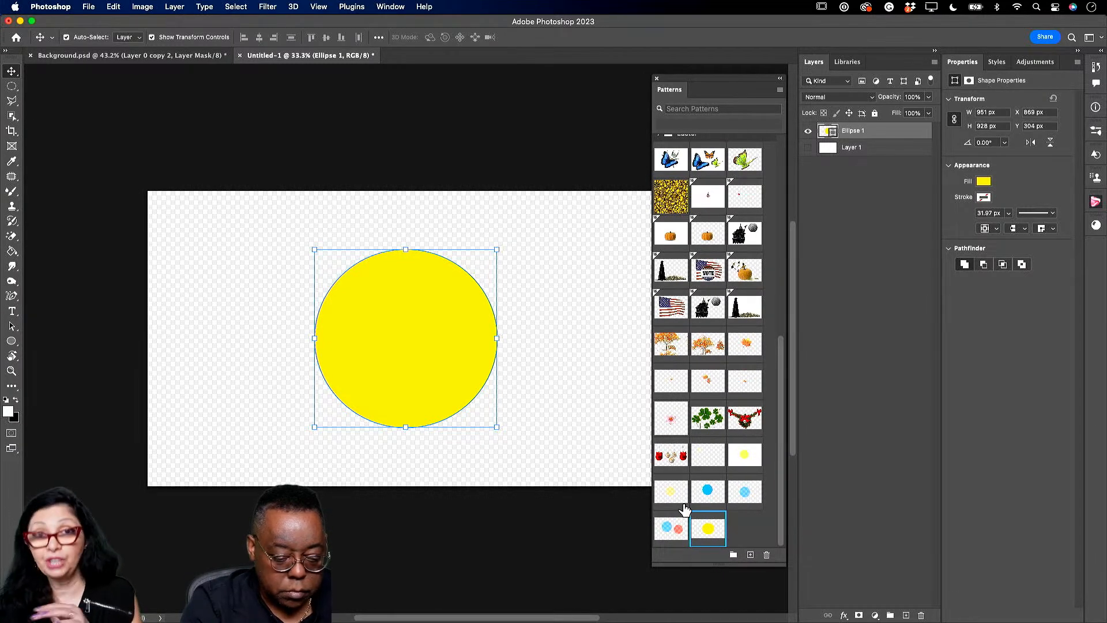
{"action": "left_click", "coordinate": [145, 55]}
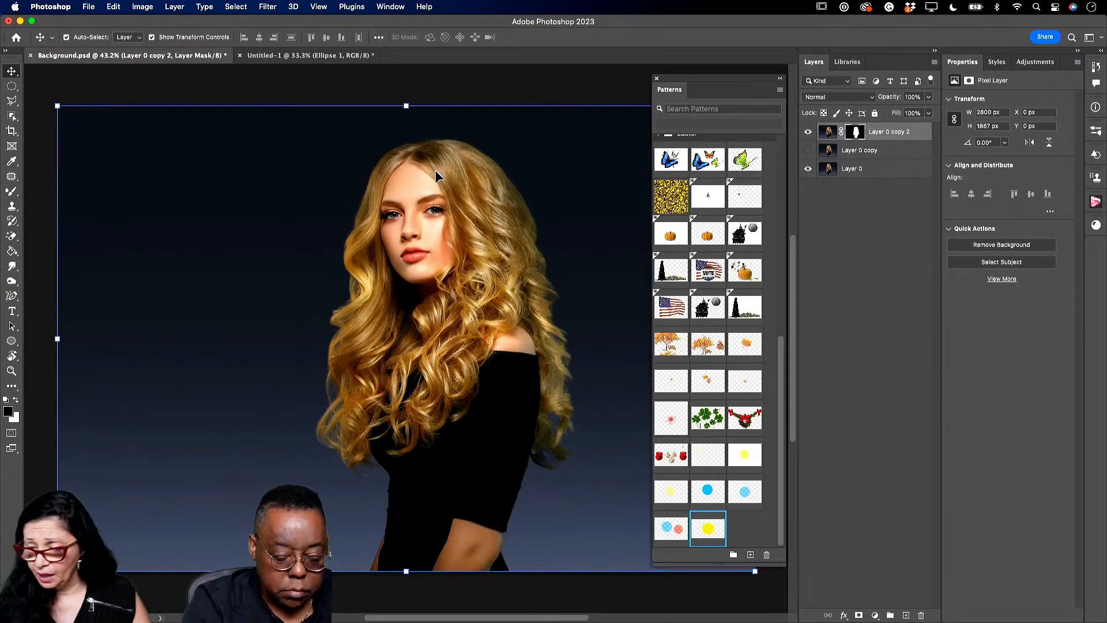
- Dock the Patterns panel with the properties panels and delete the hidden Layer 0 copy
{"action": "left_click_drag", "start_coordinate": [682, 86], "coordinate": [897, 61]}
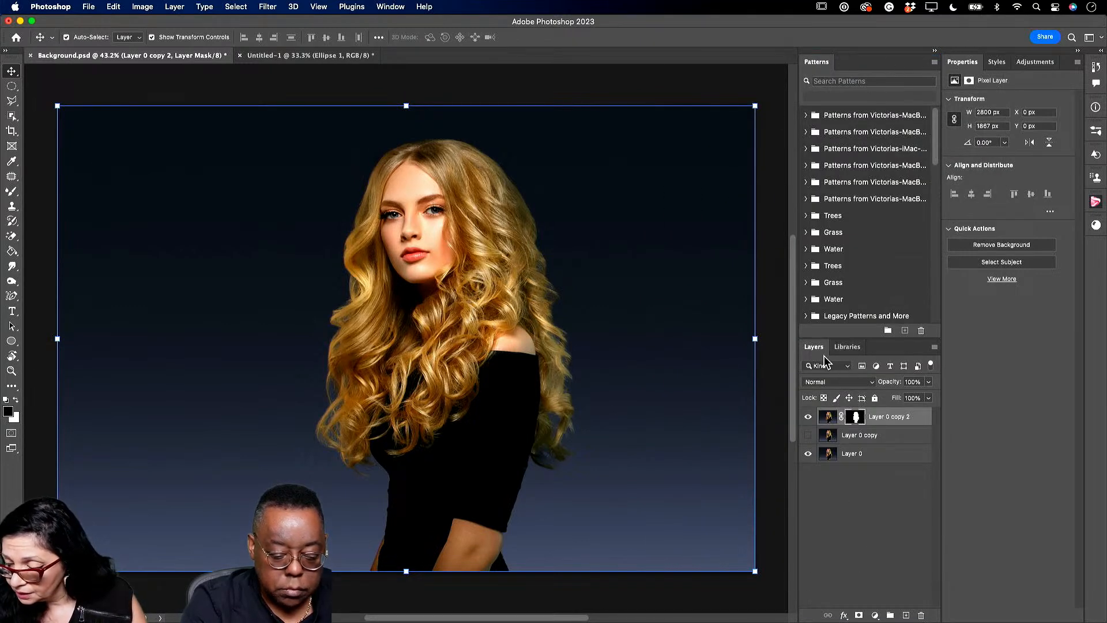
{"action": "left_click_drag", "start_coordinate": [816, 62], "coordinate": [1042, 66]}
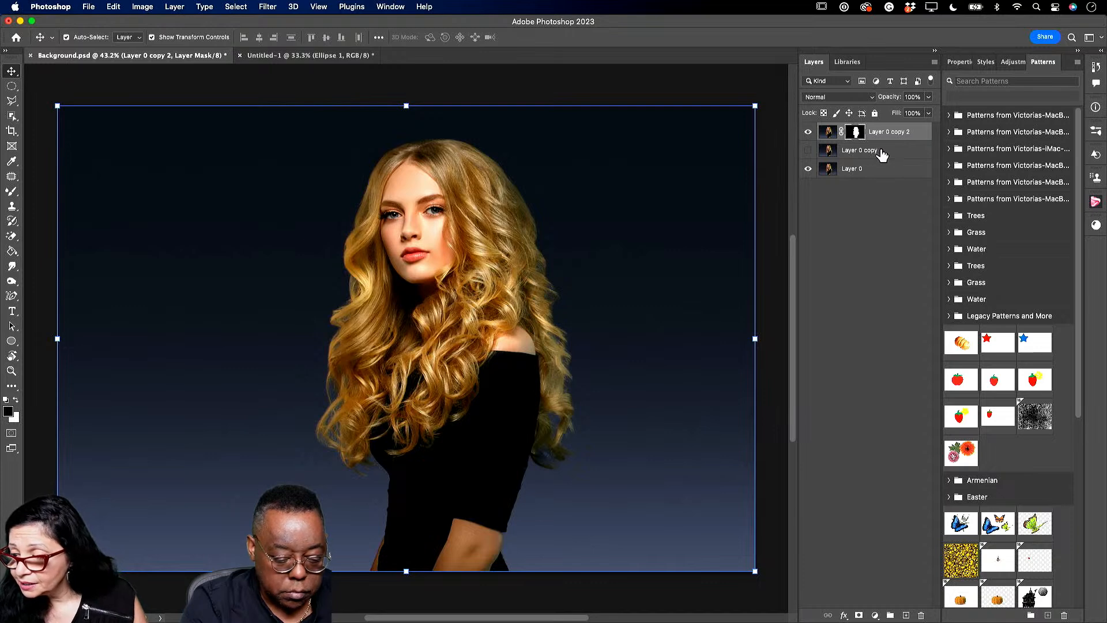
{"action": "left_click", "coordinate": [889, 153]}
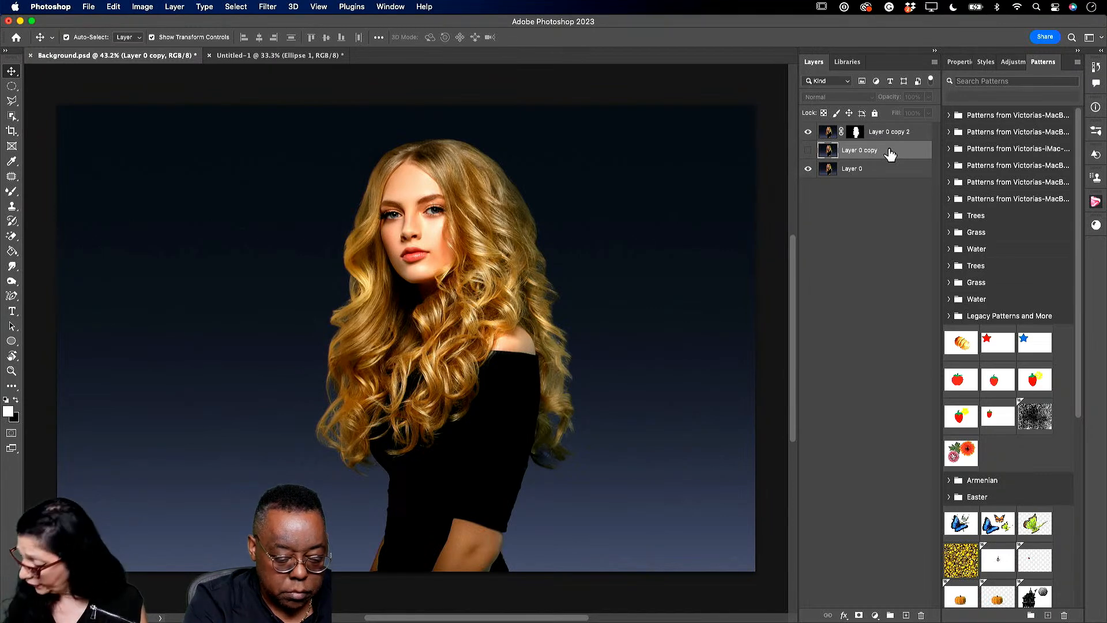
{"action": "key", "text": "Delete"}
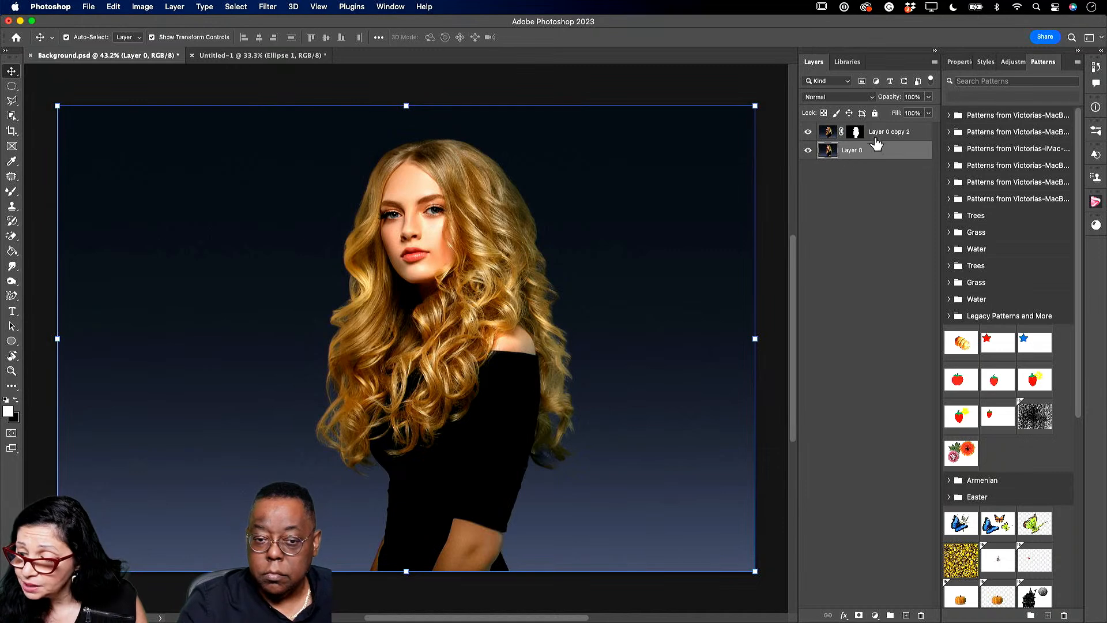
- Check the cutout by toggling Layer 0, then add a new empty Layer 1 above it
{"action": "left_click", "coordinate": [808, 150]}
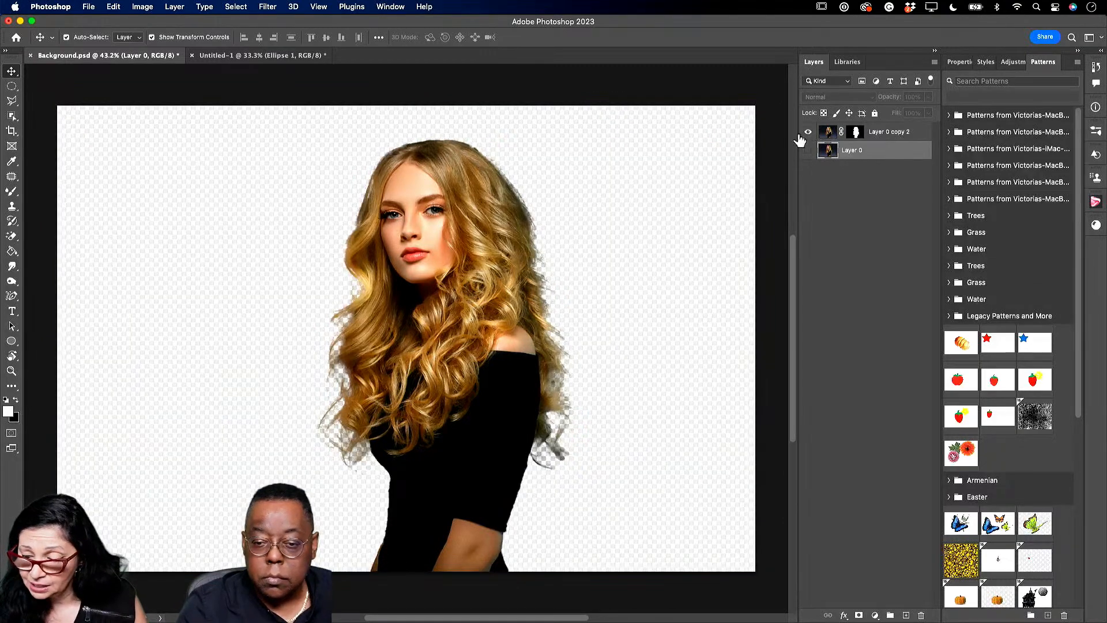
{"action": "left_click", "coordinate": [809, 151]}
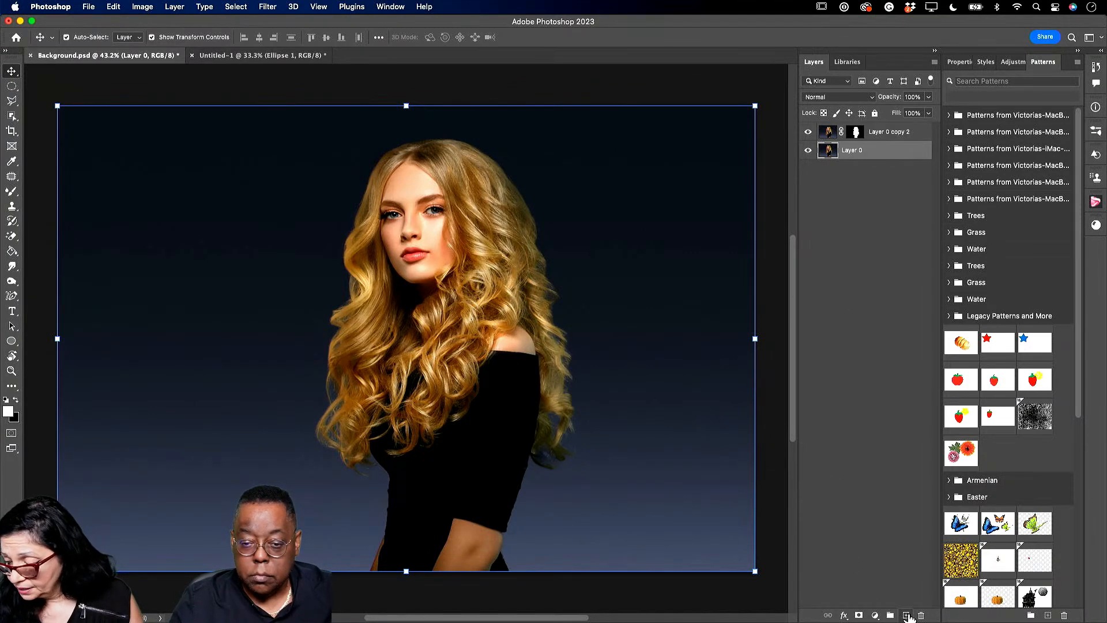
{"action": "left_click", "coordinate": [906, 615]}
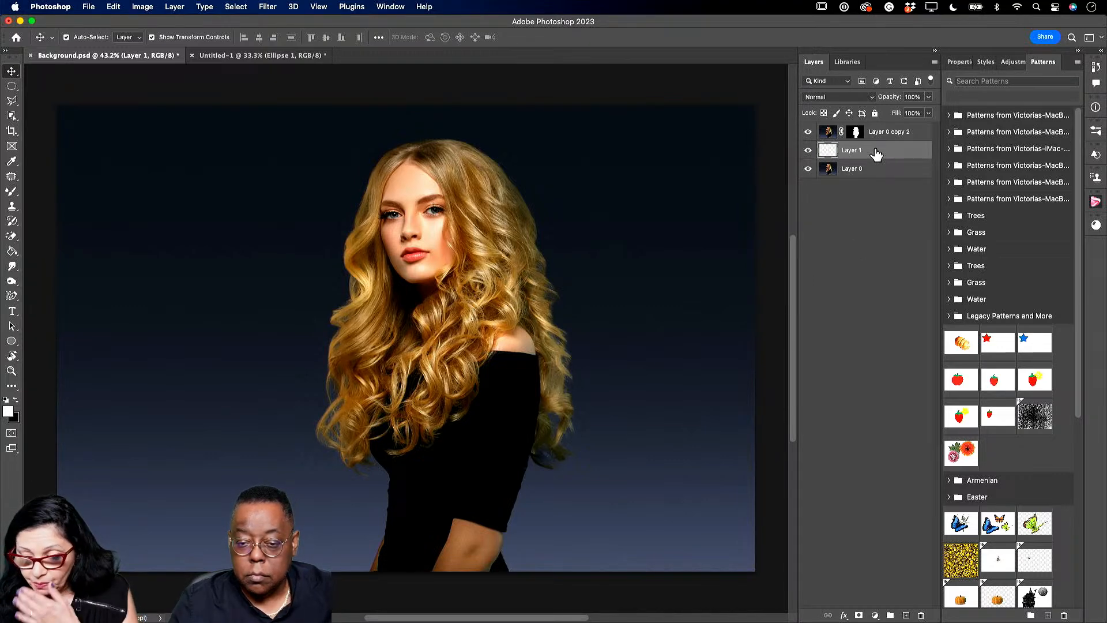
- Sample the navy background and fill Layer 1 with a bottom-to-top navy gradient
{"action": "left_click", "coordinate": [13, 163]}
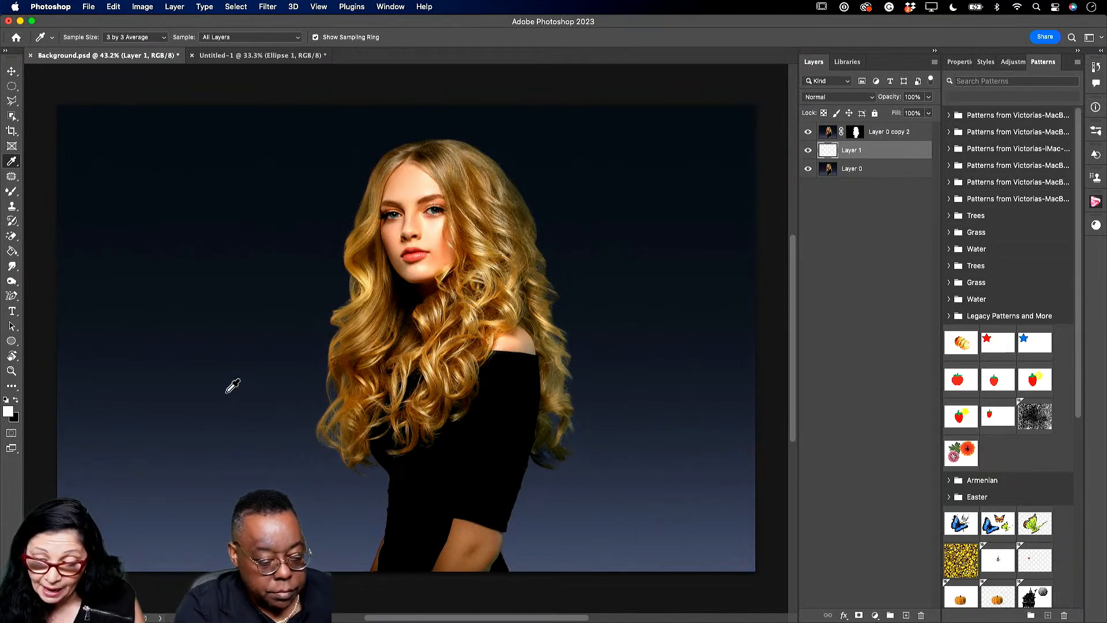
{"action": "left_click", "coordinate": [262, 353]}
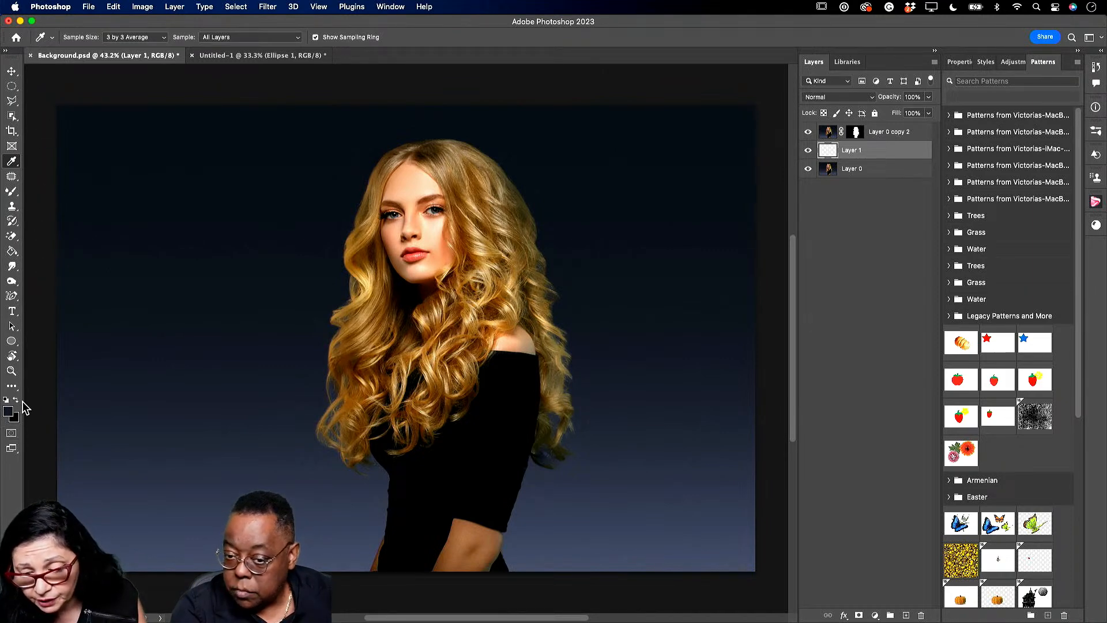
{"action": "left_click_drag", "start_coordinate": [11, 251], "coordinate": [48, 249]}
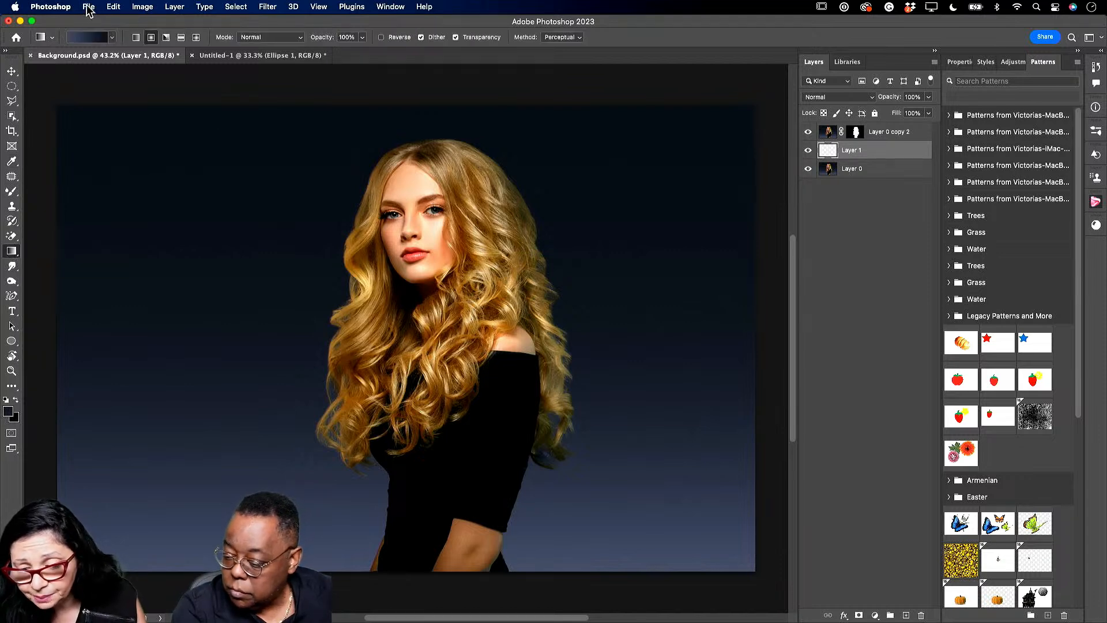
{"action": "left_click", "coordinate": [112, 39]}
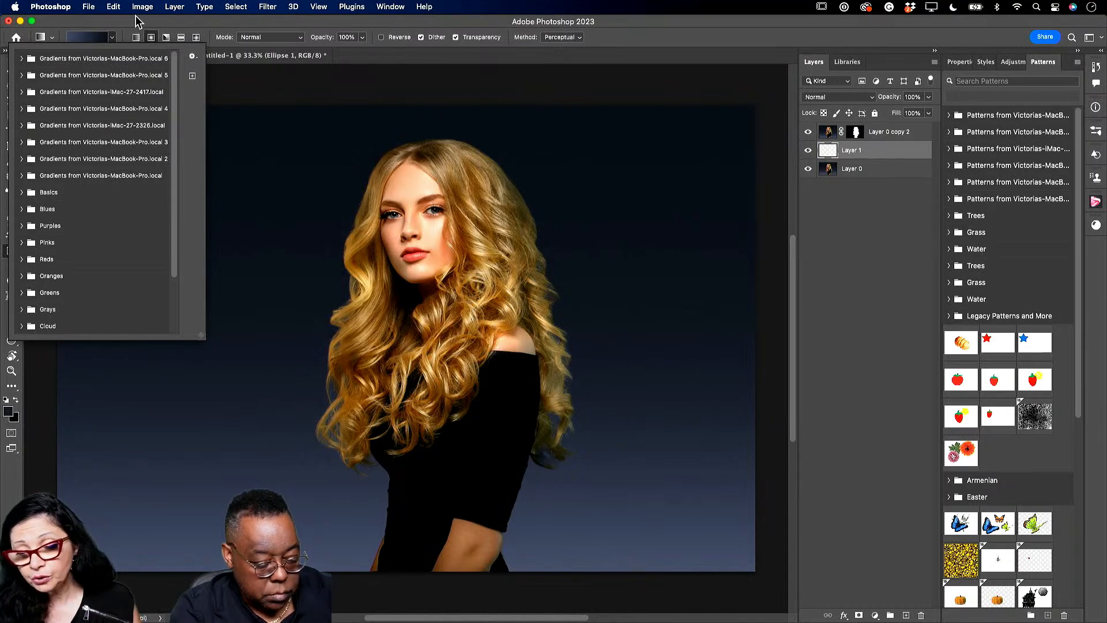
{"action": "left_click", "coordinate": [111, 39]}
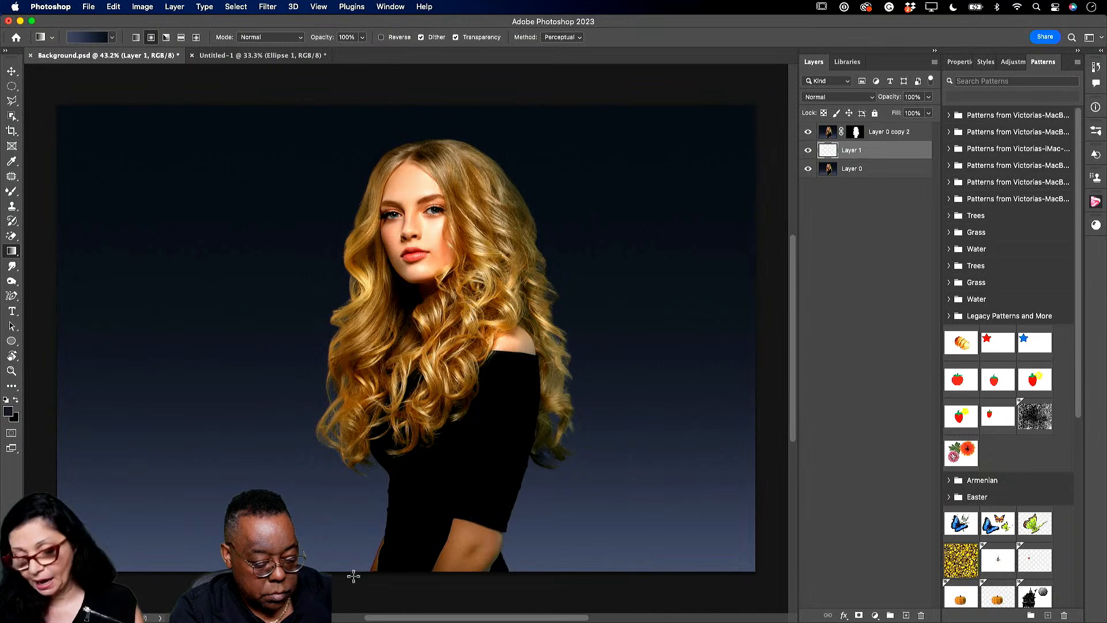
{"action": "left_click_drag", "start_coordinate": [343, 576], "coordinate": [341, 92]}
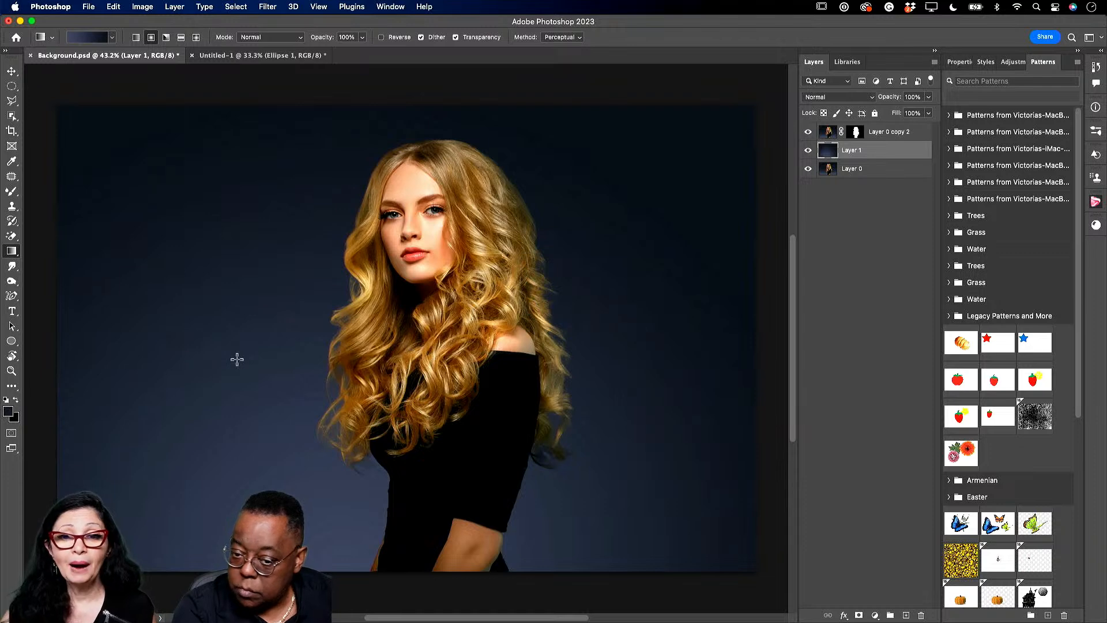
{"action": "left_click", "coordinate": [142, 7]}
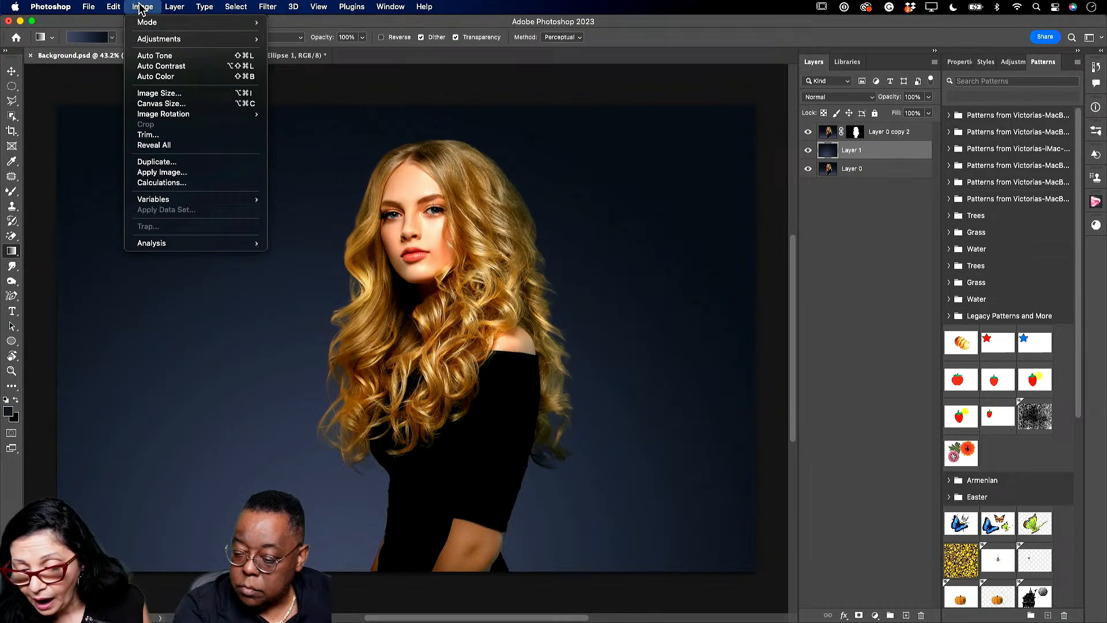
{"action": "mouse_move", "coordinate": [116, 9]}
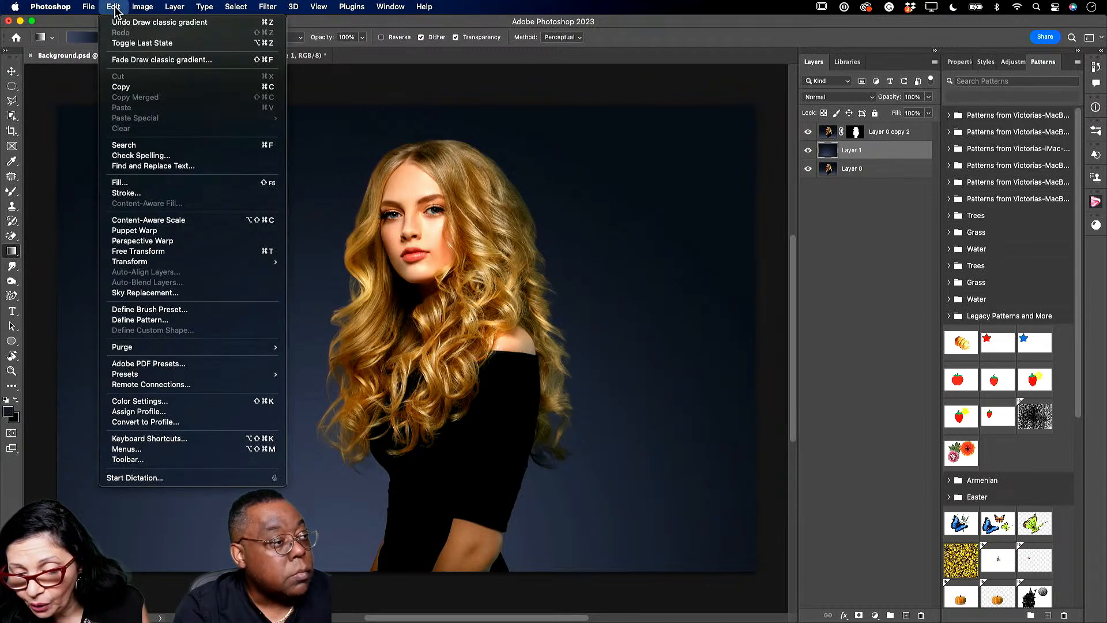
- Fill Layer 1 with the yellow Adobe Live pattern using the Random Fill script
{"action": "left_click", "coordinate": [140, 182]}
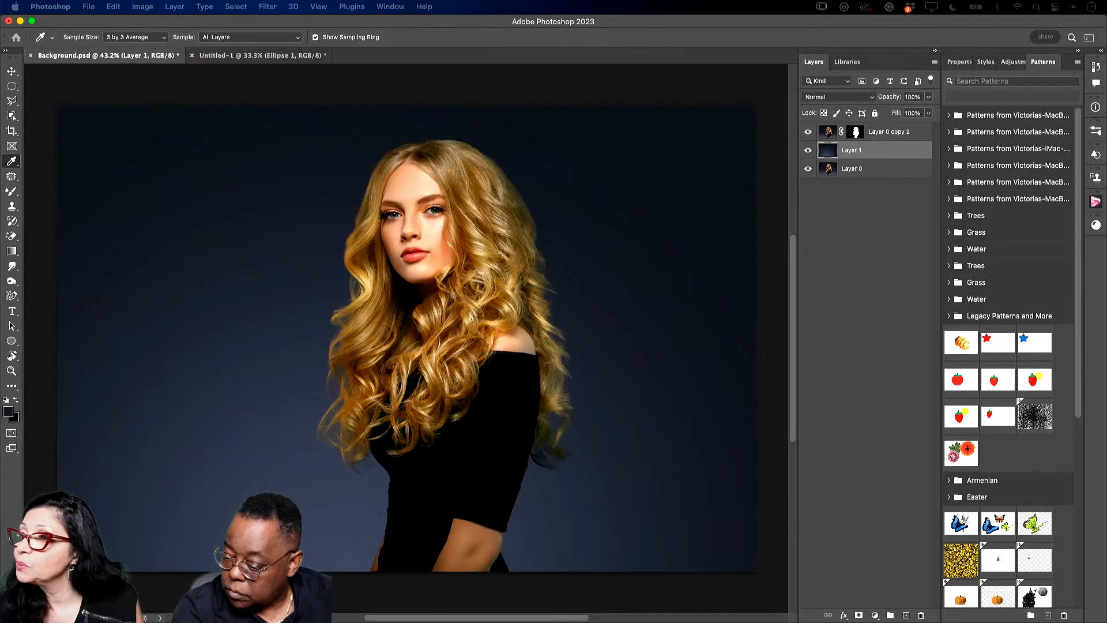
{"action": "left_click_drag", "start_coordinate": [259, 115], "coordinate": [320, 209]}
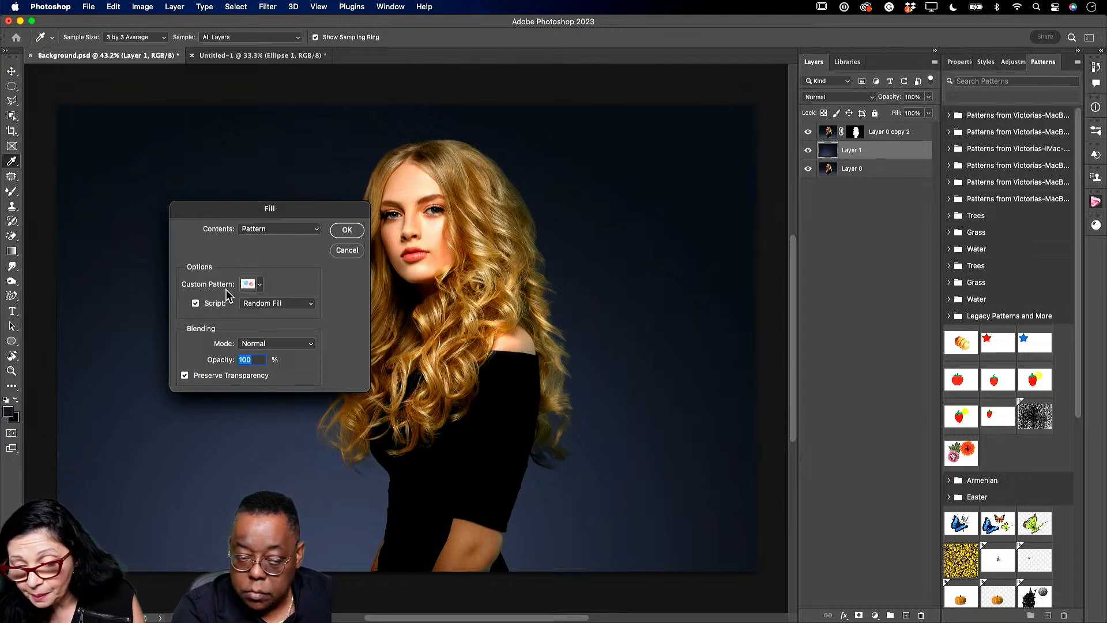
{"action": "left_click", "coordinate": [261, 285]}
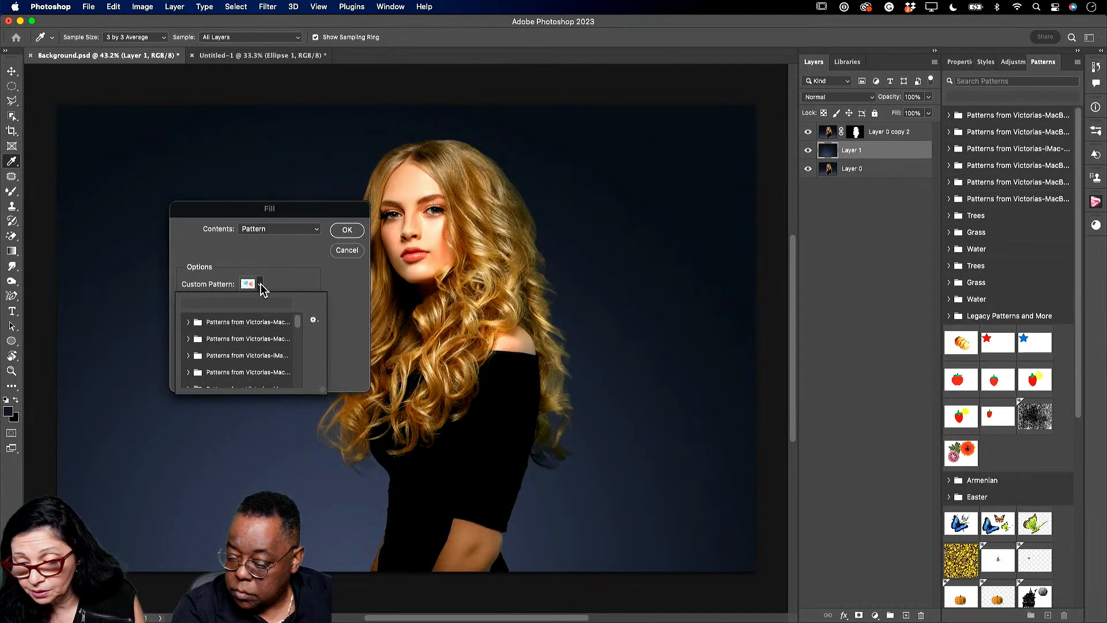
{"action": "left_click_drag", "start_coordinate": [300, 321], "coordinate": [299, 391]}
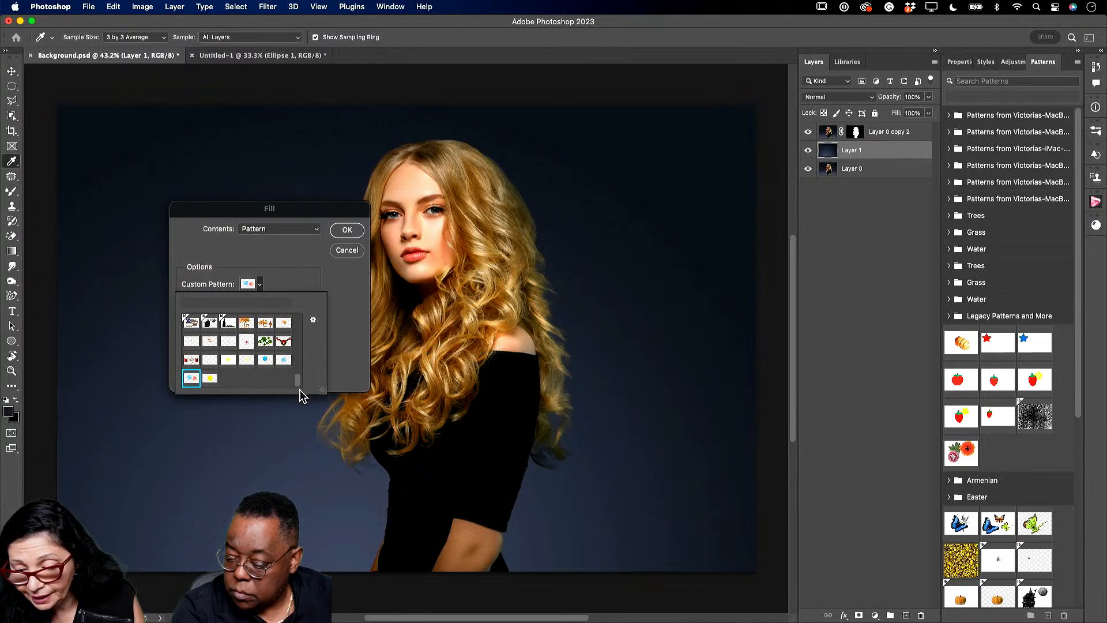
{"action": "left_click", "coordinate": [210, 379]}
{"action": "left_click", "coordinate": [339, 361]}
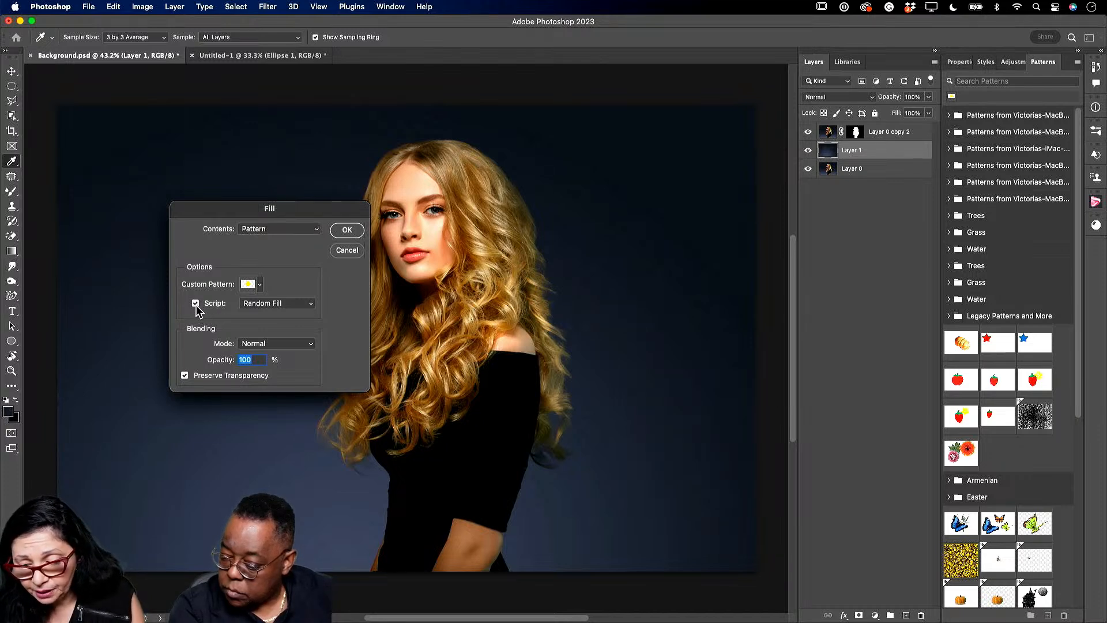
{"action": "left_click", "coordinate": [314, 306]}
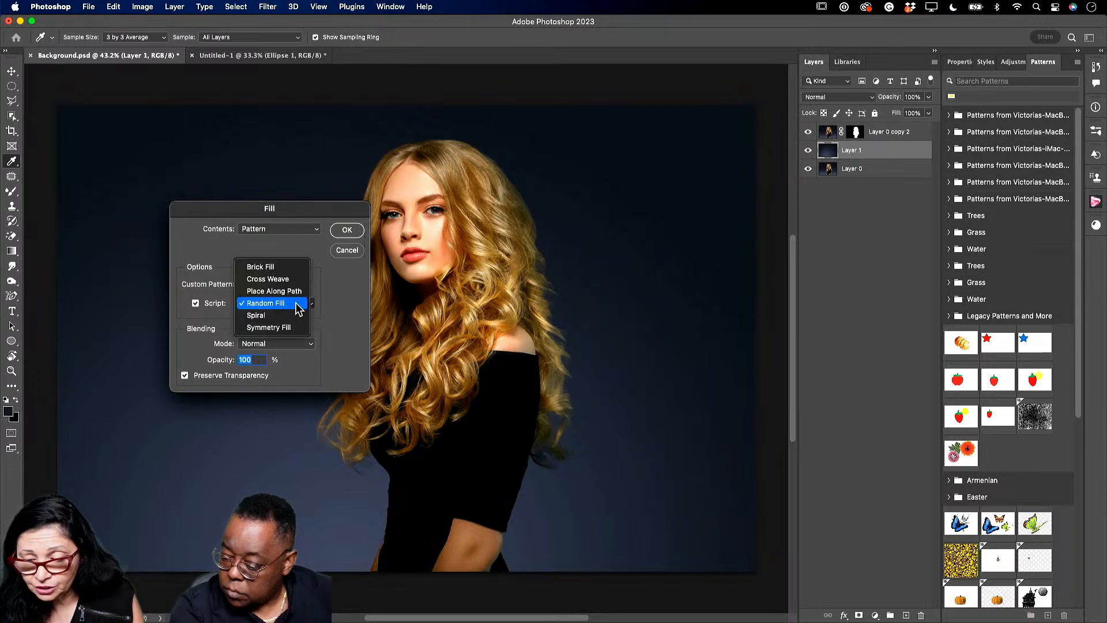
{"action": "left_click", "coordinate": [296, 306]}
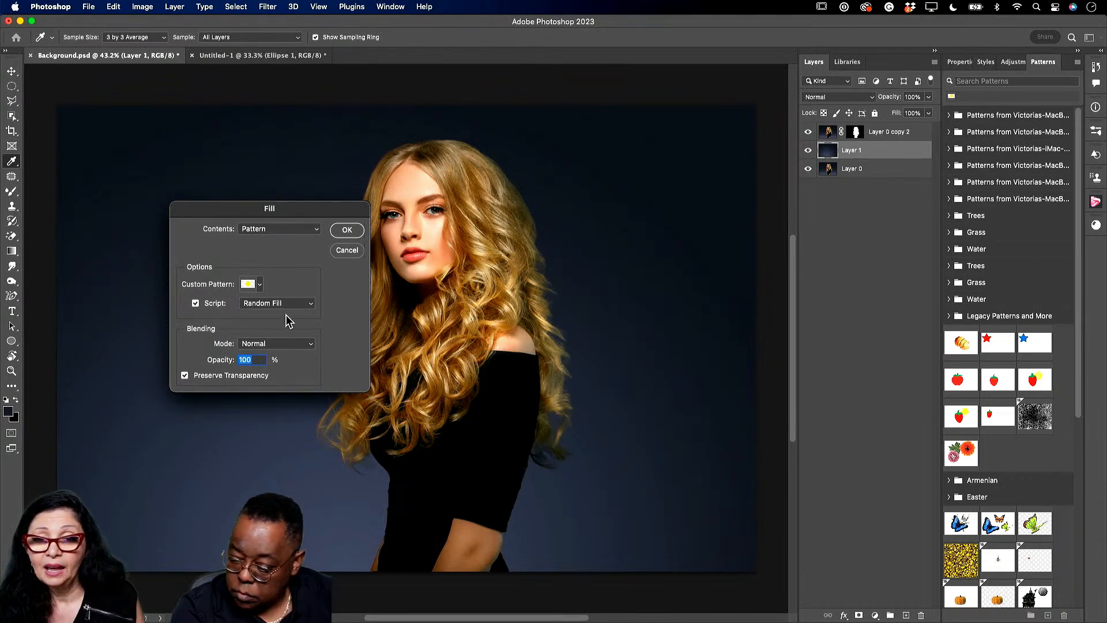
{"action": "left_click", "coordinate": [346, 231]}
{"action": "key", "text": "g"}
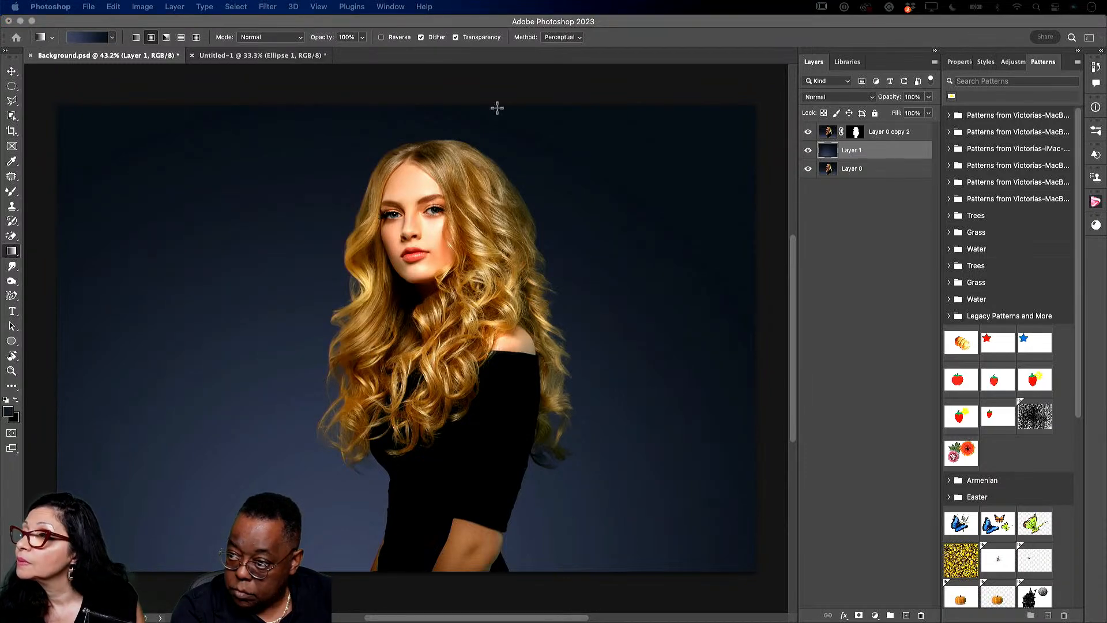
- Apply the Random Fill at density 8.8, scale factors 0.36–0.42, colour and brightness randomness 1
{"action": "left_click_drag", "start_coordinate": [338, 124], "coordinate": [488, 282]}
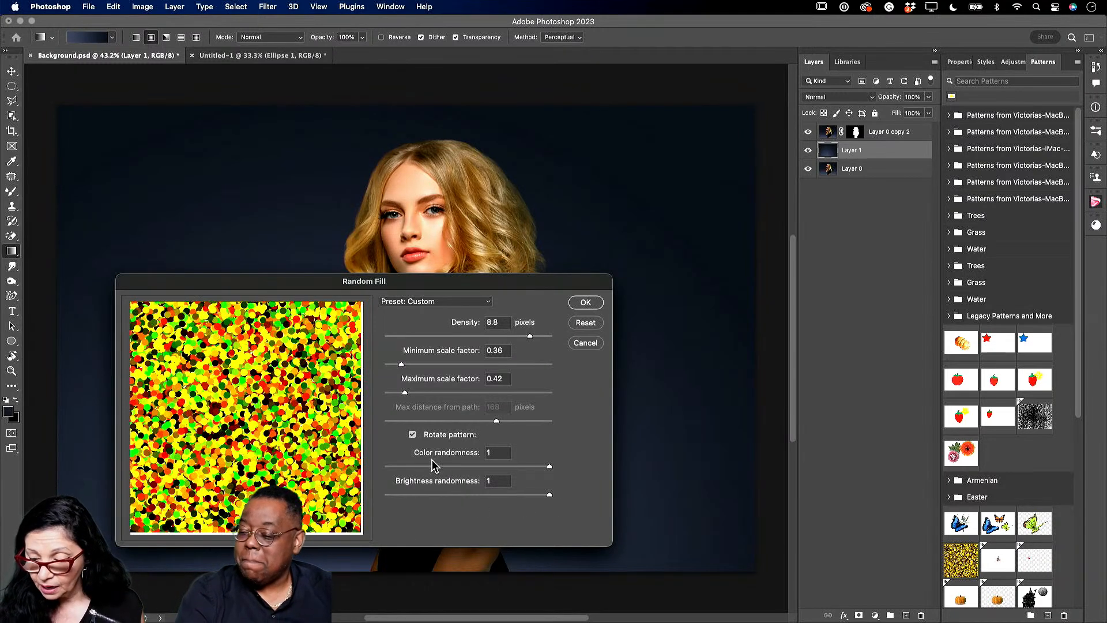
{"action": "left_click", "coordinate": [585, 303]}
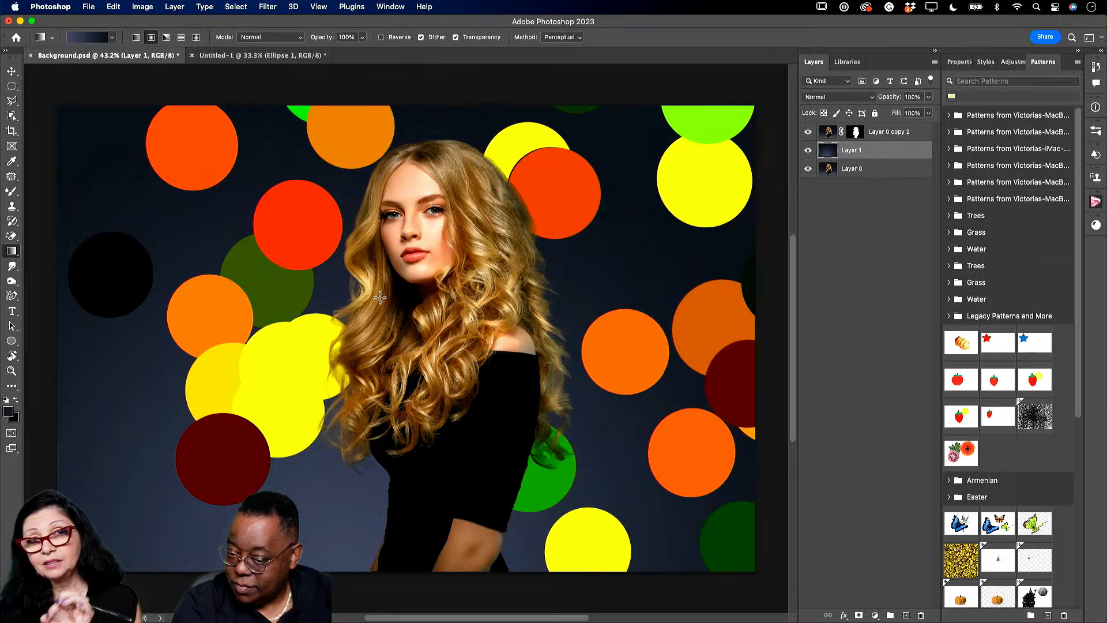
- Set Layer 1 to Overlay blending and apply a Motion Blur at 19° and 75 pixels
{"action": "left_click", "coordinate": [837, 97]}
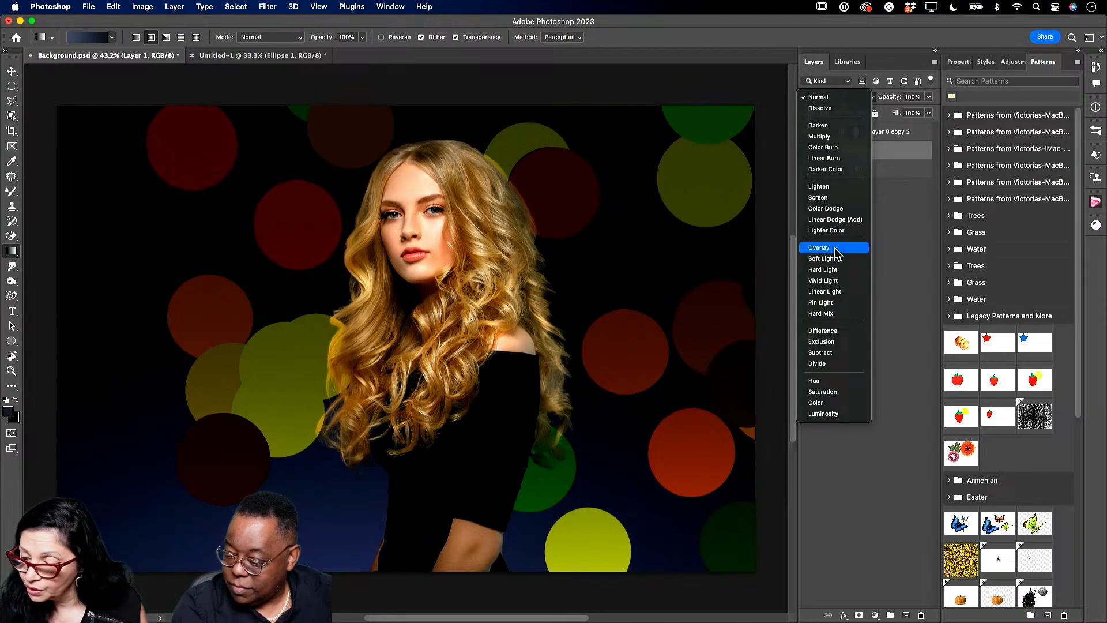
{"action": "left_click", "coordinate": [835, 252]}
{"action": "left_click", "coordinate": [268, 7]}
{"action": "mouse_move", "coordinate": [398, 158]}
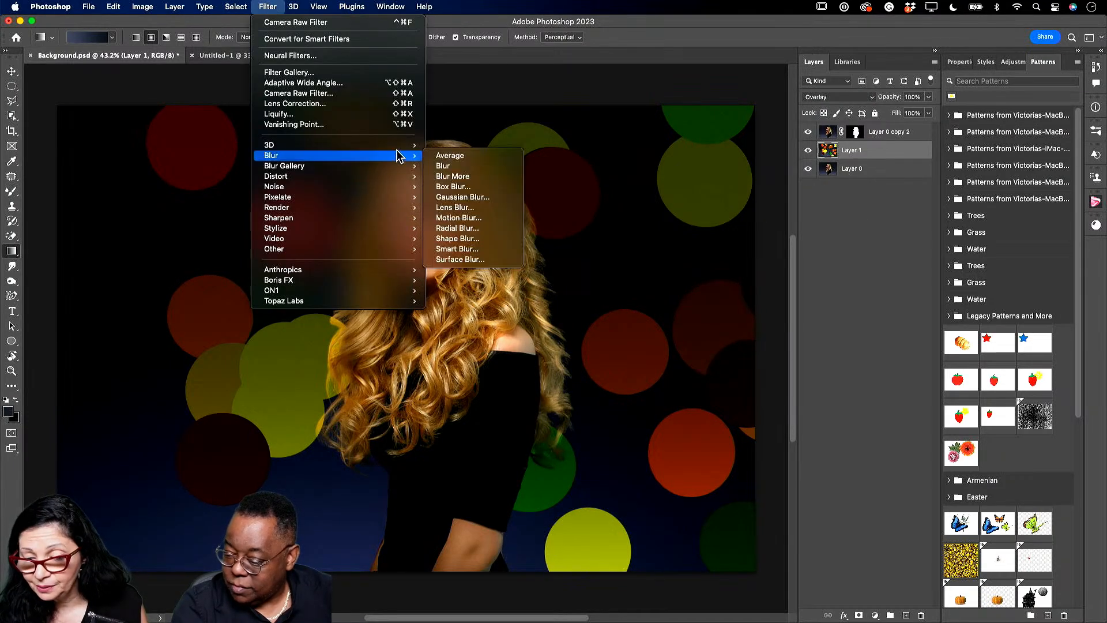
{"action": "left_click", "coordinate": [471, 218]}
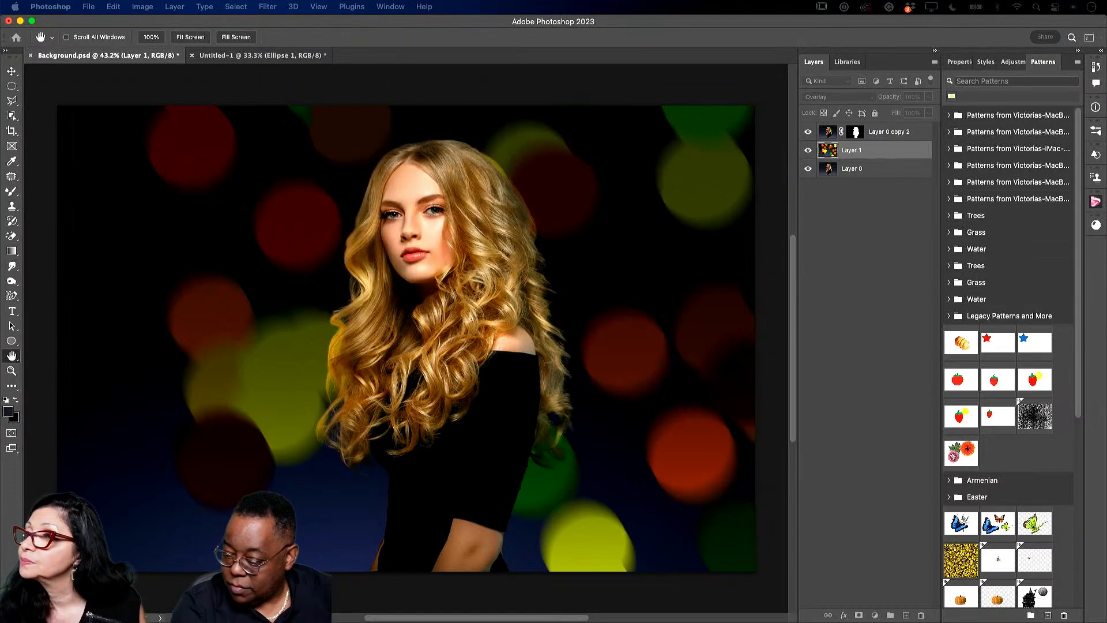
{"action": "left_click_drag", "start_coordinate": [387, 31], "coordinate": [618, 190]}
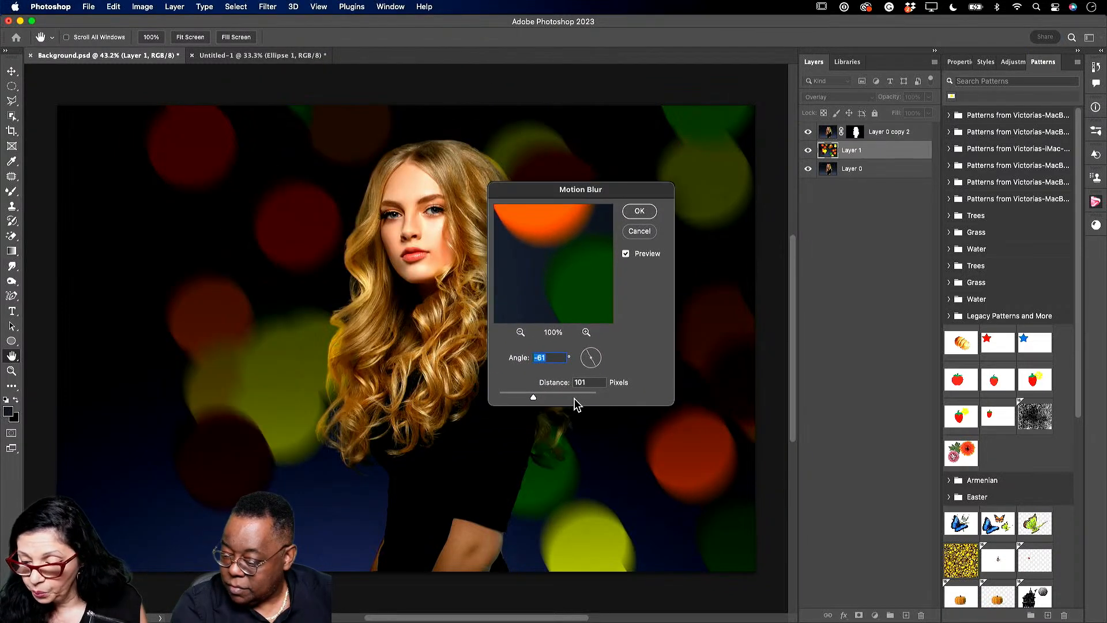
{"action": "mouse_move", "coordinate": [533, 396]}
{"action": "left_mouse_down"}
{"action": "mouse_move", "coordinate": [521, 396]}
{"action": "mouse_move", "coordinate": [559, 398]}
{"action": "mouse_move", "coordinate": [528, 398]}
{"action": "left_mouse_up"}
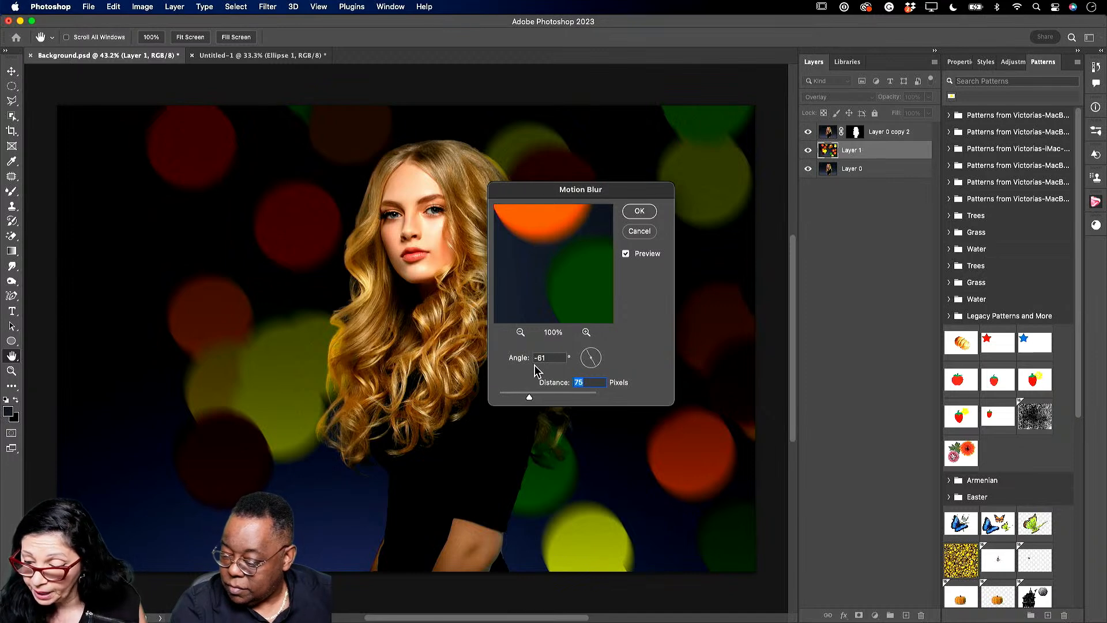
{"action": "left_click_drag", "start_coordinate": [595, 366], "coordinate": [610, 353]}
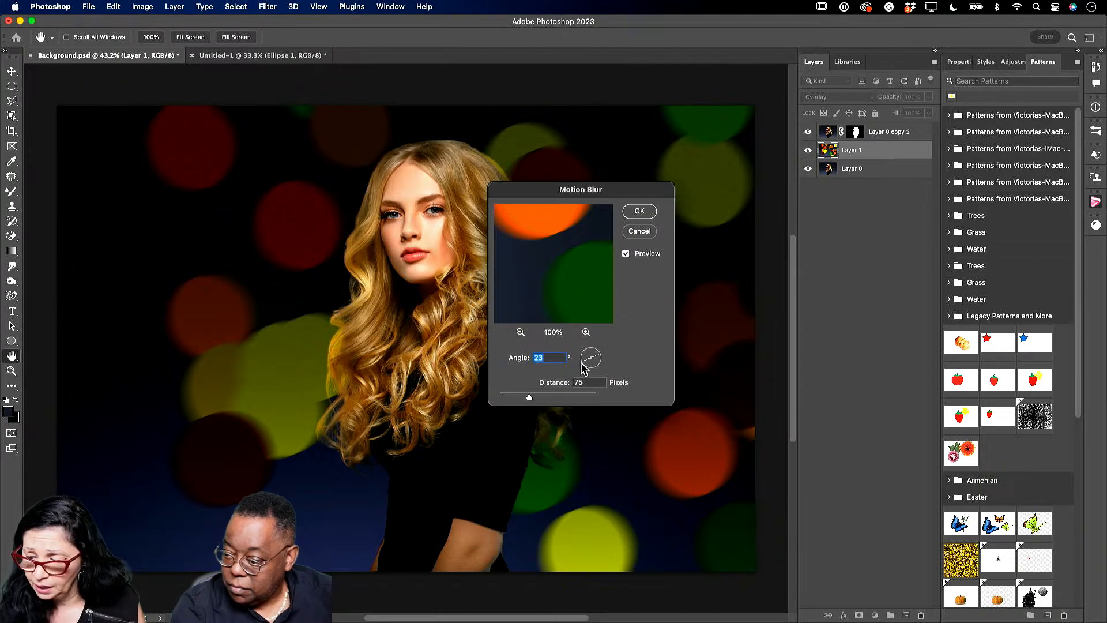
{"action": "mouse_move", "coordinate": [600, 355]}
{"action": "left_mouse_down"}
{"action": "mouse_move", "coordinate": [597, 371]}
{"action": "mouse_move", "coordinate": [602, 353]}
{"action": "left_mouse_up"}
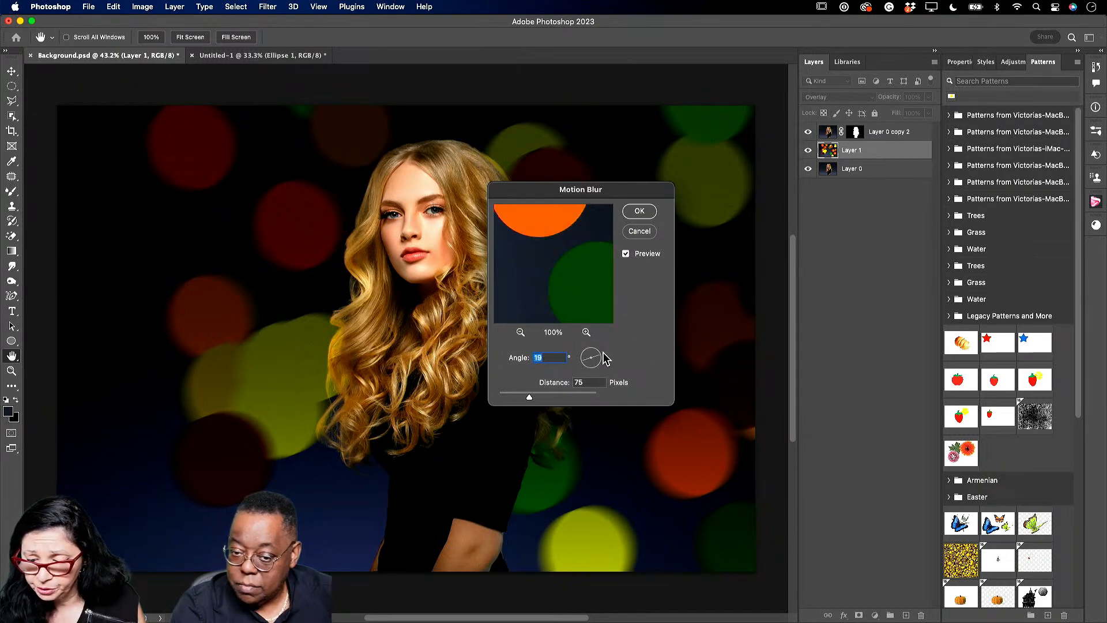
{"action": "left_click", "coordinate": [639, 211]}
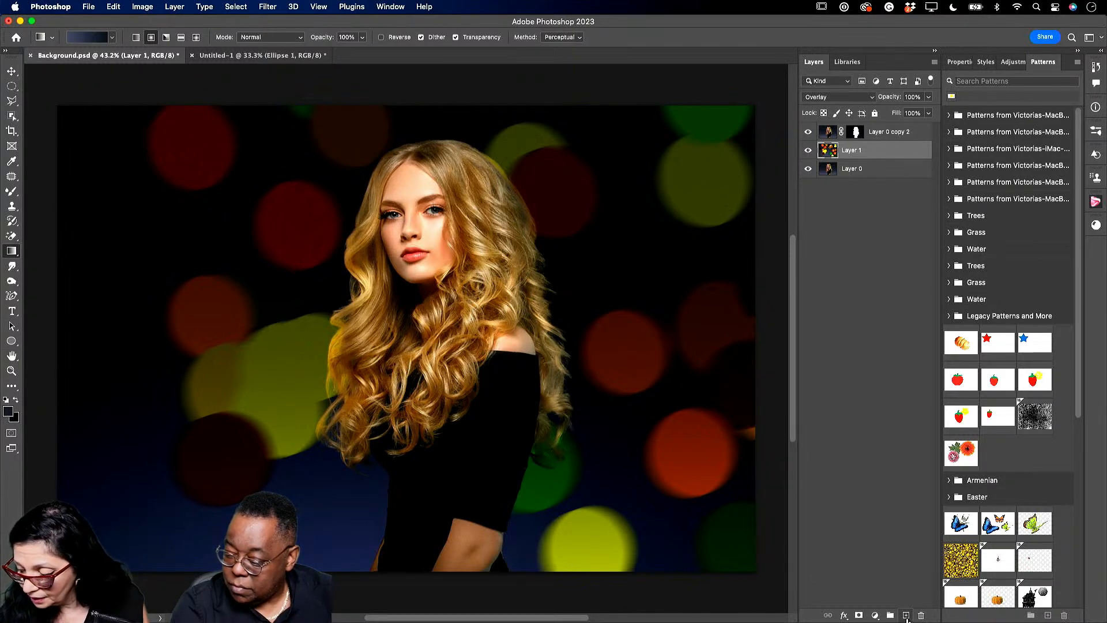
- Add Layer 2 above Layer 1 and fill it with a dark navy gradient
{"action": "left_click", "coordinate": [906, 616]}
{"action": "left_click_drag", "start_coordinate": [369, 583], "coordinate": [372, 401]}
{"action": "scroll", "coordinate": [790, 213], "scroll_direction": "down", "scroll_amount": 1}
{"action": "left_click_drag", "start_coordinate": [790, 214], "coordinate": [779, 319]}
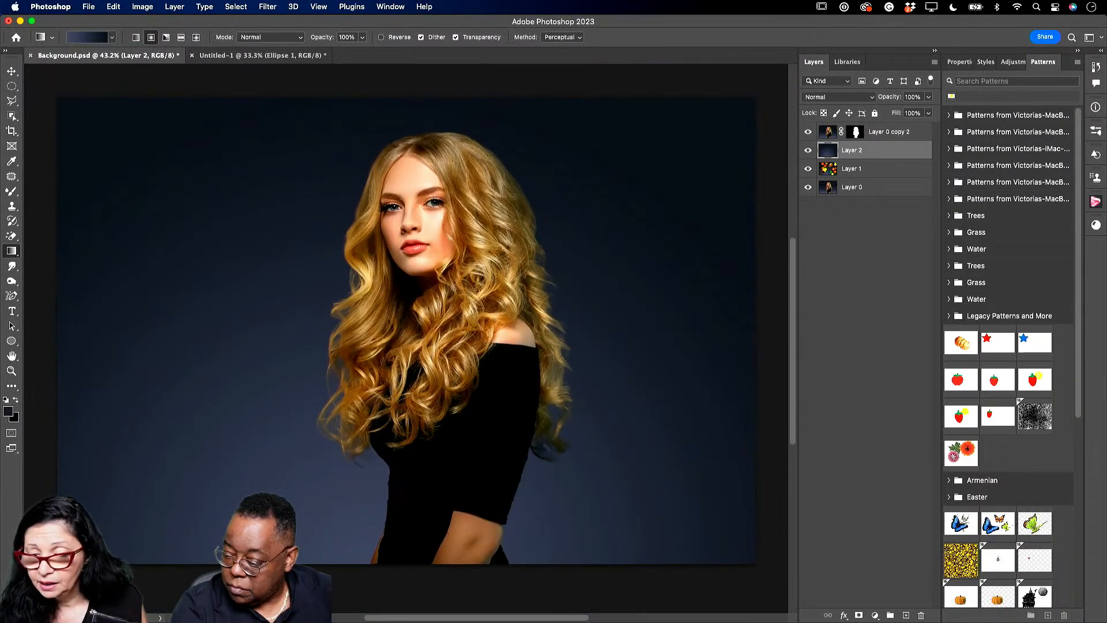
{"action": "left_click", "coordinate": [113, 7]}
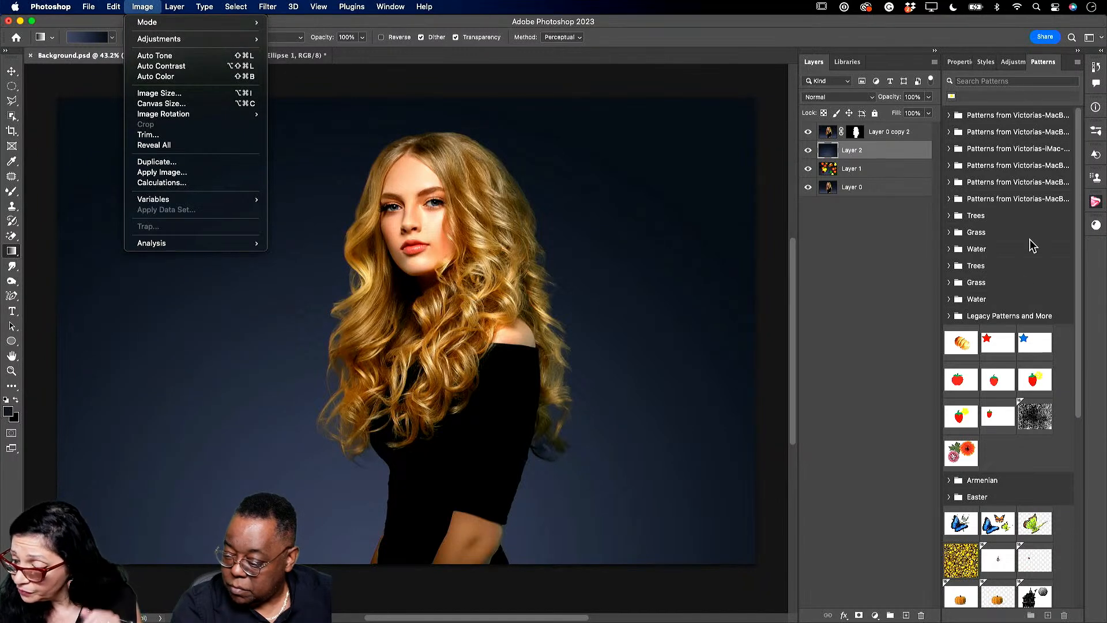
{"action": "left_click", "coordinate": [1078, 274]}
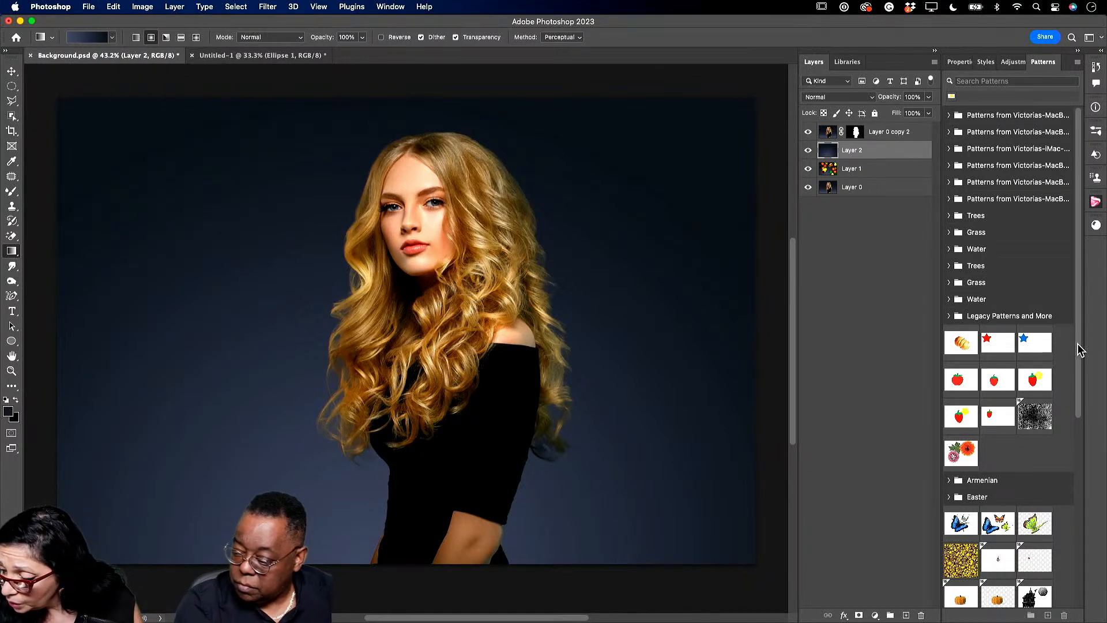
{"action": "left_click_drag", "start_coordinate": [1082, 345], "coordinate": [1076, 536]}
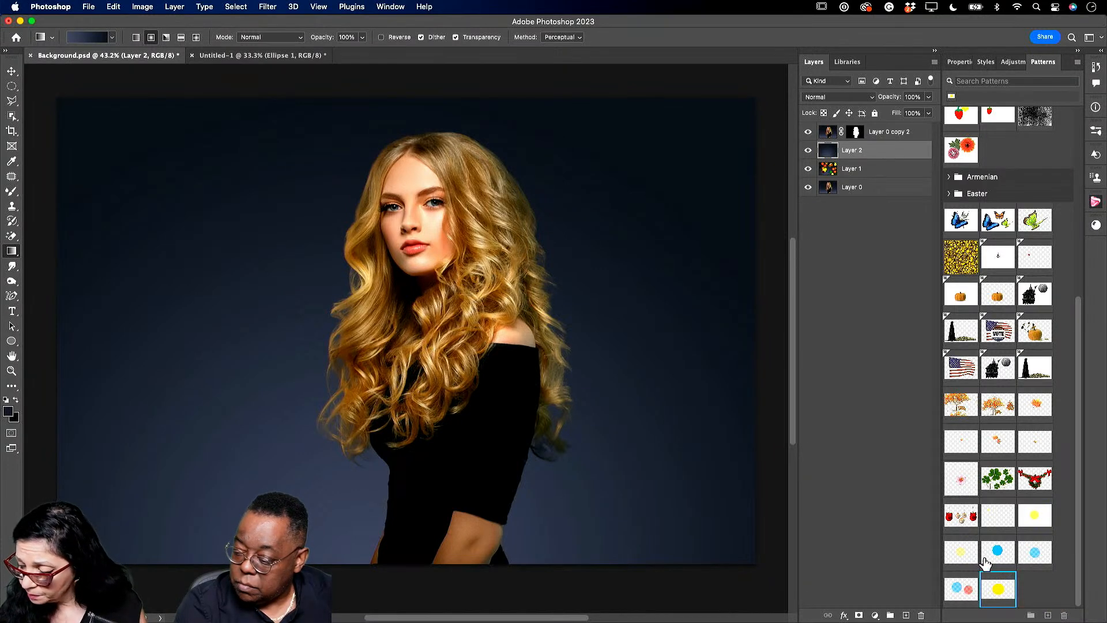
- Undo the unwanted Pattern Fill layer
{"action": "left_click", "coordinate": [958, 594]}
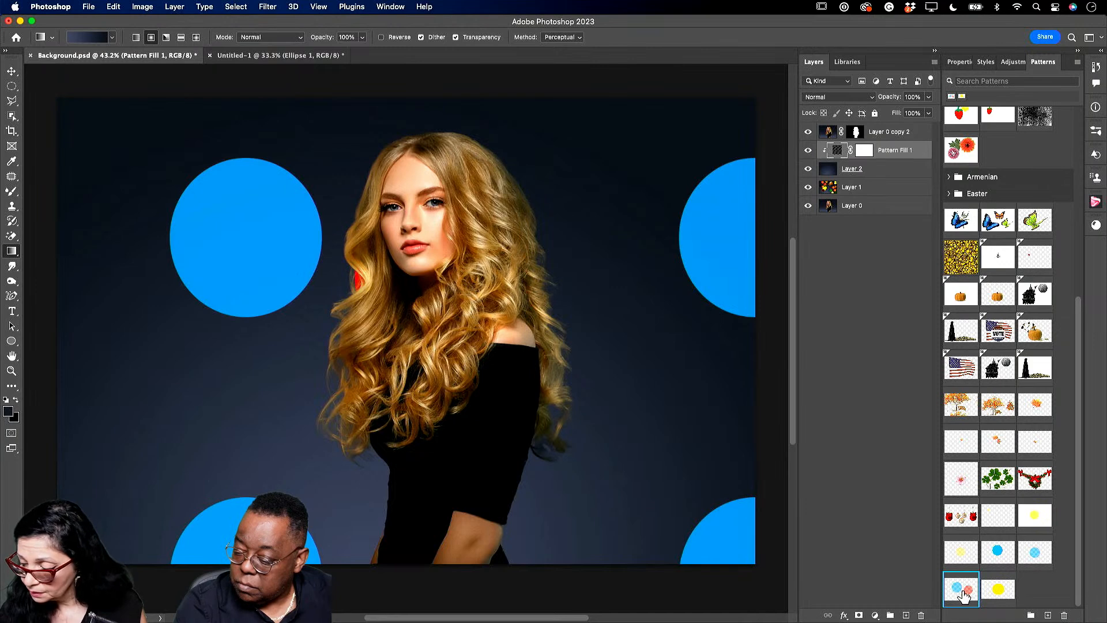
{"action": "left_click", "coordinate": [112, 5]}
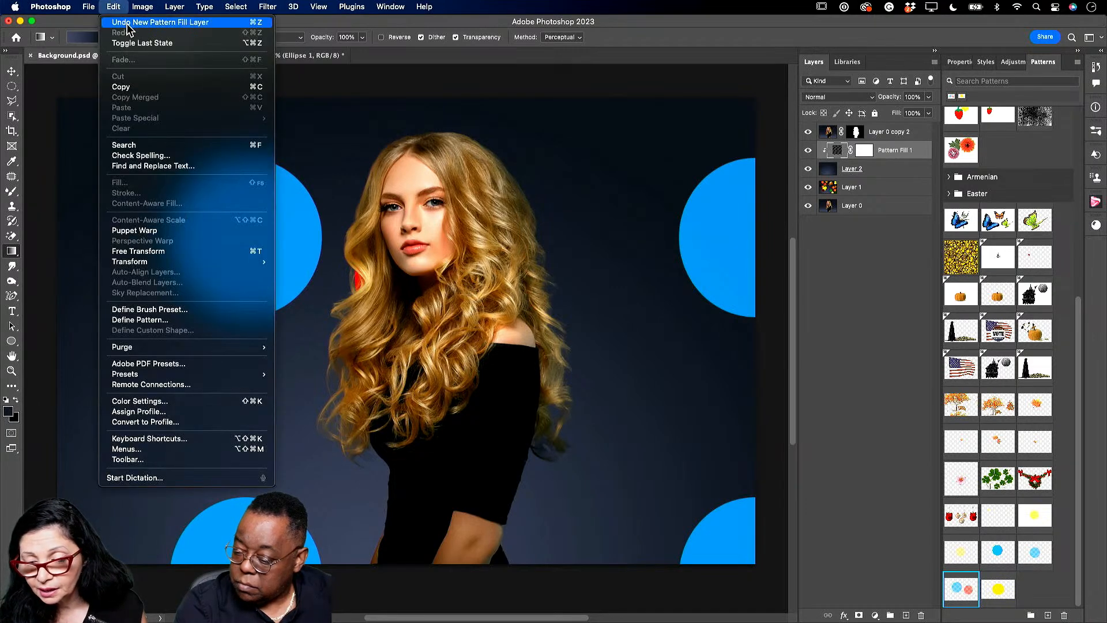
{"action": "left_click", "coordinate": [127, 23]}
{"action": "left_click", "coordinate": [113, 6]}
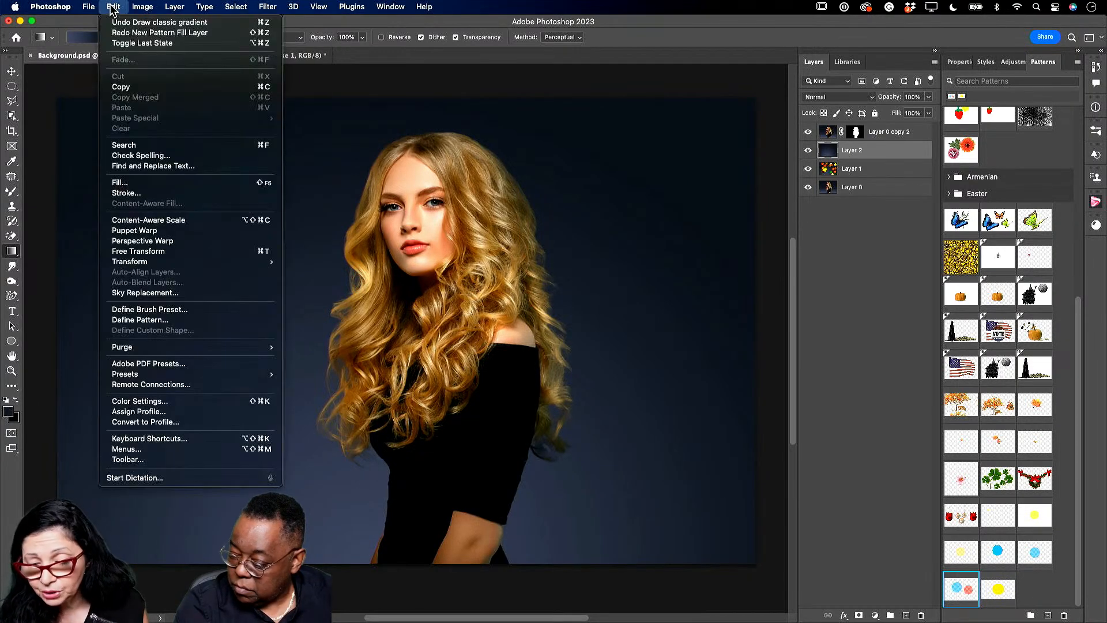
- Random Fill Layer 2 with the dot pattern, scale factors 0.25–0.37 at density 8.8
{"action": "left_click", "coordinate": [139, 182]}
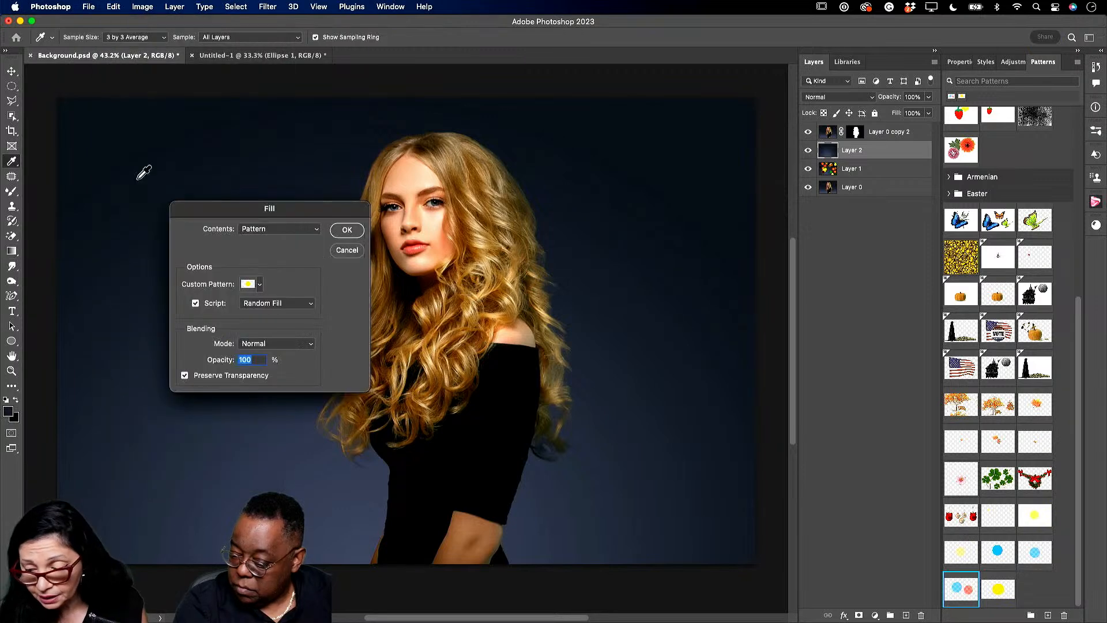
{"action": "left_click", "coordinate": [260, 284]}
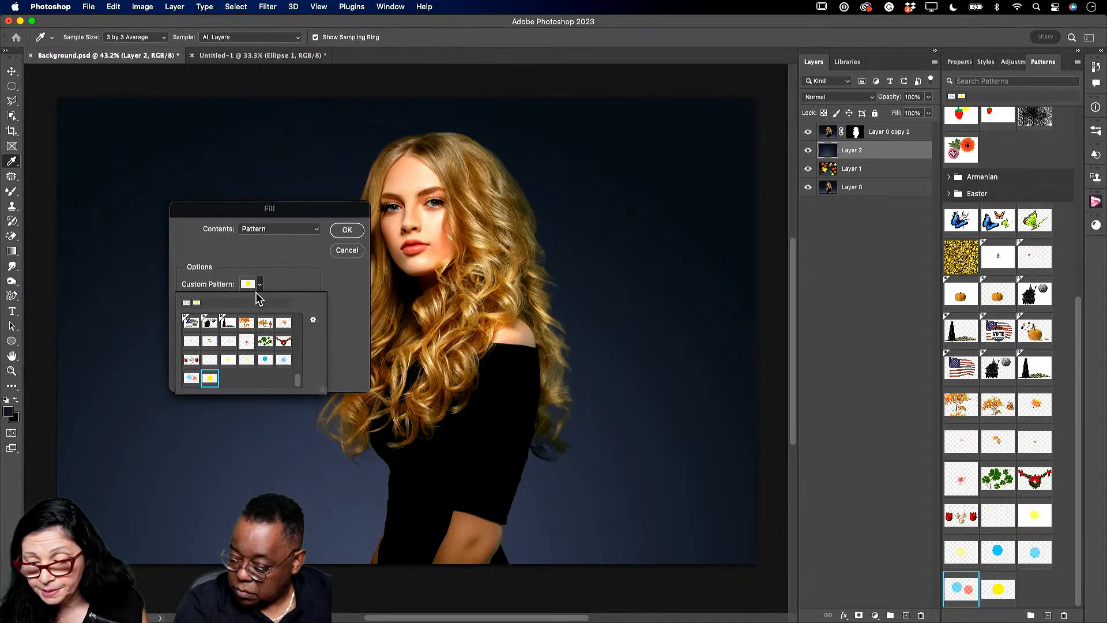
{"action": "left_click", "coordinate": [189, 379]}
{"action": "left_click", "coordinate": [352, 300]}
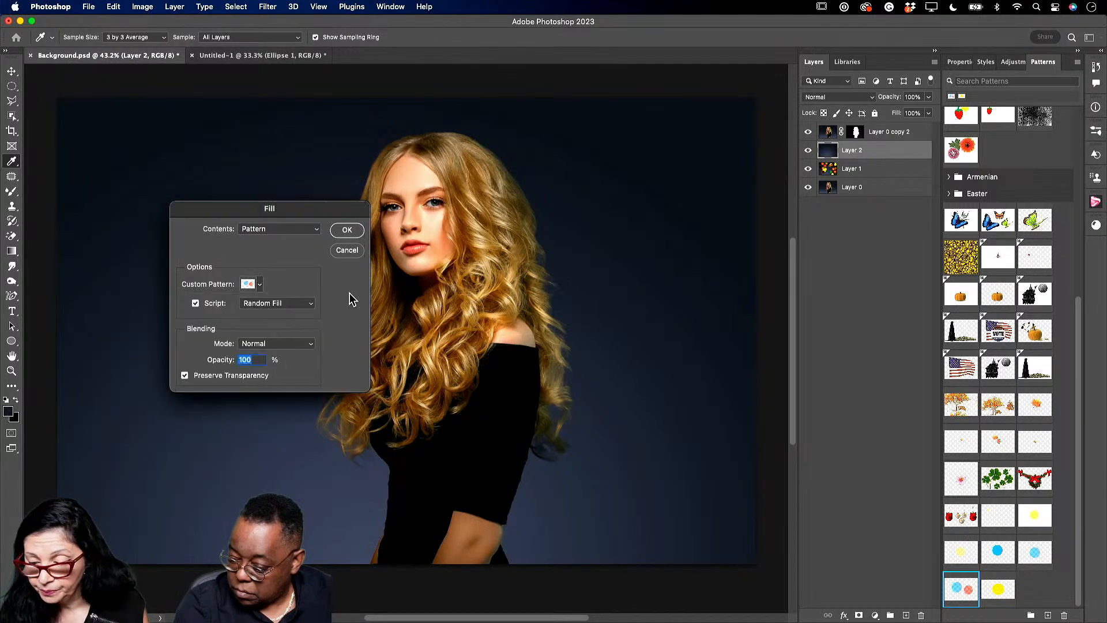
{"action": "left_click", "coordinate": [347, 229]}
{"action": "key", "text": "g"}
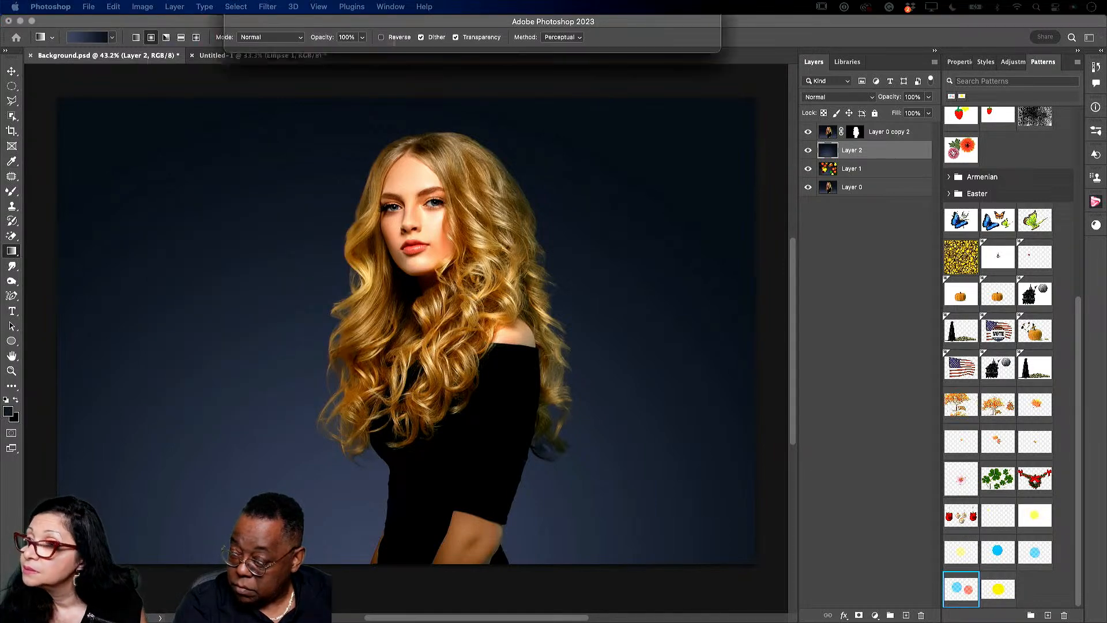
{"action": "left_click_drag", "start_coordinate": [235, 106], "coordinate": [321, 207]}
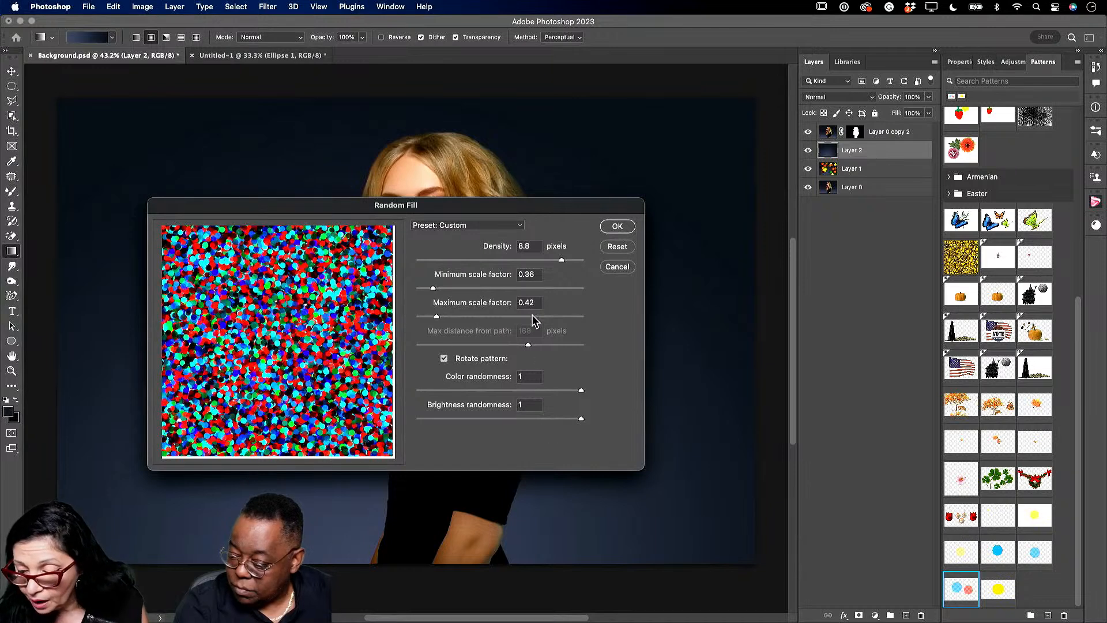
{"action": "left_click_drag", "start_coordinate": [437, 316], "coordinate": [427, 291]}
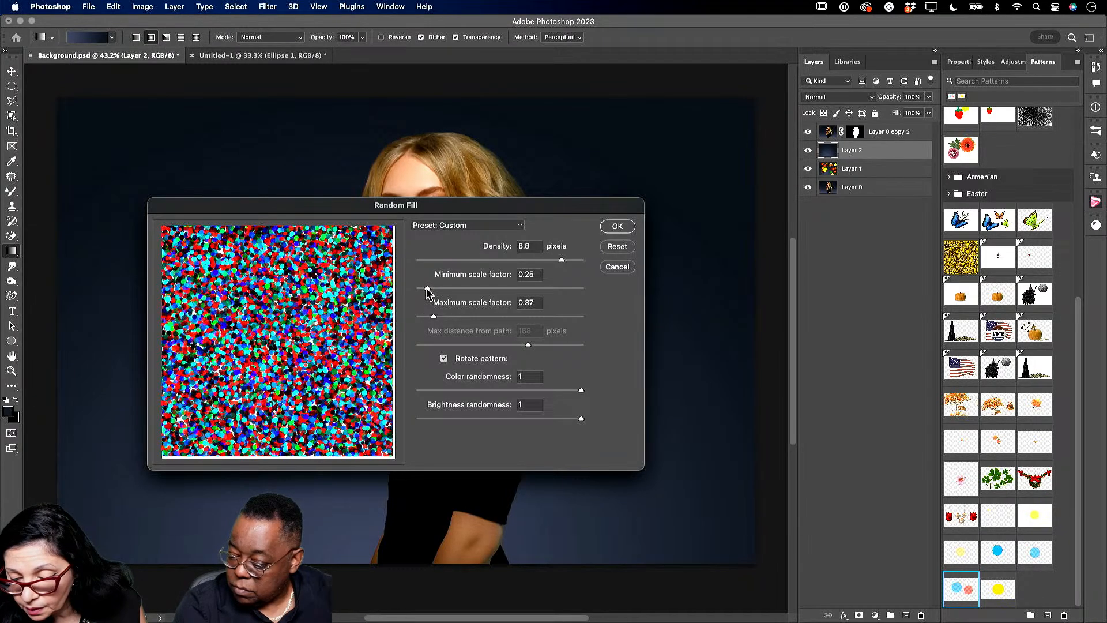
{"action": "left_click", "coordinate": [618, 227]}
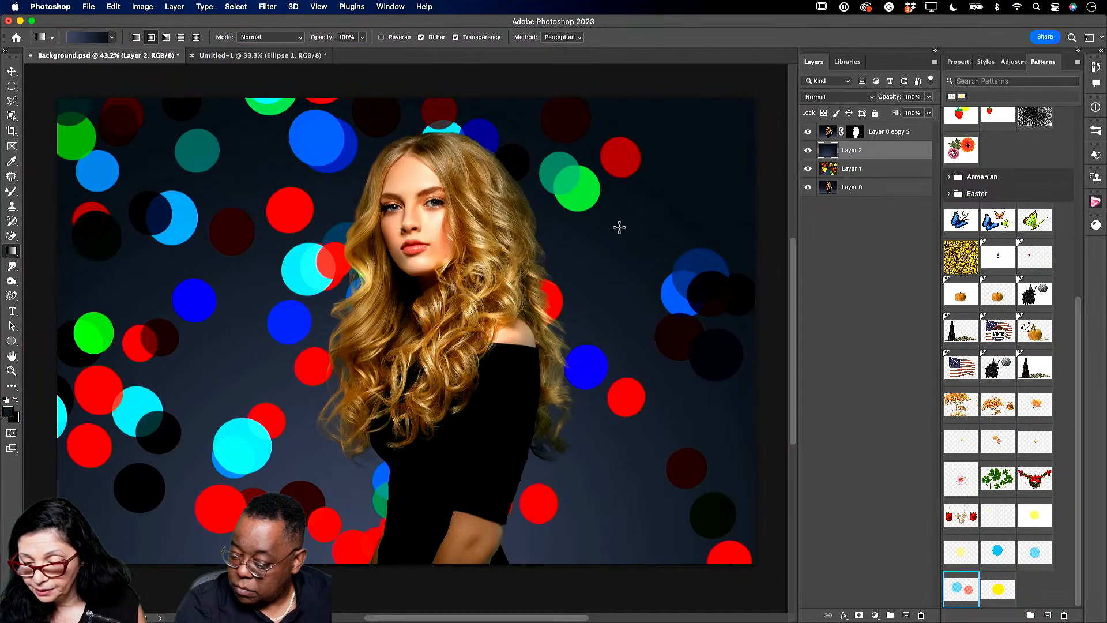
{"action": "left_click", "coordinate": [840, 98]}
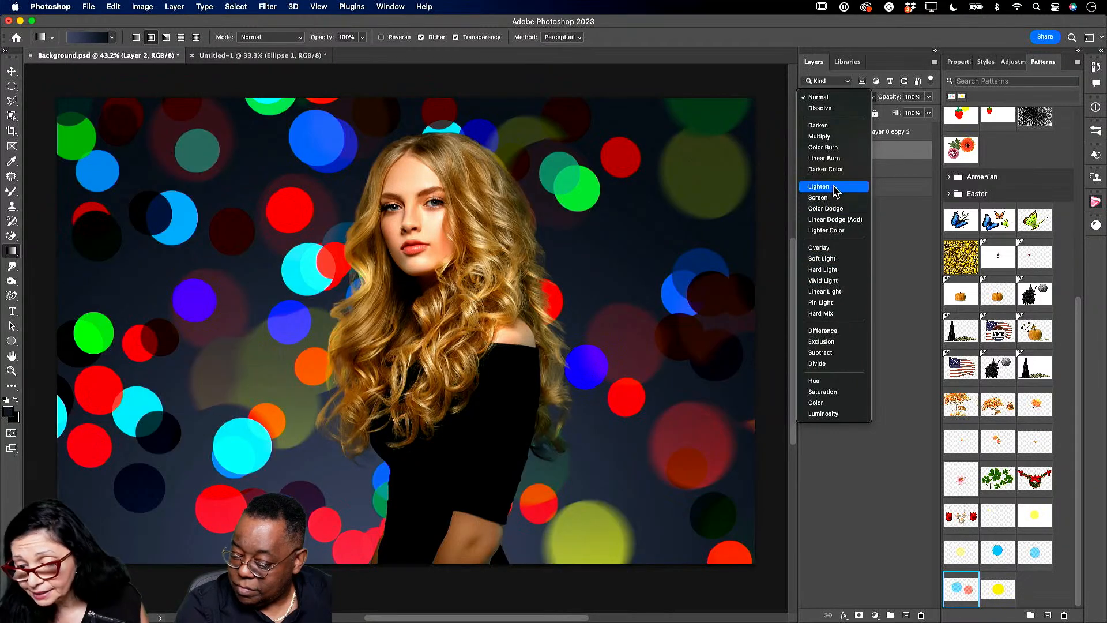
- Set Layer 2 to Lighten blending at 82% opacity
{"action": "left_click", "coordinate": [835, 187]}
{"action": "left_click", "coordinate": [929, 97]}
{"action": "left_click_drag", "start_coordinate": [928, 110], "coordinate": [908, 111]}
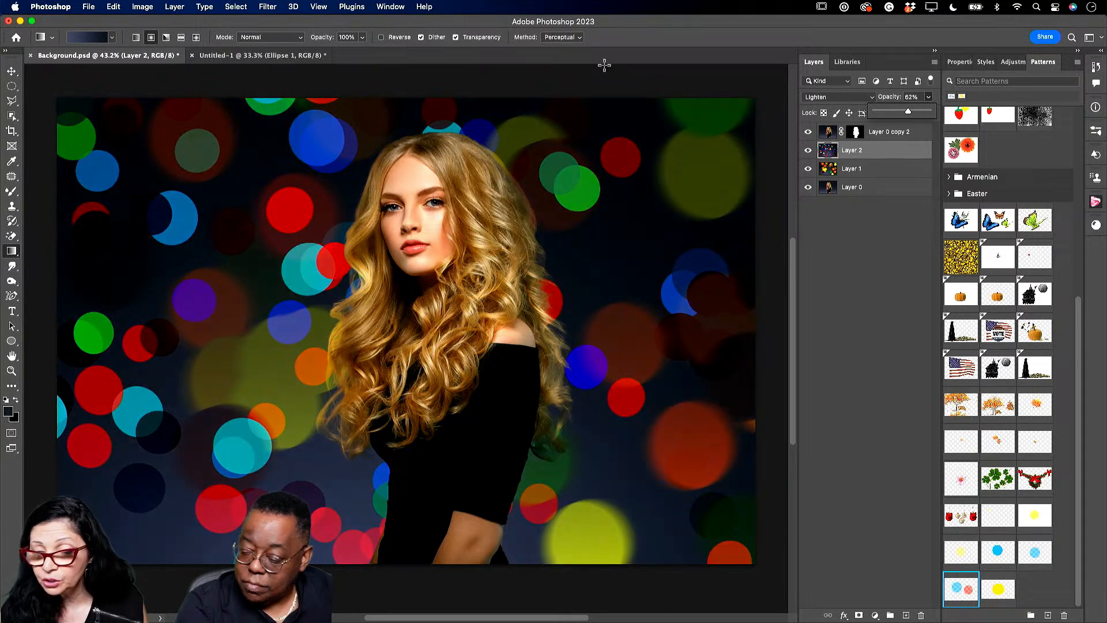
{"action": "left_click", "coordinate": [270, 8]}
- Apply a Gaussian Blur of about 4.5 pixels radius to the dot layer
{"action": "mouse_move", "coordinate": [390, 155]}
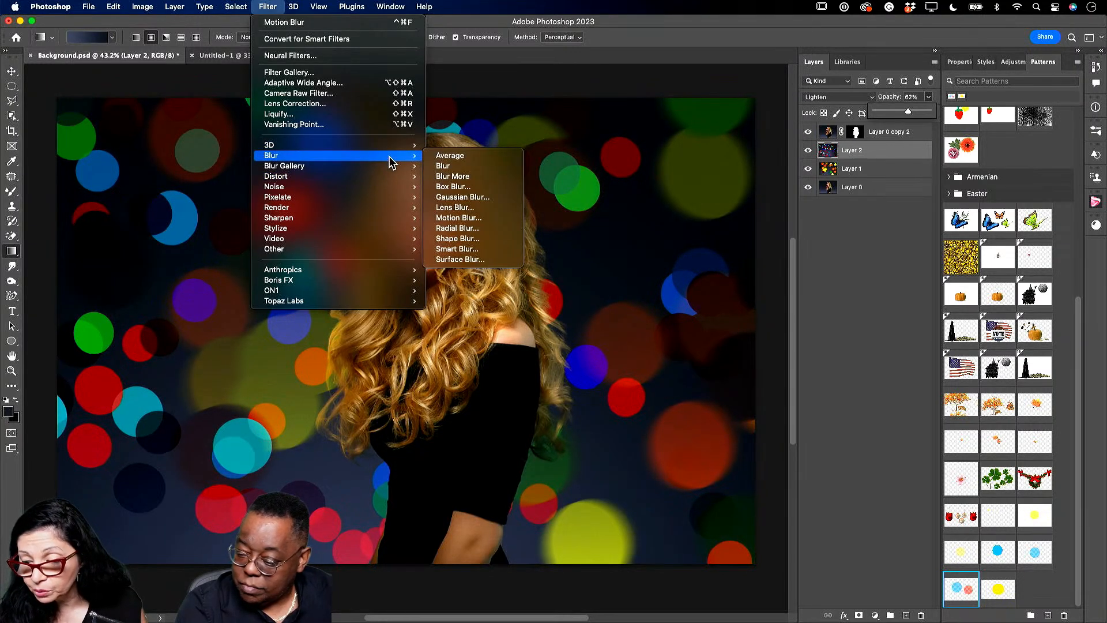
{"action": "left_click", "coordinate": [453, 196]}
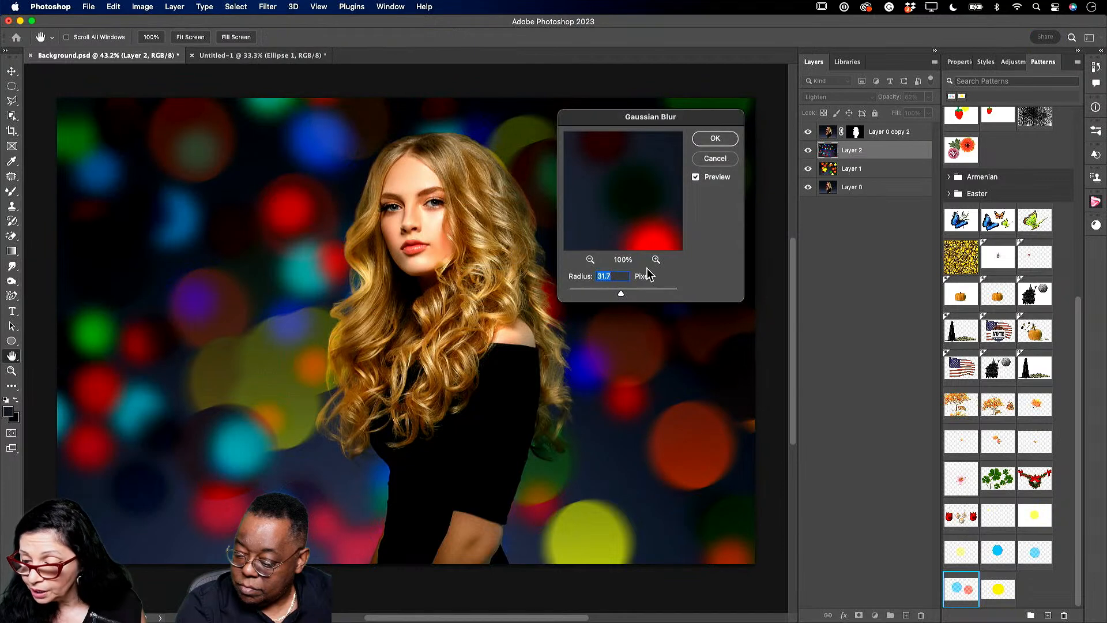
{"action": "left_click_drag", "start_coordinate": [622, 294], "coordinate": [594, 292]}
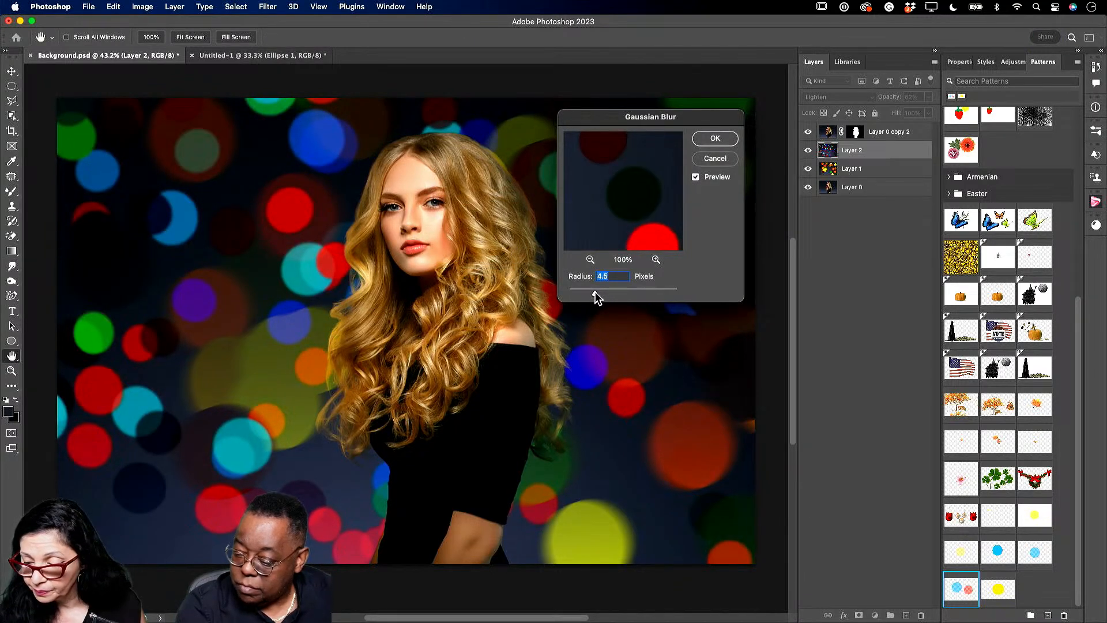
{"action": "left_click", "coordinate": [716, 138]}
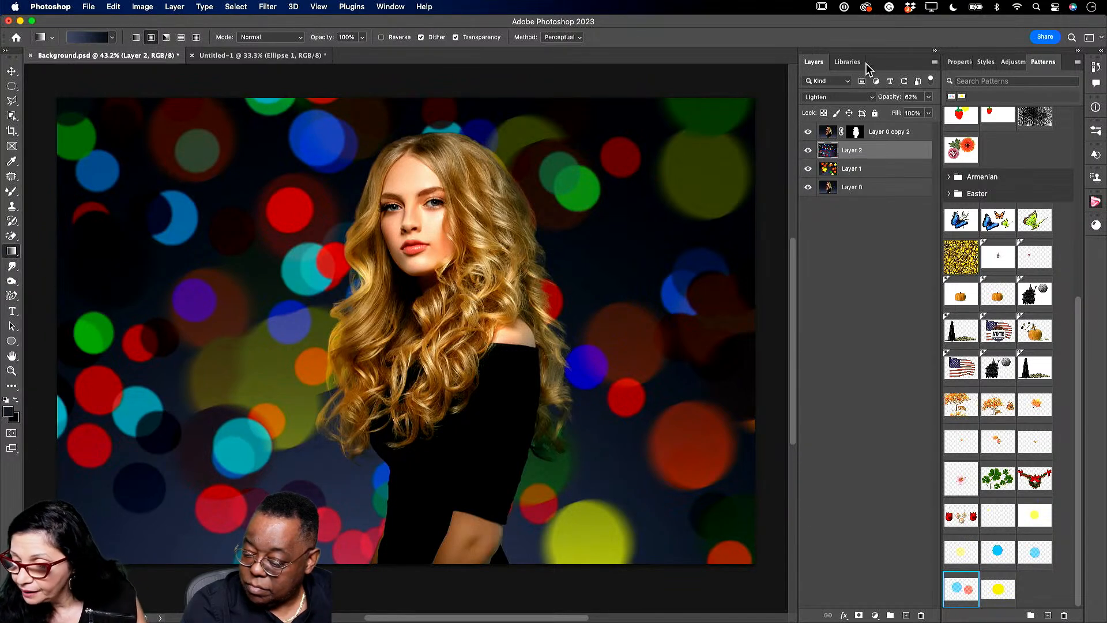
- Close Untitled-1 and Background.psd without saving and open Studio3 from the Image 2 library group
{"action": "left_click", "coordinate": [846, 68]}
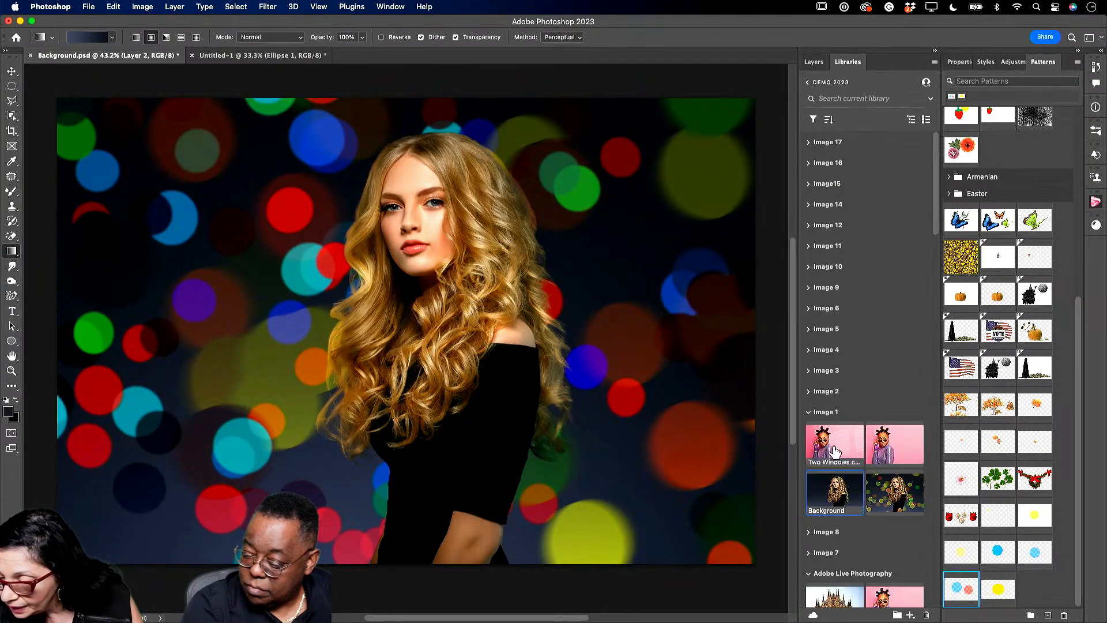
{"action": "left_click", "coordinate": [809, 392]}
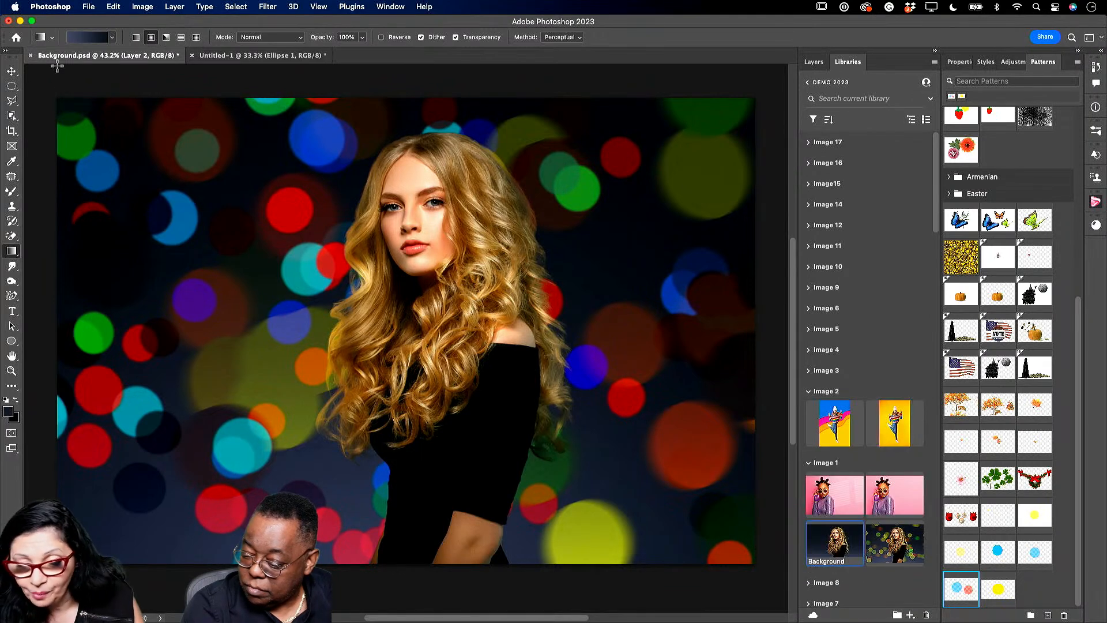
{"action": "left_click", "coordinate": [193, 56]}
{"action": "left_click", "coordinate": [561, 251]}
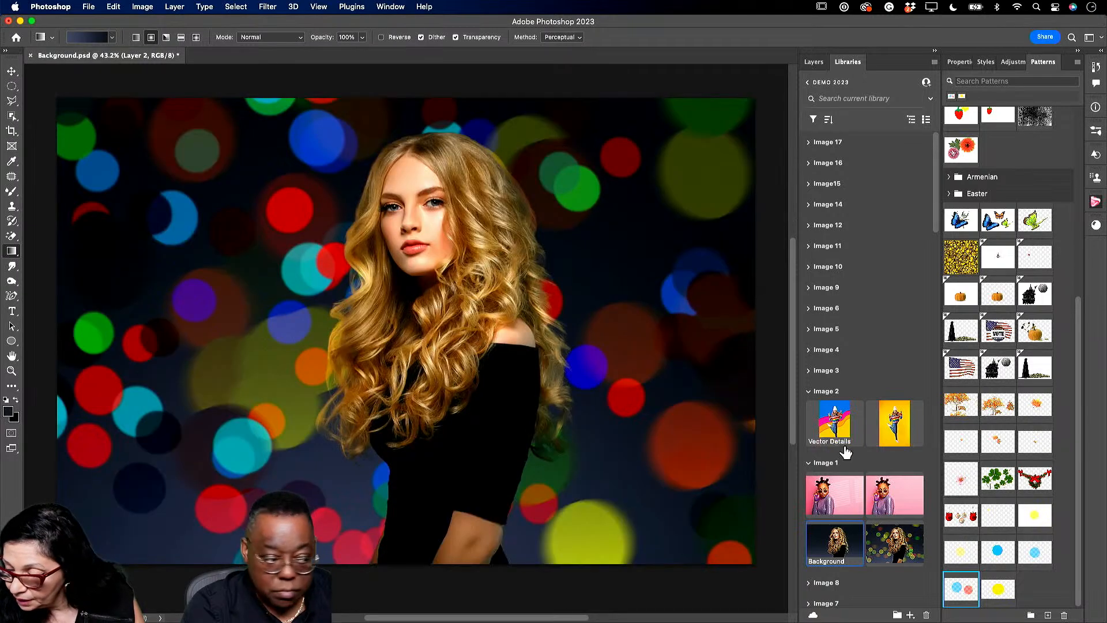
{"action": "double_click", "coordinate": [894, 427]}
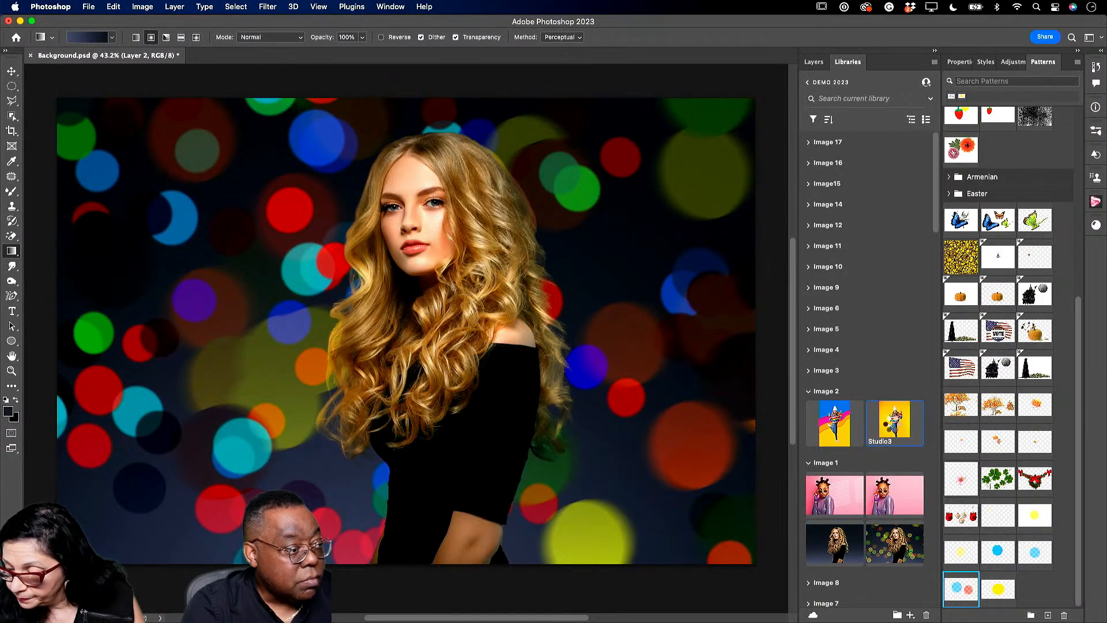
{"action": "left_click", "coordinate": [31, 55]}
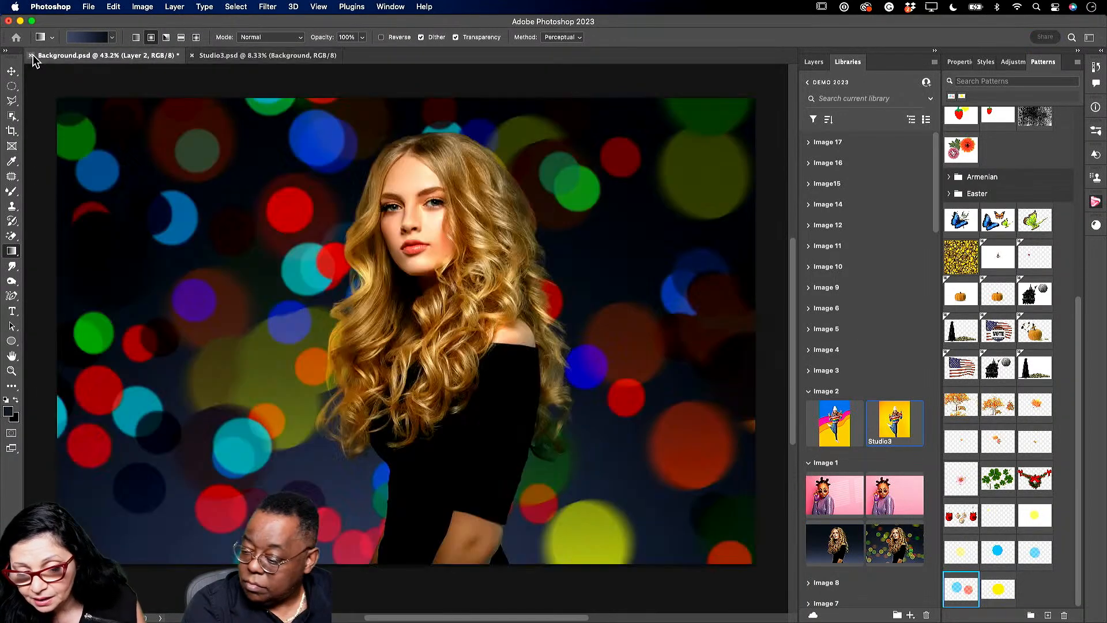
{"action": "left_click", "coordinate": [555, 259]}
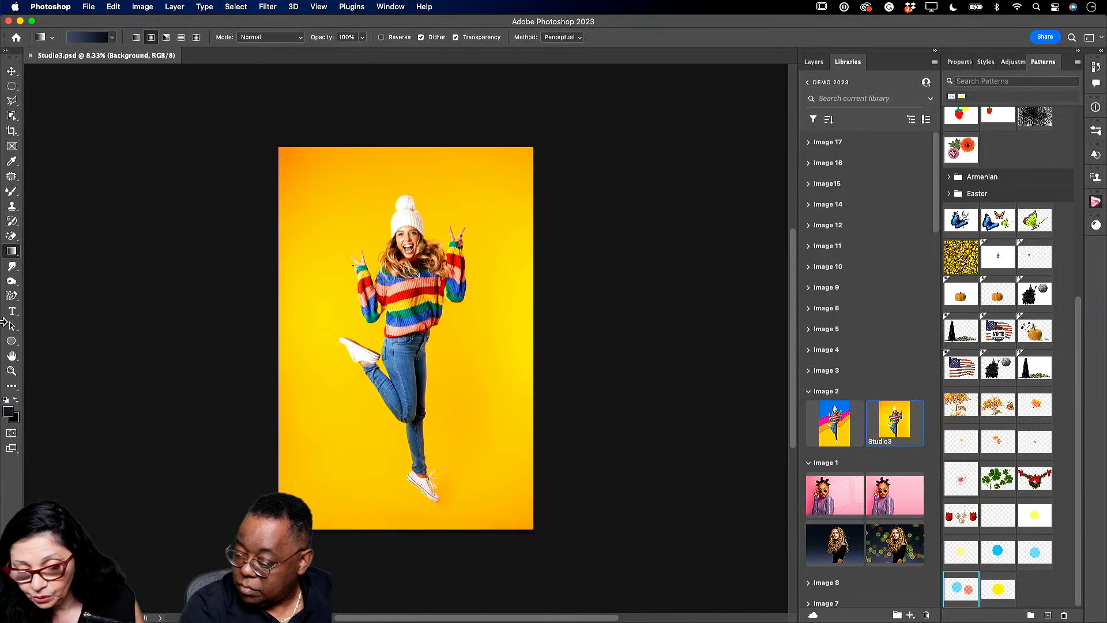
- Zoom in on the jumping woman and duplicate the Background layer
{"action": "left_click", "coordinate": [12, 370]}
{"action": "left_click_drag", "start_coordinate": [345, 323], "coordinate": [362, 328]}
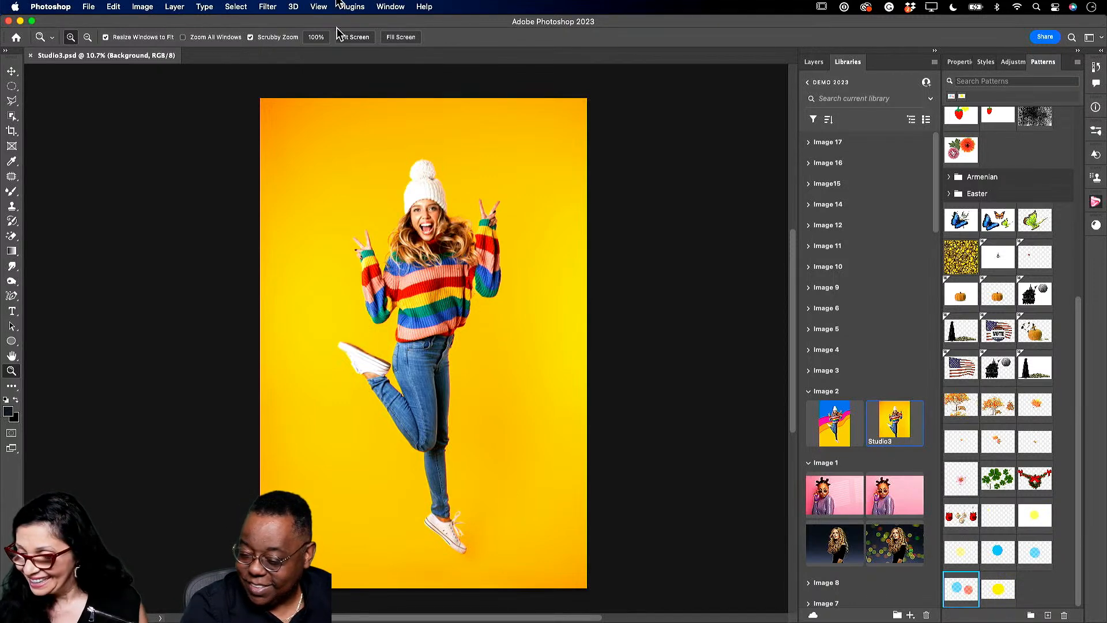
{"action": "left_click", "coordinate": [814, 62]}
{"action": "left_click_drag", "start_coordinate": [878, 140], "coordinate": [906, 615]}
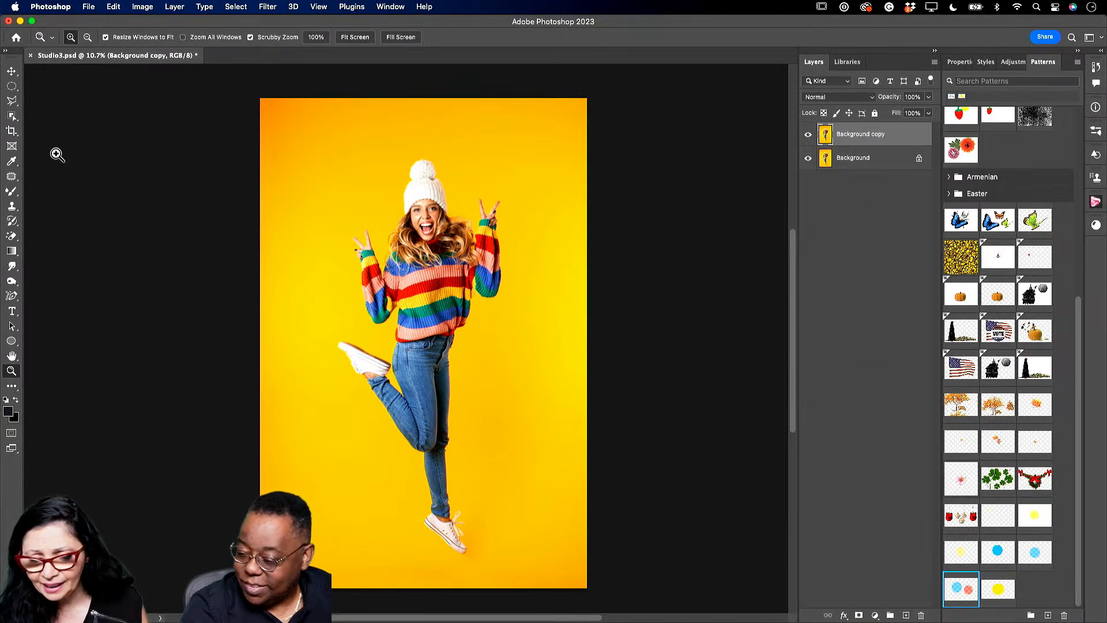
- Select the woman with Object Selection, adding and subtracting around the raised arm and sleeve
{"action": "left_click", "coordinate": [12, 116]}
{"action": "left_click_drag", "start_coordinate": [285, 128], "coordinate": [545, 571]}
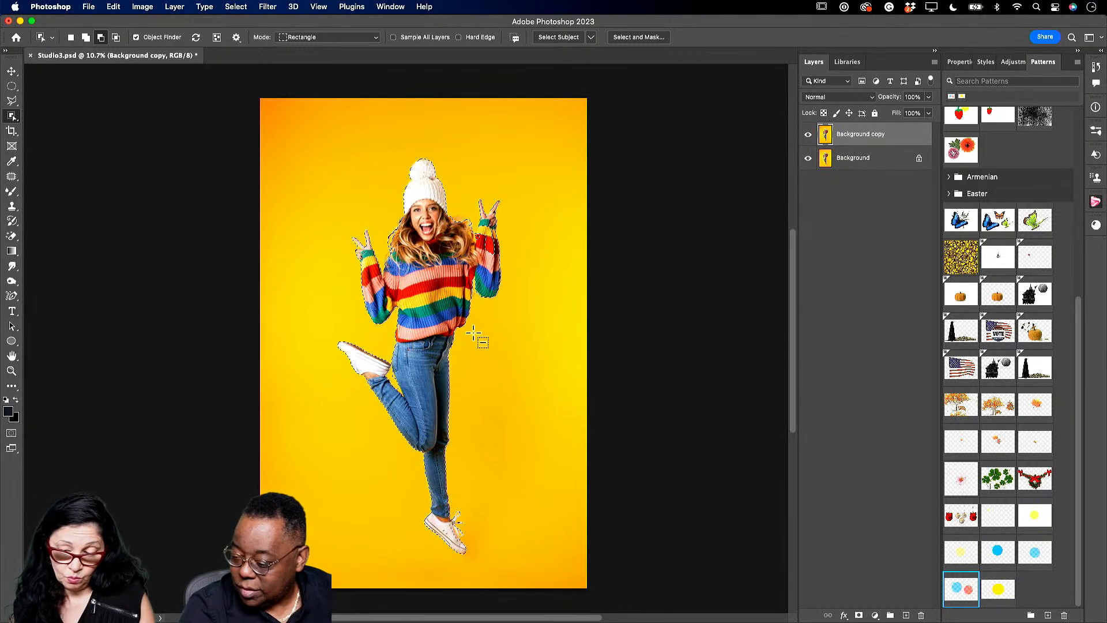
{"action": "left_click", "coordinate": [12, 370]}
{"action": "left_click_drag", "start_coordinate": [493, 223], "coordinate": [538, 300]}
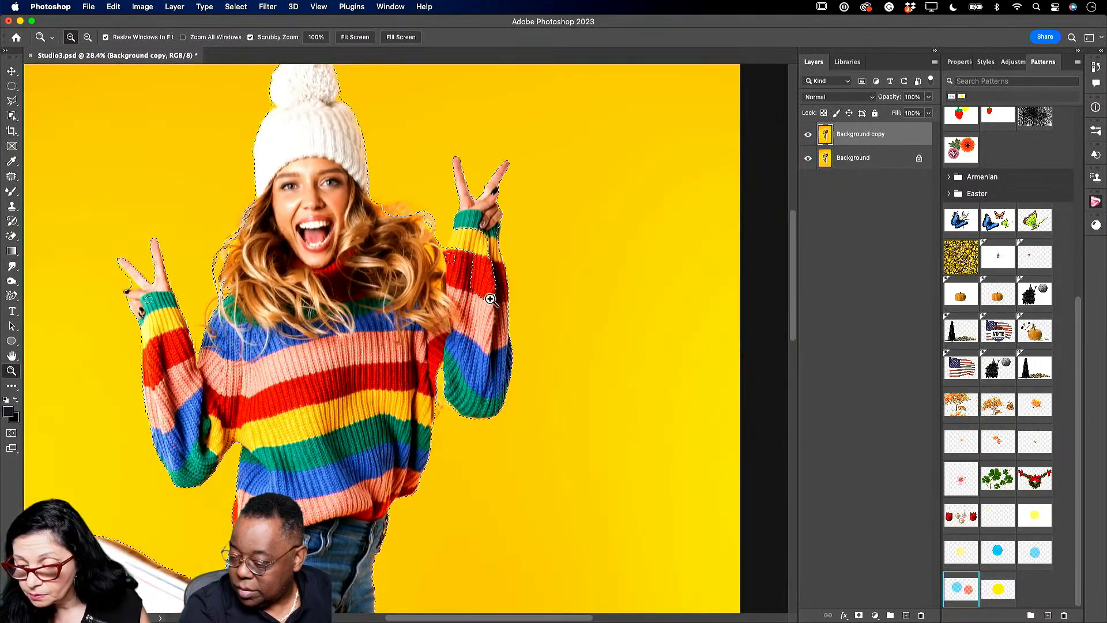
{"action": "left_click", "coordinate": [12, 117]}
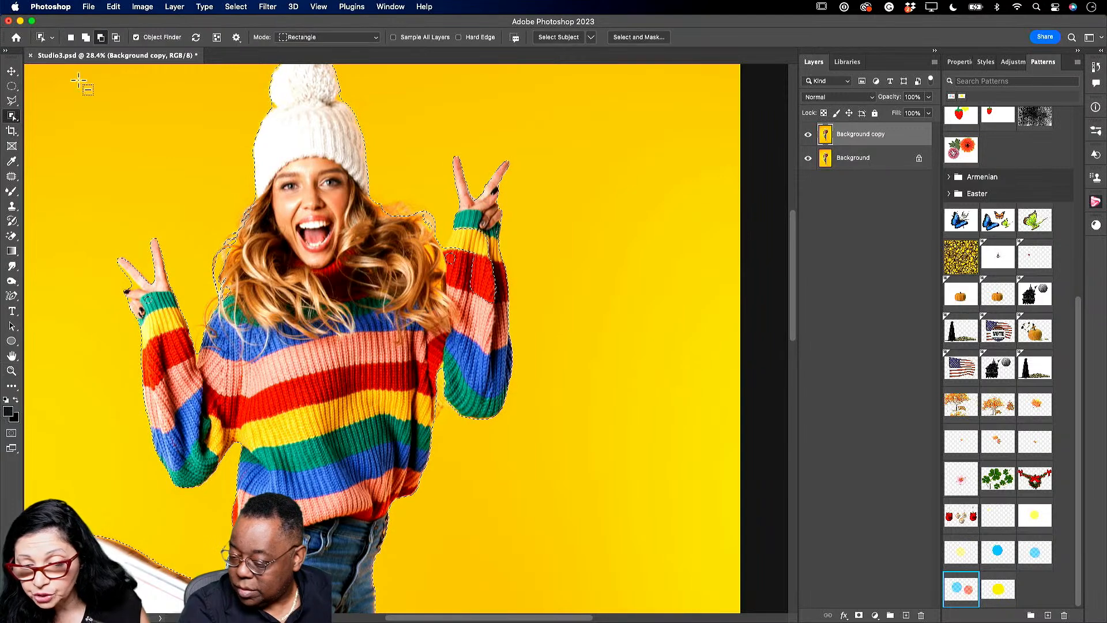
{"action": "left_click", "coordinate": [101, 37]}
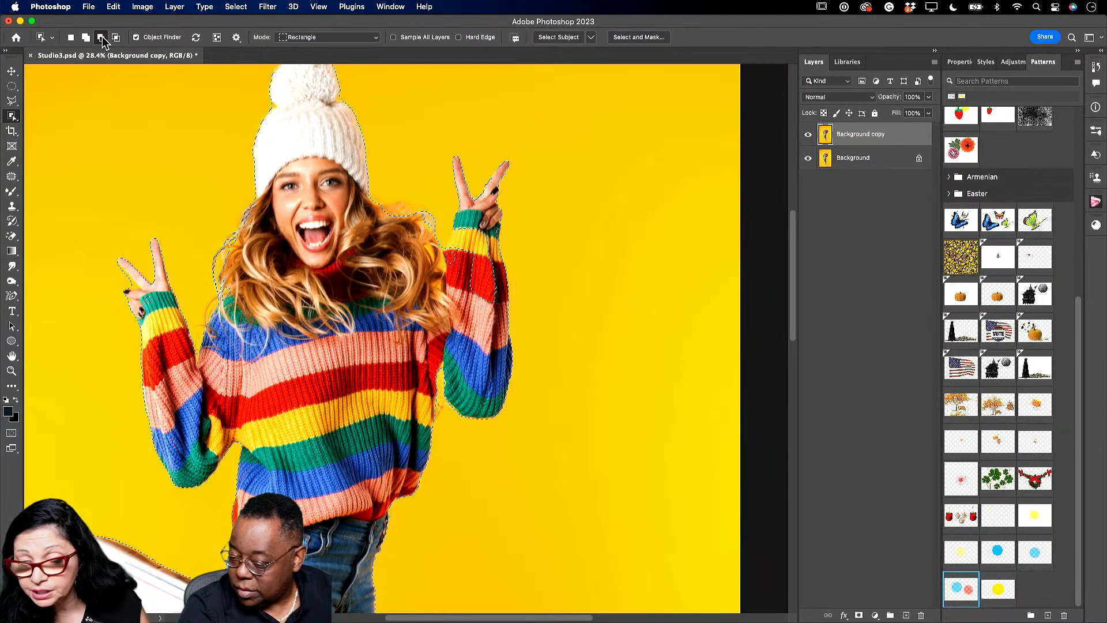
{"action": "left_click_drag", "start_coordinate": [465, 247], "coordinate": [476, 266]}
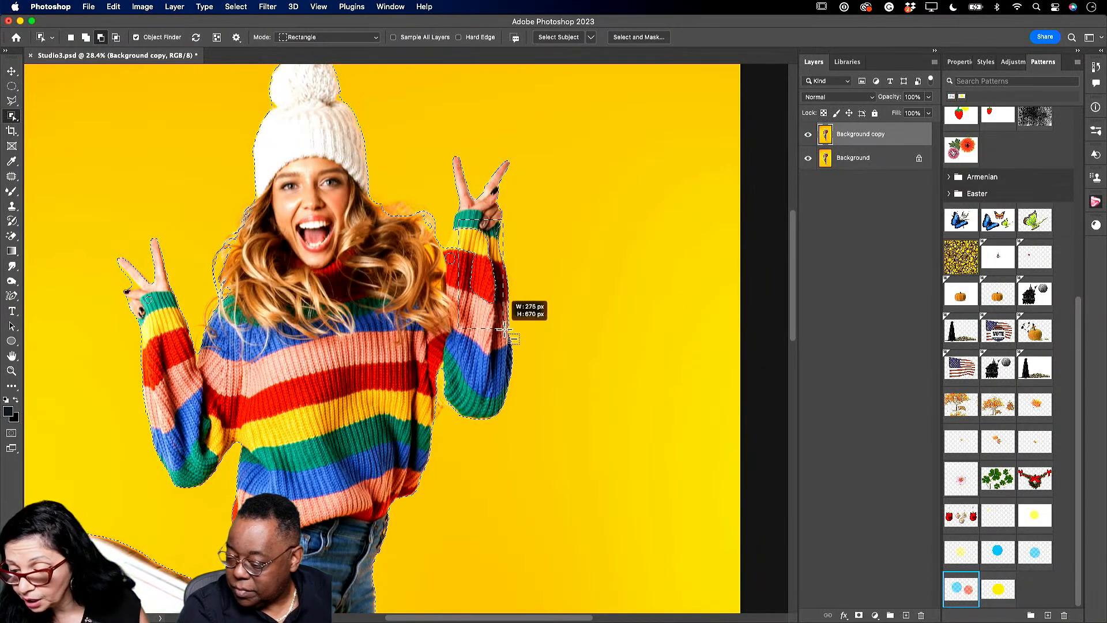
{"action": "left_click_drag", "start_coordinate": [510, 330], "coordinate": [510, 330]}
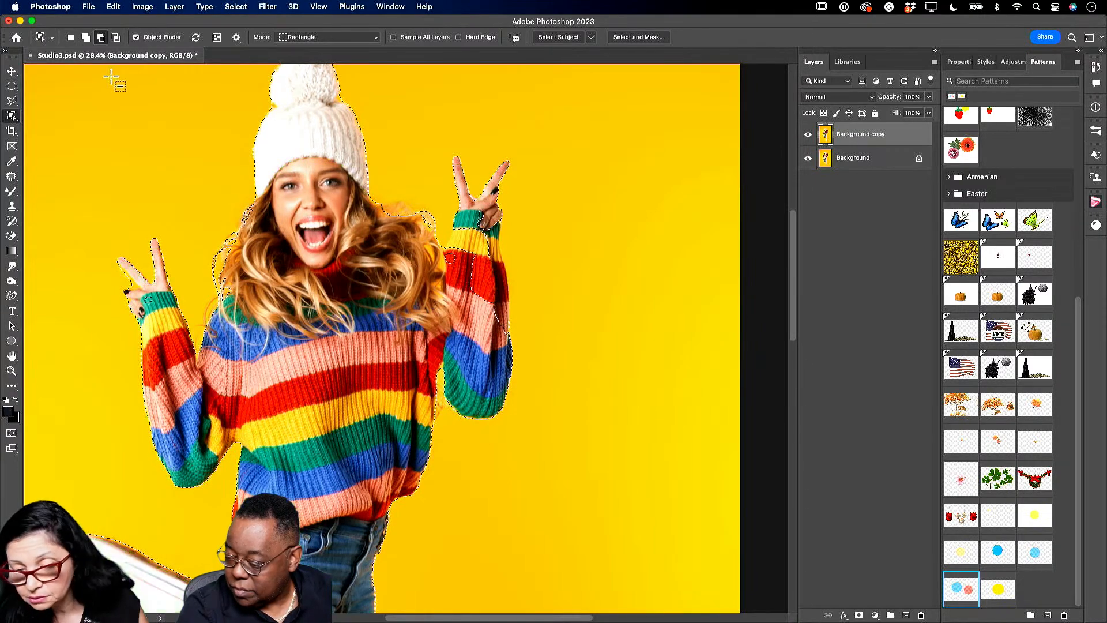
{"action": "left_click", "coordinate": [85, 38]}
{"action": "left_click_drag", "start_coordinate": [471, 209], "coordinate": [533, 360]}
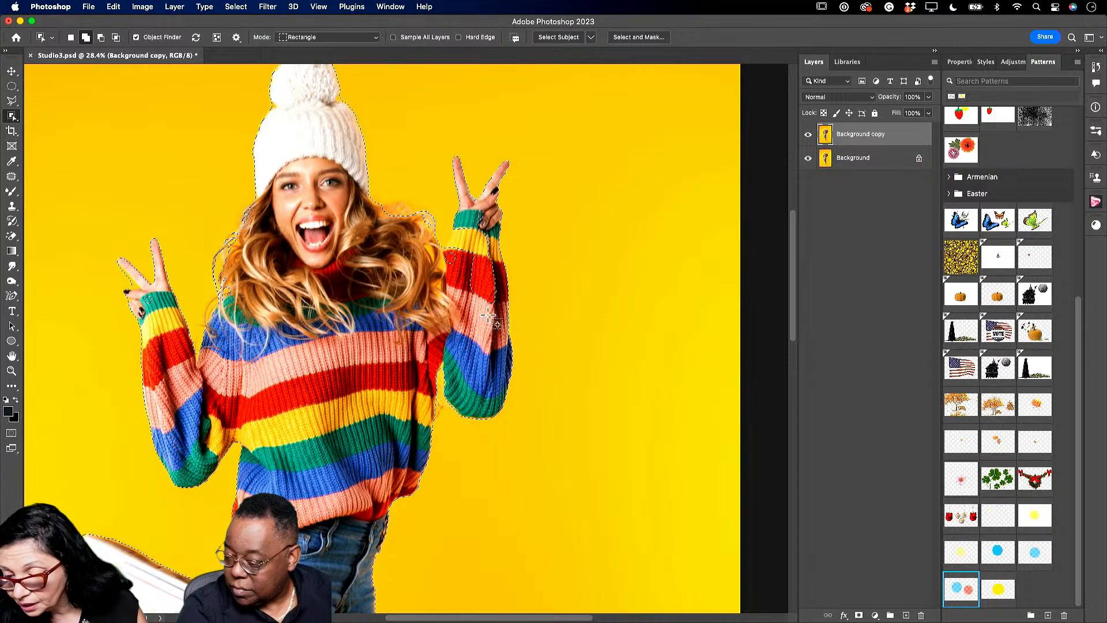
{"action": "left_click", "coordinate": [100, 37]}
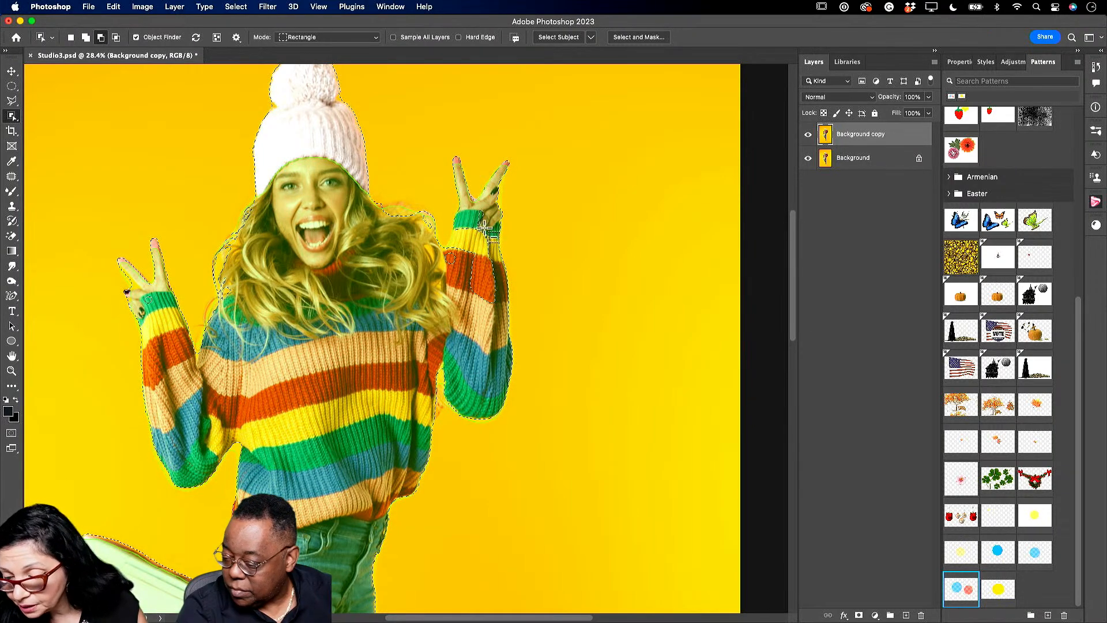
{"action": "left_click_drag", "start_coordinate": [469, 232], "coordinate": [499, 304]}
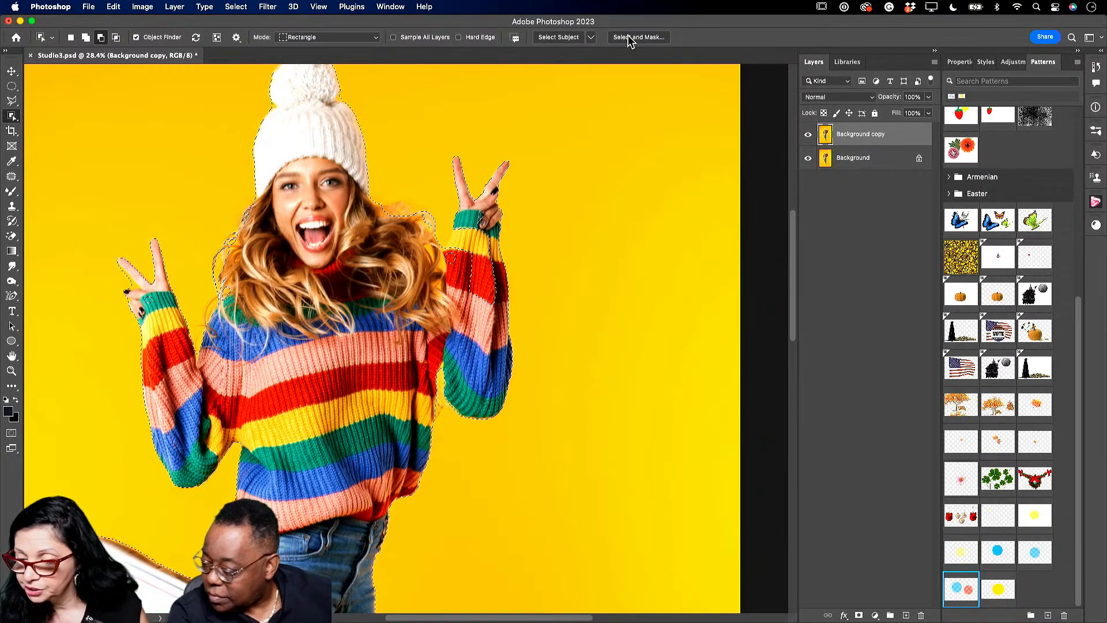
- In Select and Mask, refine the hand edges, decontaminate colours and output a New Layer with Layer Mask
{"action": "left_click", "coordinate": [629, 38]}
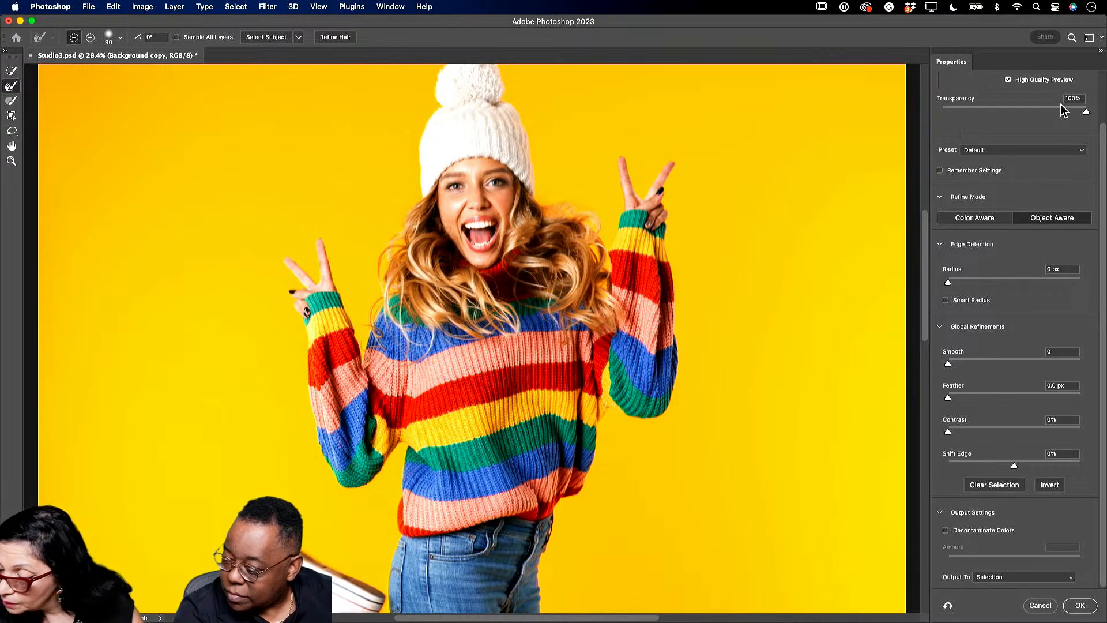
{"action": "scroll", "coordinate": [964, 124], "scroll_direction": "up", "scroll_amount": 3}
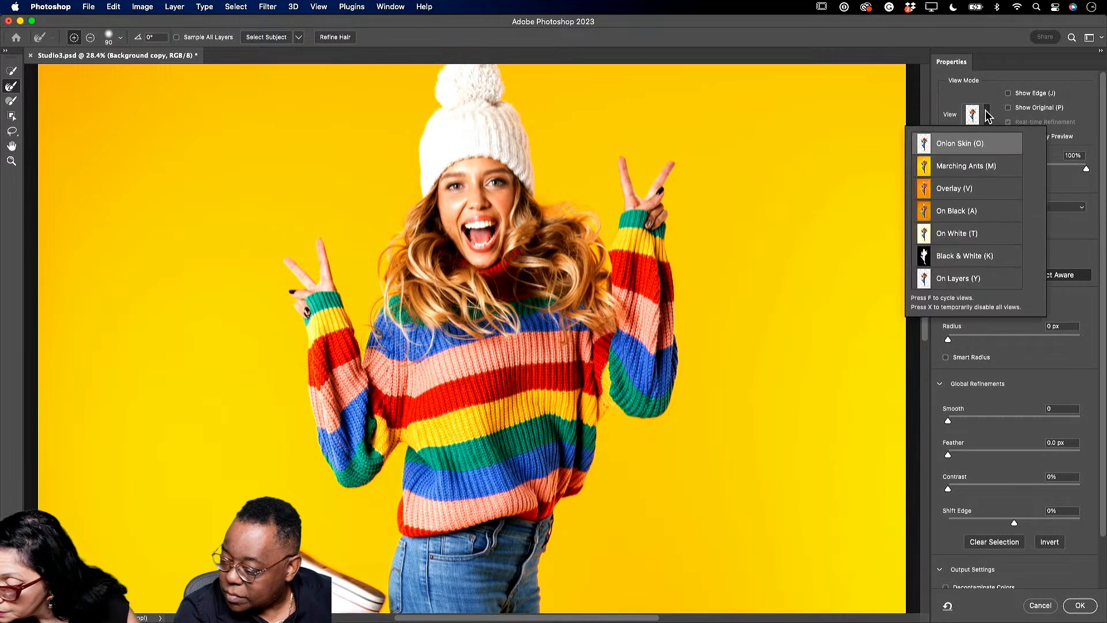
{"action": "left_click", "coordinate": [951, 255]}
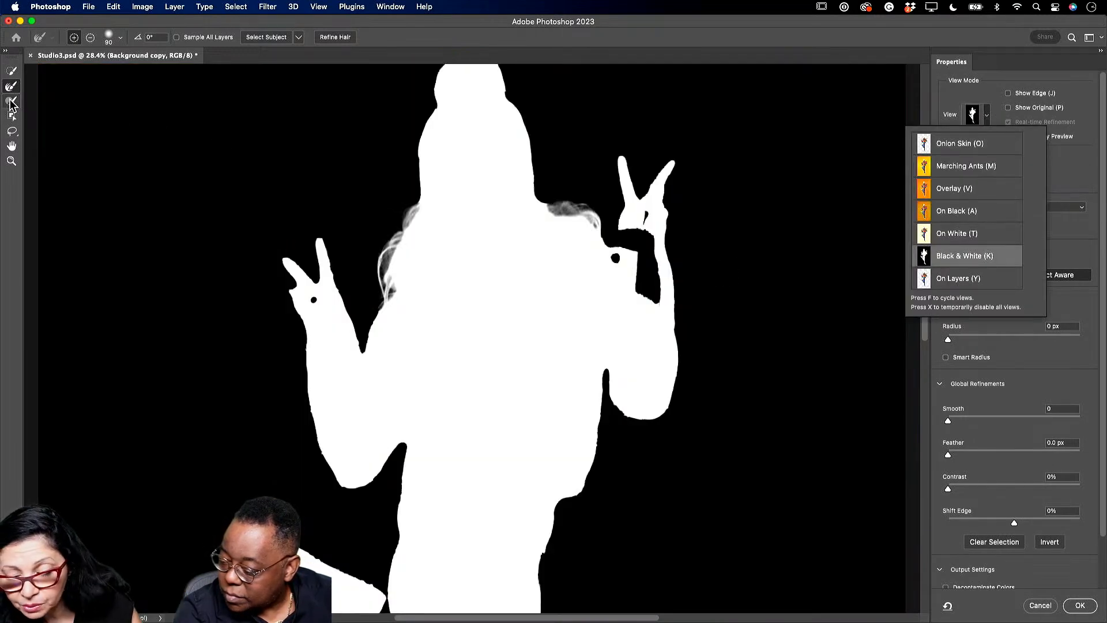
{"action": "left_click", "coordinate": [11, 103]}
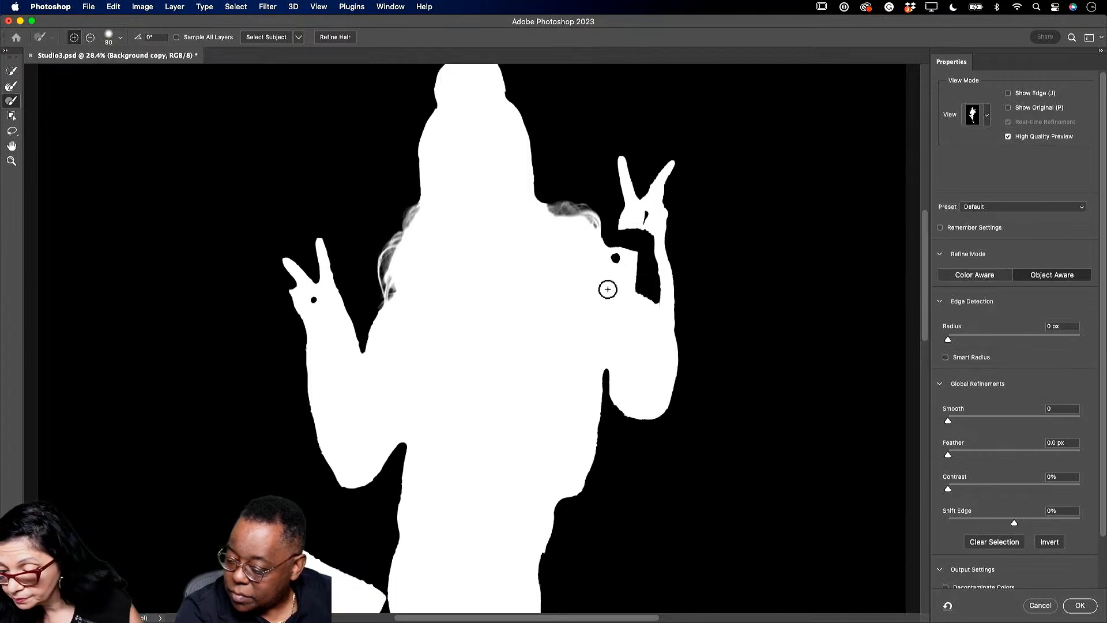
{"action": "mouse_move", "coordinate": [637, 231]}
{"action": "left_mouse_down"}
{"action": "mouse_move", "coordinate": [640, 245]}
{"action": "mouse_move", "coordinate": [638, 220]}
{"action": "mouse_move", "coordinate": [657, 298]}
{"action": "mouse_move", "coordinate": [649, 236]}
{"action": "mouse_move", "coordinate": [619, 223]}
{"action": "mouse_move", "coordinate": [620, 245]}
{"action": "left_mouse_up"}
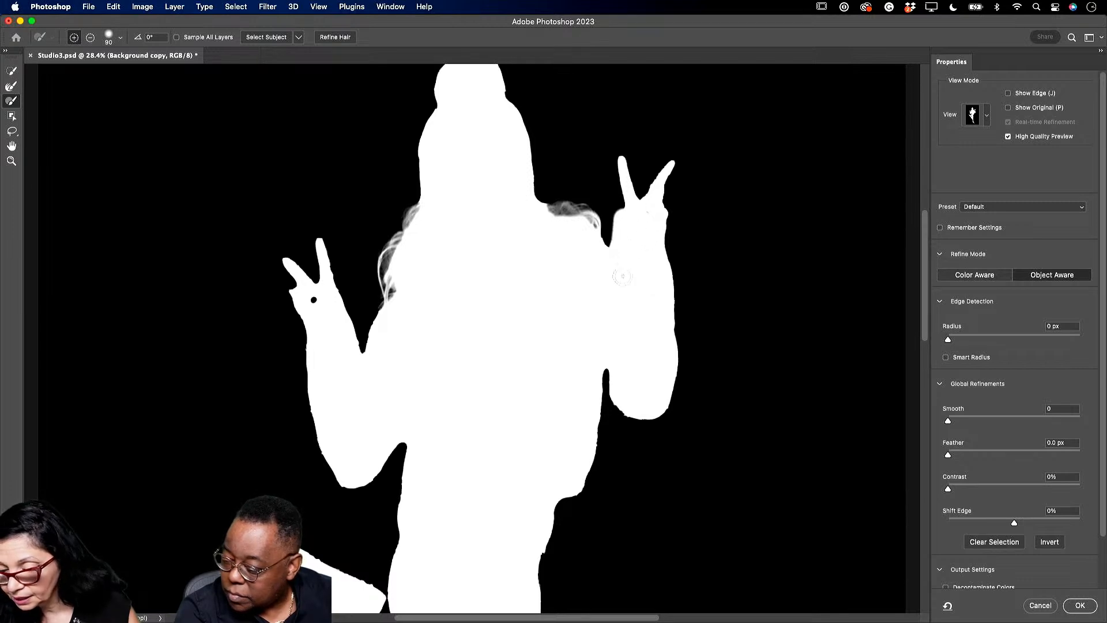
{"action": "left_click_drag", "start_coordinate": [311, 300], "coordinate": [316, 305]}
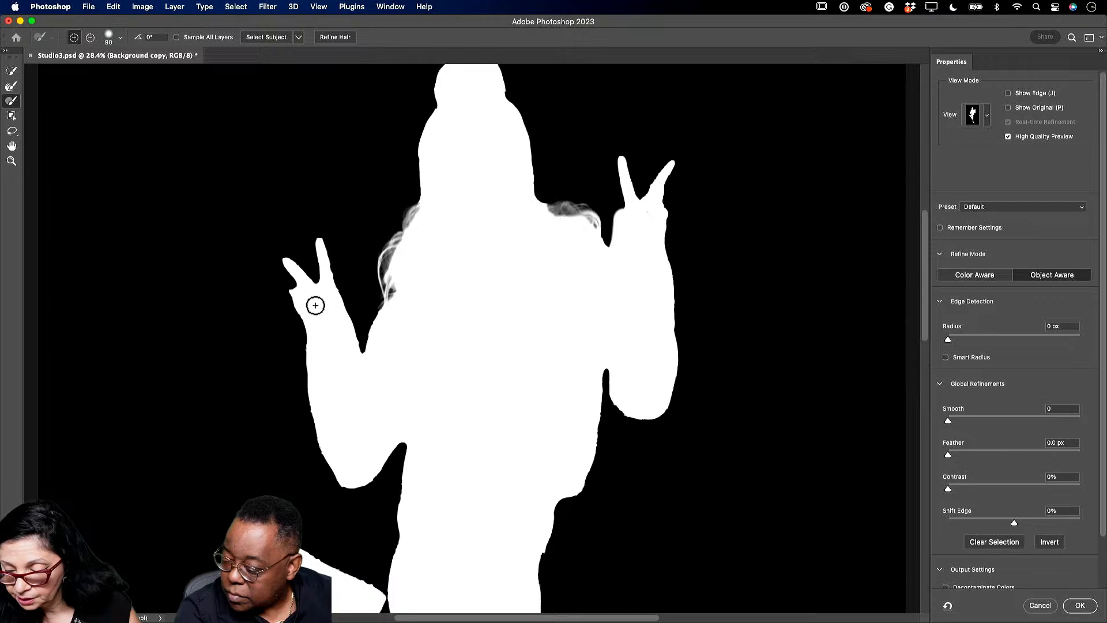
{"action": "left_click", "coordinate": [988, 118]}
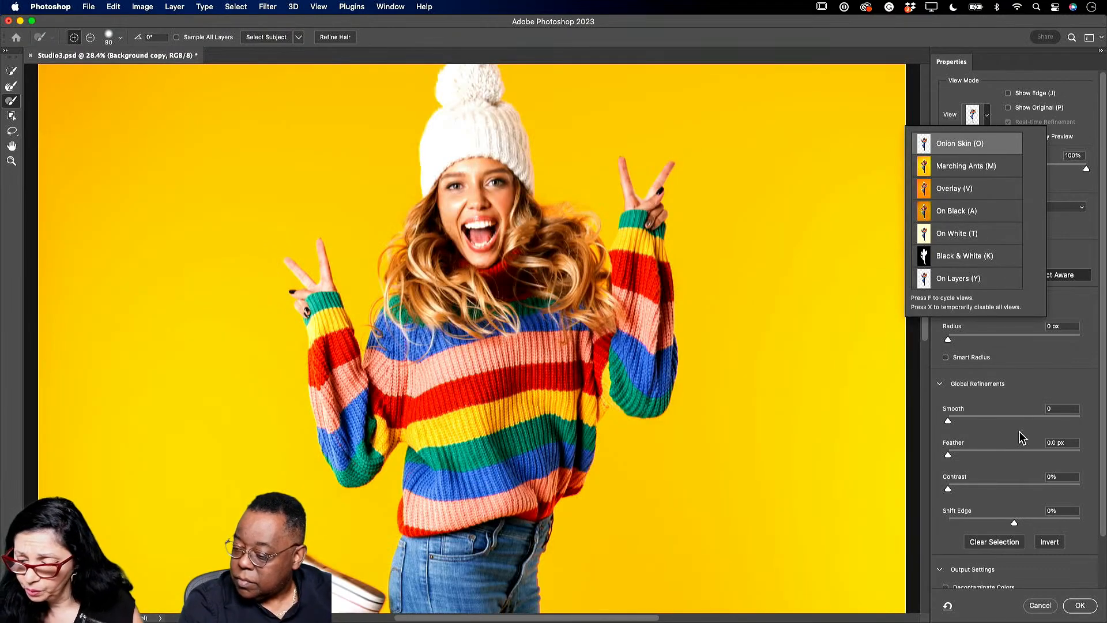
{"action": "scroll", "coordinate": [994, 499], "scroll_direction": "down", "scroll_amount": 3}
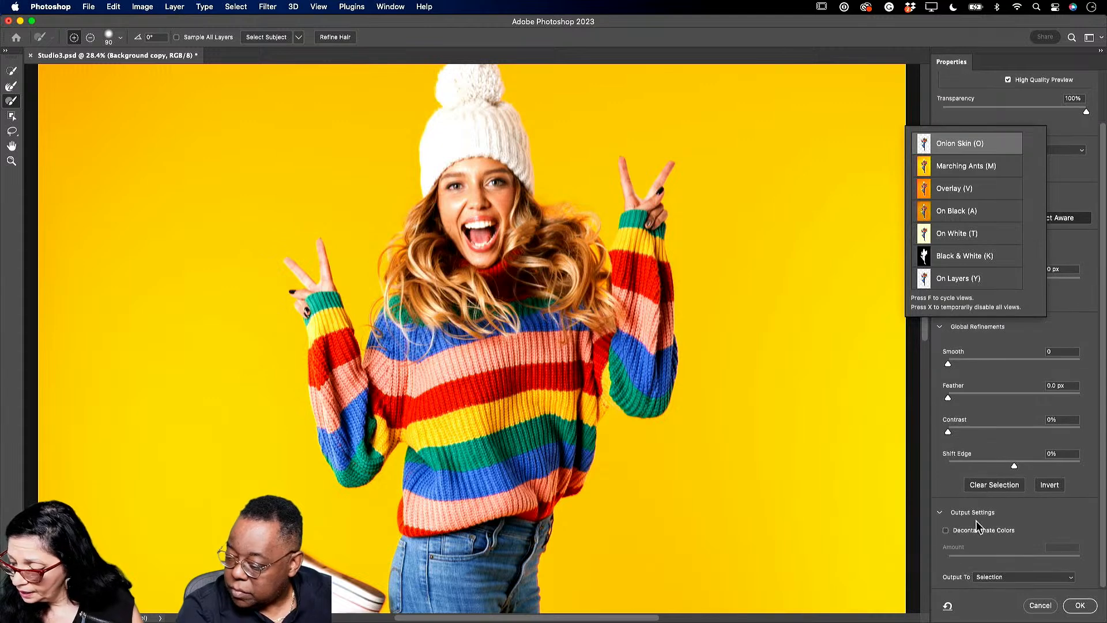
{"action": "left_click", "coordinate": [948, 531]}
{"action": "left_click", "coordinate": [946, 531]}
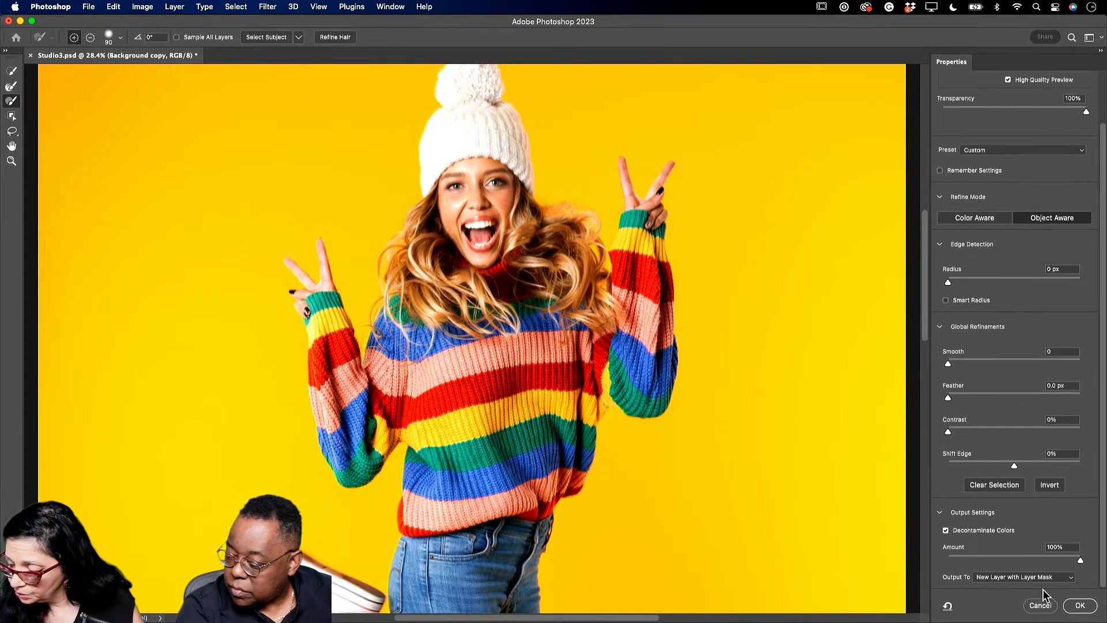
{"action": "left_click", "coordinate": [1080, 606]}
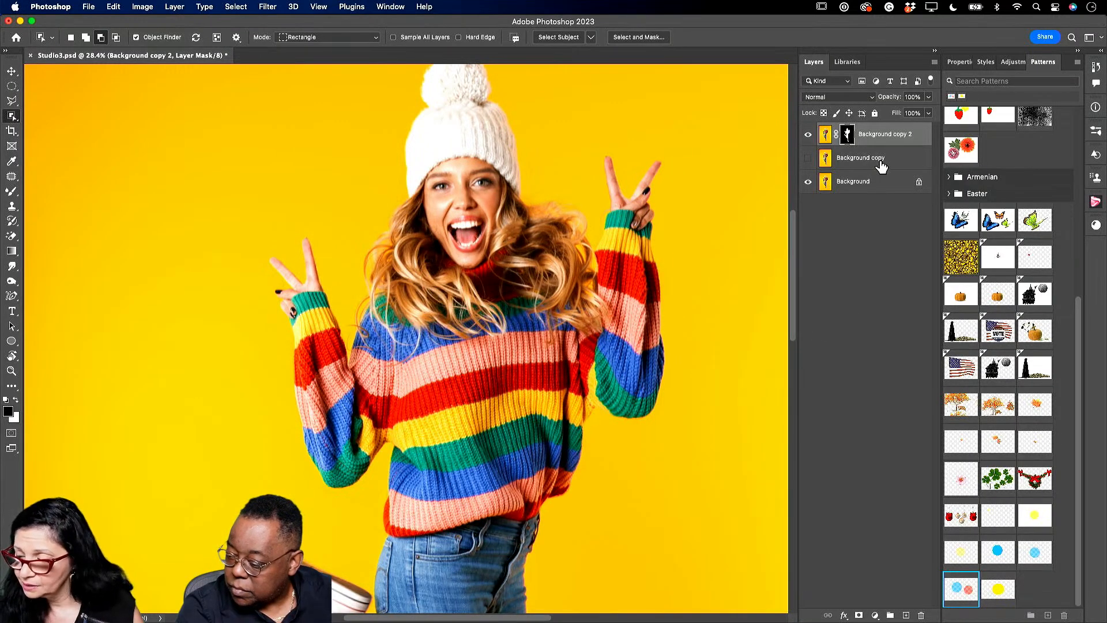
{"action": "left_click", "coordinate": [887, 162]}
- Delete the Background copy layer, zoom out, and toggle Background visibility to check the cutout
{"action": "key", "text": "Delete"}
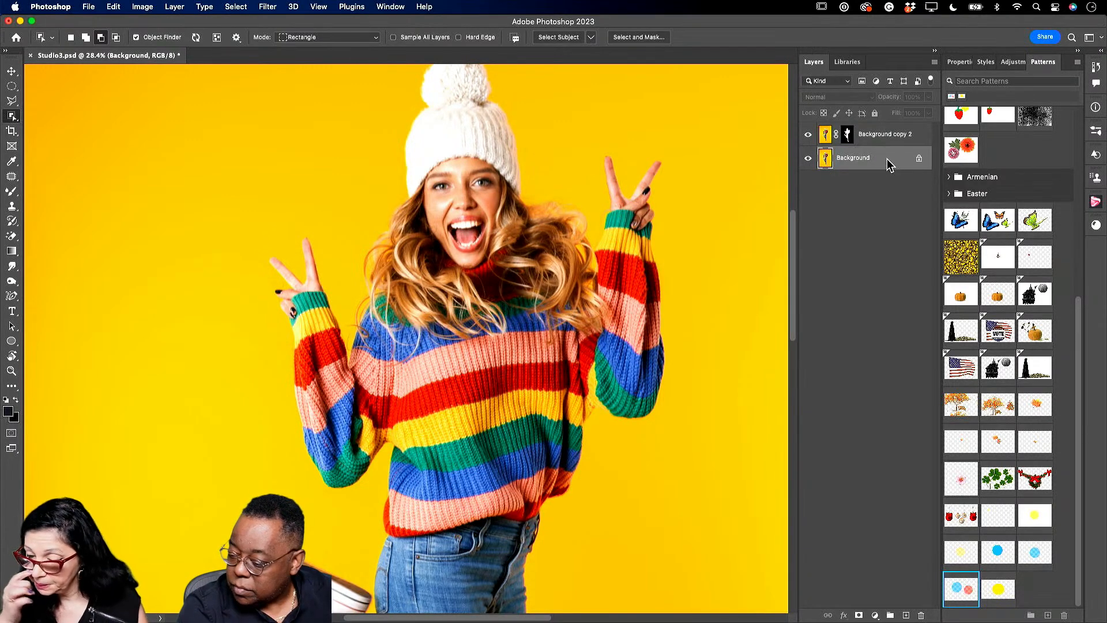
{"action": "left_click", "coordinate": [11, 370]}
{"action": "left_click_drag", "start_coordinate": [345, 337], "coordinate": [319, 331]}
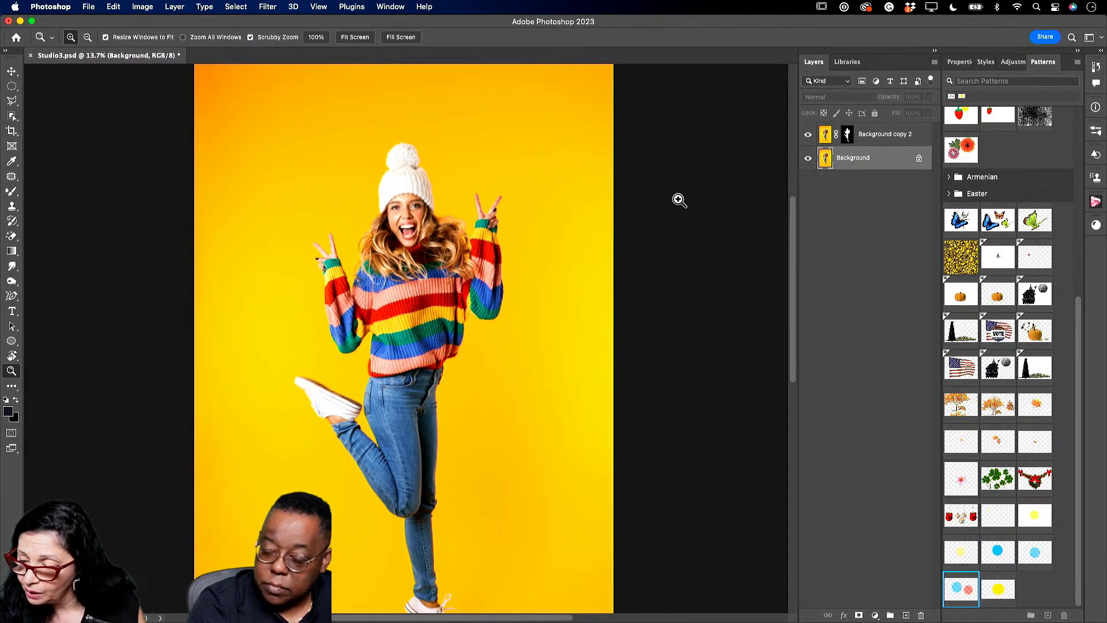
{"action": "left_click", "coordinate": [808, 158]}
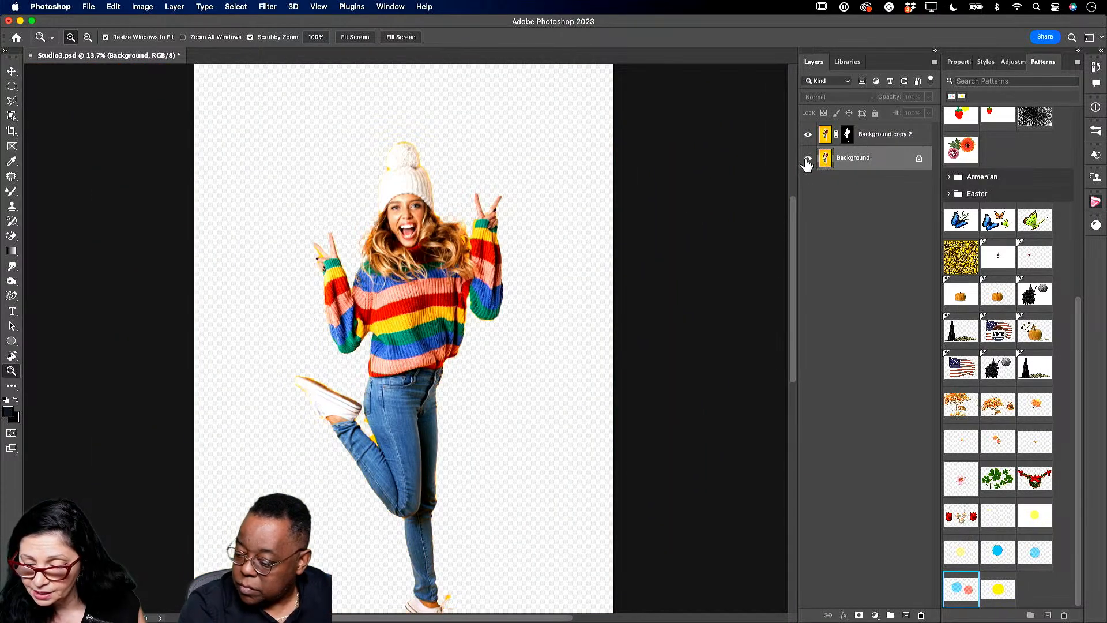
{"action": "left_click", "coordinate": [808, 158]}
{"action": "left_click_drag", "start_coordinate": [524, 402], "coordinate": [517, 402]}
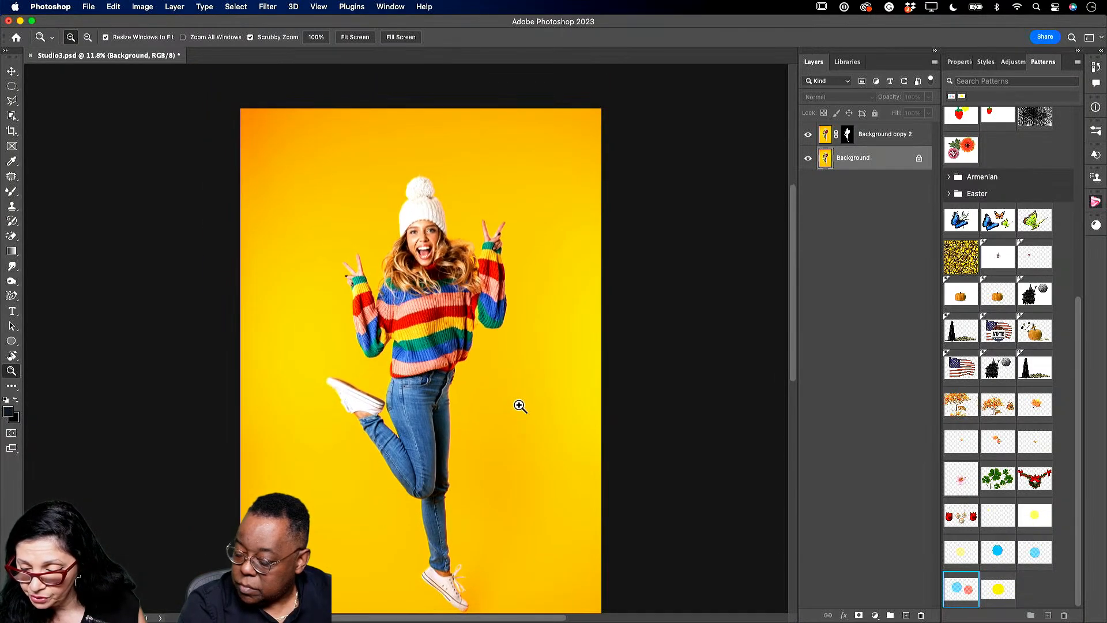
{"action": "left_click_drag", "start_coordinate": [796, 239], "coordinate": [799, 297]}
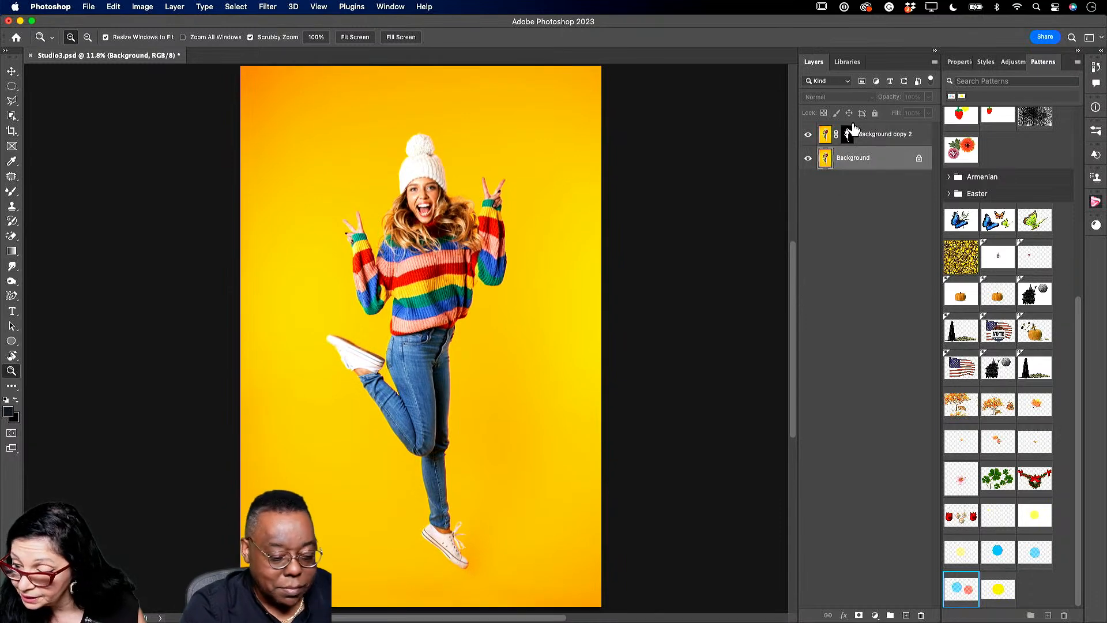
{"action": "left_click", "coordinate": [808, 158]}
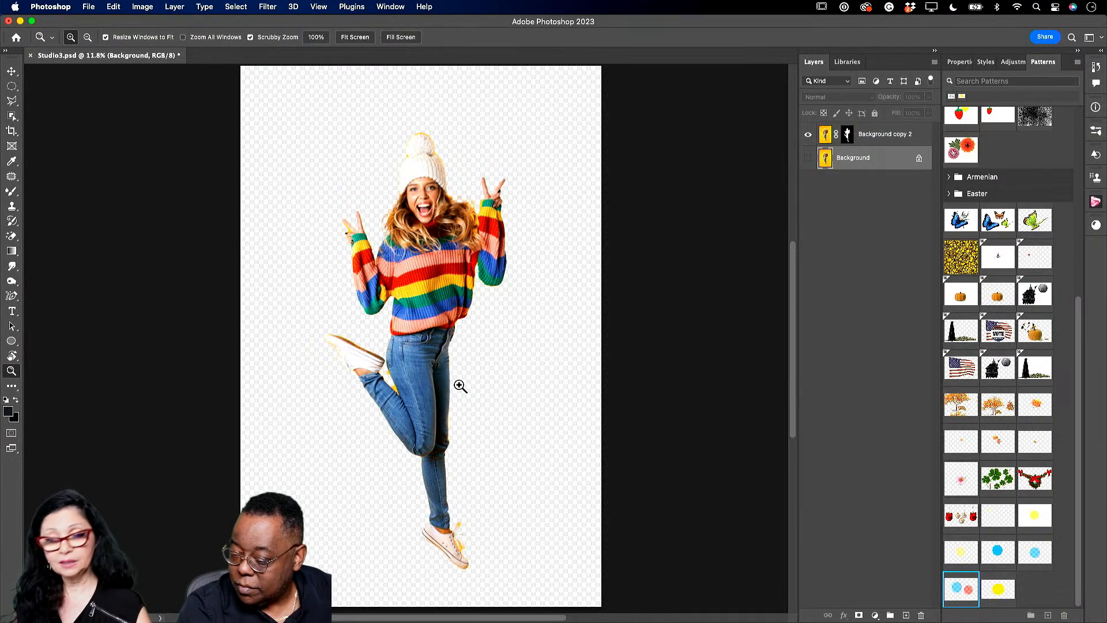
{"action": "left_click", "coordinate": [808, 158]}
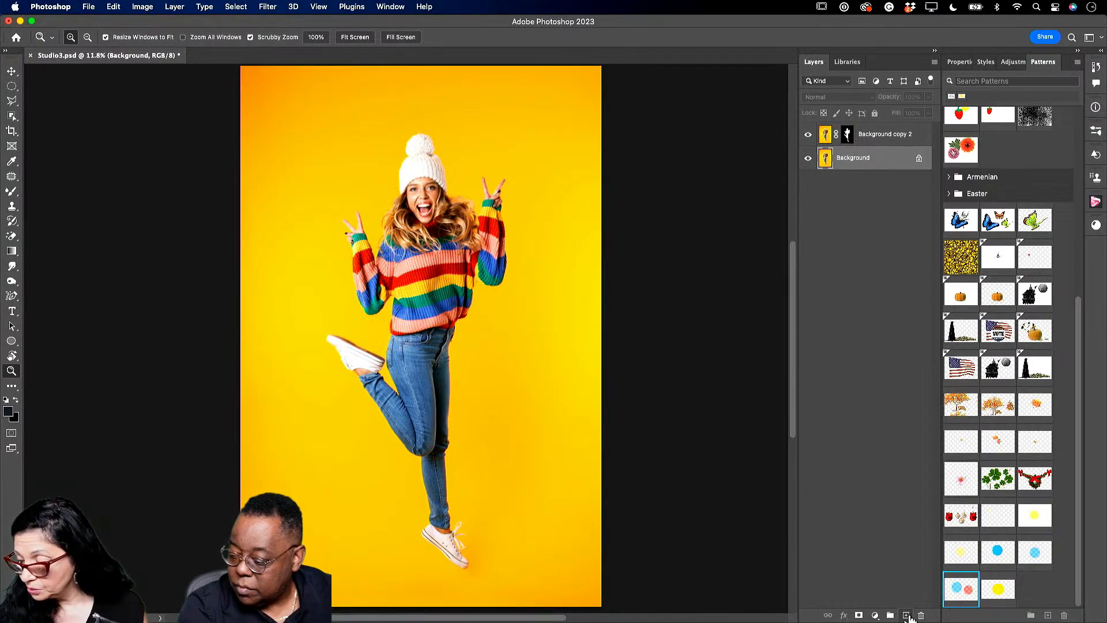
{"action": "left_click", "coordinate": [906, 614]}
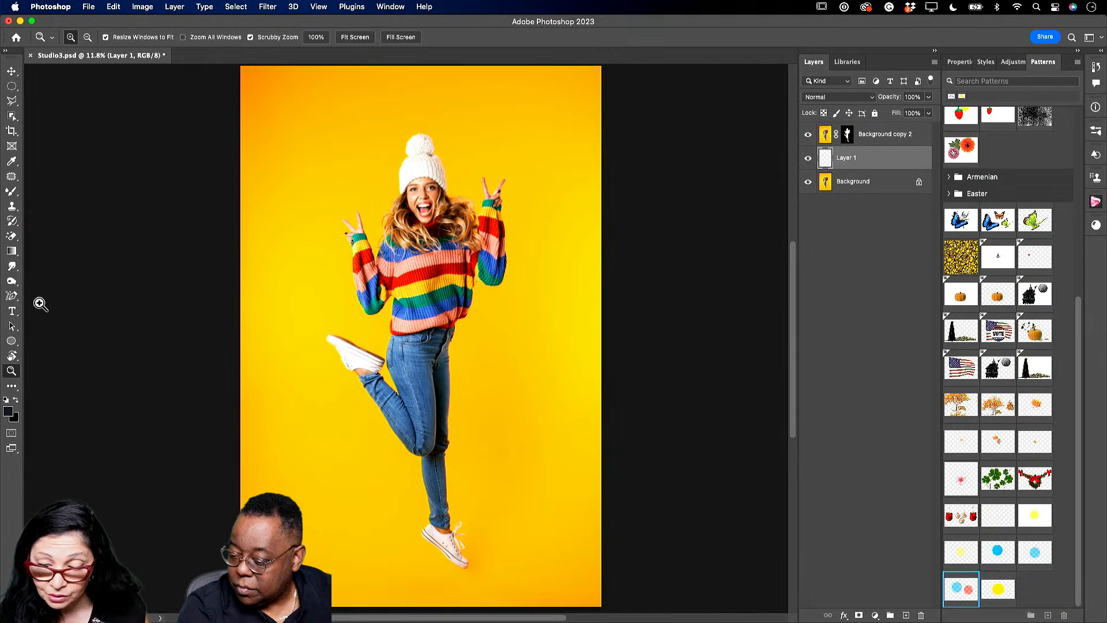
- In Shape mode, set the fill to light blue from Recently Used Colors and pick the Curvature Pen Tool
{"action": "left_click", "coordinate": [17, 298]}
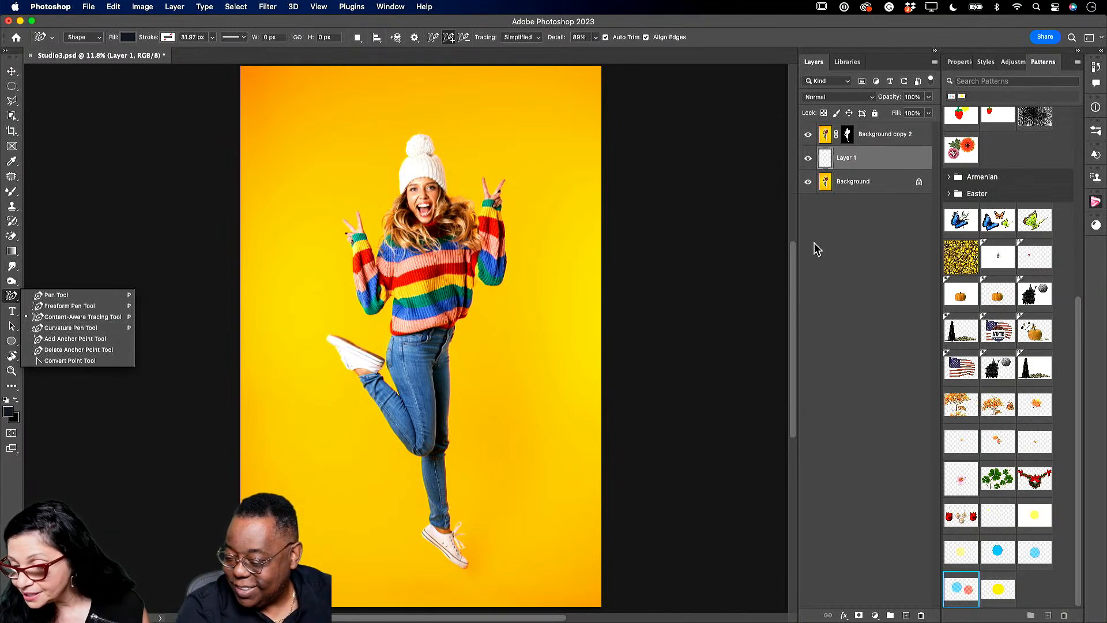
{"action": "scroll", "coordinate": [789, 261], "scroll_direction": "up", "scroll_amount": 2}
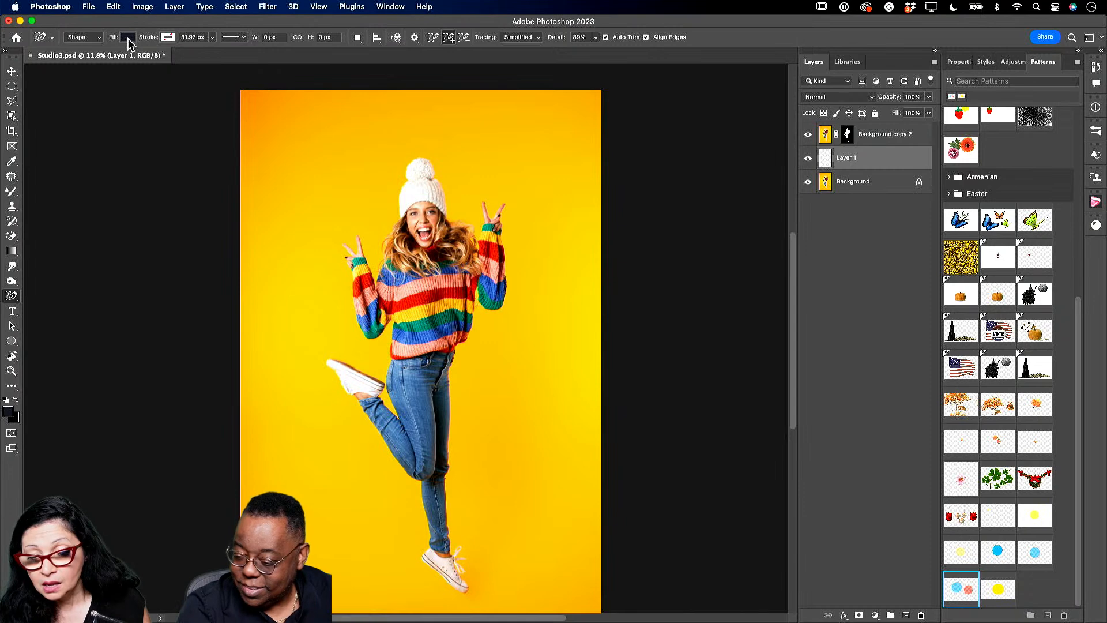
{"action": "left_click", "coordinate": [100, 41]}
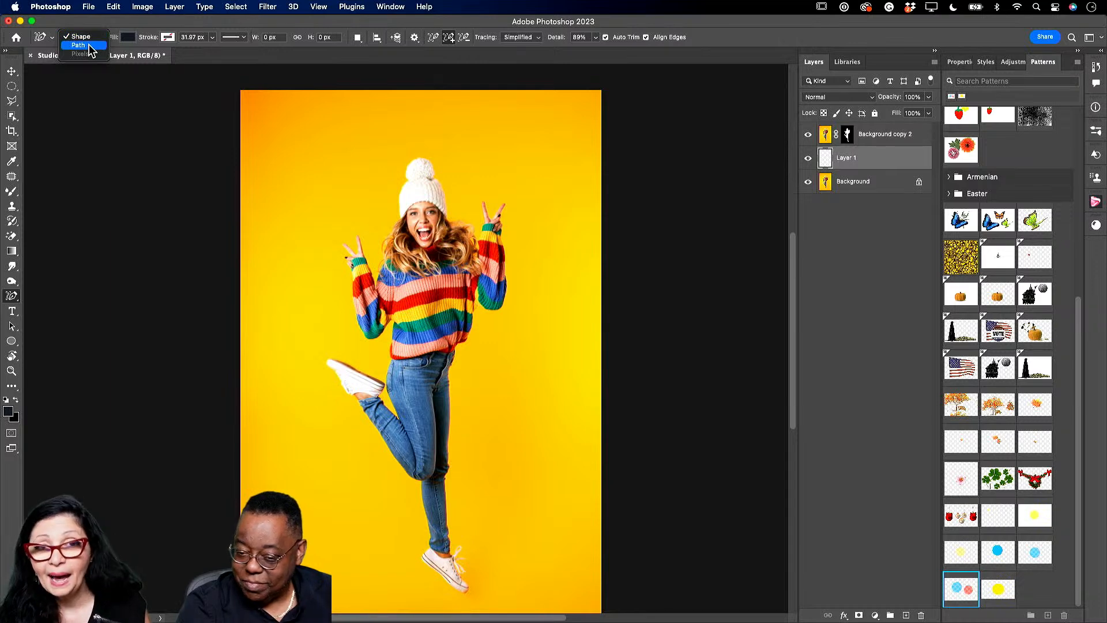
{"action": "left_click", "coordinate": [92, 38]}
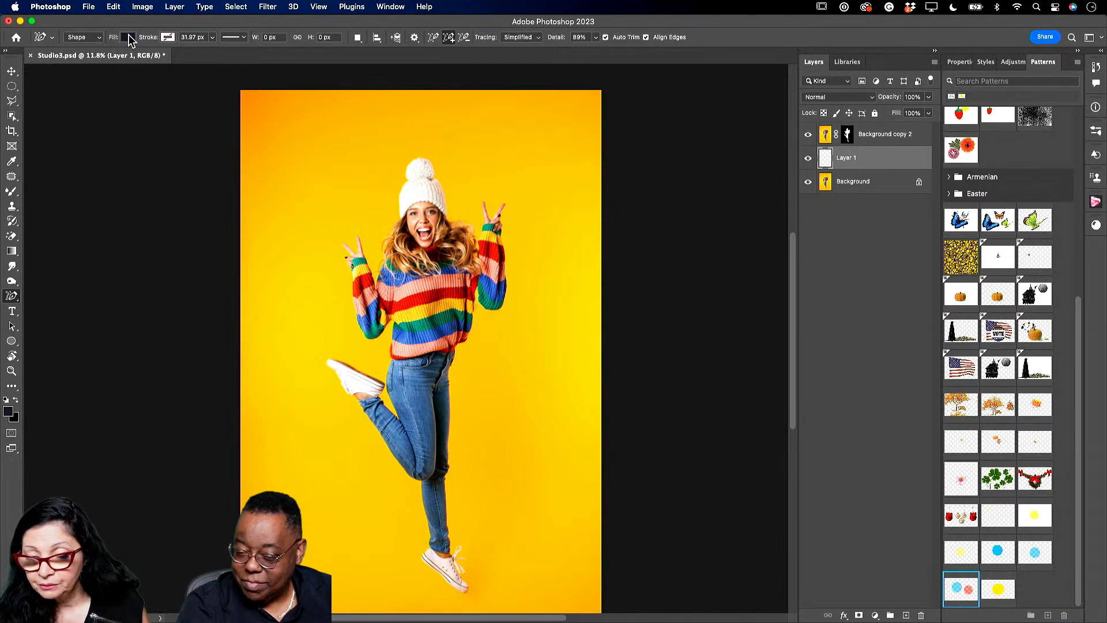
{"action": "left_click", "coordinate": [128, 37]}
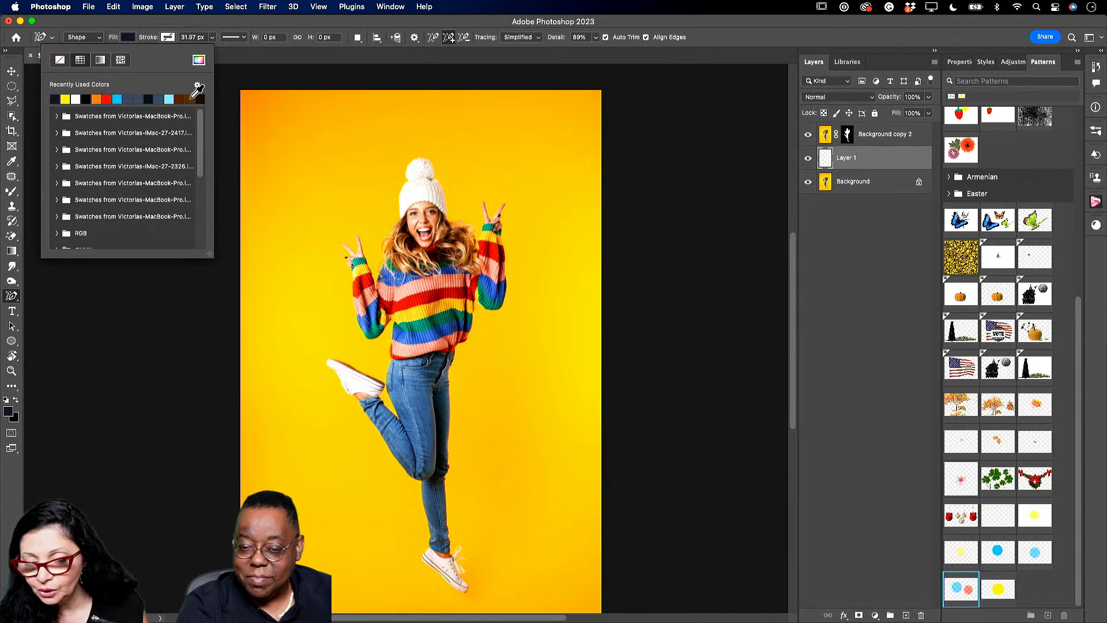
{"action": "left_click", "coordinate": [169, 99]}
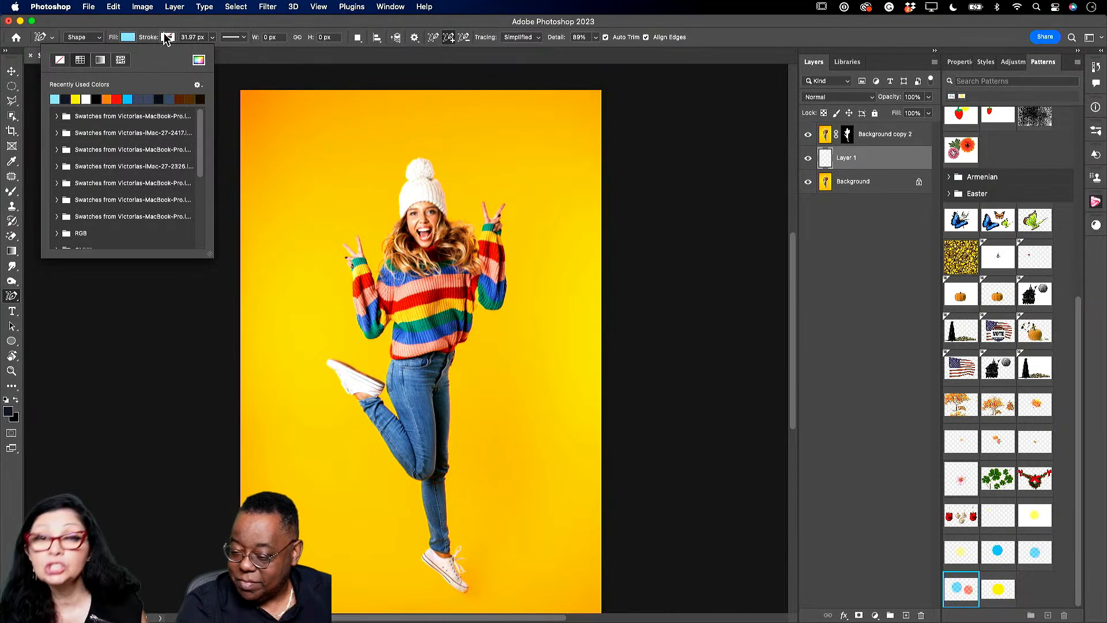
{"action": "left_click", "coordinate": [242, 95]}
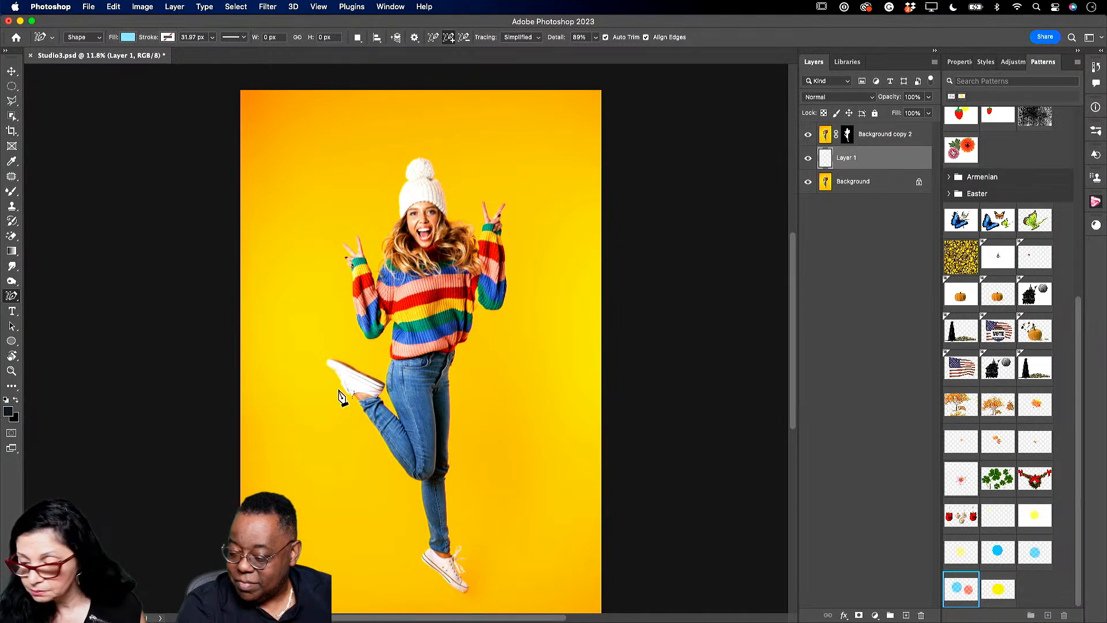
{"action": "left_click", "coordinate": [127, 37]}
{"action": "left_click", "coordinate": [126, 36]}
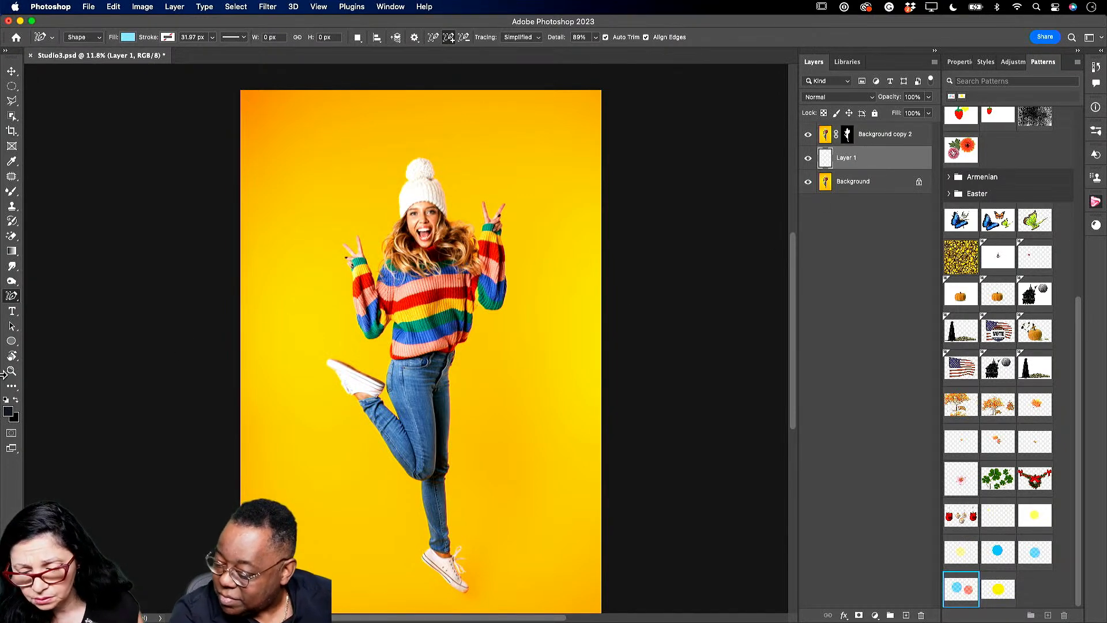
{"action": "left_click", "coordinate": [17, 295]}
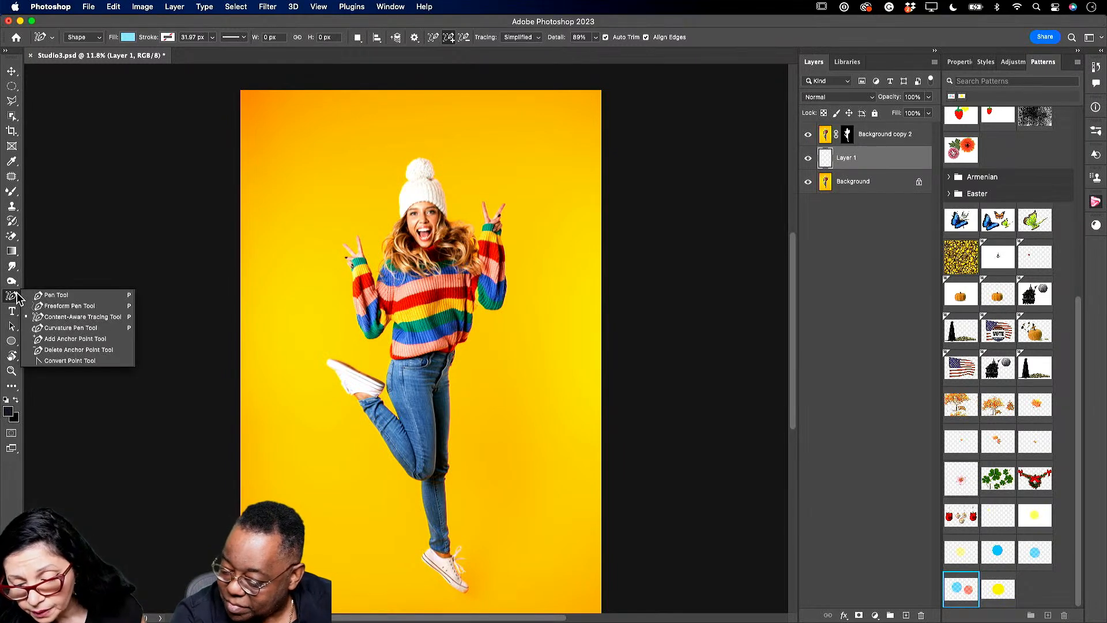
{"action": "left_click", "coordinate": [59, 330]}
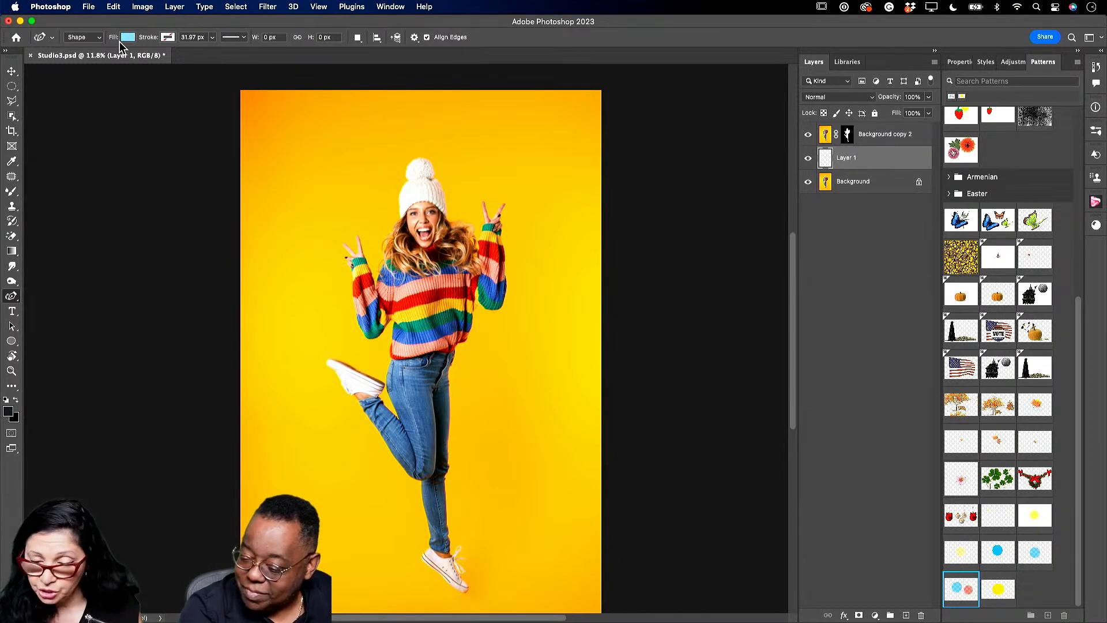
- Draw light-blue Shape 1 from the top corners down to a wavy edge through the shoe and knee
{"action": "left_click", "coordinate": [240, 90]}
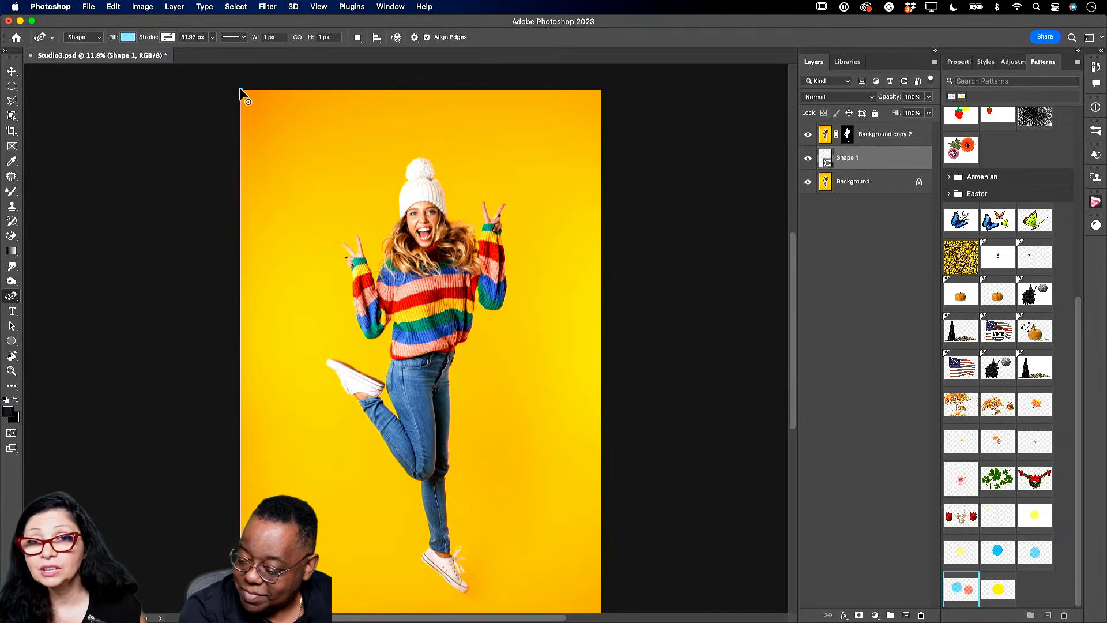
{"action": "left_click", "coordinate": [241, 408]}
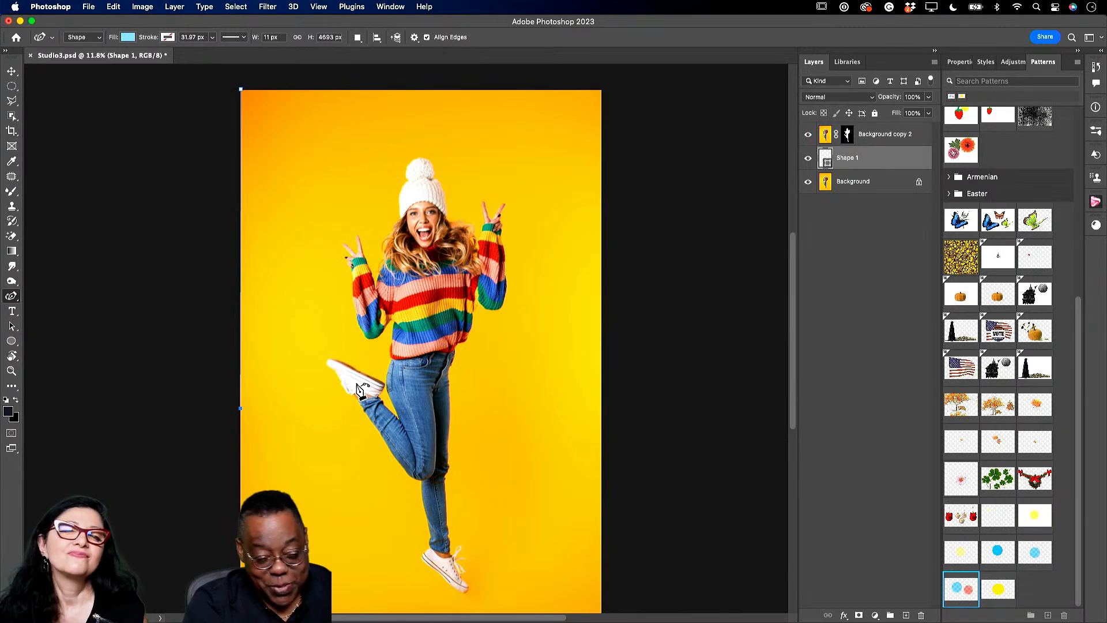
{"action": "left_click", "coordinate": [321, 368]}
{"action": "left_click", "coordinate": [447, 380]}
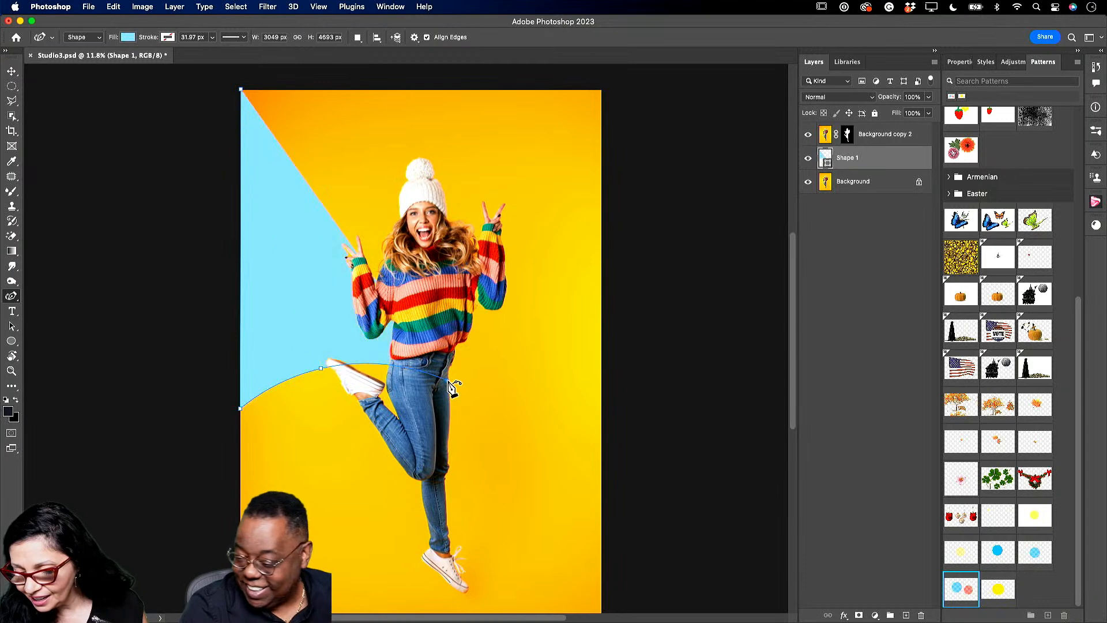
{"action": "left_click", "coordinate": [541, 343]}
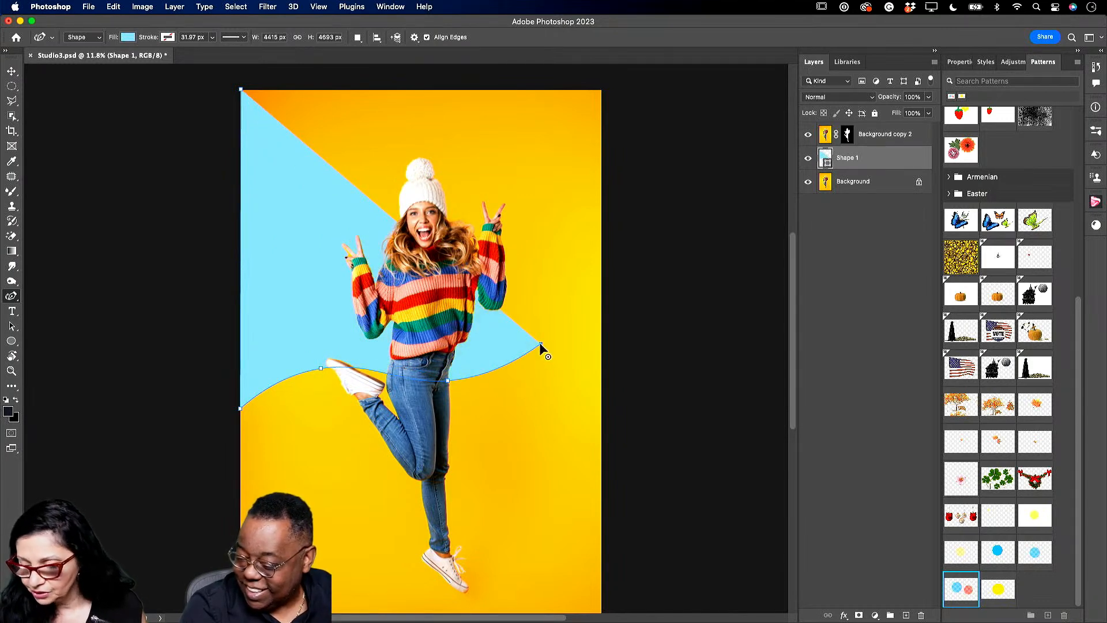
{"action": "left_click", "coordinate": [602, 312]}
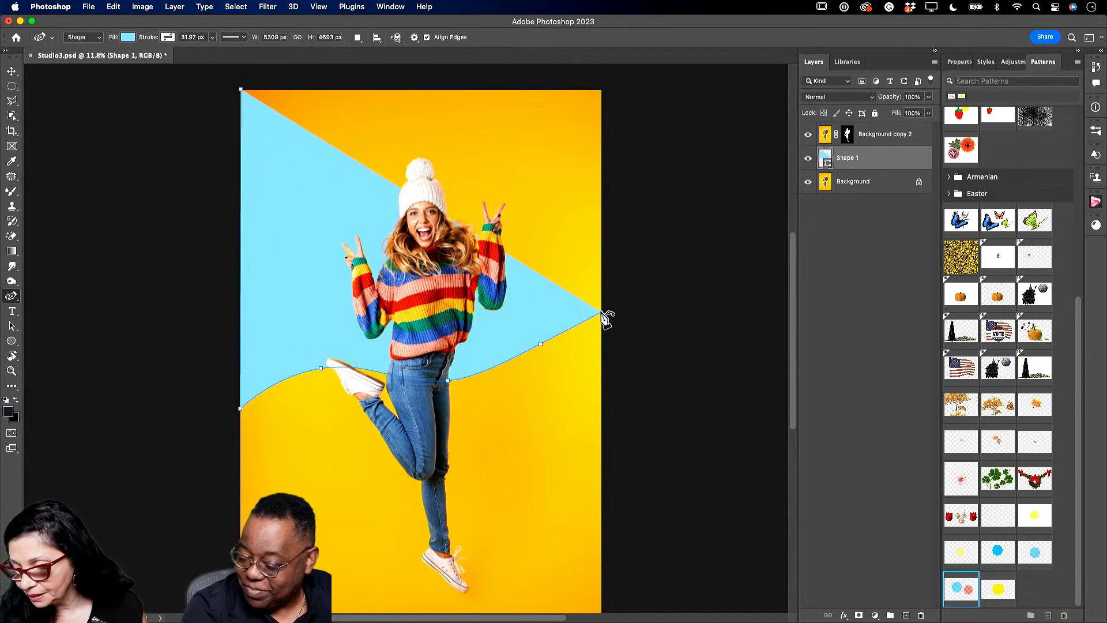
{"action": "left_click", "coordinate": [602, 91]}
{"action": "left_click", "coordinate": [241, 91]}
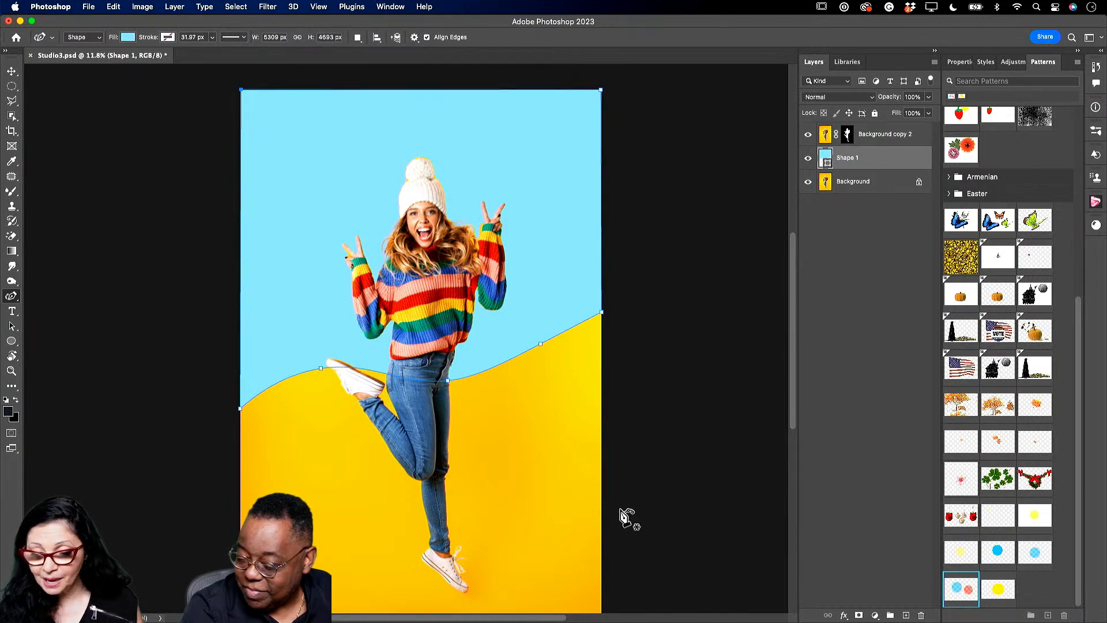
{"action": "left_click", "coordinate": [860, 182]}
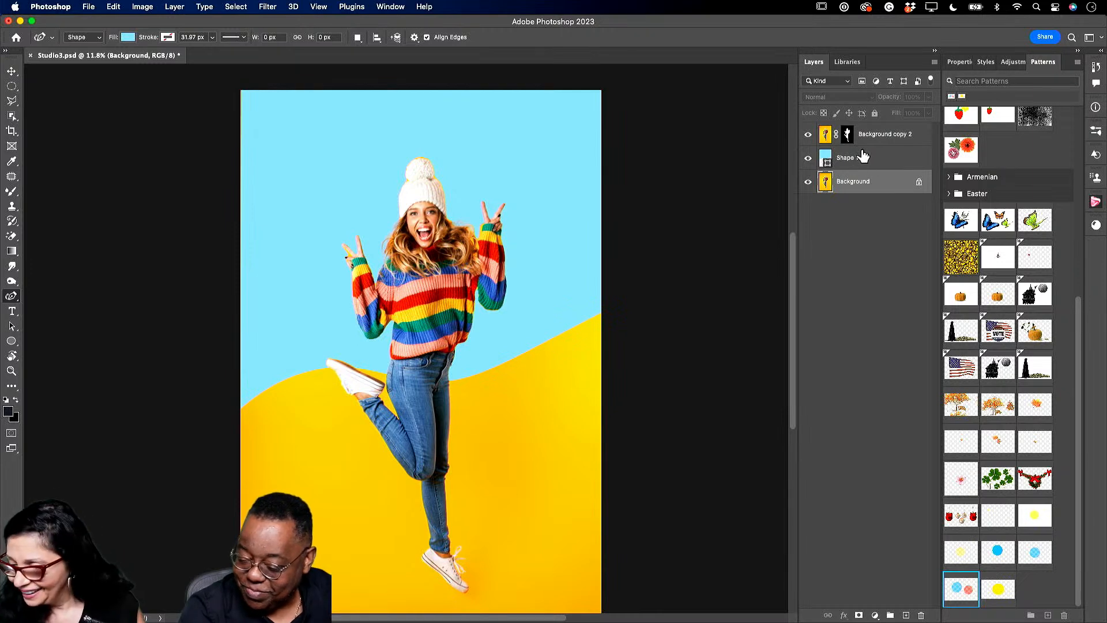
- Give Shape 1 a Normal-blend drop shadow in golden-orange d59808
{"action": "left_click", "coordinate": [869, 163]}
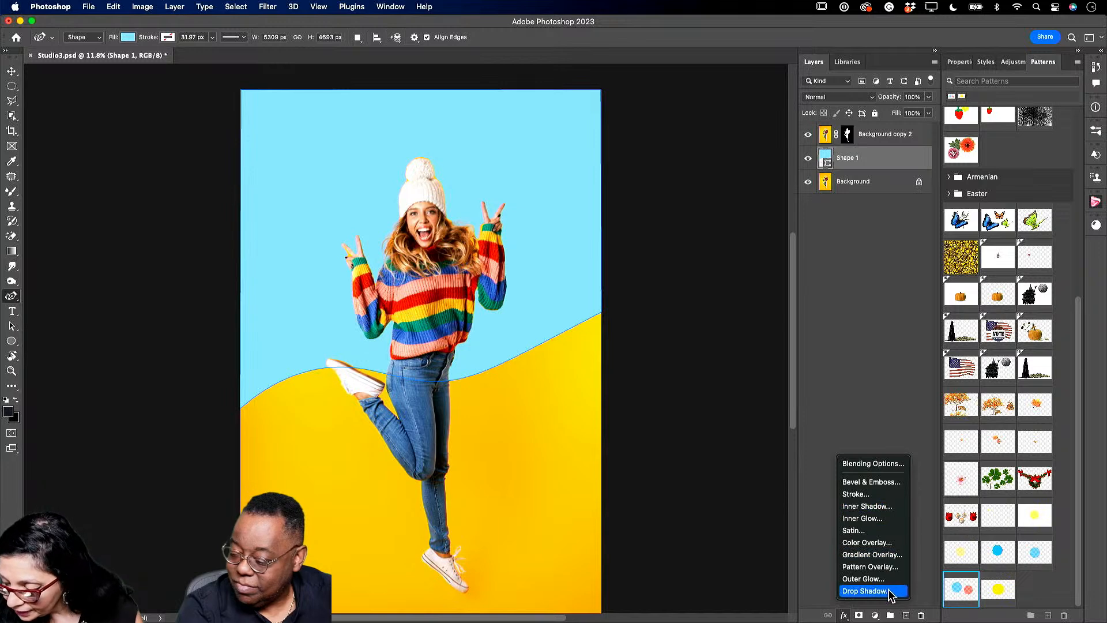
{"action": "left_click", "coordinate": [891, 590]}
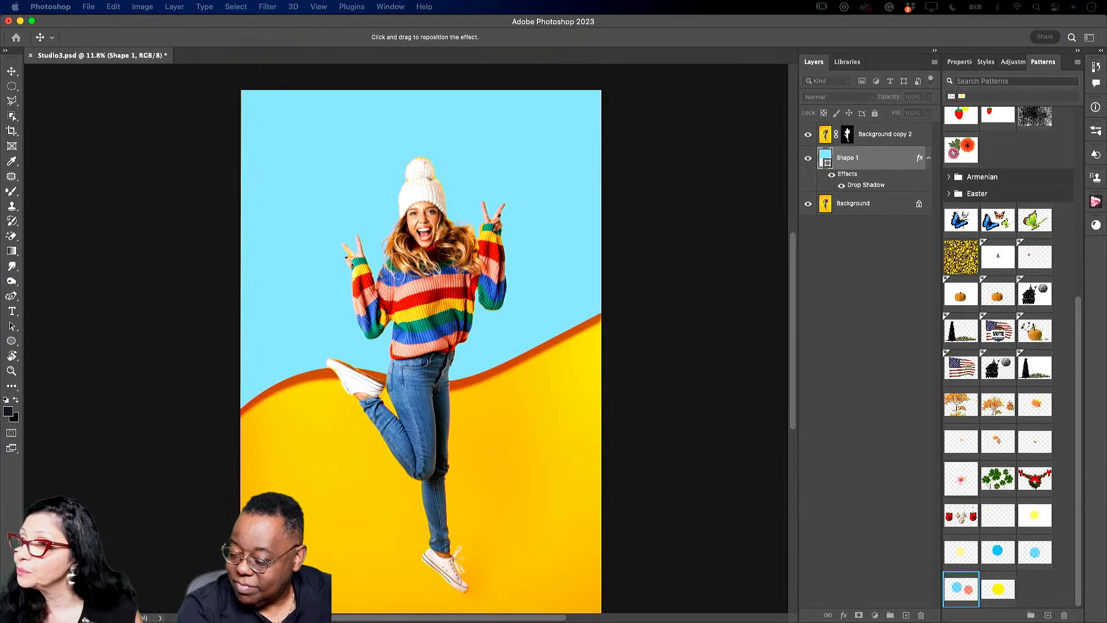
{"action": "left_click_drag", "start_coordinate": [231, 26], "coordinate": [715, 109]}
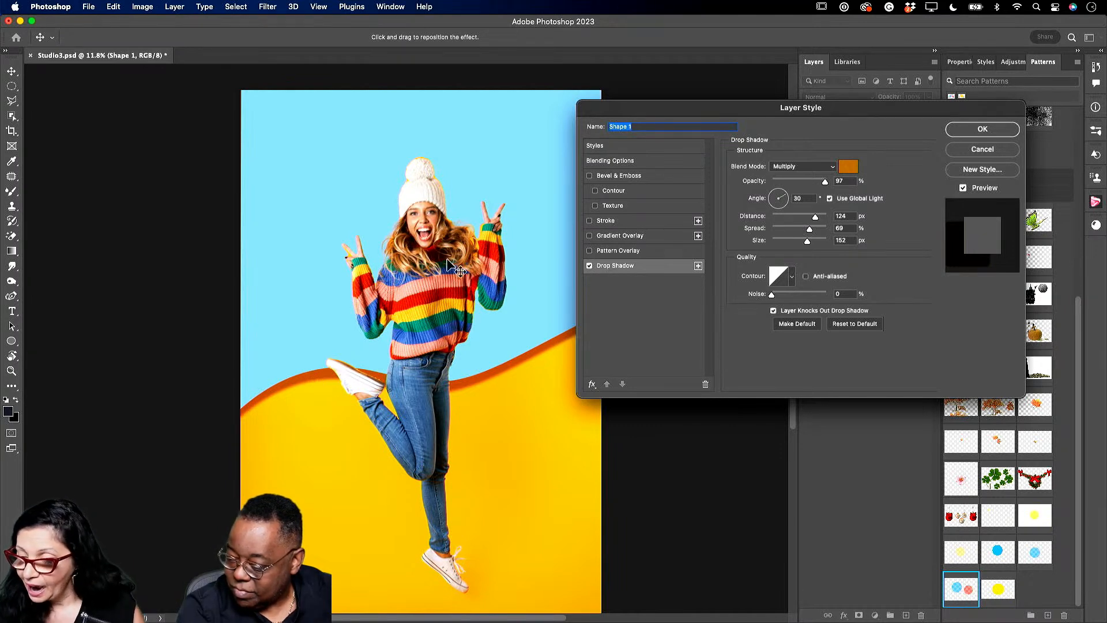
{"action": "left_click", "coordinate": [804, 167]}
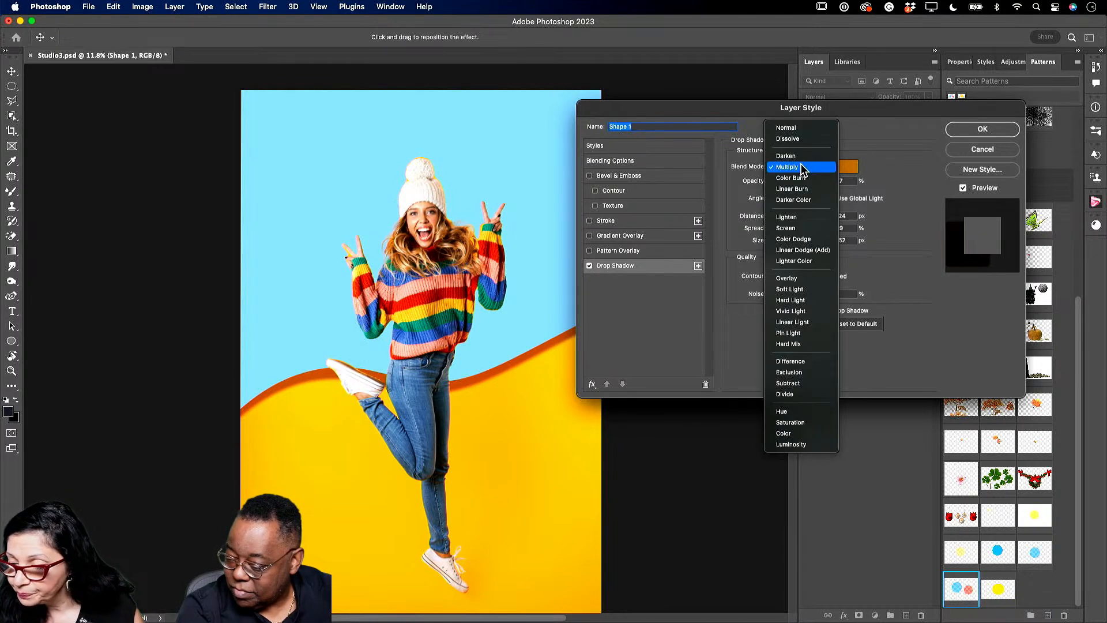
{"action": "left_click", "coordinate": [795, 129]}
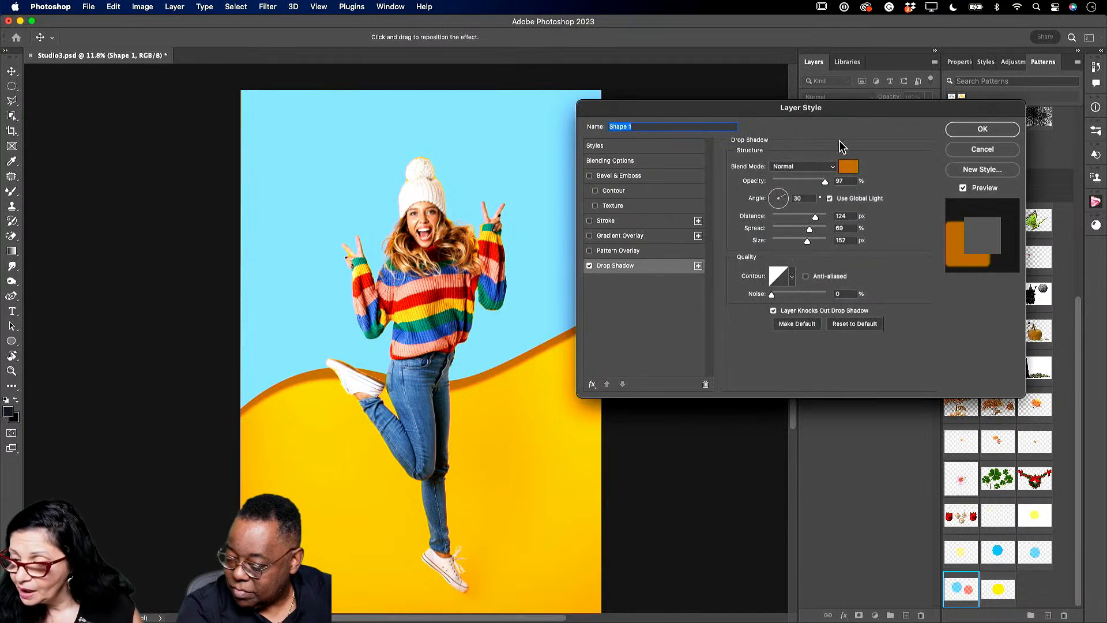
{"action": "left_click", "coordinate": [850, 168]}
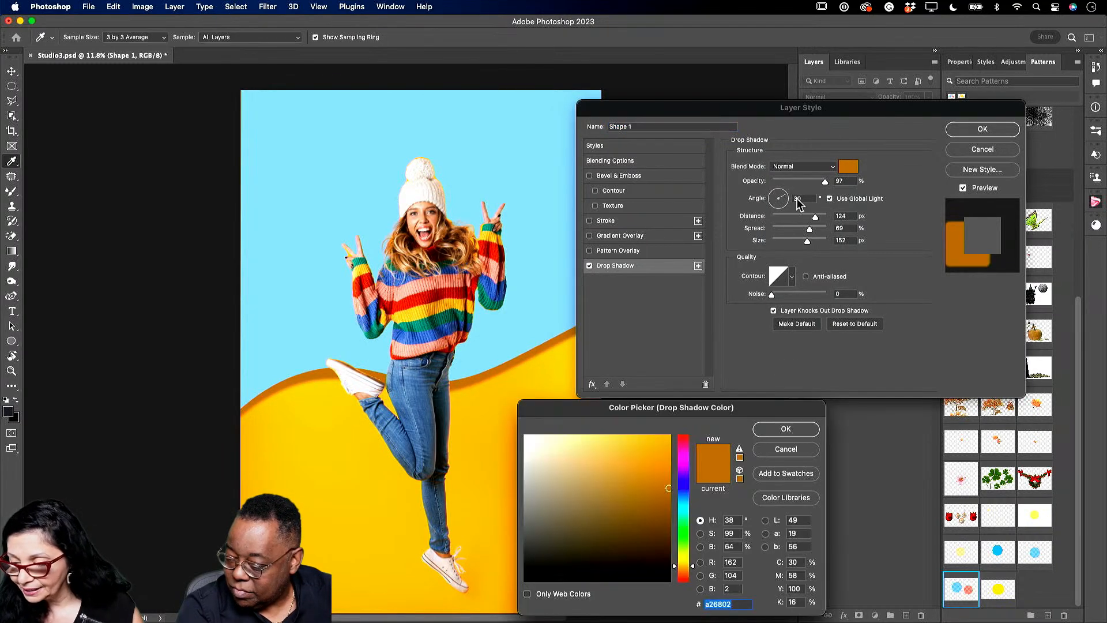
{"action": "left_click", "coordinate": [340, 487]}
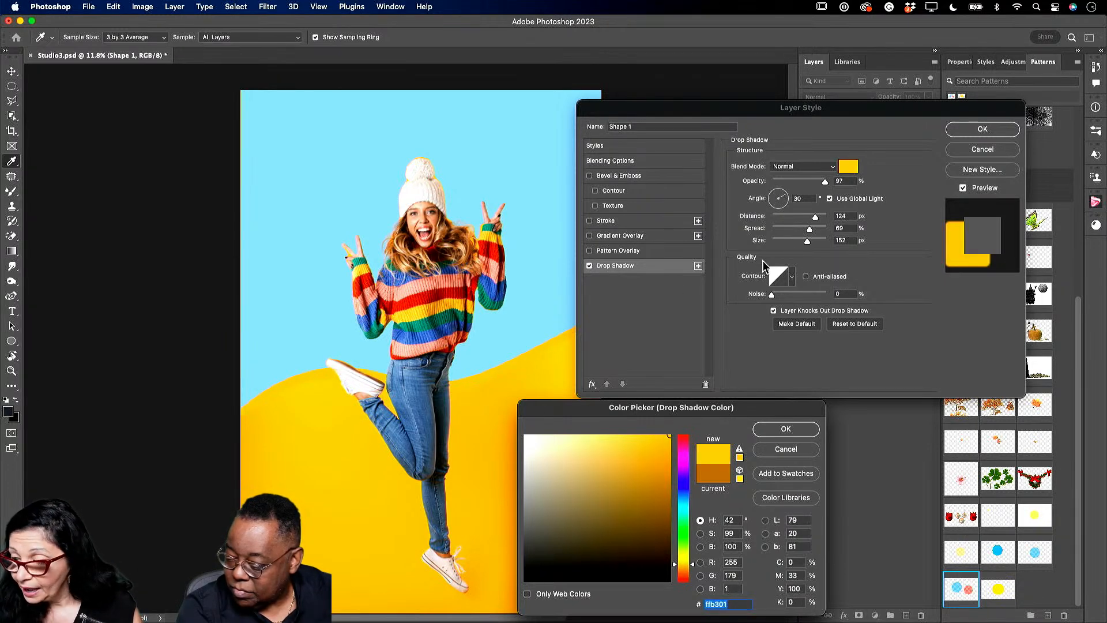
{"action": "mouse_move", "coordinate": [658, 446]}
{"action": "left_mouse_down"}
{"action": "mouse_move", "coordinate": [673, 472]}
{"action": "mouse_move", "coordinate": [666, 459]}
{"action": "left_mouse_up"}
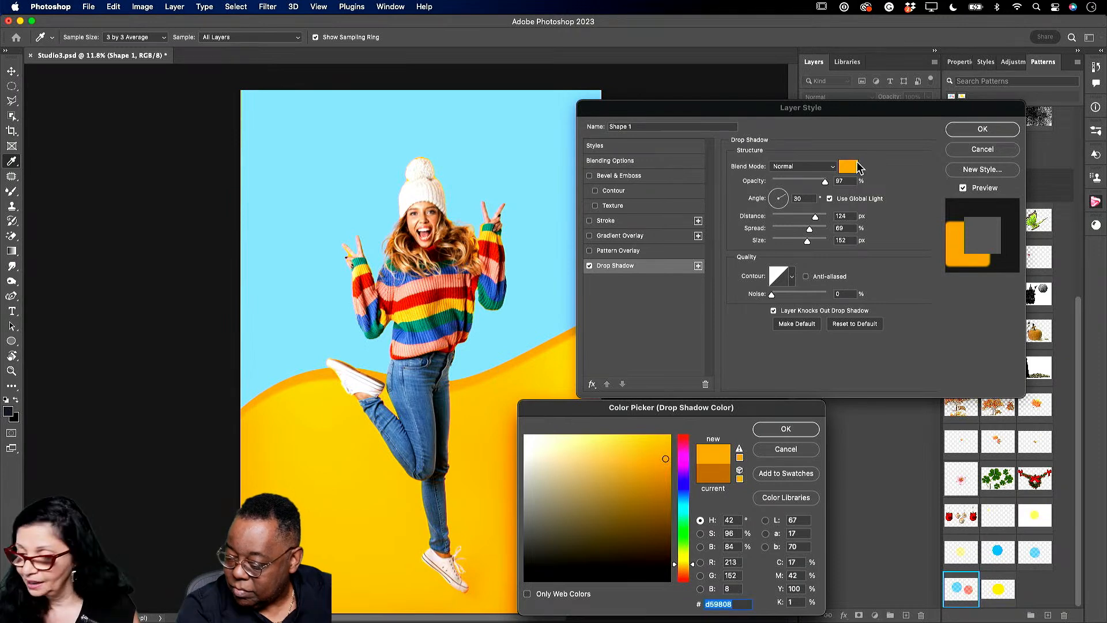
{"action": "left_click", "coordinate": [771, 431]}
{"action": "left_click", "coordinate": [979, 133]}
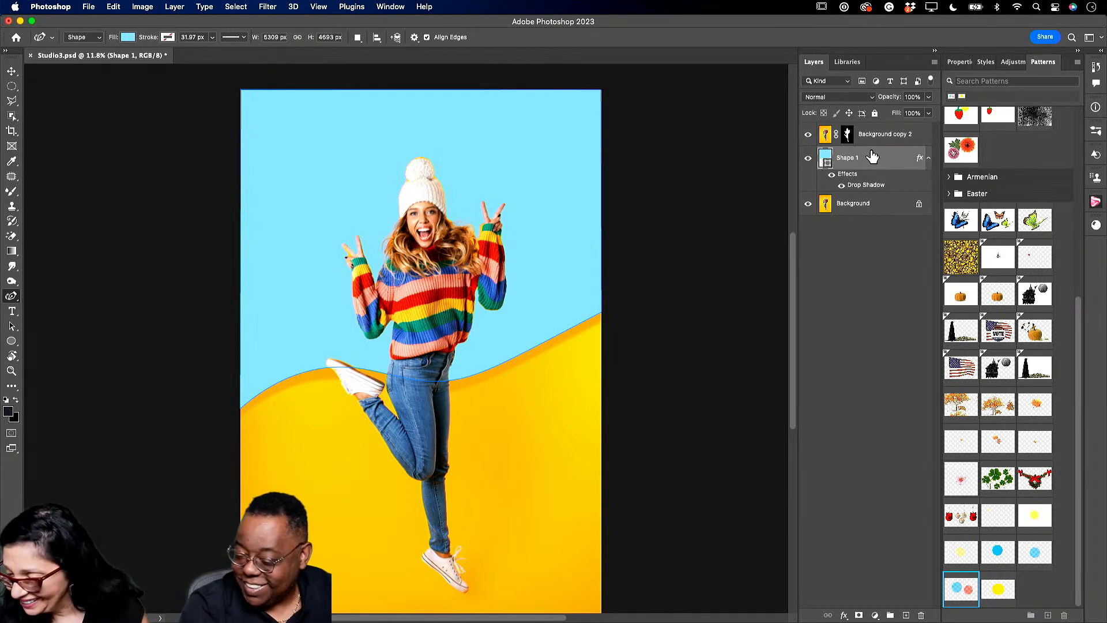
- Duplicate the wave, squash the copy upward toward the torso and fill it red
{"action": "left_click_drag", "start_coordinate": [872, 157], "coordinate": [903, 616]}
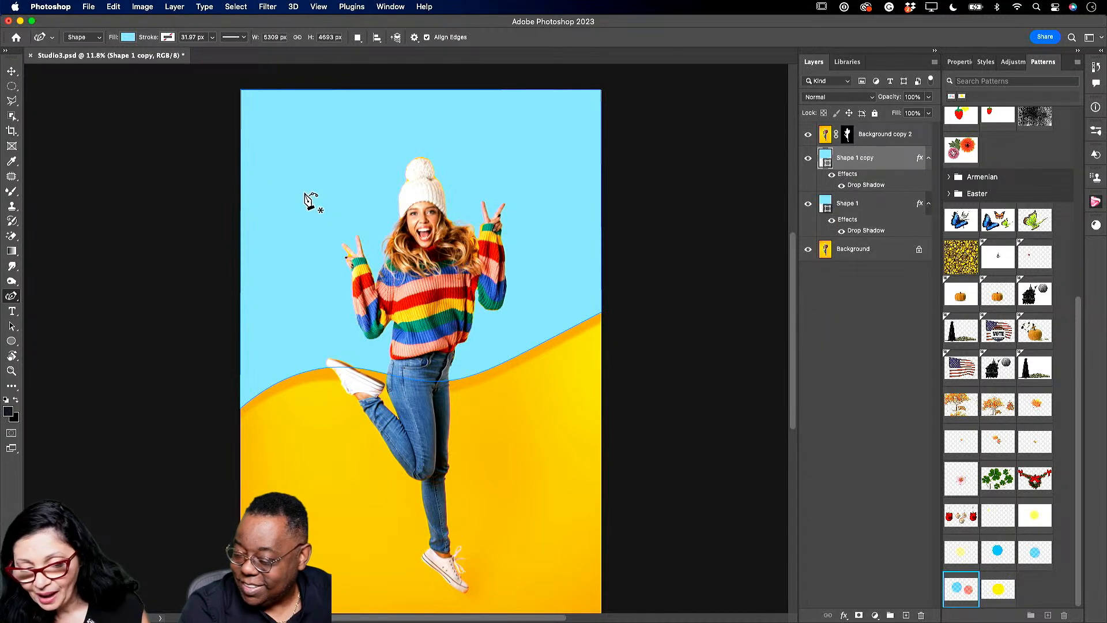
{"action": "left_click", "coordinate": [11, 70]}
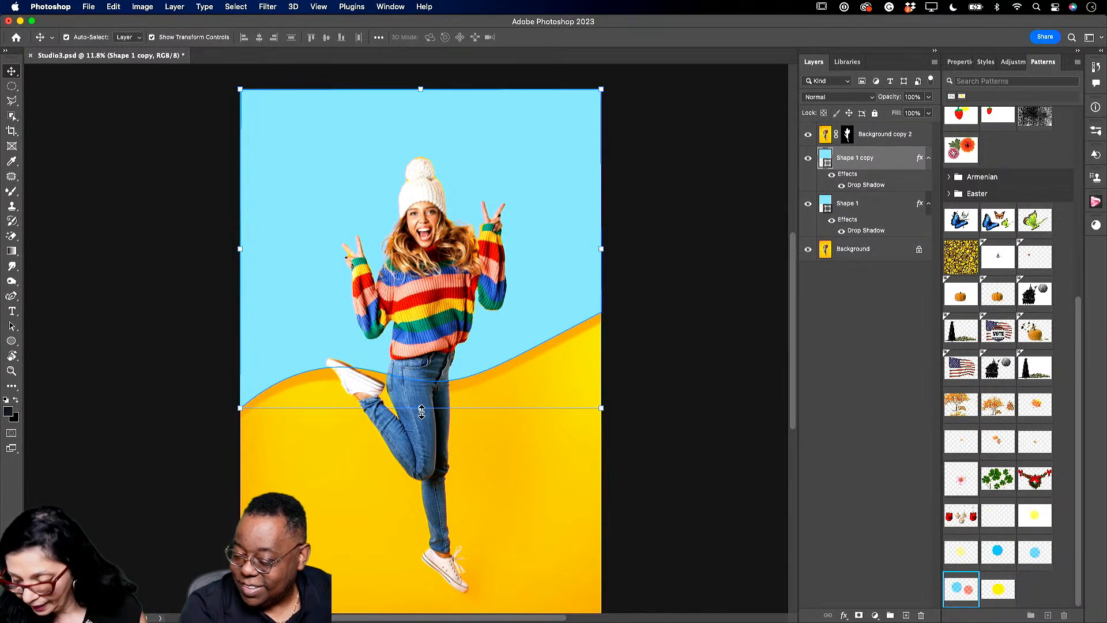
{"action": "left_click_drag", "start_coordinate": [422, 411], "coordinate": [423, 343]}
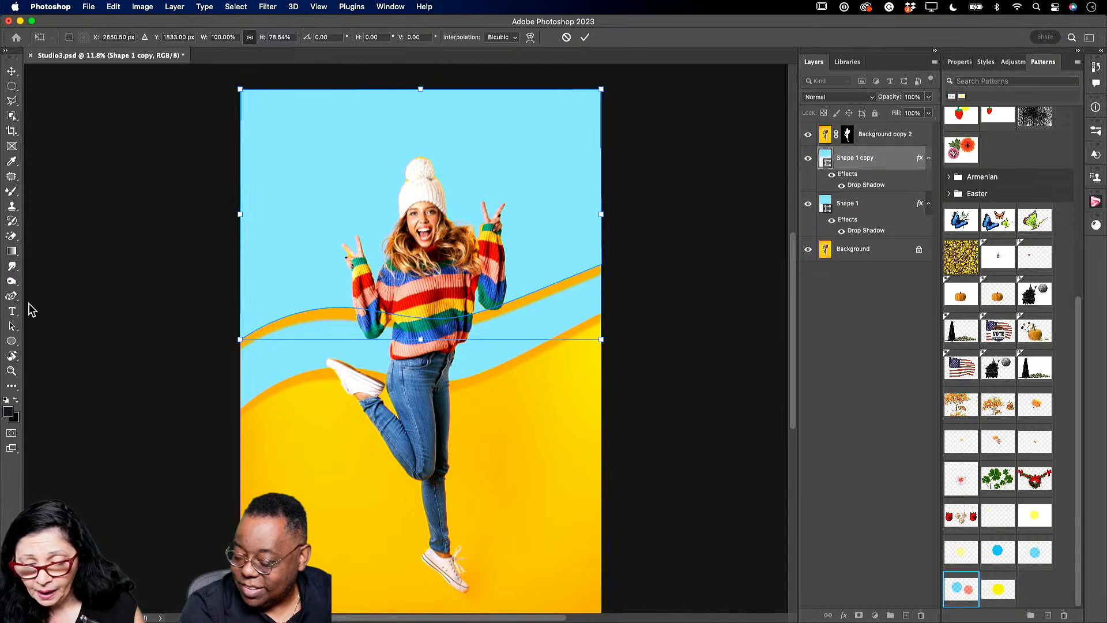
{"action": "left_click", "coordinate": [11, 296]}
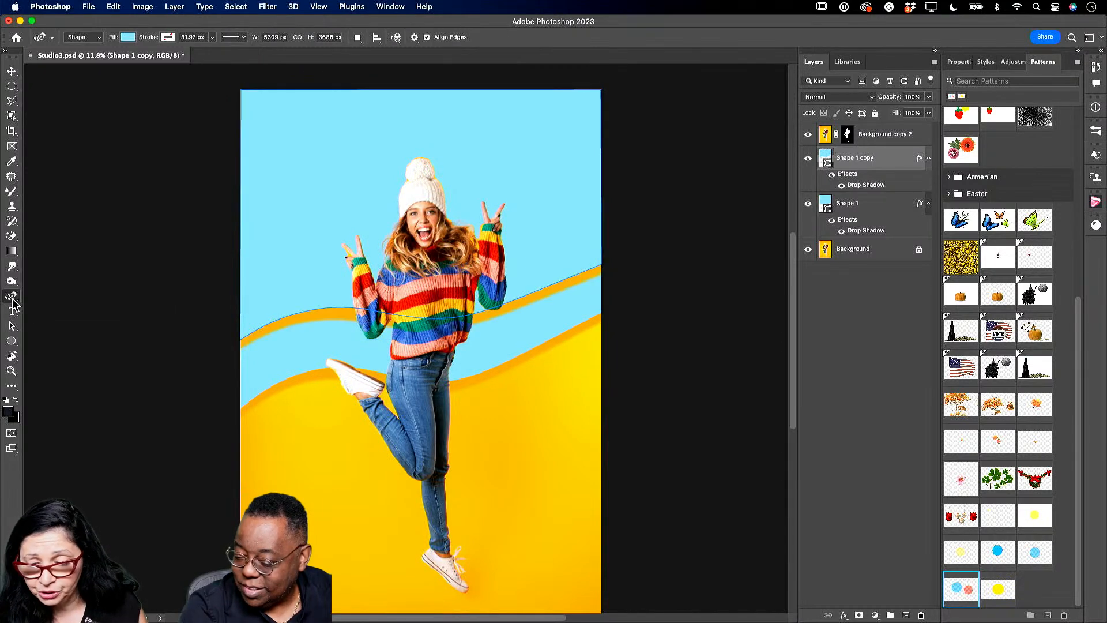
{"action": "left_click", "coordinate": [127, 37]}
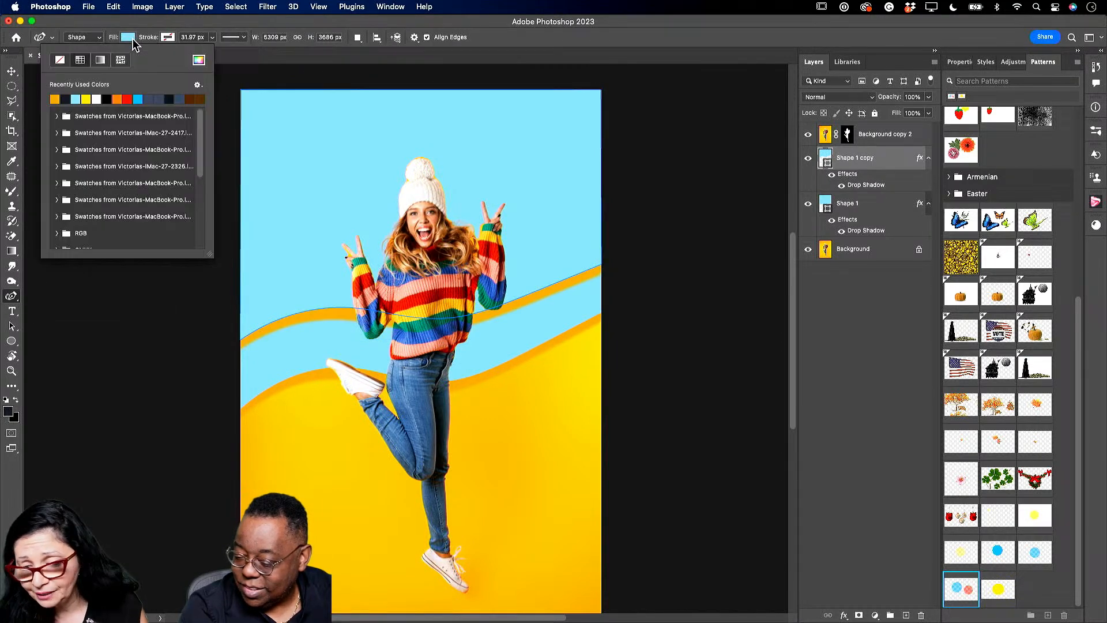
{"action": "left_click", "coordinate": [126, 99]}
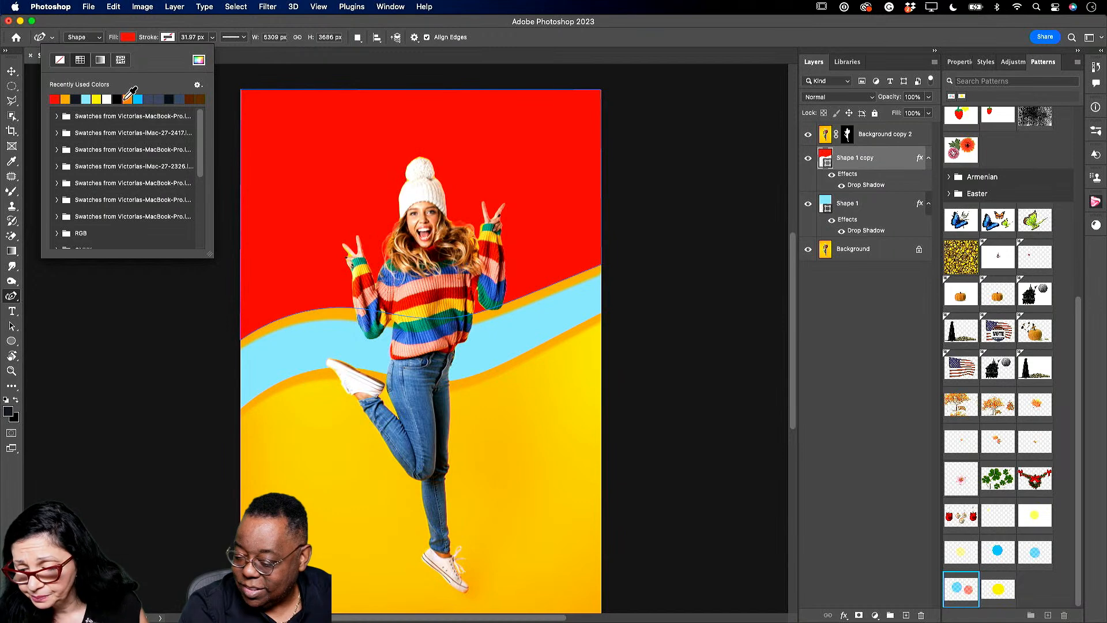
- Change the red wave's drop shadow to blue 368ab6 and duplicate the layer
{"action": "double_click", "coordinate": [858, 185]}
{"action": "left_click", "coordinate": [849, 168]}
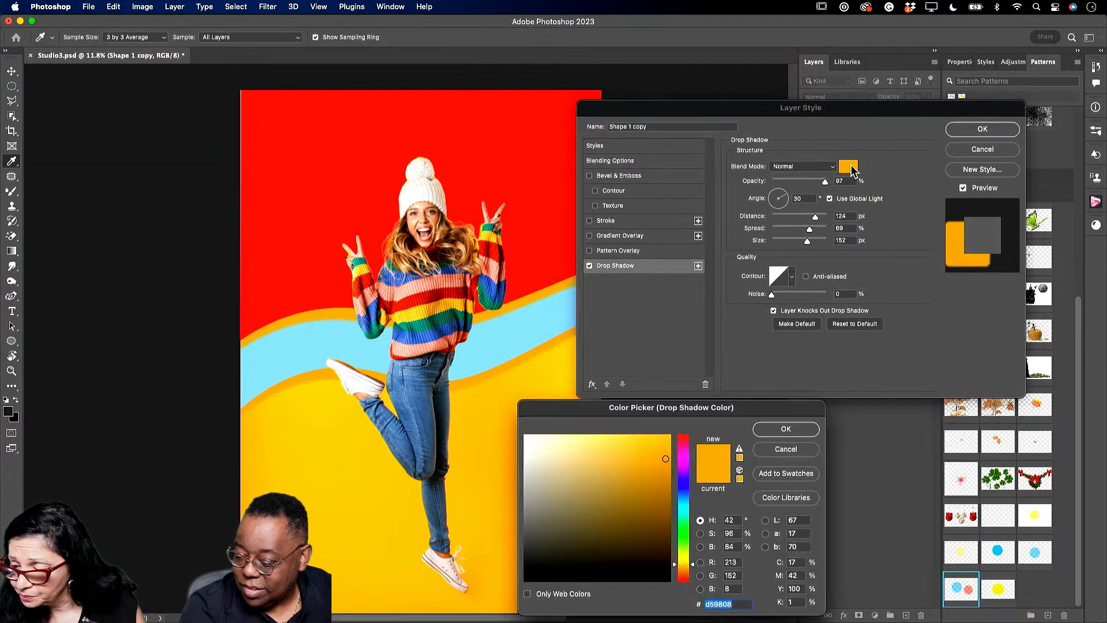
{"action": "left_click", "coordinate": [528, 309]}
{"action": "left_click_drag", "start_coordinate": [657, 476], "coordinate": [653, 481]}
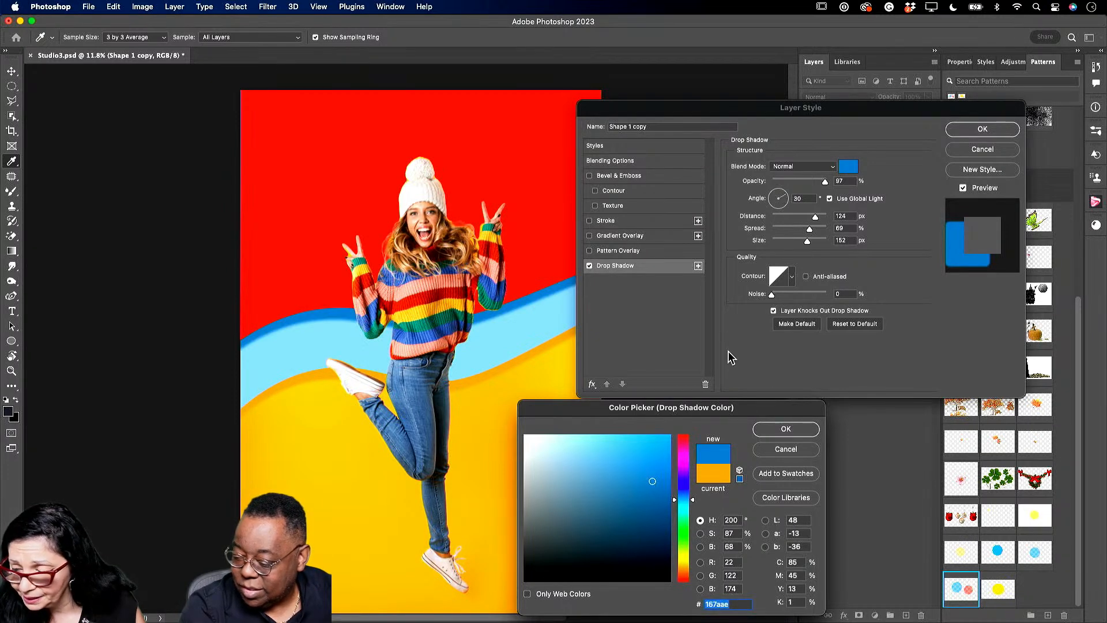
{"action": "left_click", "coordinate": [628, 476]}
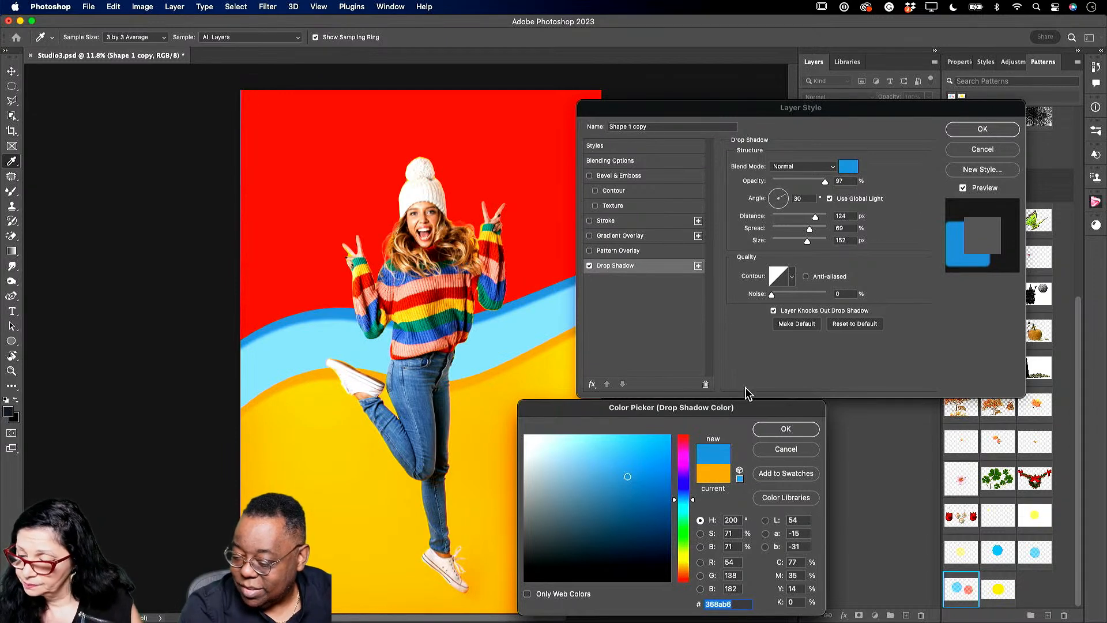
{"action": "left_click", "coordinate": [784, 429]}
{"action": "left_click", "coordinate": [975, 131]}
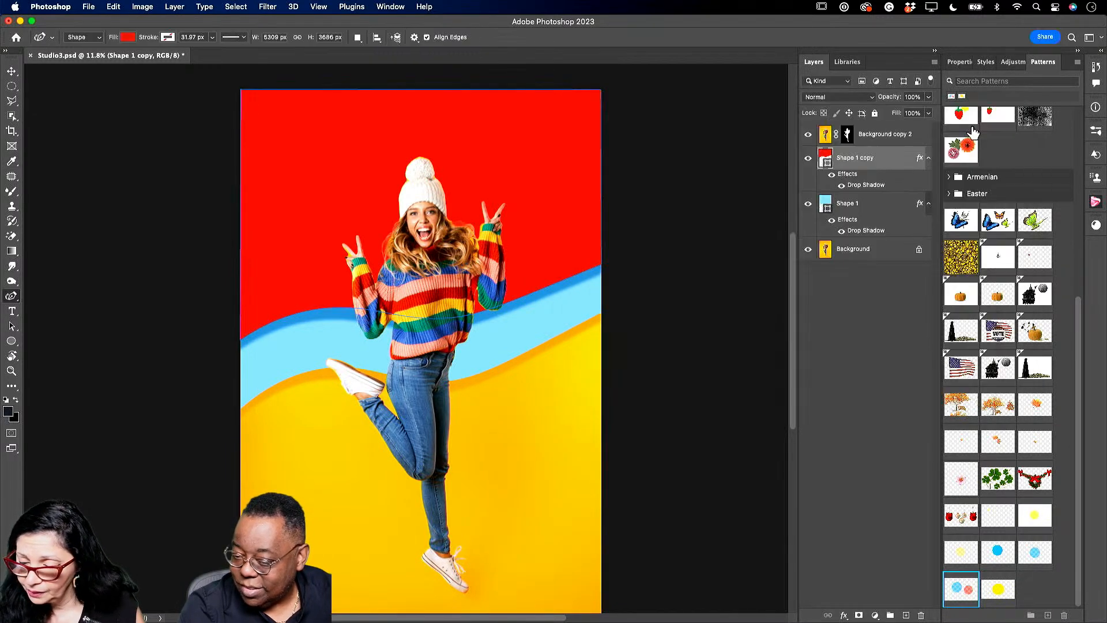
{"action": "left_click_drag", "start_coordinate": [895, 159], "coordinate": [906, 614]}
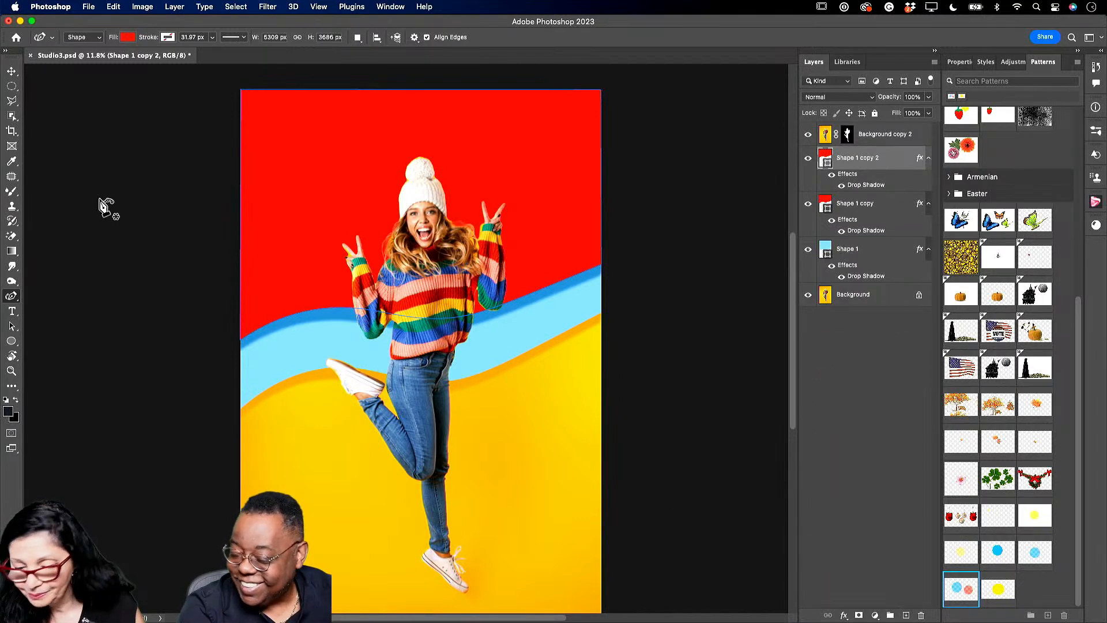
- Shorten Shape 1 copy 2 upward to about 70% height and fill it orange
{"action": "left_click", "coordinate": [12, 71]}
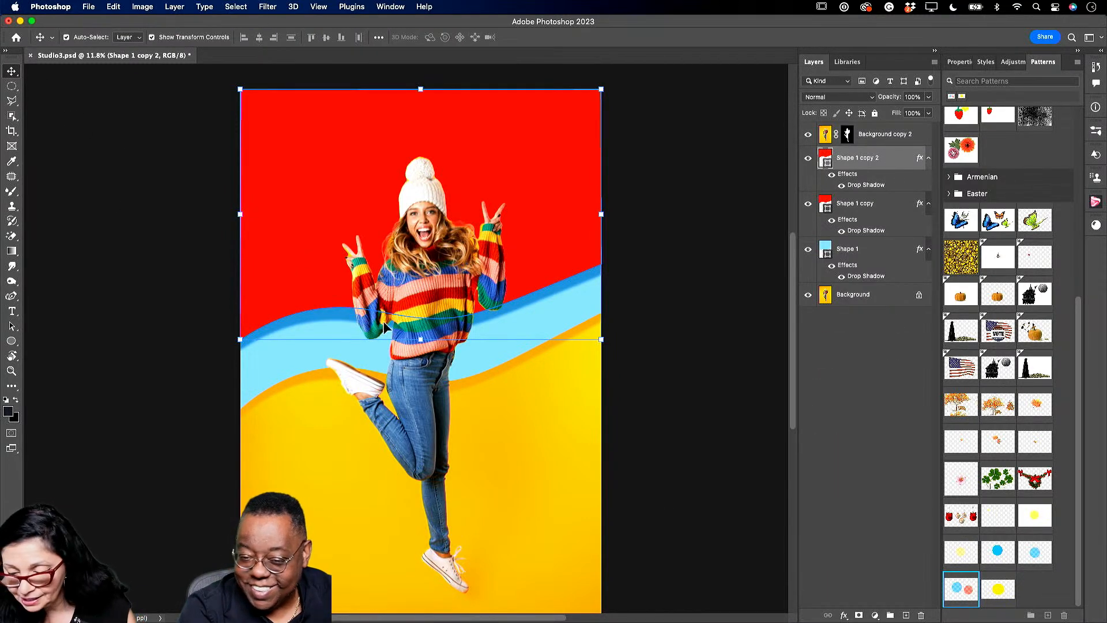
{"action": "left_click_drag", "start_coordinate": [420, 339], "coordinate": [421, 264]}
{"action": "left_click", "coordinate": [11, 296]}
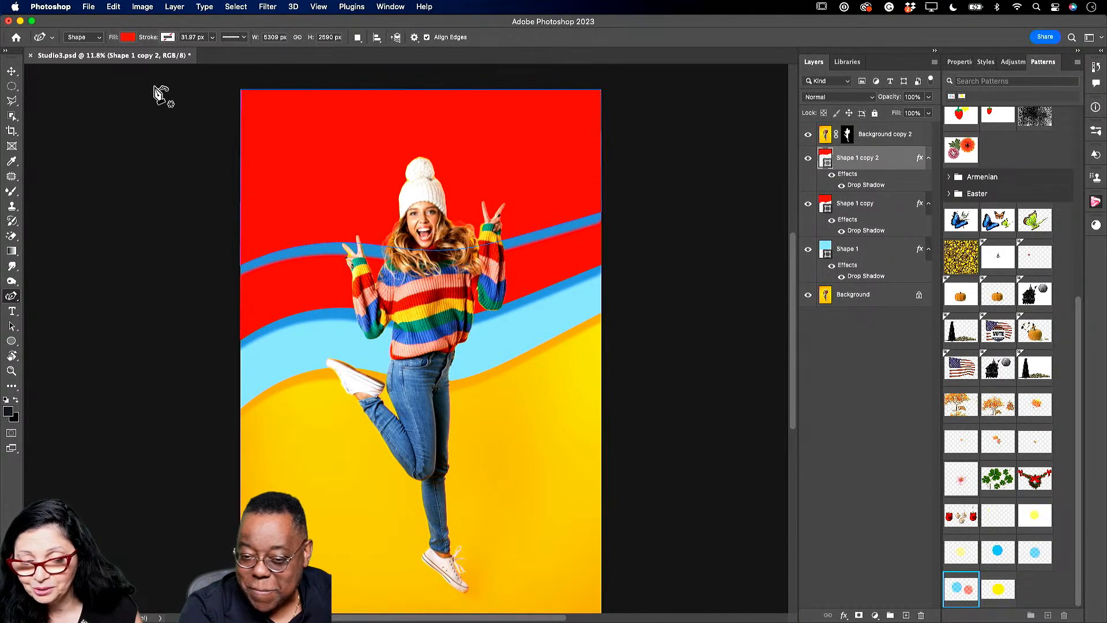
{"action": "left_click", "coordinate": [126, 39]}
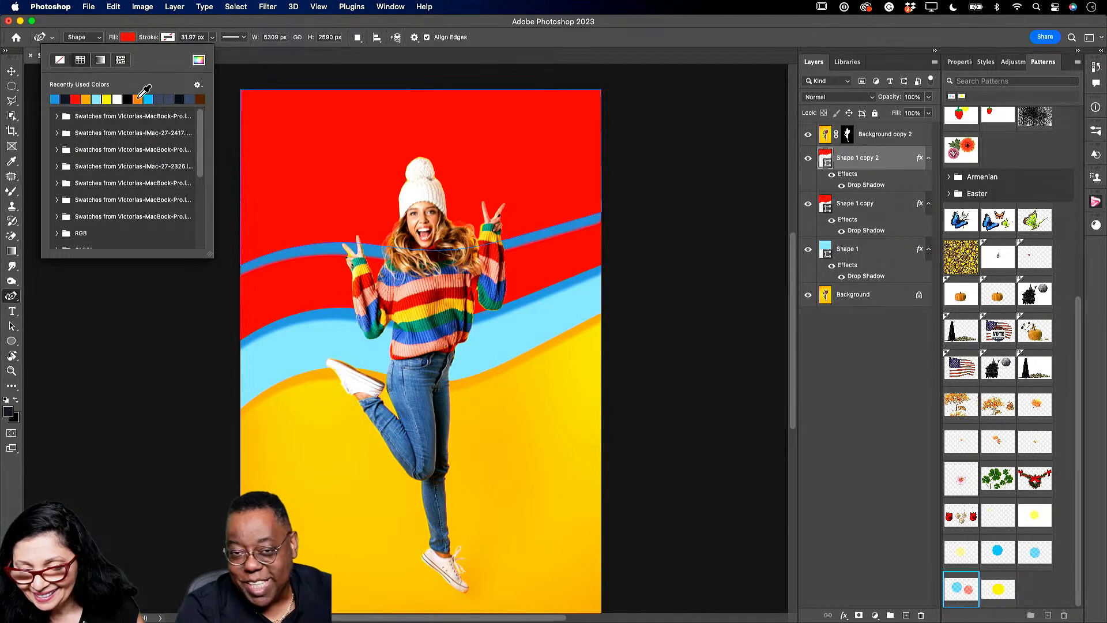
{"action": "left_click", "coordinate": [138, 99]}
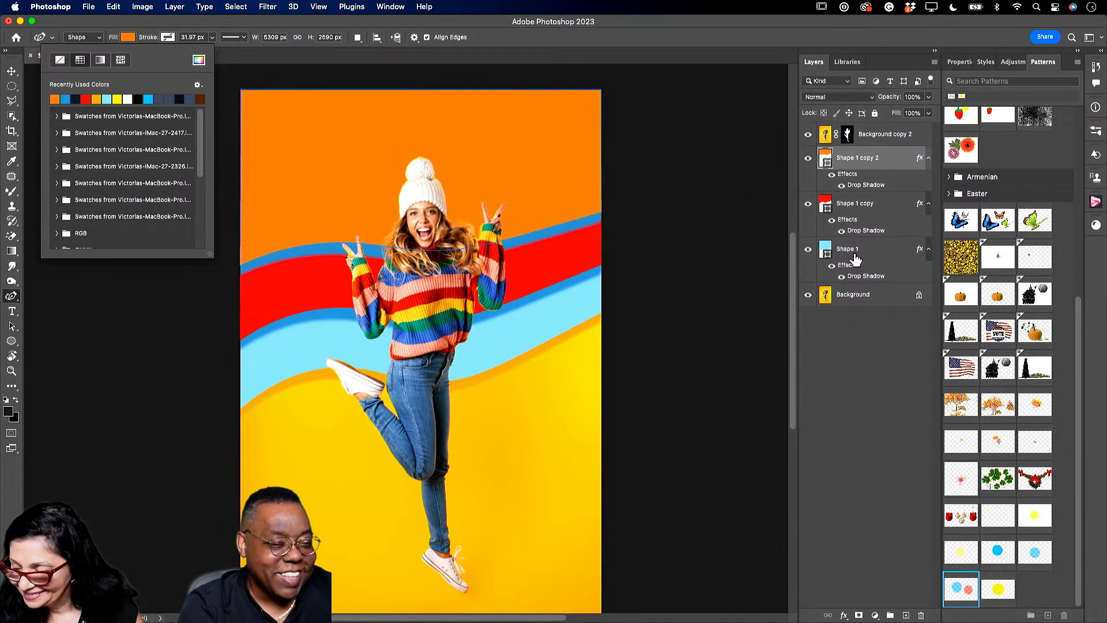
- Change the orange wave's drop shadow colour to red
{"action": "left_click", "coordinate": [871, 188]}
{"action": "double_click", "coordinate": [874, 186]}
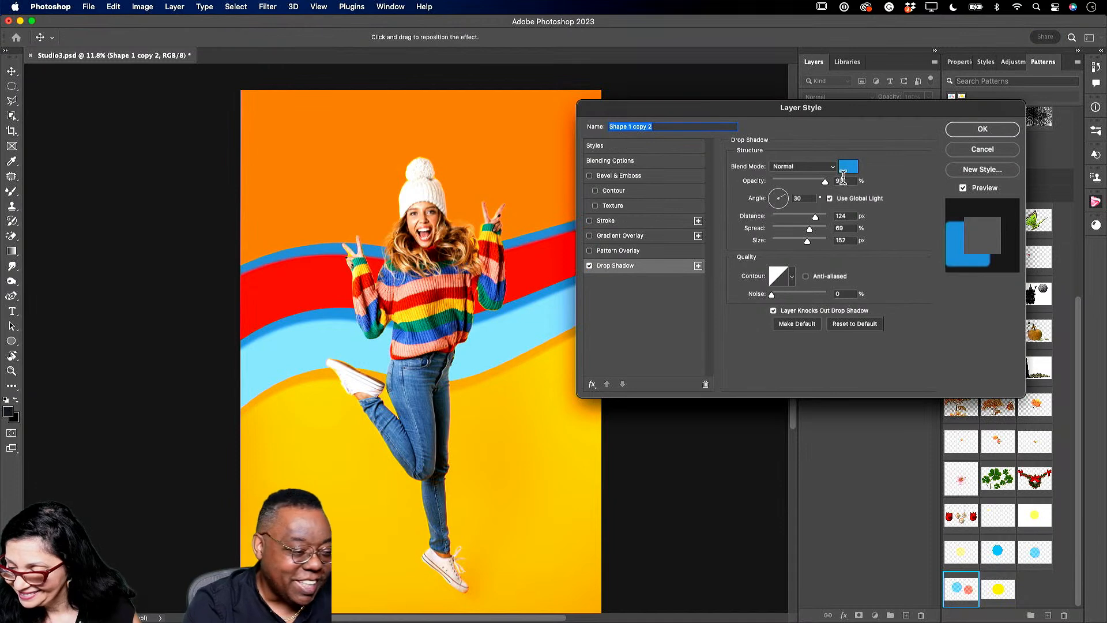
{"action": "left_click", "coordinate": [848, 167]}
{"action": "left_click", "coordinate": [271, 288]}
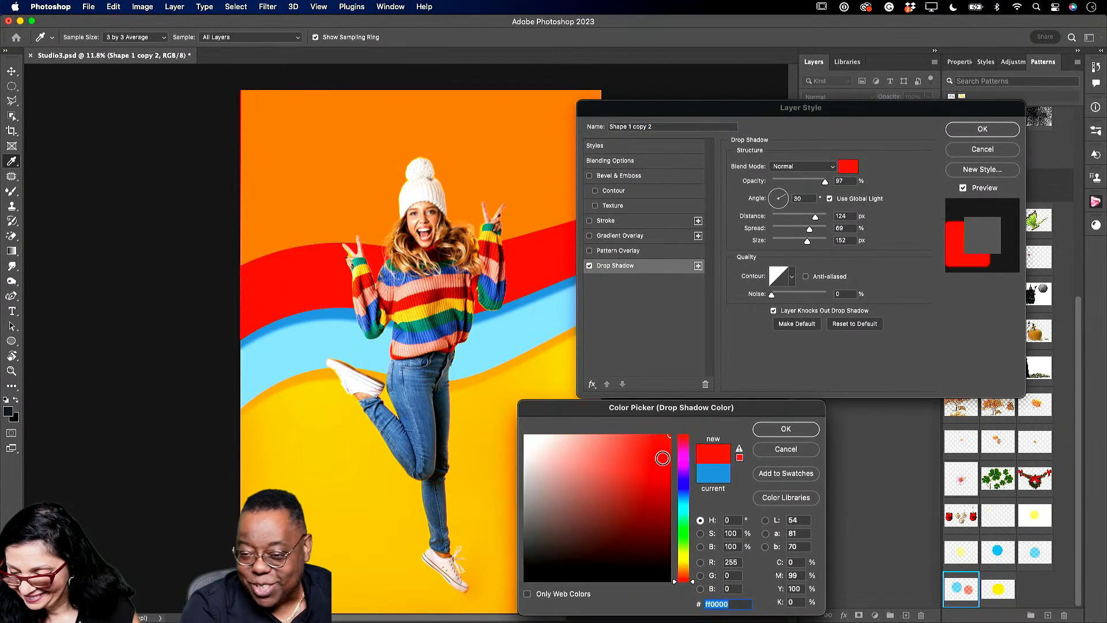
{"action": "mouse_move", "coordinate": [665, 464]}
{"action": "left_mouse_down"}
{"action": "mouse_move", "coordinate": [665, 476]}
{"action": "mouse_move", "coordinate": [662, 458]}
{"action": "left_mouse_up"}
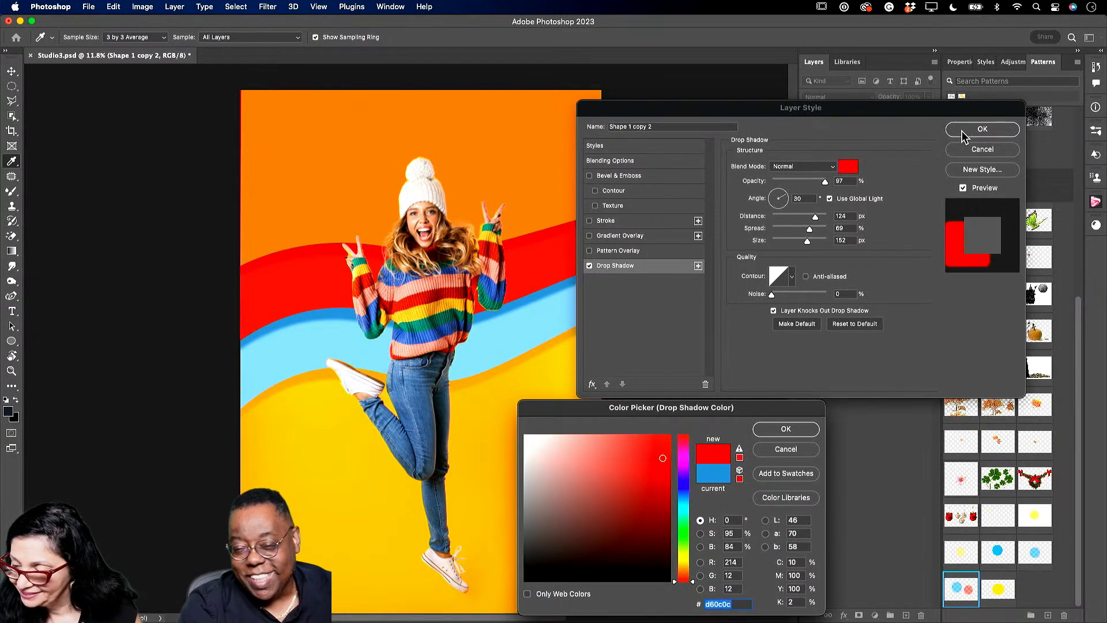
{"action": "left_click", "coordinate": [785, 429]}
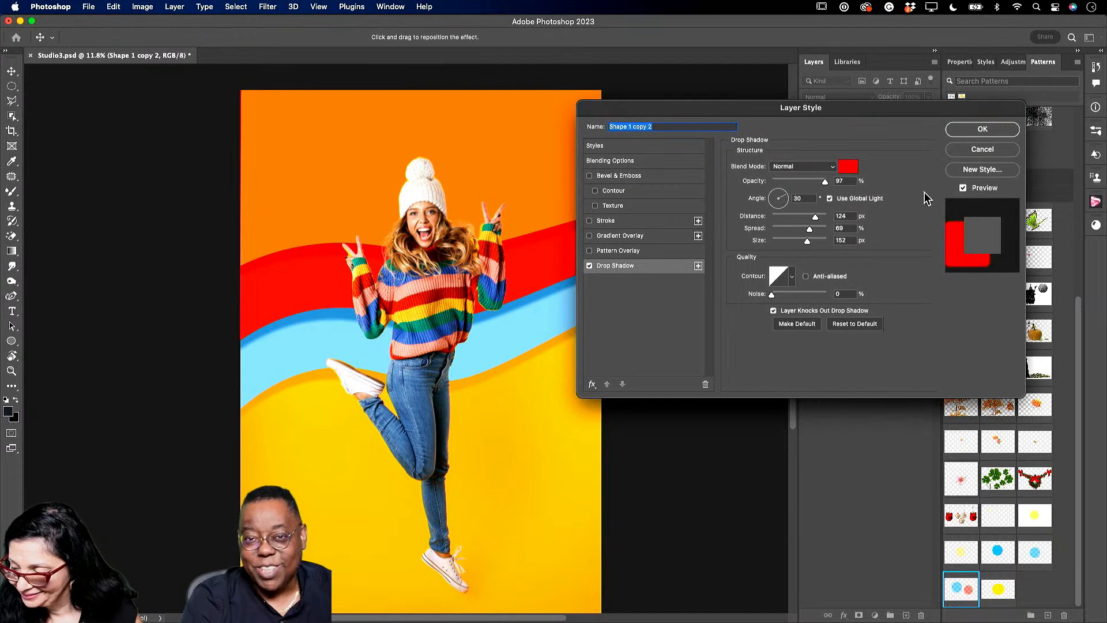
{"action": "left_click", "coordinate": [982, 130]}
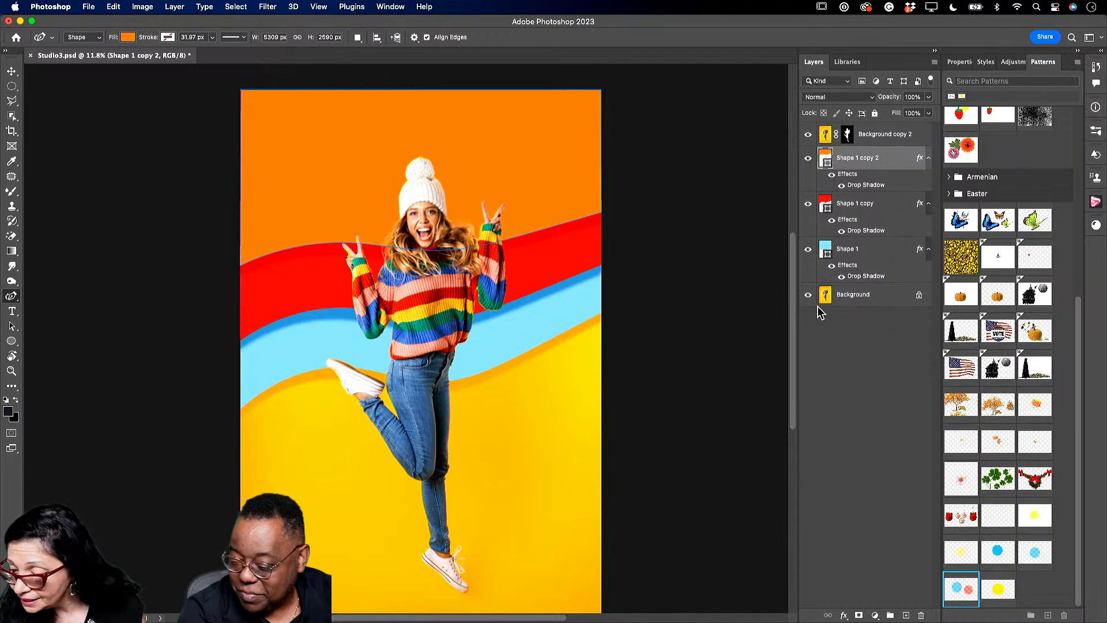
{"action": "scroll", "coordinate": [793, 317], "scroll_direction": "down", "scroll_amount": 2}
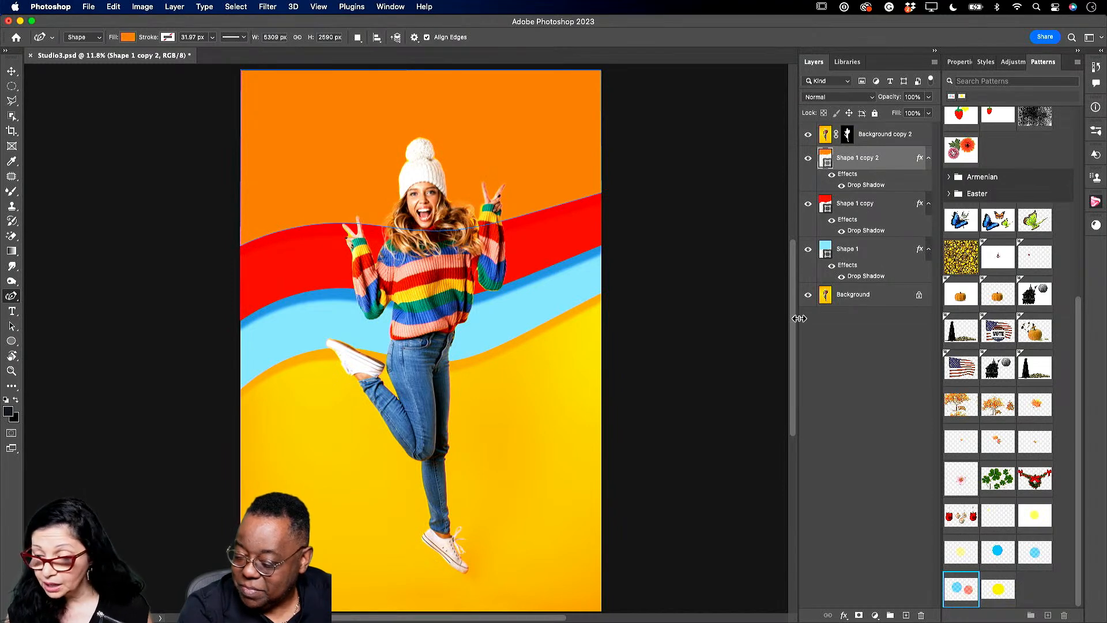
{"action": "left_click", "coordinate": [877, 299]}
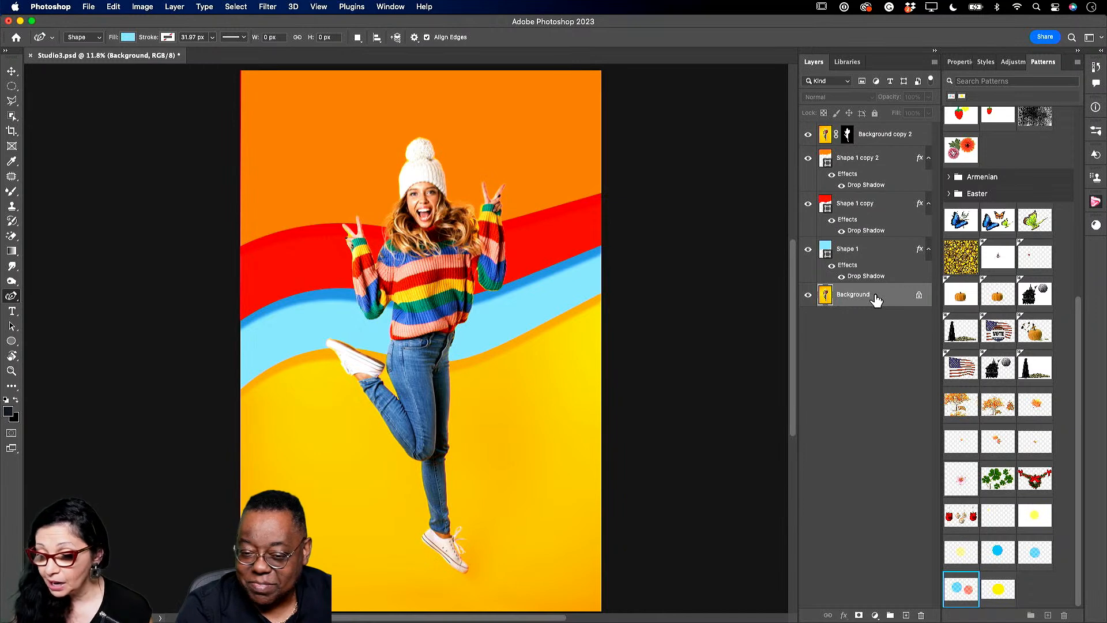
{"action": "left_click", "coordinate": [860, 157]}
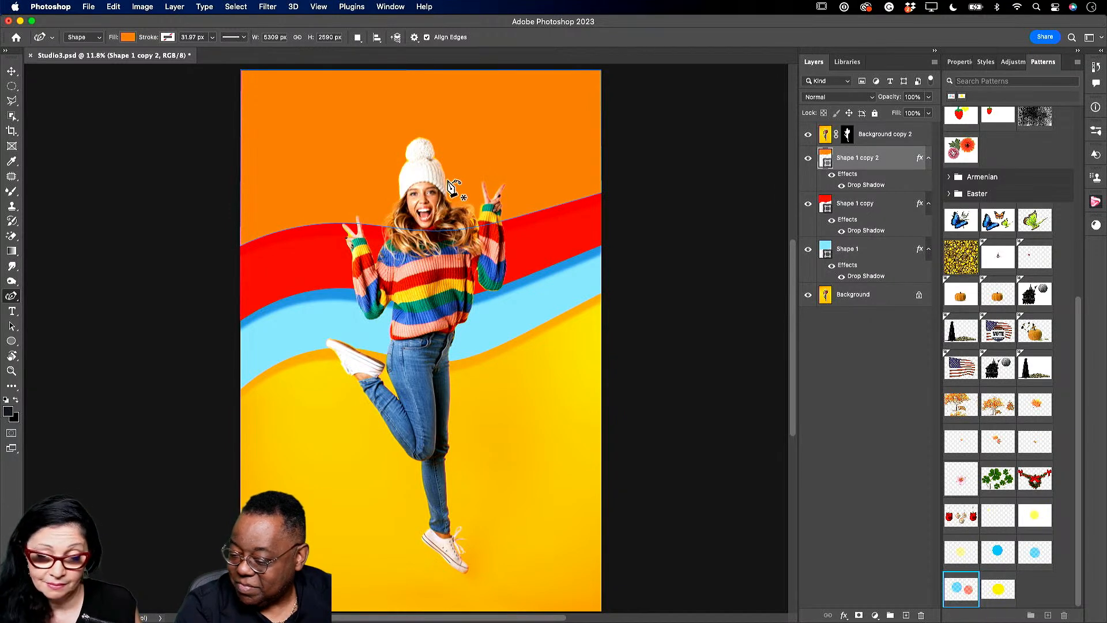
- Give the top wave a pink gradient fill from the Pinks presets and show the DEMO 2023 library
{"action": "left_click", "coordinate": [125, 37]}
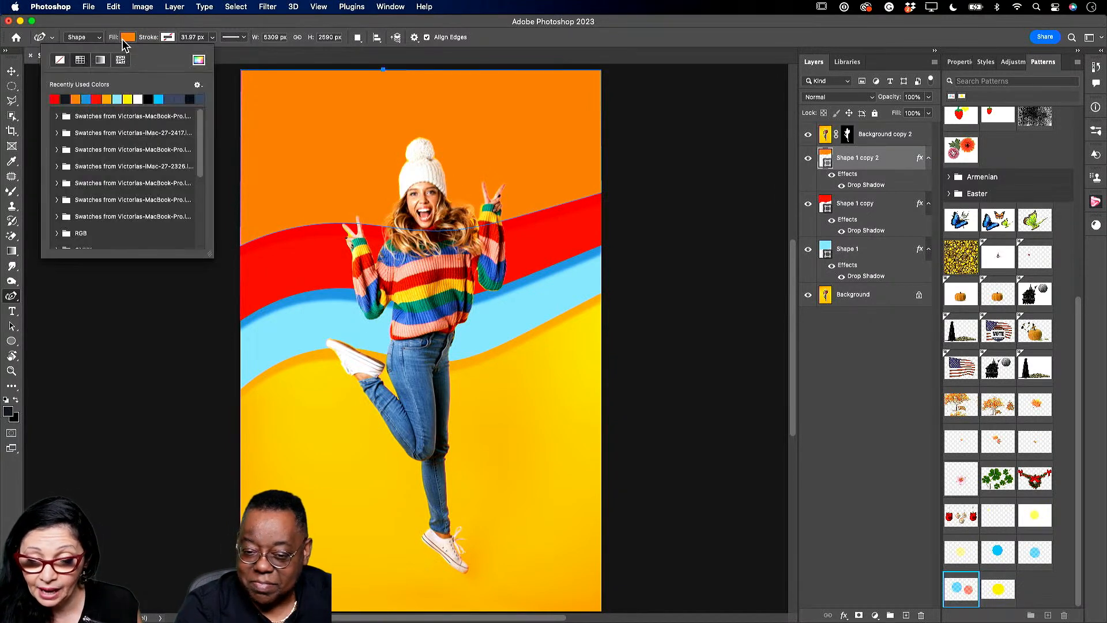
{"action": "left_click", "coordinate": [101, 60]}
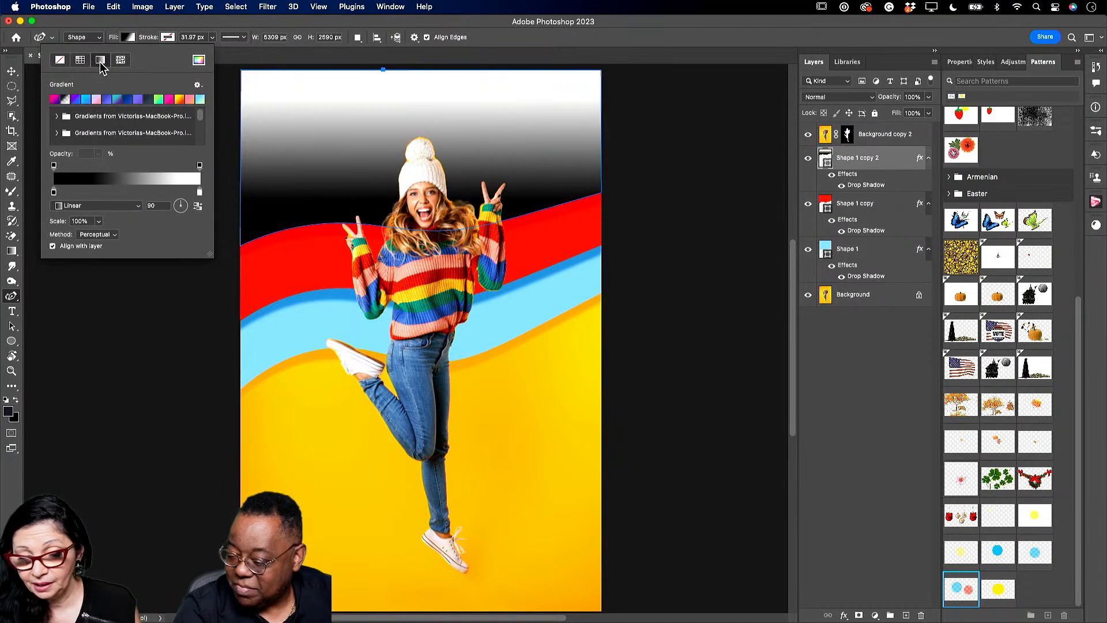
{"action": "left_click", "coordinate": [179, 100]}
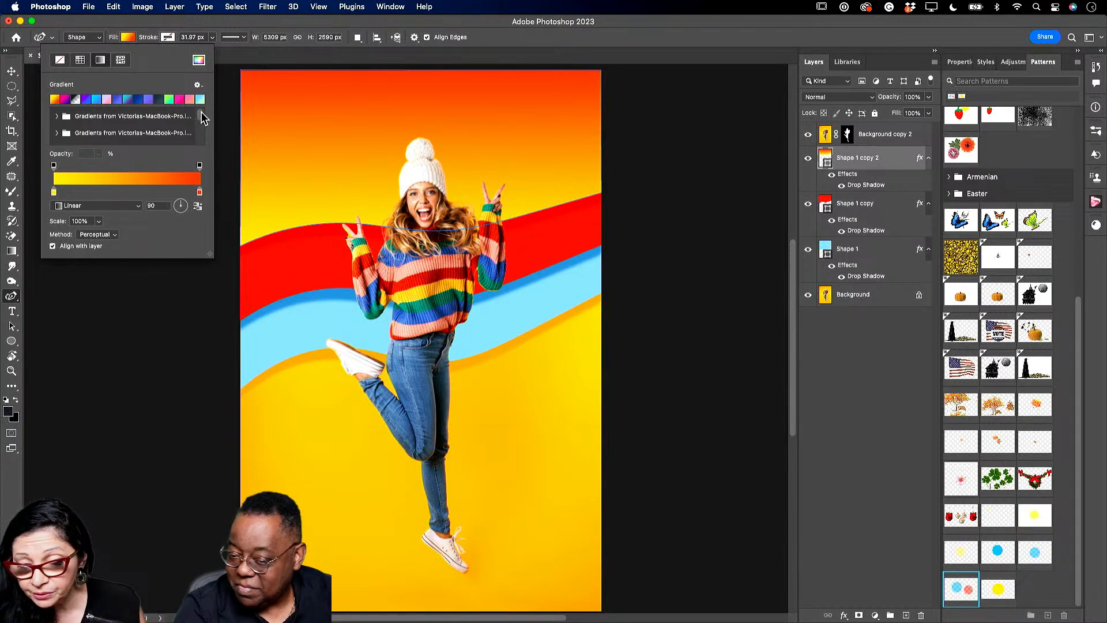
{"action": "scroll", "coordinate": [199, 119], "scroll_direction": "down", "scroll_amount": 2}
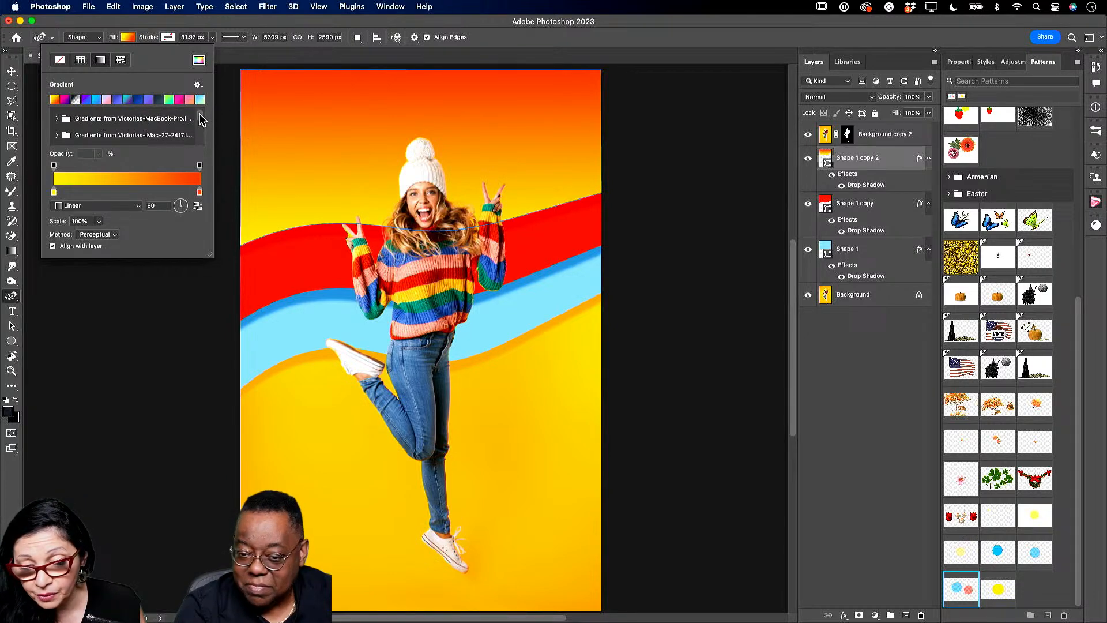
{"action": "left_click", "coordinate": [54, 122]}
{"action": "left_click_drag", "start_coordinate": [199, 117], "coordinate": [200, 123]}
{"action": "scroll", "coordinate": [86, 120], "scroll_direction": "down", "scroll_amount": 2}
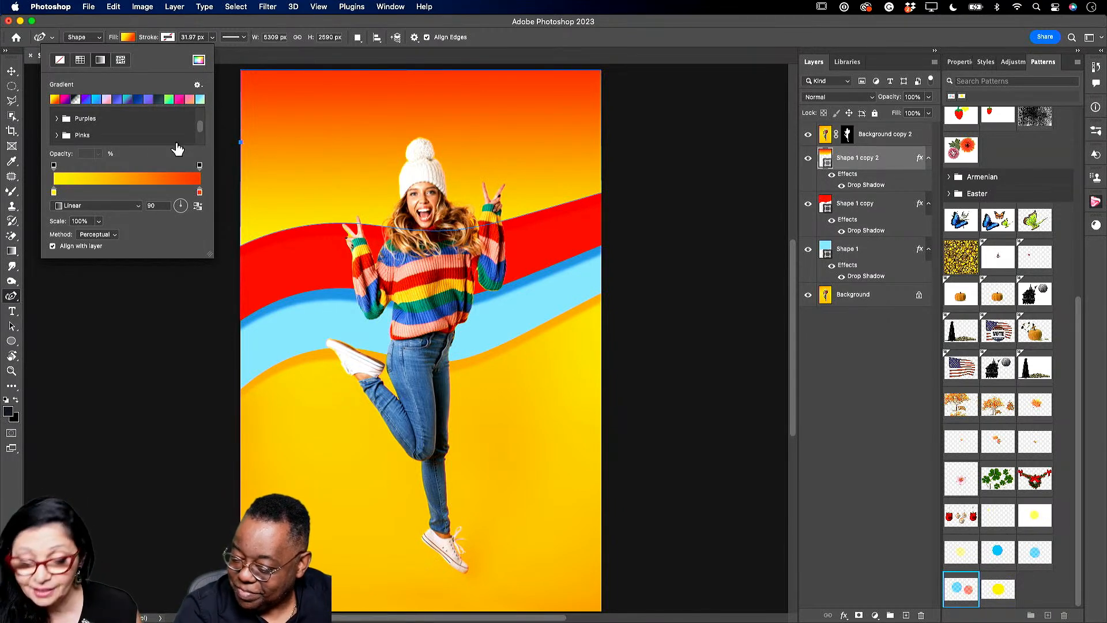
{"action": "left_click", "coordinate": [56, 135]}
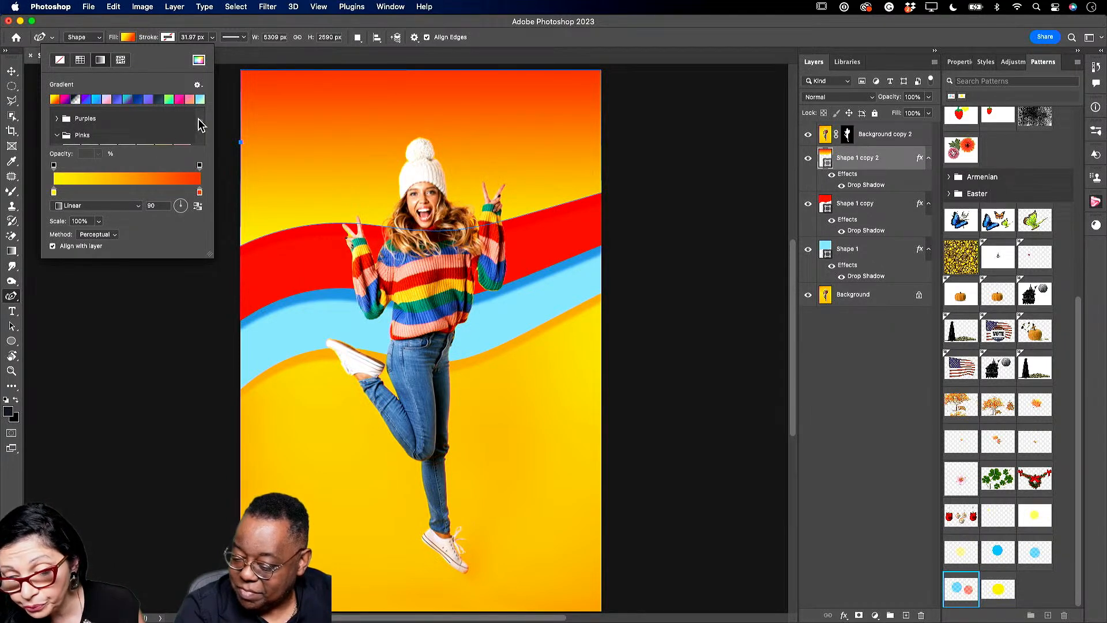
{"action": "left_click_drag", "start_coordinate": [202, 125], "coordinate": [201, 128]}
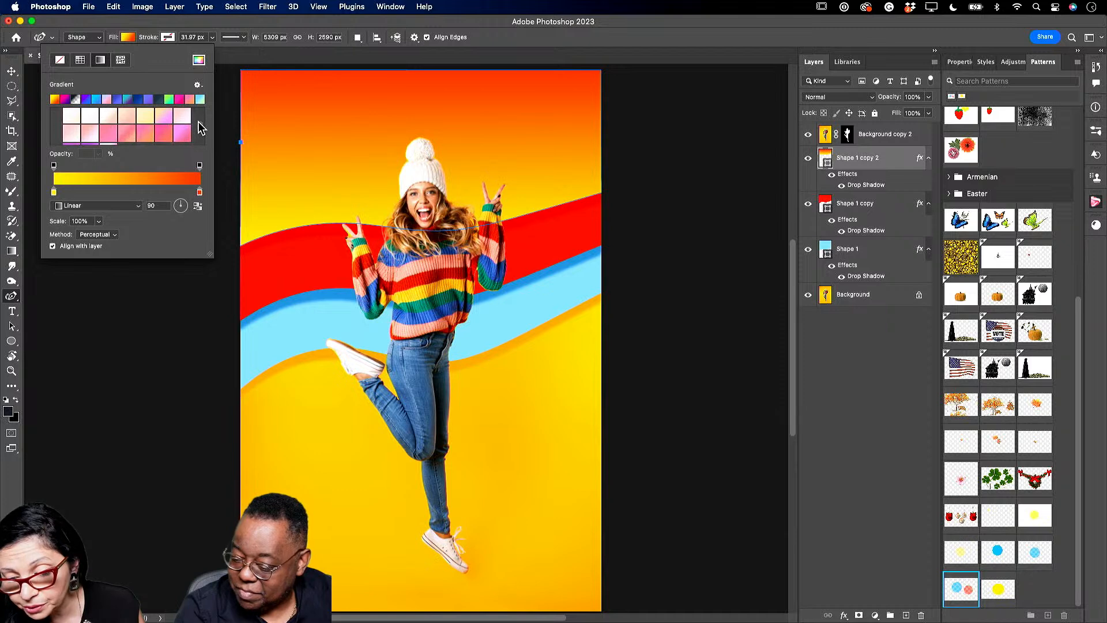
{"action": "left_click", "coordinate": [167, 135]}
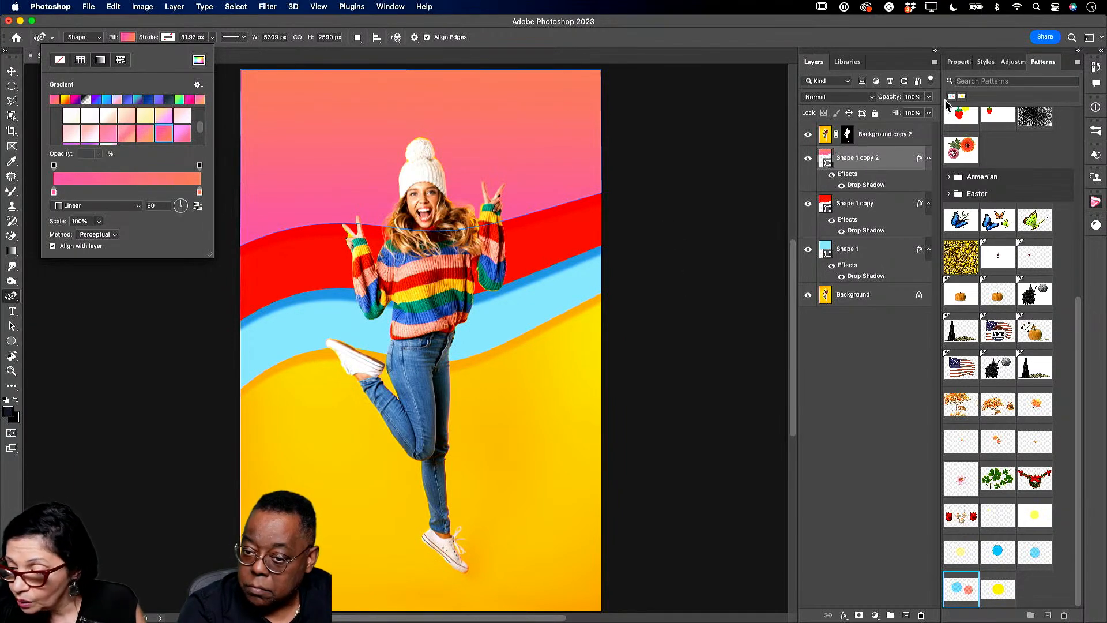
{"action": "left_click", "coordinate": [847, 62]}
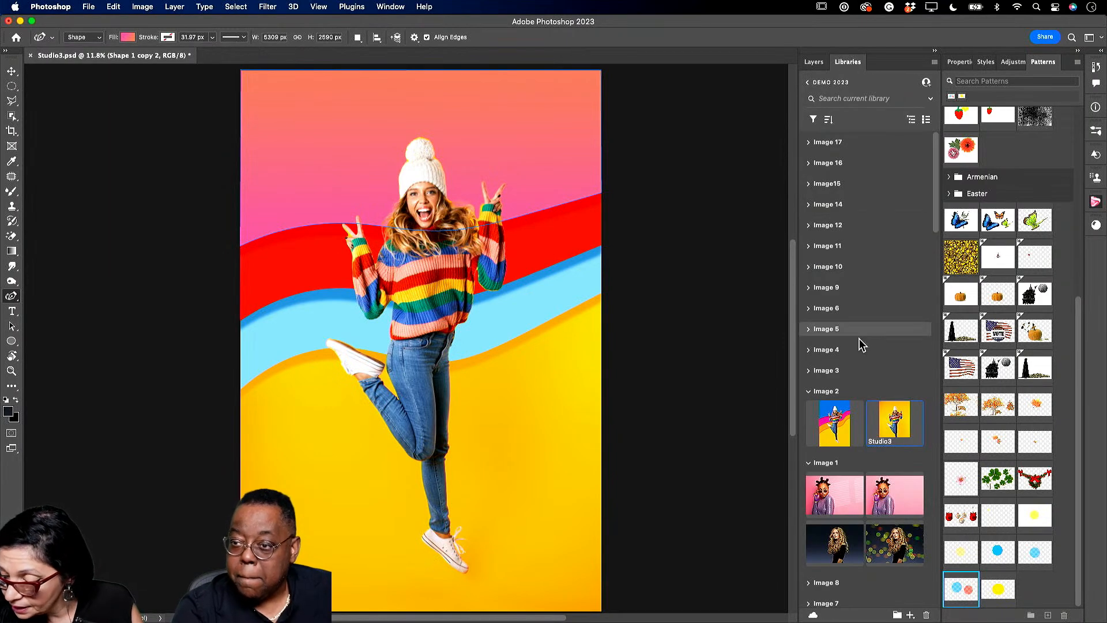
- Open Jump from the library's Image 3 group and close the Around reference document
{"action": "left_click", "coordinate": [807, 392]}
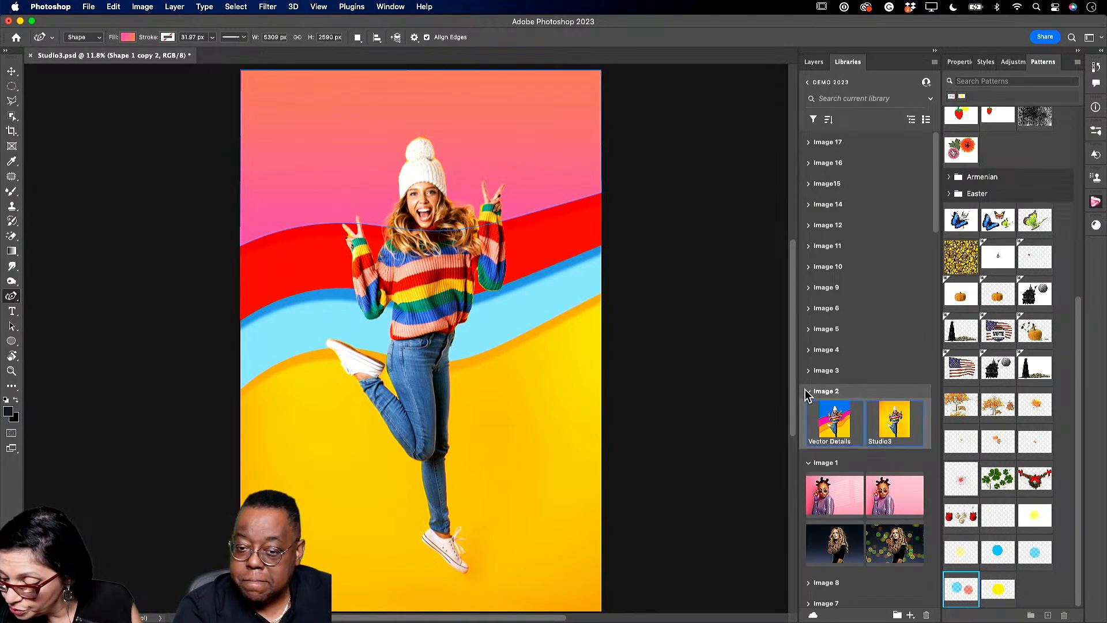
{"action": "left_click", "coordinate": [808, 391]}
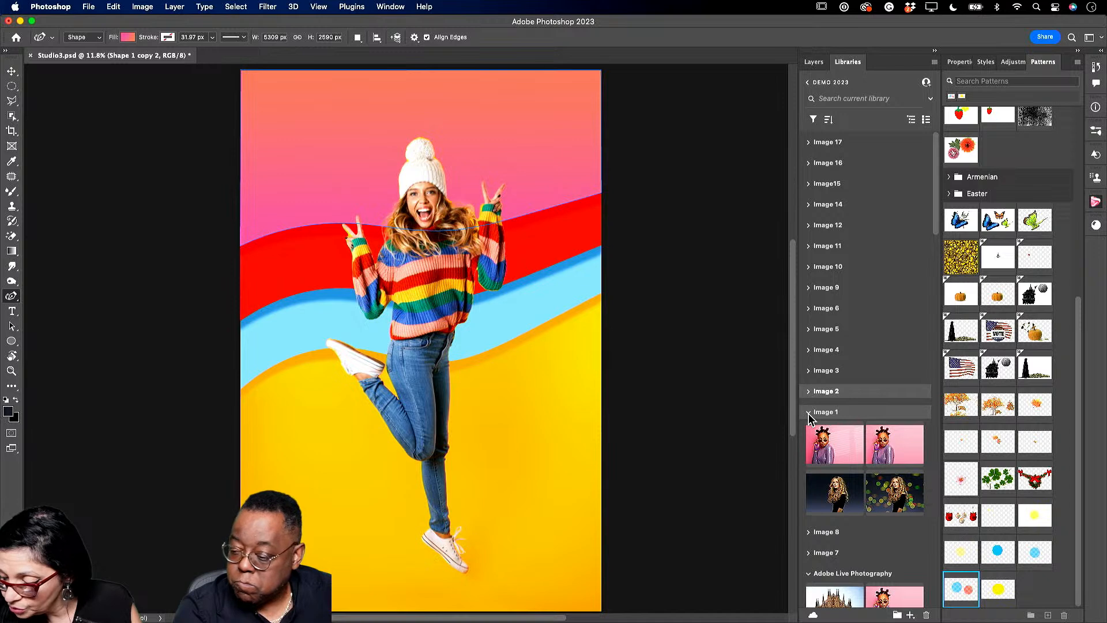
{"action": "left_click", "coordinate": [809, 412]}
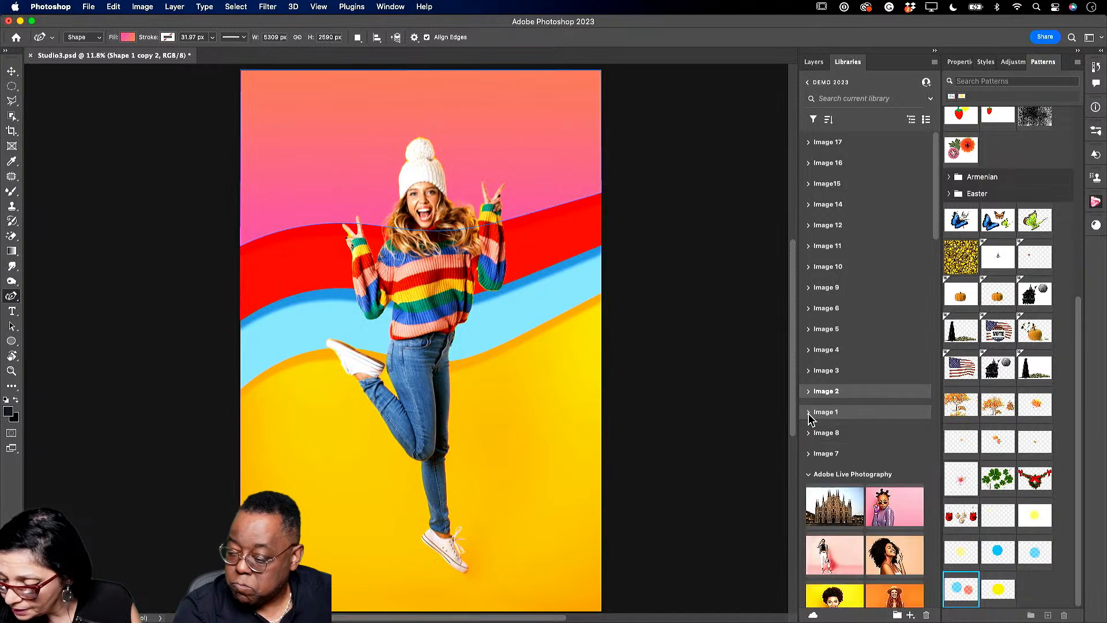
{"action": "left_click", "coordinate": [809, 372]}
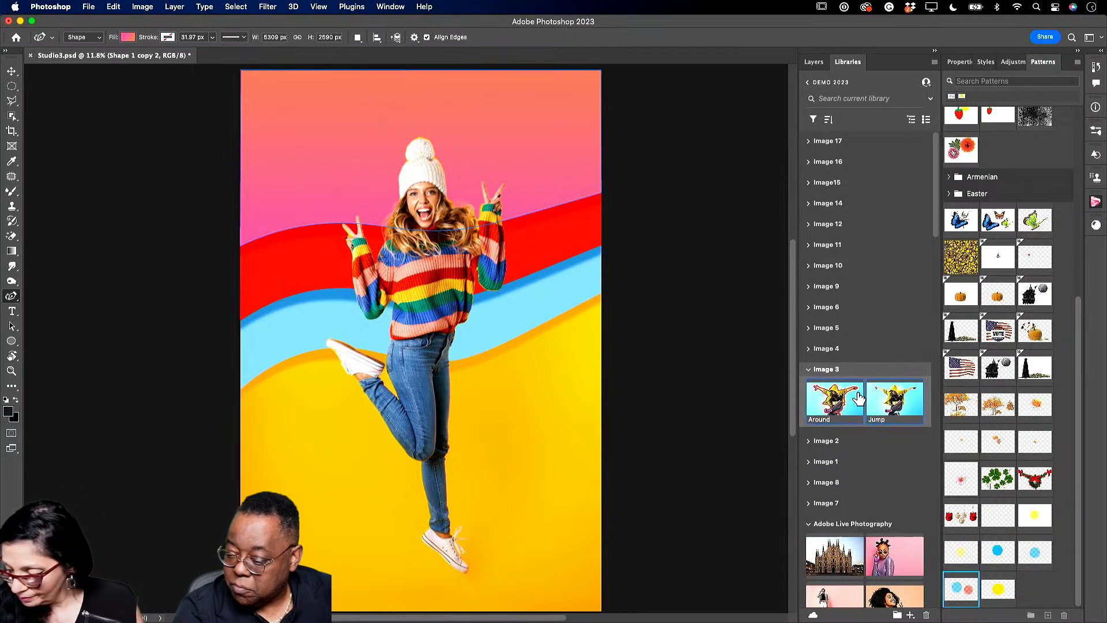
{"action": "double_click", "coordinate": [831, 406]}
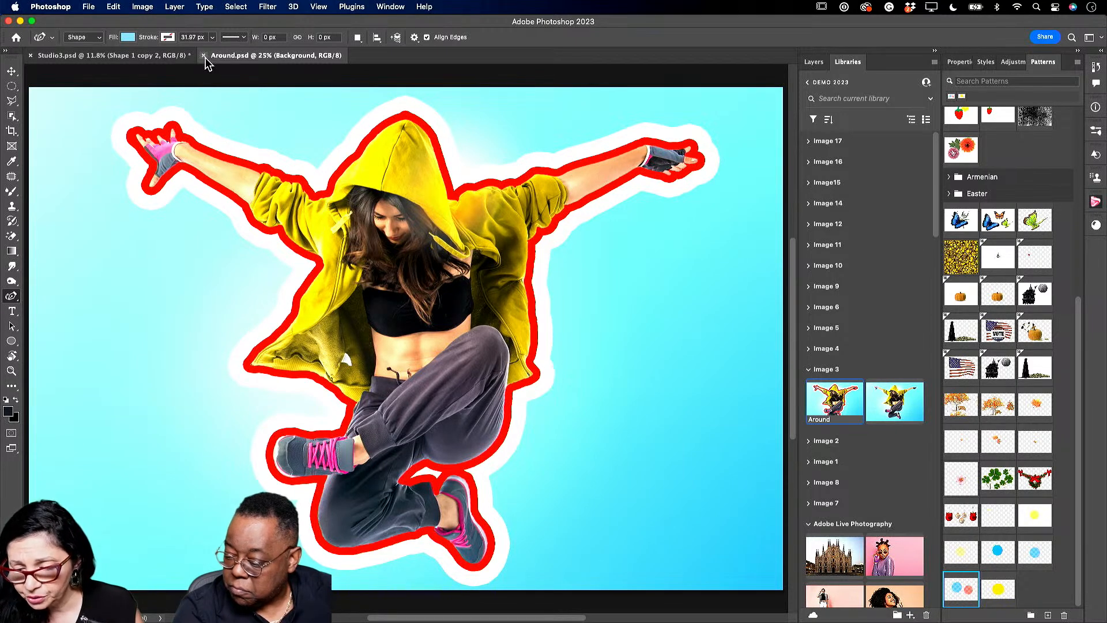
{"action": "left_click", "coordinate": [203, 55]}
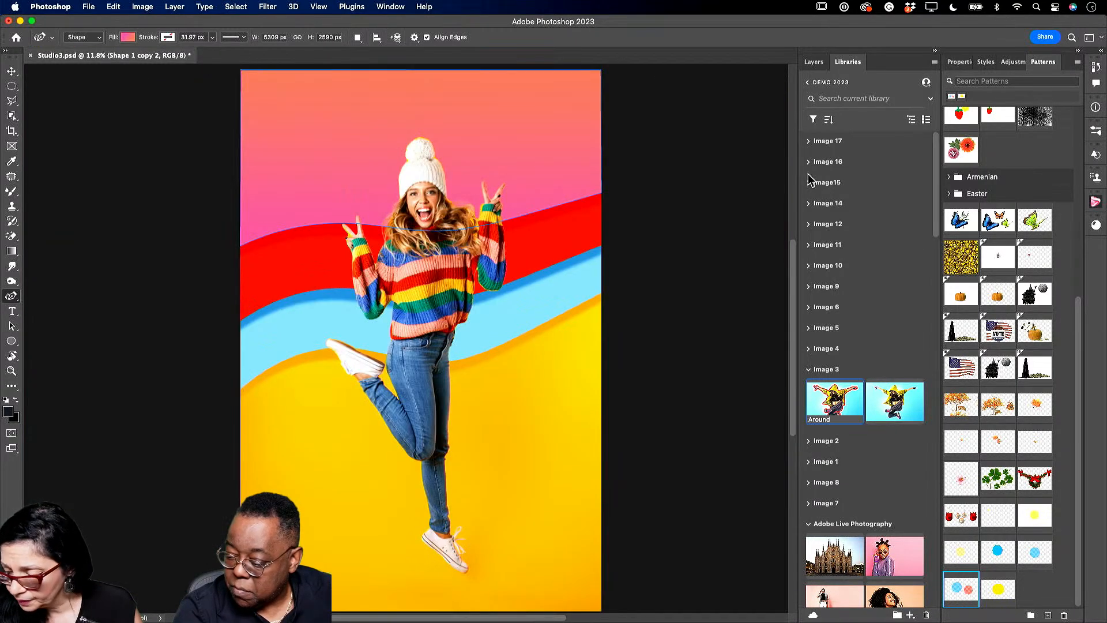
{"action": "double_click", "coordinate": [896, 402]}
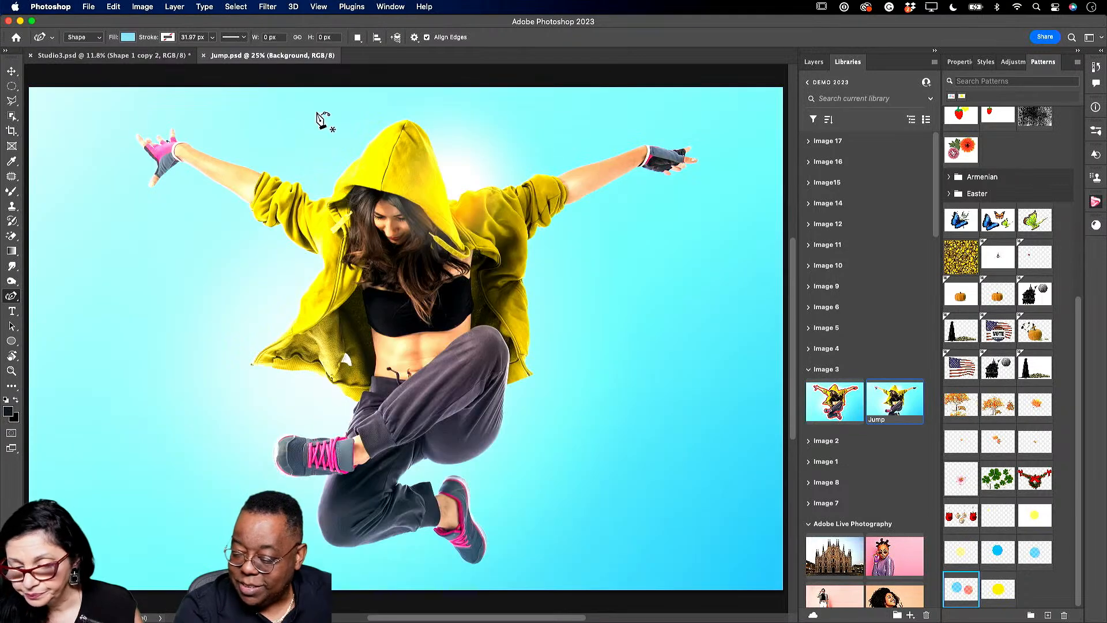
{"action": "double_click", "coordinate": [840, 399]}
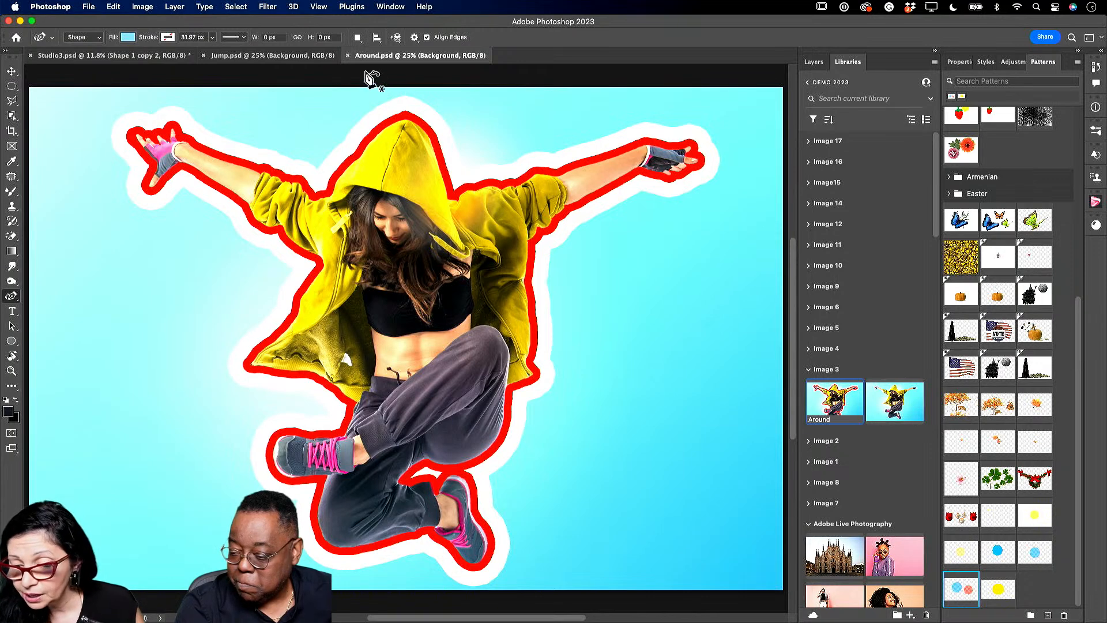
{"action": "left_click", "coordinate": [346, 55]}
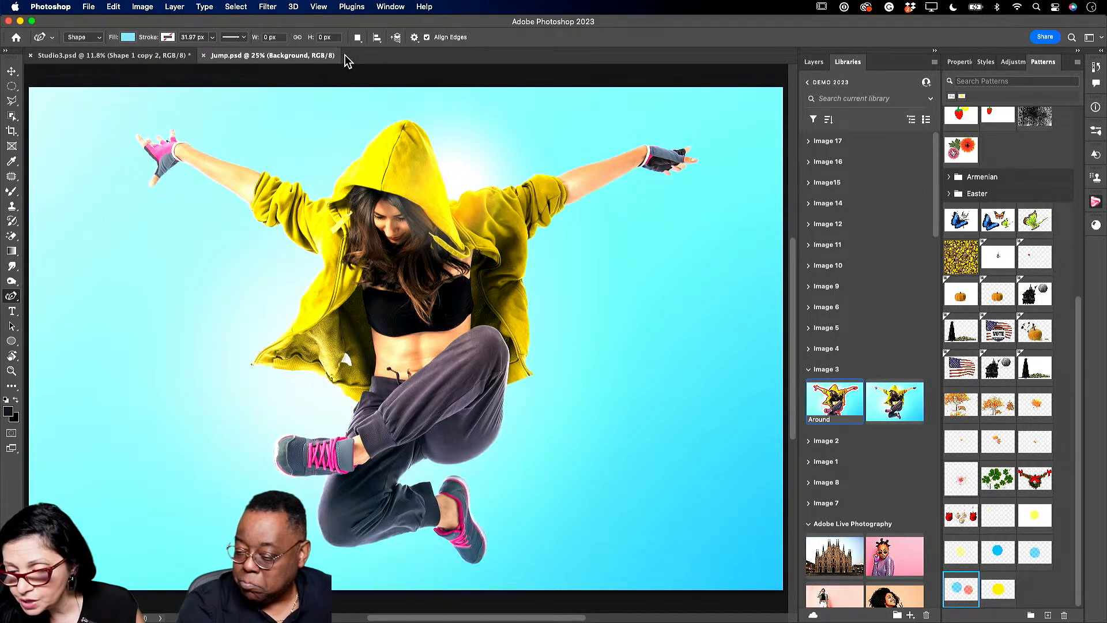
- Close Studio3 without saving and duplicate Jump's Background layer
{"action": "left_click", "coordinate": [32, 56]}
{"action": "left_click", "coordinate": [571, 252]}
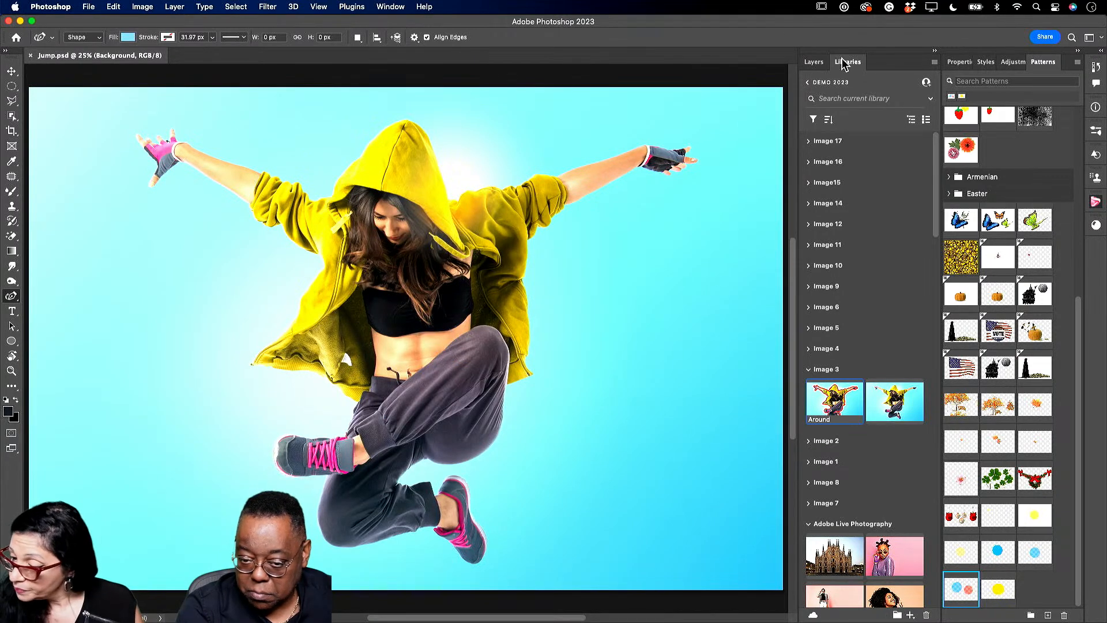
{"action": "left_click", "coordinate": [807, 65]}
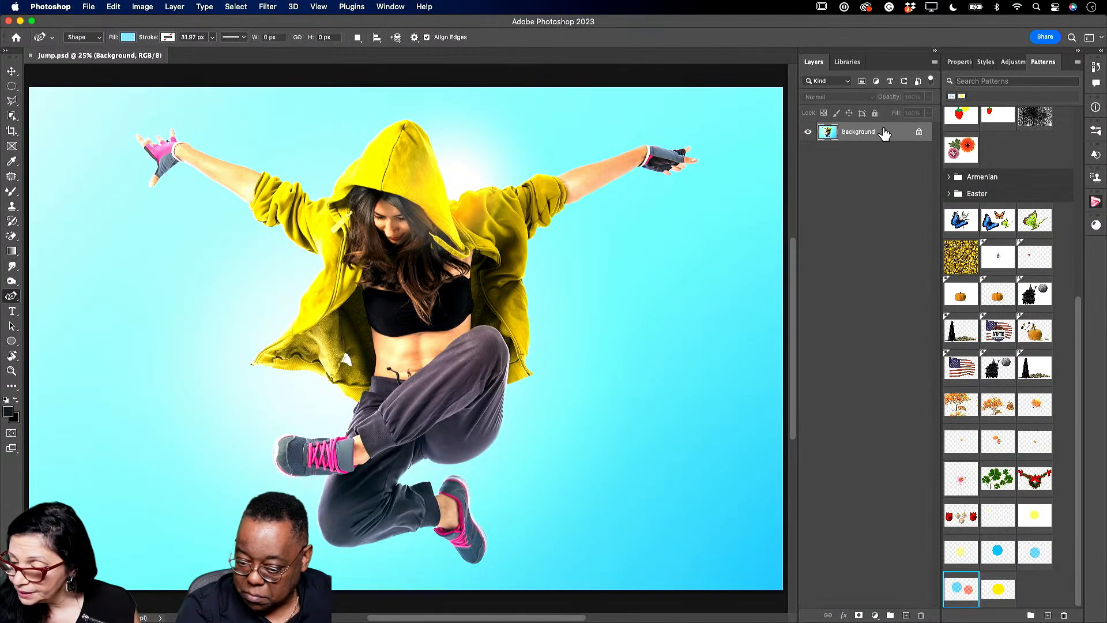
{"action": "left_click_drag", "start_coordinate": [886, 137], "coordinate": [906, 614]}
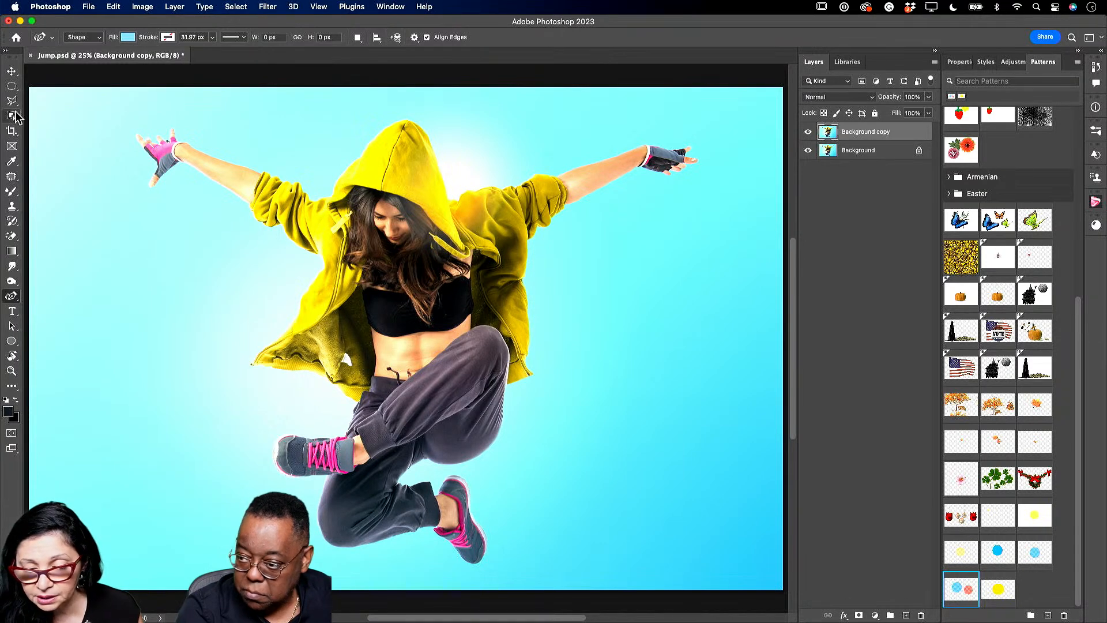
- Select the dancer with Object Selection and output a decontaminated masked layer via Select and Mask
{"action": "left_click", "coordinate": [11, 116]}
{"action": "left_click_drag", "start_coordinate": [104, 94], "coordinate": [728, 579]}
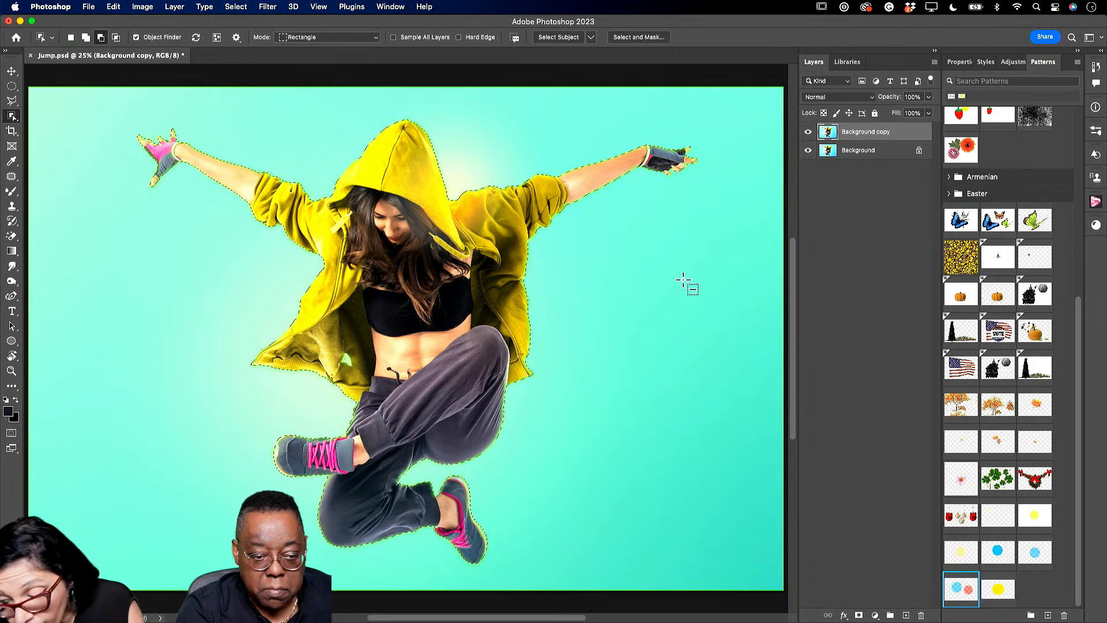
{"action": "left_click", "coordinate": [642, 39]}
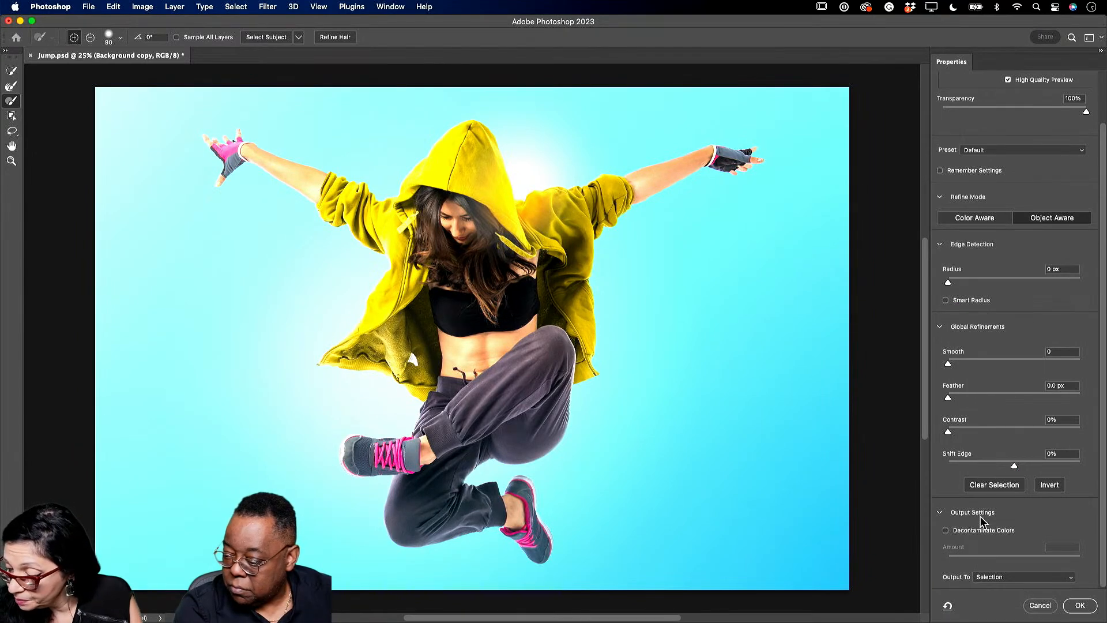
{"action": "left_click", "coordinate": [946, 532]}
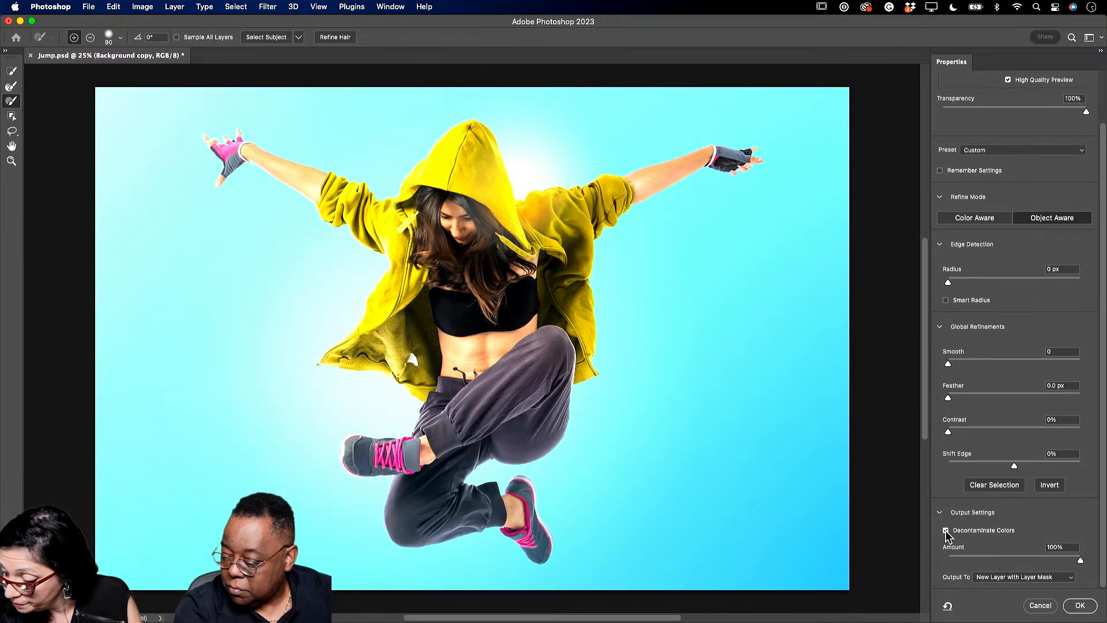
{"action": "left_click", "coordinate": [1080, 606]}
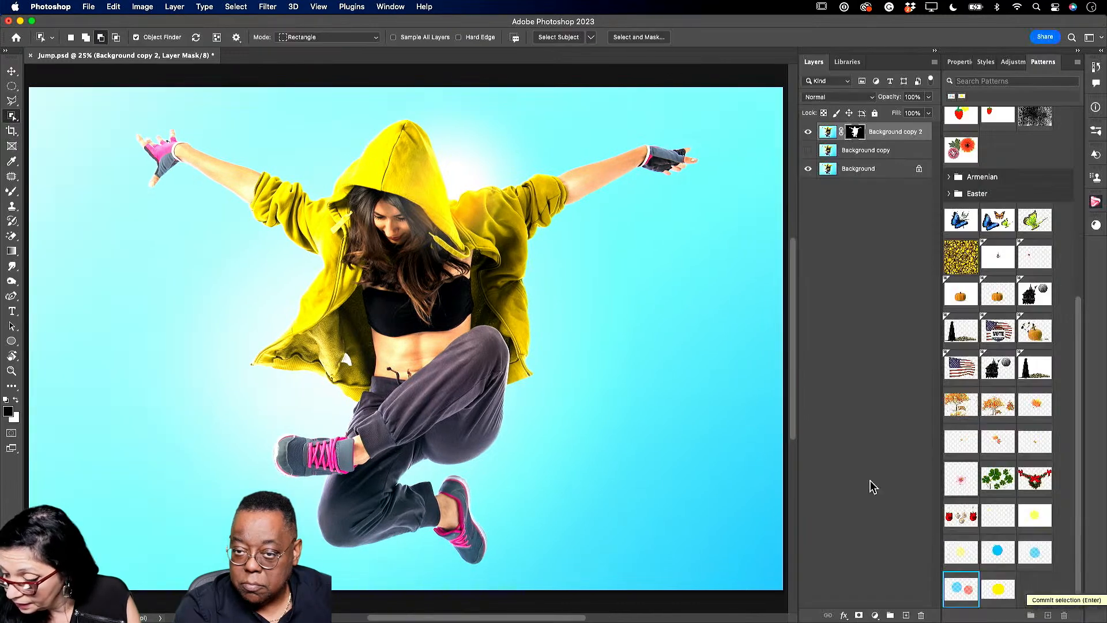
- Delete the extra Background copy and toggle layer visibility to check the cutout
{"action": "left_click", "coordinate": [852, 153]}
{"action": "key", "text": "Delete"}
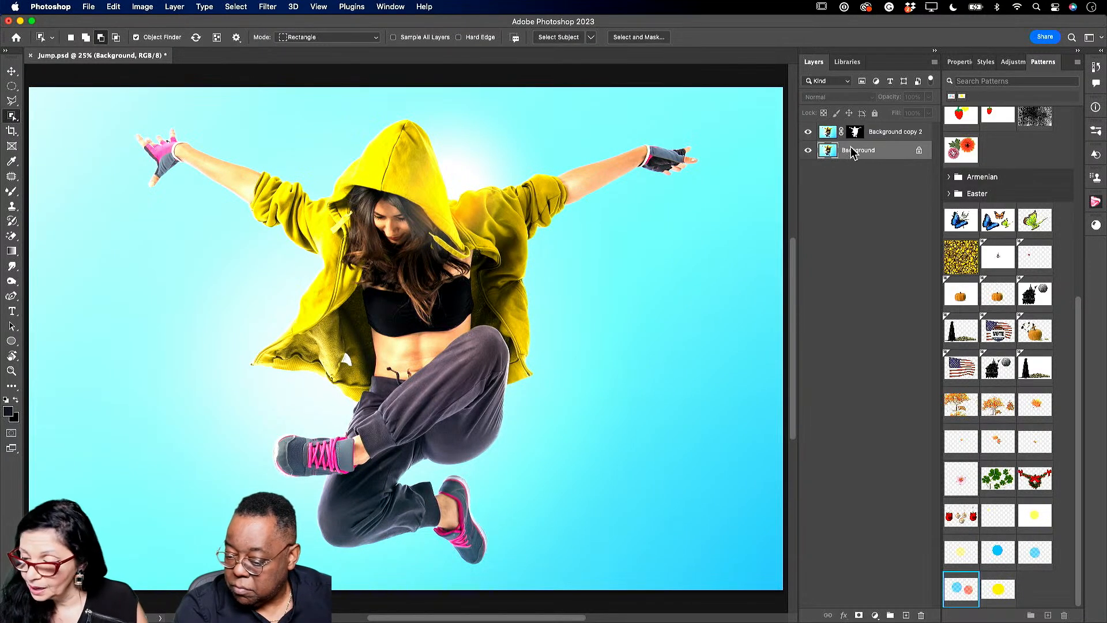
{"action": "left_click", "coordinate": [884, 139]}
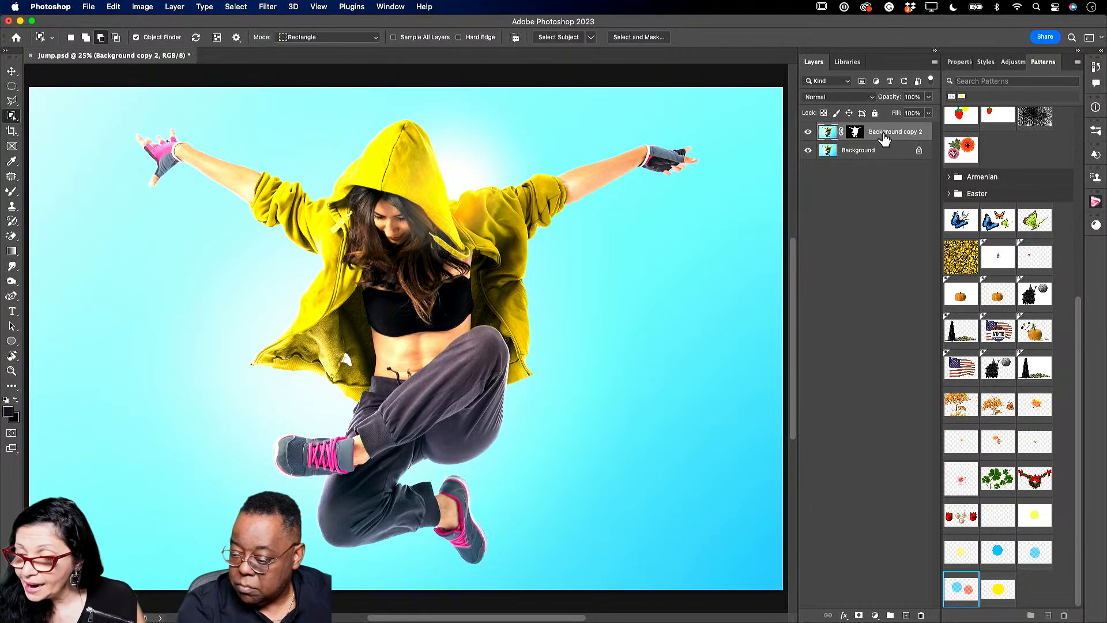
{"action": "left_click", "coordinate": [807, 132]}
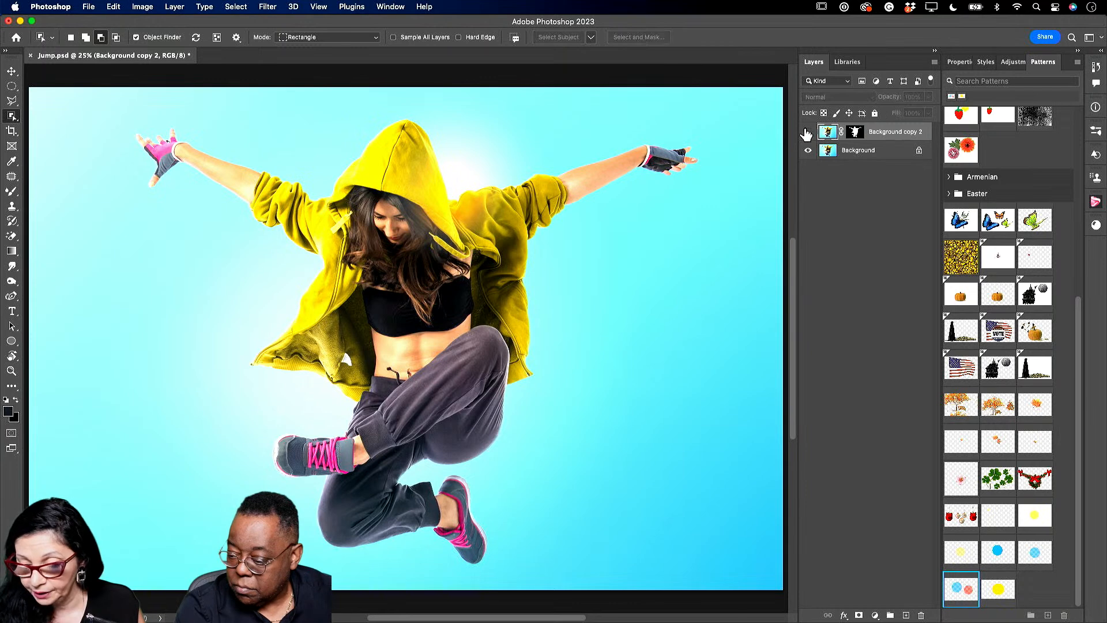
{"action": "left_click", "coordinate": [808, 132]}
{"action": "left_click", "coordinate": [809, 150]}
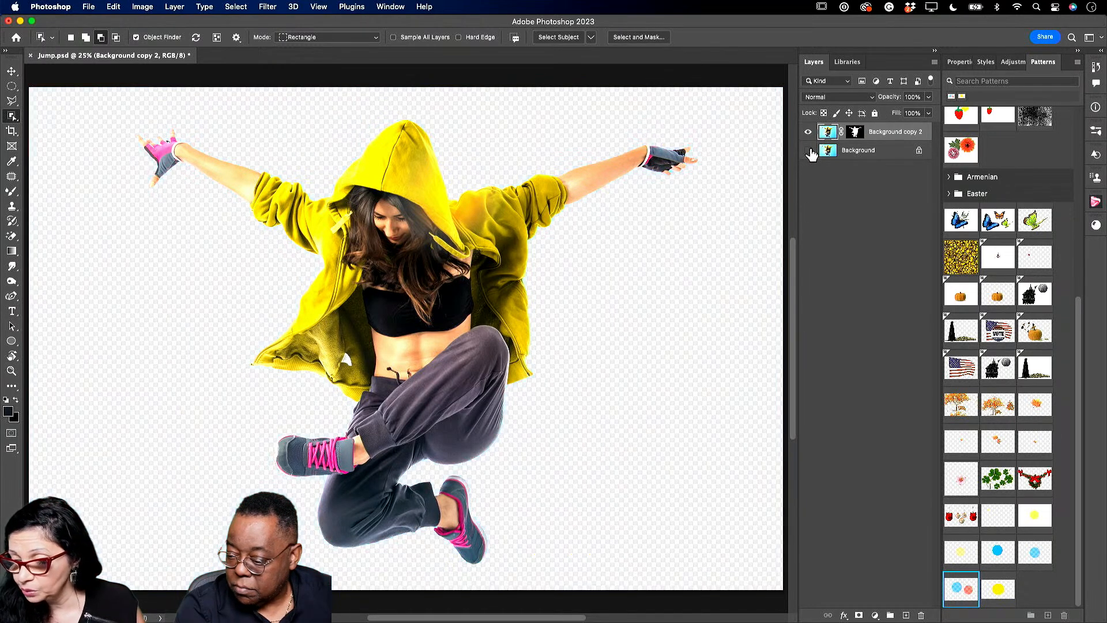
{"action": "left_click", "coordinate": [808, 151]}
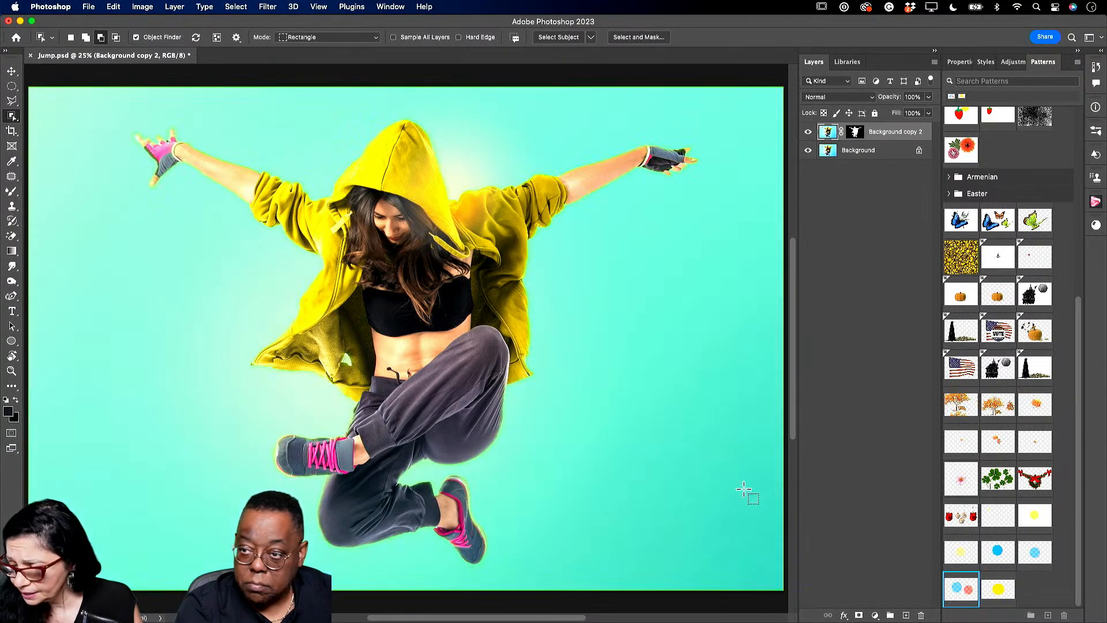
- Add a 46 px solid red Stroke effect to the dancer cutout layer
{"action": "left_click", "coordinate": [844, 616]}
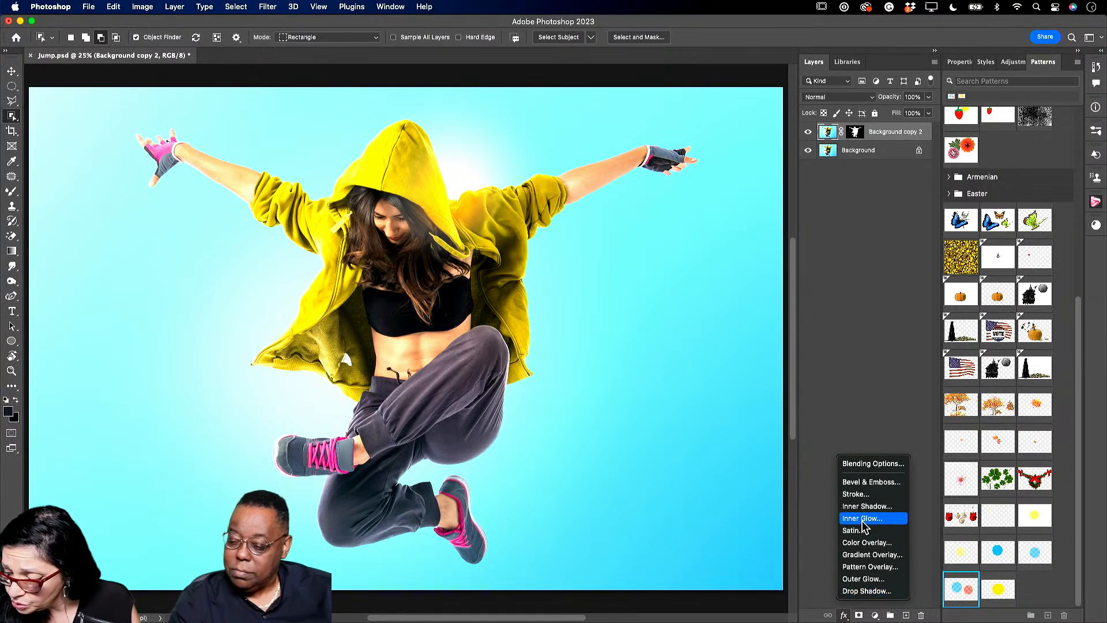
{"action": "left_click", "coordinate": [865, 494]}
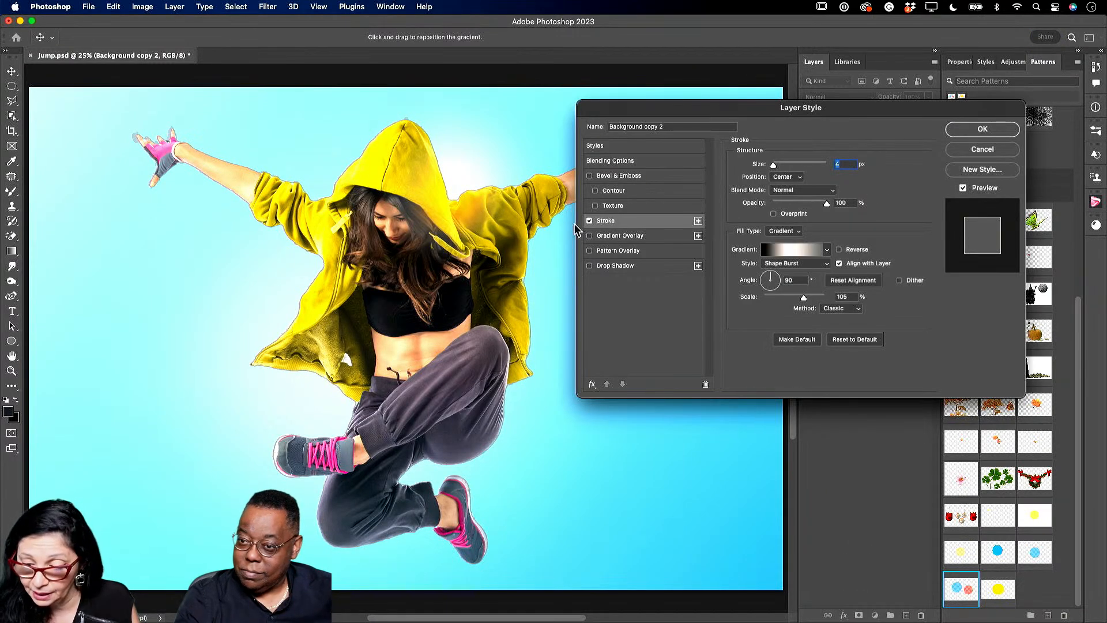
{"action": "mouse_move", "coordinate": [772, 167]}
{"action": "left_mouse_down"}
{"action": "mouse_move", "coordinate": [792, 168]}
{"action": "mouse_move", "coordinate": [781, 166]}
{"action": "left_mouse_up"}
{"action": "left_click", "coordinate": [825, 250]}
{"action": "left_click", "coordinate": [825, 250]}
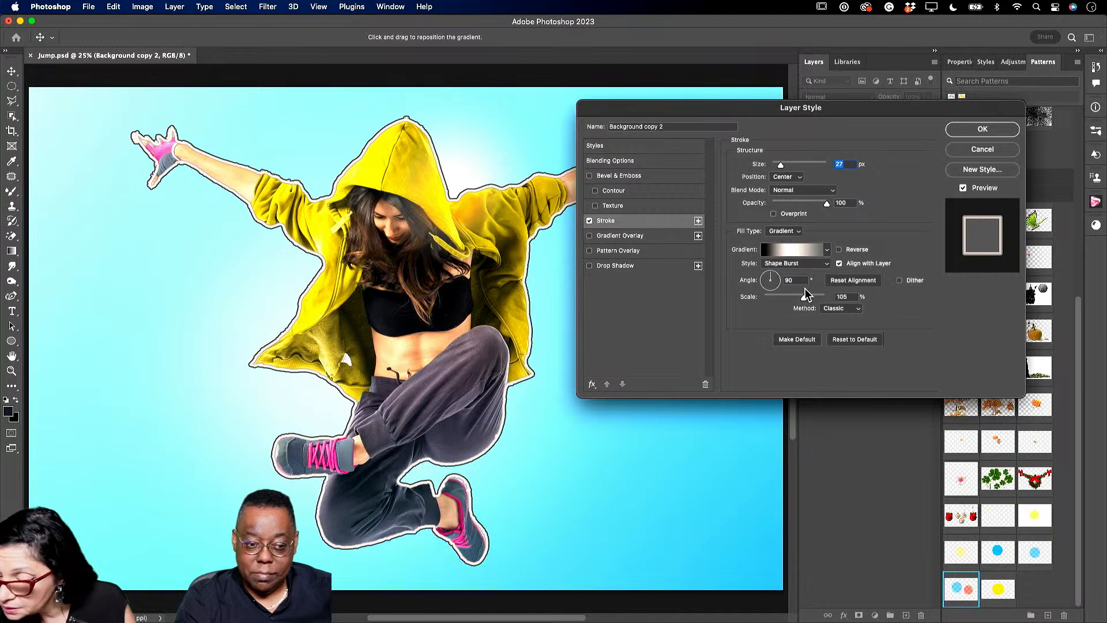
{"action": "left_click", "coordinate": [792, 232]}
{"action": "left_click", "coordinate": [784, 221]}
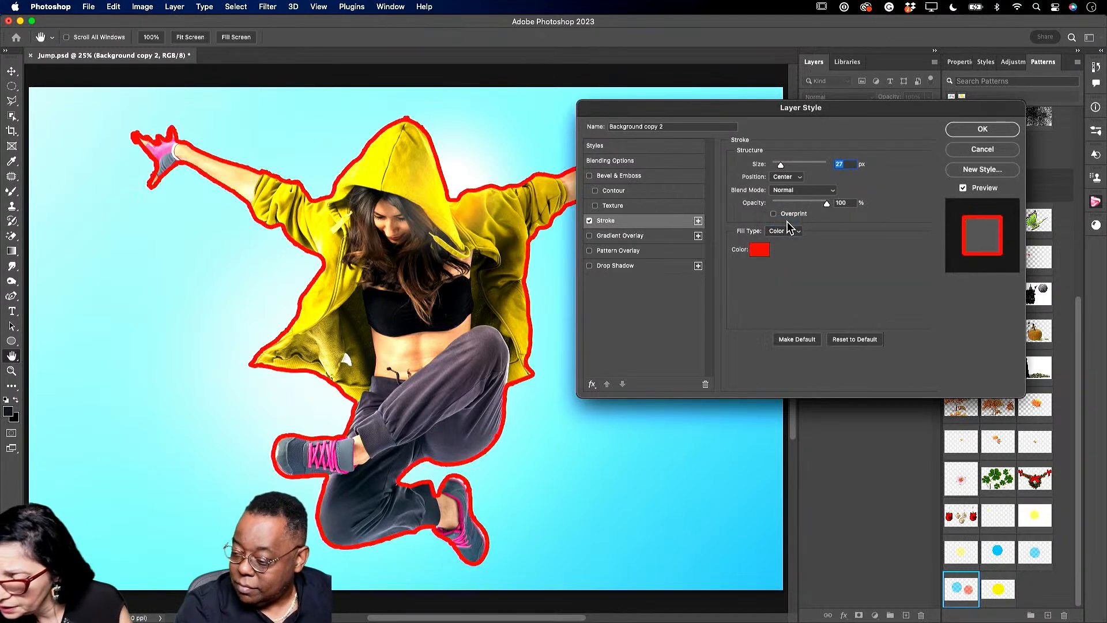
{"action": "mouse_move", "coordinate": [781, 165]}
{"action": "left_mouse_down"}
{"action": "mouse_move", "coordinate": [794, 154]}
{"action": "mouse_move", "coordinate": [785, 159]}
{"action": "left_mouse_up"}
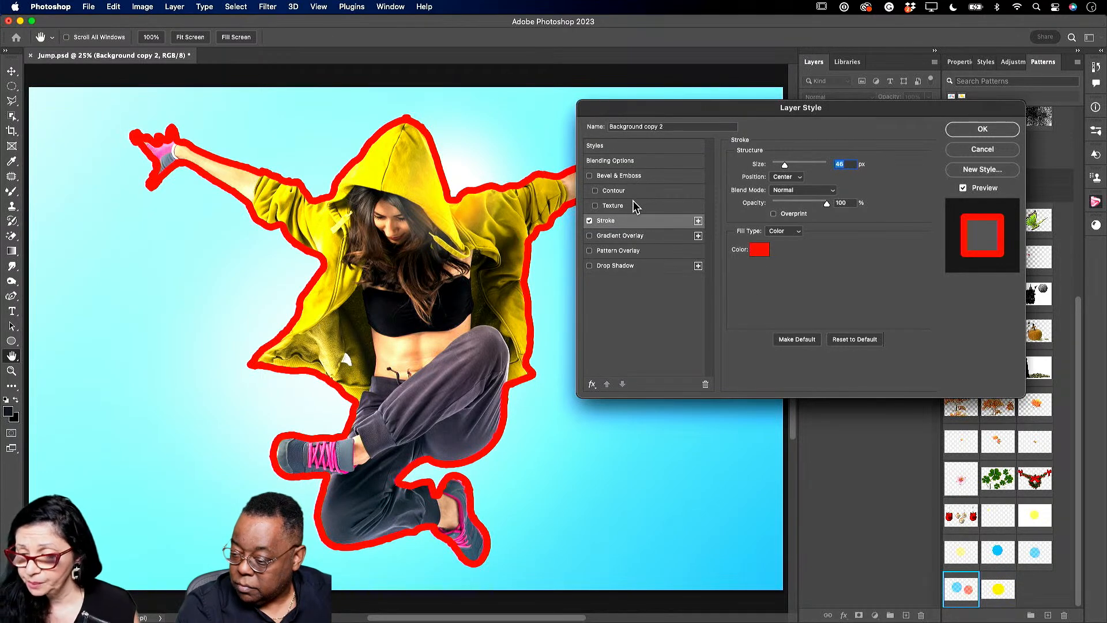
{"action": "left_click_drag", "start_coordinate": [704, 109], "coordinate": [356, 92]}
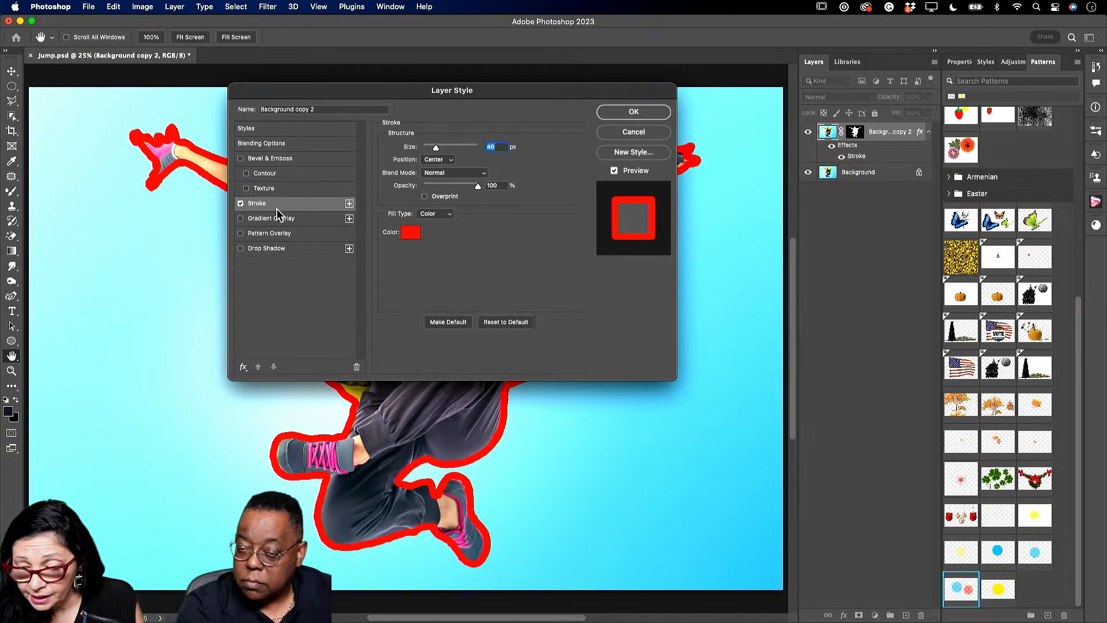
- Add a second orange-yellow stroke and adjust both stroke widths, the new one to about 65 px
{"action": "left_click", "coordinate": [350, 204]}
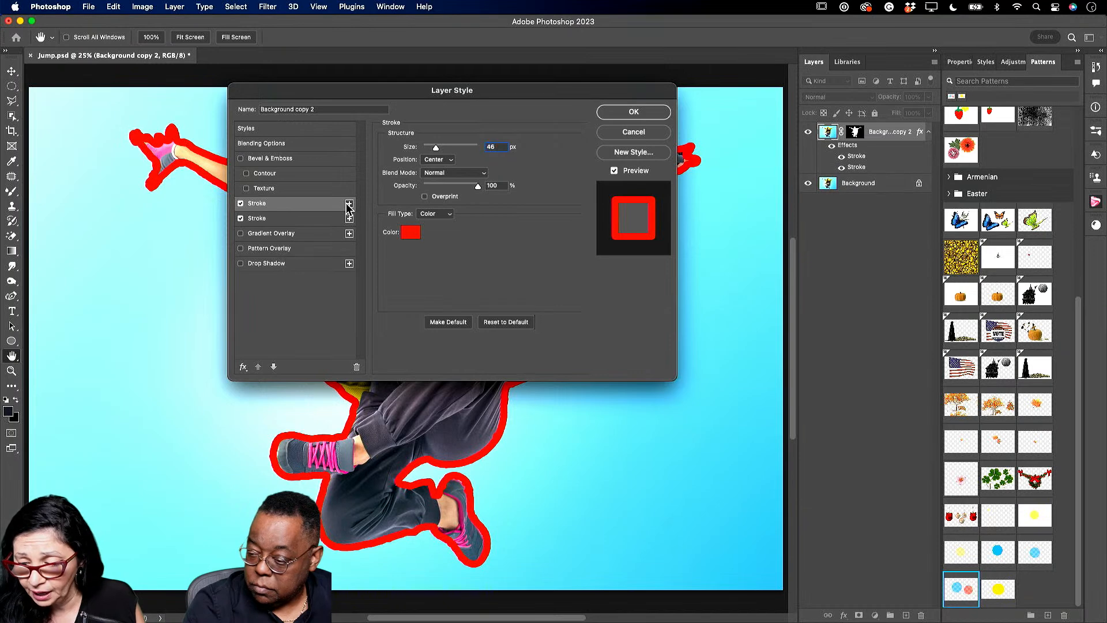
{"action": "left_click", "coordinate": [411, 232]}
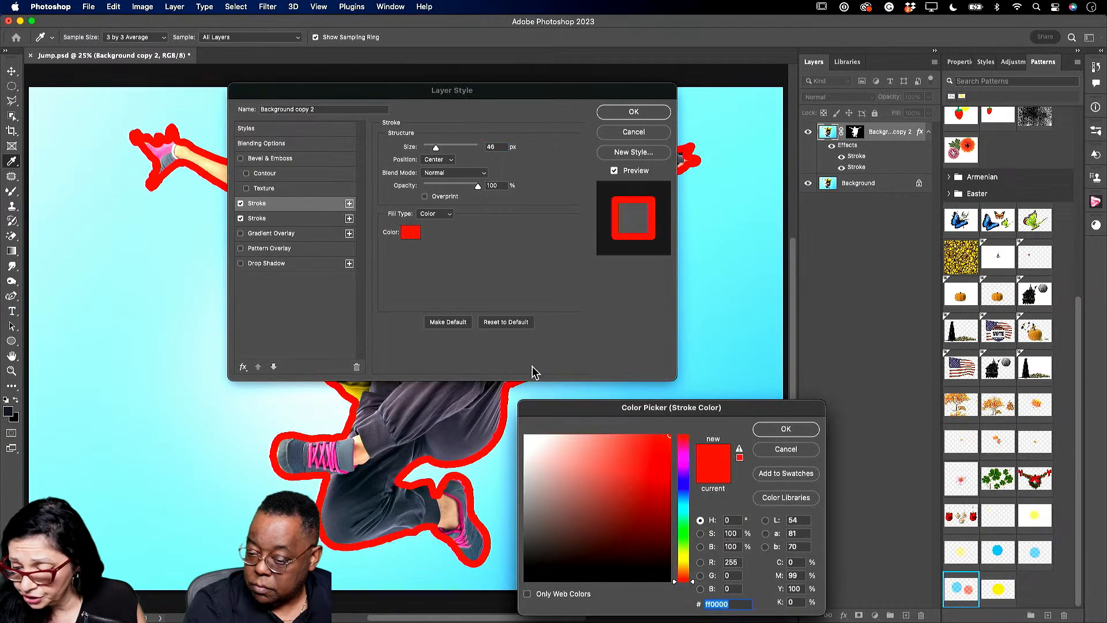
{"action": "left_click", "coordinate": [683, 556]}
{"action": "left_click_drag", "start_coordinate": [659, 461], "coordinate": [664, 441]}
{"action": "left_click", "coordinate": [683, 563]}
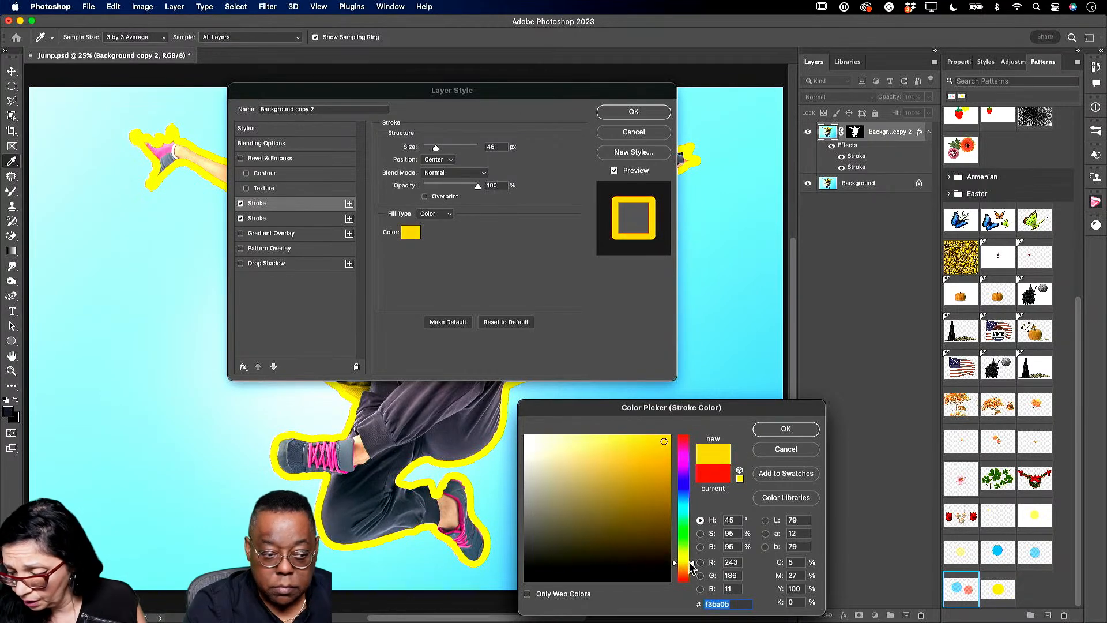
{"action": "left_click", "coordinate": [786, 428]}
{"action": "left_click_drag", "start_coordinate": [435, 147], "coordinate": [440, 150]}
{"action": "mouse_move", "coordinate": [513, 95]}
{"action": "left_mouse_down"}
{"action": "mouse_move", "coordinate": [866, 167]}
{"action": "mouse_move", "coordinate": [838, 137]}
{"action": "mouse_move", "coordinate": [847, 129]}
{"action": "left_mouse_up"}
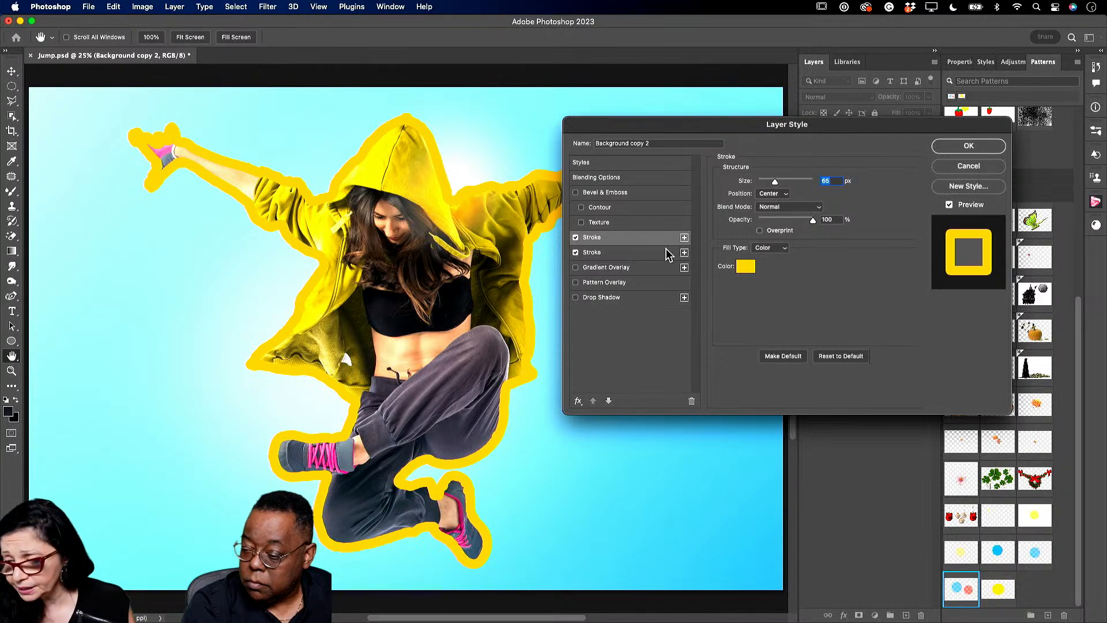
{"action": "left_click_drag", "start_coordinate": [775, 181], "coordinate": [781, 181]}
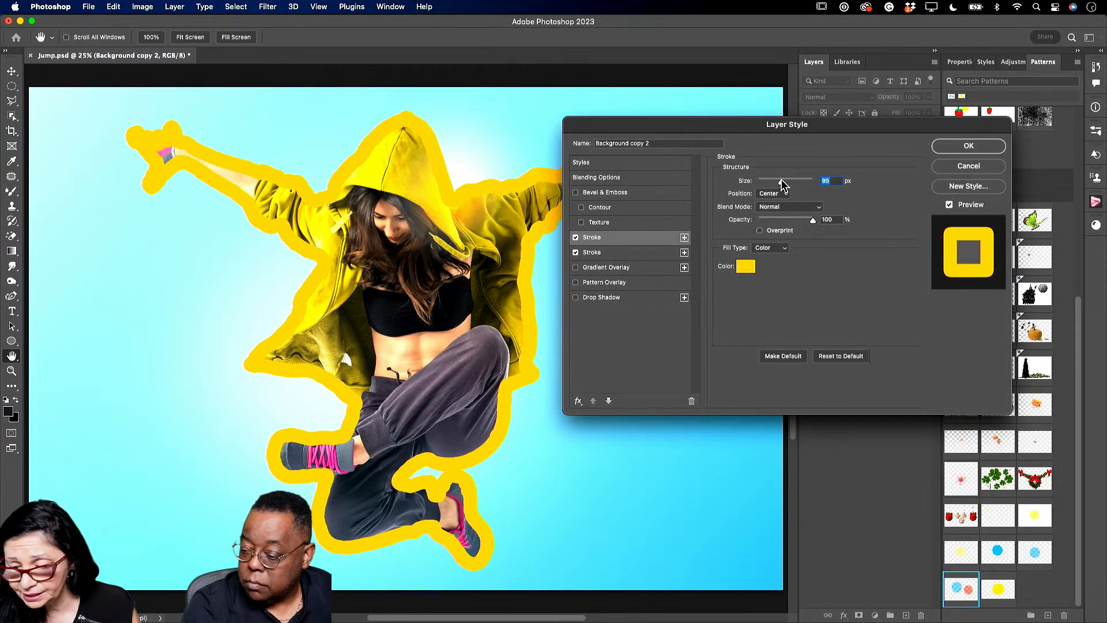
- Change the second stroke's colour to orange
{"action": "left_click", "coordinate": [631, 256]}
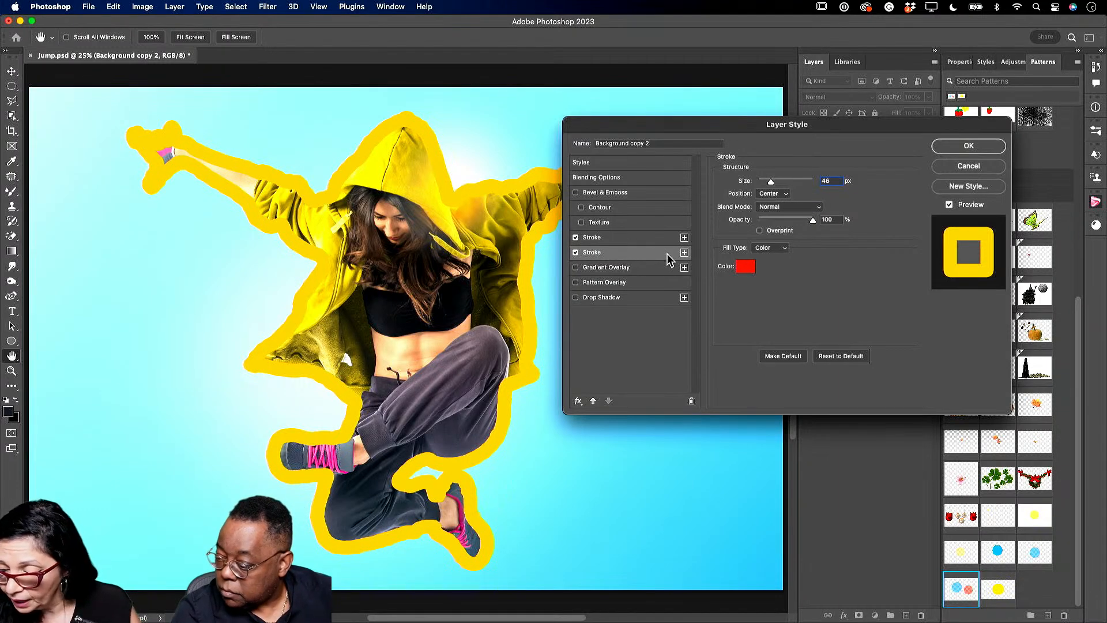
{"action": "left_click", "coordinate": [744, 271]}
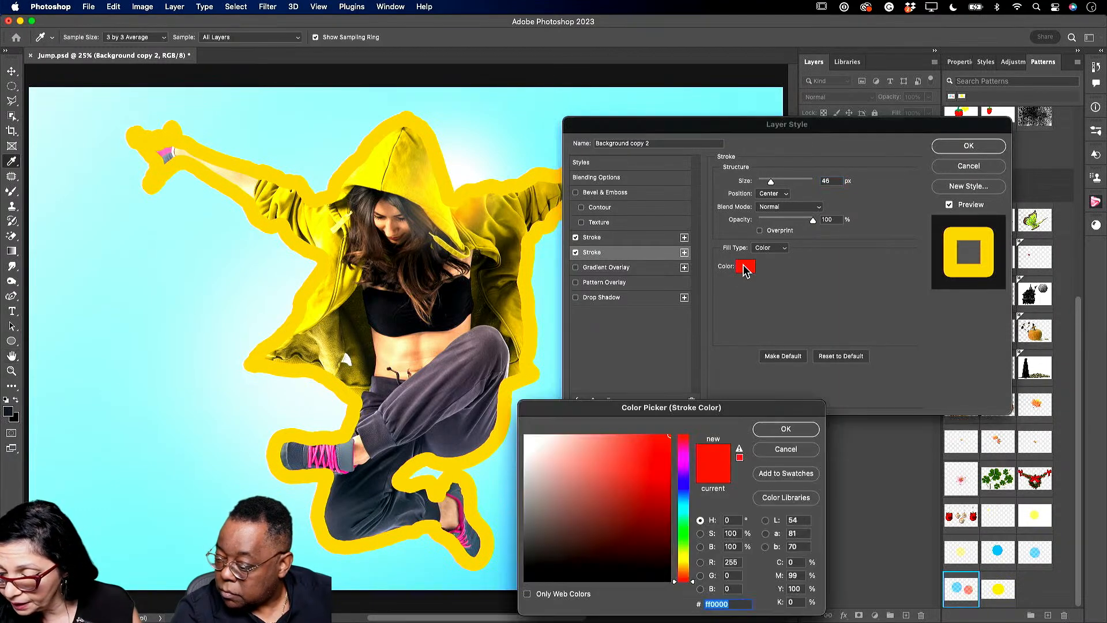
{"action": "left_click_drag", "start_coordinate": [692, 565], "coordinate": [692, 566]}
{"action": "left_click", "coordinate": [665, 441]}
{"action": "left_click", "coordinate": [786, 429]}
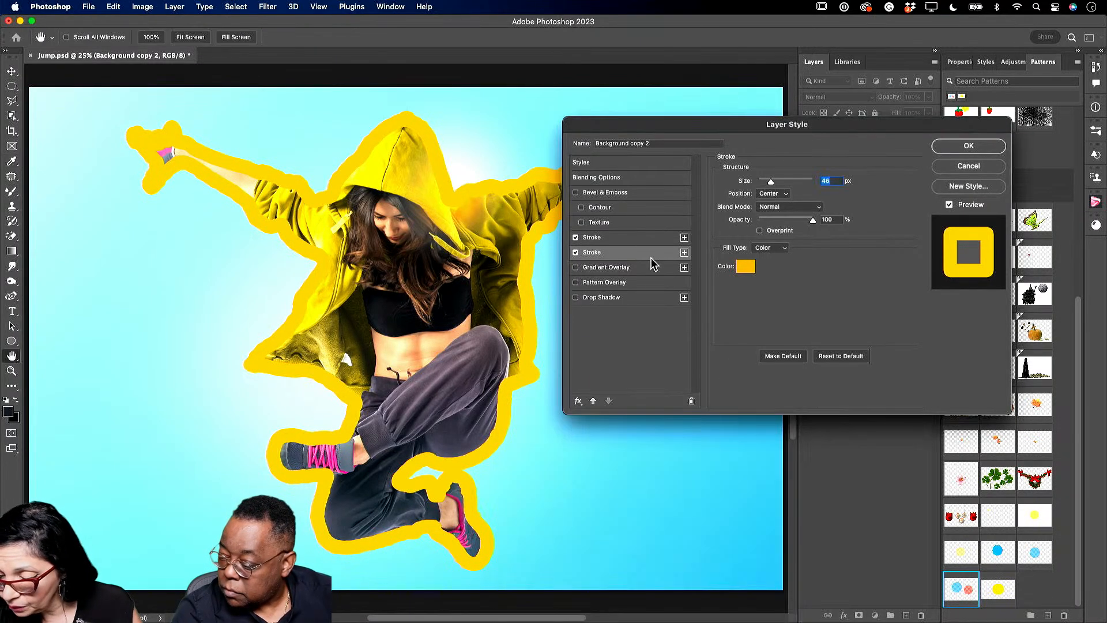
- Set the first stroke to bright red and make it thinner
{"action": "left_click", "coordinate": [634, 242]}
{"action": "left_click", "coordinate": [746, 266]}
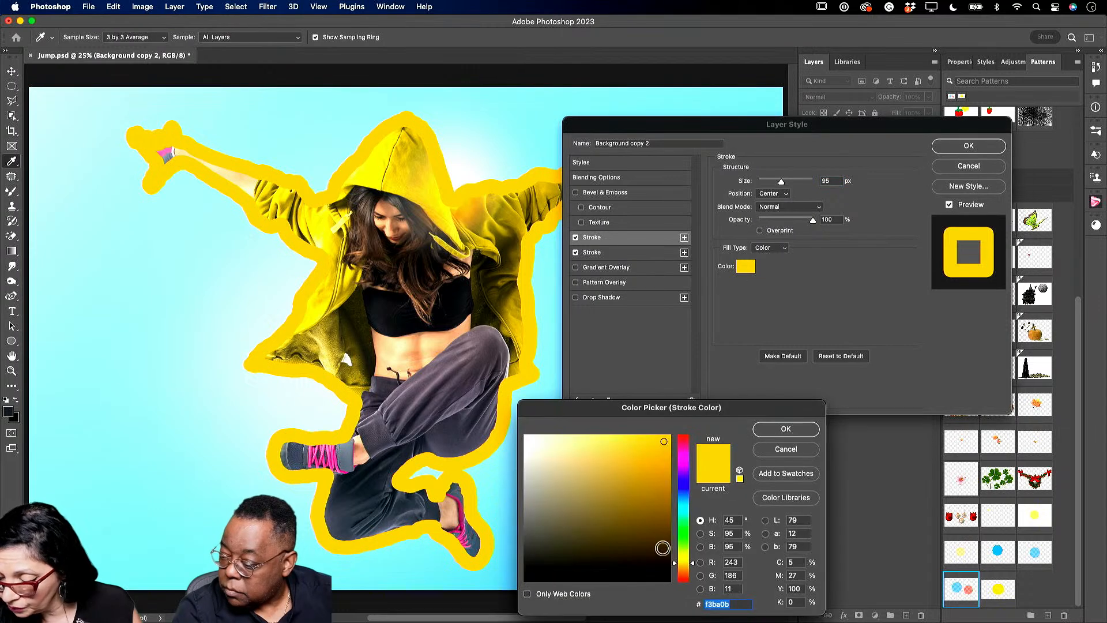
{"action": "left_click_drag", "start_coordinate": [694, 441], "coordinate": [693, 434]}
{"action": "left_click", "coordinate": [669, 436]}
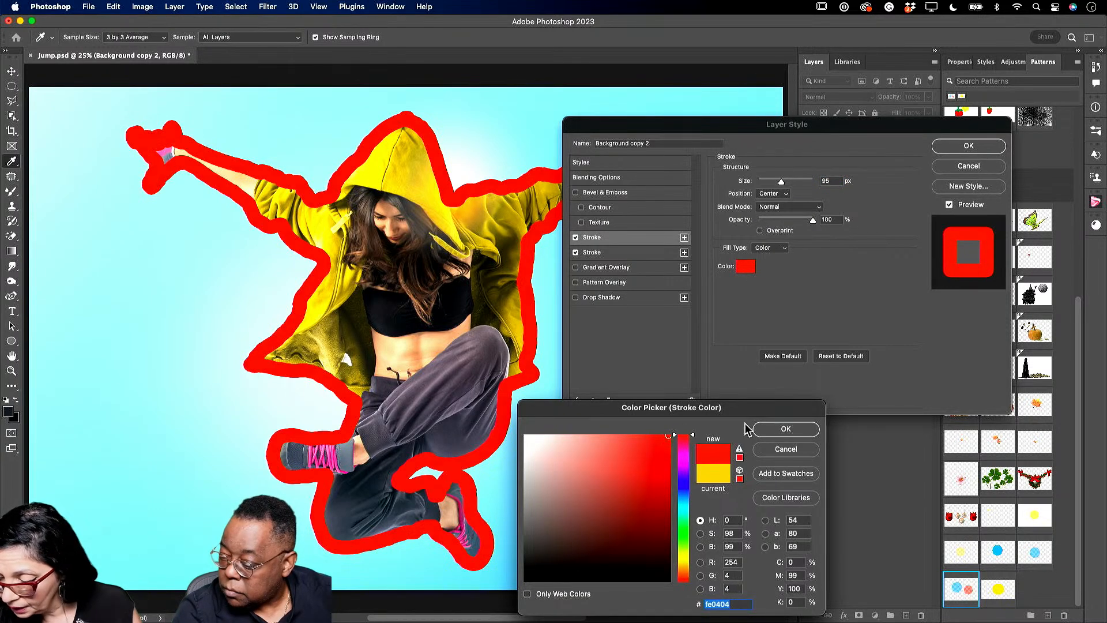
{"action": "left_click", "coordinate": [770, 432]}
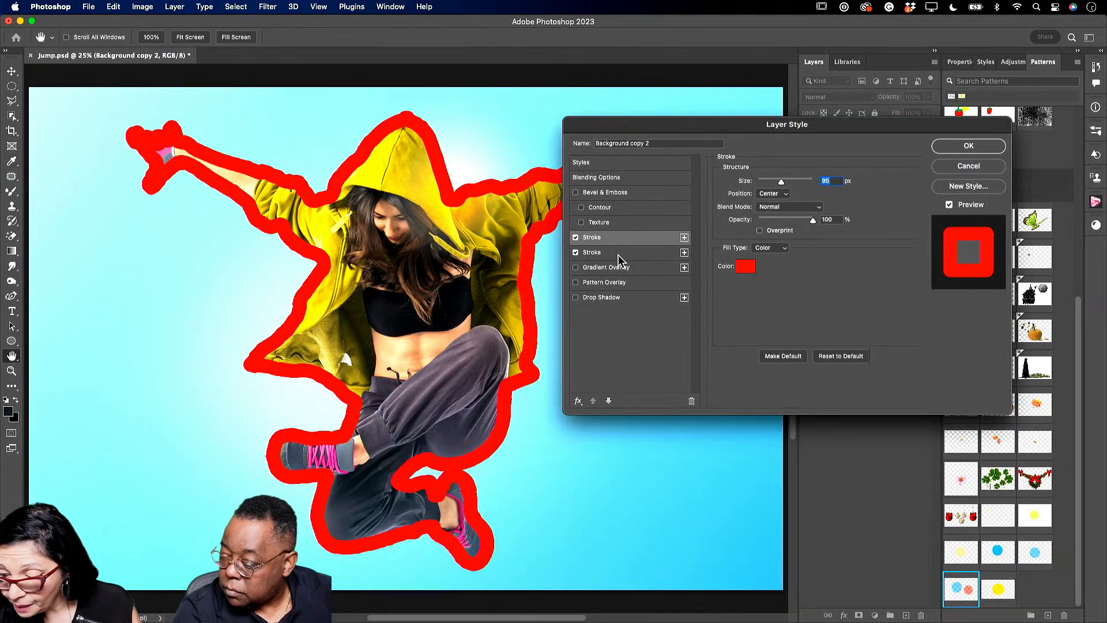
{"action": "mouse_move", "coordinate": [781, 182]}
{"action": "left_mouse_down"}
{"action": "mouse_move", "coordinate": [773, 185]}
{"action": "mouse_move", "coordinate": [794, 185]}
{"action": "mouse_move", "coordinate": [773, 185]}
{"action": "left_mouse_up"}
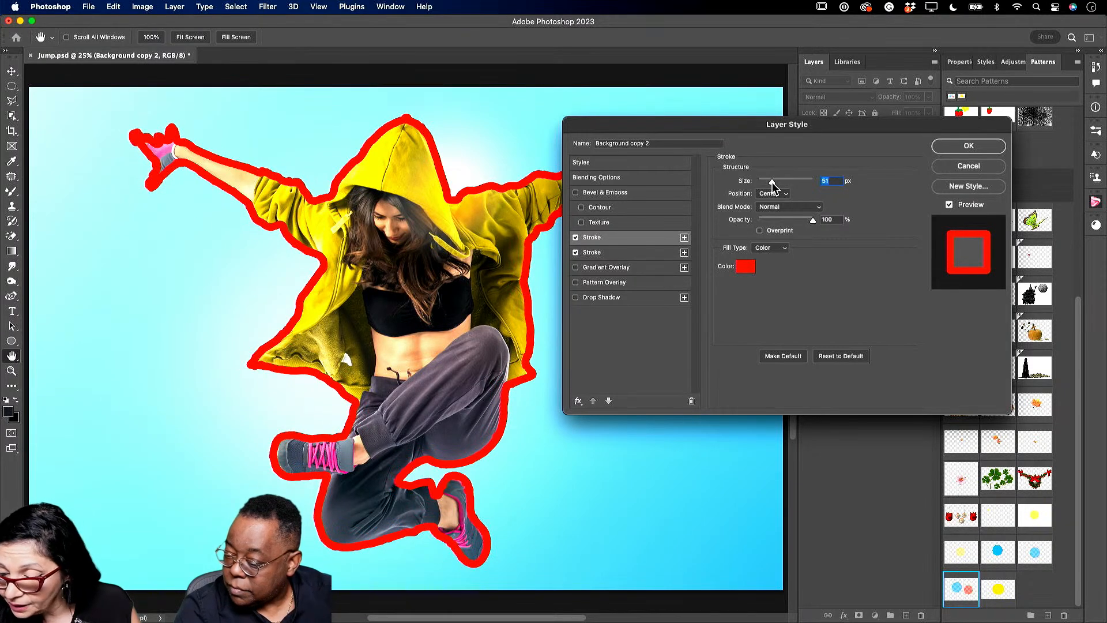
- Widen the second stroke to 120 px and pick near-white fffaf1 for it
{"action": "left_click", "coordinate": [612, 253]}
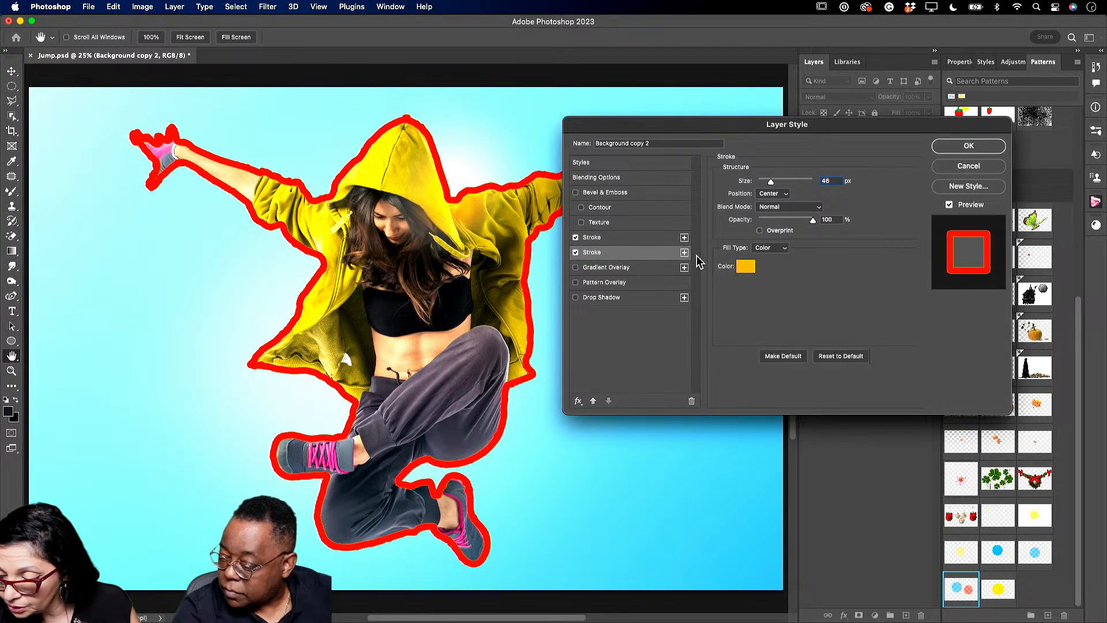
{"action": "left_click_drag", "start_coordinate": [772, 182], "coordinate": [787, 182]}
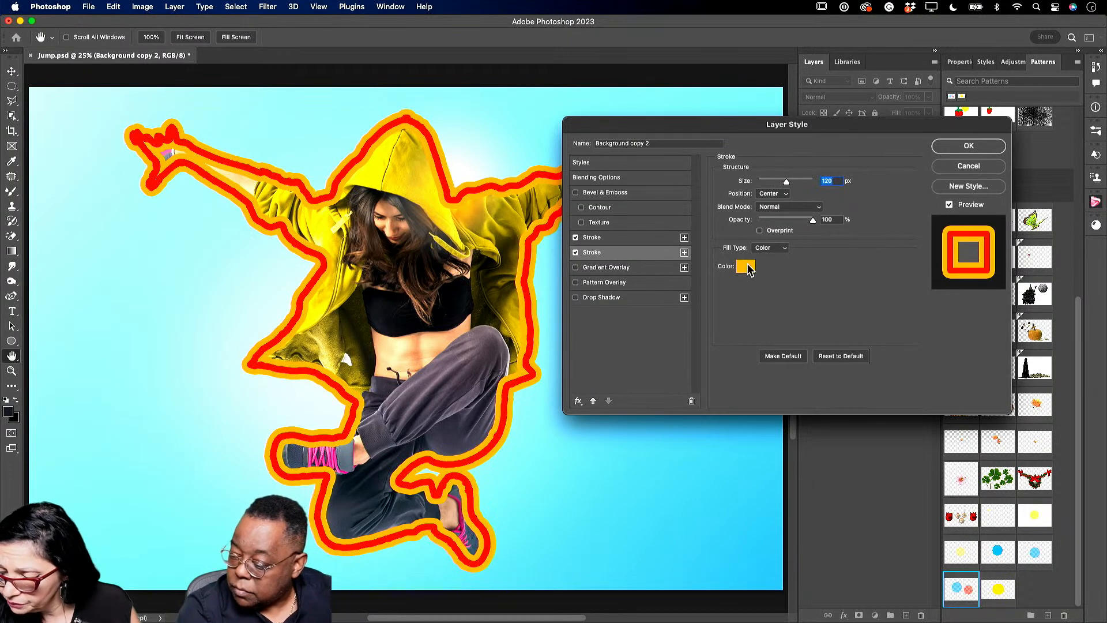
{"action": "left_click", "coordinate": [748, 269]}
{"action": "left_click", "coordinate": [532, 435]}
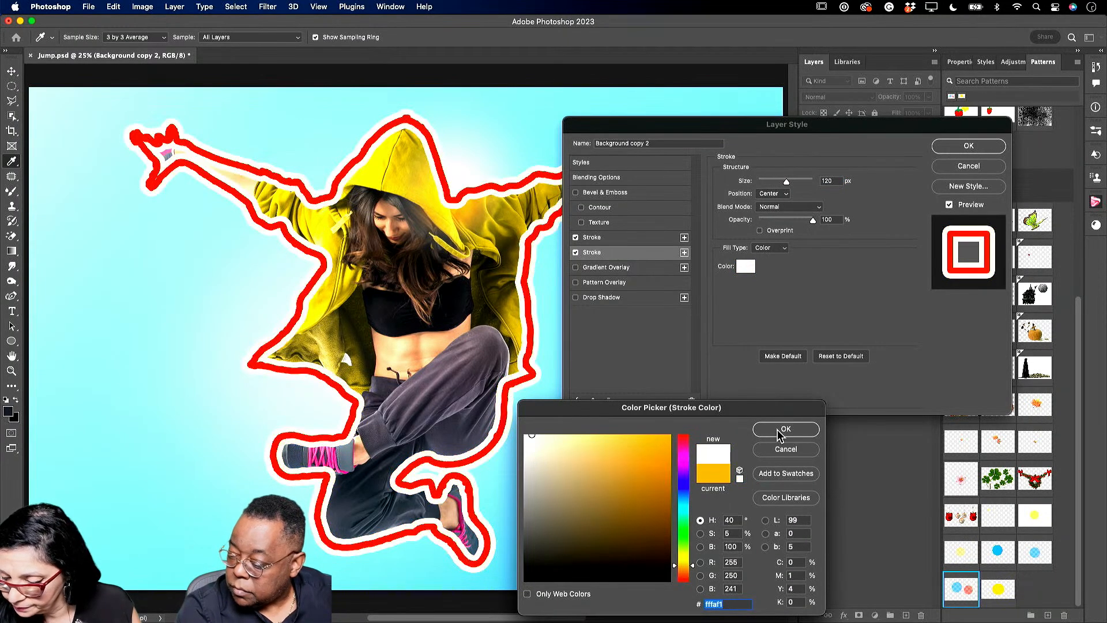
- Accept the white colour, set the outer stroke to 114 px, and apply both strokes
{"action": "left_click", "coordinate": [780, 434]}
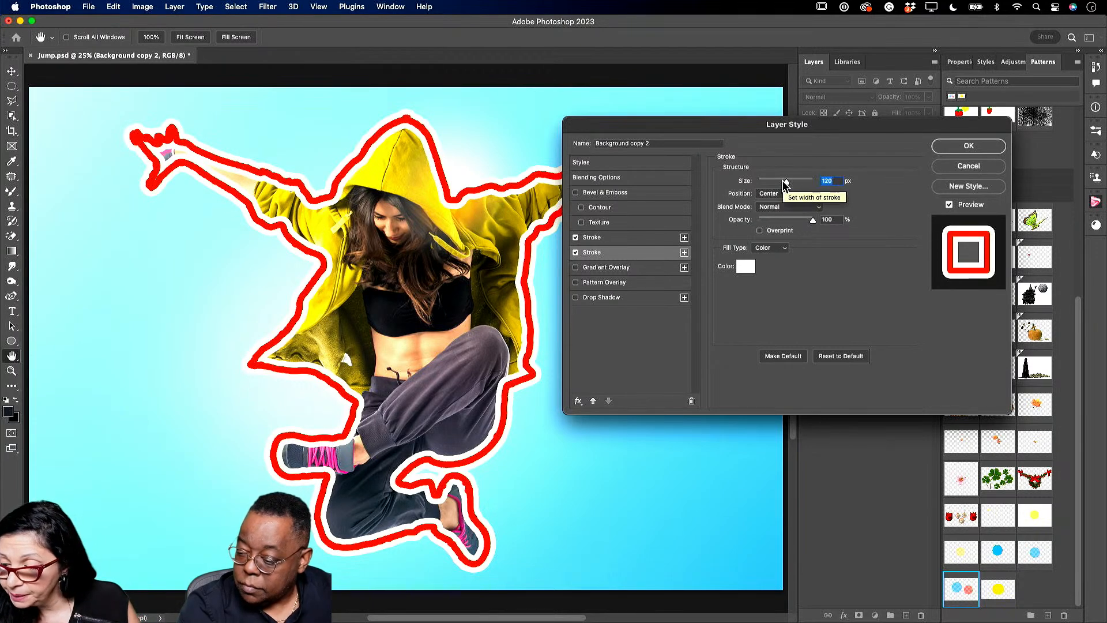
{"action": "left_click_drag", "start_coordinate": [784, 183], "coordinate": [787, 185]}
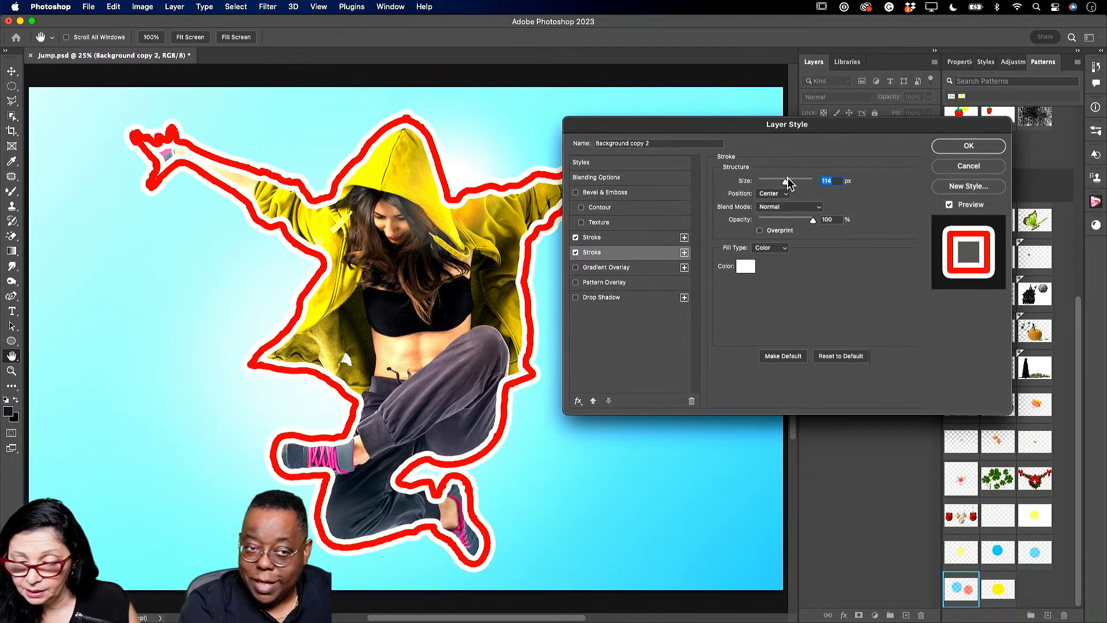
{"action": "left_click", "coordinate": [970, 149]}
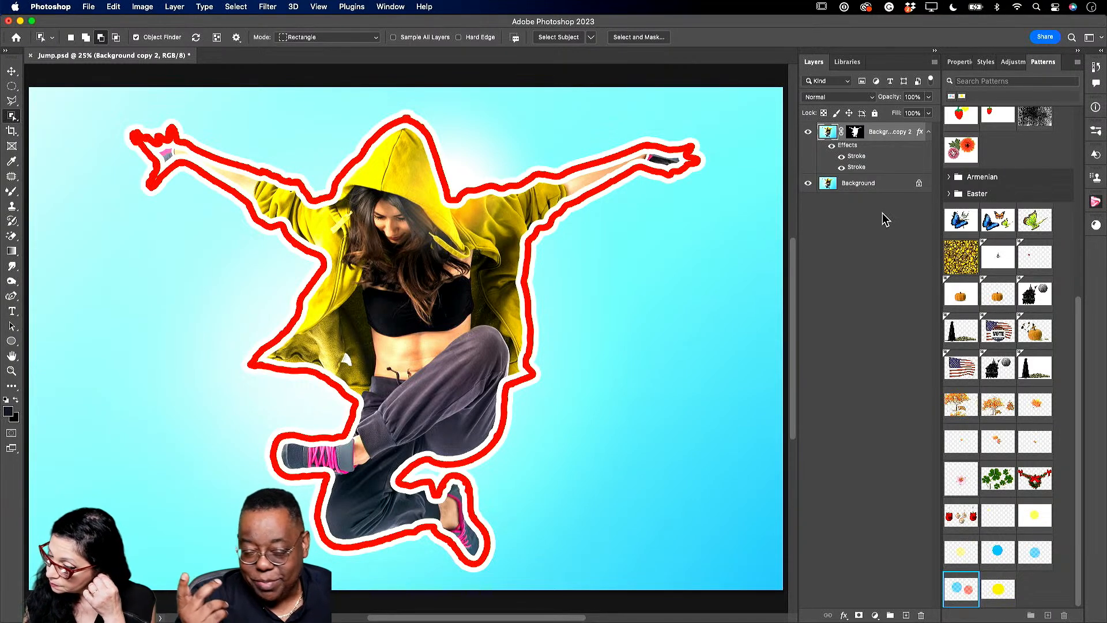
- Set the white stroke's position to Outside the woman's edge
{"action": "double_click", "coordinate": [857, 167]}
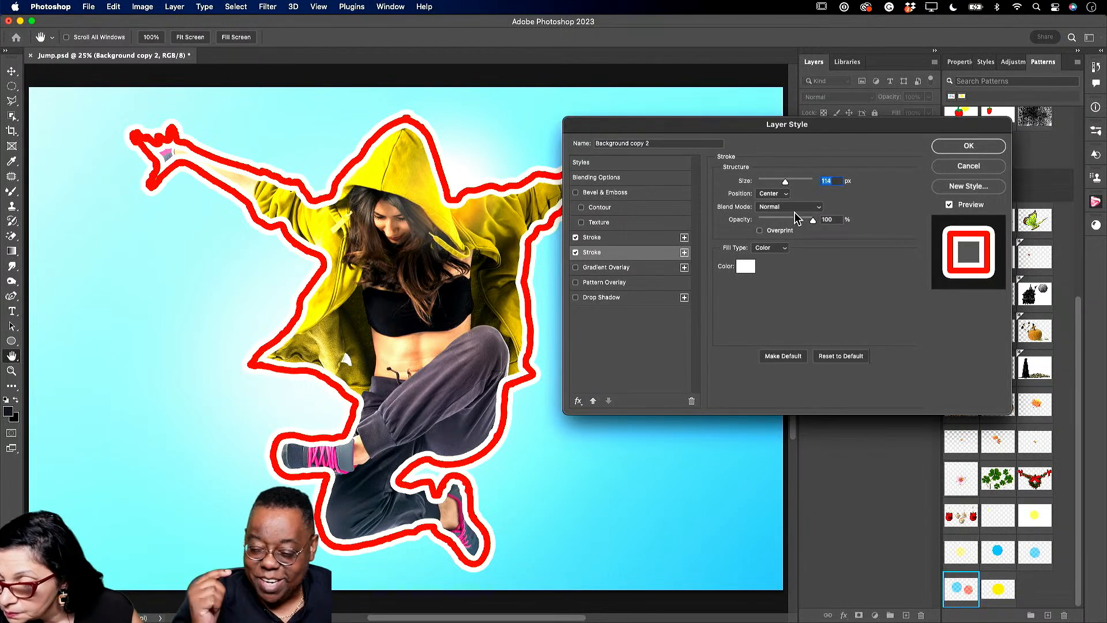
{"action": "left_click", "coordinate": [770, 195]}
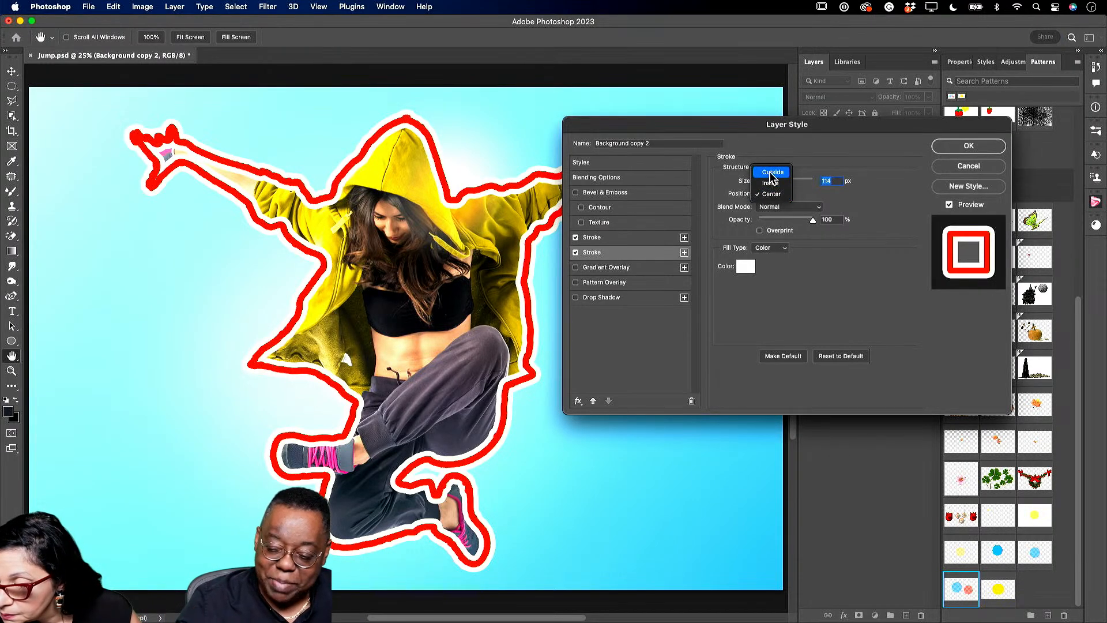
{"action": "left_click", "coordinate": [772, 172]}
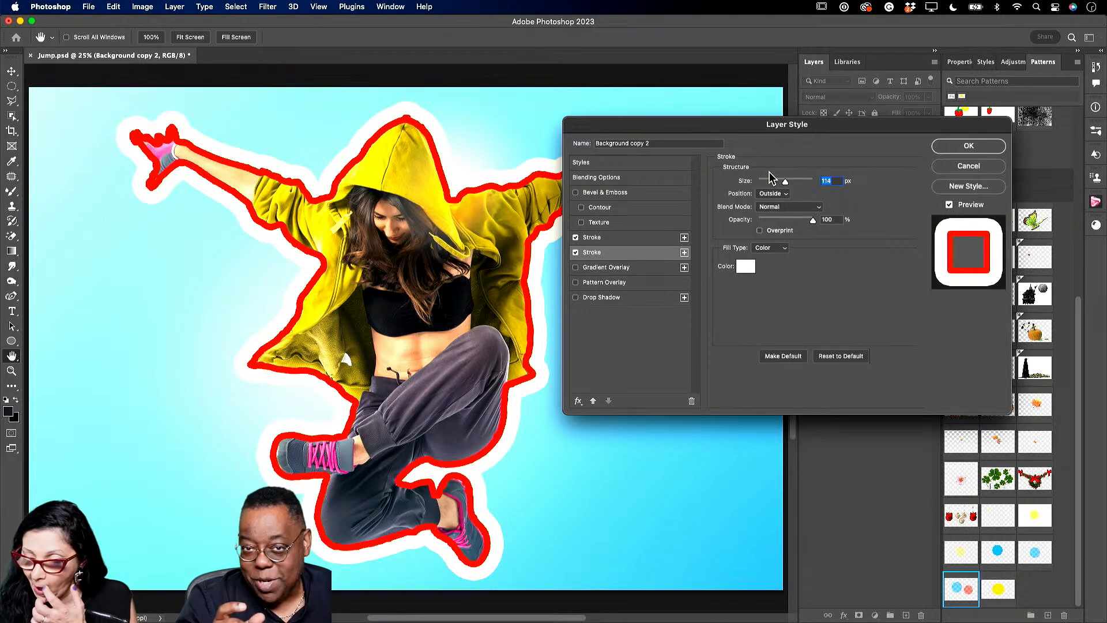
- Set the red stroke to Outside, widen it to 59 px, and apply the styles
{"action": "left_click", "coordinate": [673, 238]}
{"action": "left_click", "coordinate": [773, 193]}
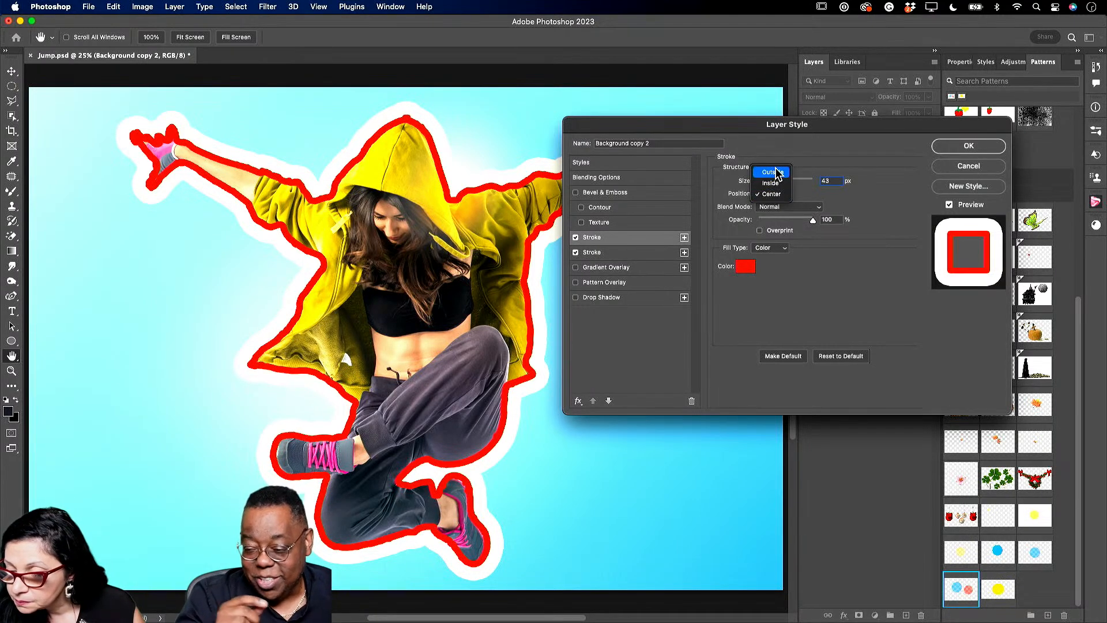
{"action": "left_click", "coordinate": [773, 172]}
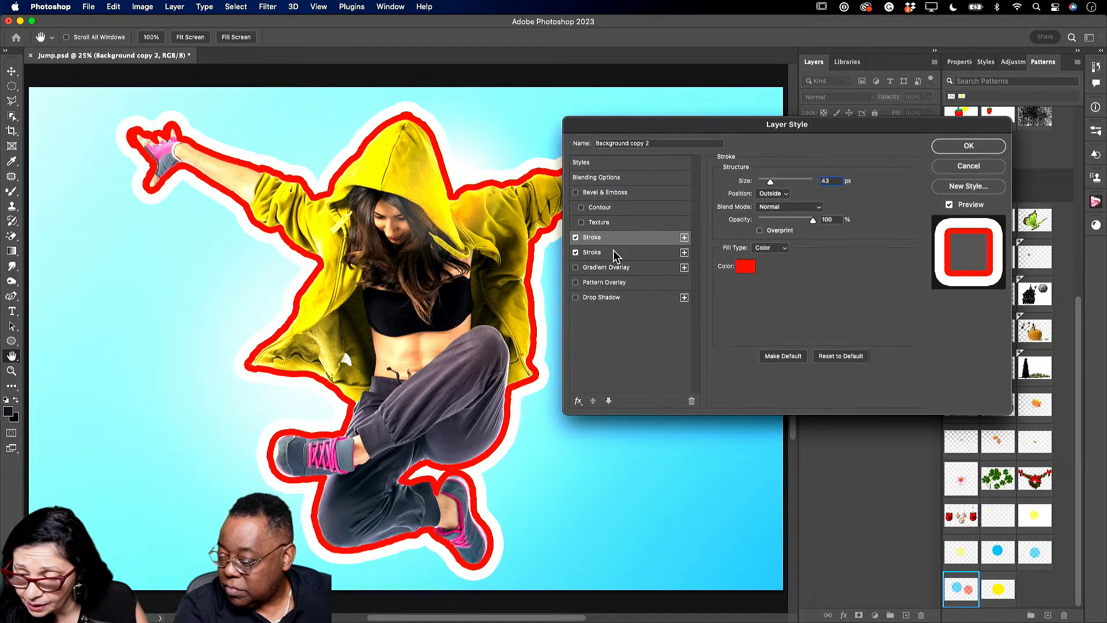
{"action": "left_click", "coordinate": [785, 195]}
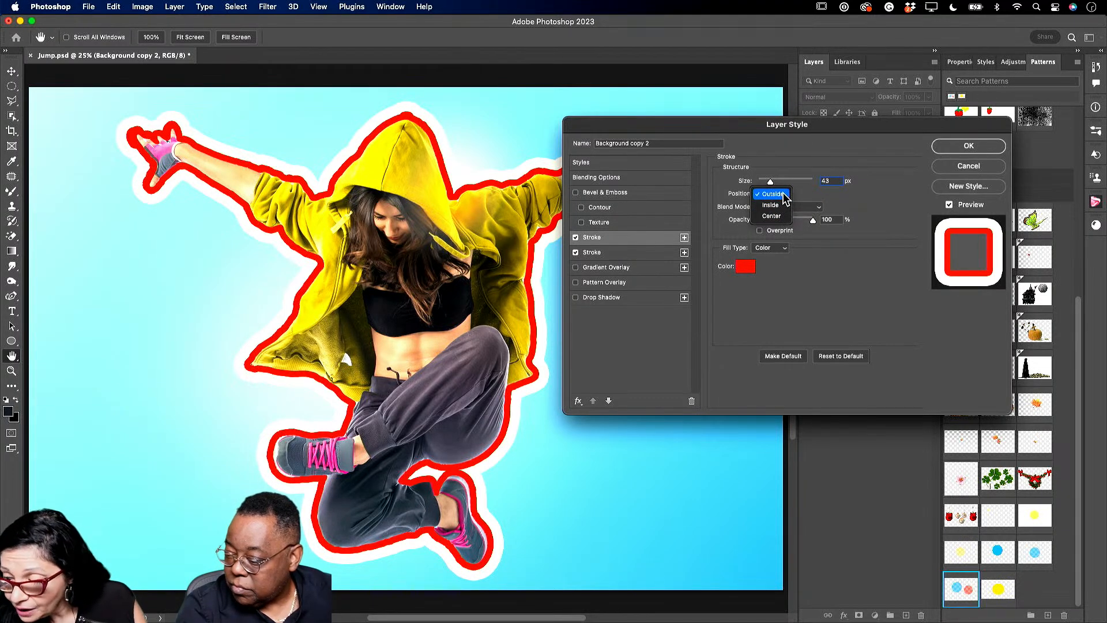
{"action": "left_click", "coordinate": [785, 196]}
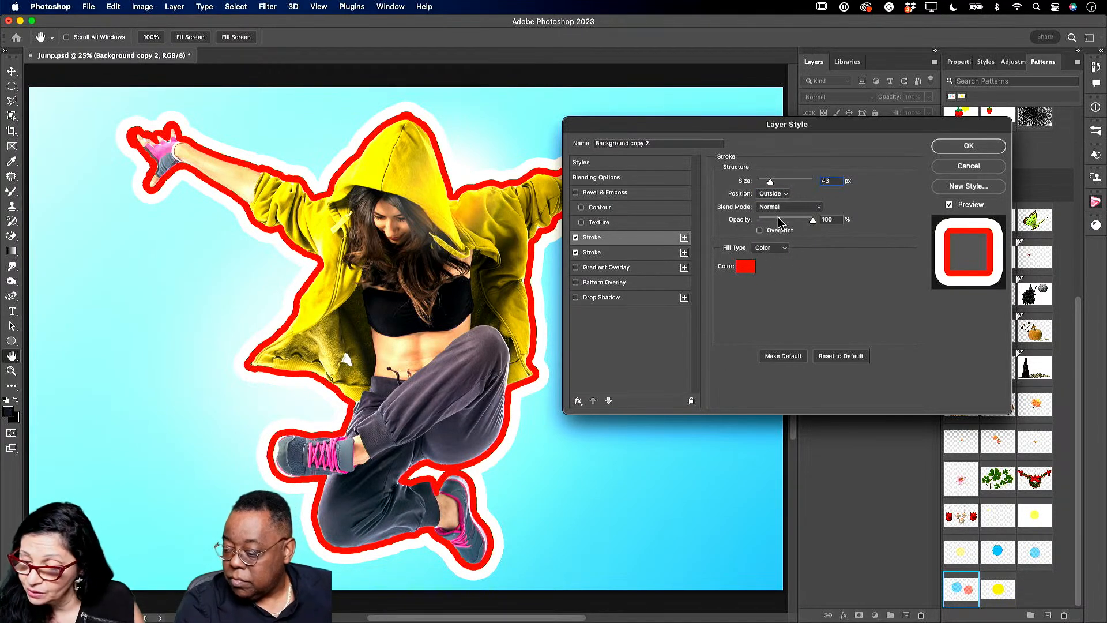
{"action": "left_click_drag", "start_coordinate": [771, 184], "coordinate": [774, 185]}
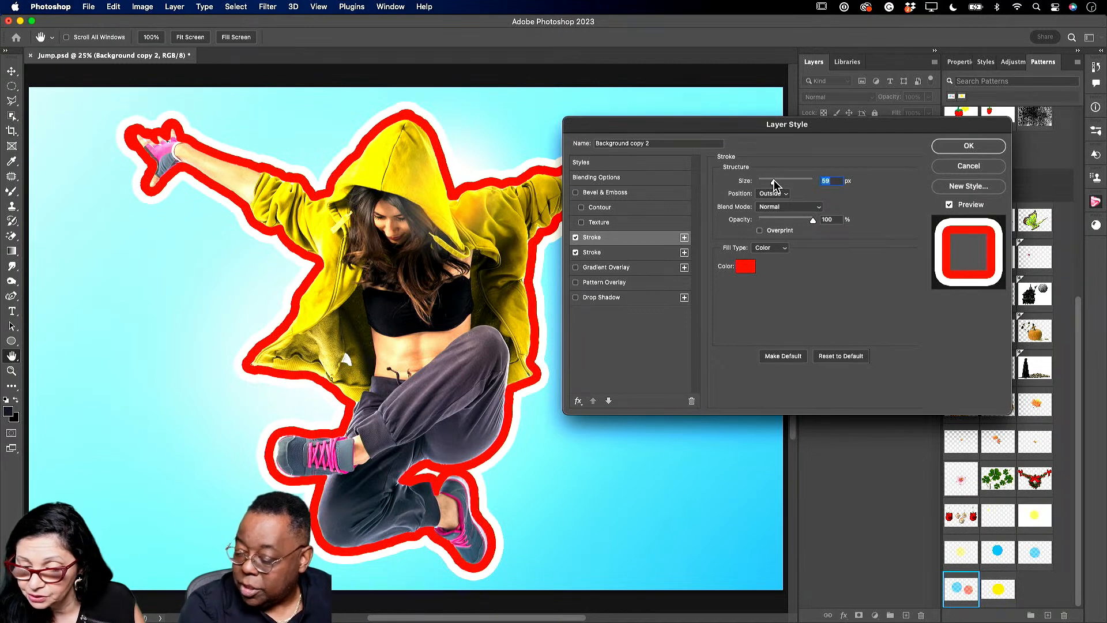
{"action": "left_click", "coordinate": [969, 146]}
{"action": "key", "text": "w"}
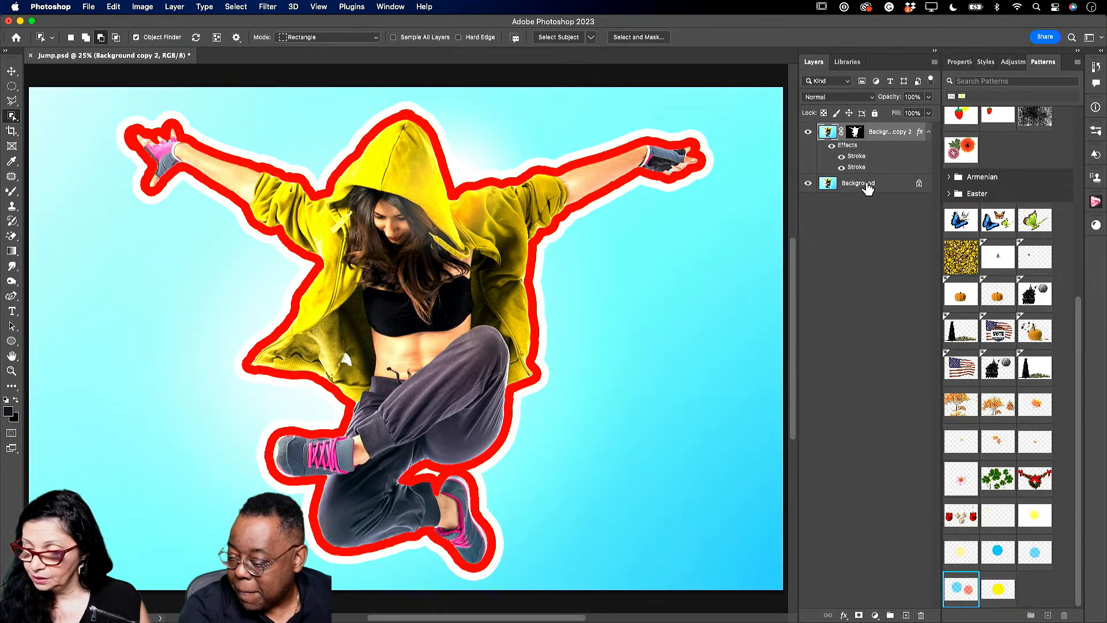
- Hide the cyan Background layer so the red-and-white outlined dancer shows on transparency
{"action": "left_click", "coordinate": [867, 189]}
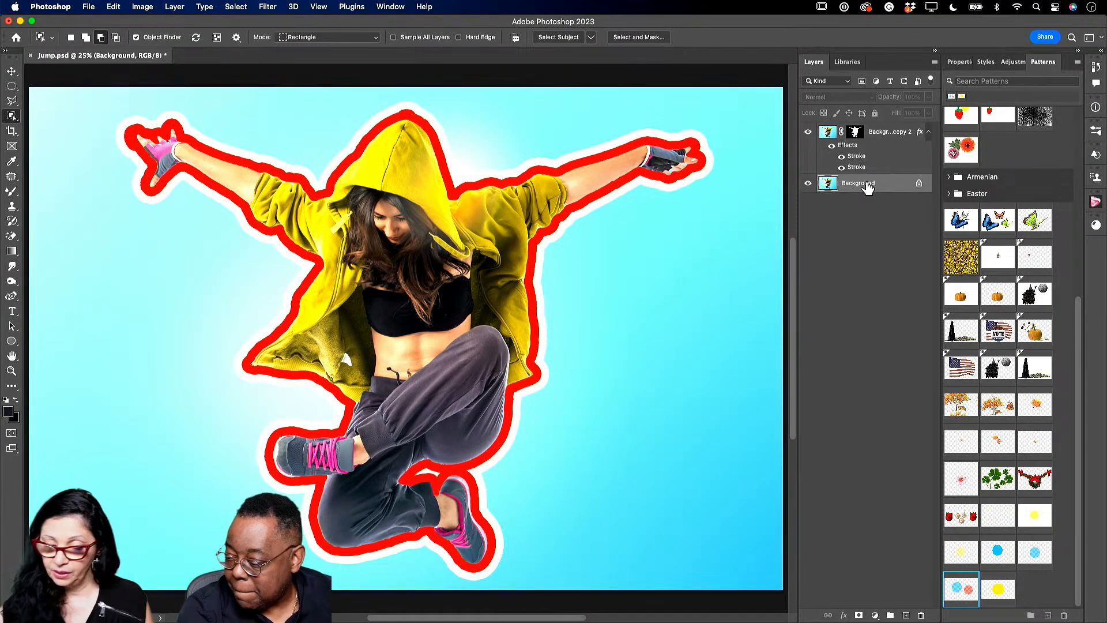
{"action": "left_click", "coordinate": [809, 184]}
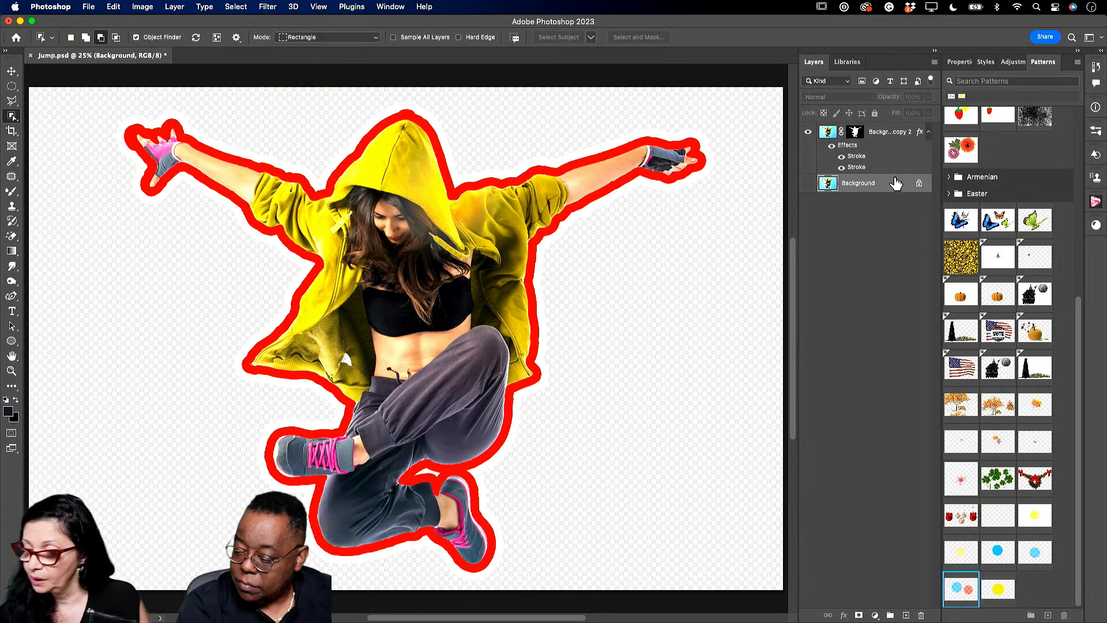
- Open the finished Wind Effect example from the Libraries panel's Image 5 group
{"action": "left_click", "coordinate": [852, 63]}
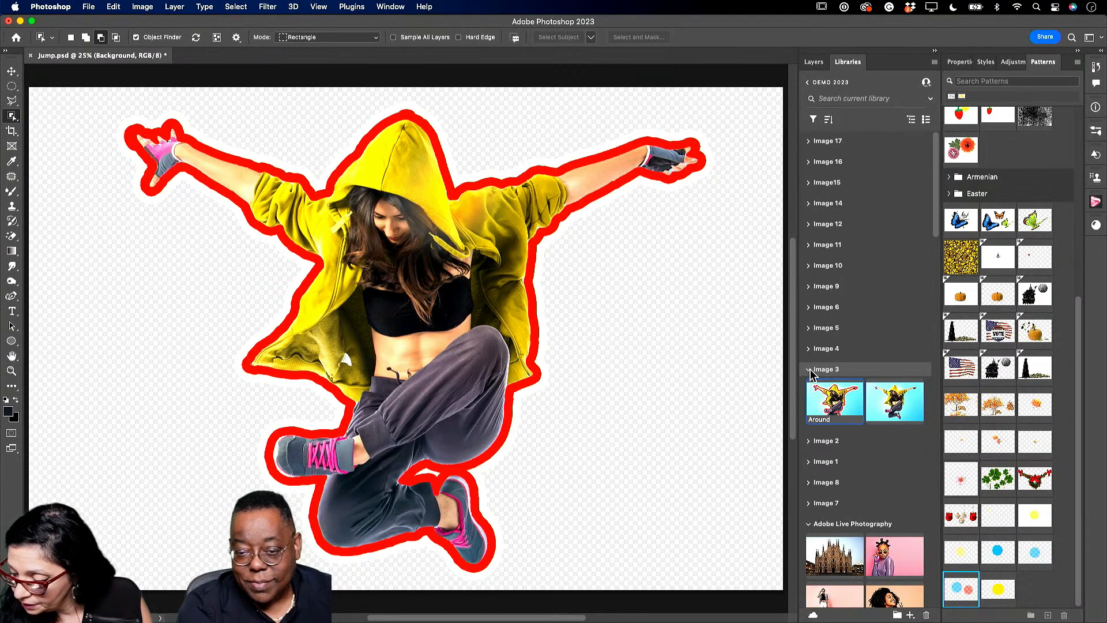
{"action": "left_click", "coordinate": [809, 370]}
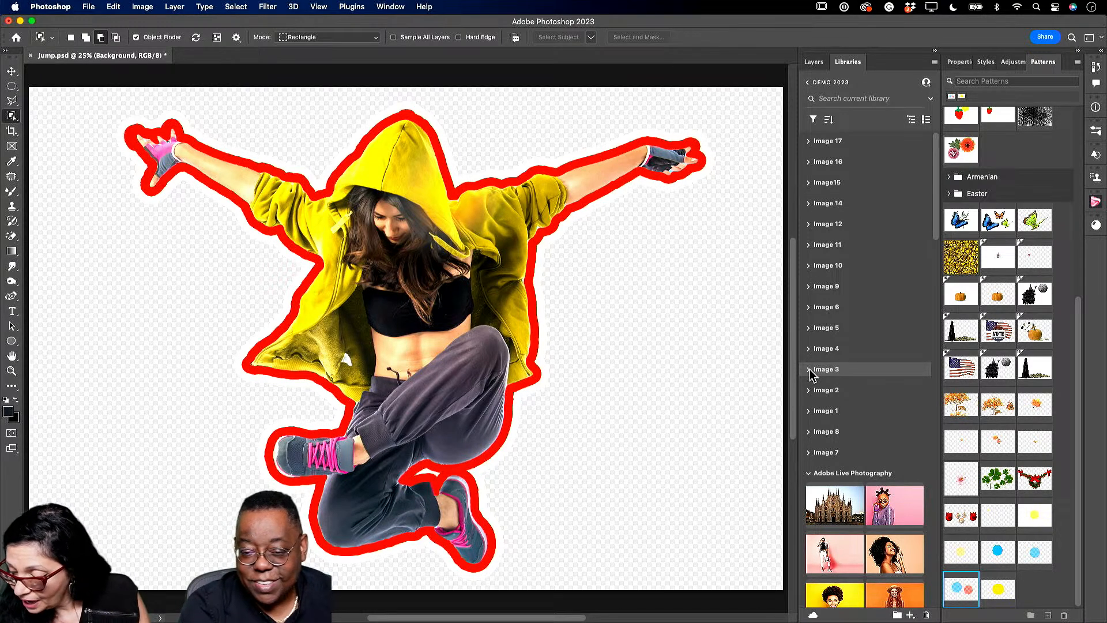
{"action": "left_click", "coordinate": [810, 370]}
{"action": "left_click", "coordinate": [809, 371]}
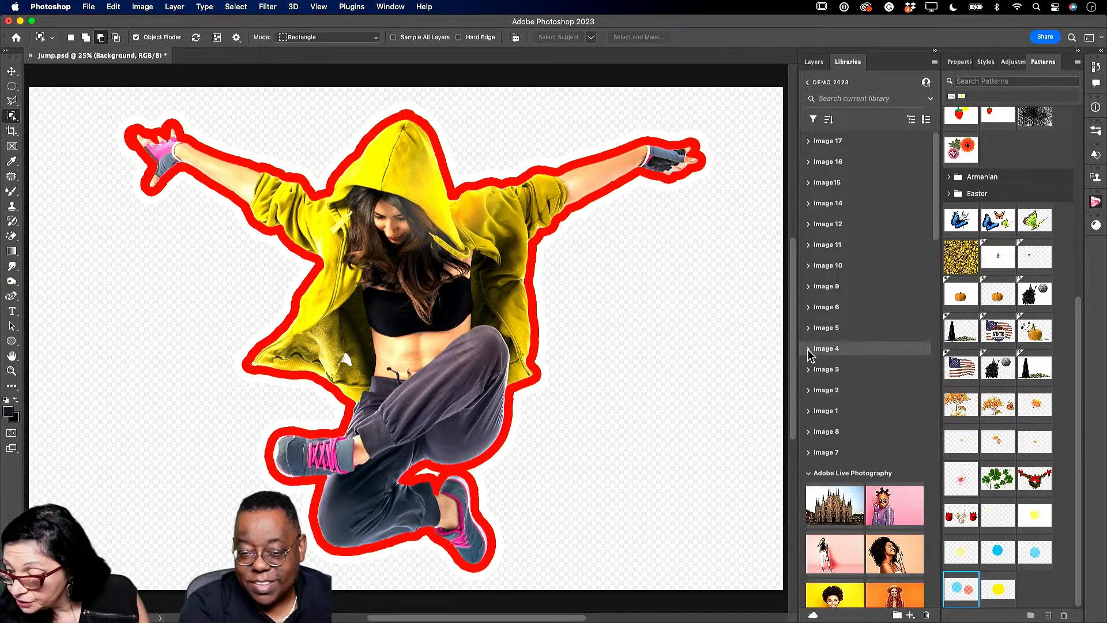
{"action": "left_click", "coordinate": [809, 350]}
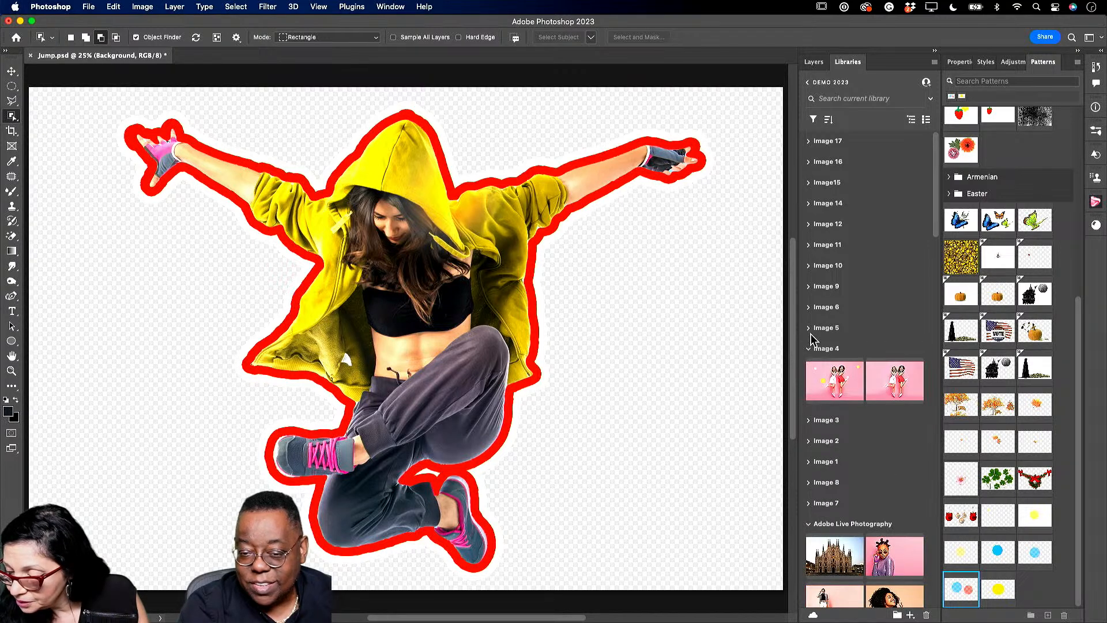
{"action": "left_click", "coordinate": [809, 328]}
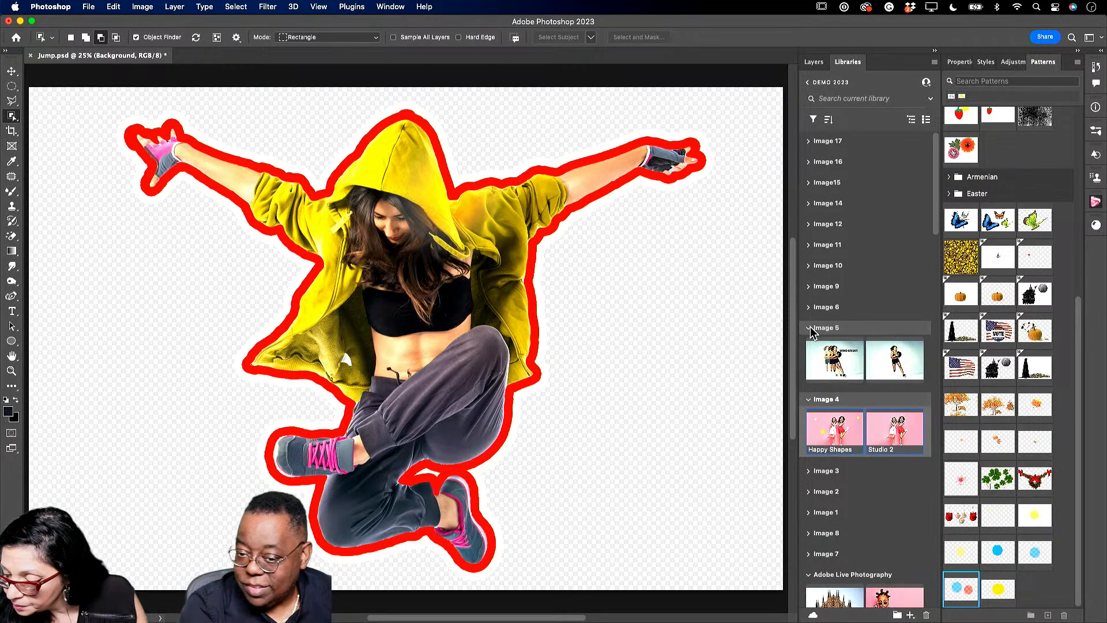
{"action": "double_click", "coordinate": [846, 356]}
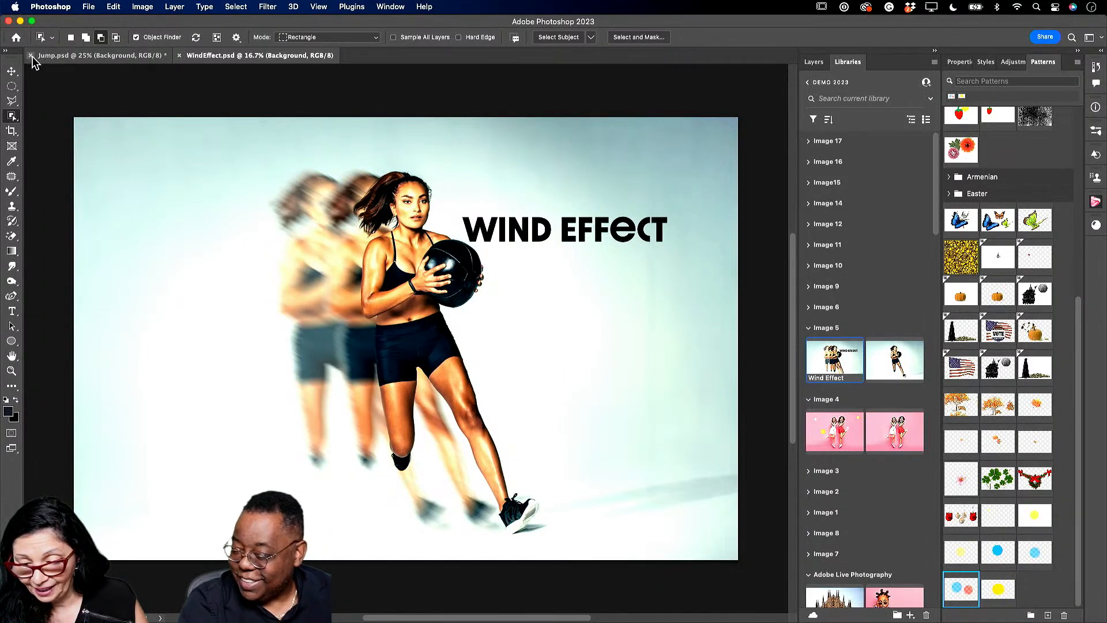
{"action": "left_click", "coordinate": [31, 56]}
- Close Jump.psd without saving, open the Player photo from the library, and close WindEffect.psd
{"action": "left_click", "coordinate": [516, 258]}
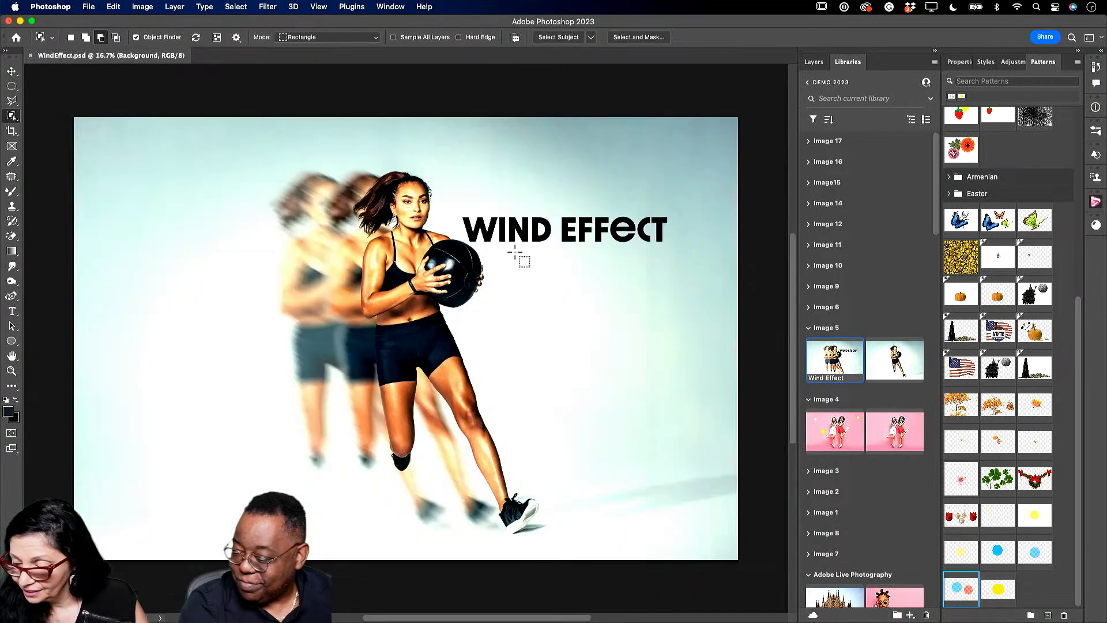
{"action": "double_click", "coordinate": [903, 367]}
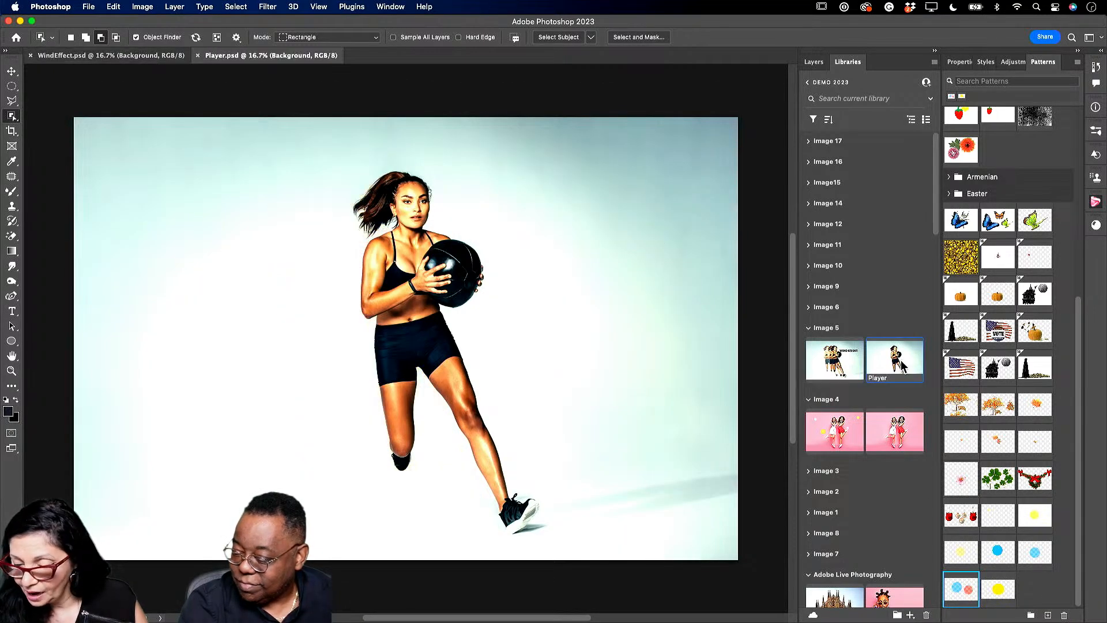
{"action": "left_click", "coordinate": [31, 56]}
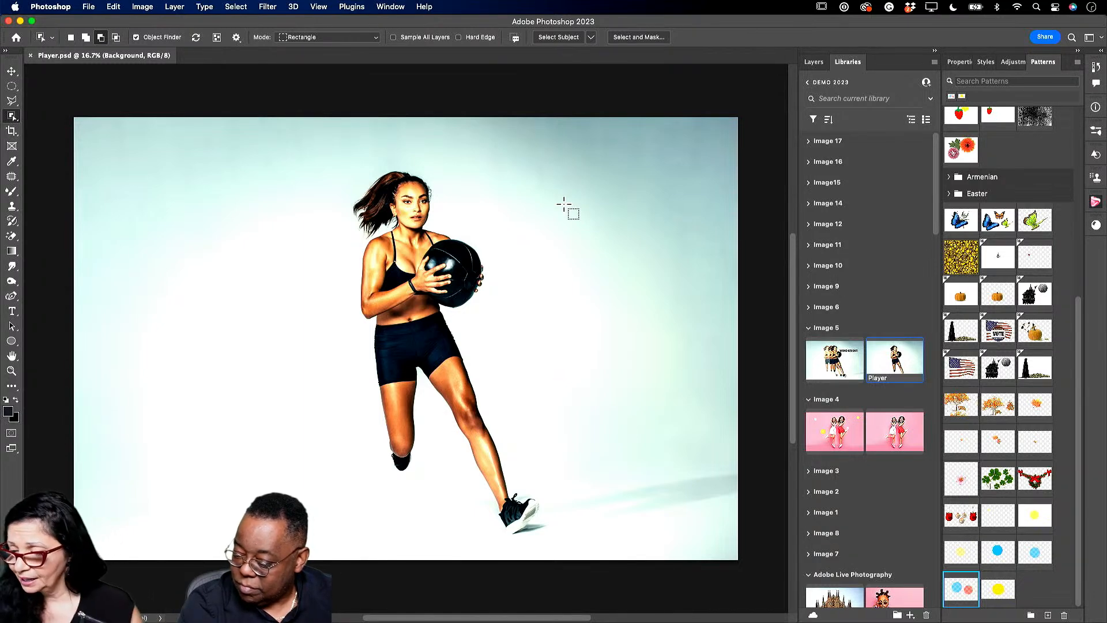
- Duplicate the Background layer and select the running player with Object Selection
{"action": "left_click", "coordinate": [815, 62]}
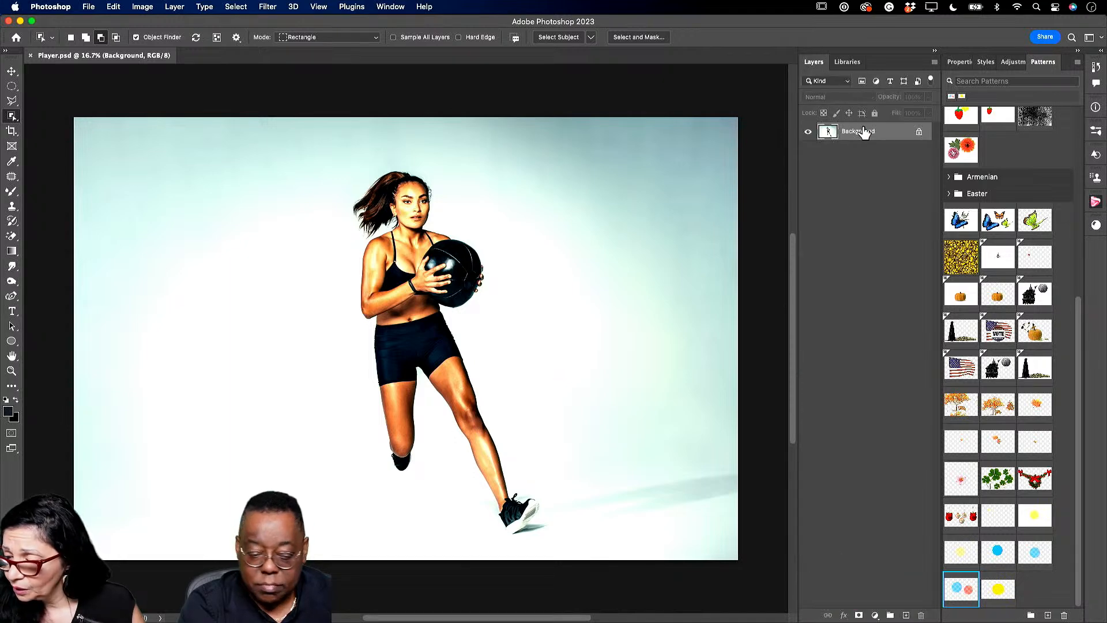
{"action": "left_click_drag", "start_coordinate": [867, 133], "coordinate": [906, 615]}
{"action": "left_click_drag", "start_coordinate": [289, 146], "coordinate": [602, 548]}
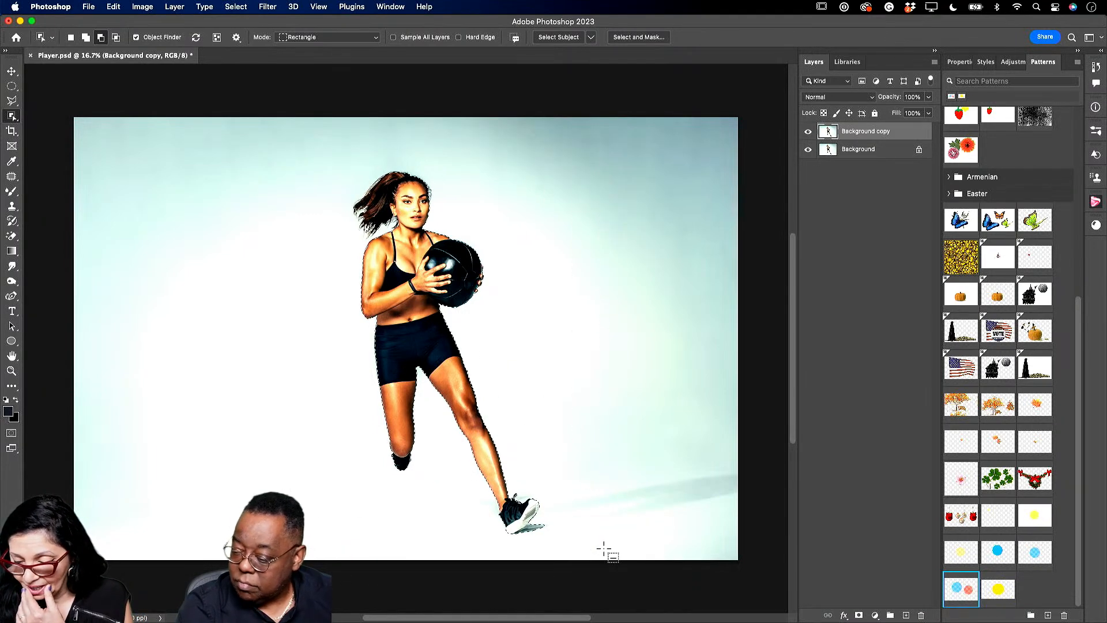
- Refine the hair in Select and Mask, decontaminate colors, and output a new masked layer
{"action": "left_click", "coordinate": [633, 39]}
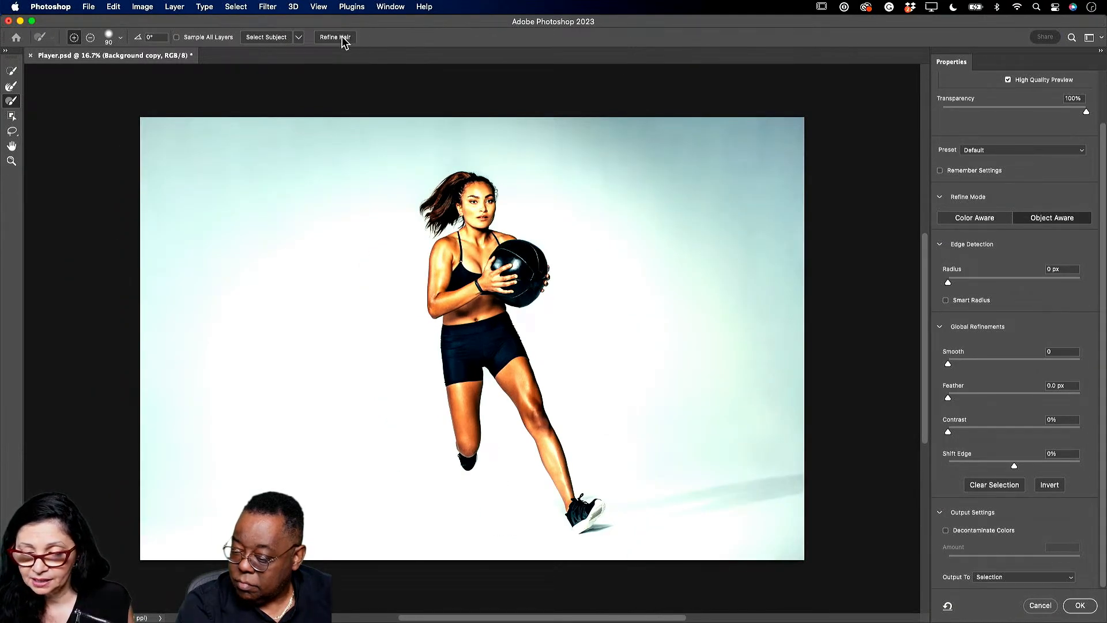
{"action": "left_click", "coordinate": [339, 38]}
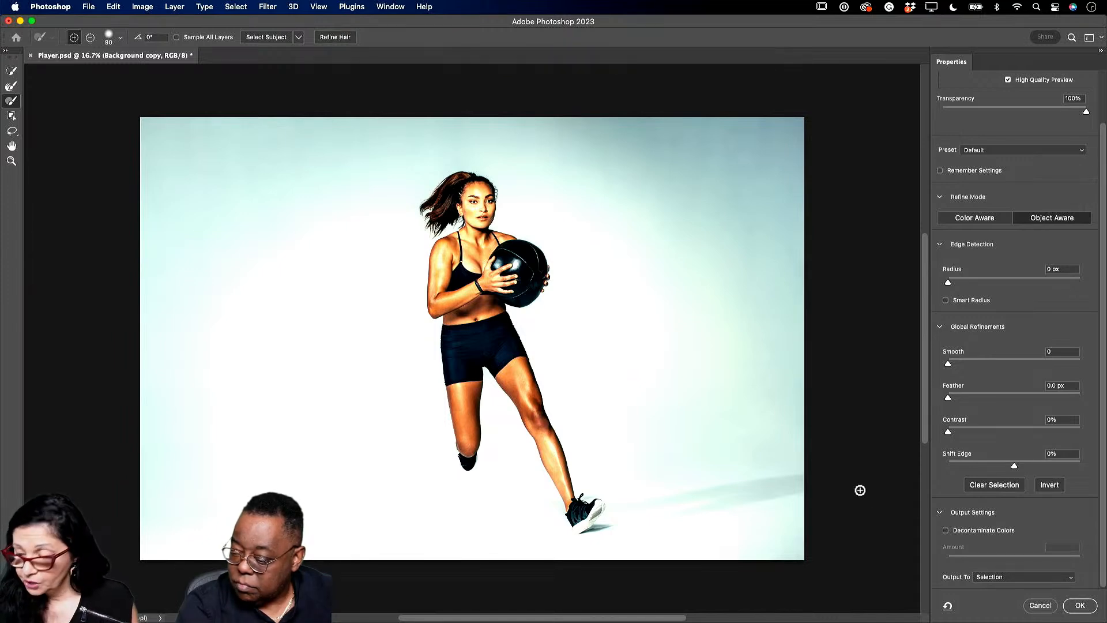
{"action": "left_click", "coordinate": [946, 530]}
{"action": "left_click", "coordinate": [1081, 605]}
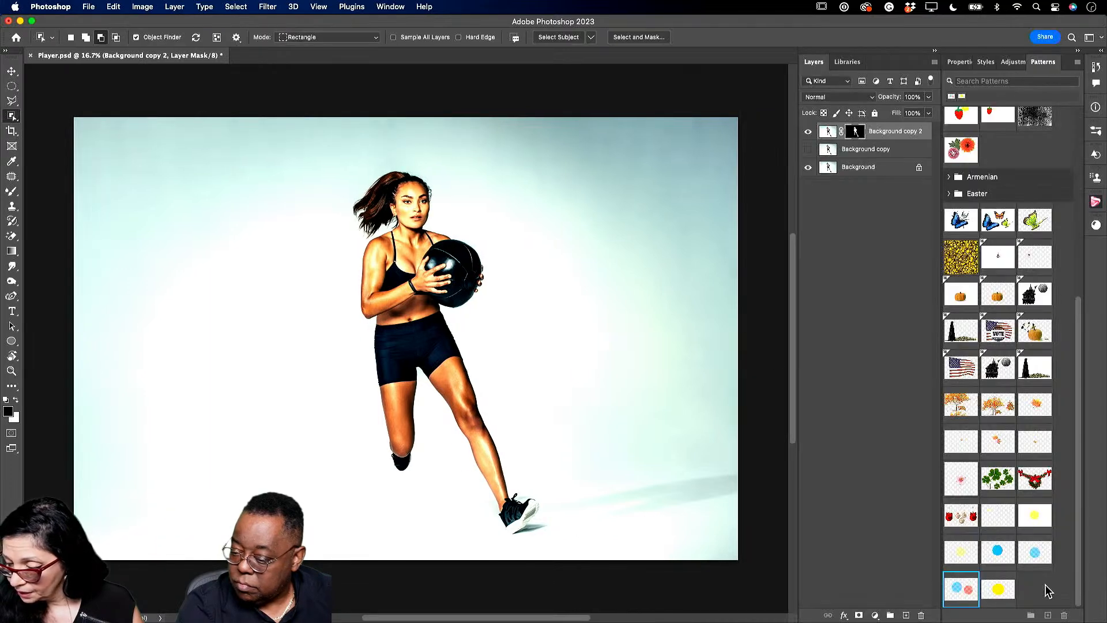
- Delete the leftover Background copy and compare the cut-out with the background hidden and shown
{"action": "left_click", "coordinate": [884, 165]}
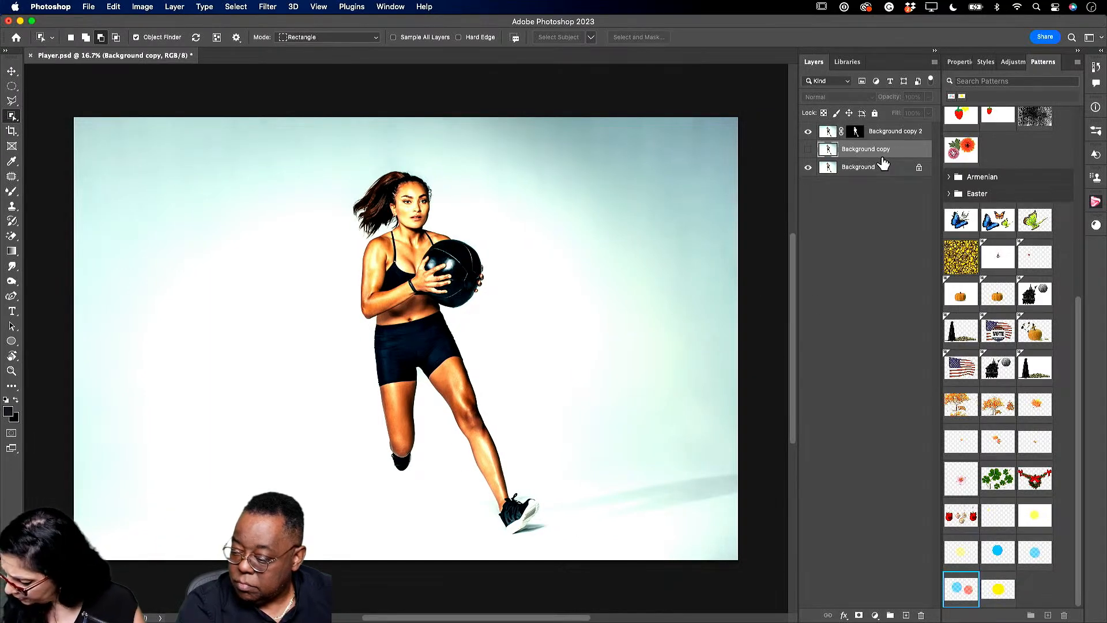
{"action": "key", "text": "Delete"}
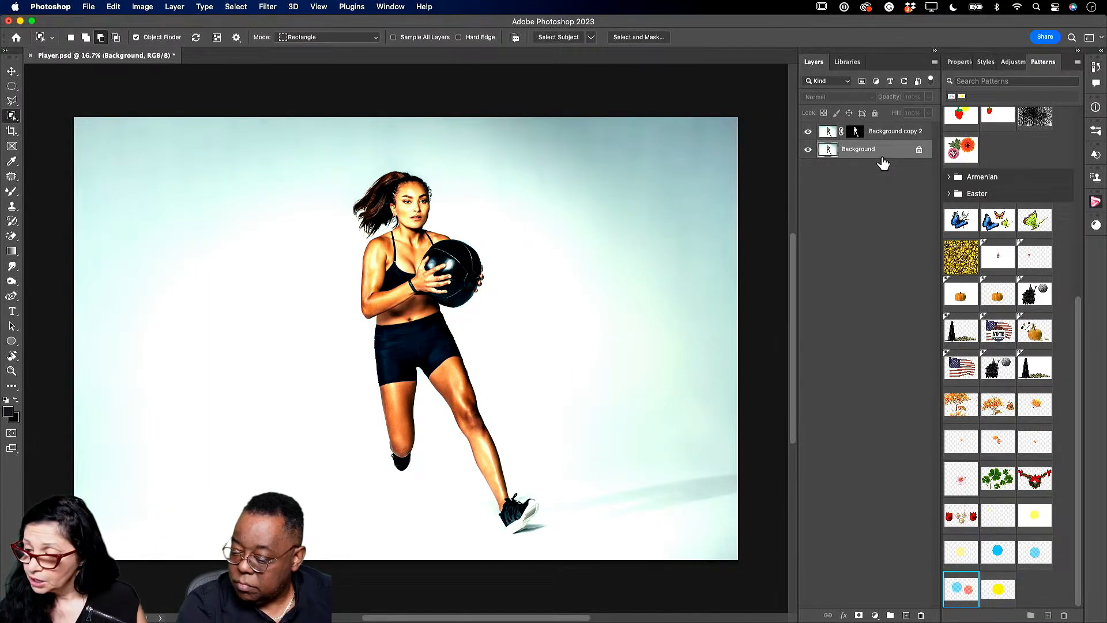
{"action": "left_click", "coordinate": [808, 132]}
{"action": "left_click", "coordinate": [809, 131]}
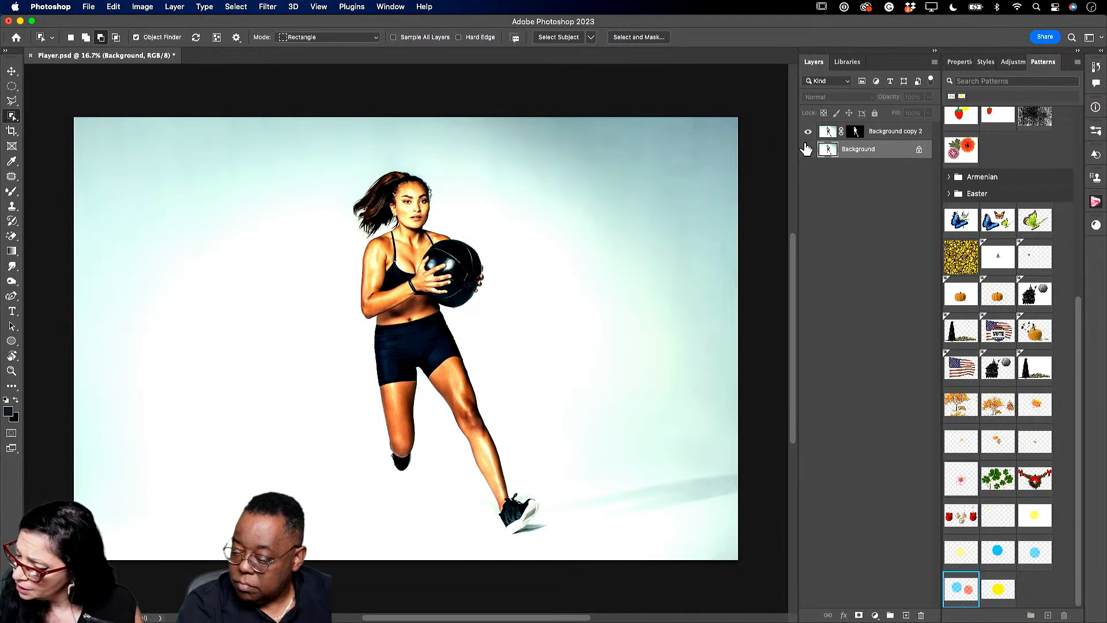
{"action": "left_click", "coordinate": [809, 150]}
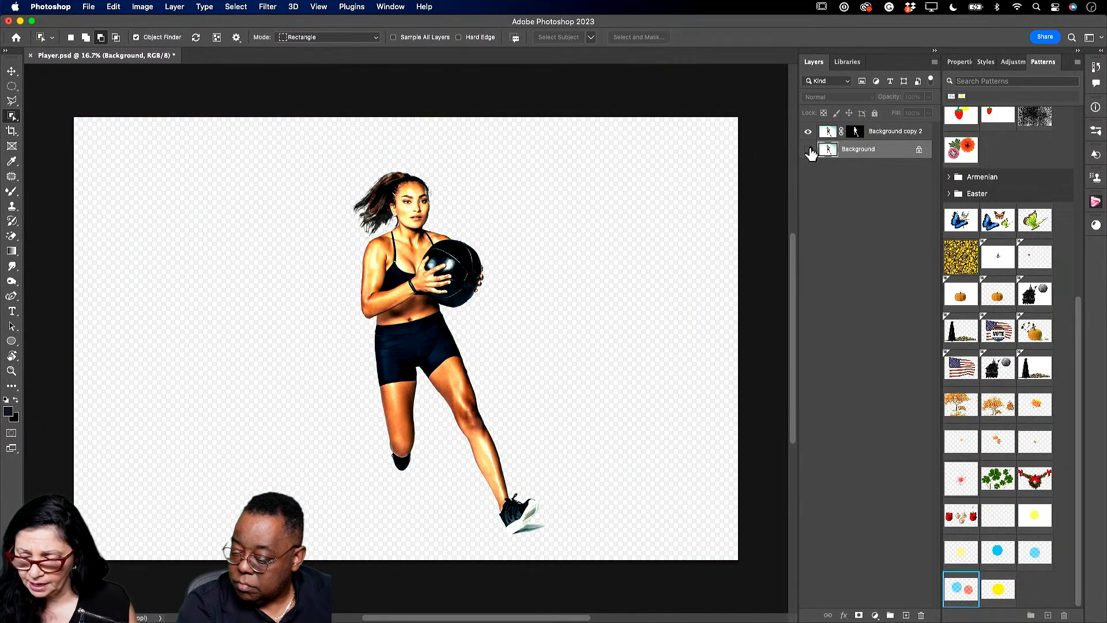
{"action": "left_click", "coordinate": [809, 149]}
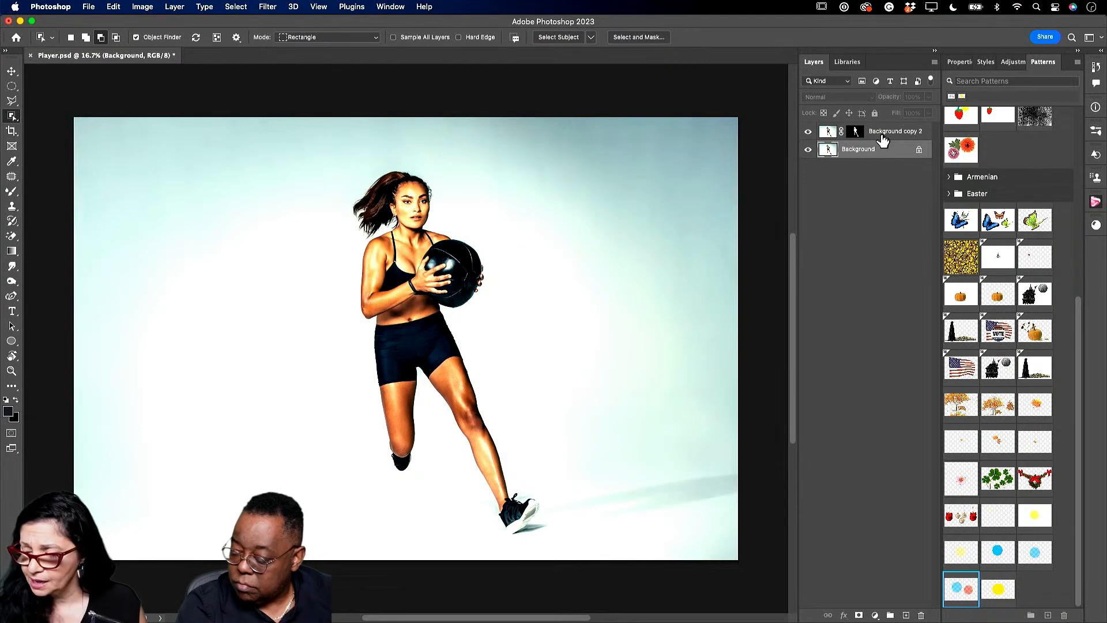
- Duplicate the cut-out as Background copy 3, lock it, and shift Background copy 2 left
{"action": "left_click_drag", "start_coordinate": [878, 136], "coordinate": [908, 615]}
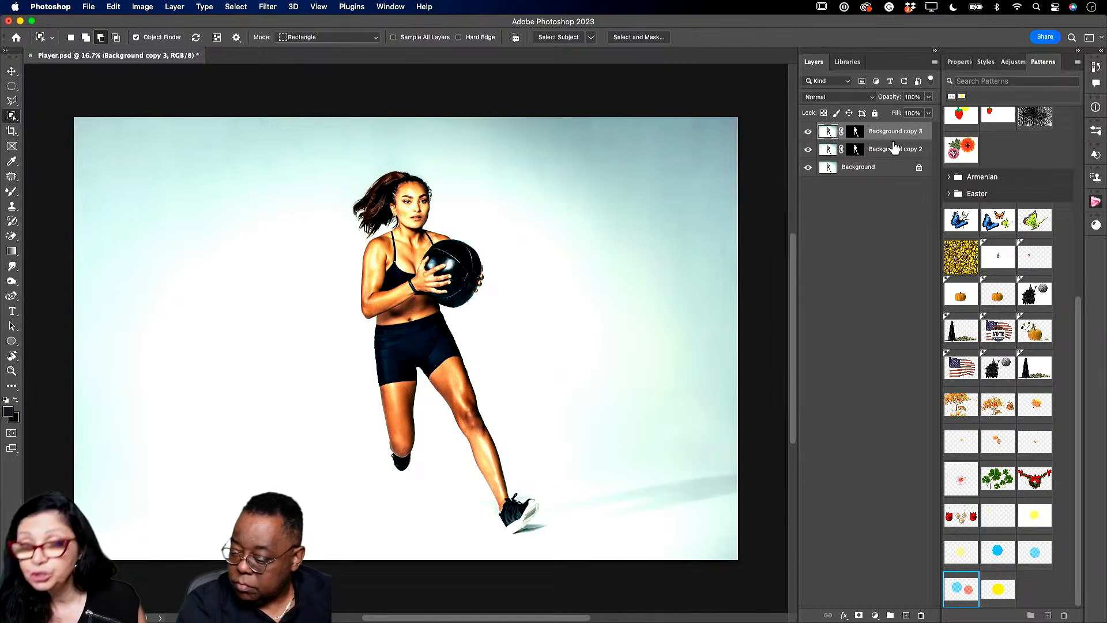
{"action": "left_click", "coordinate": [874, 113]}
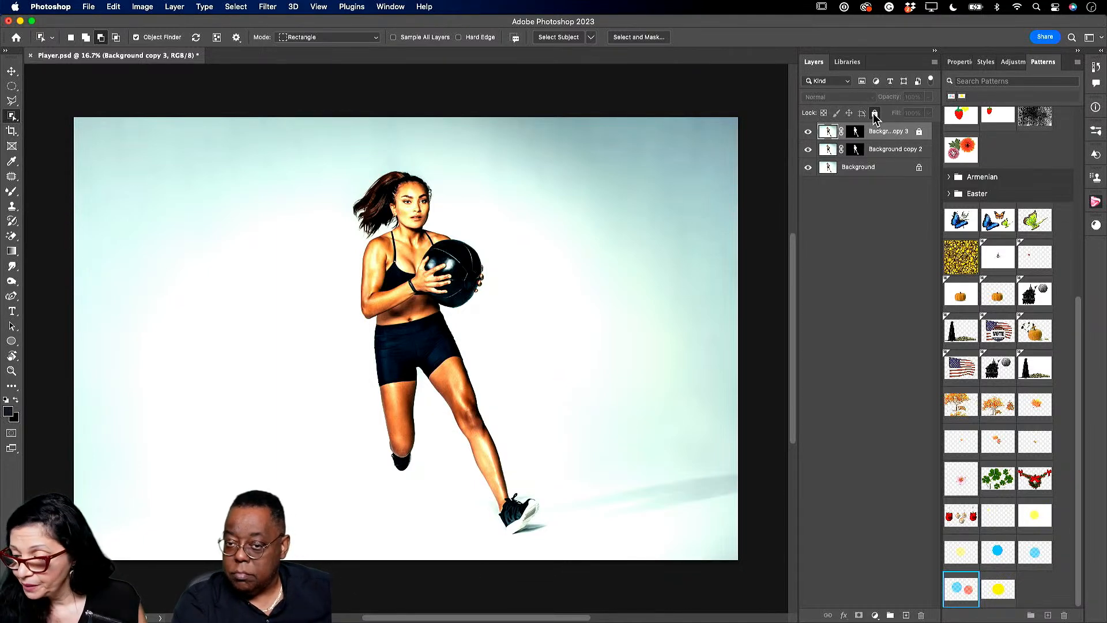
{"action": "left_click", "coordinate": [888, 153]}
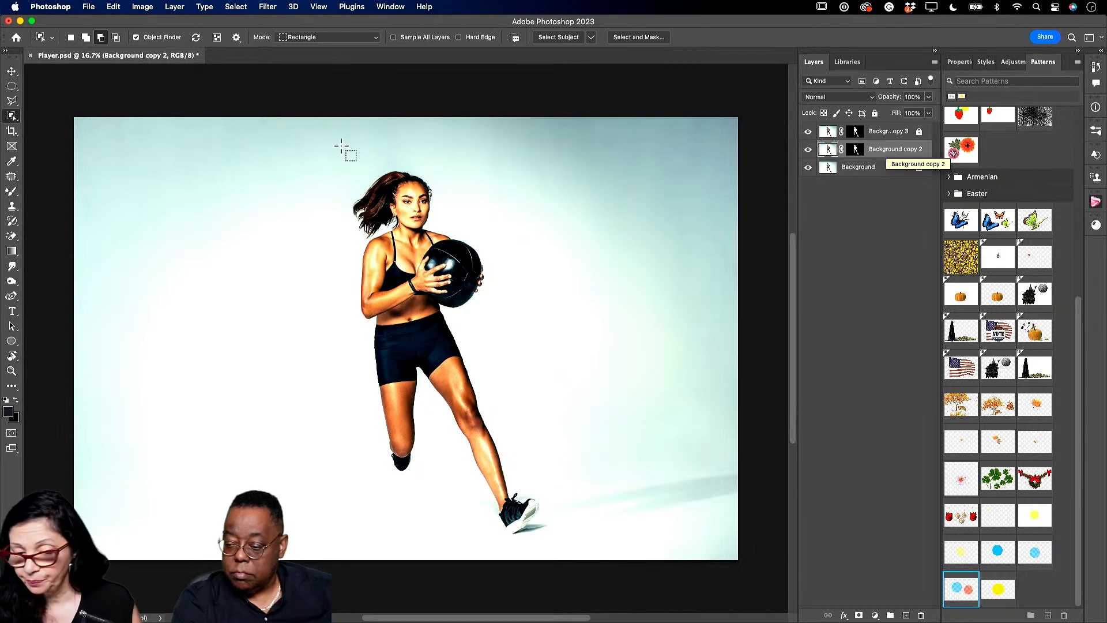
{"action": "left_click", "coordinate": [13, 71]}
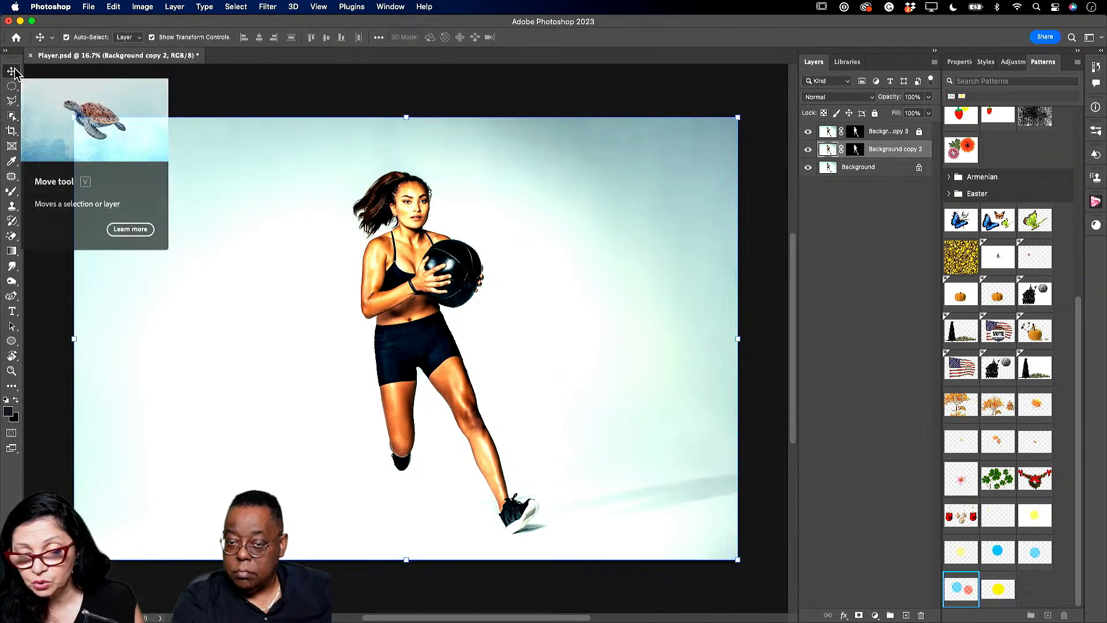
{"action": "left_click_drag", "start_coordinate": [402, 301], "coordinate": [362, 302]}
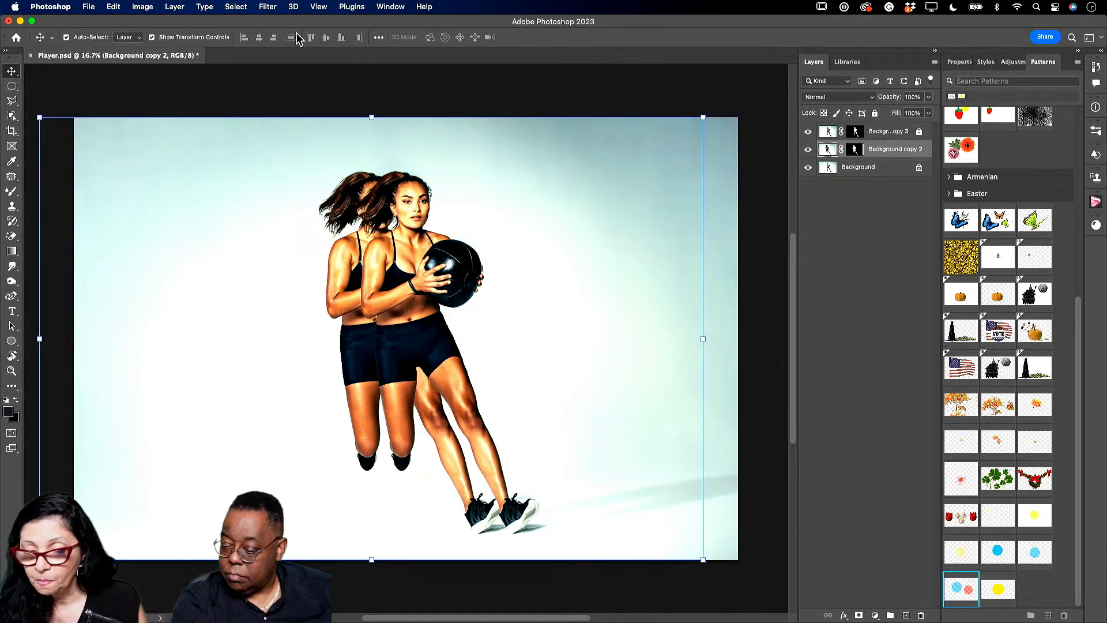
{"action": "left_click", "coordinate": [263, 8]}
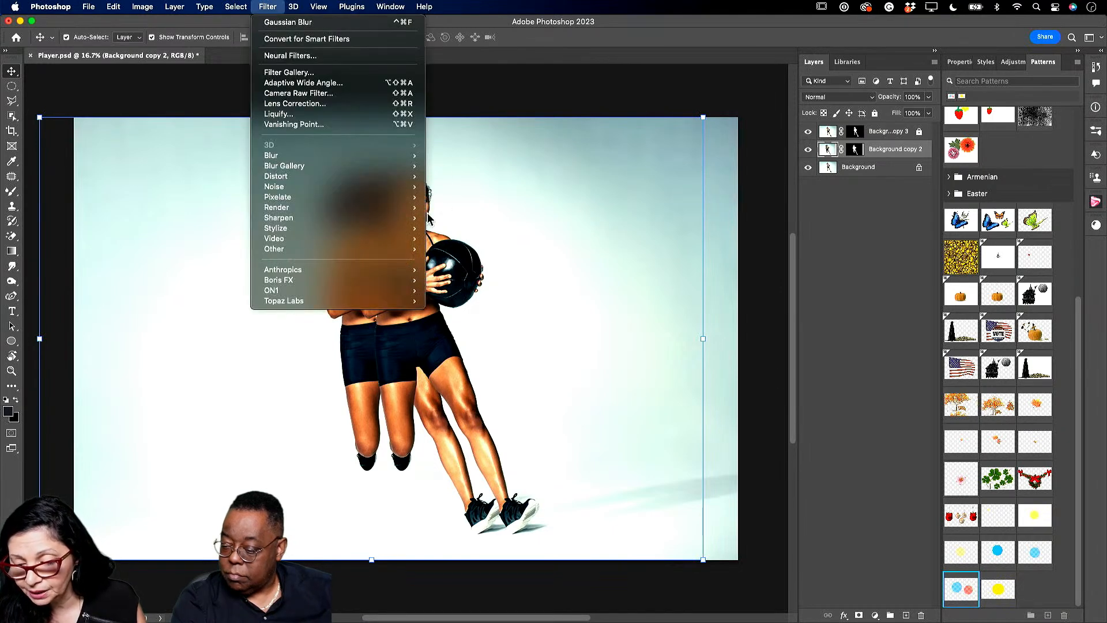
- Apply Filter > Stylize > Wind to Background copy 2, blowing From the Left
{"action": "mouse_move", "coordinate": [374, 236]}
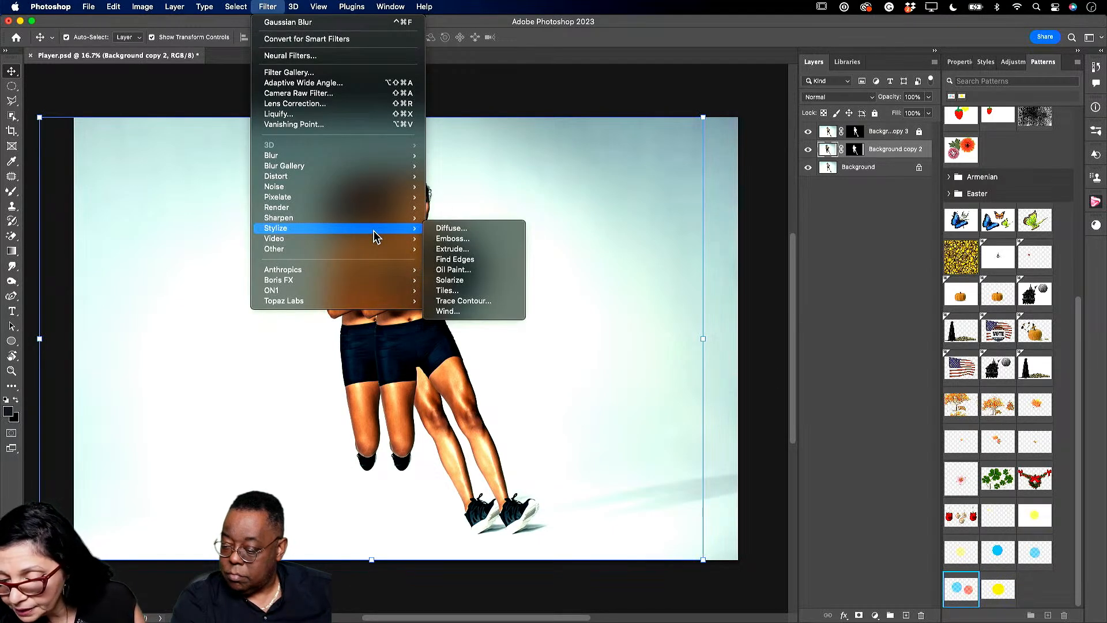
{"action": "left_click", "coordinate": [465, 312]}
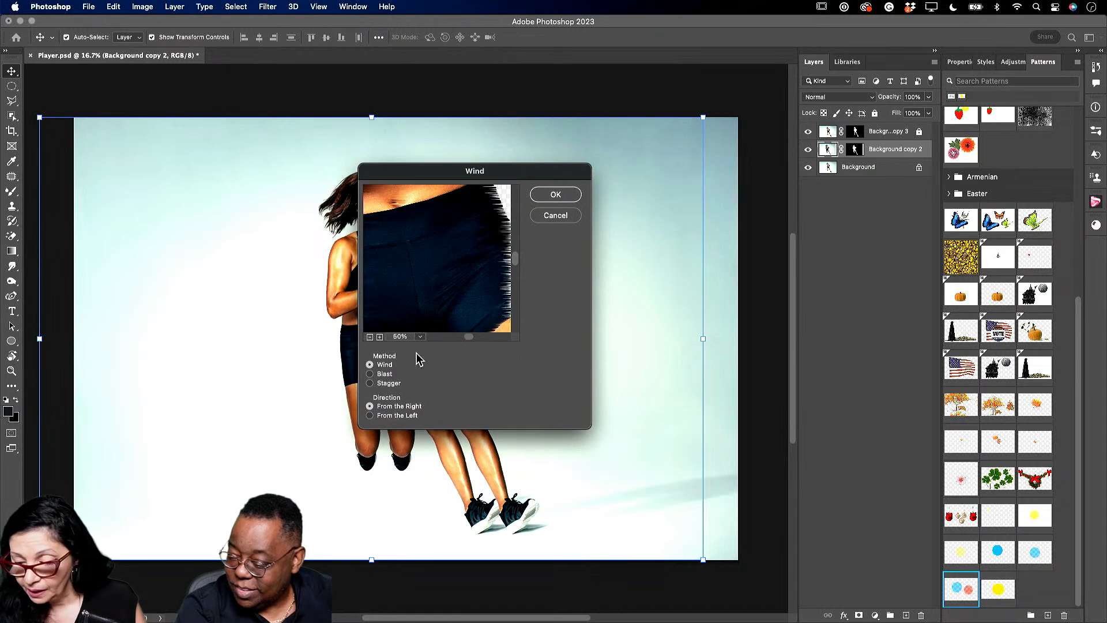
{"action": "left_click", "coordinate": [369, 336]}
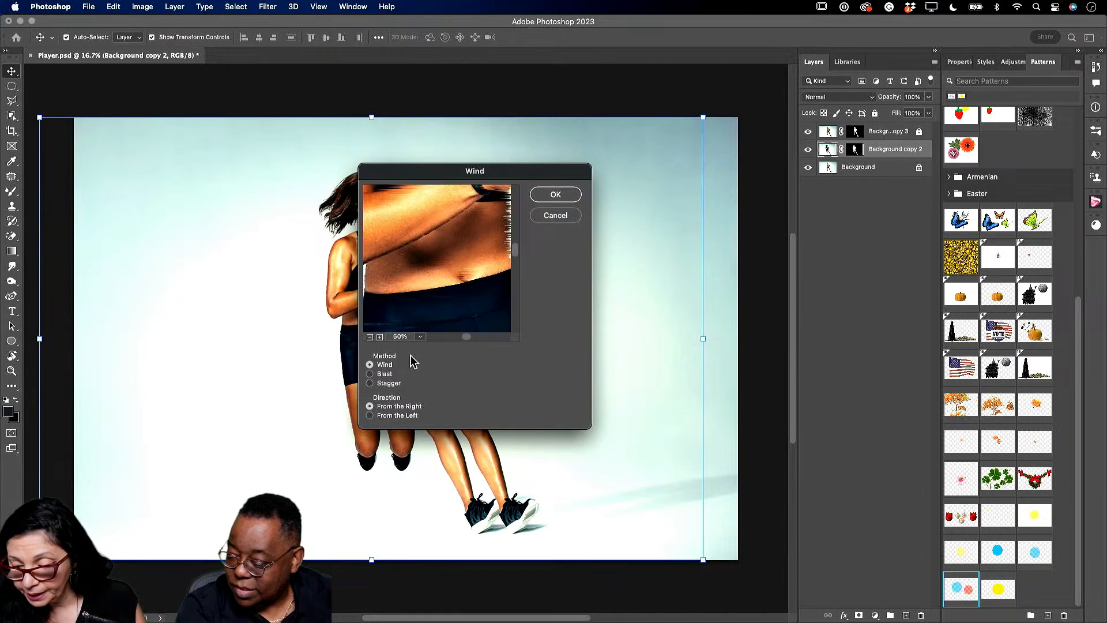
{"action": "left_click", "coordinate": [370, 337]}
{"action": "left_click", "coordinate": [369, 338]}
{"action": "left_click", "coordinate": [369, 337]}
{"action": "left_click", "coordinate": [370, 338]}
{"action": "left_click", "coordinate": [370, 337]}
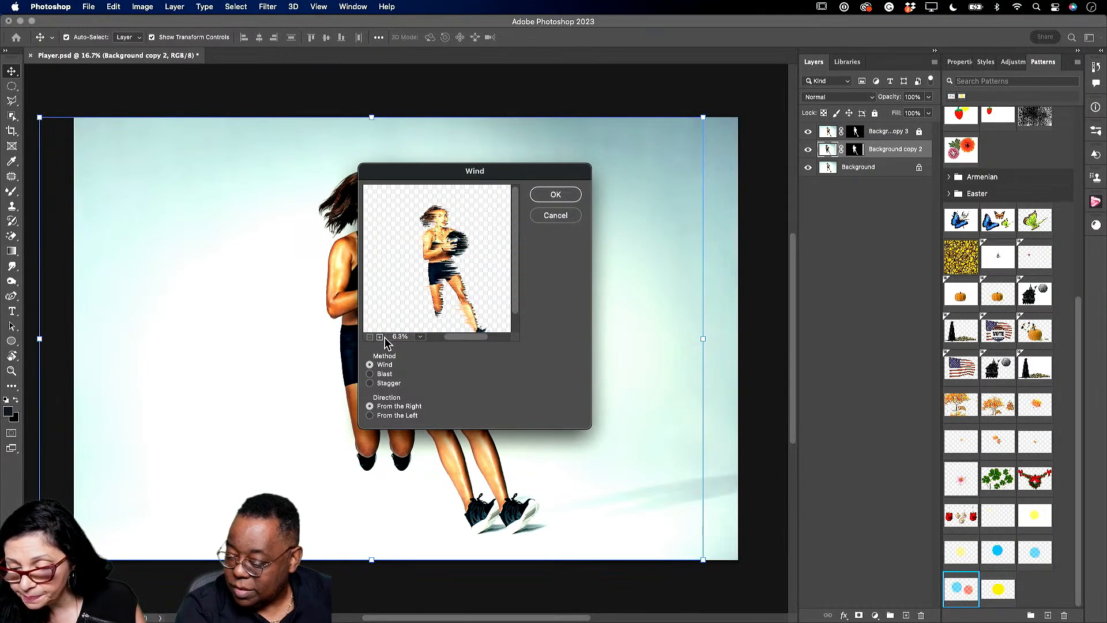
{"action": "left_click", "coordinate": [380, 337]}
{"action": "left_click", "coordinate": [379, 337]}
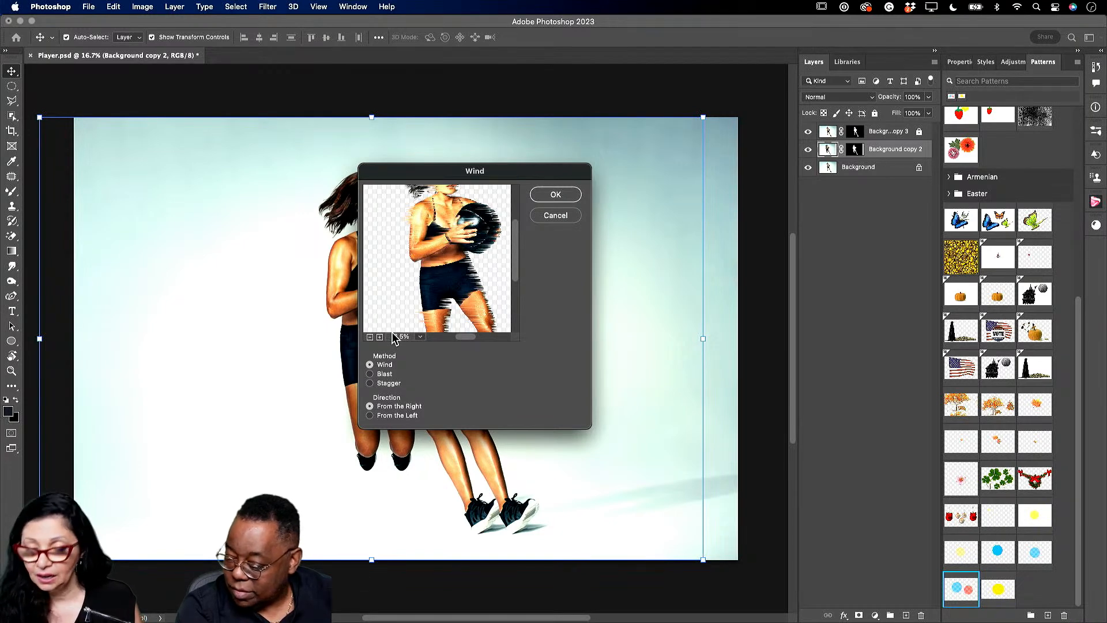
{"action": "left_click", "coordinate": [370, 415]}
{"action": "left_click_drag", "start_coordinate": [498, 173], "coordinate": [681, 180]}
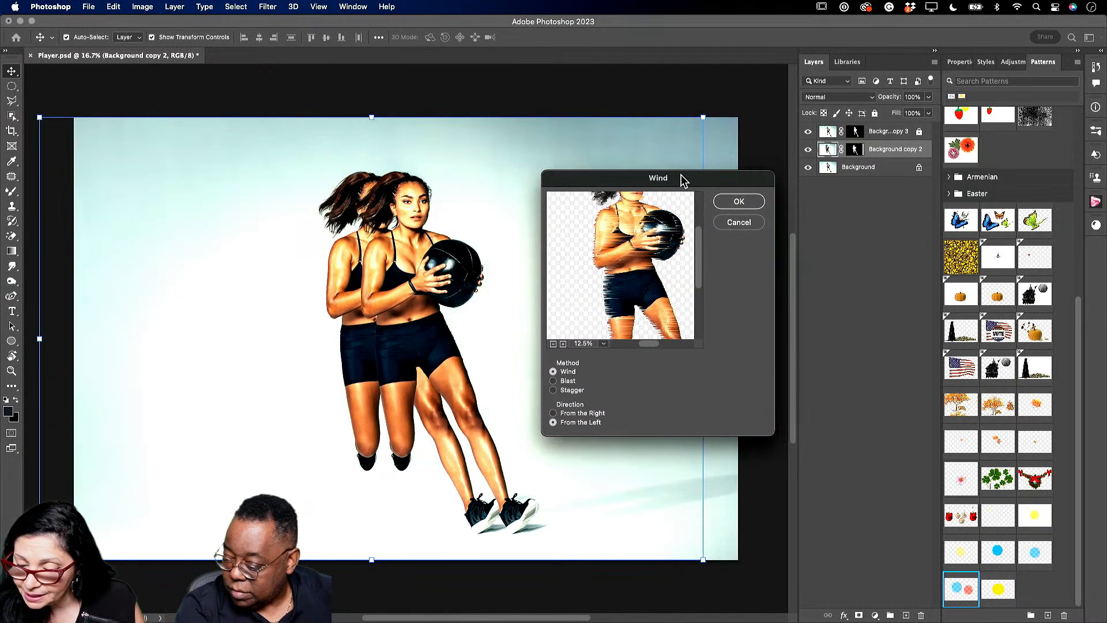
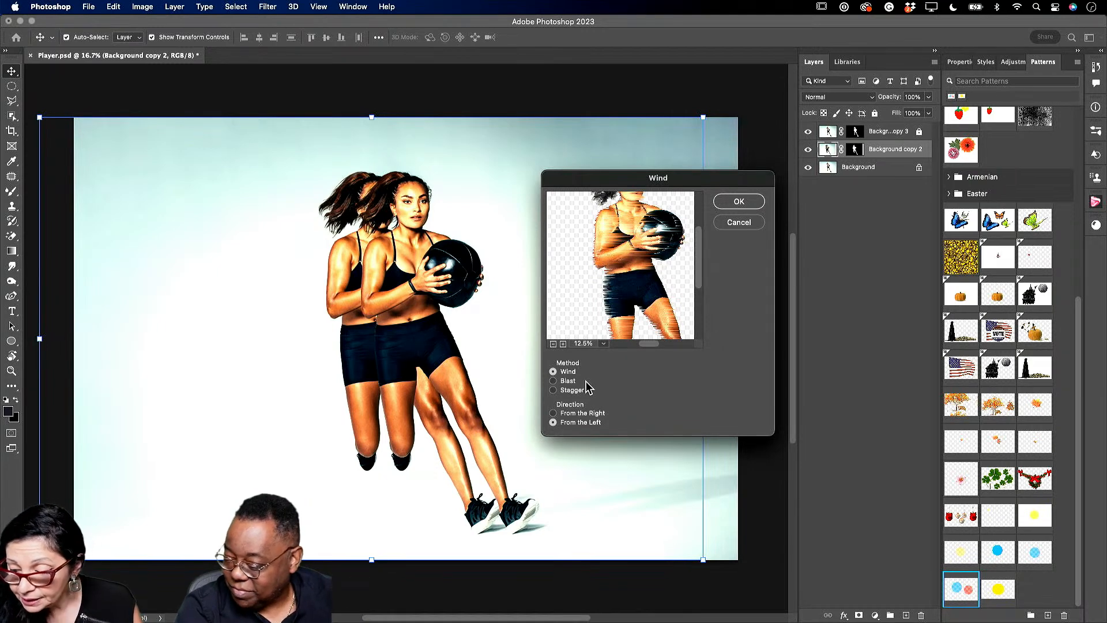
- Apply the Wind filter with the Blast method, blowing from the left
{"action": "left_click", "coordinate": [553, 391]}
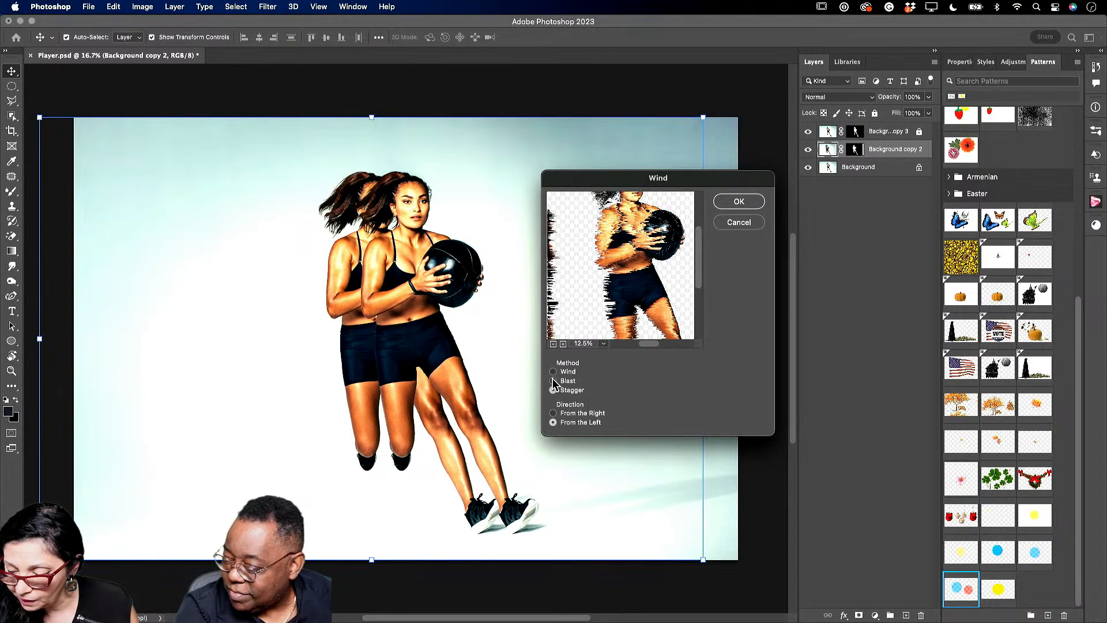
{"action": "left_click", "coordinate": [553, 380]}
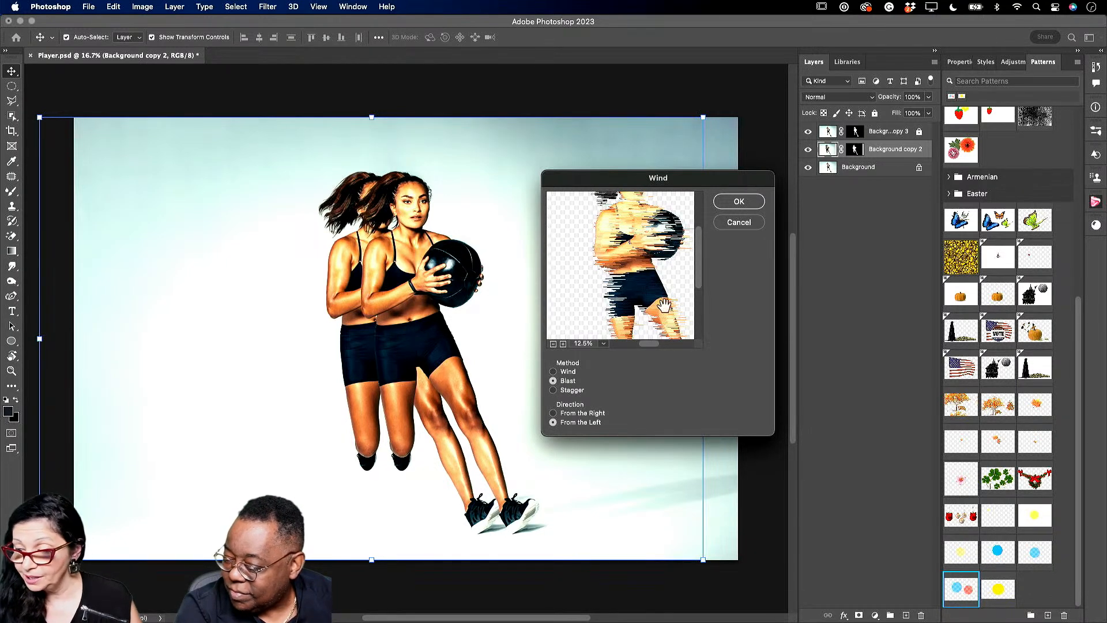
{"action": "left_click", "coordinate": [738, 201]}
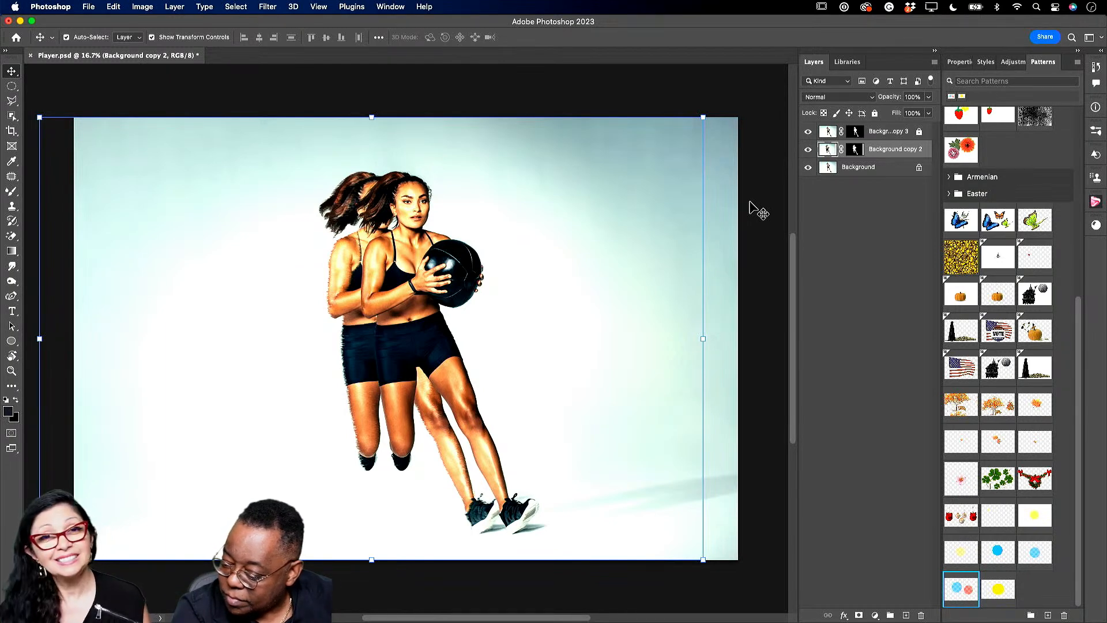
- Reapply the Wind filter four more times to Background copy 2, then bring up the Blur filters
{"action": "left_click", "coordinate": [267, 8]}
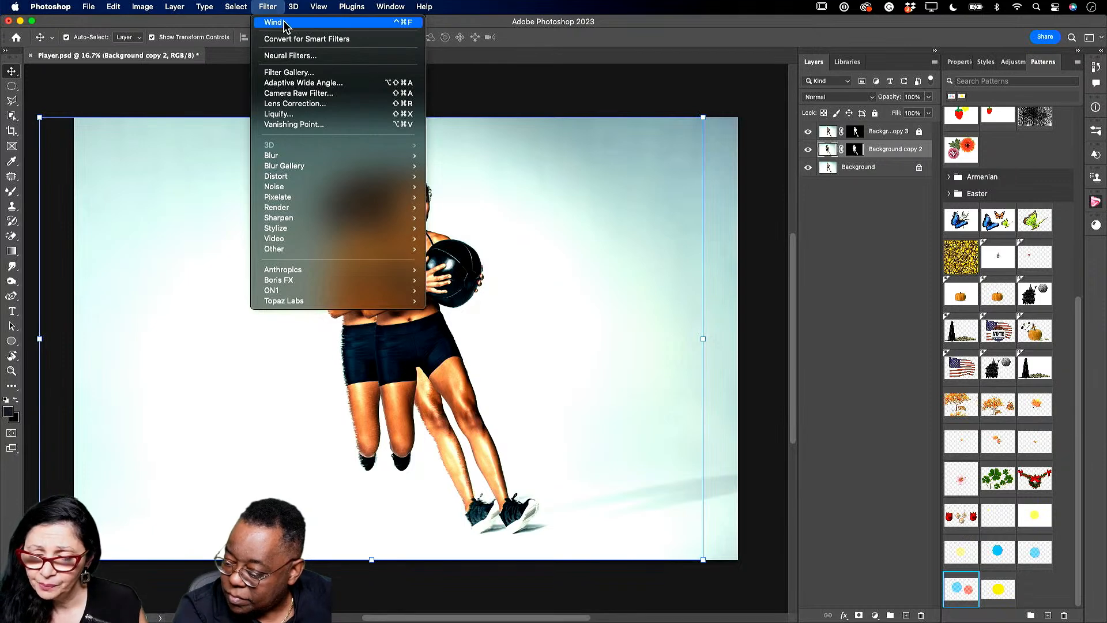
{"action": "left_click", "coordinate": [286, 26]}
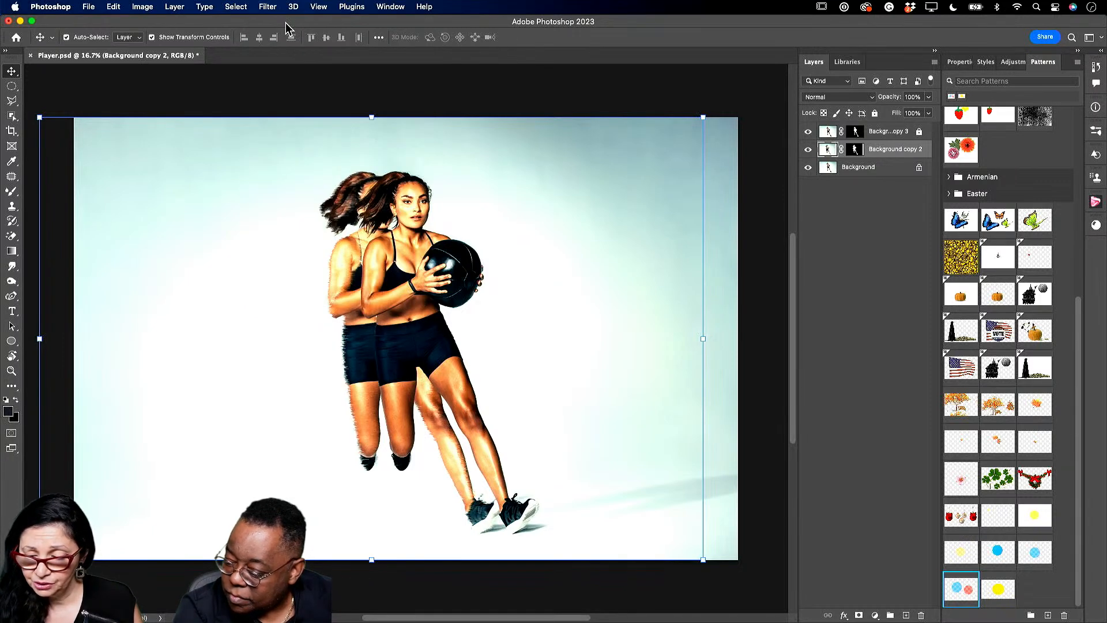
{"action": "left_click", "coordinate": [264, 8]}
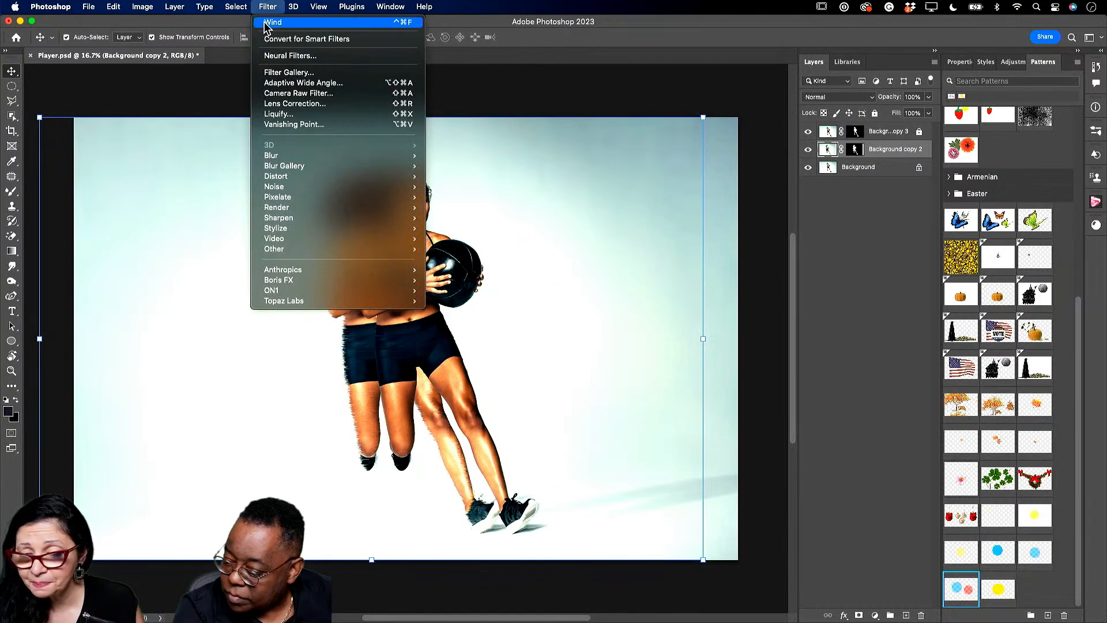
{"action": "left_click", "coordinate": [266, 23]}
{"action": "left_click", "coordinate": [268, 7]}
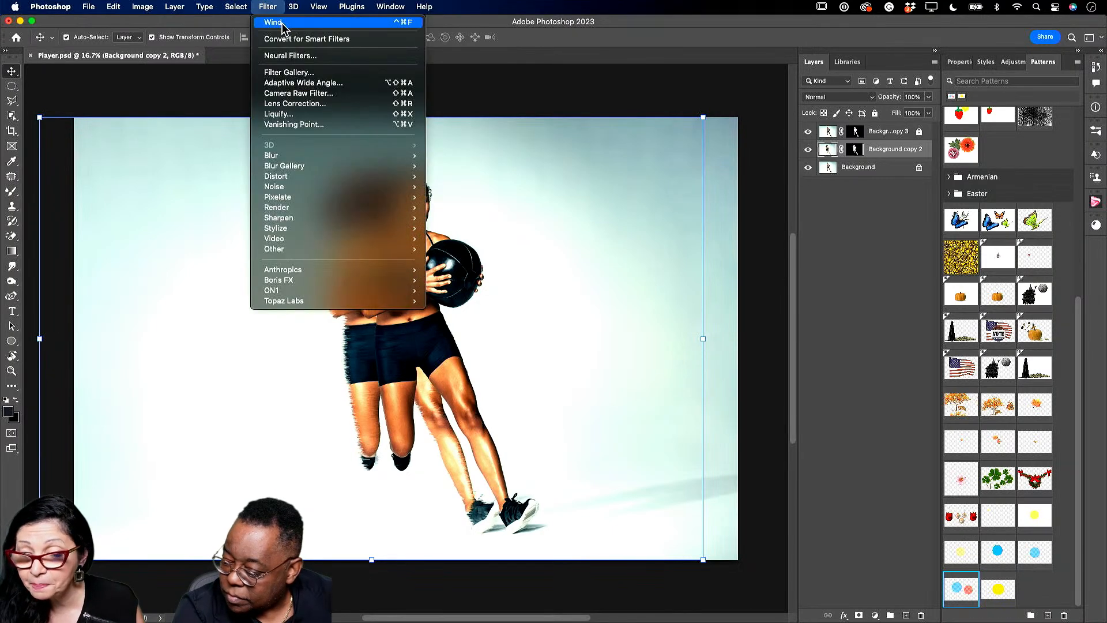
{"action": "left_click", "coordinate": [283, 25]}
{"action": "left_click", "coordinate": [268, 7]}
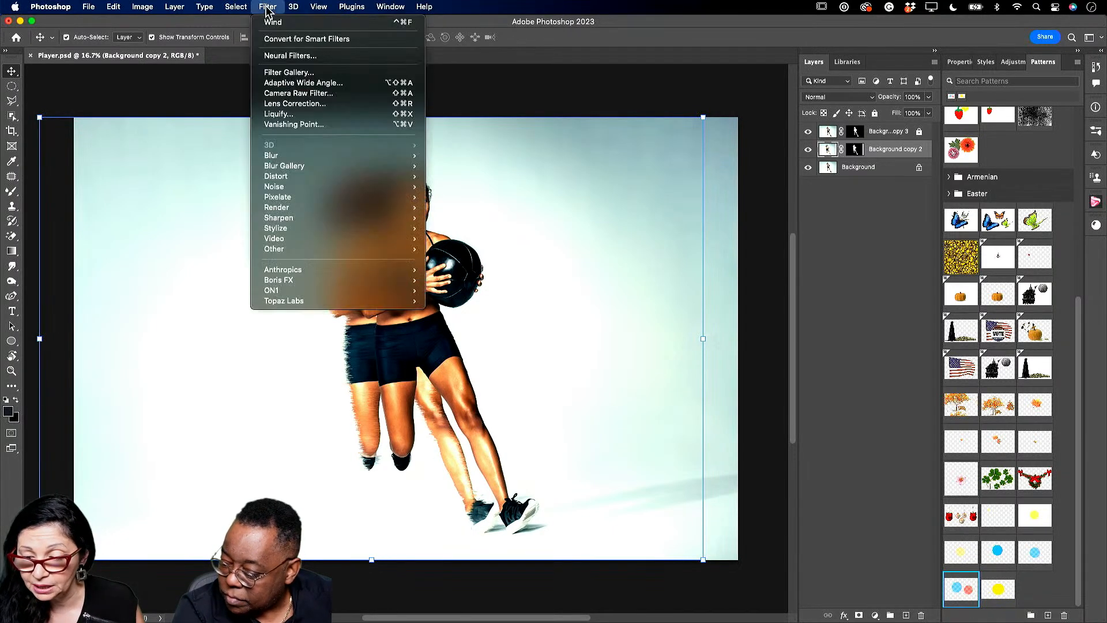
{"action": "left_click", "coordinate": [276, 23]}
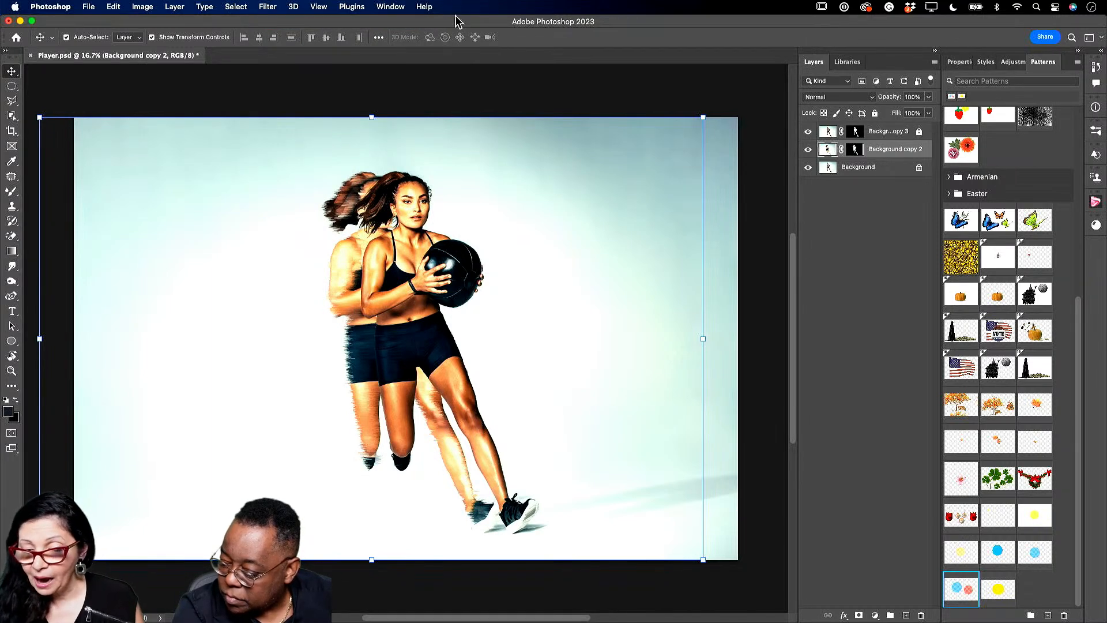
{"action": "left_click", "coordinate": [268, 7]}
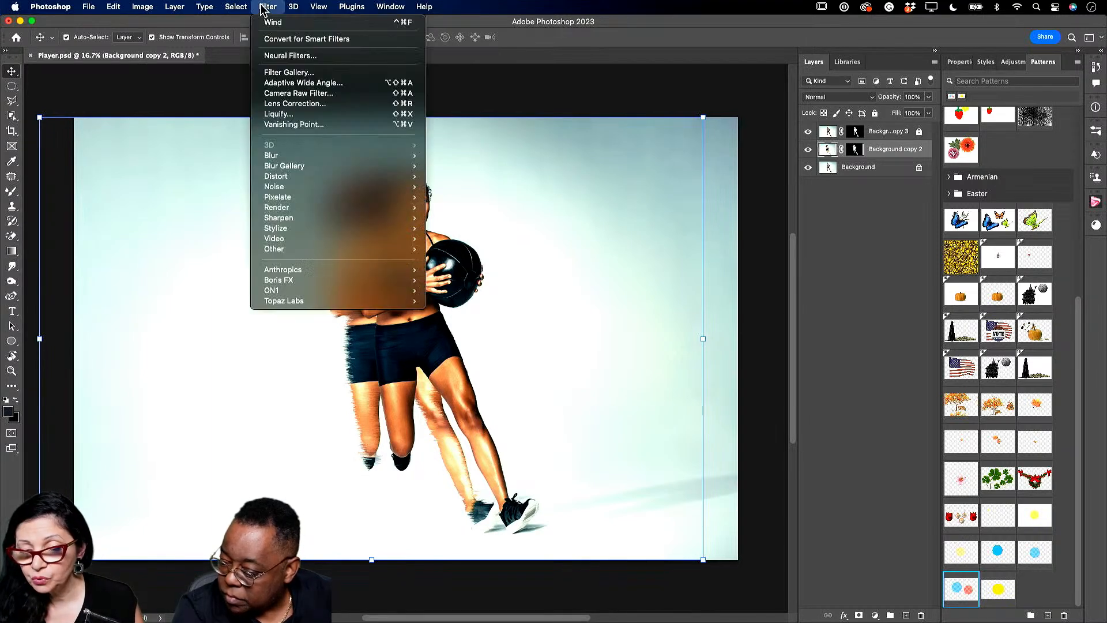
{"action": "mouse_move", "coordinate": [390, 159]}
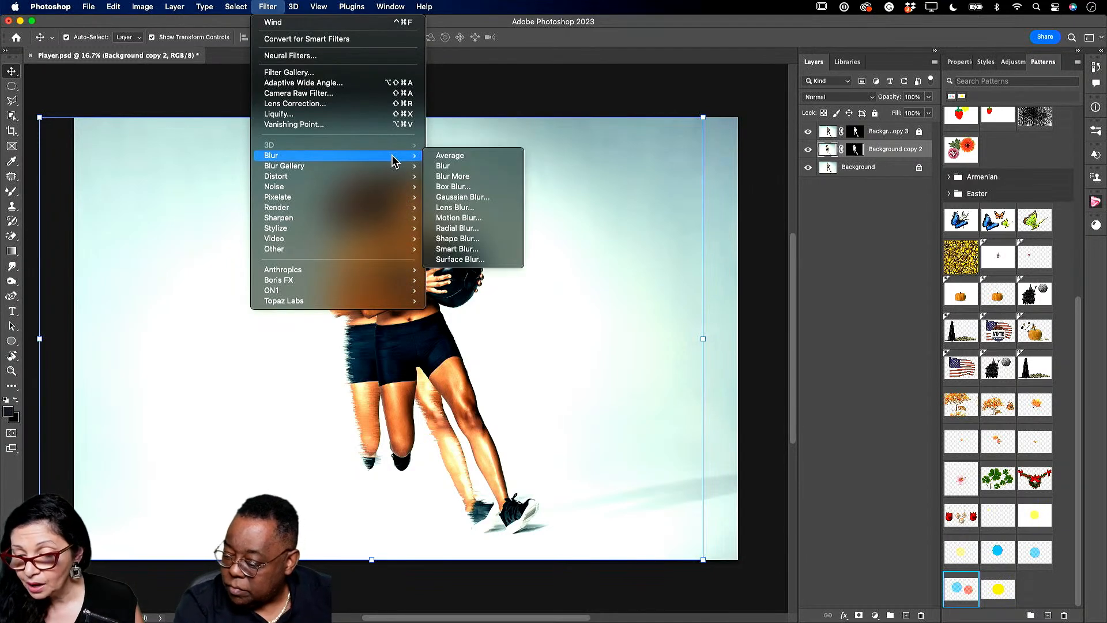
- Apply a Motion Blur to Background copy 2 at a -21° angle and 46 pixels distance
{"action": "left_click", "coordinate": [474, 222]}
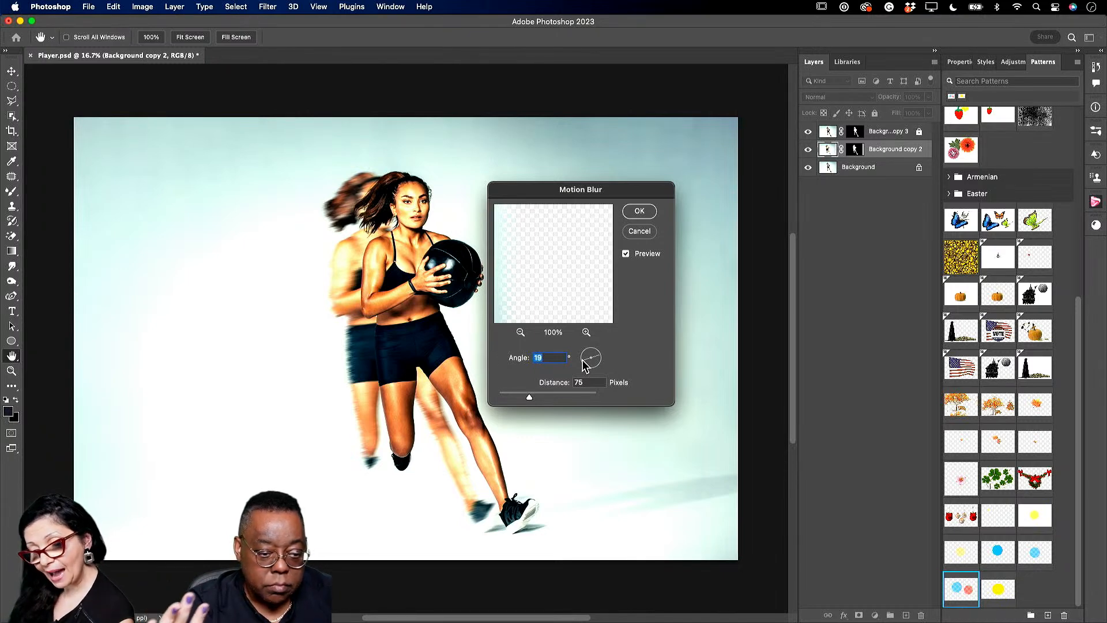
{"action": "left_click_drag", "start_coordinate": [583, 364], "coordinate": [586, 360]}
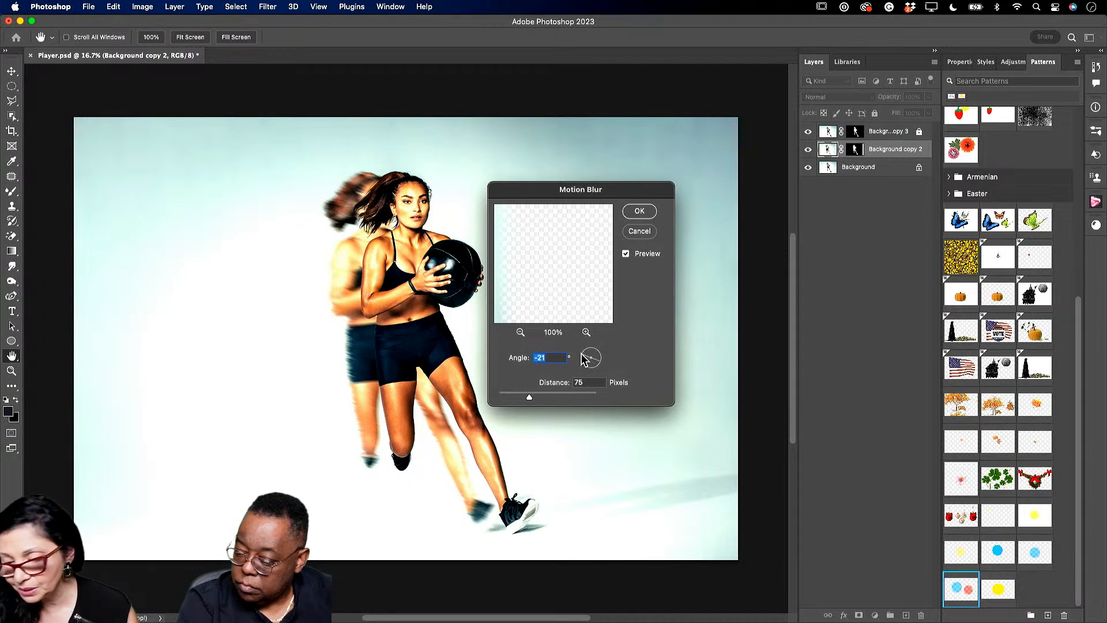
{"action": "mouse_move", "coordinate": [529, 396]}
{"action": "left_mouse_down"}
{"action": "mouse_move", "coordinate": [540, 398]}
{"action": "mouse_move", "coordinate": [525, 395]}
{"action": "left_mouse_up"}
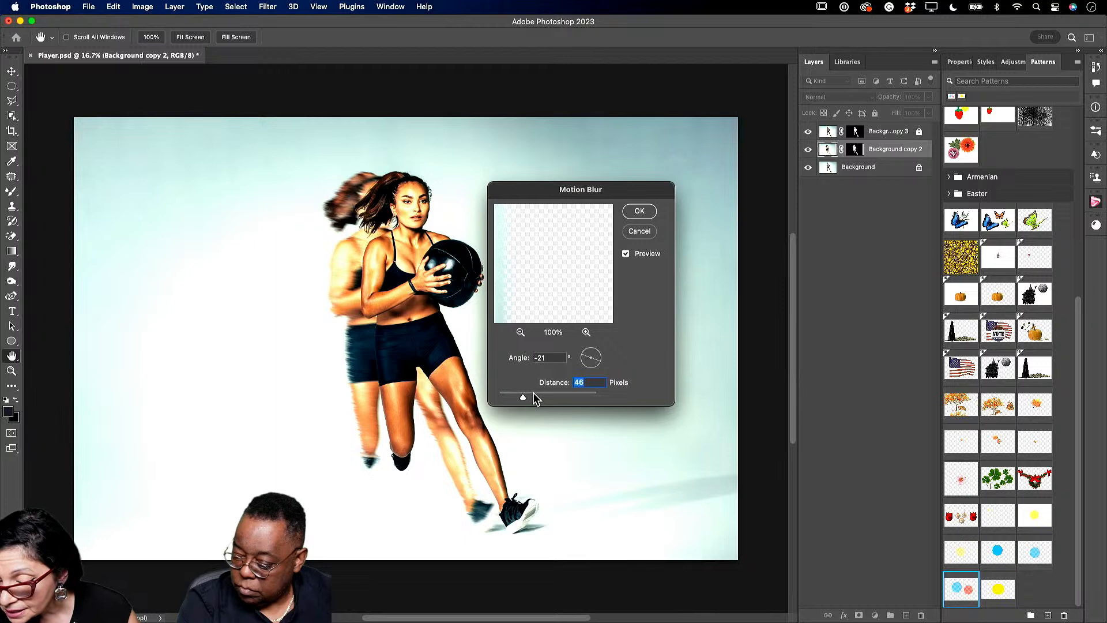
{"action": "left_click", "coordinate": [646, 212]}
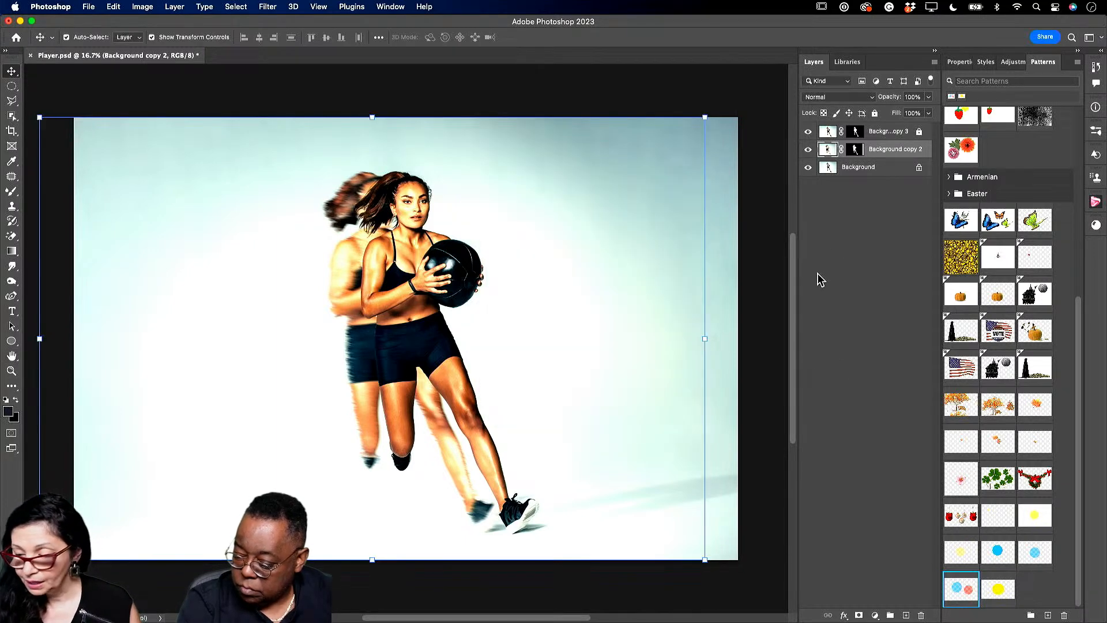
- Duplicate Background copy 2 as a locked Background copy 4, then shift copy 2 about 403 px left
{"action": "left_click_drag", "start_coordinate": [885, 149], "coordinate": [906, 615]}
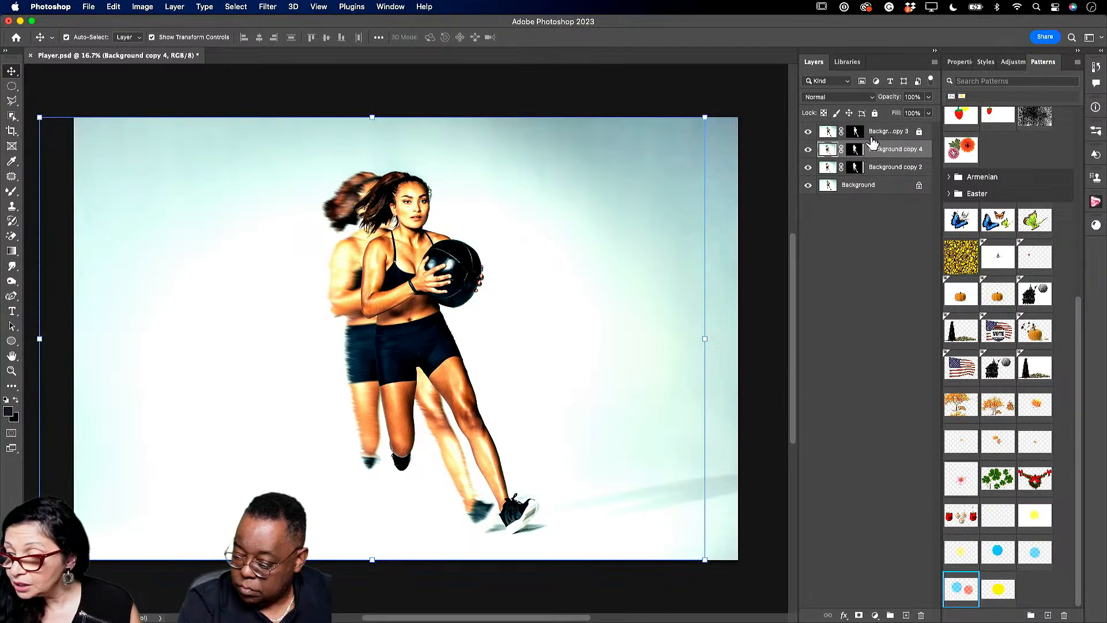
{"action": "left_click", "coordinate": [875, 113]}
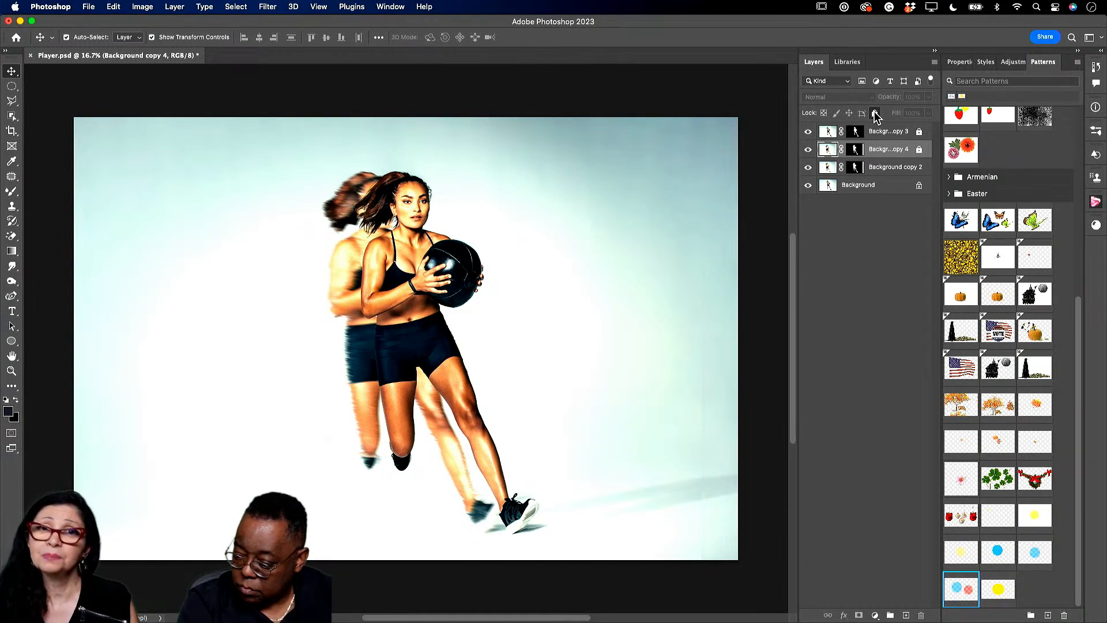
{"action": "left_click", "coordinate": [882, 173]}
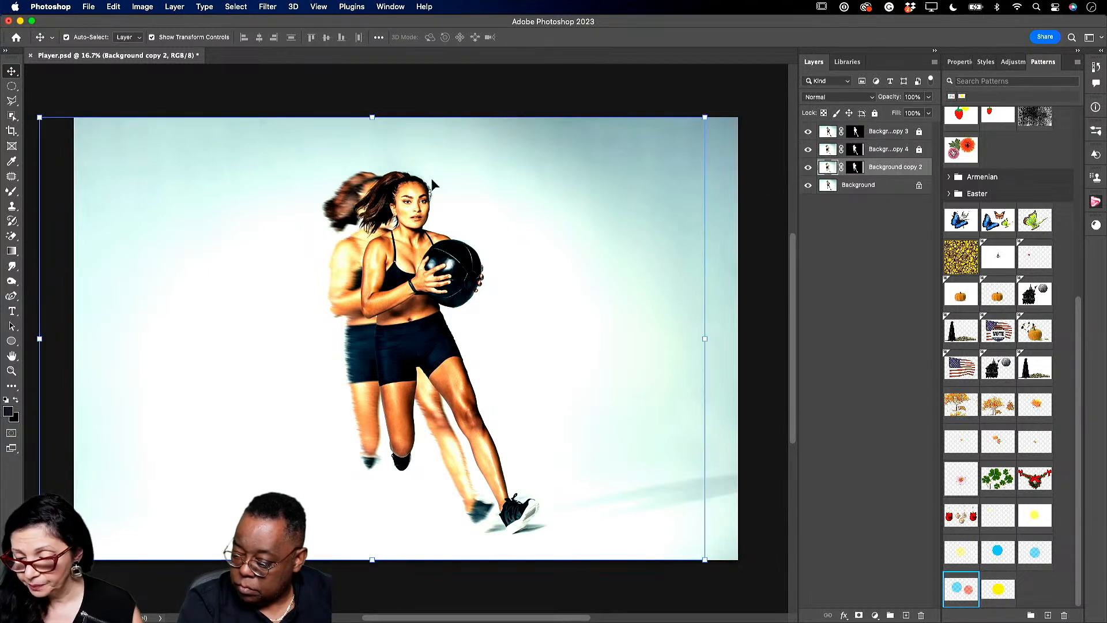
{"action": "left_click_drag", "start_coordinate": [327, 333], "coordinate": [314, 333]}
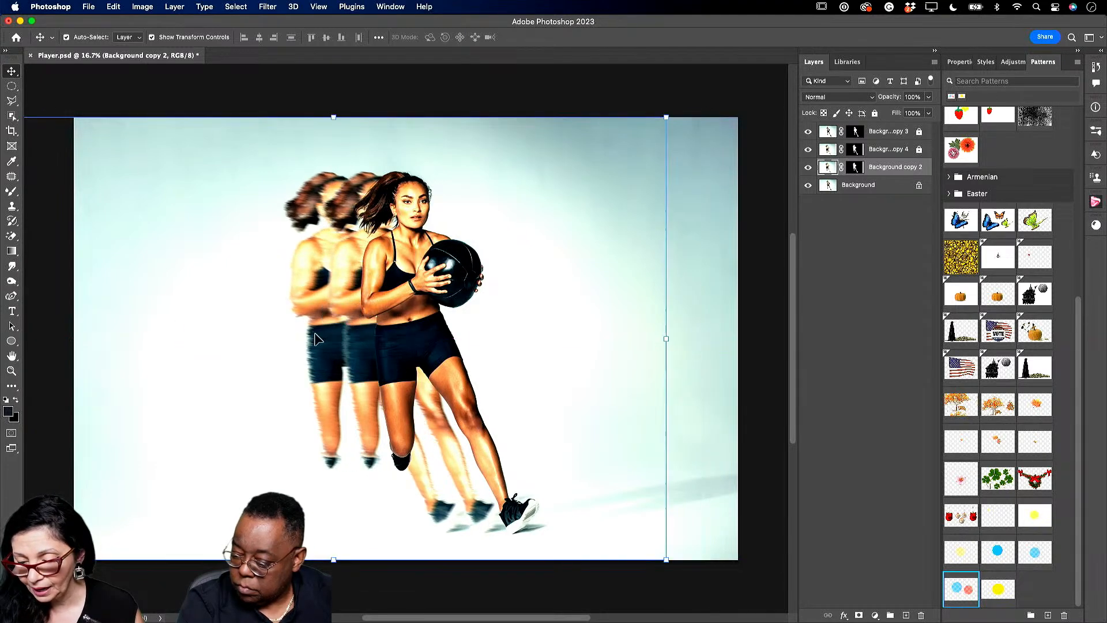
- Motion-blur the leftmost ghost again with a 90-pixel distance
{"action": "left_click", "coordinate": [268, 6]}
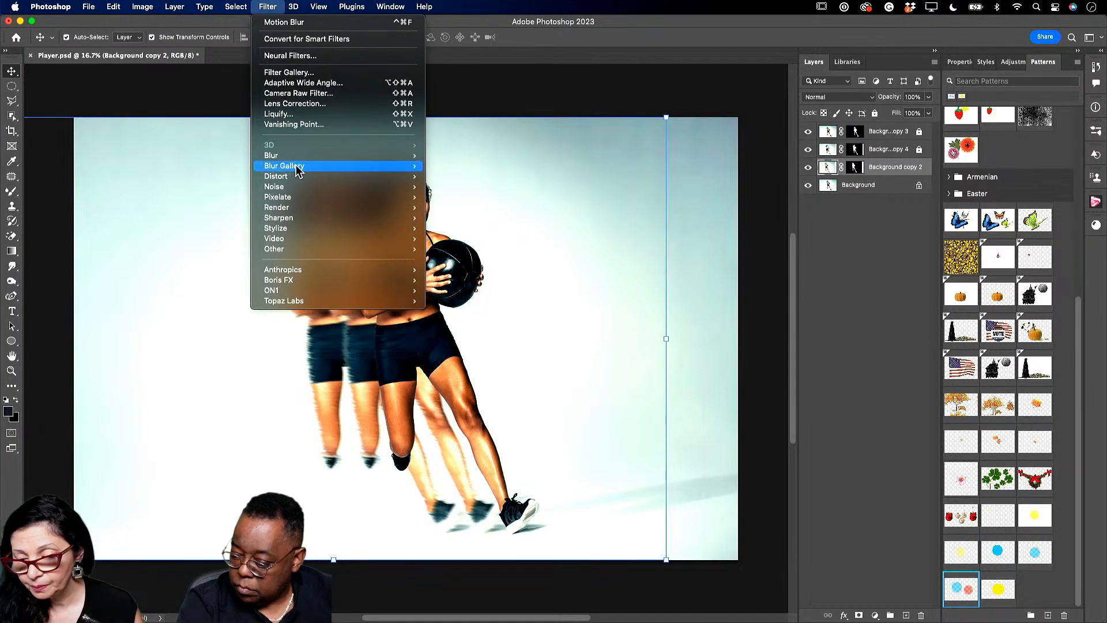
{"action": "mouse_move", "coordinate": [299, 167]}
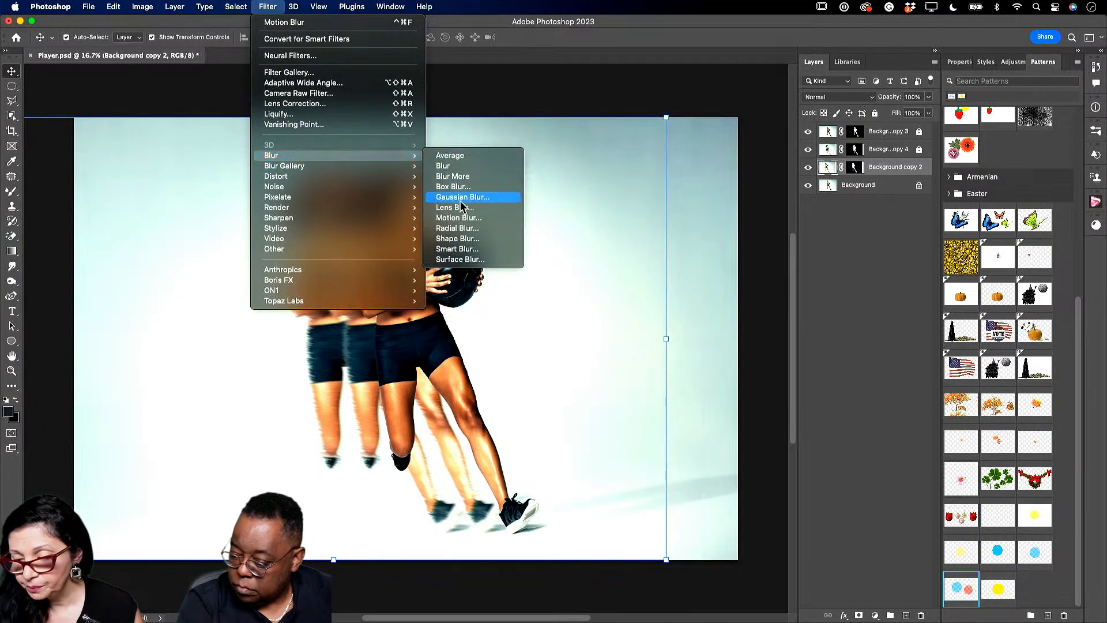
{"action": "left_click", "coordinate": [459, 218]}
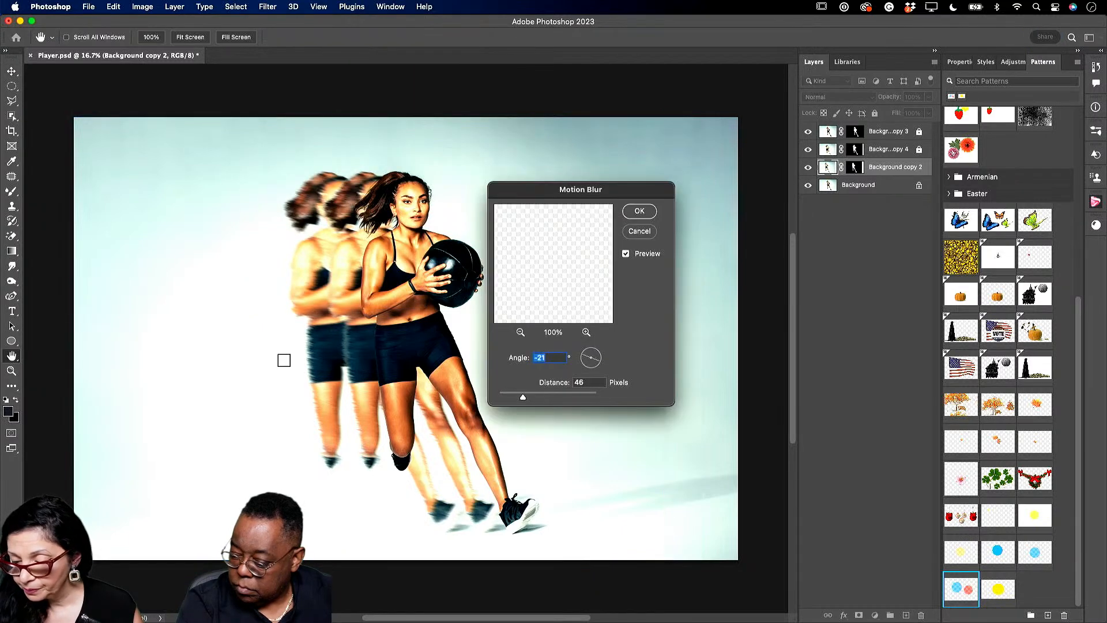
{"action": "left_click_drag", "start_coordinate": [522, 396], "coordinate": [532, 397]}
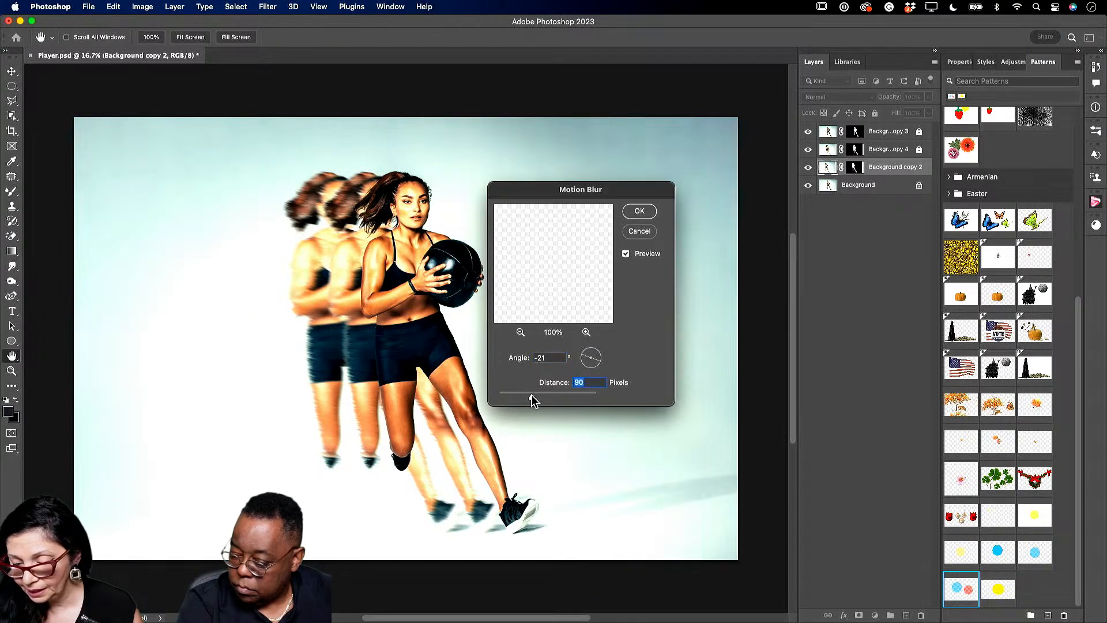
{"action": "left_click", "coordinate": [639, 211]}
{"action": "key", "text": "v"}
- Fade Background copy 2 to 73% opacity and Background copy 4 to about 93%
{"action": "left_click", "coordinate": [928, 98]}
{"action": "left_click_drag", "start_coordinate": [930, 111], "coordinate": [914, 112]}
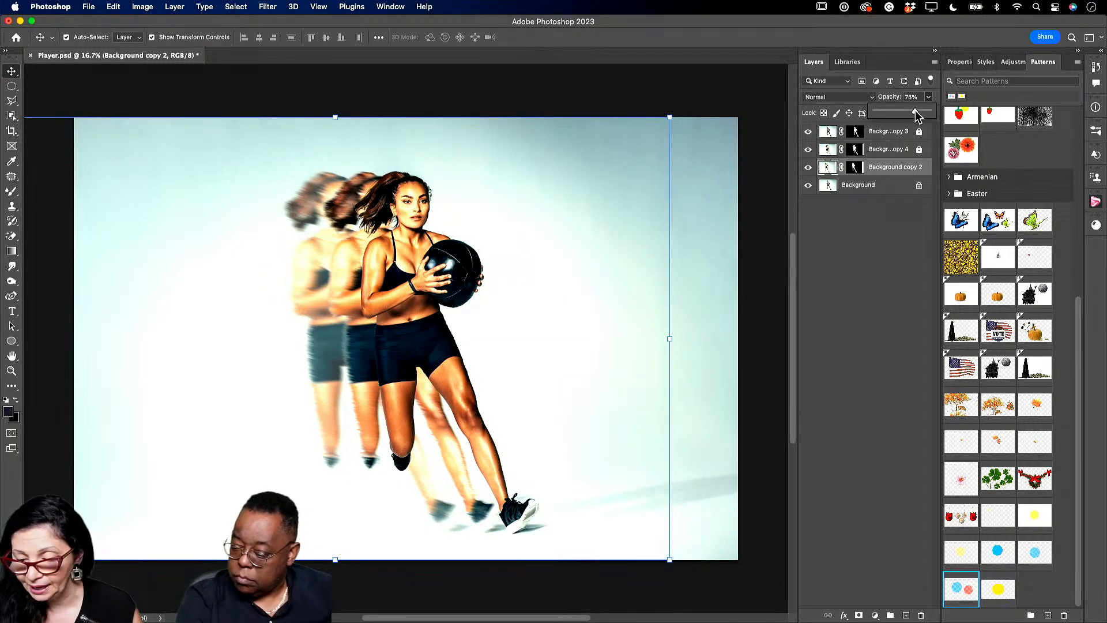
{"action": "left_click", "coordinate": [921, 148]}
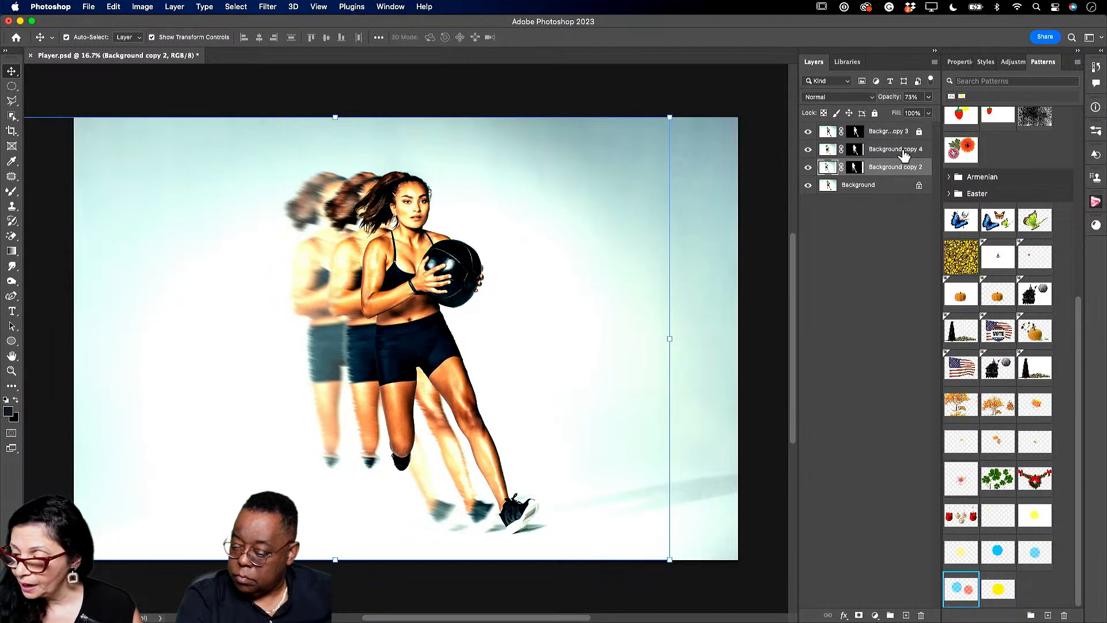
{"action": "left_click", "coordinate": [900, 150]}
{"action": "left_click", "coordinate": [929, 97]}
{"action": "left_click_drag", "start_coordinate": [927, 115], "coordinate": [932, 117]}
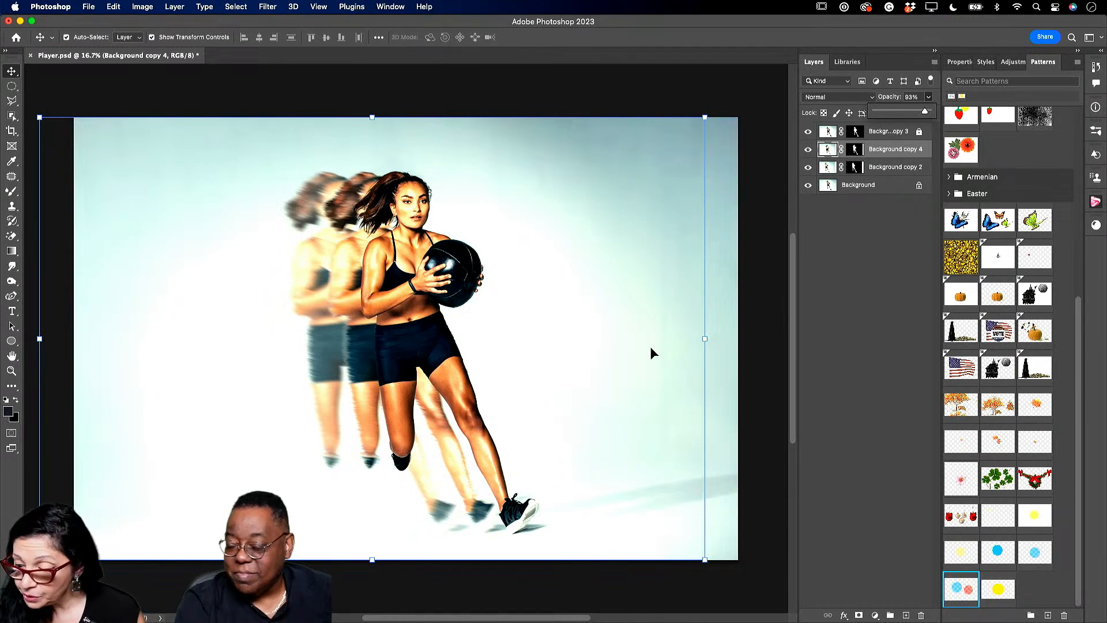
- Unlock Background copy 3, leave only Background copy 2 selected, and pick the Marquee tool
{"action": "left_click", "coordinate": [897, 192]}
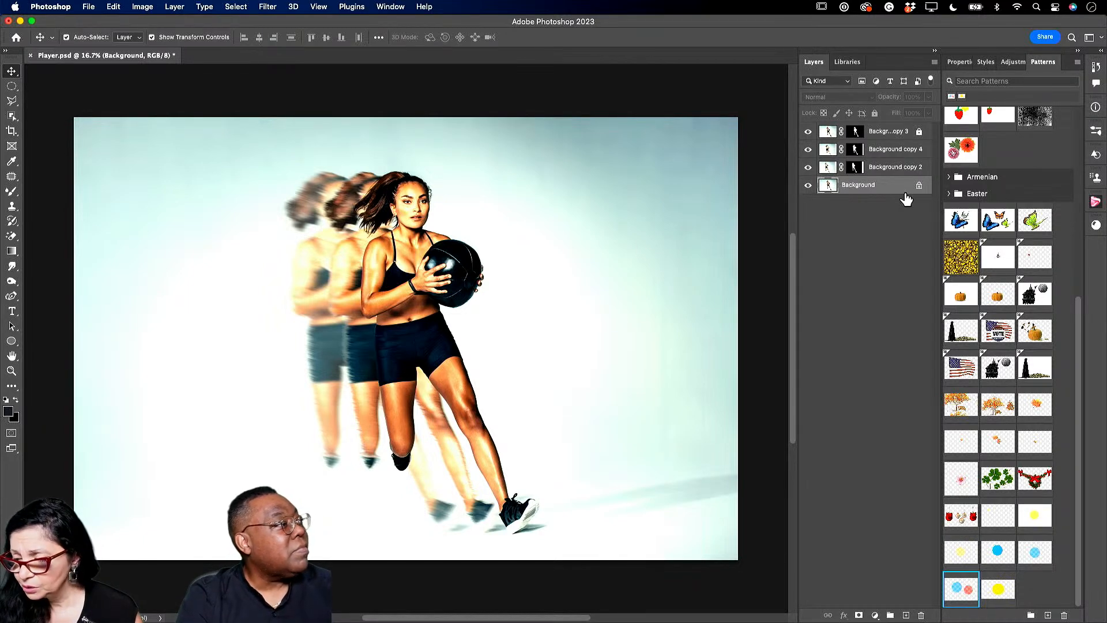
{"action": "left_click", "coordinate": [919, 132]}
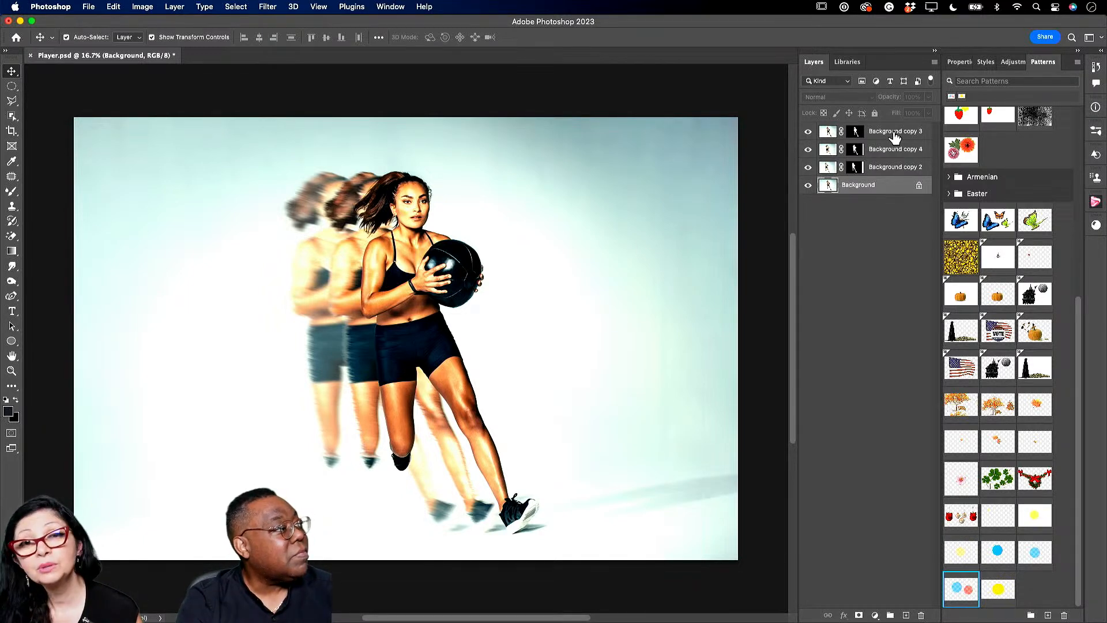
{"action": "left_click", "coordinate": [894, 132]}
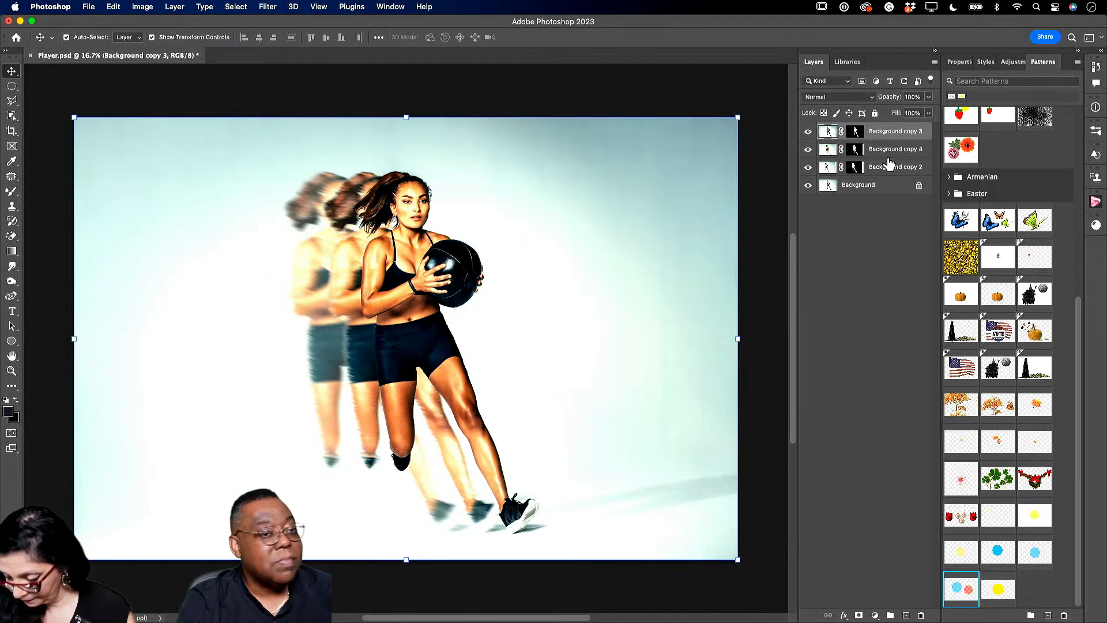
{"action": "left_click", "coordinate": [888, 155], "text": "shift"}
{"action": "left_click", "coordinate": [890, 167], "text": "shift"}
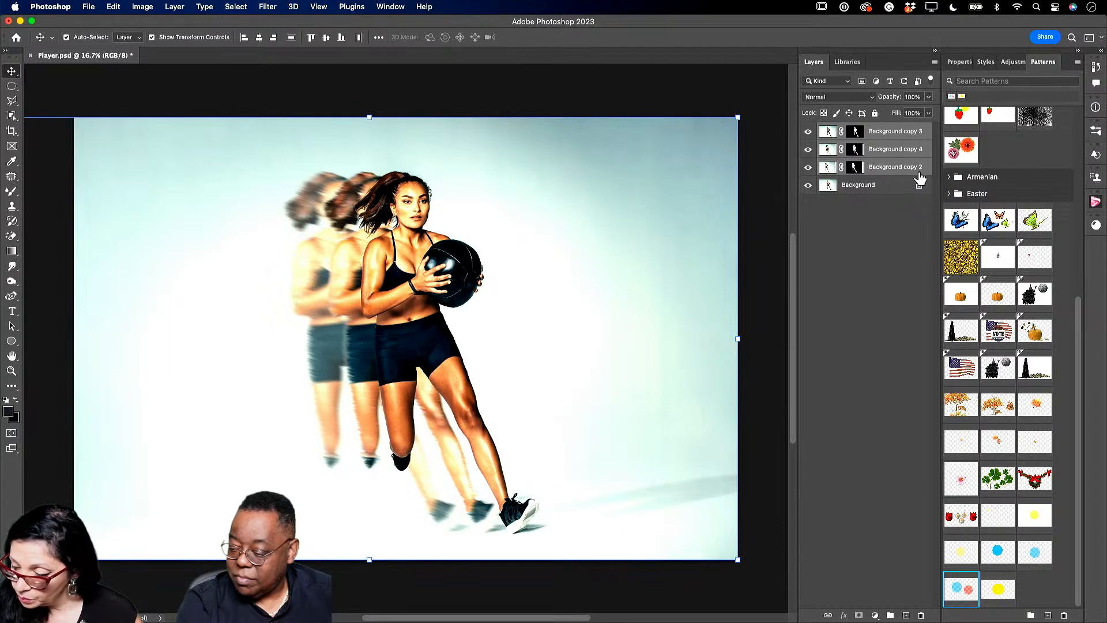
{"action": "left_click", "coordinate": [882, 171]}
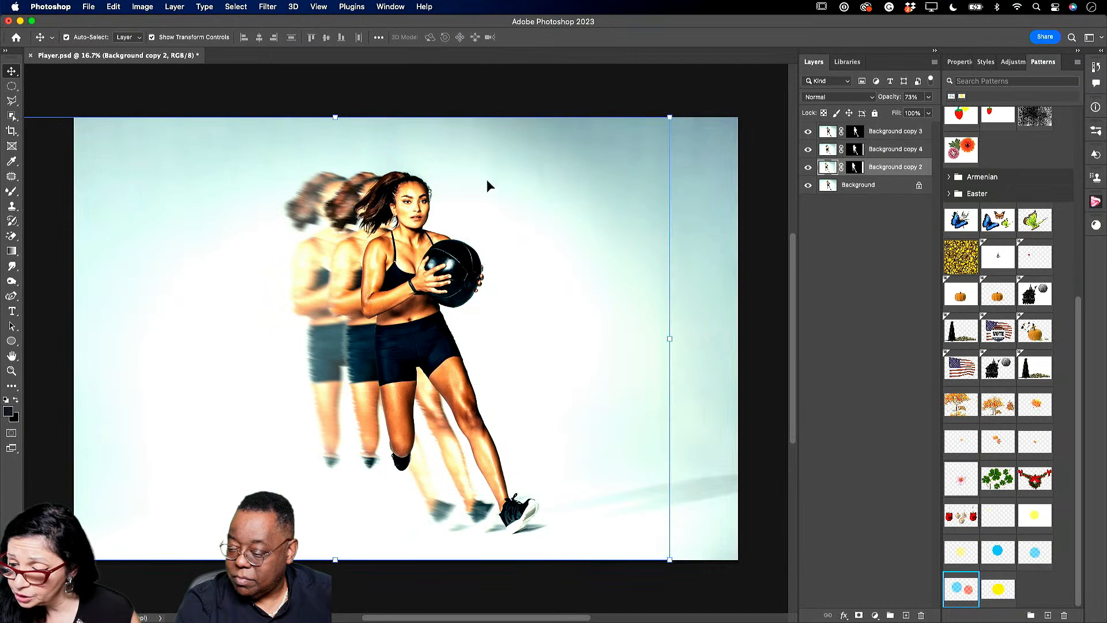
{"action": "left_click", "coordinate": [13, 86]}
- Draw a rectangular marquee over the canvas's right side, activate Background copy 4 and 3, then deselect
{"action": "left_click", "coordinate": [76, 86]}
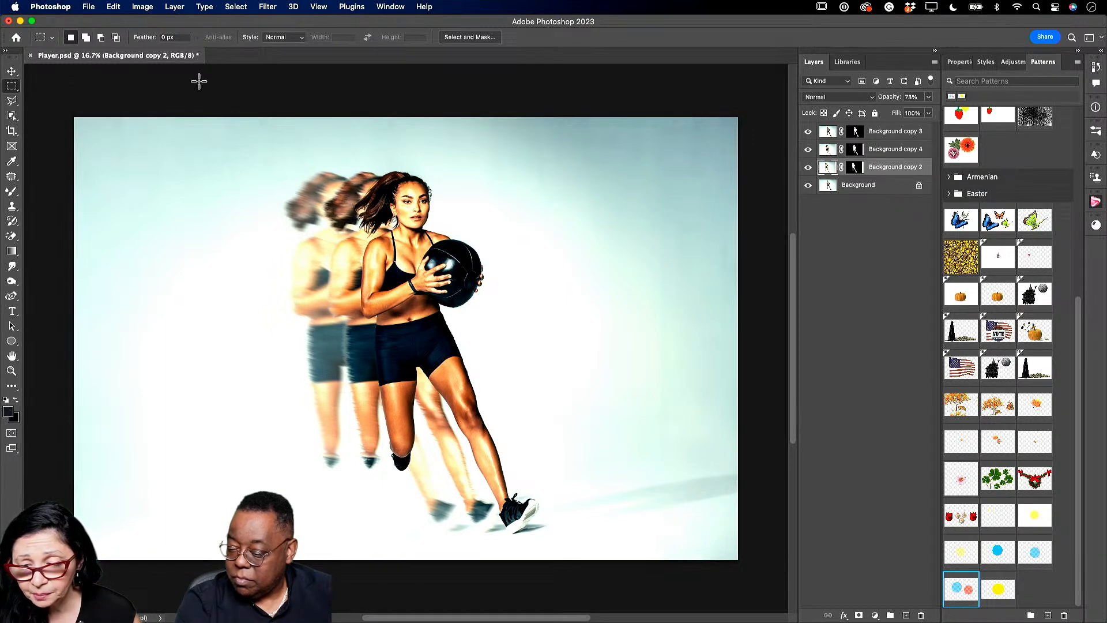
{"action": "left_click_drag", "start_coordinate": [639, 115], "coordinate": [748, 574]}
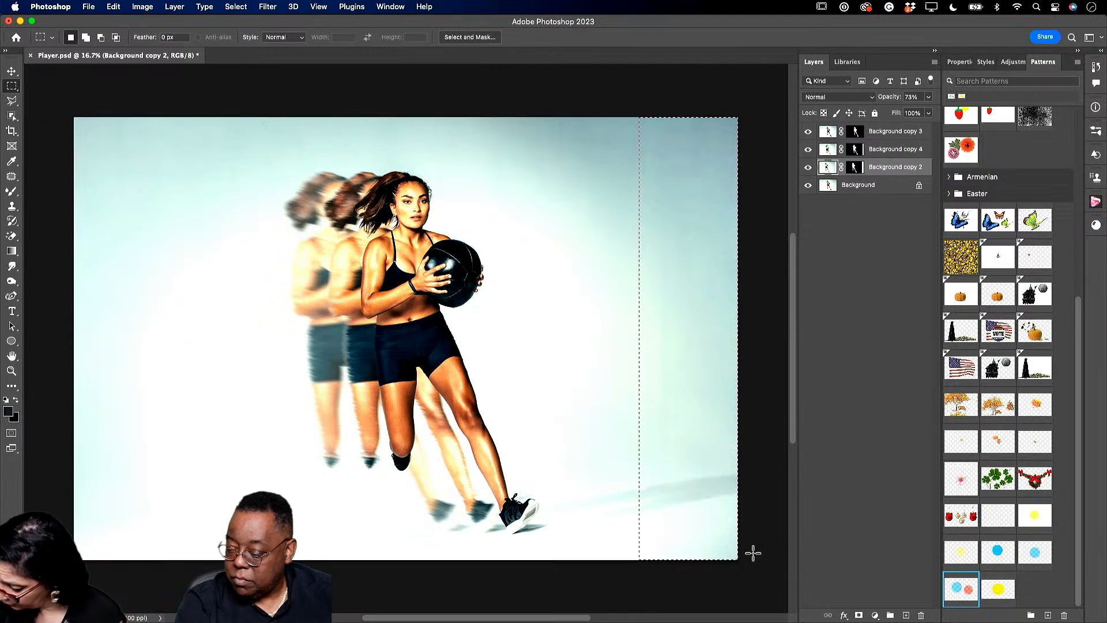
{"action": "left_click", "coordinate": [891, 150]}
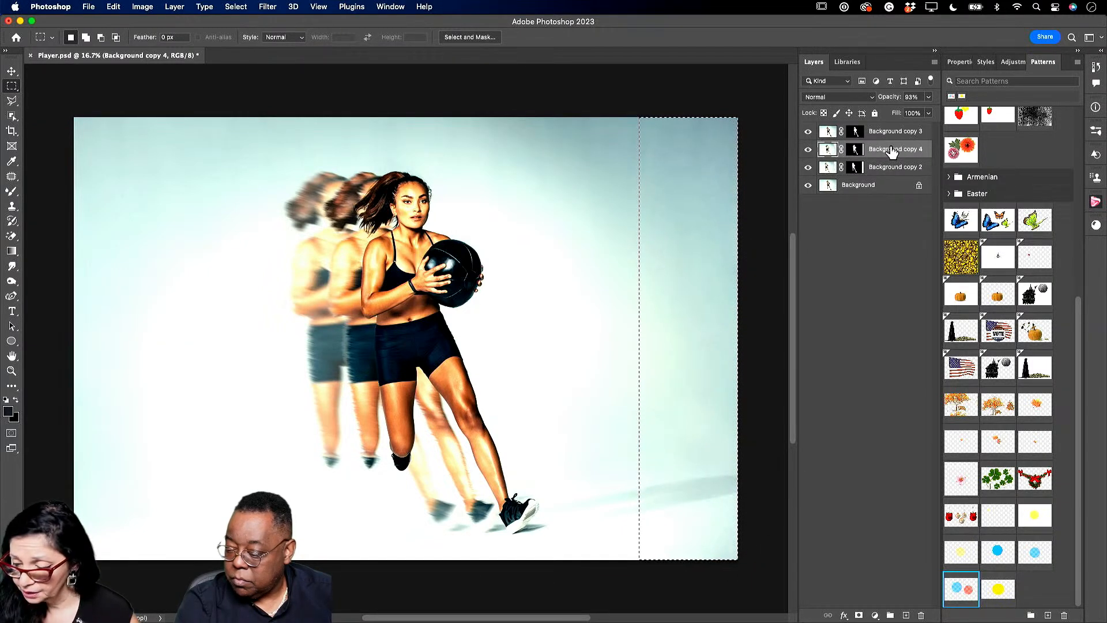
{"action": "left_click", "coordinate": [886, 131]}
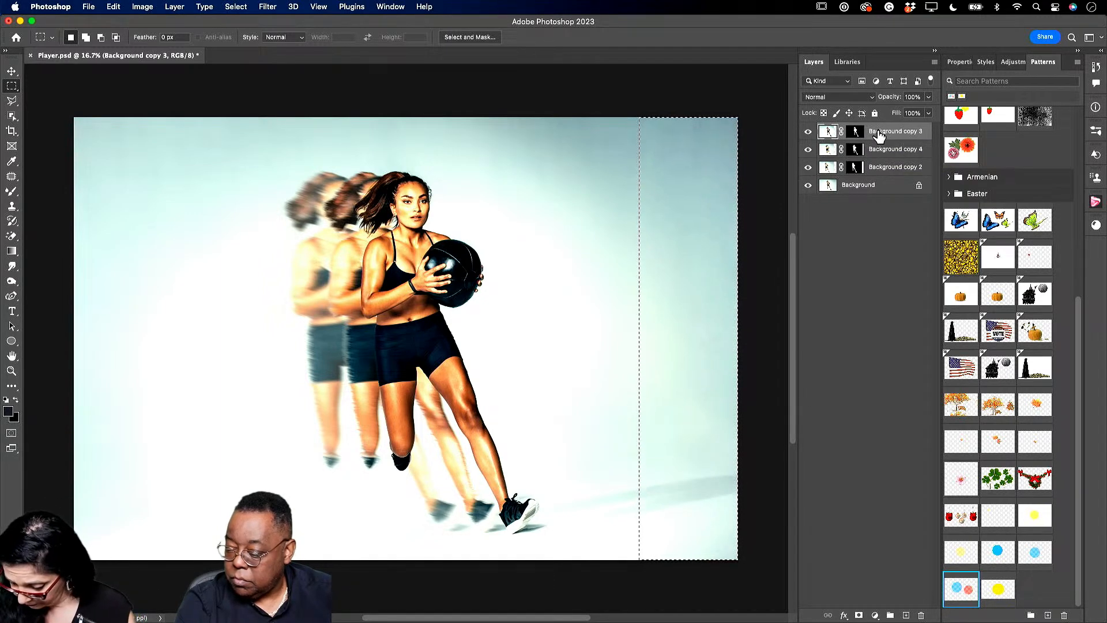
{"action": "key", "text": "super+d"}
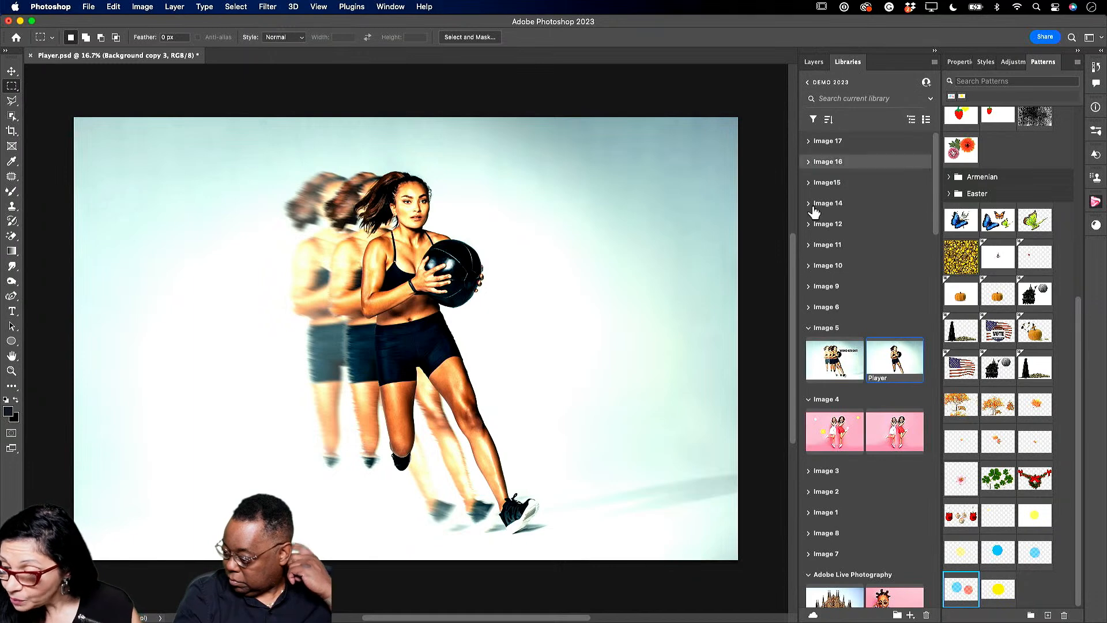
- Collapse library groups Image 5 and 4, expand Image 6, and open its Curves 2 and Studio 11 images
{"action": "left_click", "coordinate": [809, 323]}
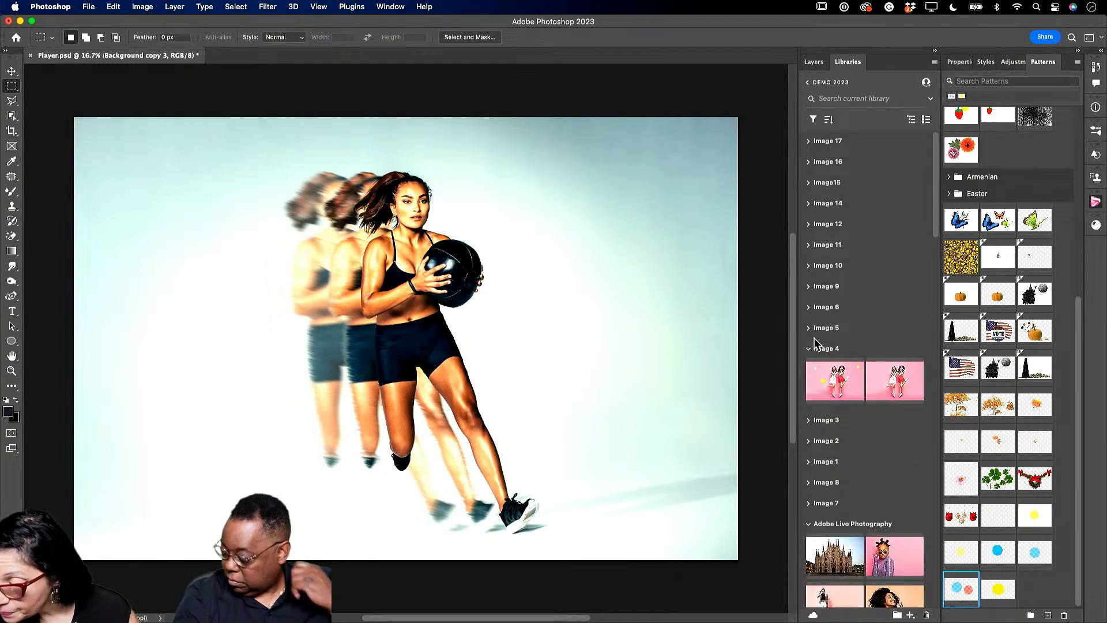
{"action": "left_click", "coordinate": [809, 348]}
{"action": "left_click", "coordinate": [810, 307]}
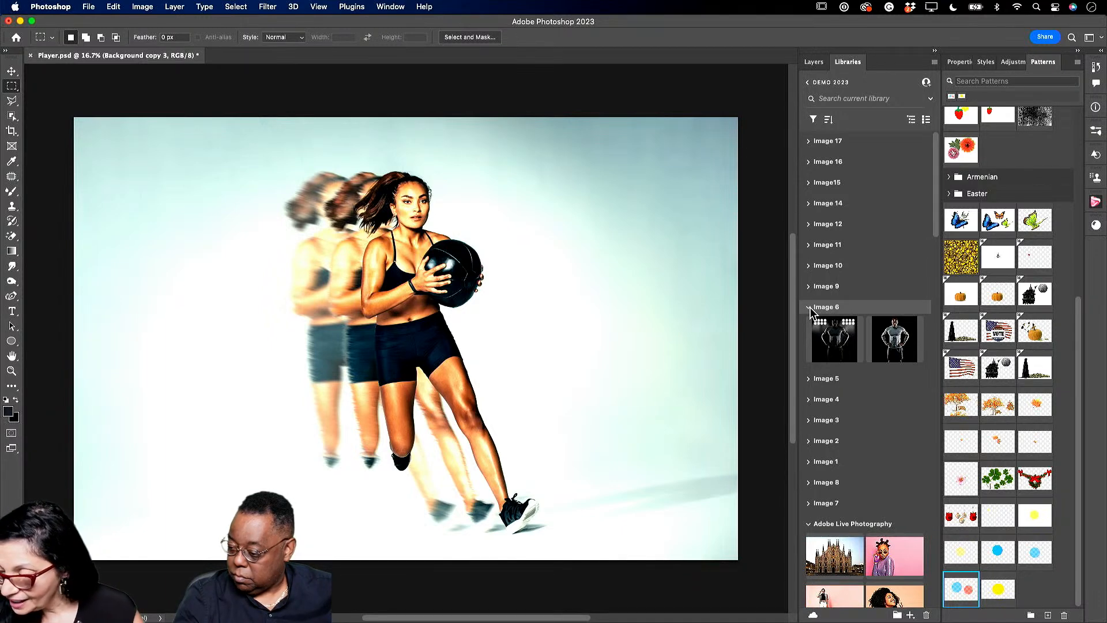
{"action": "left_click", "coordinate": [839, 343]}
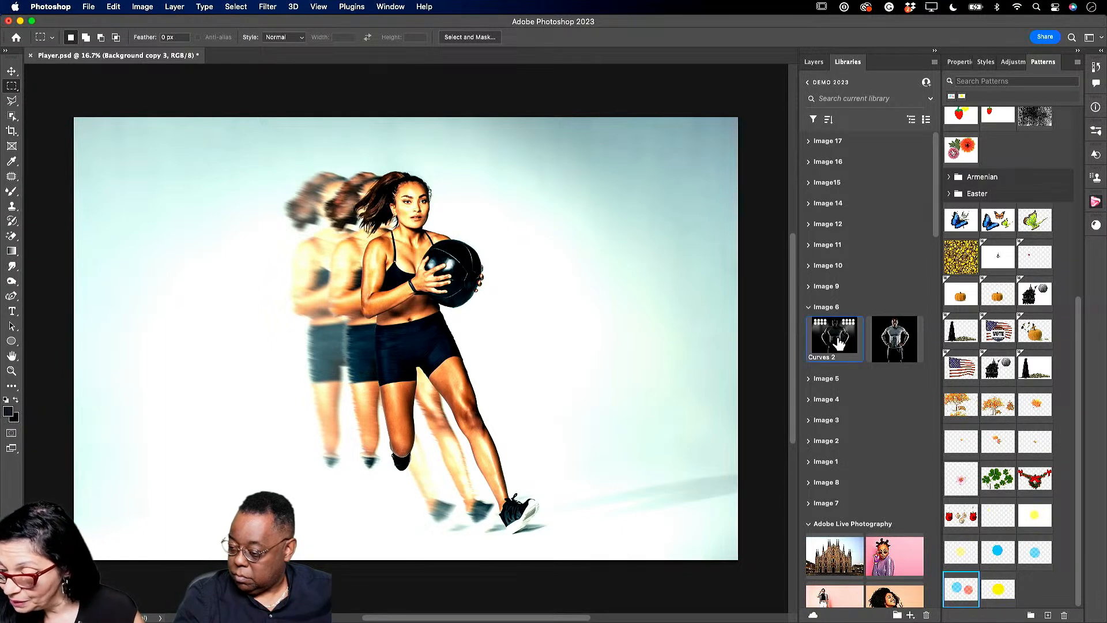
{"action": "double_click", "coordinate": [839, 343]}
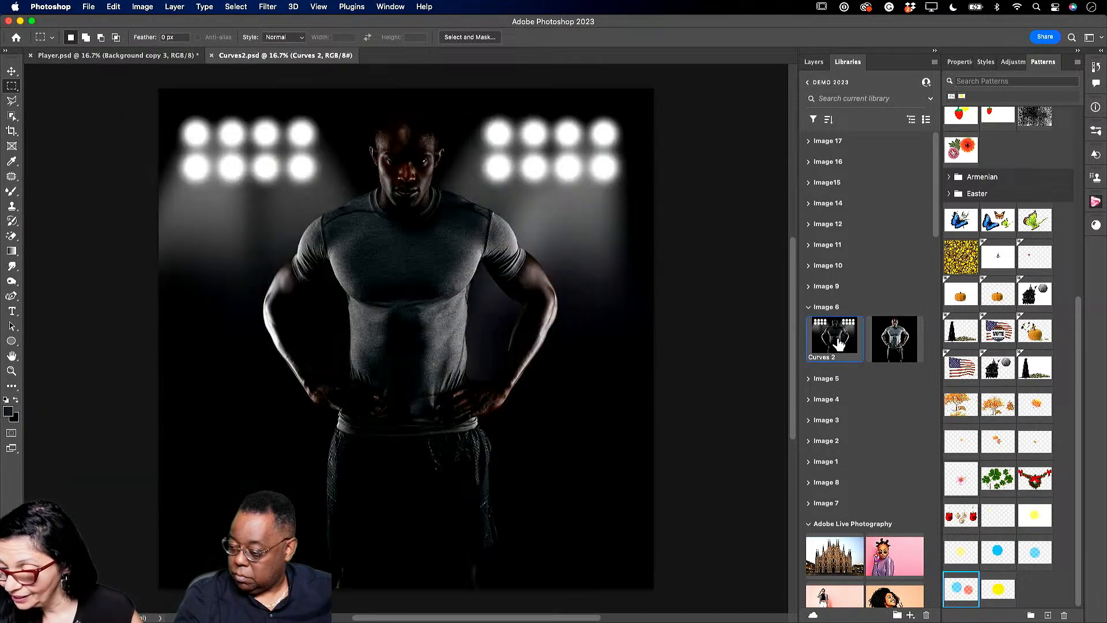
{"action": "double_click", "coordinate": [887, 344]}
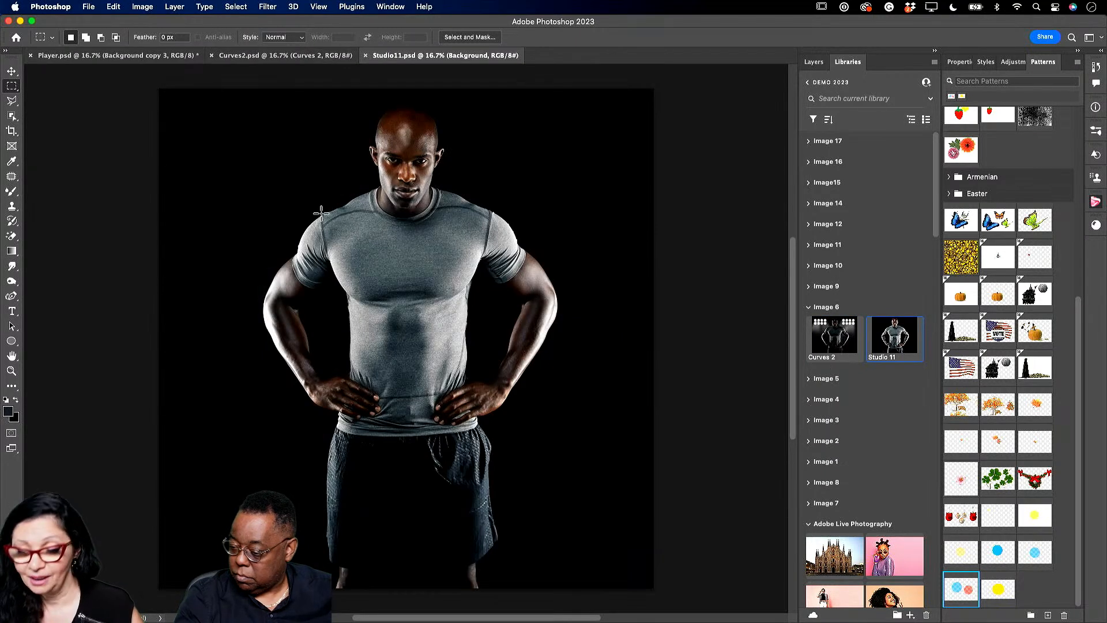
- Close Curves2.psd, then close Player.psd and save its changes
{"action": "left_click", "coordinate": [211, 56]}
{"action": "left_click", "coordinate": [36, 58]}
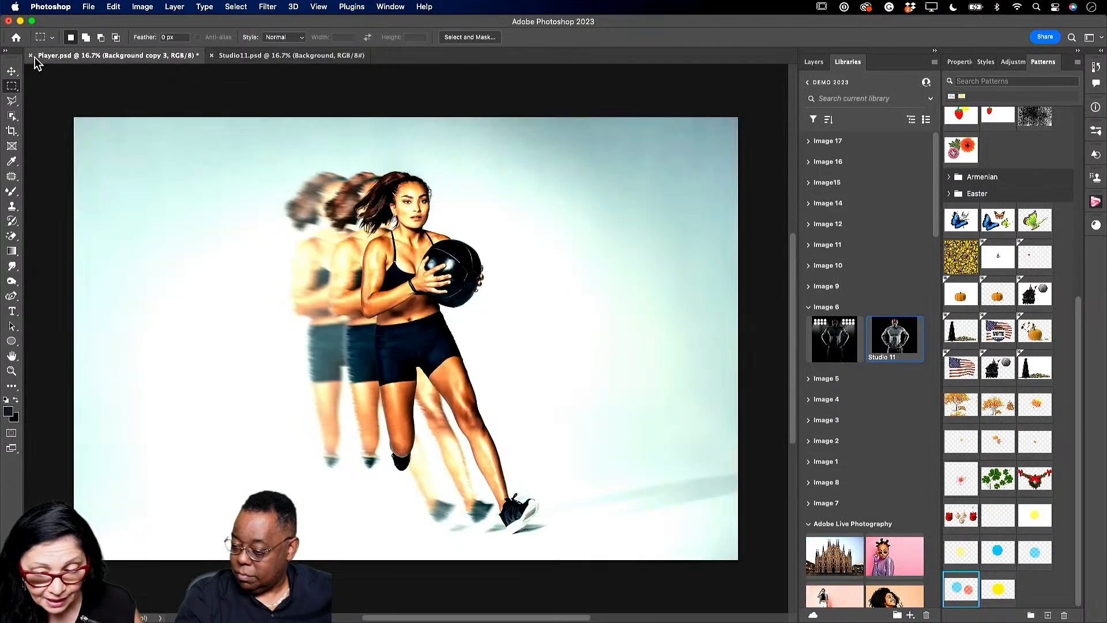
{"action": "left_click", "coordinate": [31, 56]}
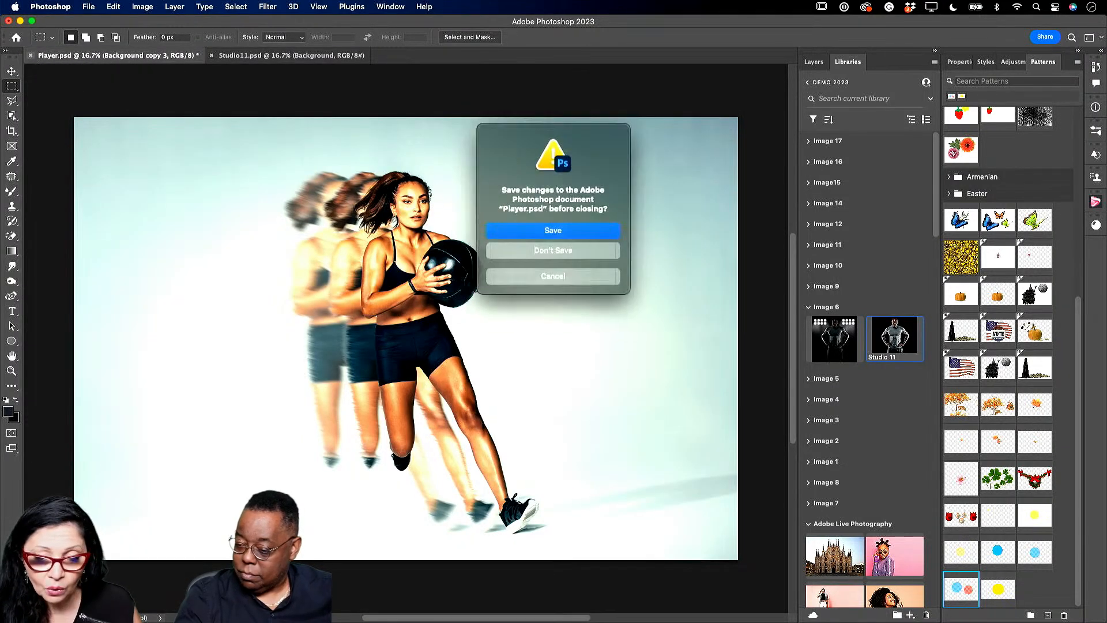
{"action": "left_click", "coordinate": [500, 231]}
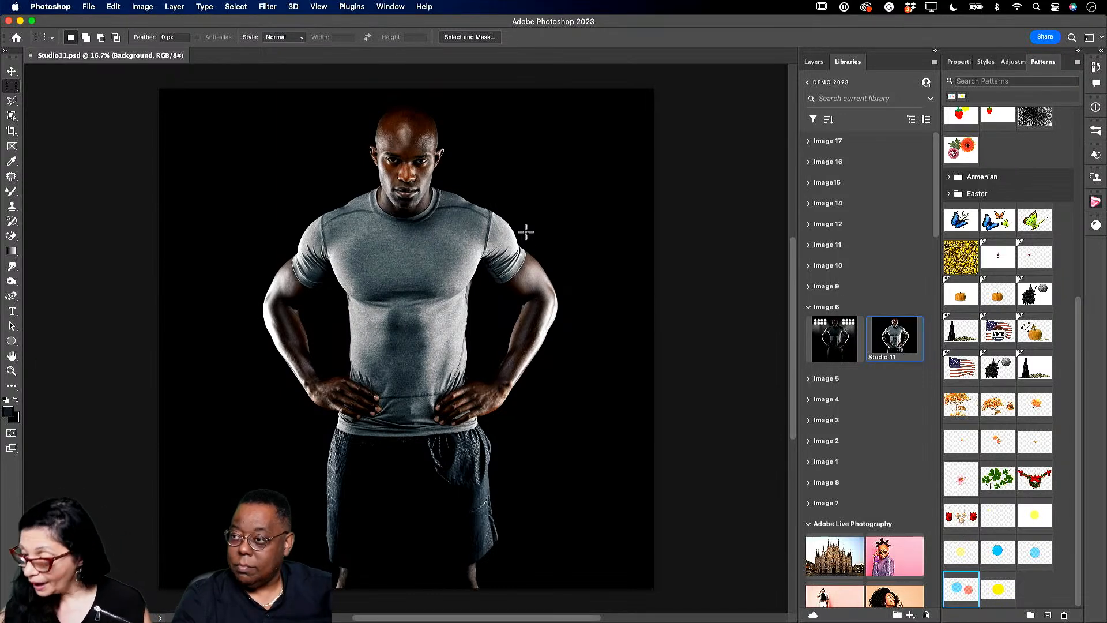
- Duplicate the Studio 11 Background layer and object-select the man from head to canvas bottom
{"action": "left_click", "coordinate": [813, 64]}
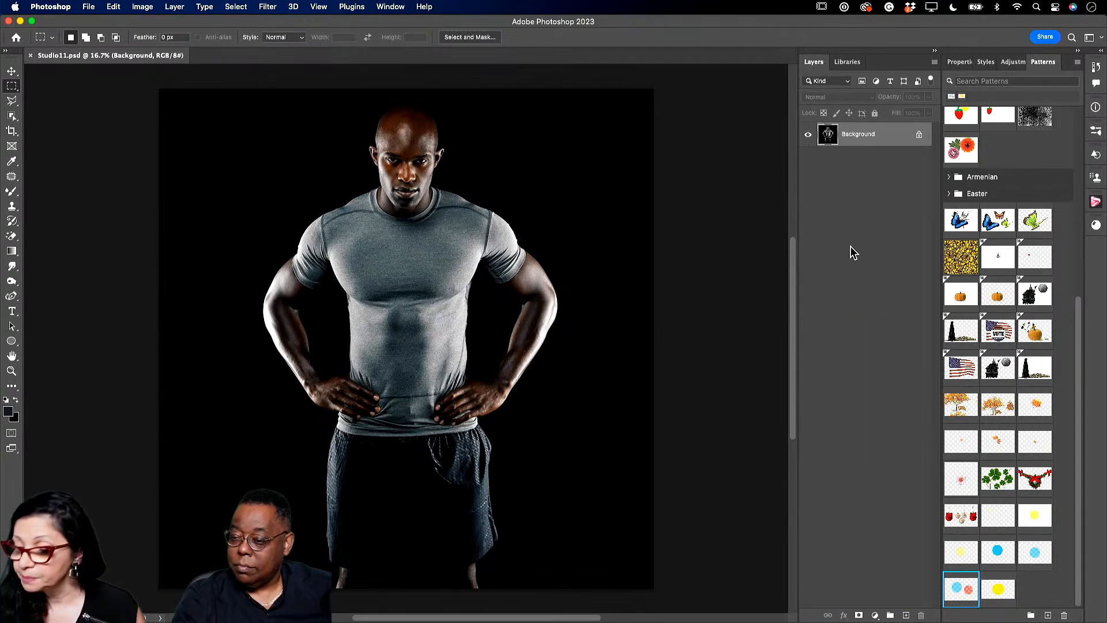
{"action": "left_click_drag", "start_coordinate": [891, 140], "coordinate": [906, 616]}
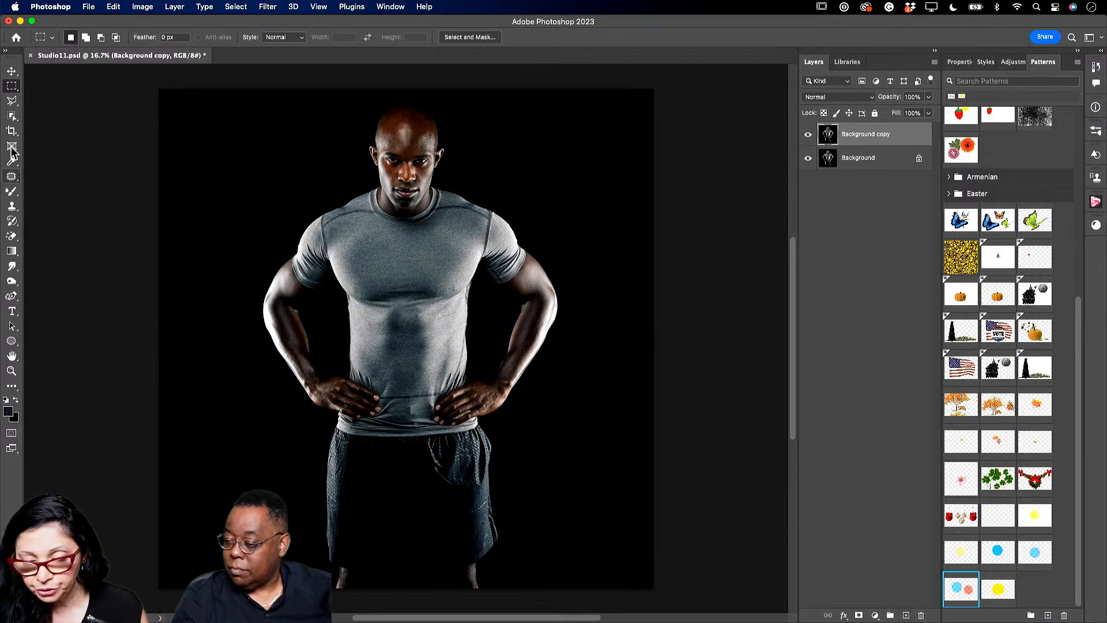
{"action": "left_click", "coordinate": [12, 116]}
{"action": "left_click_drag", "start_coordinate": [230, 96], "coordinate": [609, 589]}
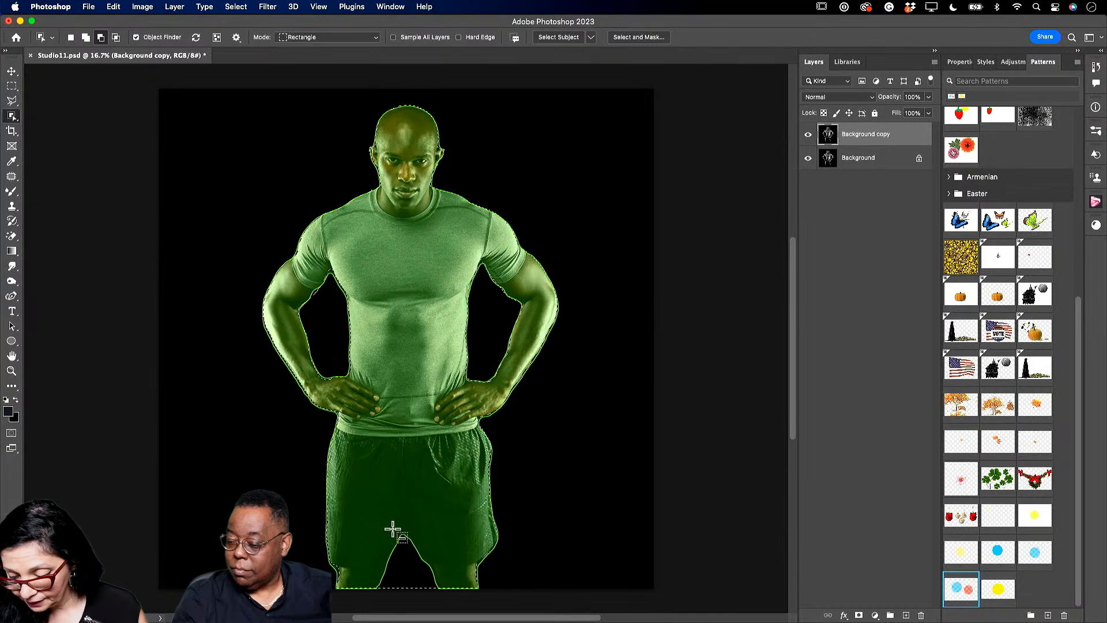
- Subtract the gap between his legs from the selection and add the legs back in
{"action": "left_click_drag", "start_coordinate": [383, 525], "coordinate": [444, 603]}
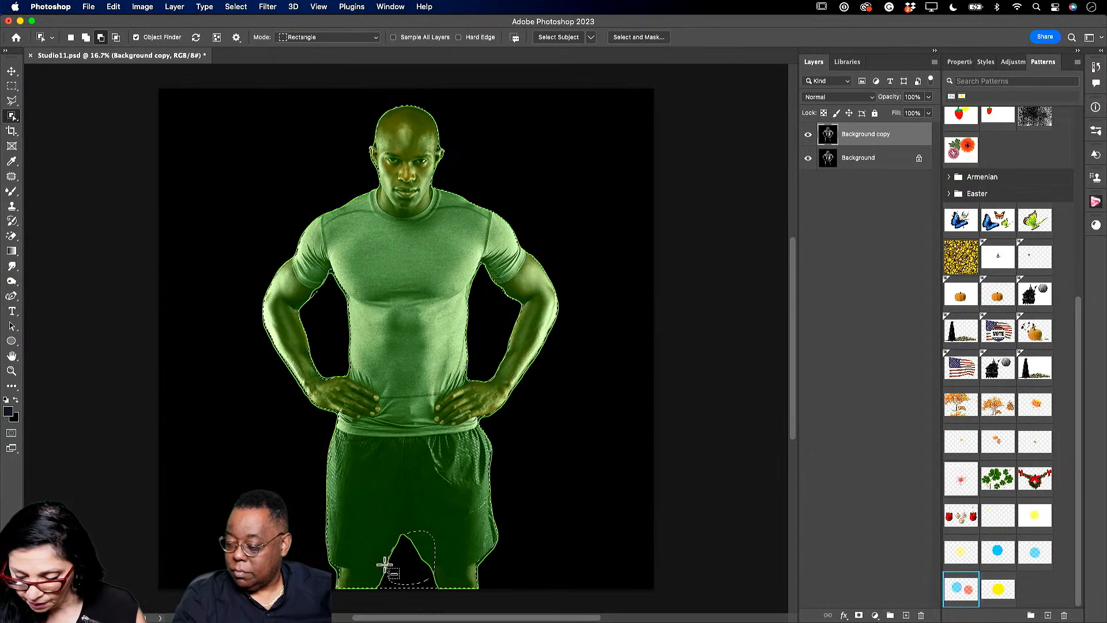
{"action": "left_click_drag", "start_coordinate": [387, 533], "coordinate": [431, 604]}
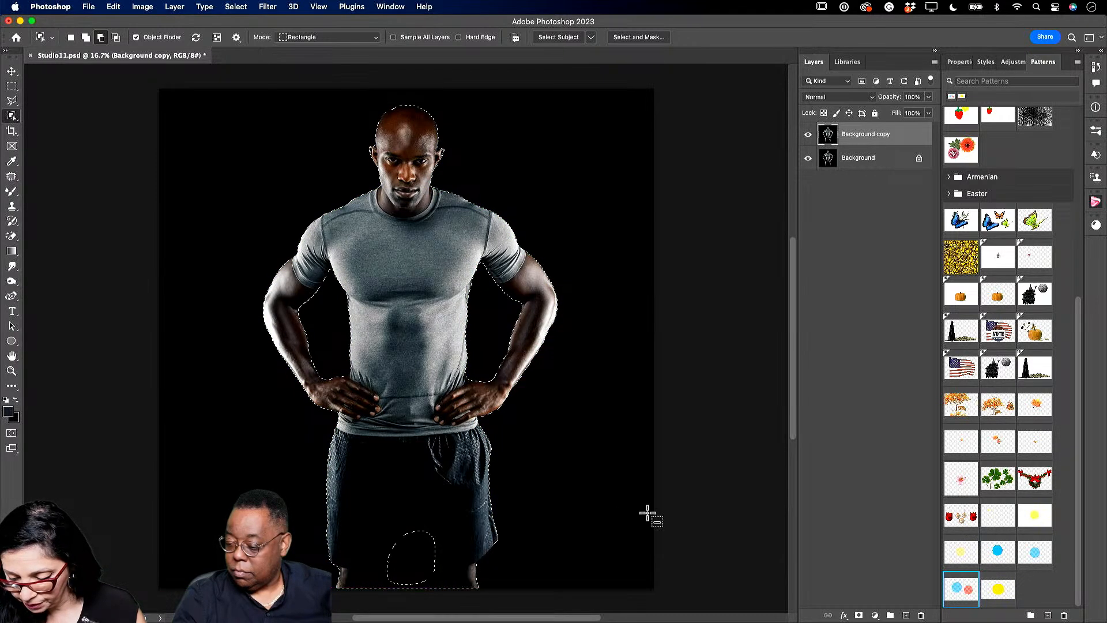
{"action": "left_click", "coordinate": [86, 37]}
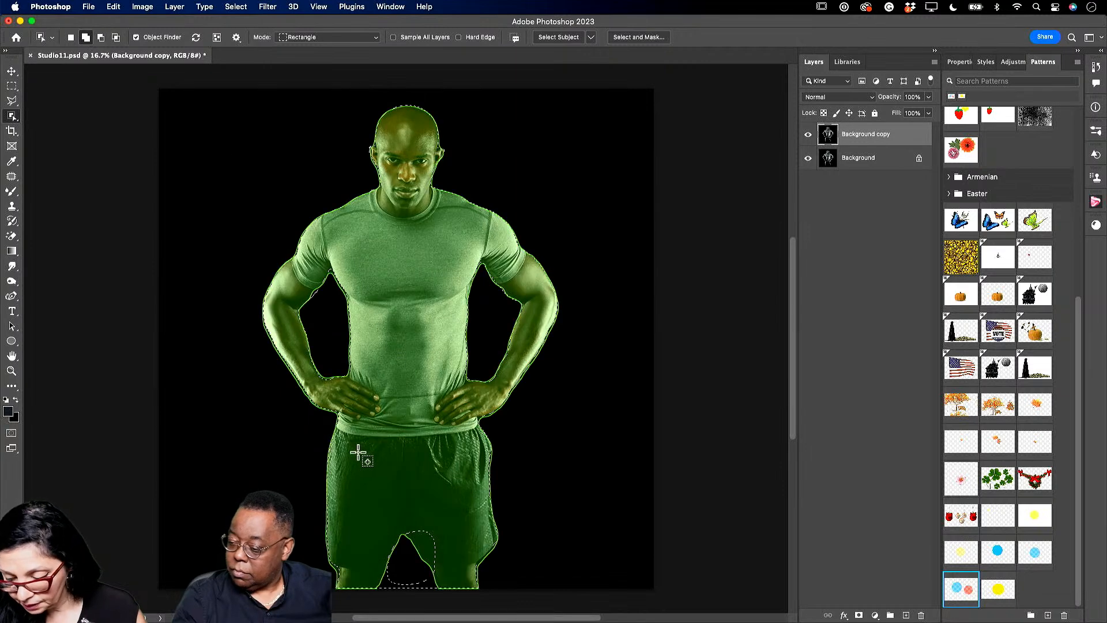
{"action": "left_click_drag", "start_coordinate": [408, 523], "coordinate": [450, 571]}
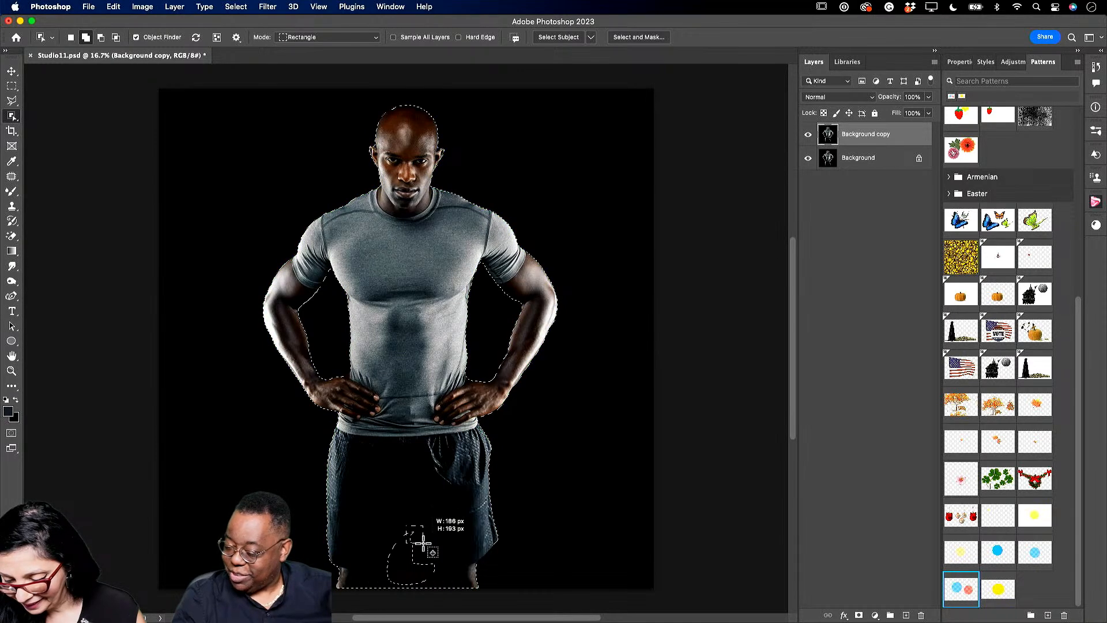
- In Select and Mask, view the cutout in Black & White and brush away the mask between the man's legs
{"action": "left_click", "coordinate": [639, 37]}
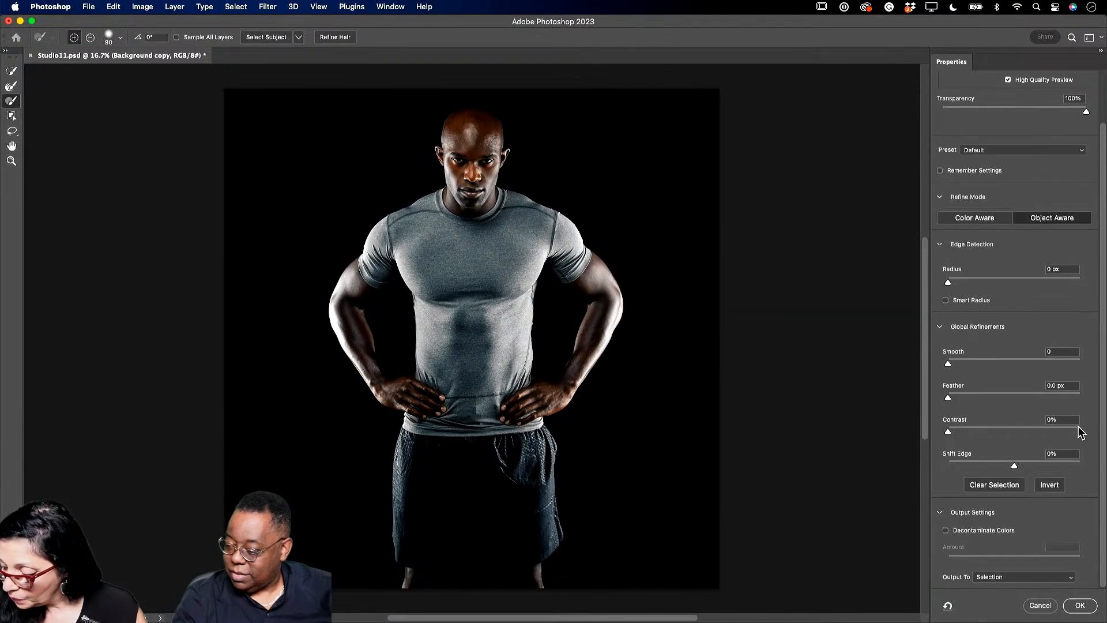
{"action": "scroll", "coordinate": [1025, 392], "scroll_direction": "up", "scroll_amount": 2}
{"action": "left_click", "coordinate": [984, 88]}
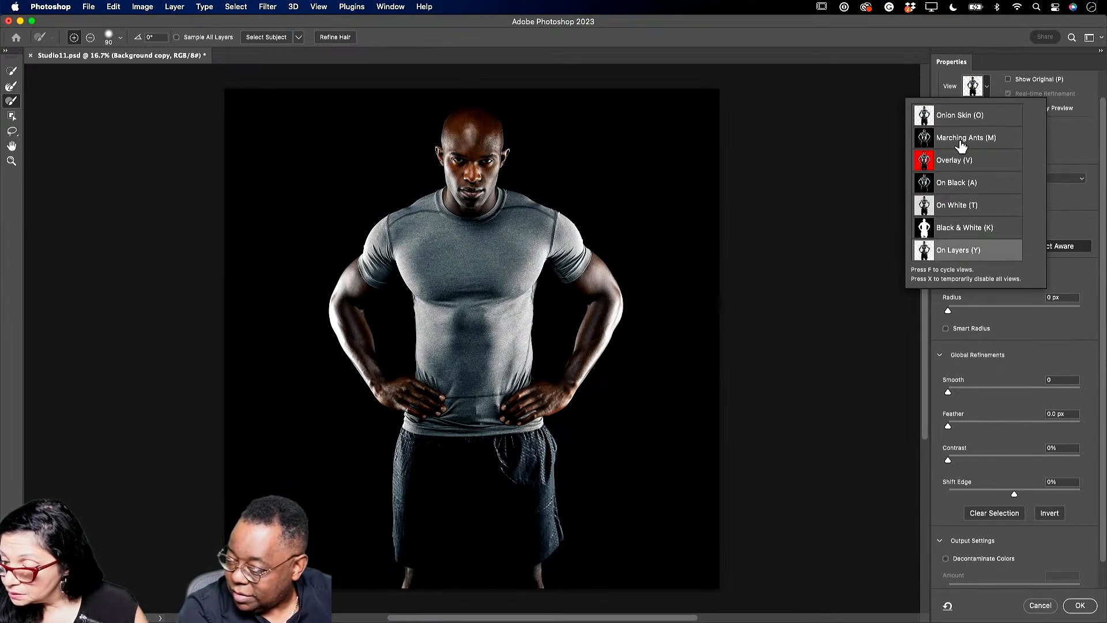
{"action": "left_click", "coordinate": [952, 234]}
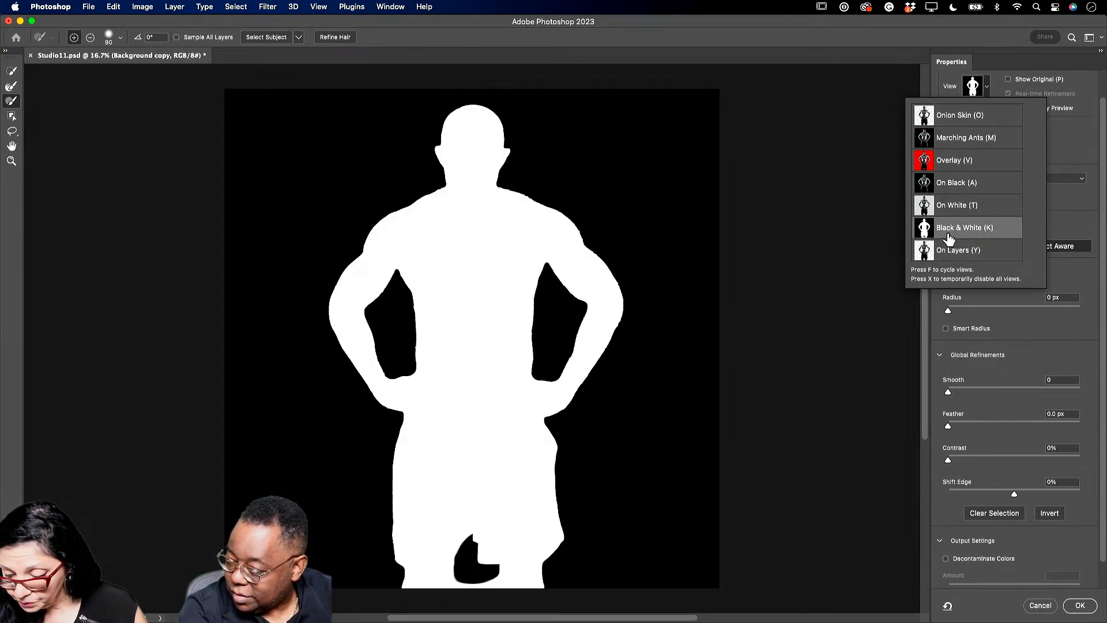
{"action": "left_click", "coordinate": [13, 101]}
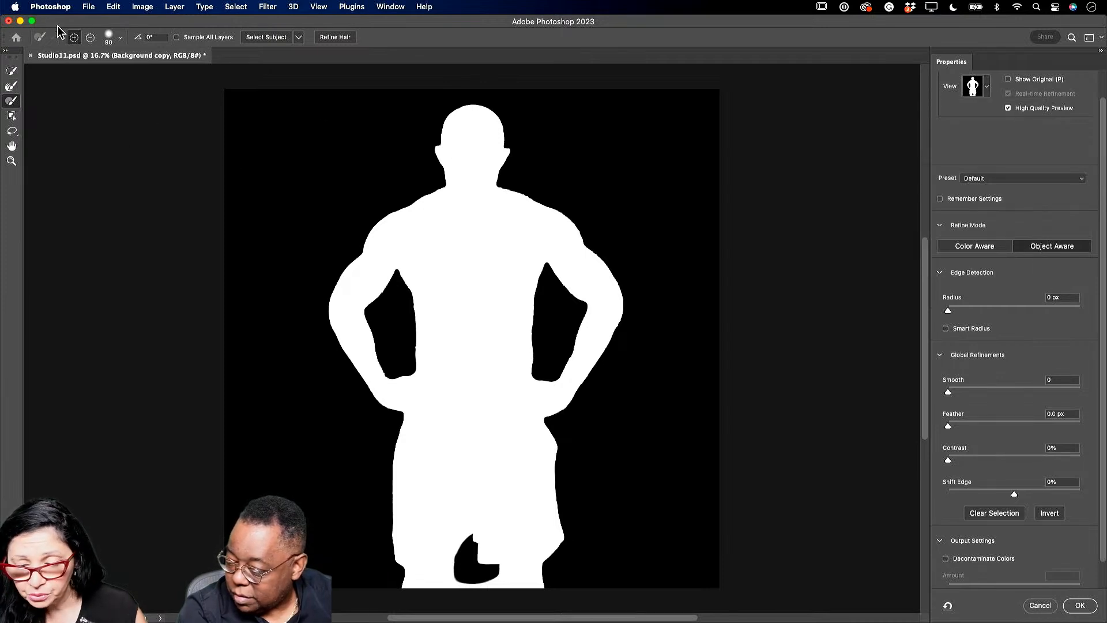
{"action": "left_click", "coordinate": [90, 37]}
{"action": "mouse_move", "coordinate": [461, 599]}
{"action": "left_mouse_down"}
{"action": "mouse_move", "coordinate": [460, 568]}
{"action": "mouse_move", "coordinate": [458, 596]}
{"action": "left_mouse_up"}
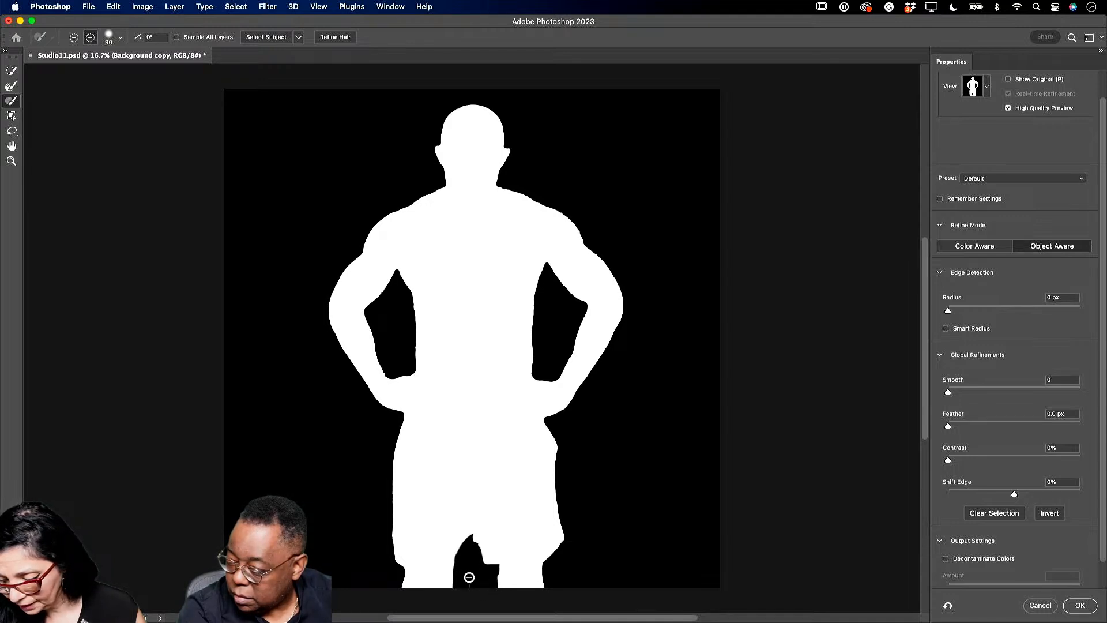
{"action": "left_click_drag", "start_coordinate": [474, 545], "coordinate": [485, 564]}
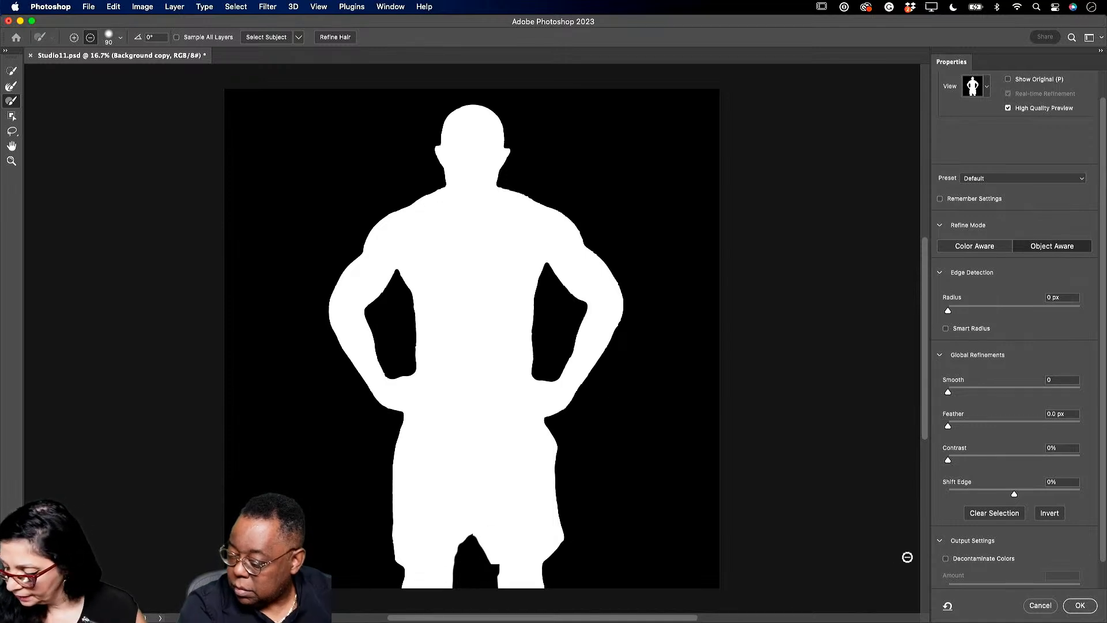
- Enable Decontaminate Colors and output the refinement as a new layer with layer mask
{"action": "left_click", "coordinate": [961, 560]}
{"action": "scroll", "coordinate": [999, 571], "scroll_direction": "down", "scroll_amount": 1}
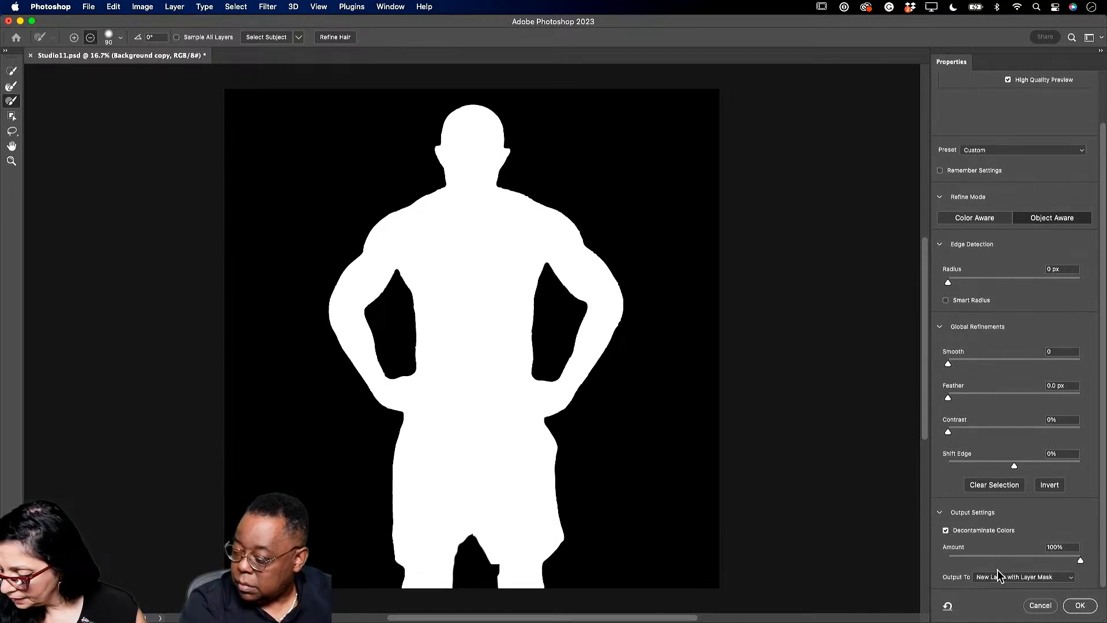
{"action": "left_click", "coordinate": [1077, 606]}
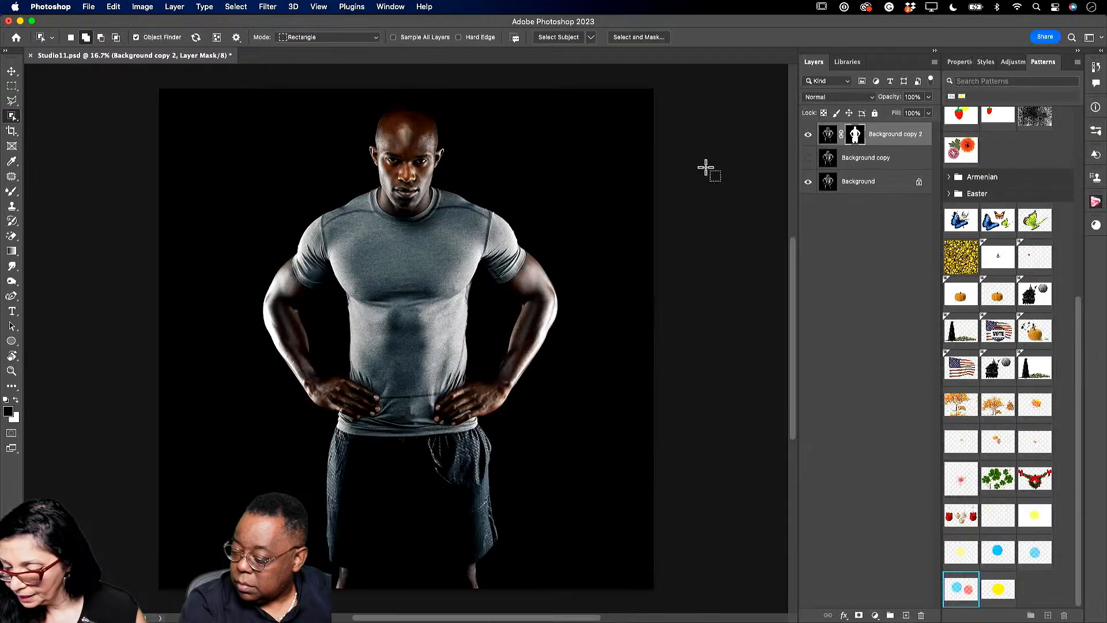
{"action": "left_click", "coordinate": [862, 165]}
- Delete the leftover Background copy layer and check the masked Background copy 2 cutout against the backdrop
{"action": "key", "text": "BackSpace"}
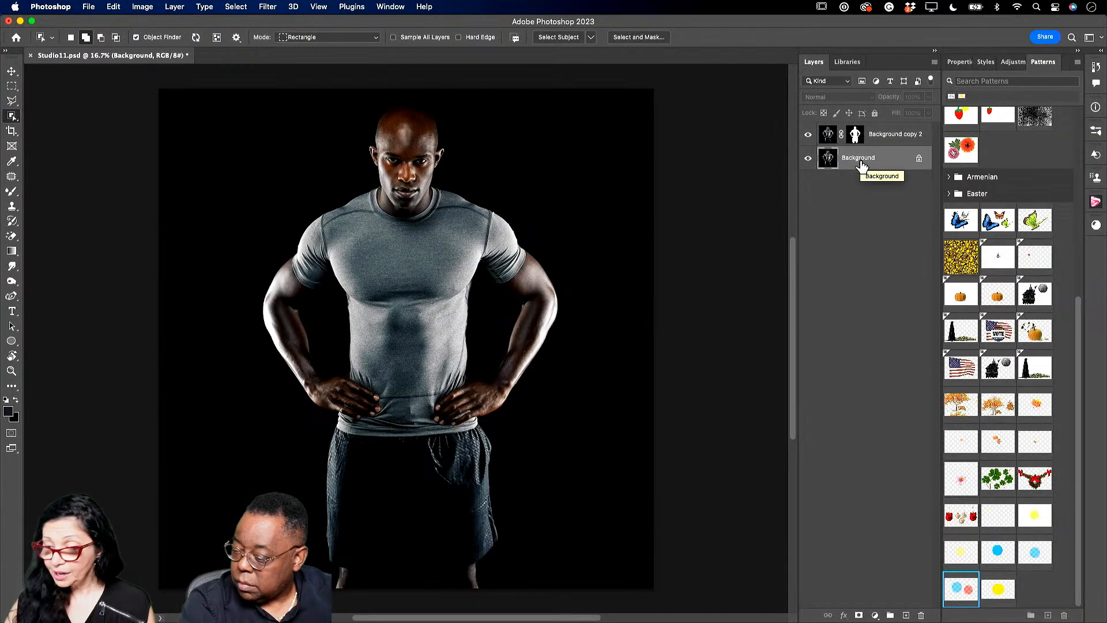
{"action": "left_click", "coordinate": [808, 135]}
{"action": "left_click", "coordinate": [808, 159]}
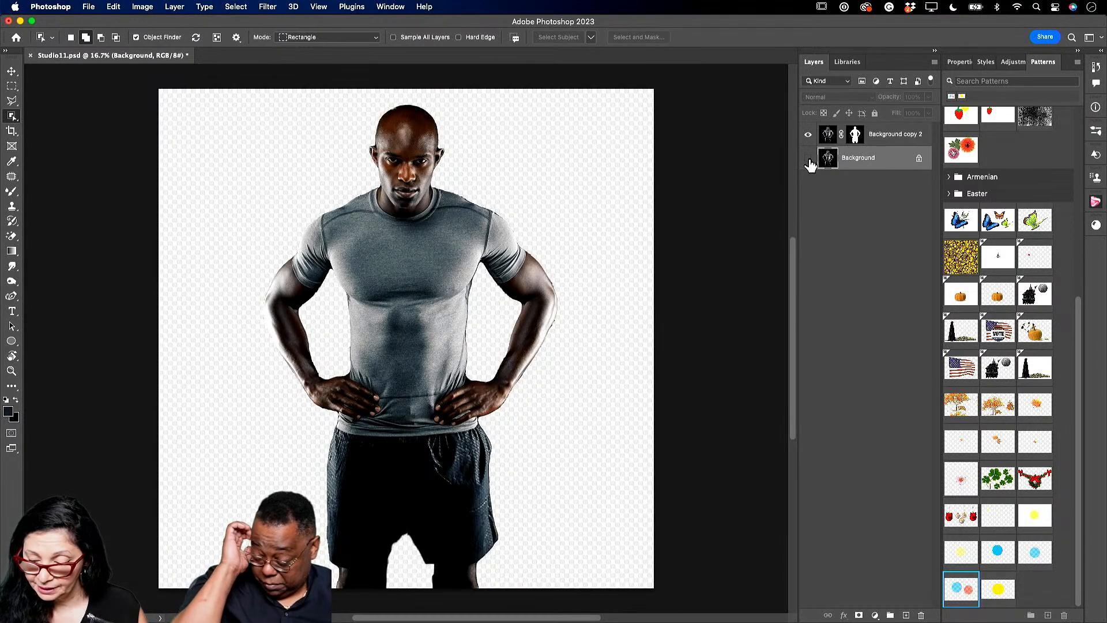
{"action": "left_click", "coordinate": [809, 159]}
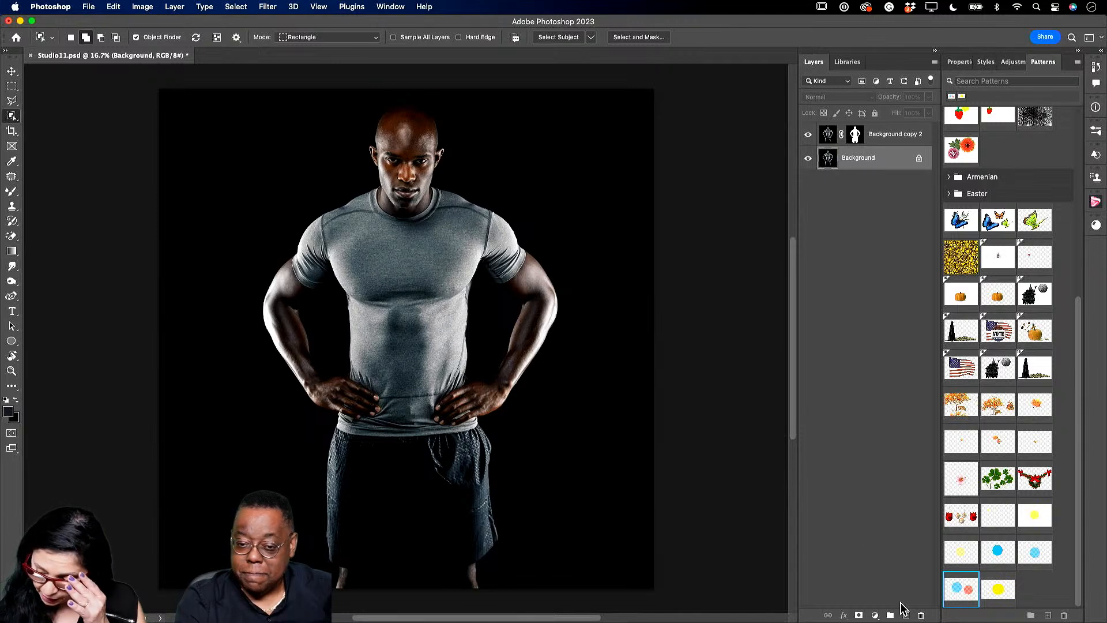
- On a new layer, draw a white-filled ellipse near the backdrop's top-left corner
{"action": "left_click", "coordinate": [906, 616]}
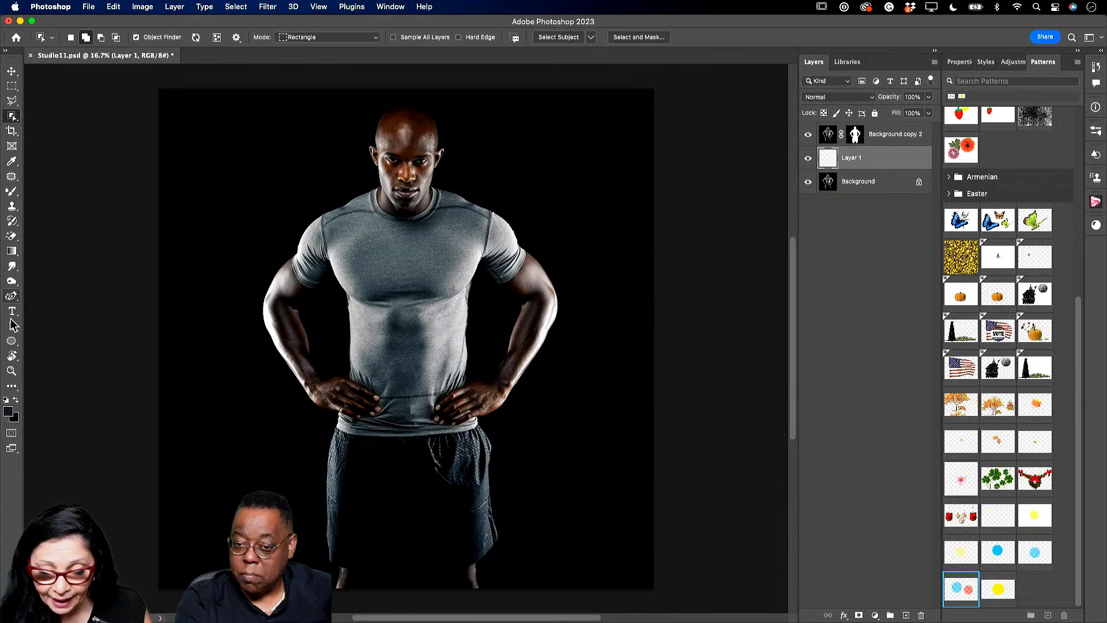
{"action": "left_click", "coordinate": [11, 341]}
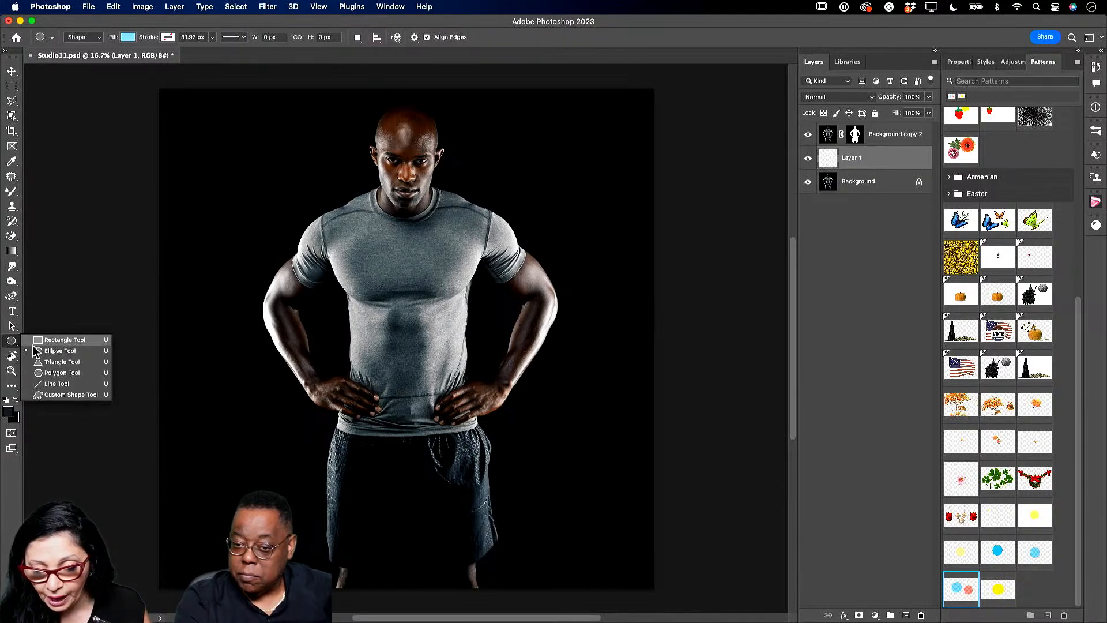
{"action": "left_click", "coordinate": [47, 352]}
{"action": "left_click", "coordinate": [128, 37]}
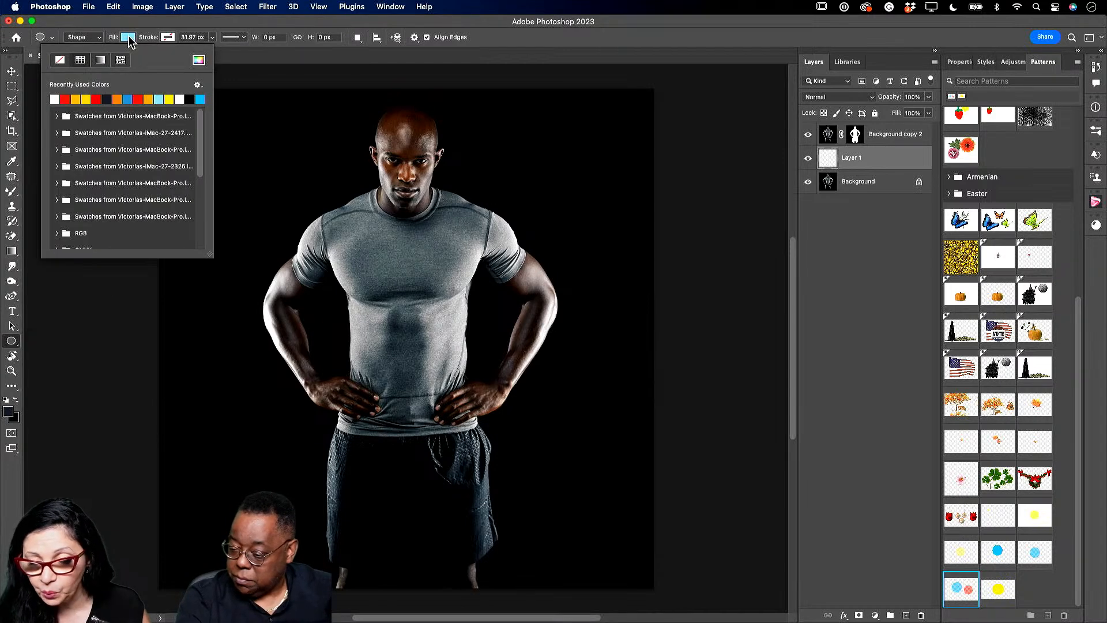
{"action": "left_click", "coordinate": [55, 99]}
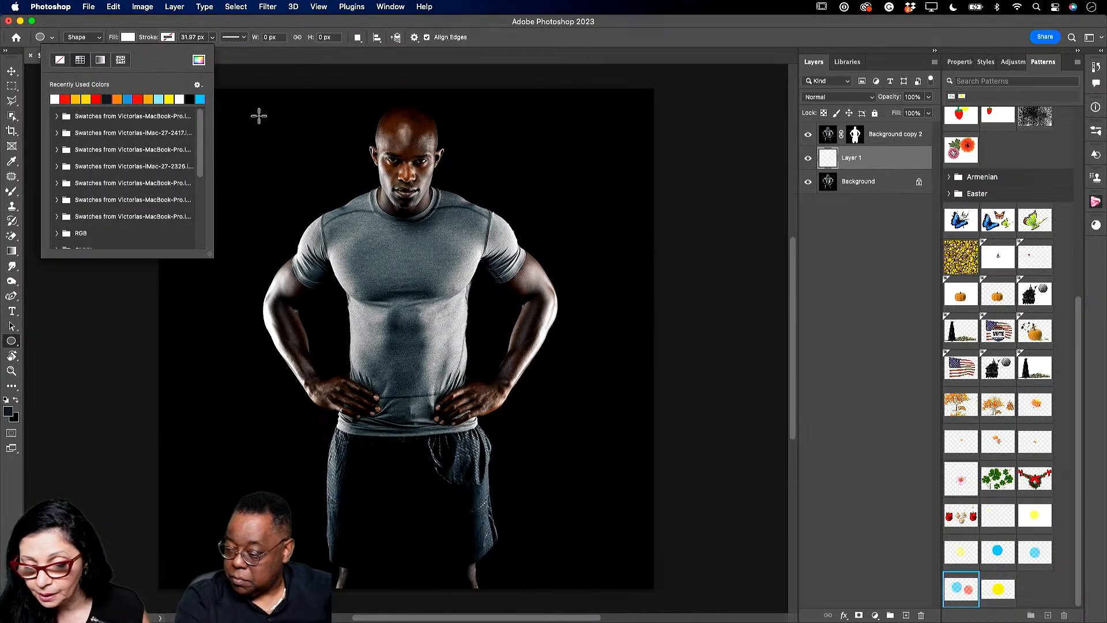
{"action": "left_click", "coordinate": [130, 37]}
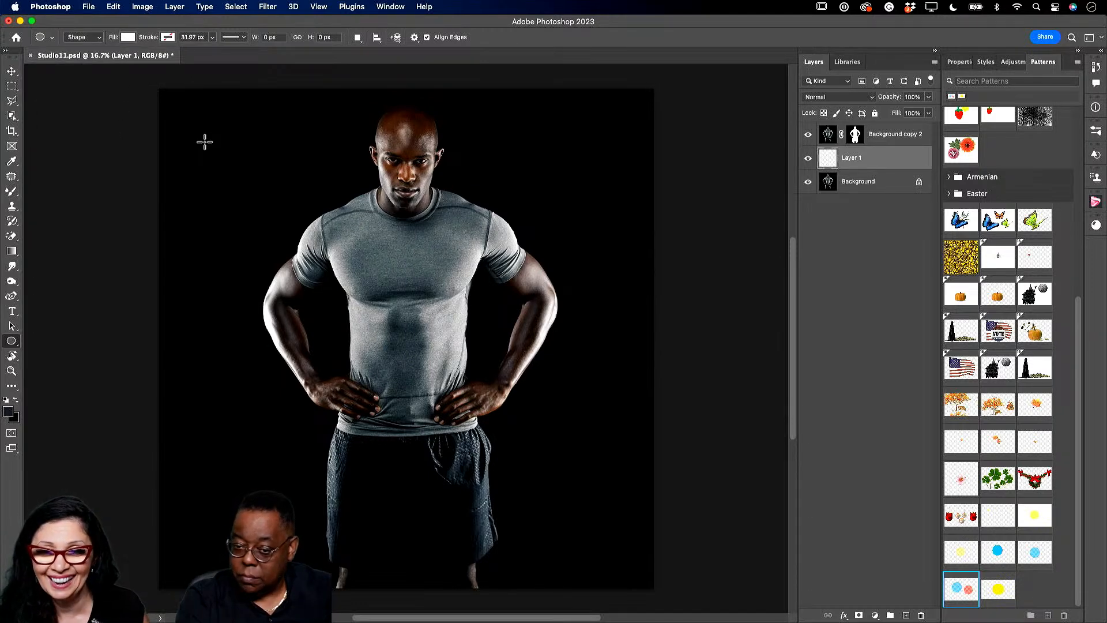
{"action": "left_click_drag", "start_coordinate": [174, 114], "coordinate": [209, 139]}
{"action": "left_click", "coordinate": [10, 73]}
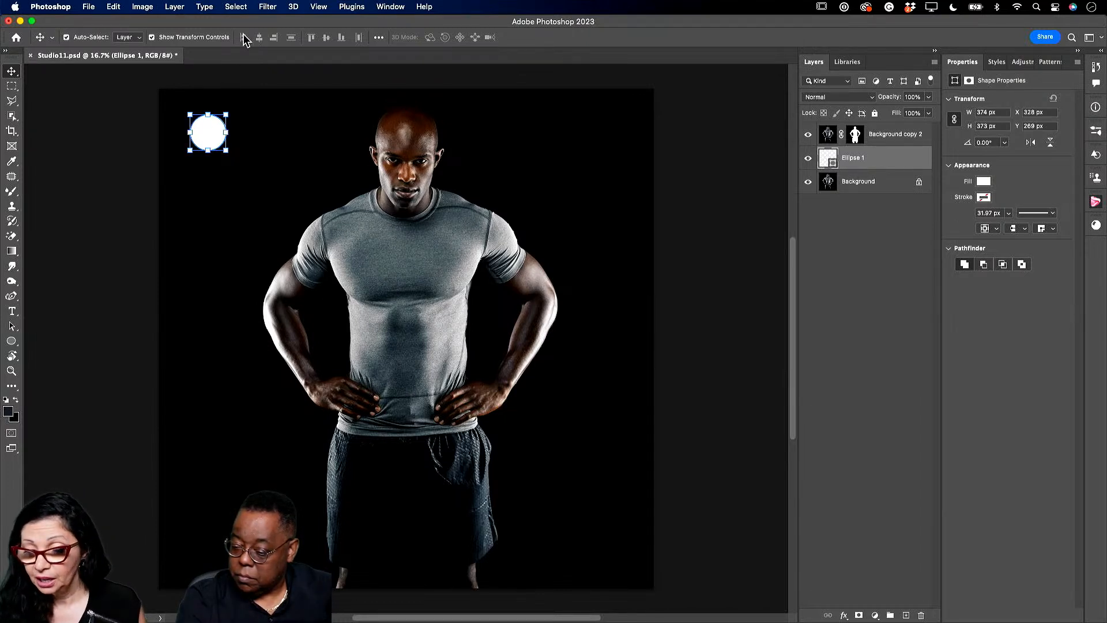
- Convert Ellipse 1 to a smart object and give it a 26.1-pixel Gaussian Blur
{"action": "left_click", "coordinate": [268, 7]}
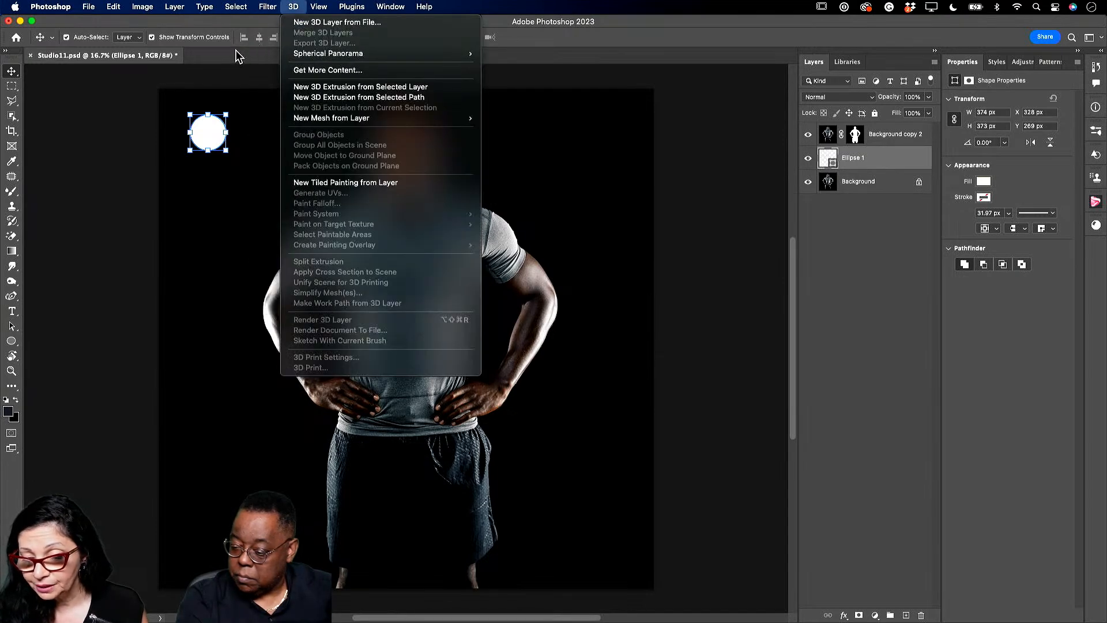
{"action": "mouse_move", "coordinate": [304, 154]}
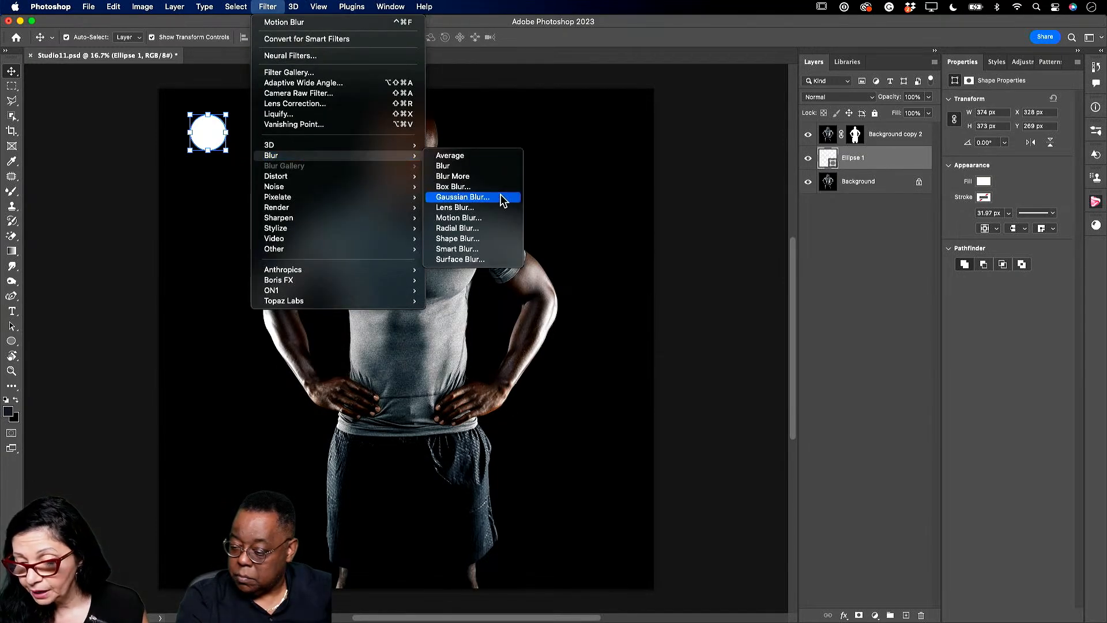
{"action": "left_click", "coordinate": [490, 198]}
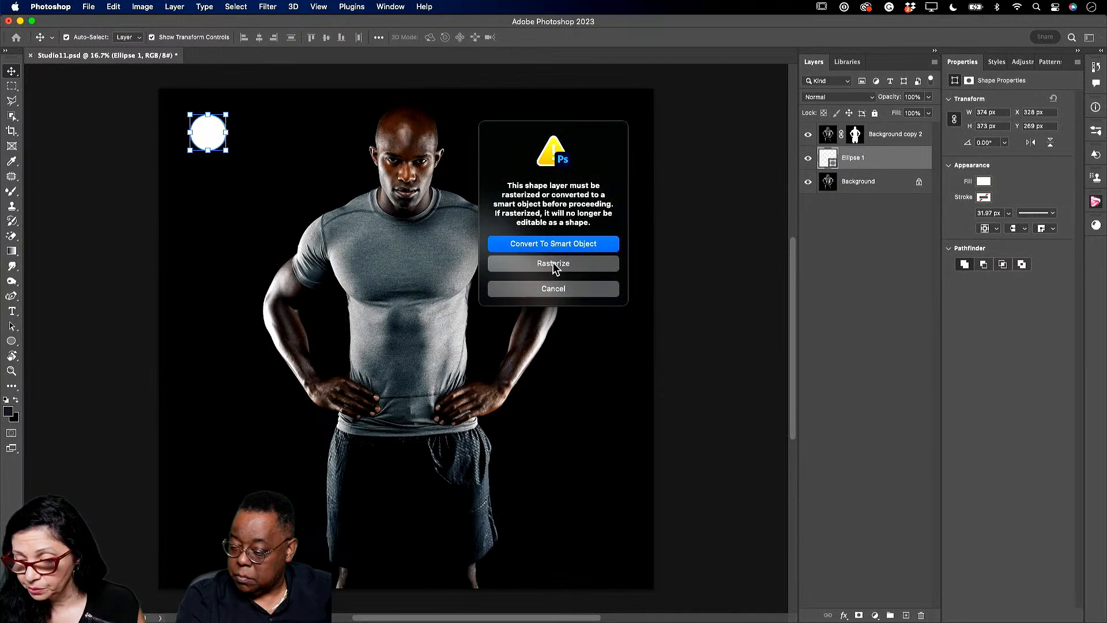
{"action": "left_click", "coordinate": [562, 250]}
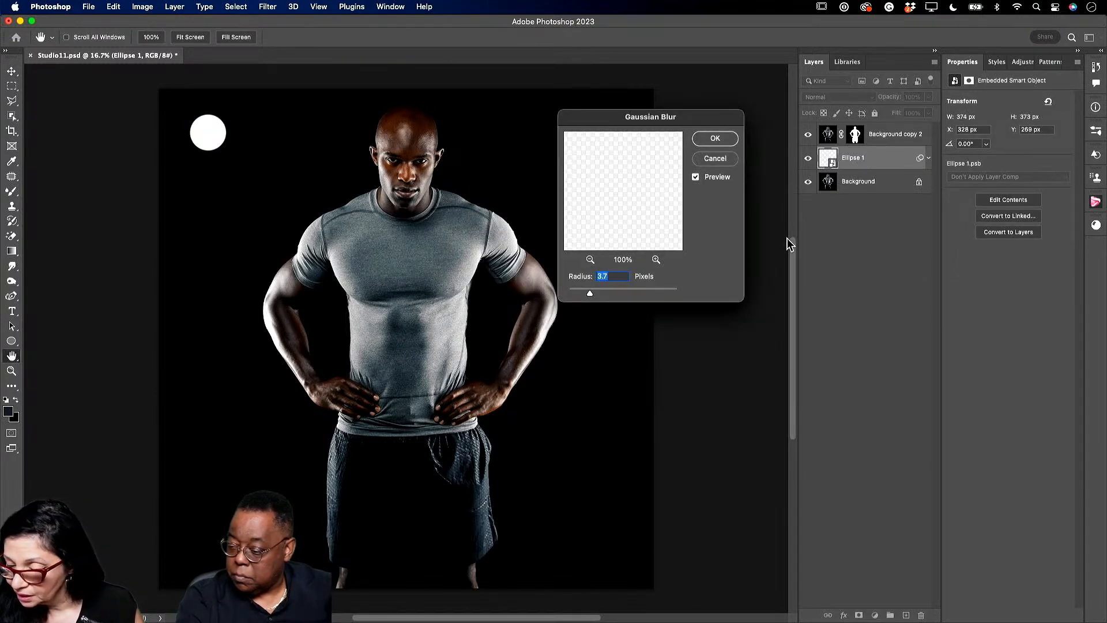
{"action": "left_click_drag", "start_coordinate": [590, 293], "coordinate": [618, 292]}
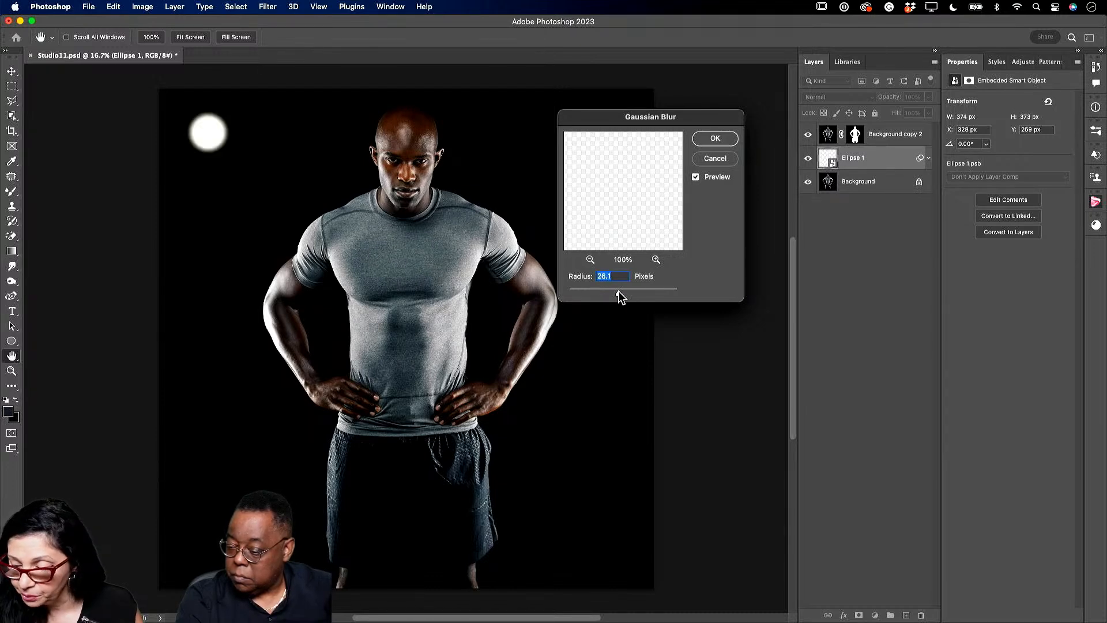
{"action": "left_click", "coordinate": [715, 138]}
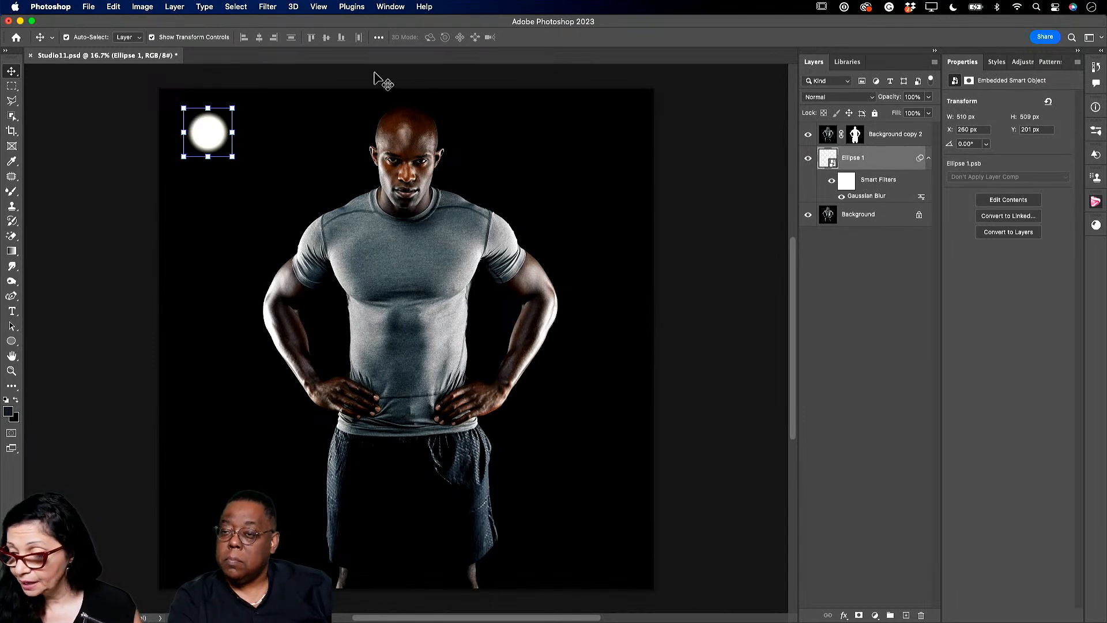
- Duplicate the blurred circle twice, placing each copy to the right to form a row of three
{"action": "left_click_drag", "start_coordinate": [895, 169], "coordinate": [906, 615]}
{"action": "left_click_drag", "start_coordinate": [203, 130], "coordinate": [248, 134]}
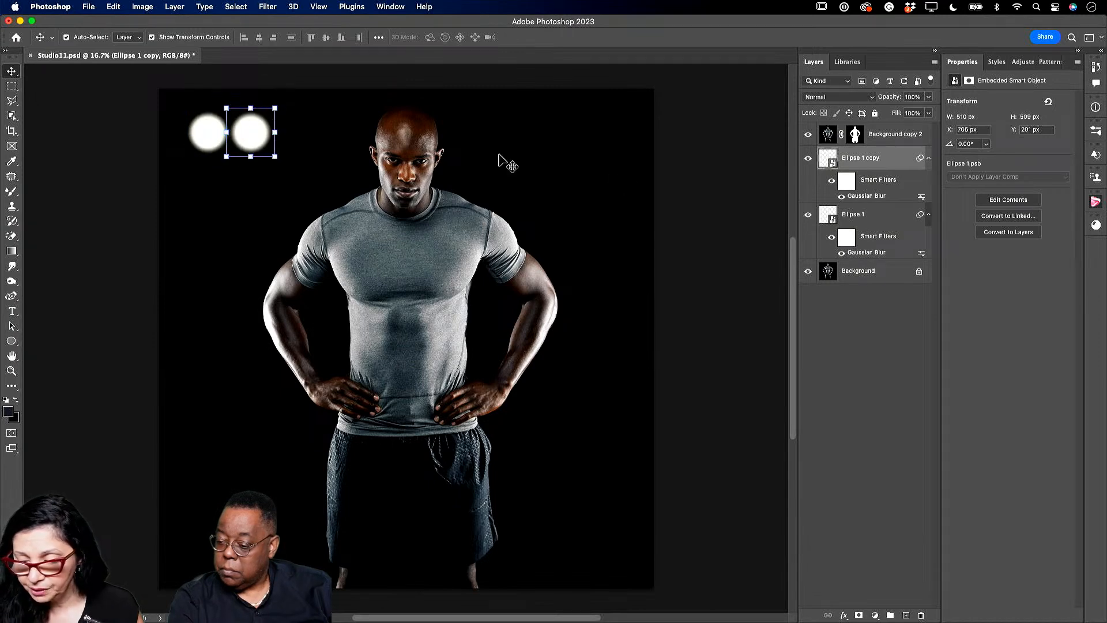
{"action": "left_click_drag", "start_coordinate": [872, 163], "coordinate": [906, 615]}
{"action": "left_click_drag", "start_coordinate": [248, 133], "coordinate": [291, 136]}
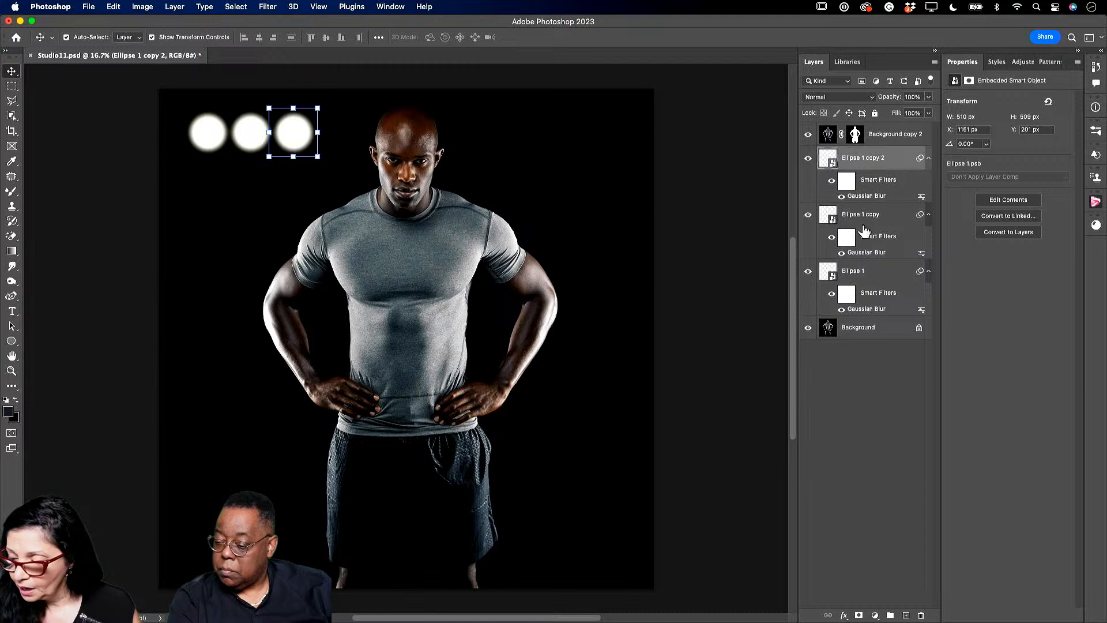
- Duplicate the three circle layers, move the copies down as a second row, and select all six layers
{"action": "left_click", "coordinate": [890, 279], "text": "shift"}
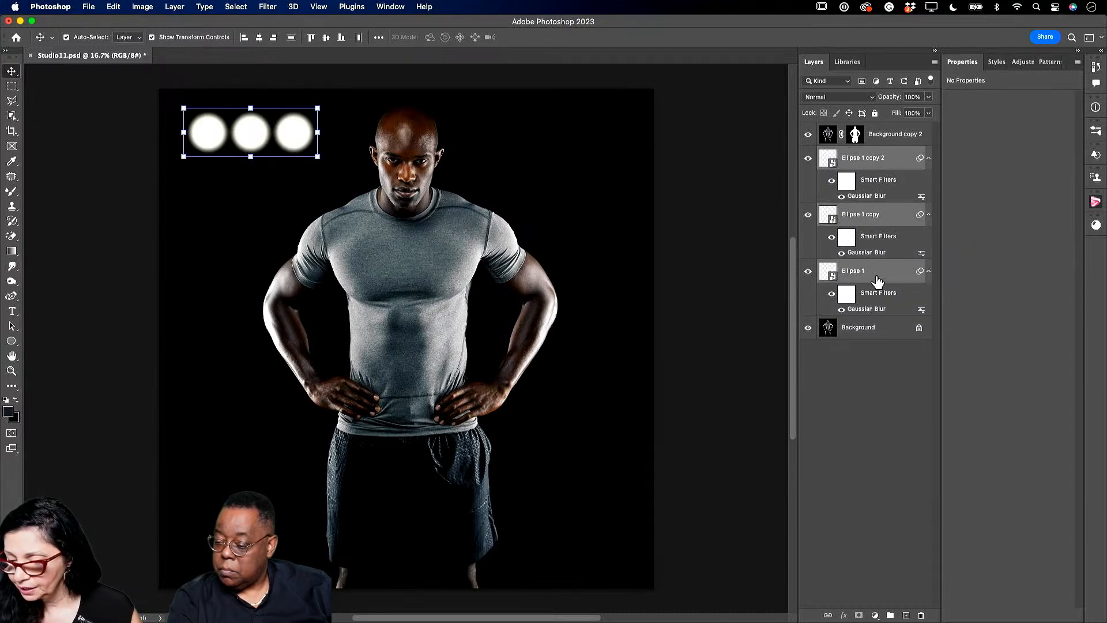
{"action": "left_click_drag", "start_coordinate": [877, 280], "coordinate": [906, 614]}
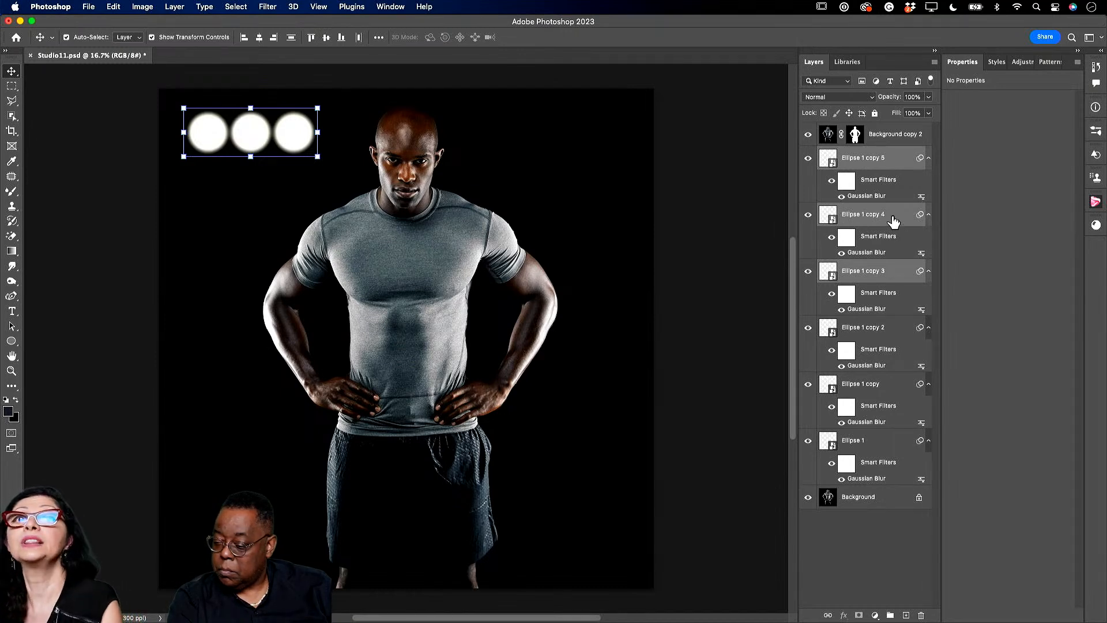
{"action": "left_click_drag", "start_coordinate": [301, 143], "coordinate": [301, 183]}
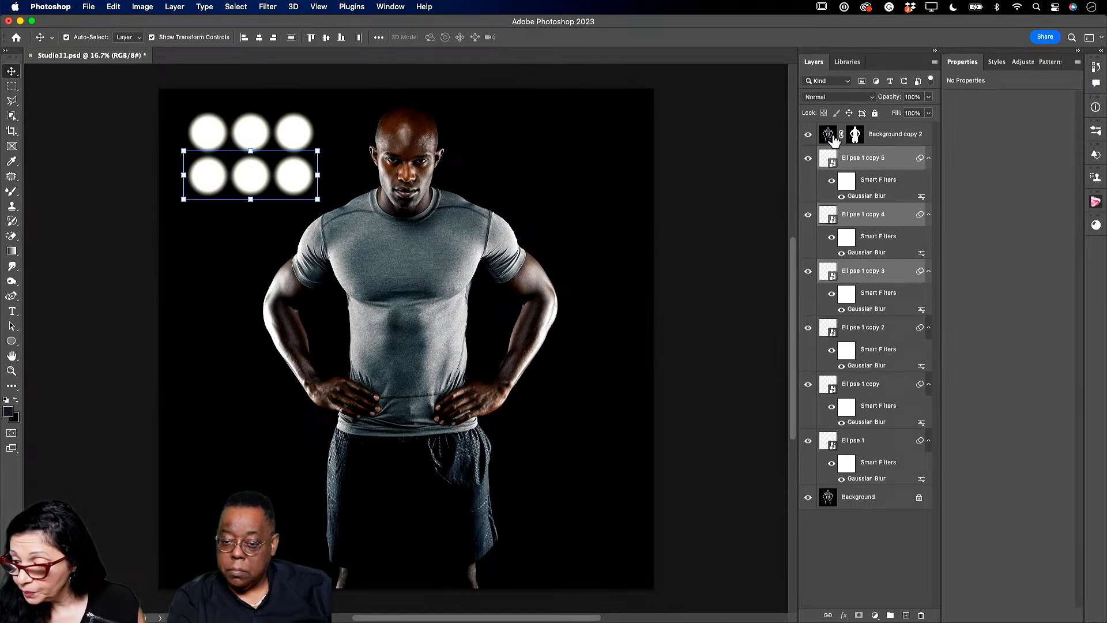
{"action": "left_click", "coordinate": [877, 163]}
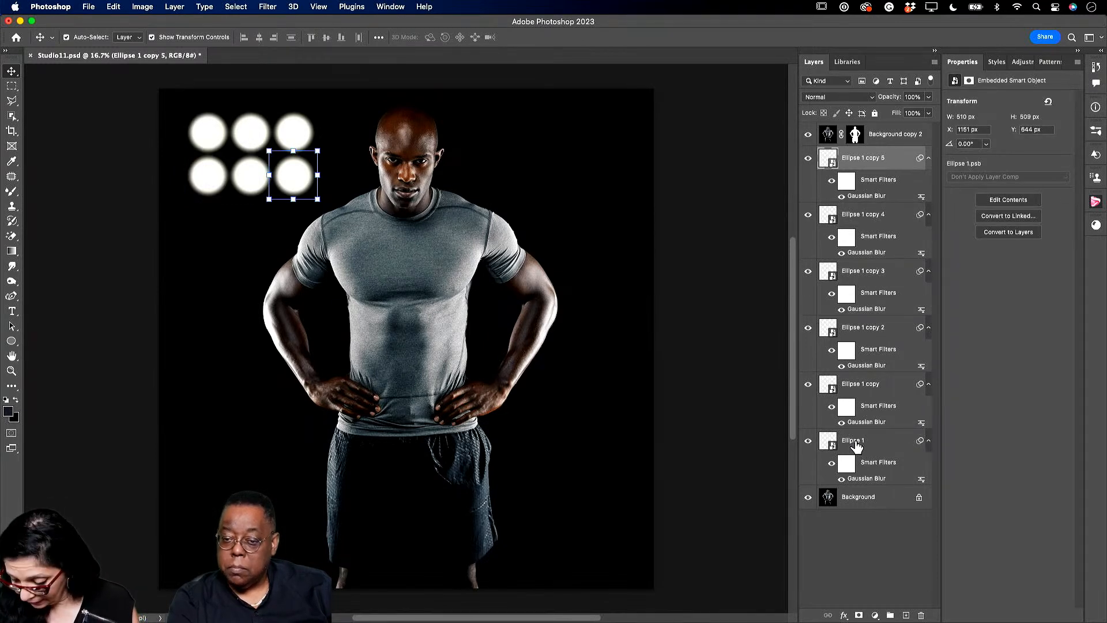
{"action": "left_click", "coordinate": [857, 445], "text": "shift"}
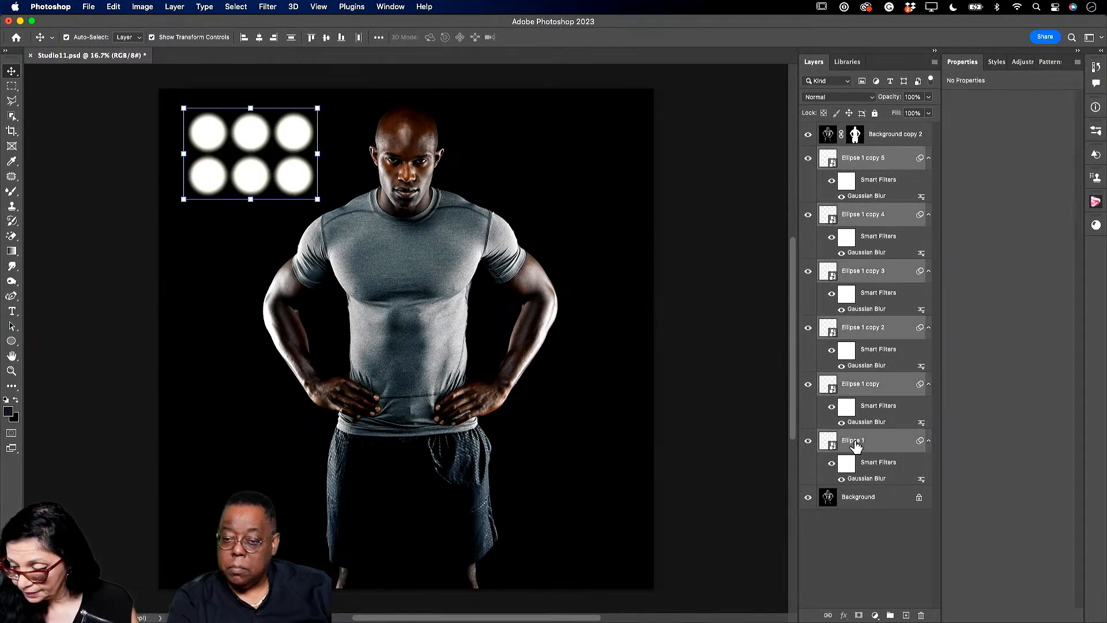
{"action": "left_click", "coordinate": [936, 63]}
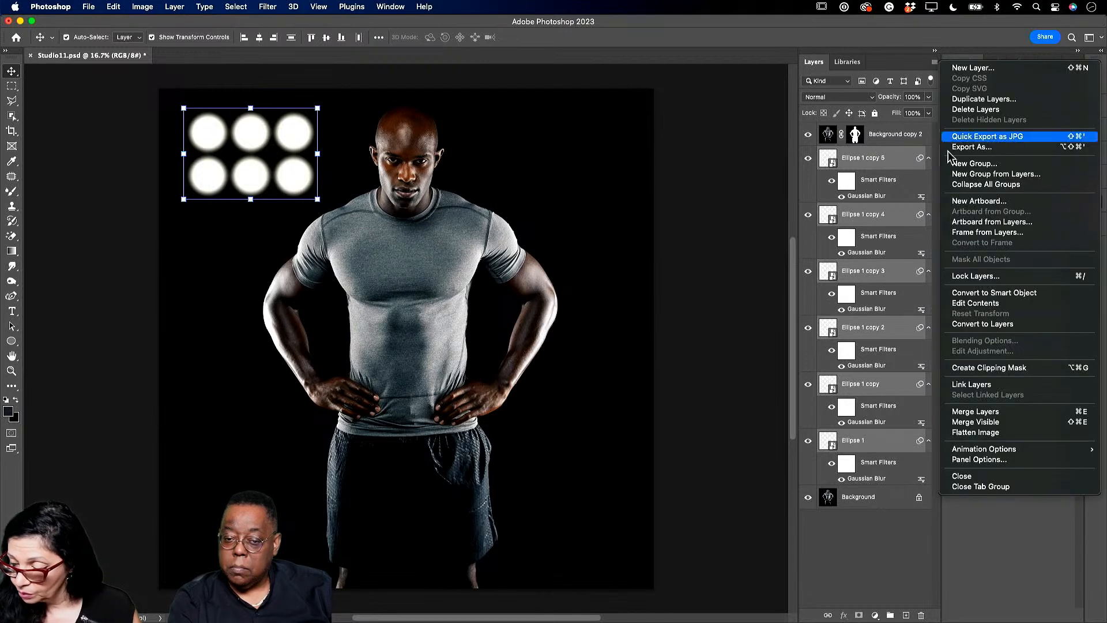
- Merge the six circles into one layer and place a duplicate of the grid at the top-right
{"action": "left_click", "coordinate": [980, 411]}
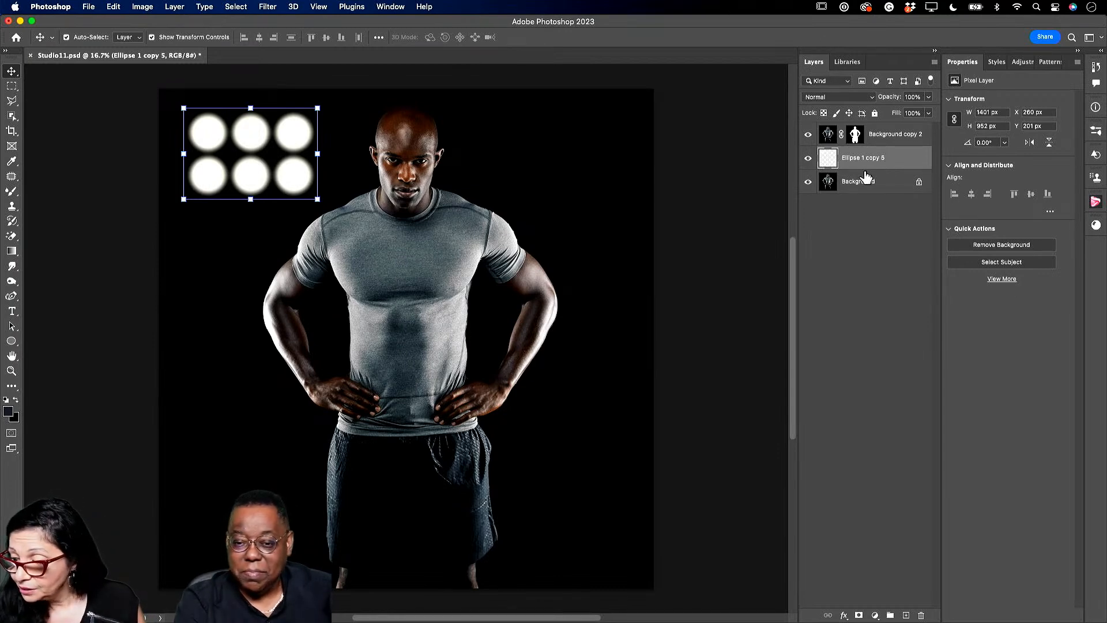
{"action": "left_click_drag", "start_coordinate": [868, 161], "coordinate": [906, 615]}
{"action": "left_click_drag", "start_coordinate": [360, 180], "coordinate": [602, 187]}
- Try the copied grid at 80% opacity, restore it to 100%, and add an empty layer
{"action": "left_click", "coordinate": [928, 97]}
{"action": "left_click_drag", "start_coordinate": [921, 111], "coordinate": [950, 115]}
{"action": "left_click", "coordinate": [887, 162]}
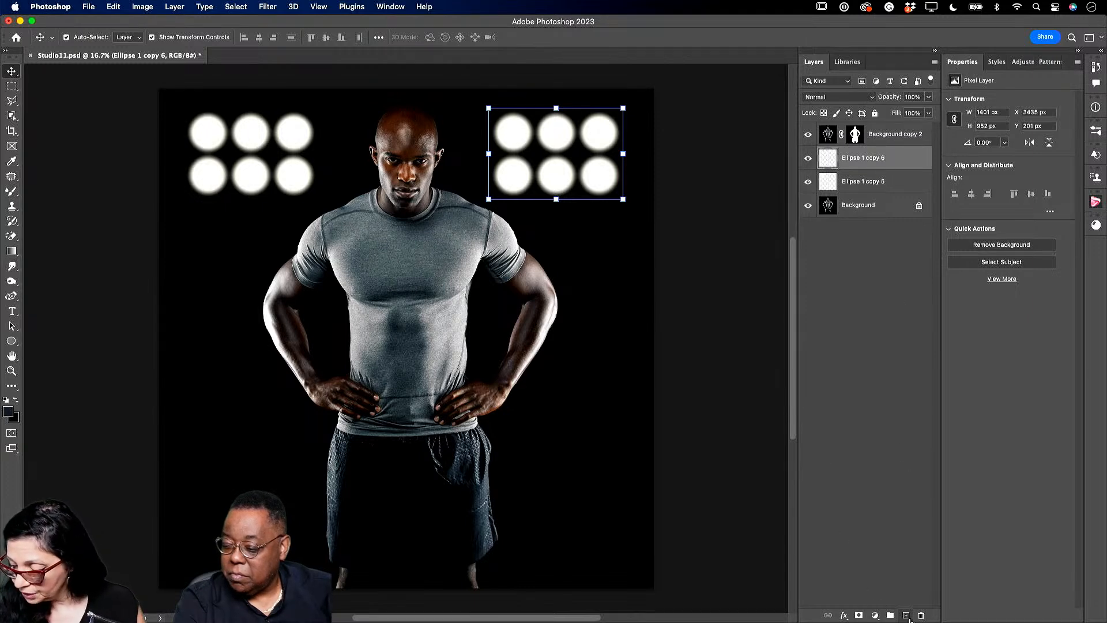
{"action": "left_click", "coordinate": [906, 616]}
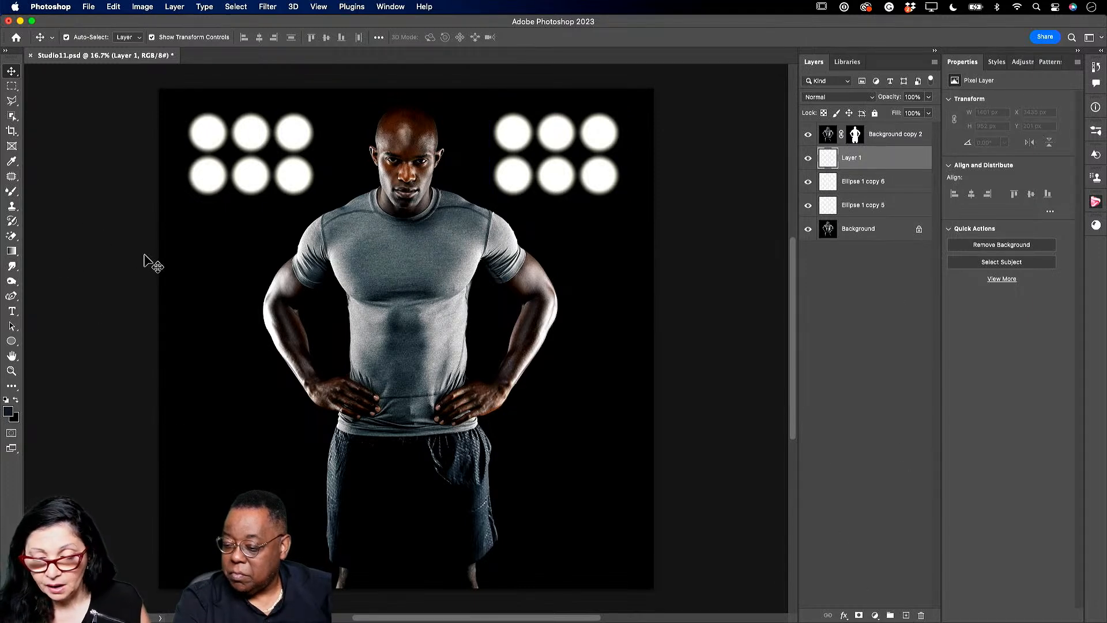
- Draw a tall white rectangle to the left of the man
{"action": "left_click", "coordinate": [12, 341]}
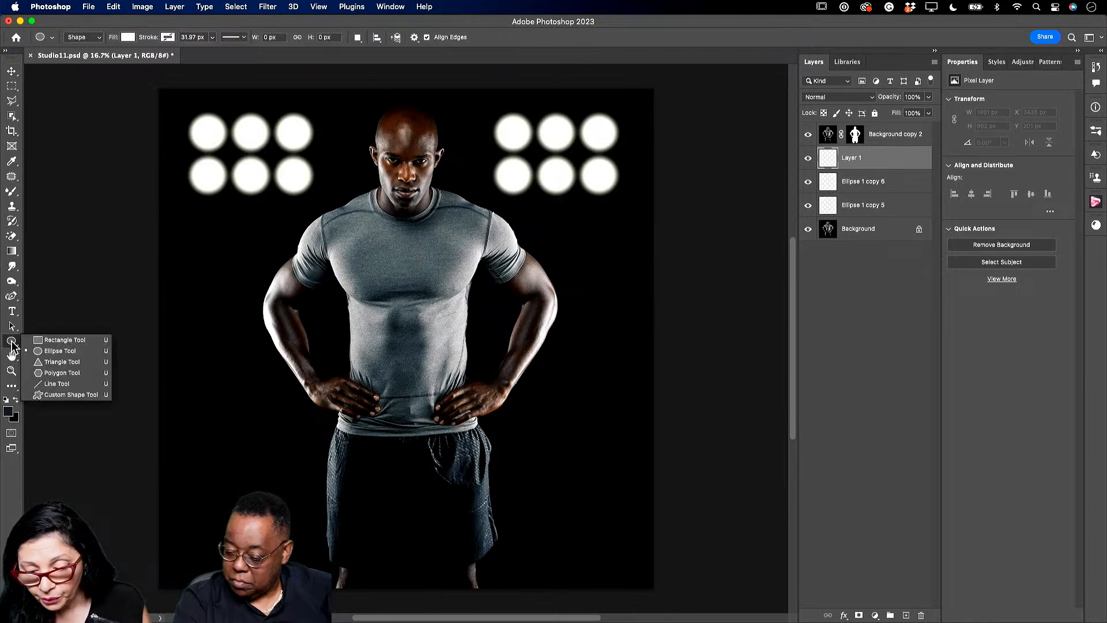
{"action": "left_click", "coordinate": [47, 341]}
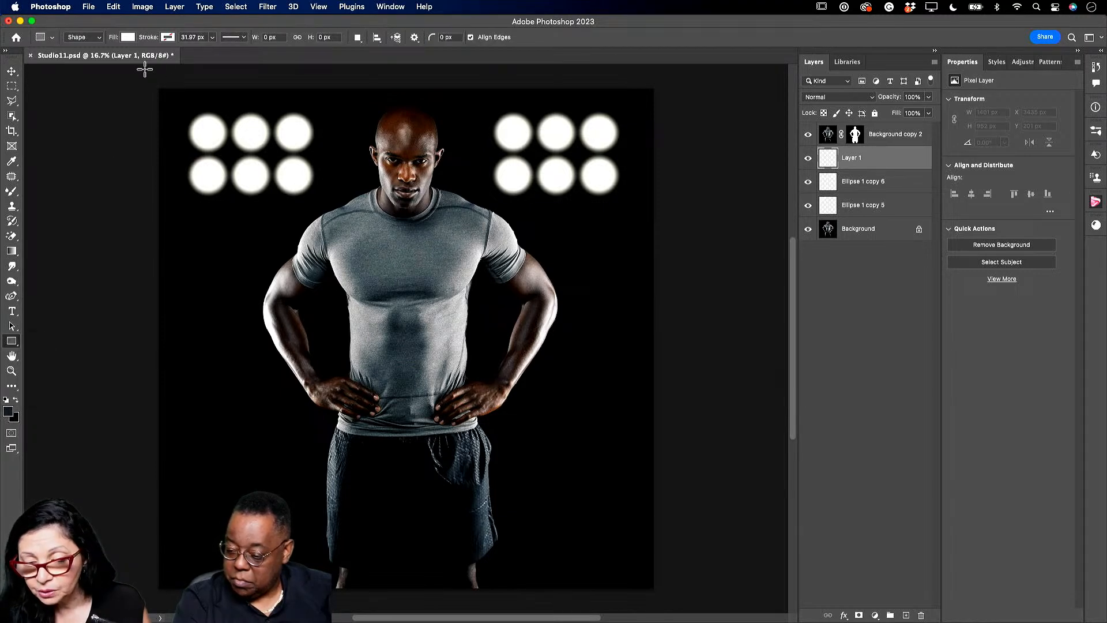
{"action": "left_click_drag", "start_coordinate": [194, 206], "coordinate": [326, 536]}
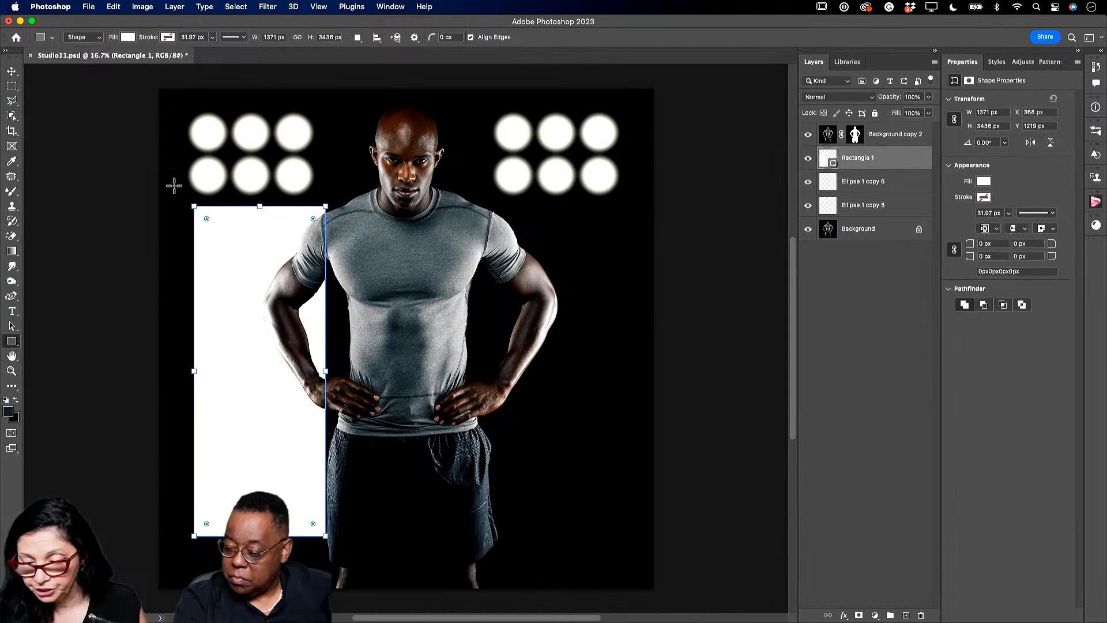
- Distort the rectangle's corners into a beam narrow at the top and spreading downward
{"action": "left_click", "coordinate": [112, 7]}
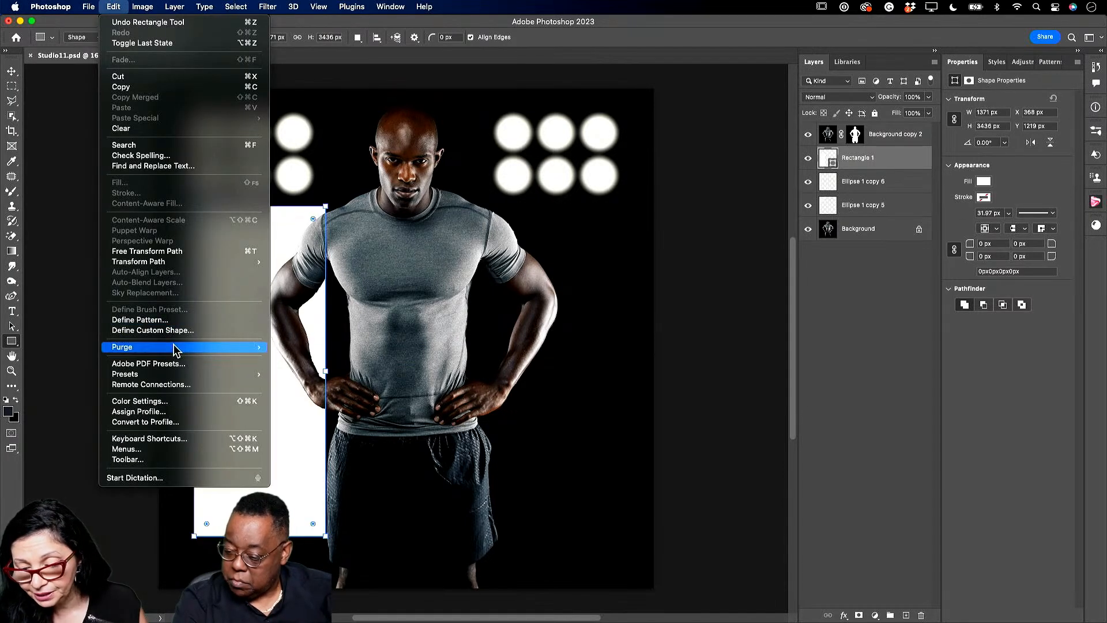
{"action": "mouse_move", "coordinate": [120, 265]}
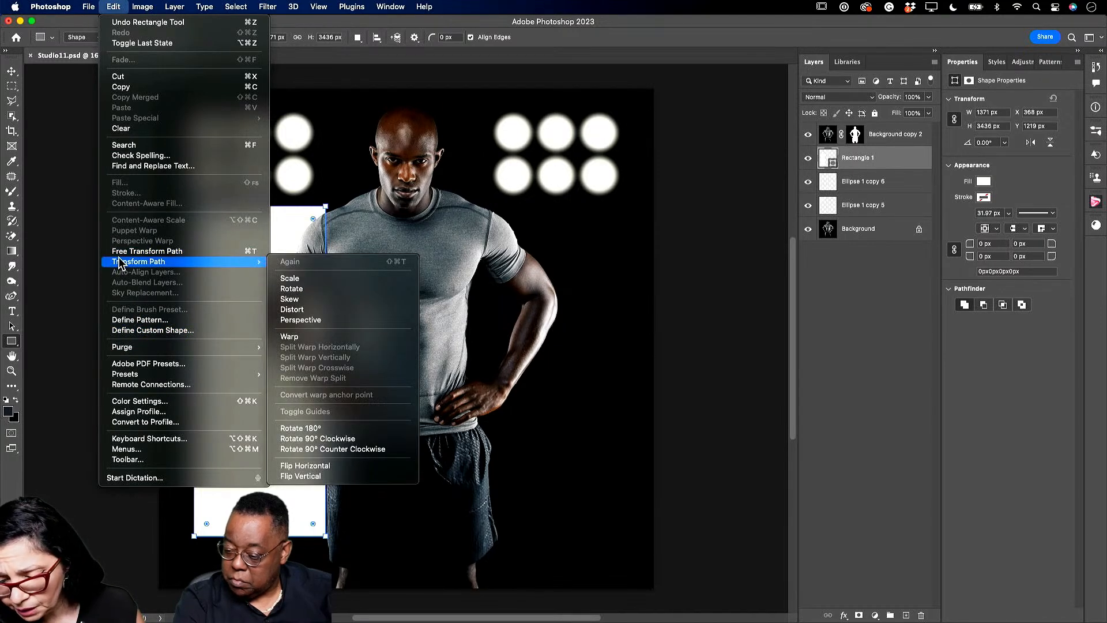
{"action": "left_click", "coordinate": [306, 310]}
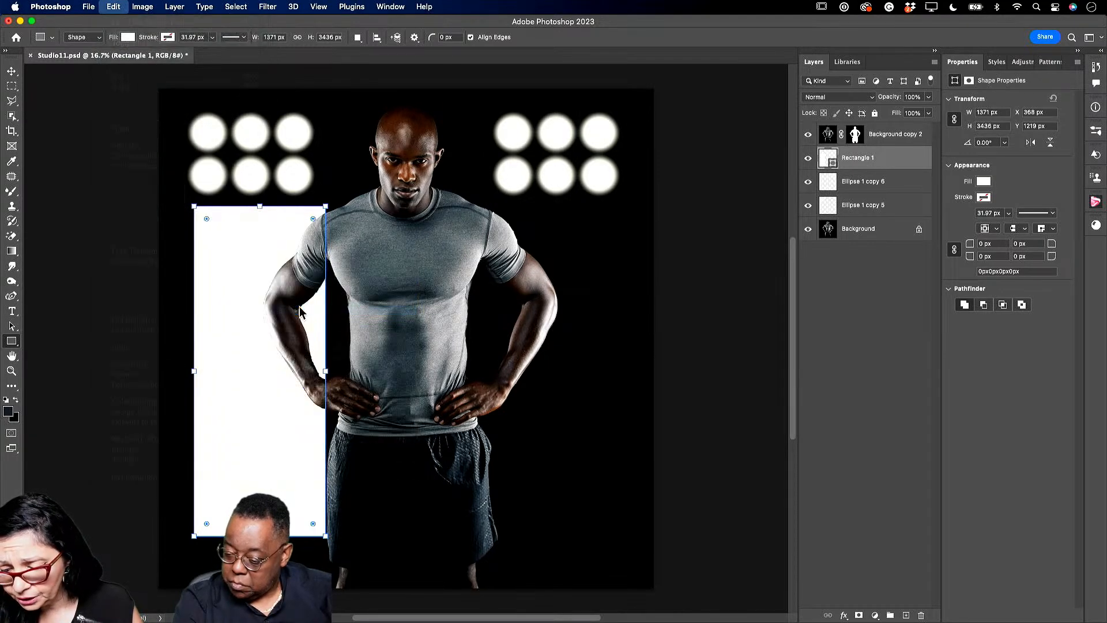
{"action": "left_click_drag", "start_coordinate": [194, 208], "coordinate": [208, 140]}
{"action": "left_click_drag", "start_coordinate": [326, 208], "coordinate": [250, 134]}
{"action": "left_click_drag", "start_coordinate": [196, 537], "coordinate": [97, 383]}
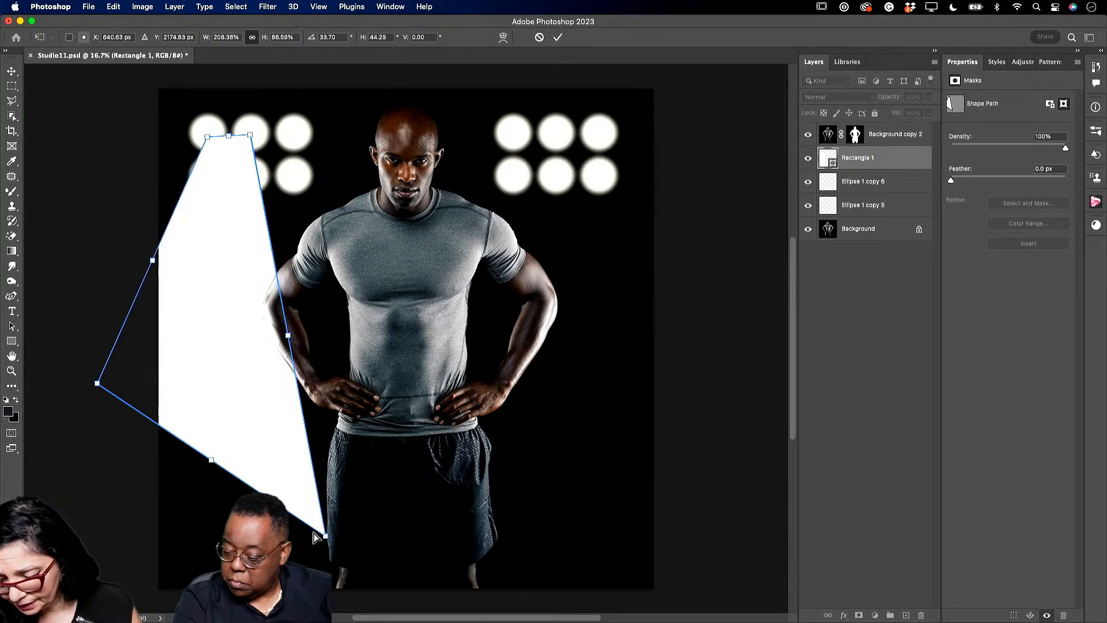
{"action": "left_click_drag", "start_coordinate": [325, 536], "coordinate": [273, 494]}
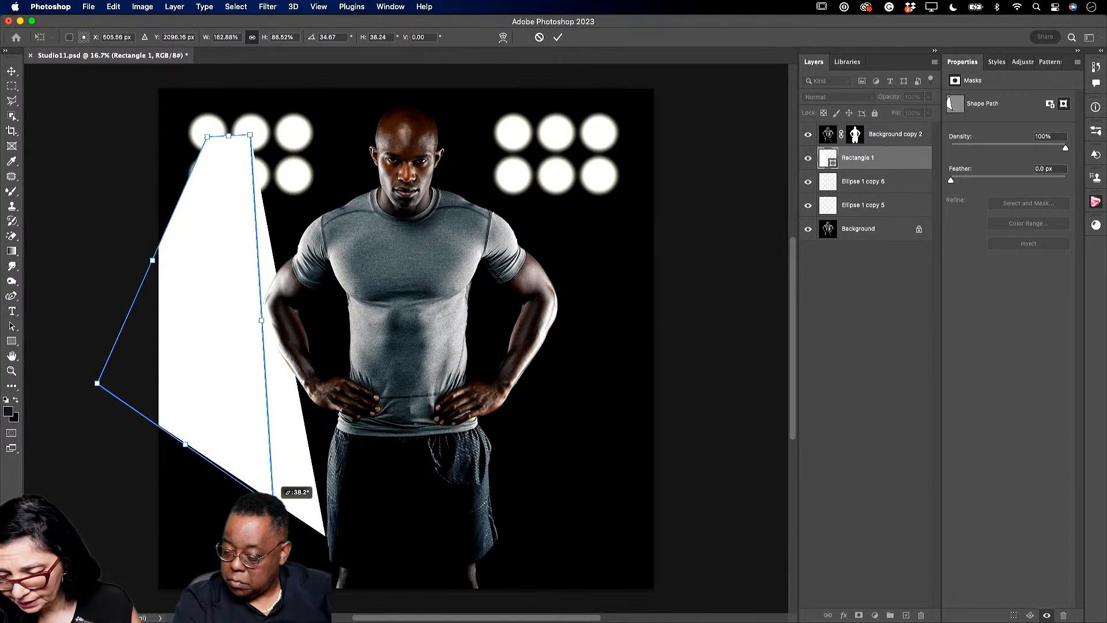
{"action": "left_click", "coordinate": [558, 37]}
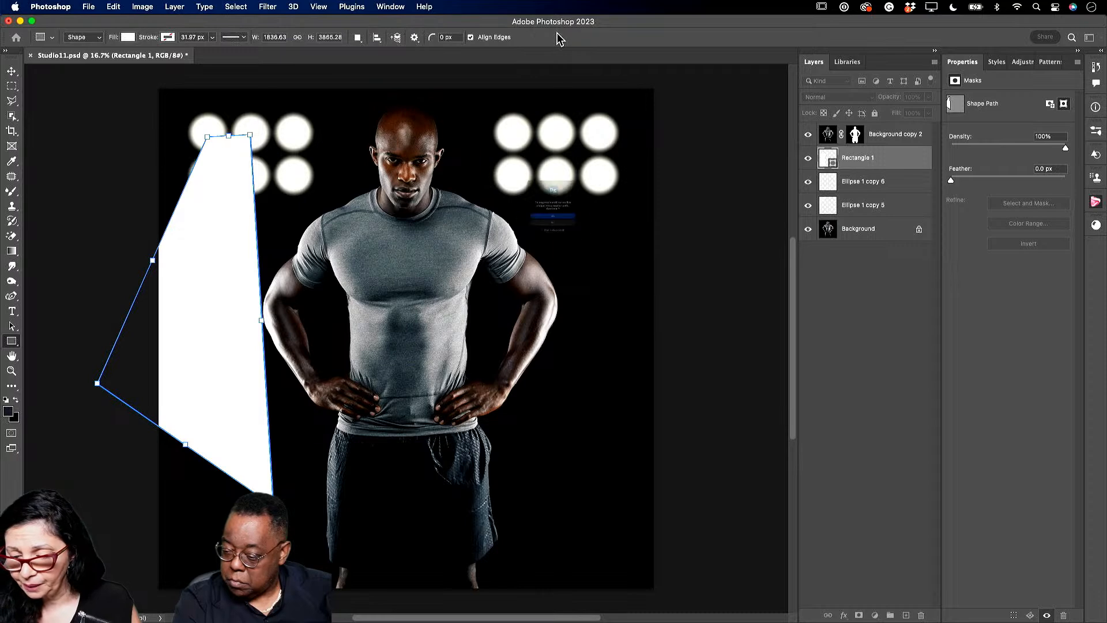
- Convert the live shape to a regular path and lower the beam's opacity to 84%
{"action": "left_click", "coordinate": [581, 233]}
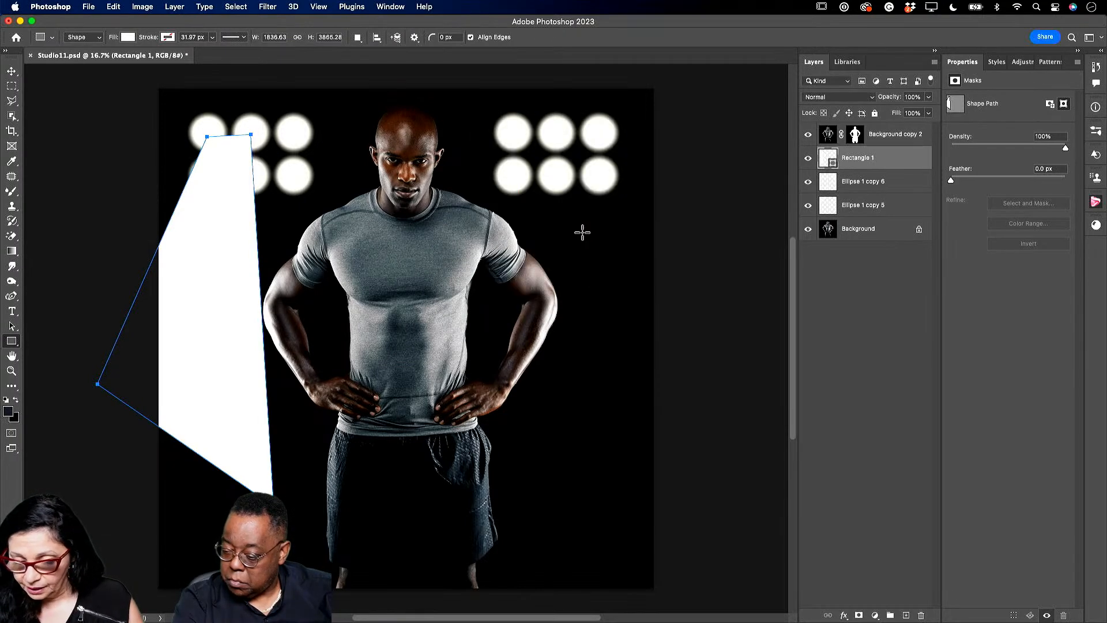
{"action": "left_click", "coordinate": [929, 97]}
{"action": "left_click_drag", "start_coordinate": [930, 111], "coordinate": [910, 117]}
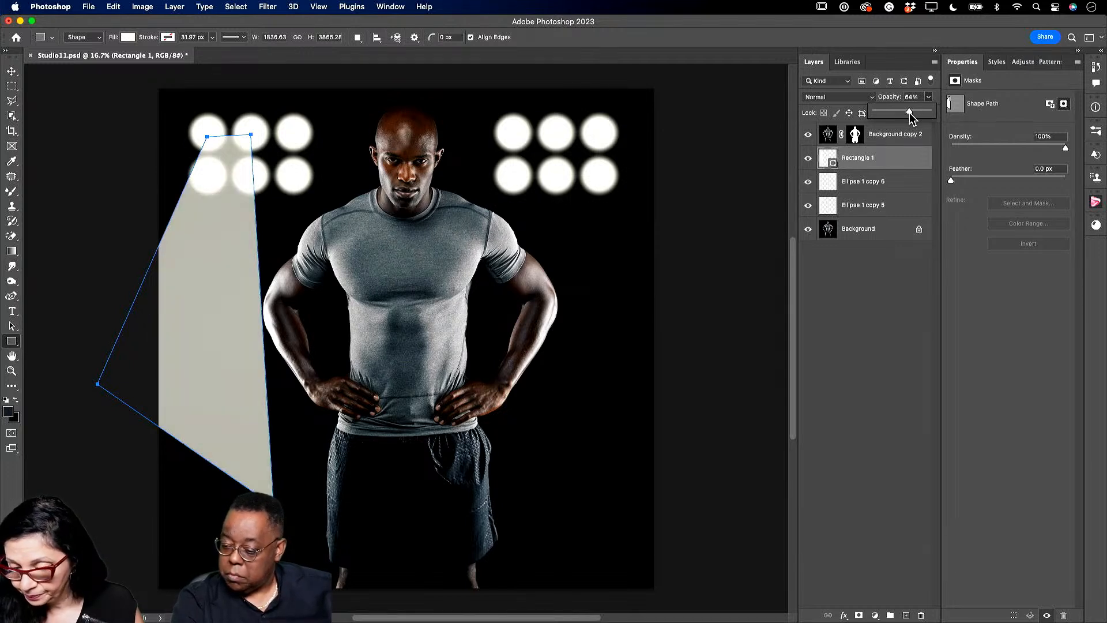
- Add a layer mask and fade the beam's lower half with the Basics transparent gradient
{"action": "left_click", "coordinate": [859, 616]}
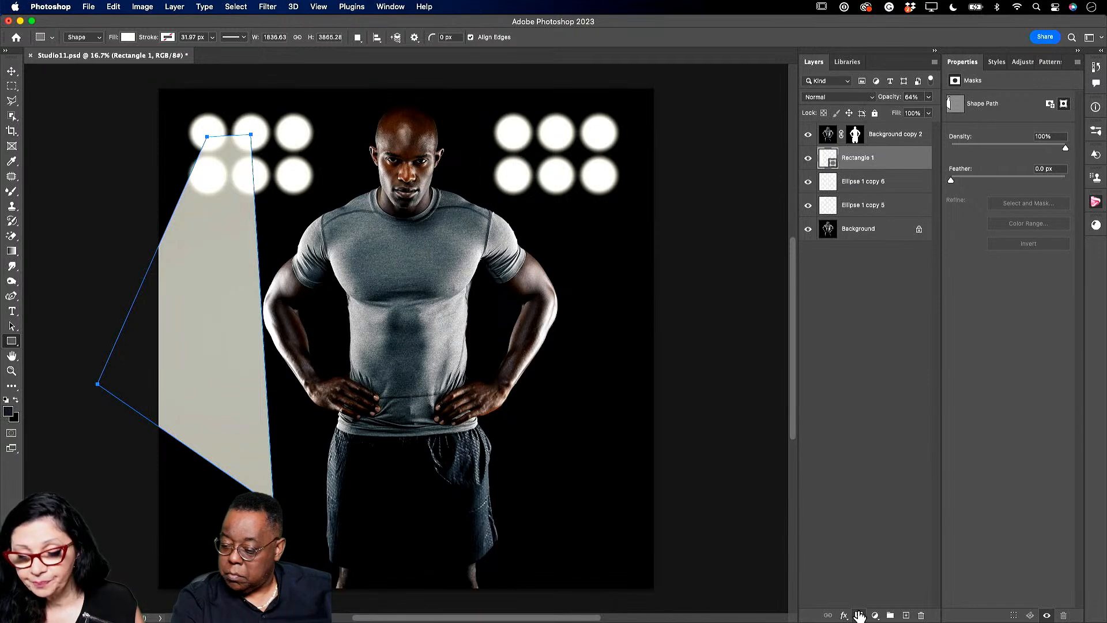
{"action": "left_click", "coordinate": [7, 253]}
{"action": "left_click", "coordinate": [46, 250]}
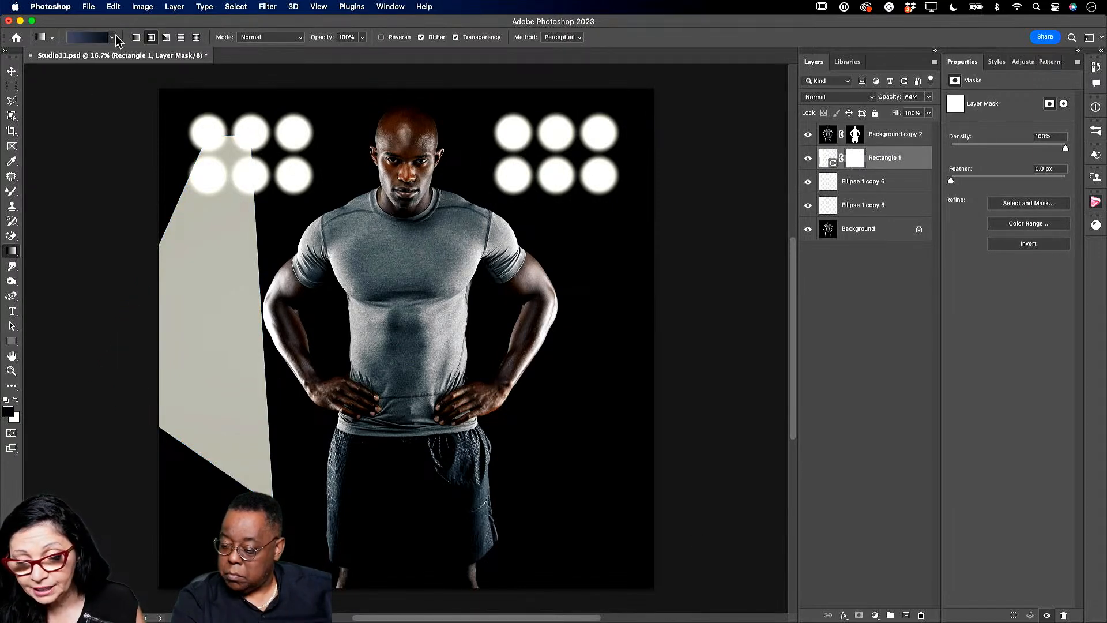
{"action": "left_click", "coordinate": [111, 38]}
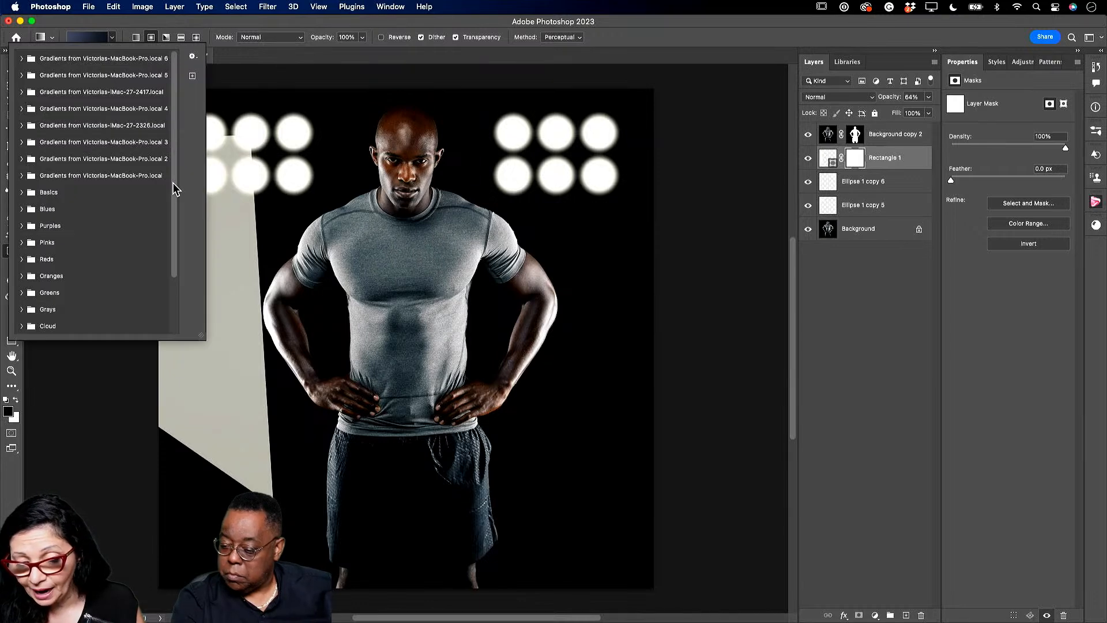
{"action": "left_click", "coordinate": [22, 192]}
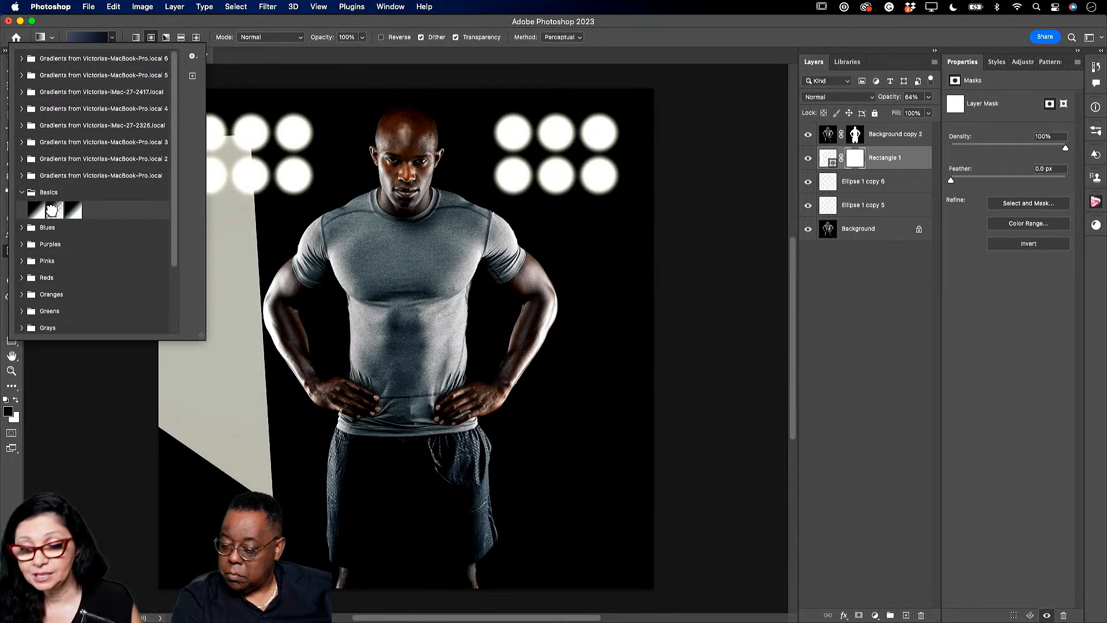
{"action": "left_click", "coordinate": [54, 210]}
{"action": "left_click", "coordinate": [208, 494]}
{"action": "left_click_drag", "start_coordinate": [207, 494], "coordinate": [232, 265]}
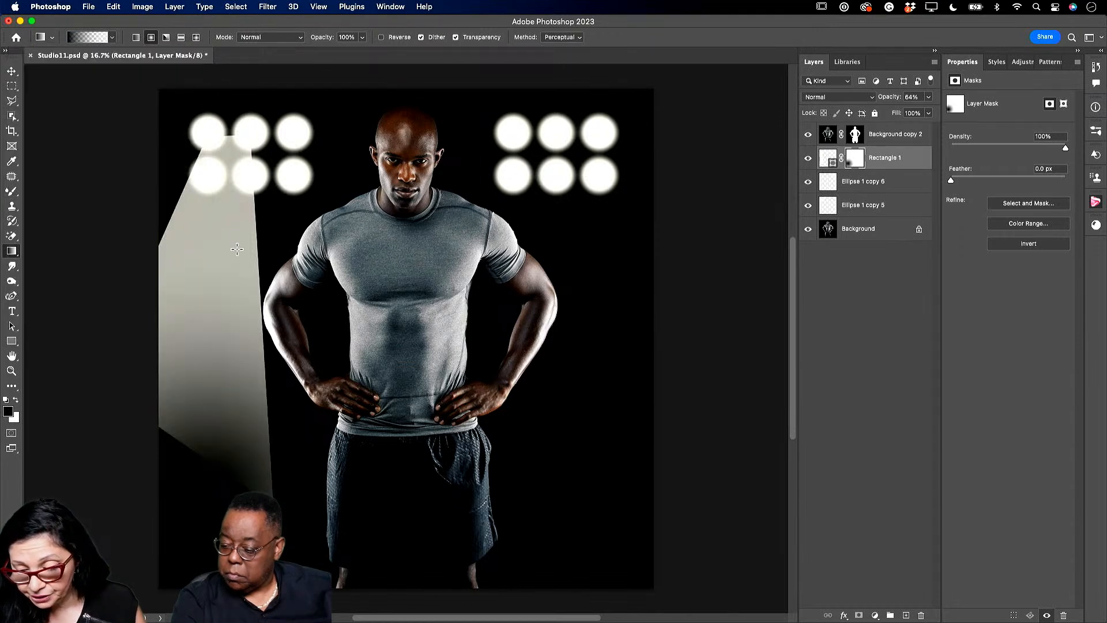
{"action": "left_click_drag", "start_coordinate": [179, 528], "coordinate": [246, 273]}
{"action": "left_click_drag", "start_coordinate": [156, 445], "coordinate": [213, 345]}
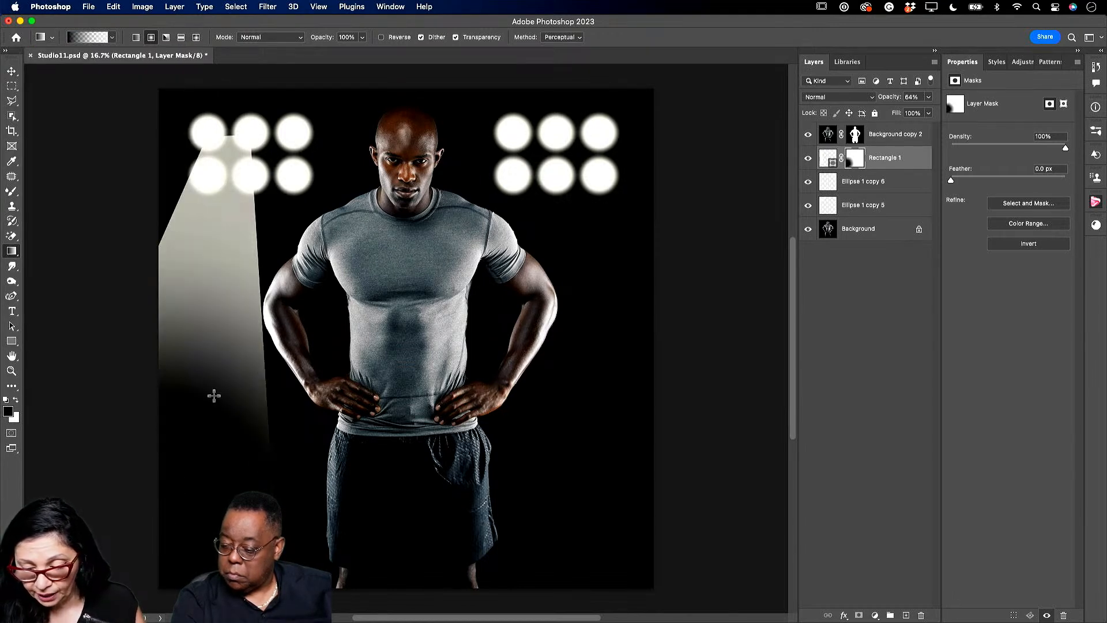
{"action": "left_click_drag", "start_coordinate": [260, 493], "coordinate": [270, 349]}
{"action": "left_click_drag", "start_coordinate": [275, 437], "coordinate": [294, 218]}
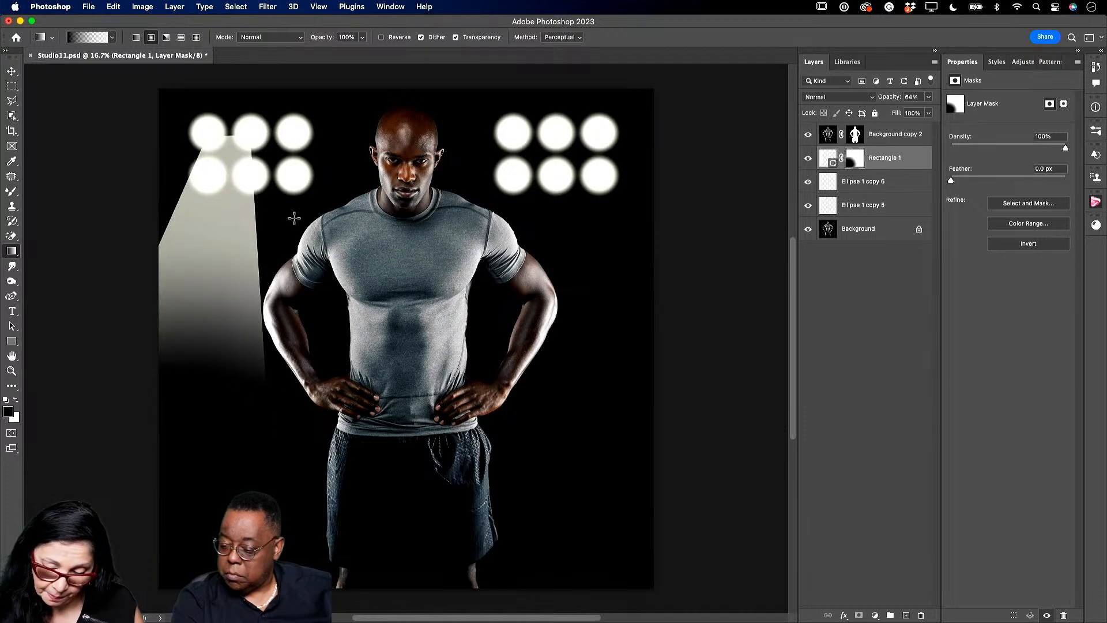
- Try a large Gaussian Blur on the mask, cancel it, and target the beam layer instead
{"action": "left_click", "coordinate": [264, 7]}
{"action": "mouse_move", "coordinate": [381, 159]}
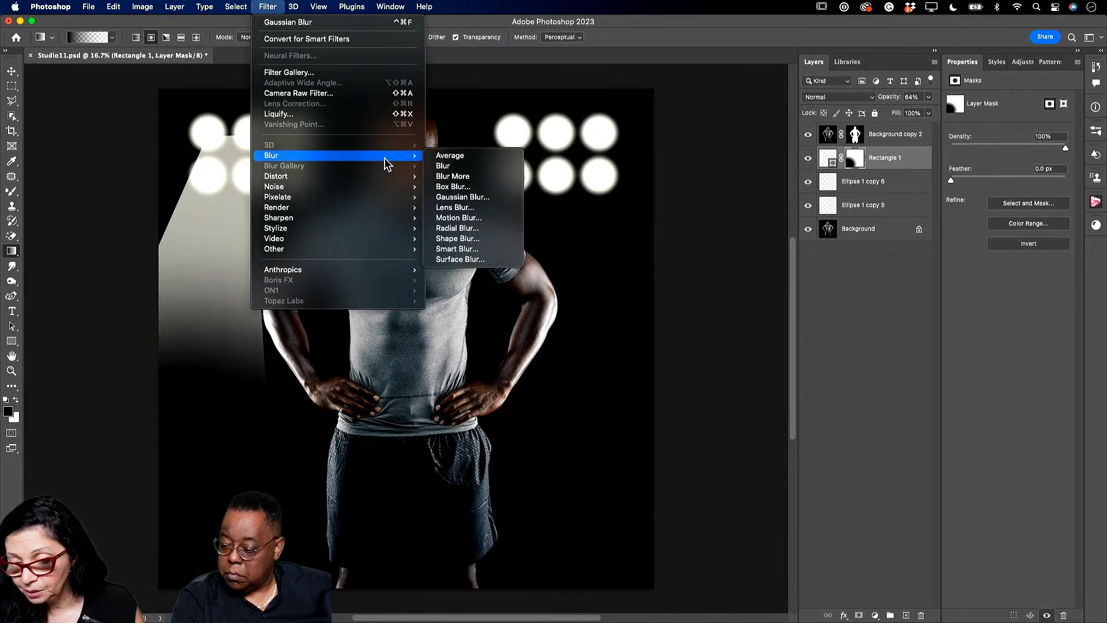
{"action": "left_click", "coordinate": [501, 199]}
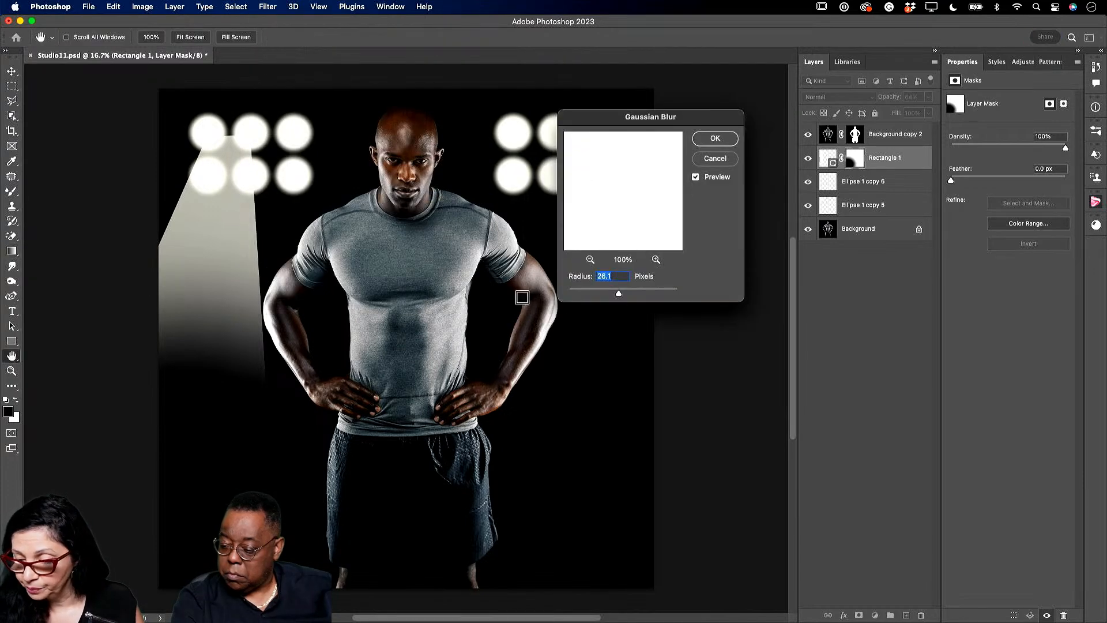
{"action": "left_click_drag", "start_coordinate": [619, 294], "coordinate": [662, 295]}
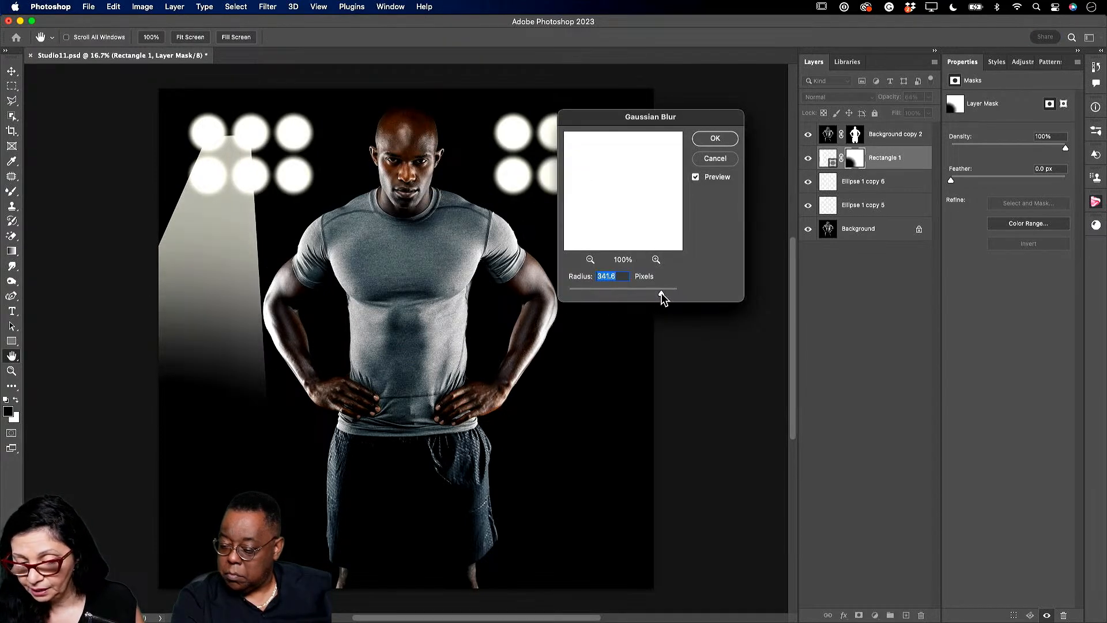
{"action": "left_click", "coordinate": [715, 158]}
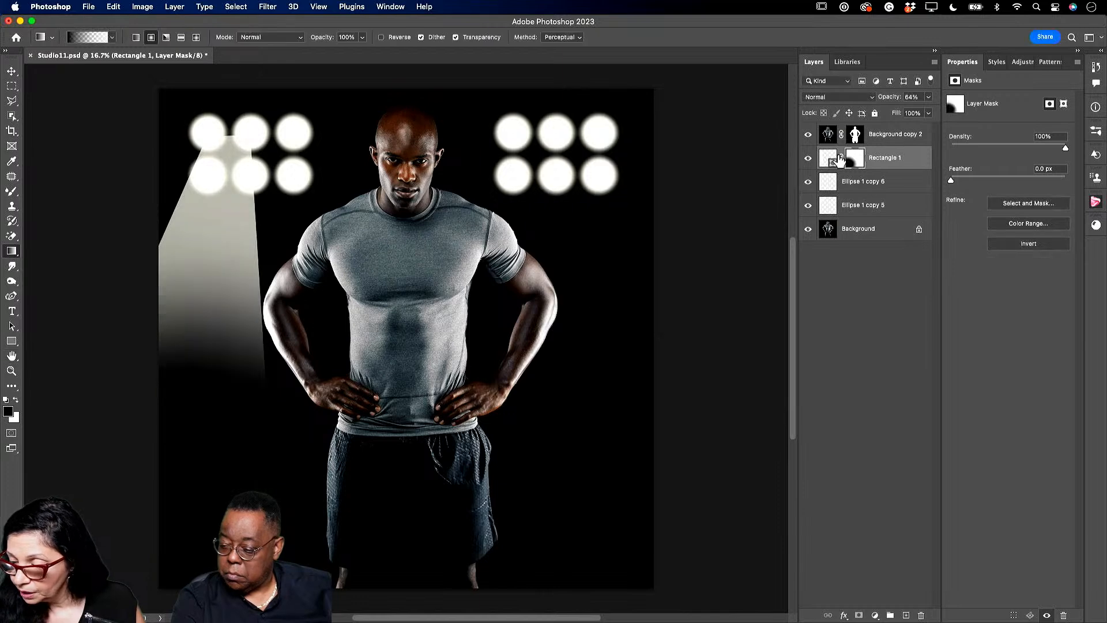
{"action": "left_click", "coordinate": [833, 158]}
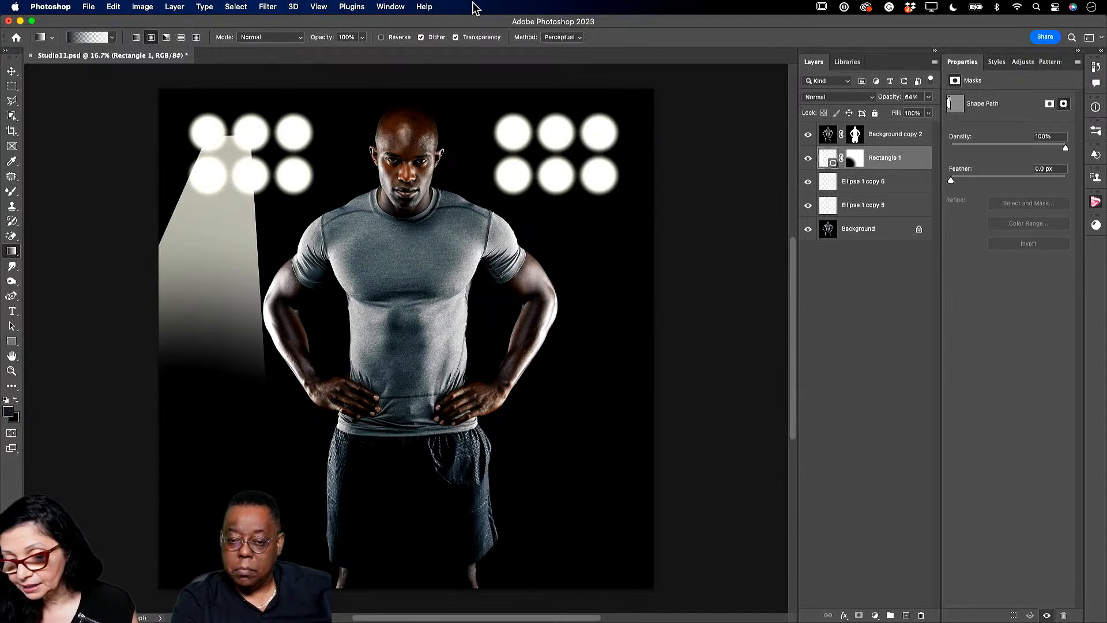
- Convert the beam to a smart object, blur it with 194.2-pixel Gaussian Blur, and set opacity 85%
{"action": "left_click", "coordinate": [268, 6]}
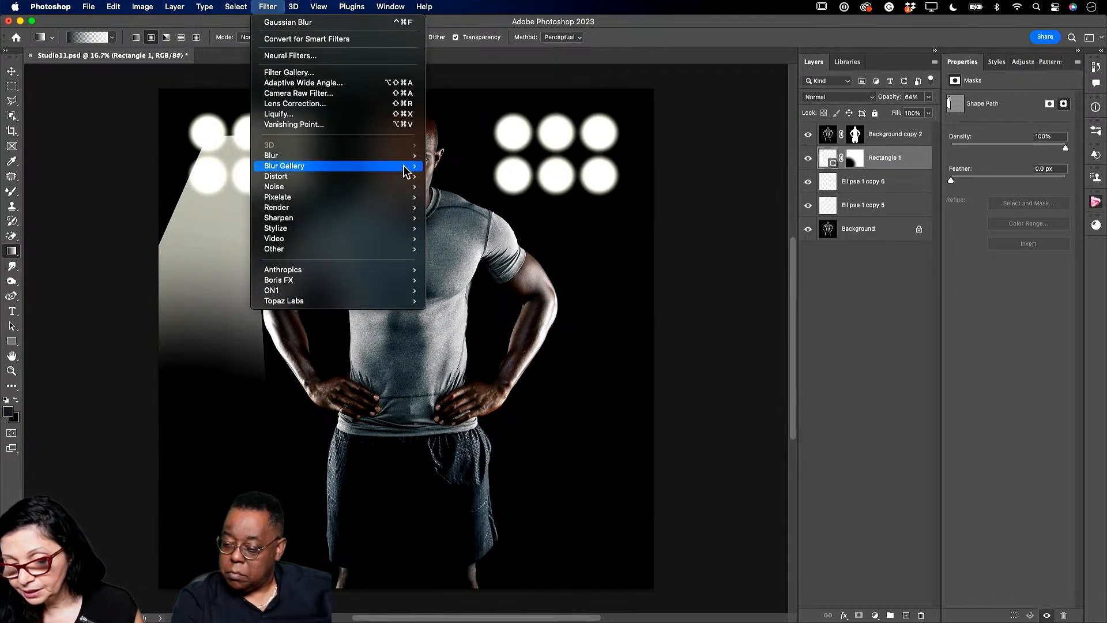
{"action": "mouse_move", "coordinate": [398, 155]}
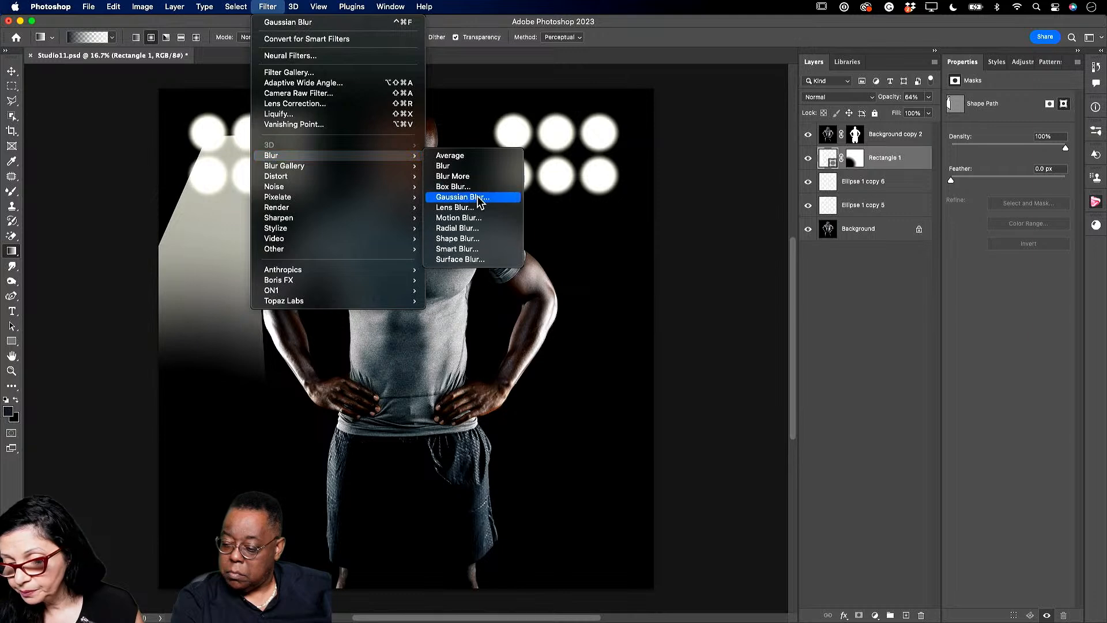
{"action": "left_click", "coordinate": [461, 196]}
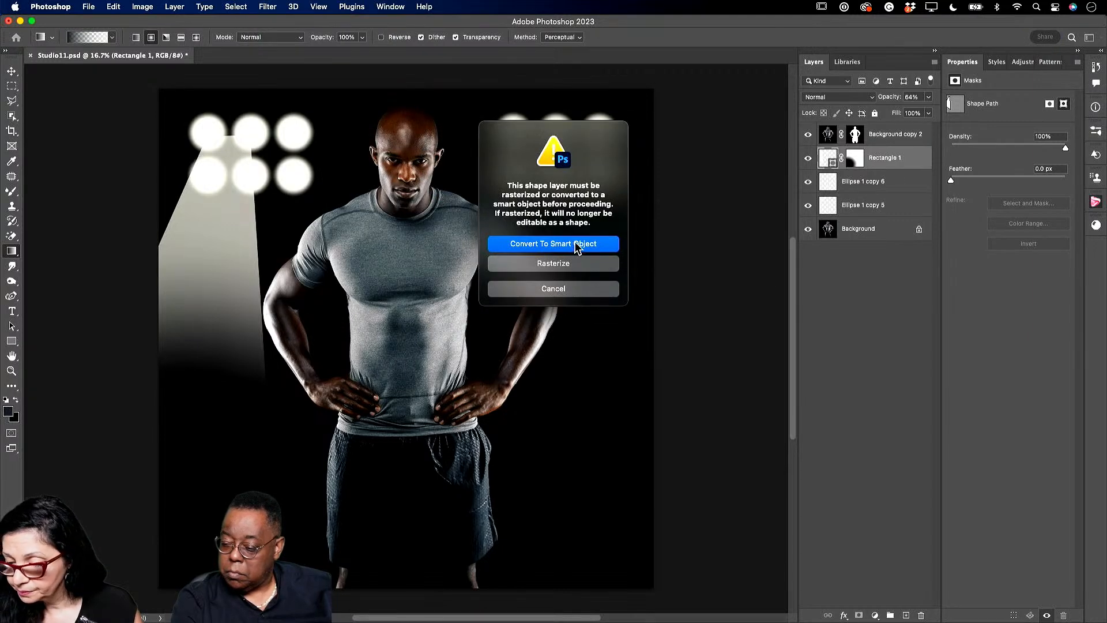
{"action": "left_click", "coordinate": [577, 244]}
{"action": "left_click_drag", "start_coordinate": [622, 292], "coordinate": [647, 299]}
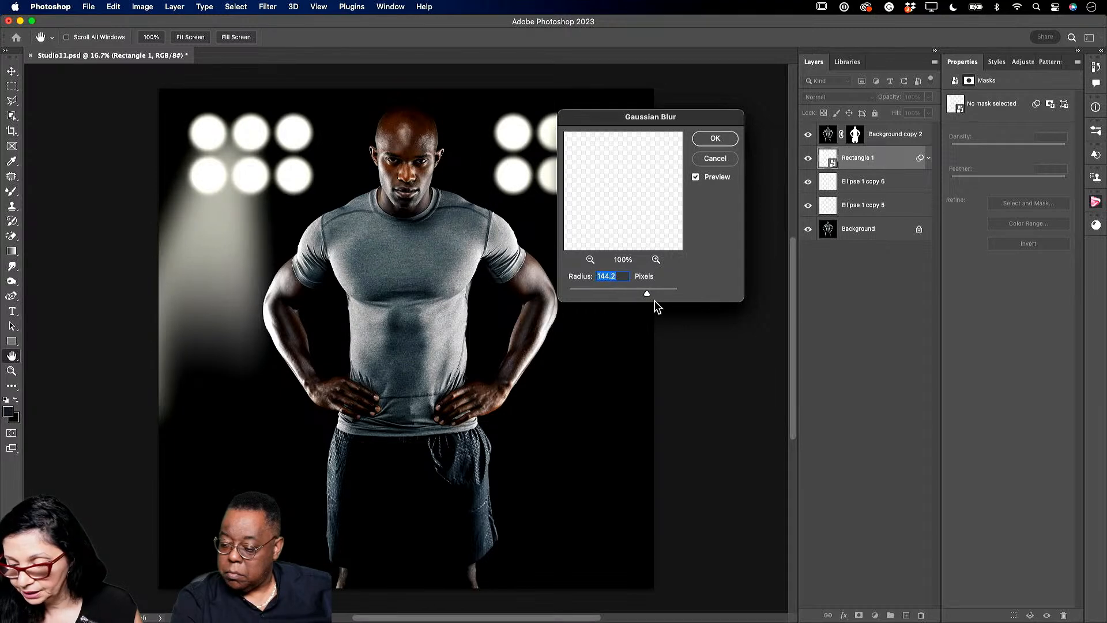
{"action": "left_click_drag", "start_coordinate": [646, 294], "coordinate": [657, 295]}
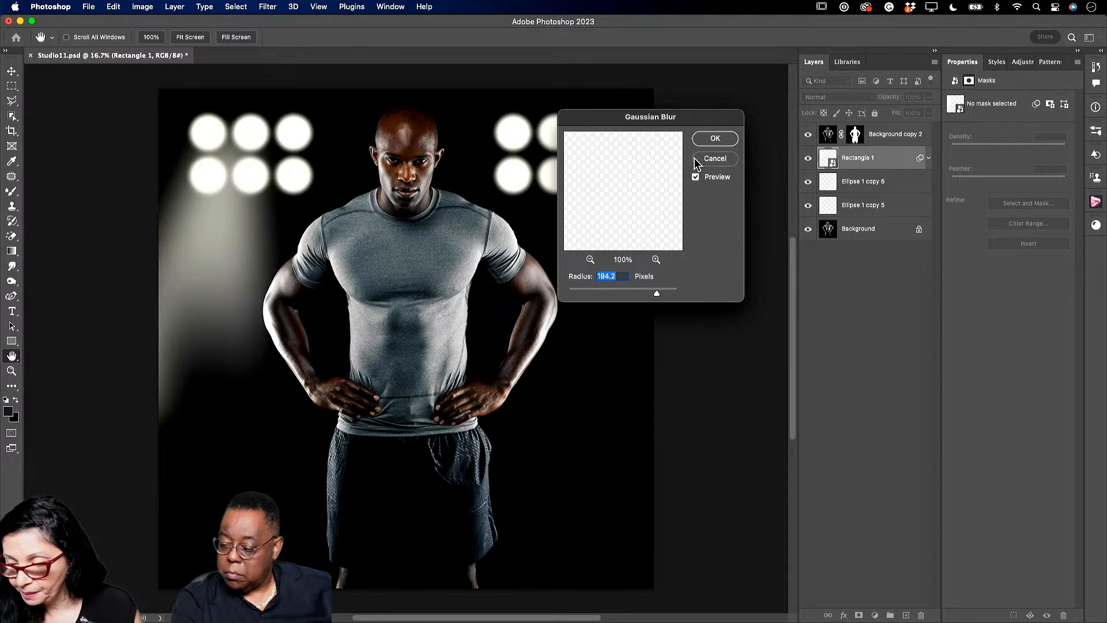
{"action": "left_click", "coordinate": [714, 140]}
{"action": "left_click", "coordinate": [928, 113]}
{"action": "left_click_drag", "start_coordinate": [927, 113], "coordinate": [910, 112]}
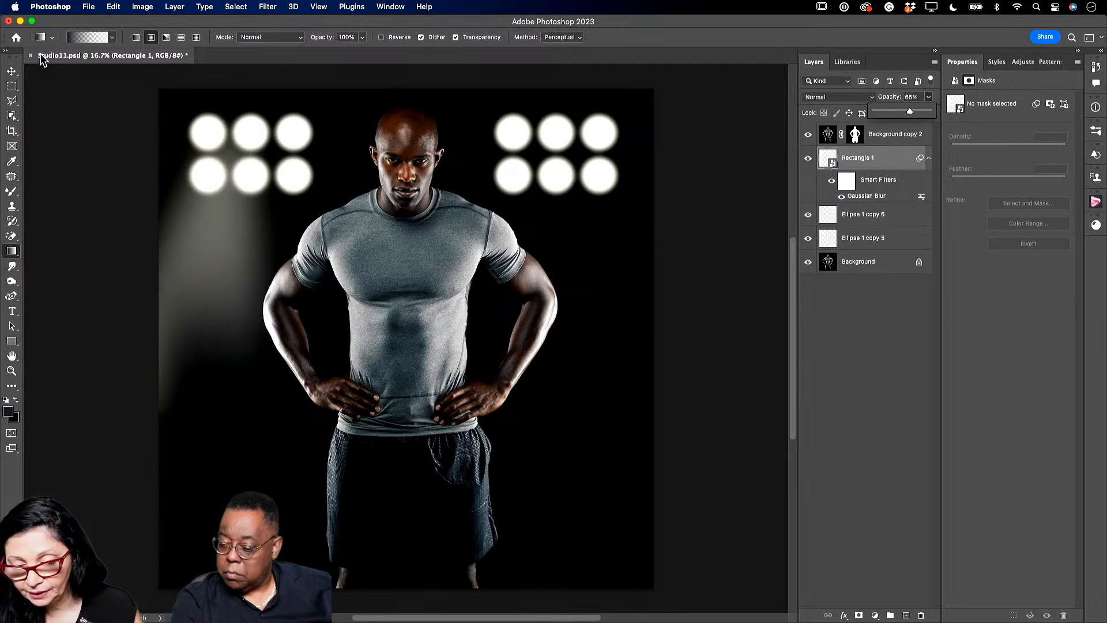
- Shift the blurred beam left and rotate it about 6.84 degrees
{"action": "left_click", "coordinate": [12, 70]}
{"action": "mouse_move", "coordinate": [190, 309]}
{"action": "left_mouse_down"}
{"action": "mouse_move", "coordinate": [182, 302]}
{"action": "mouse_move", "coordinate": [195, 289]}
{"action": "left_mouse_up"}
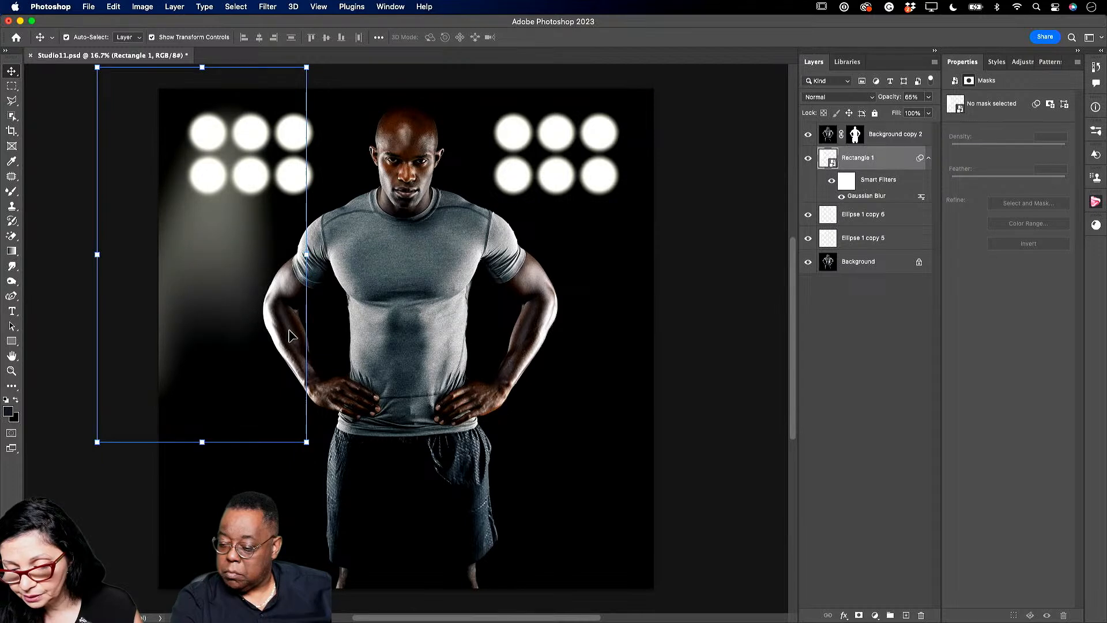
{"action": "left_click", "coordinate": [314, 454]}
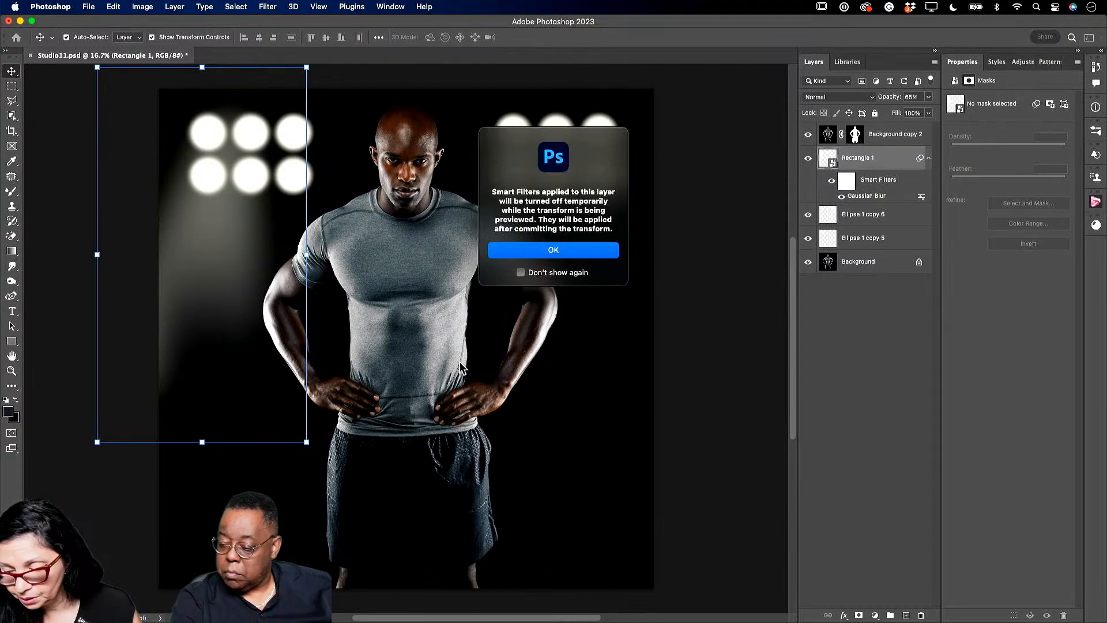
{"action": "left_click", "coordinate": [571, 254]}
{"action": "left_click_drag", "start_coordinate": [283, 486], "coordinate": [254, 492]}
{"action": "left_click_drag", "start_coordinate": [236, 322], "coordinate": [225, 324]}
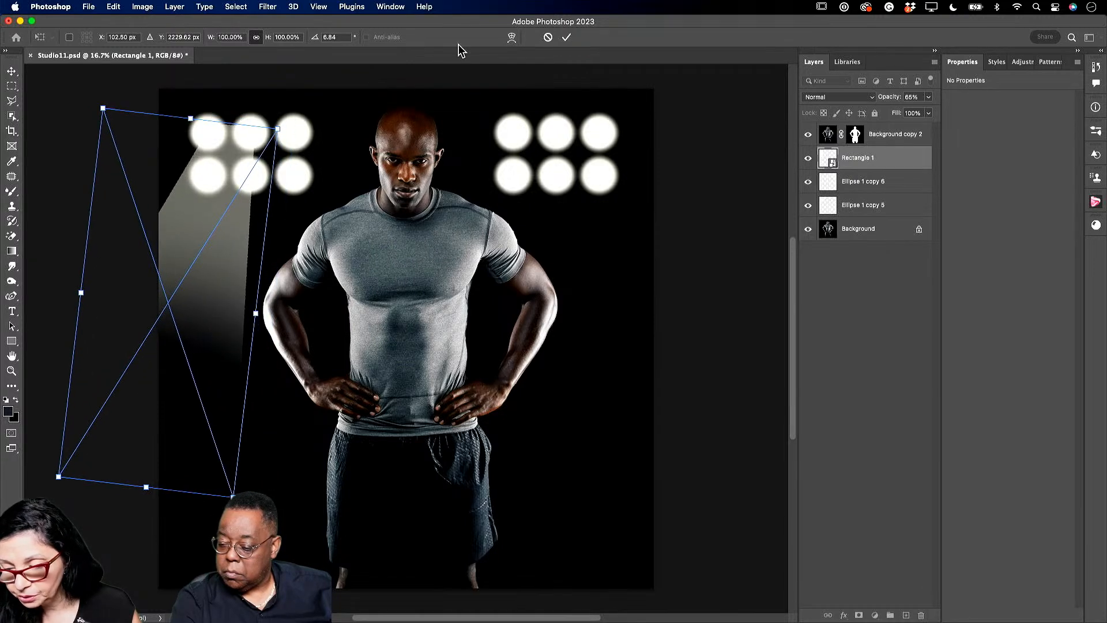
{"action": "left_click", "coordinate": [567, 37]}
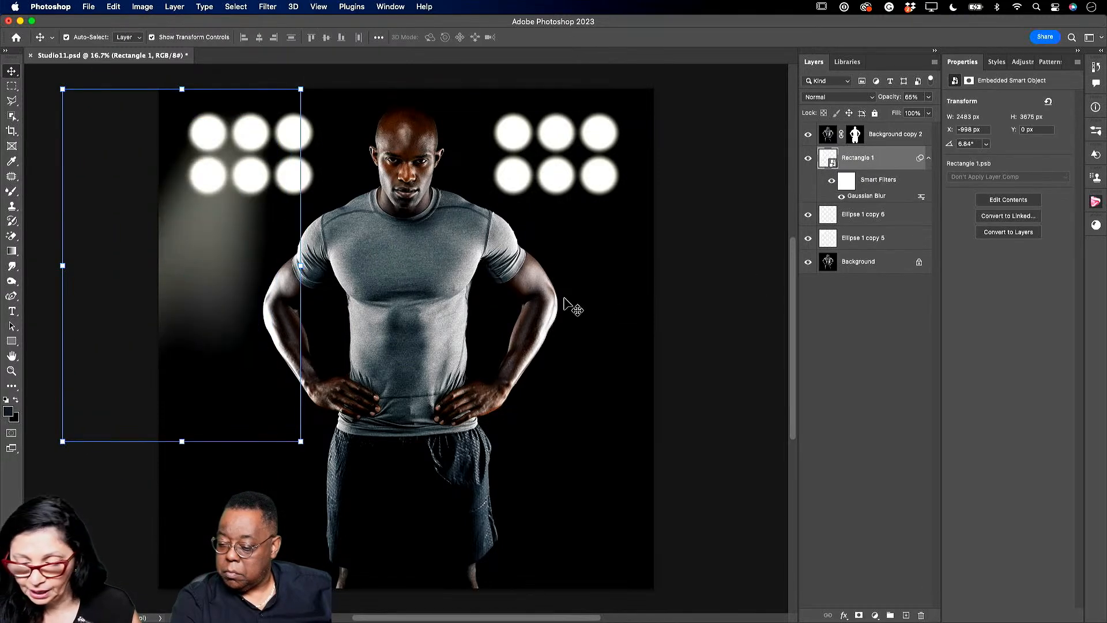
- Duplicate the beam, flip the copy horizontally, and position it under the right-hand lights
{"action": "left_click_drag", "start_coordinate": [881, 159], "coordinate": [905, 616]}
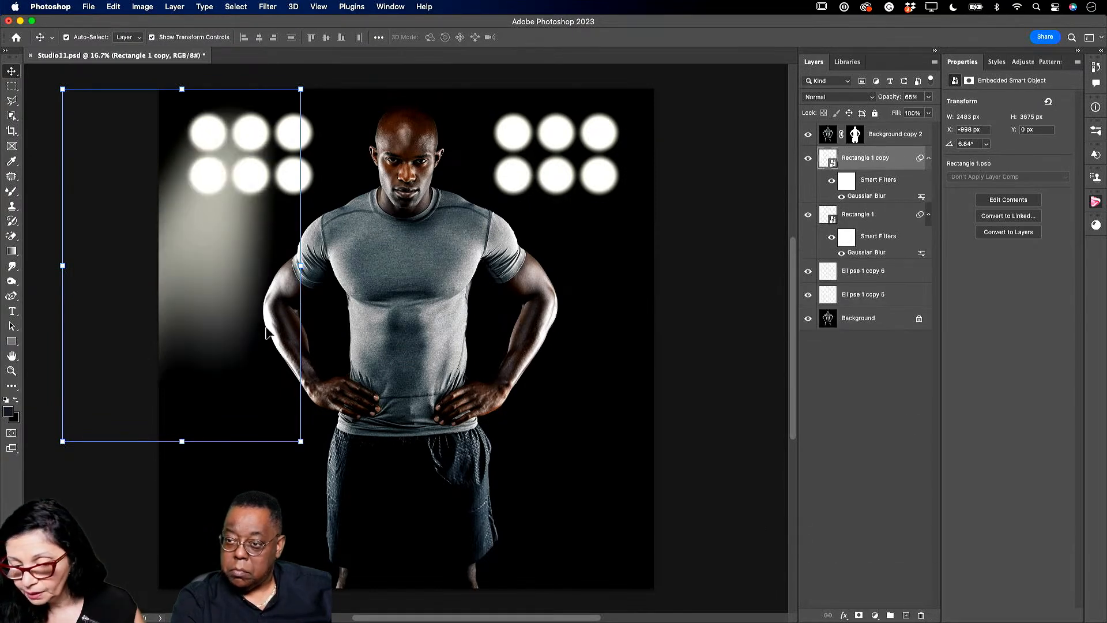
{"action": "left_click_drag", "start_coordinate": [227, 281], "coordinate": [583, 279]}
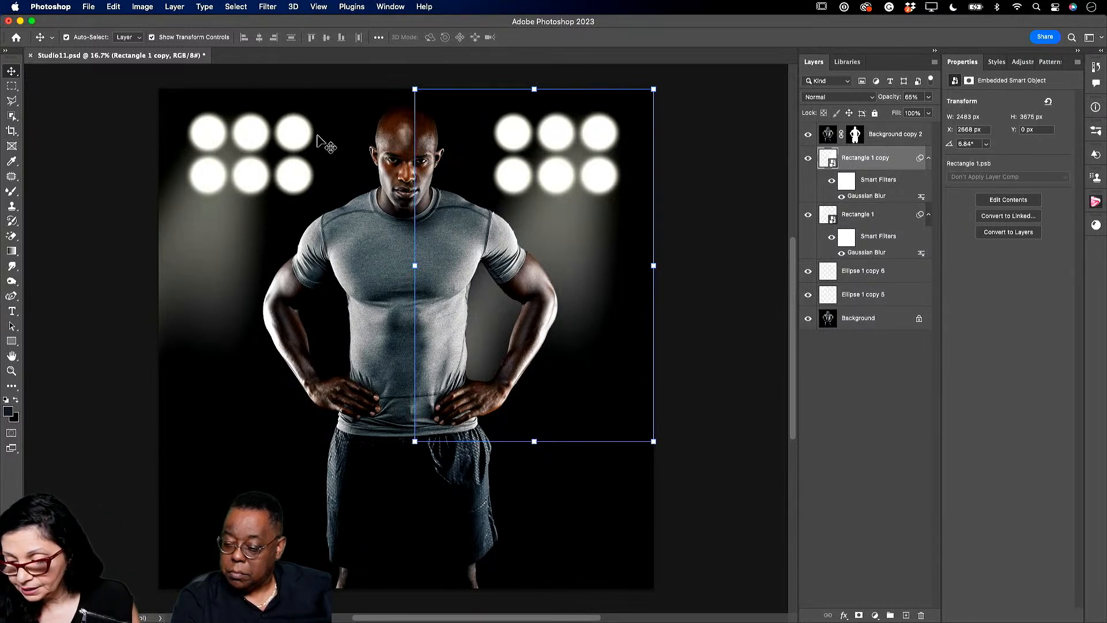
{"action": "left_click", "coordinate": [115, 7]}
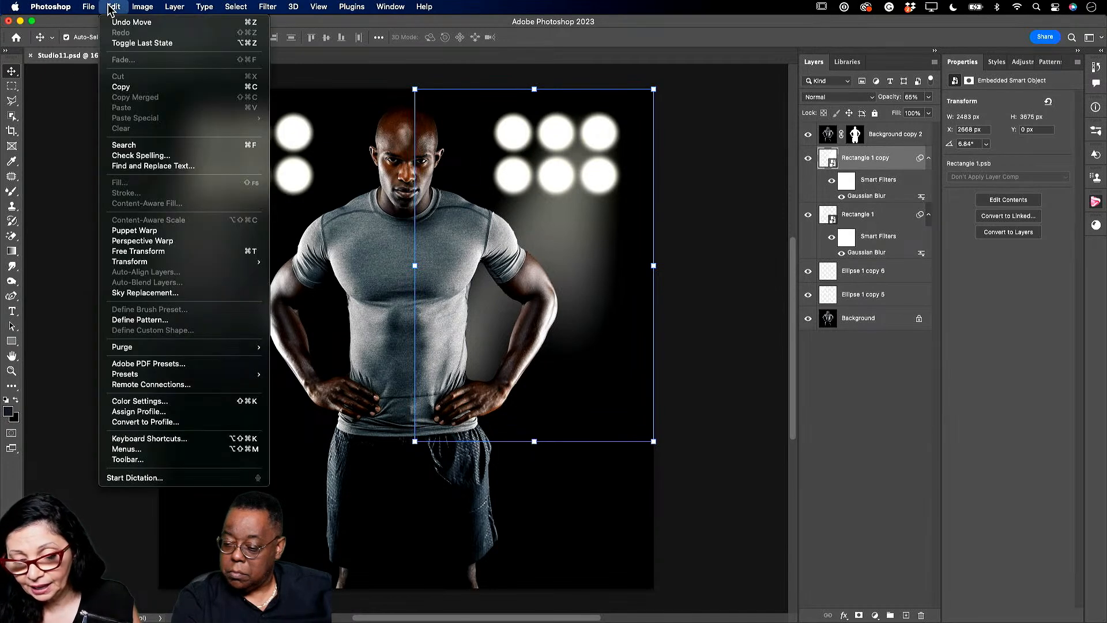
{"action": "mouse_move", "coordinate": [208, 262]}
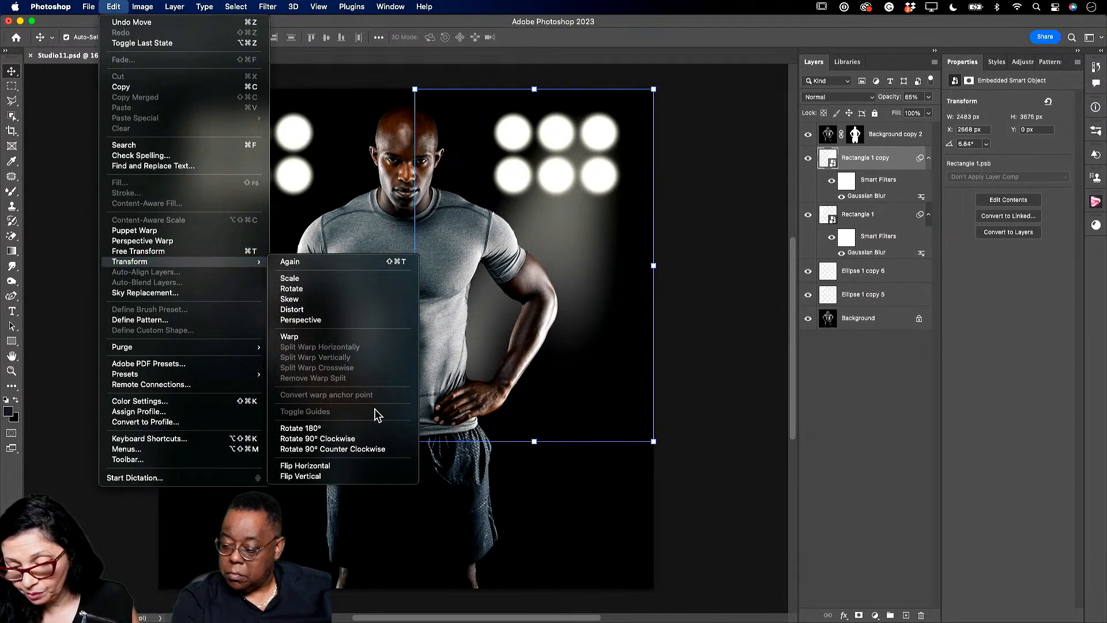
{"action": "left_click", "coordinate": [305, 466]}
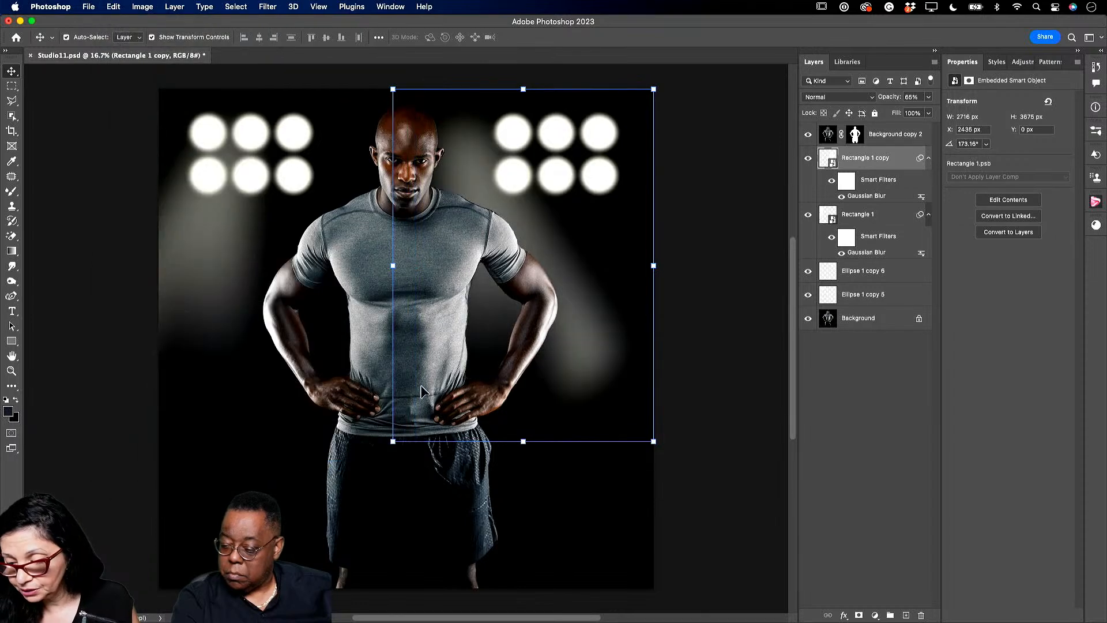
{"action": "left_click_drag", "start_coordinate": [598, 358], "coordinate": [712, 372]}
- Make a third beam, rotate it to about -143° and move it left over the man
{"action": "left_click_drag", "start_coordinate": [864, 160], "coordinate": [906, 615]}
{"action": "left_click_drag", "start_coordinate": [635, 324], "coordinate": [559, 326]}
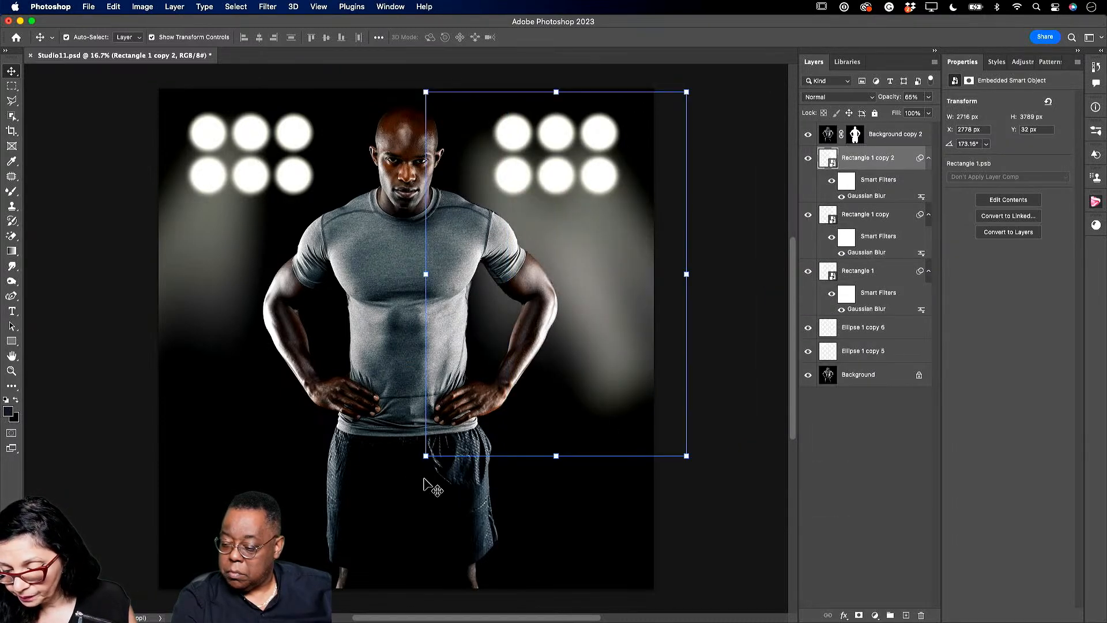
{"action": "left_click_drag", "start_coordinate": [425, 465], "coordinate": [356, 418]}
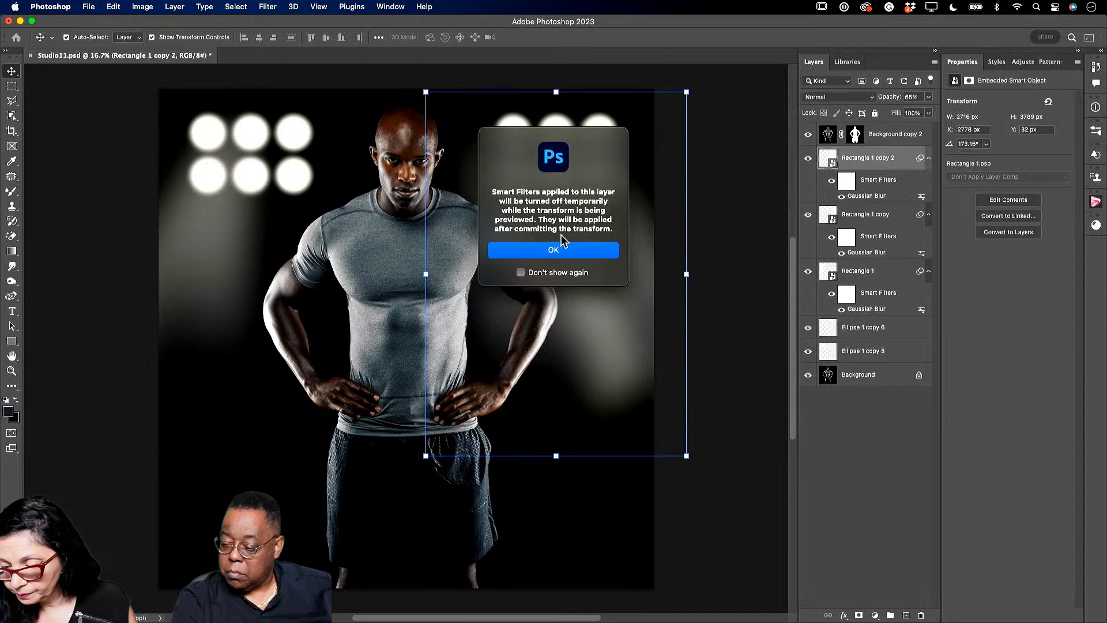
{"action": "left_click", "coordinate": [560, 249]}
{"action": "left_click_drag", "start_coordinate": [538, 532], "coordinate": [407, 456]}
{"action": "left_click_drag", "start_coordinate": [617, 227], "coordinate": [512, 220]}
{"action": "left_click", "coordinate": [567, 37]}
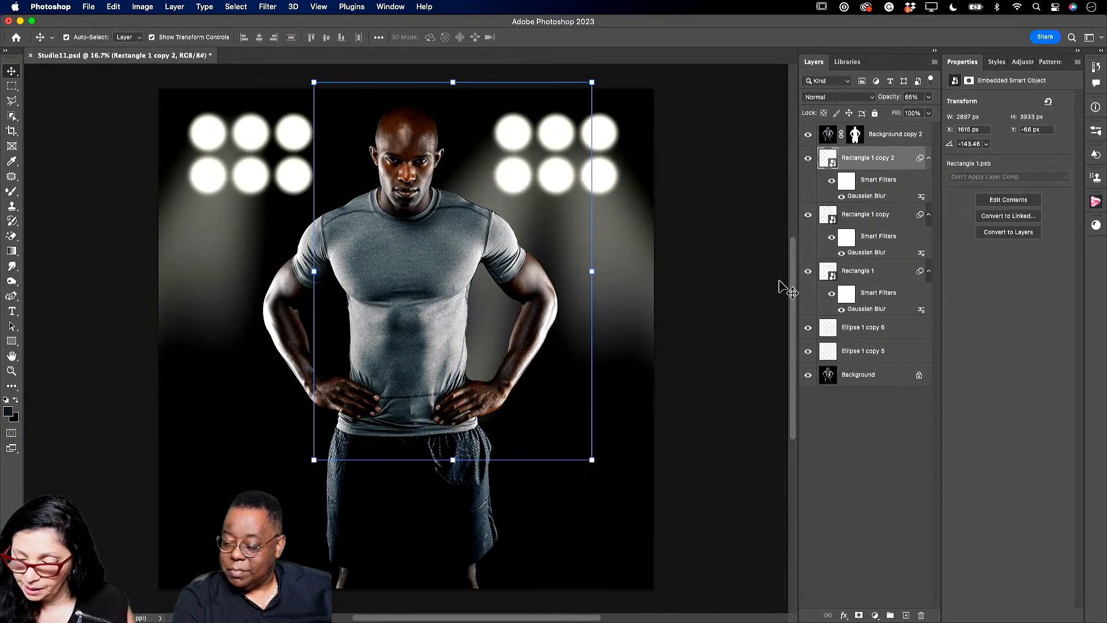
- Duplicate that beam, flip it horizontally, and fit it beneath the left-hand lights
{"action": "left_click_drag", "start_coordinate": [865, 161], "coordinate": [906, 615]}
{"action": "left_click_drag", "start_coordinate": [522, 212], "coordinate": [287, 233]}
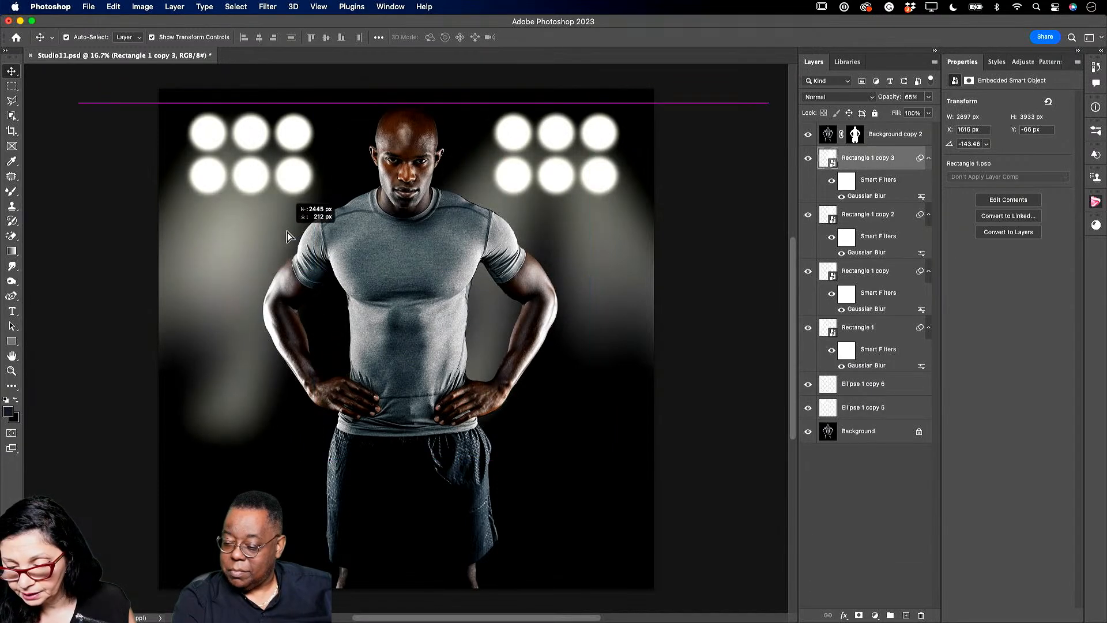
{"action": "left_click", "coordinate": [113, 8]}
{"action": "mouse_move", "coordinate": [230, 262]}
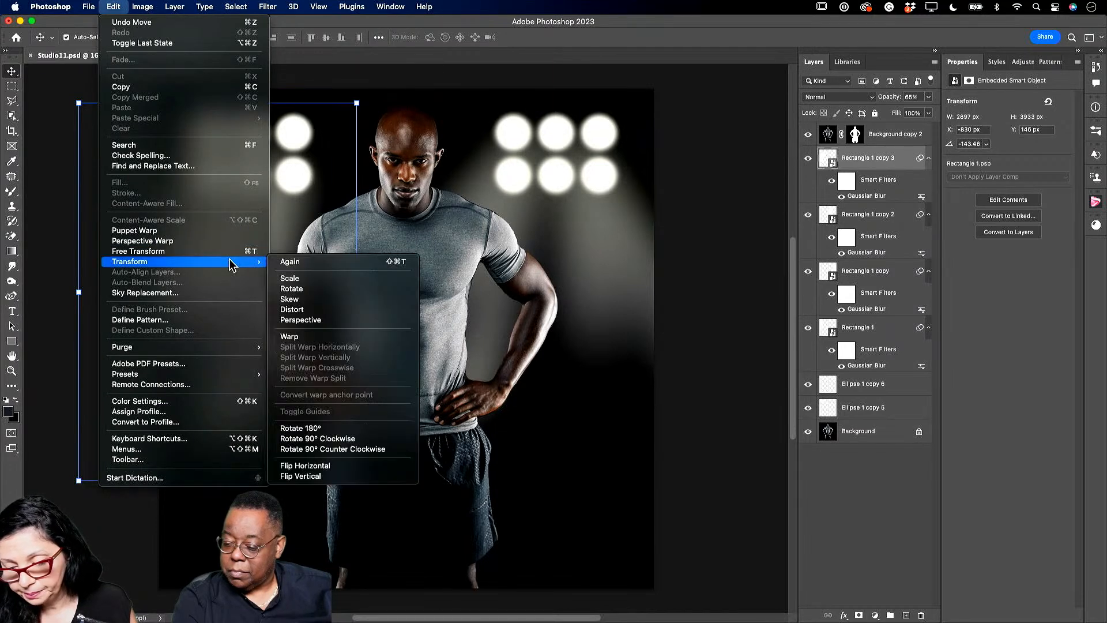
{"action": "left_click", "coordinate": [325, 470]}
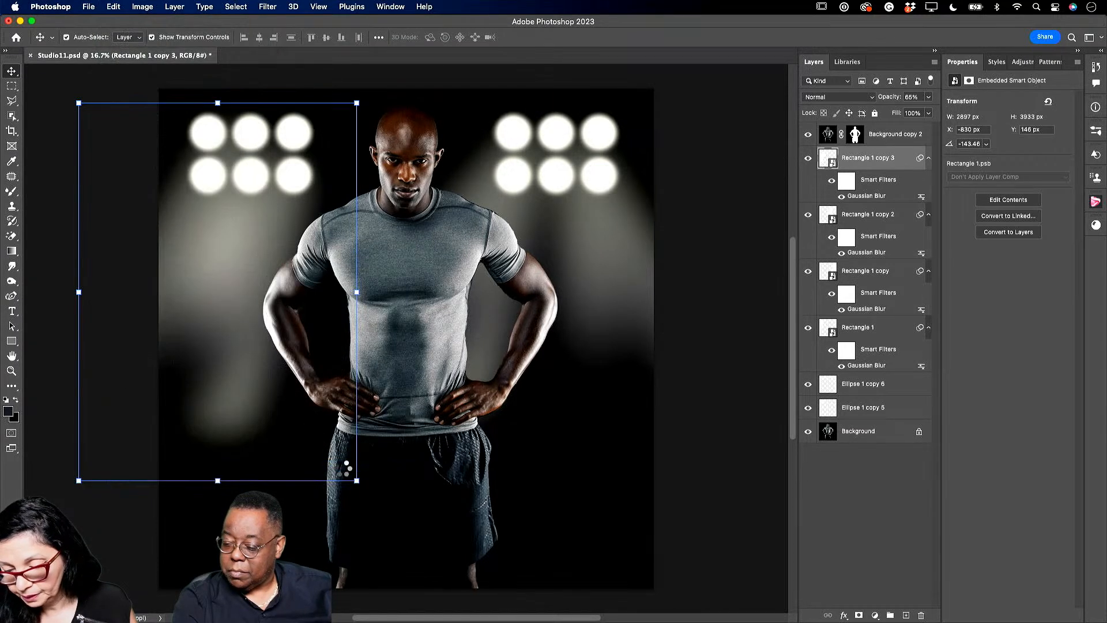
{"action": "left_click_drag", "start_coordinate": [341, 466], "coordinate": [412, 466]}
{"action": "left_click", "coordinate": [442, 484]}
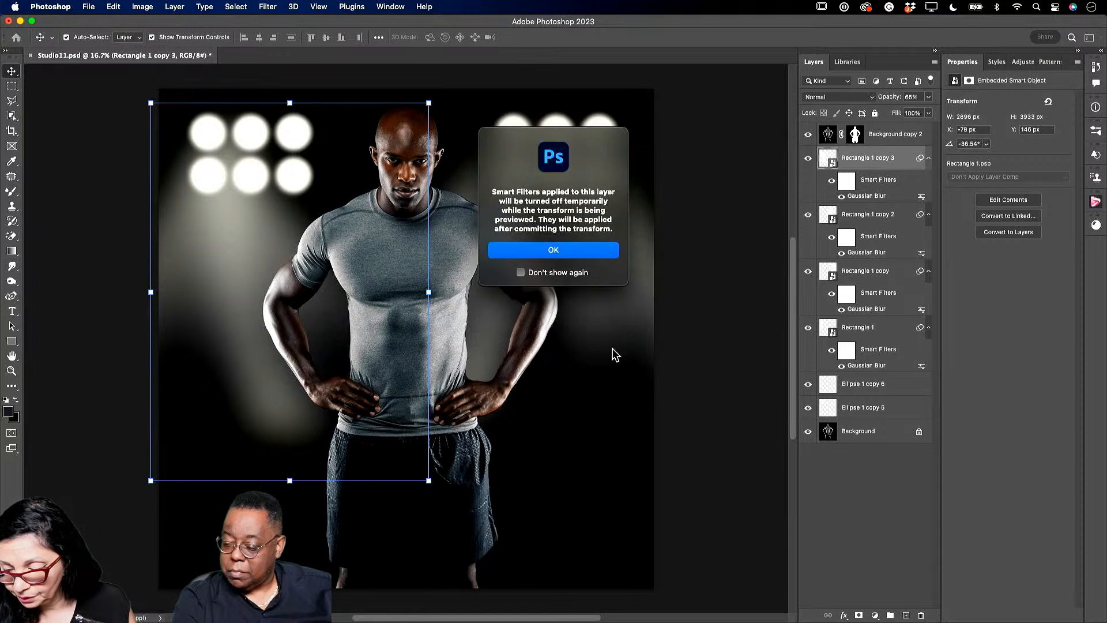
{"action": "left_click", "coordinate": [608, 252]}
{"action": "left_click_drag", "start_coordinate": [237, 244], "coordinate": [291, 219]}
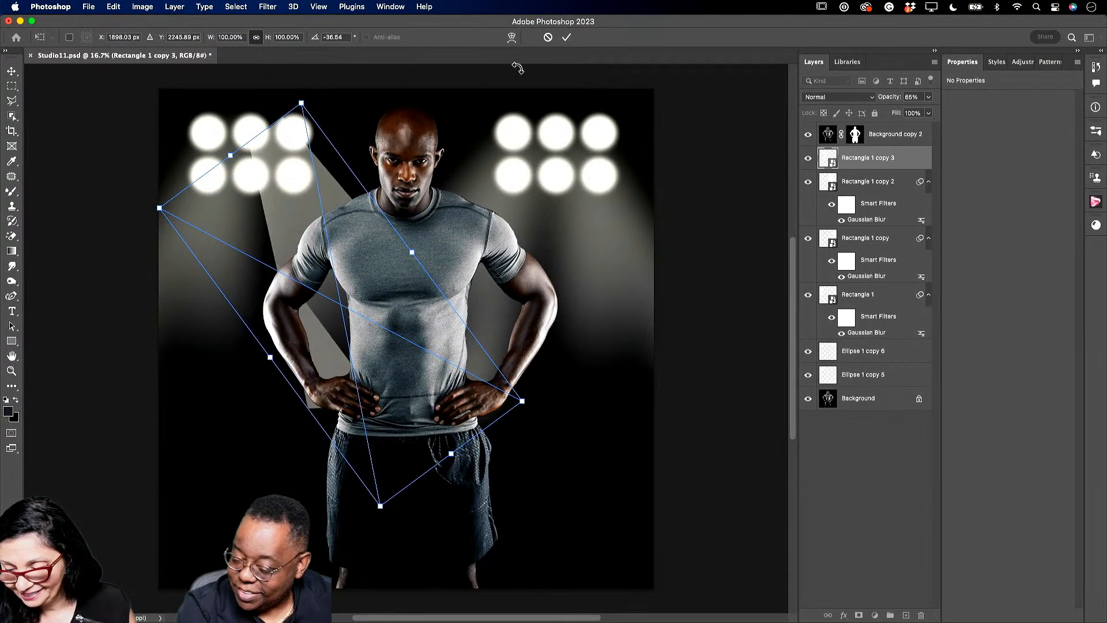
{"action": "left_click", "coordinate": [568, 38]}
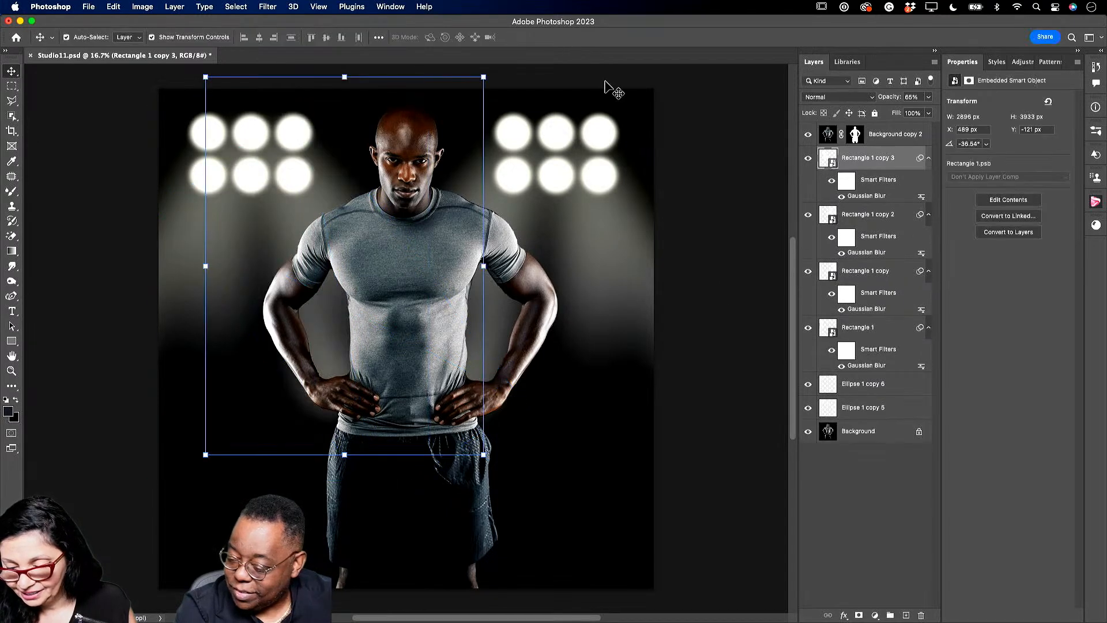
{"action": "left_click", "coordinate": [860, 523]}
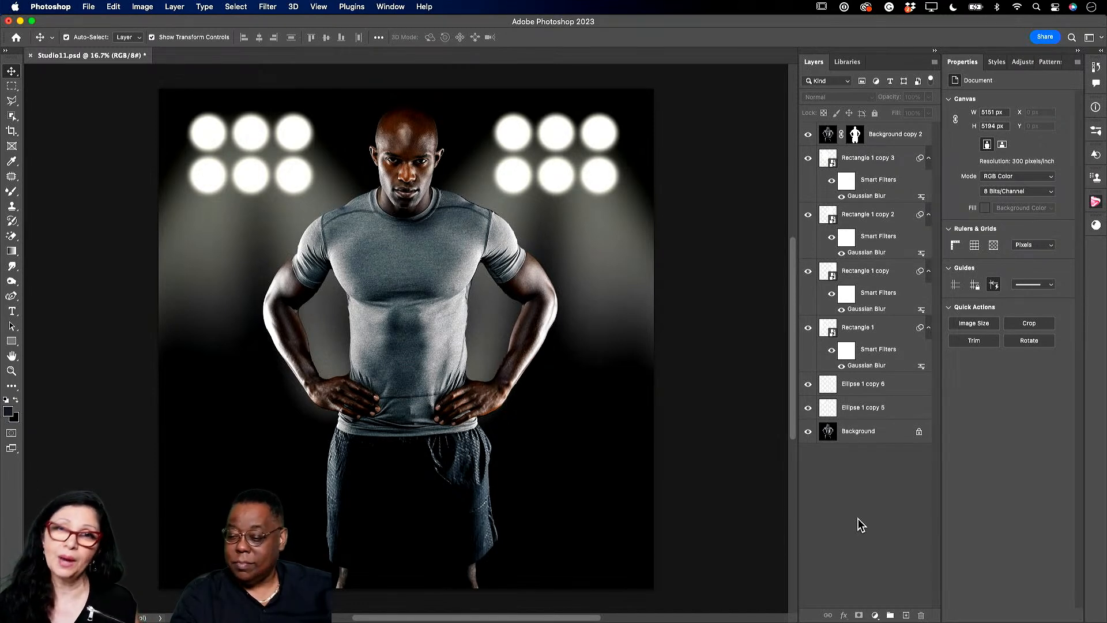
- Select the man's Background copy 2 layer, compare it hidden and shown, then show the Adjustments panel
{"action": "left_click", "coordinate": [827, 136]}
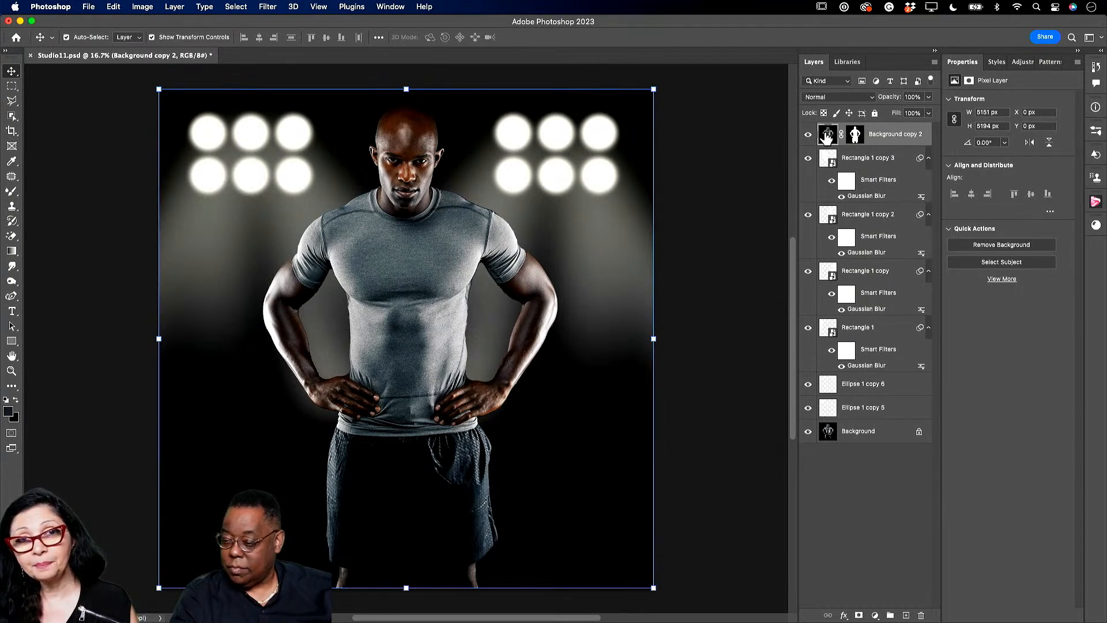
{"action": "left_click", "coordinate": [809, 135]}
{"action": "left_click", "coordinate": [809, 135]}
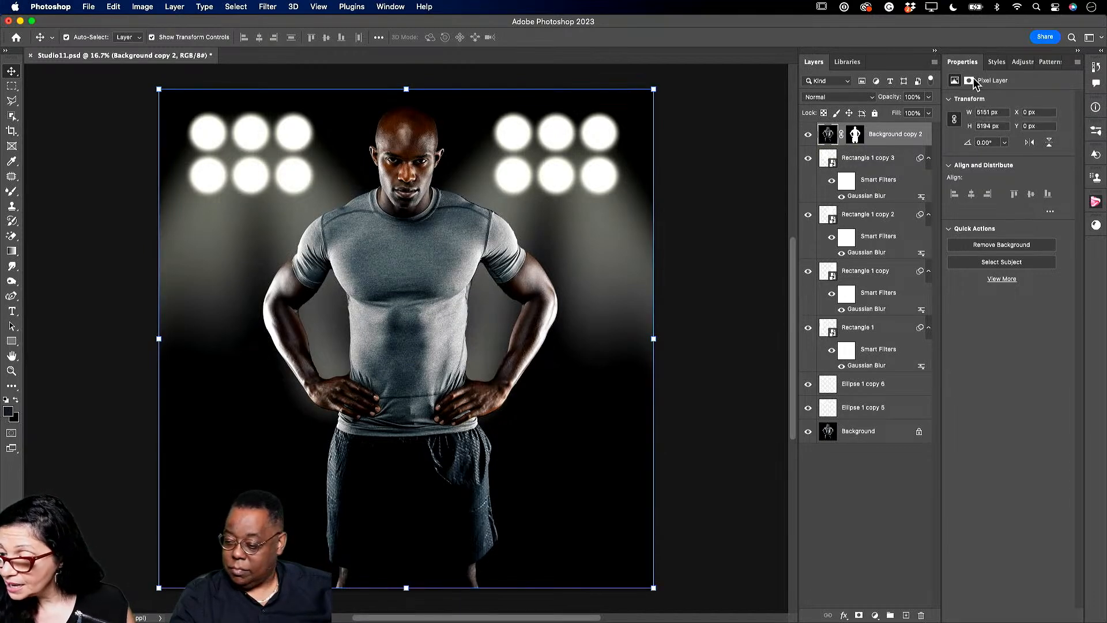
{"action": "left_click", "coordinate": [1022, 63]}
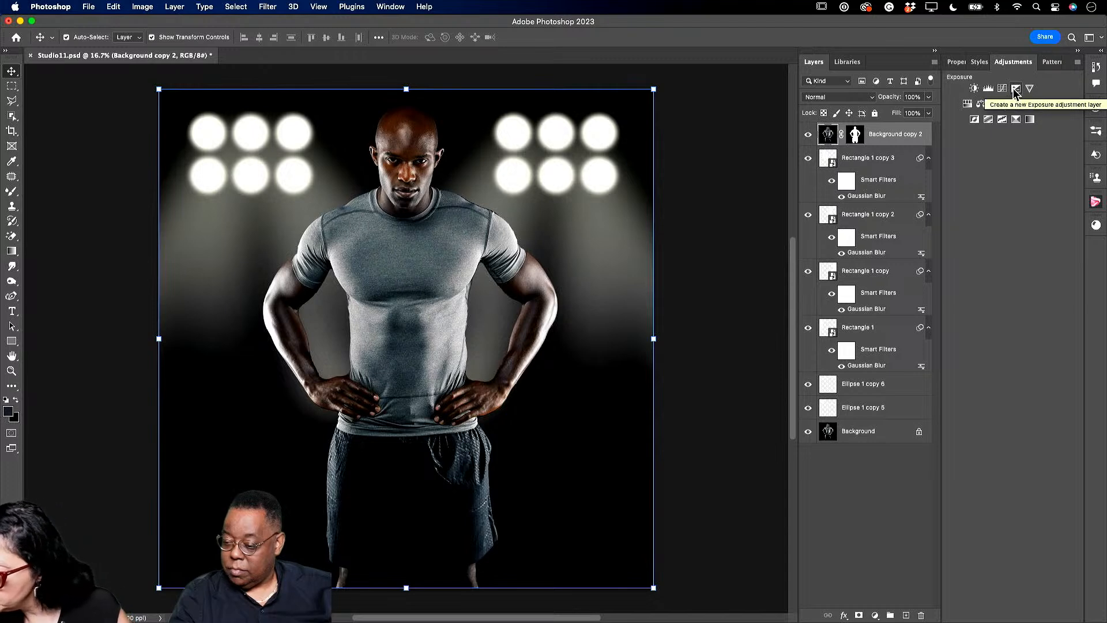
- Darken the man with an Exposure adjustment of about -1.37, clipped to Background copy 2
{"action": "left_click", "coordinate": [1015, 89]}
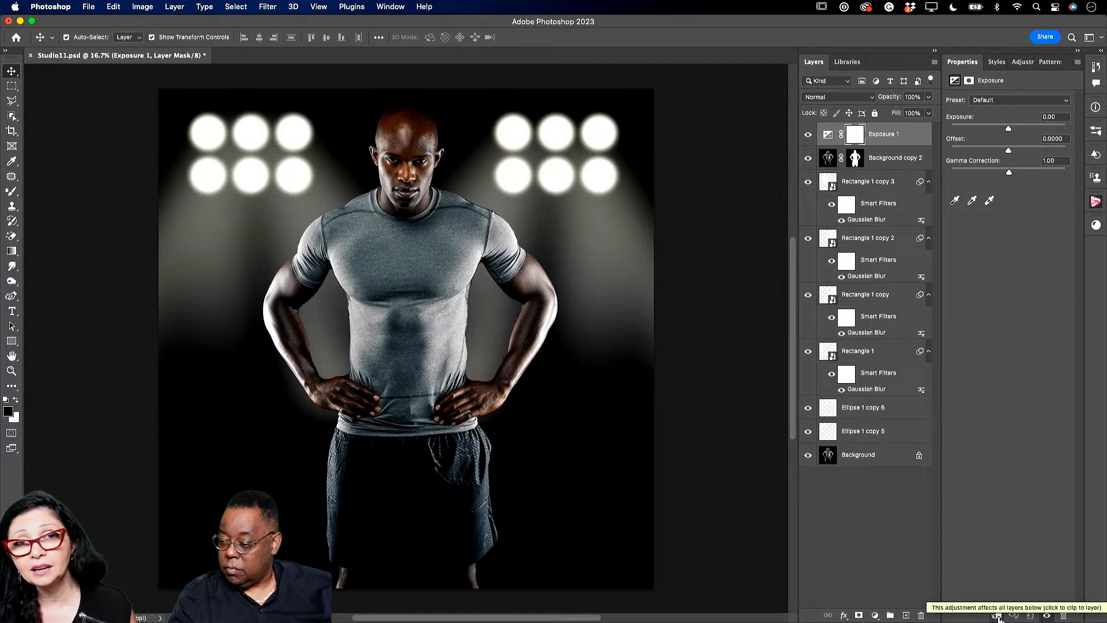
{"action": "left_click", "coordinate": [997, 616]}
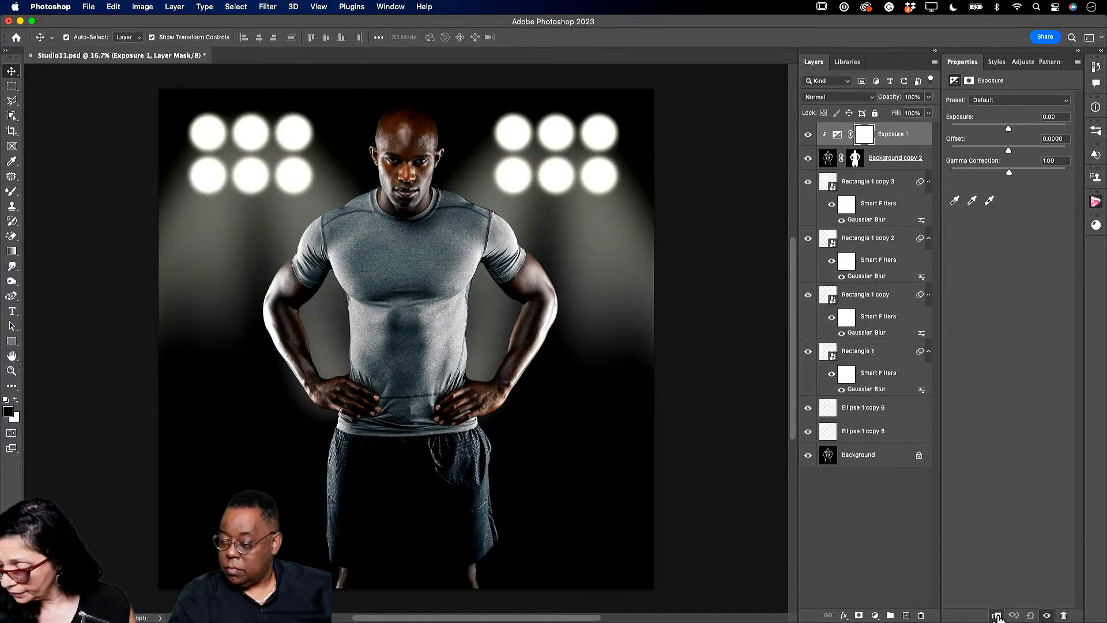
{"action": "mouse_move", "coordinate": [1009, 128]}
{"action": "left_mouse_down"}
{"action": "mouse_move", "coordinate": [986, 124]}
{"action": "mouse_move", "coordinate": [997, 126]}
{"action": "left_mouse_up"}
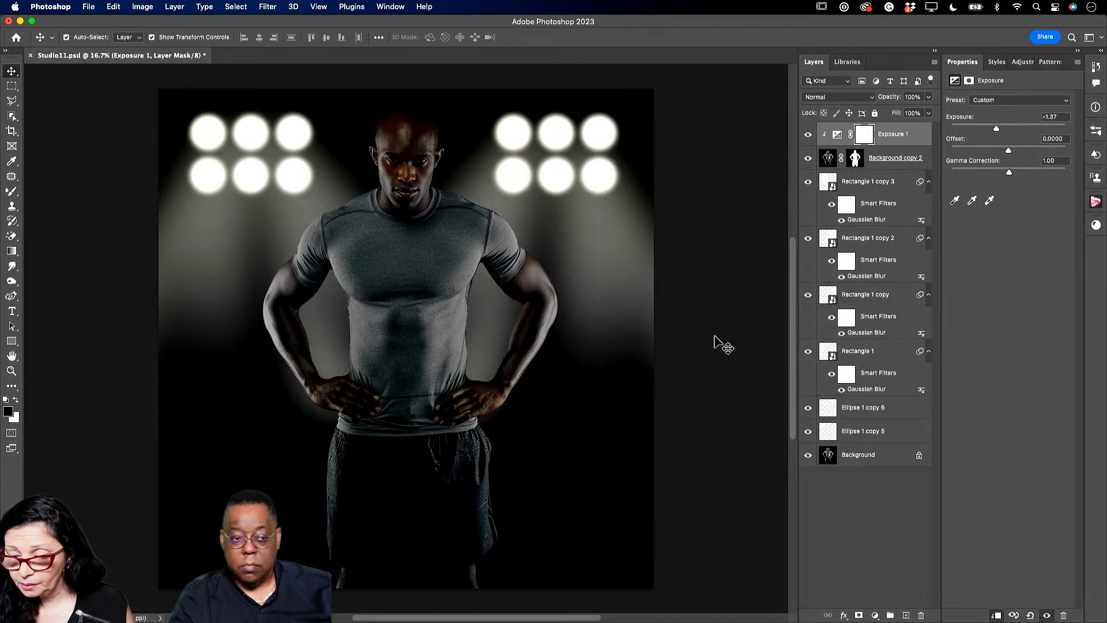
- Add a clipped Curves adjustment that pulls the shadows down, then merge all visible layers
{"action": "left_click", "coordinate": [1017, 63]}
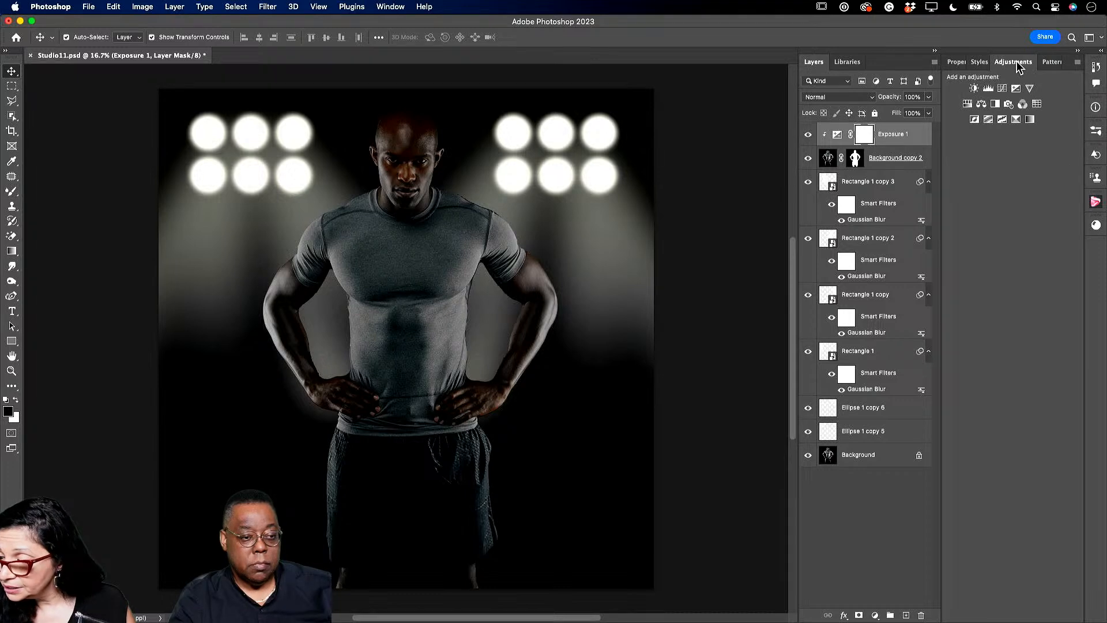
{"action": "left_click", "coordinate": [1002, 89]}
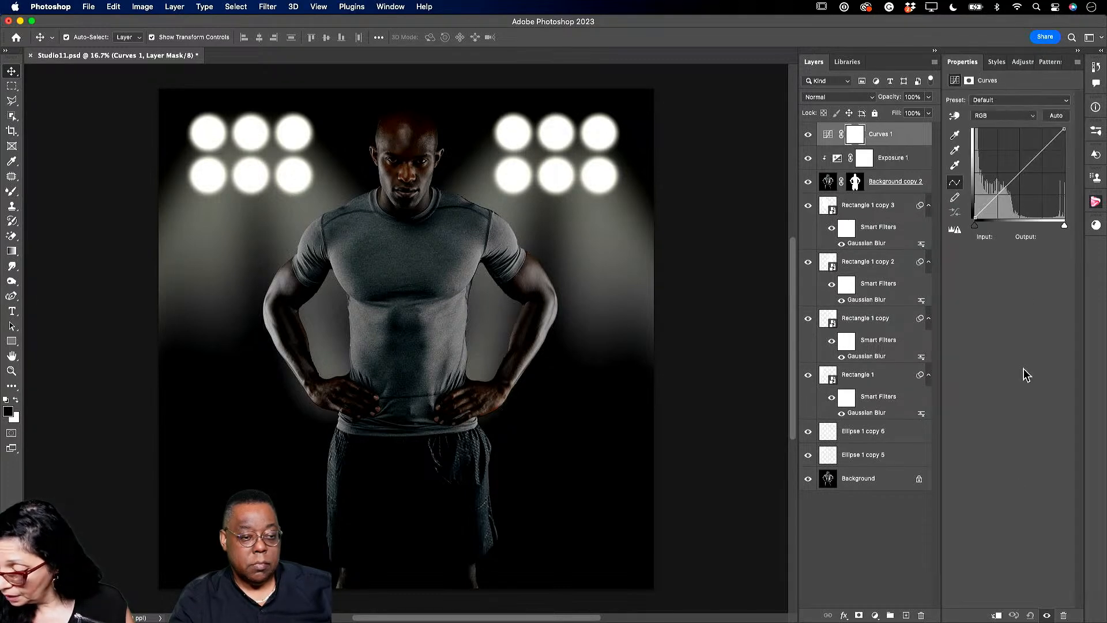
{"action": "left_click", "coordinate": [996, 616]}
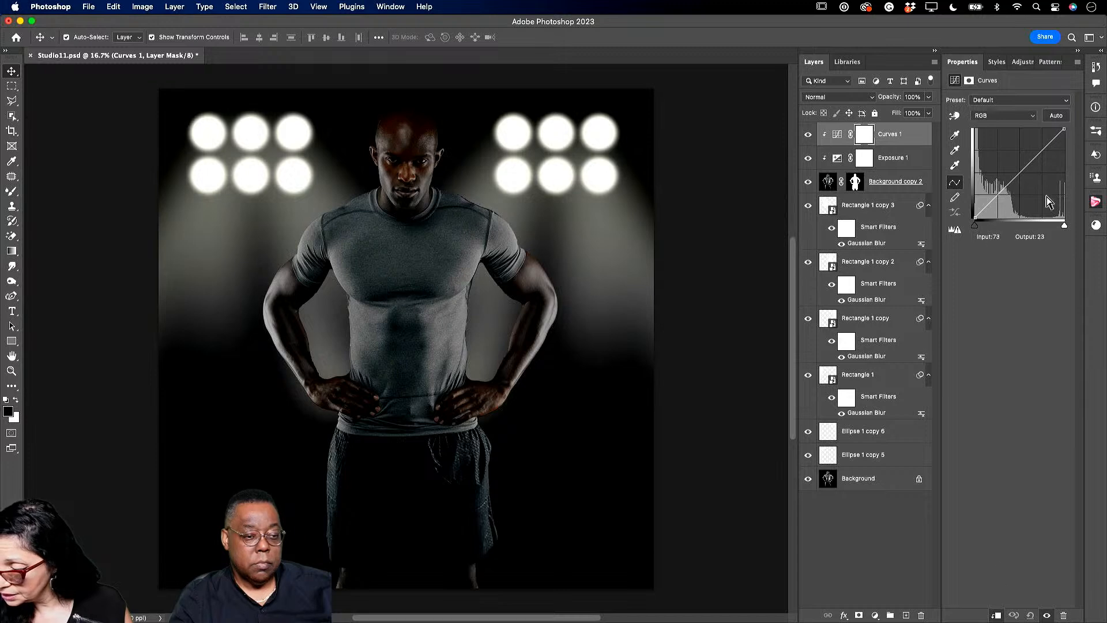
{"action": "mouse_move", "coordinate": [1048, 148]}
{"action": "left_mouse_down"}
{"action": "mouse_move", "coordinate": [1045, 134]}
{"action": "mouse_move", "coordinate": [1049, 173]}
{"action": "mouse_move", "coordinate": [1048, 144]}
{"action": "left_mouse_up"}
{"action": "left_click_drag", "start_coordinate": [1004, 192], "coordinate": [1008, 194]}
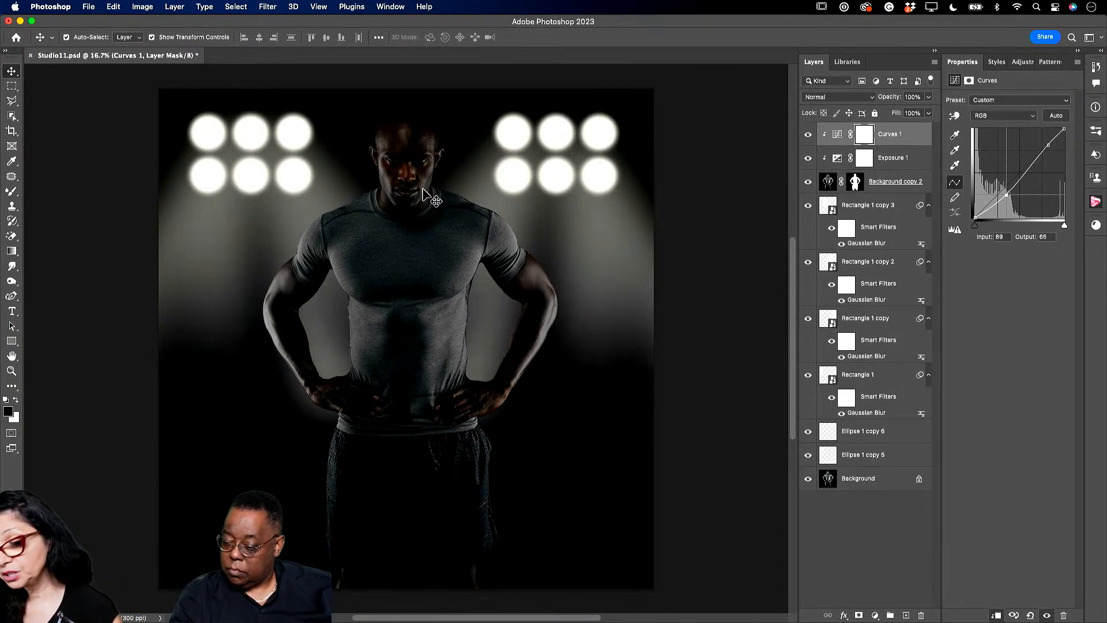
{"action": "left_click", "coordinate": [934, 62]}
{"action": "left_click", "coordinate": [1023, 421]}
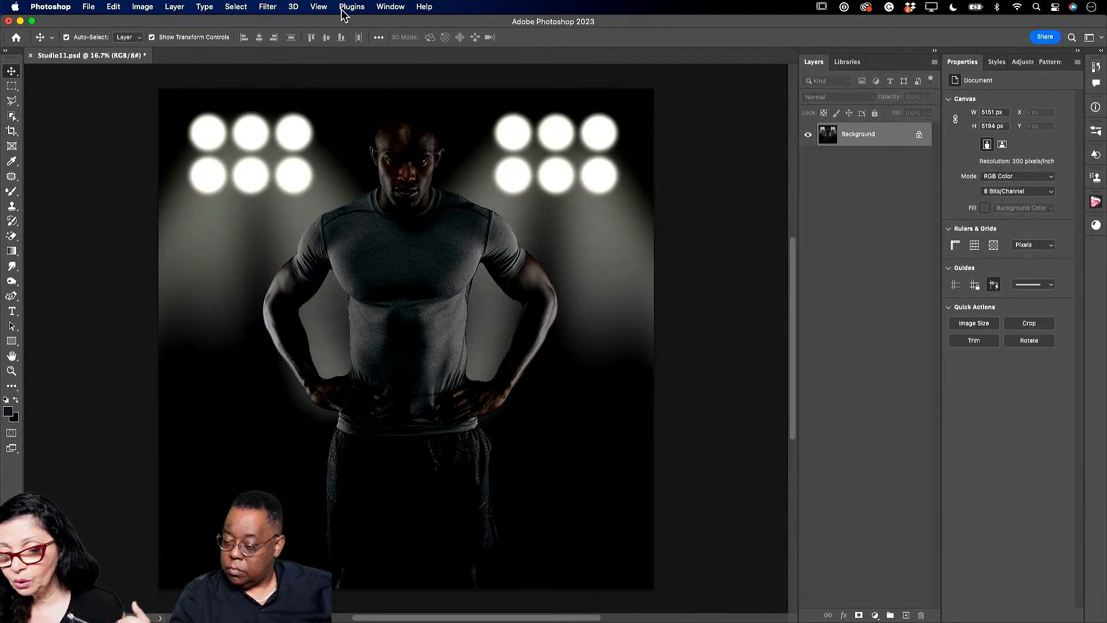
- In Camera Raw, brighten the head through a radial mask with Exposure +0.60 and feather 29
{"action": "left_click", "coordinate": [263, 7]}
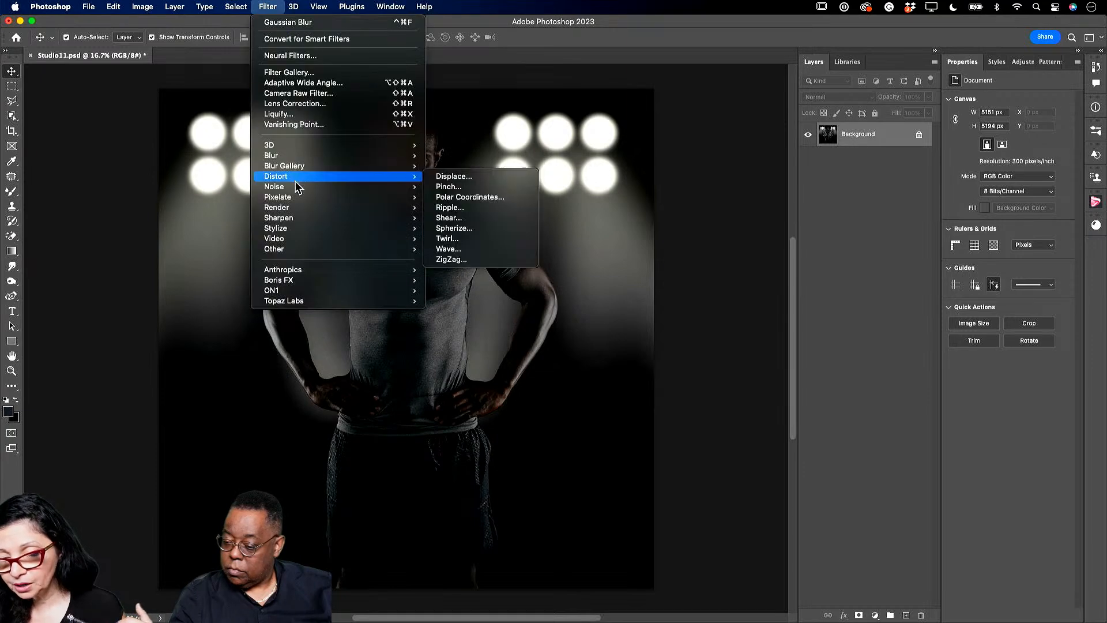
{"action": "mouse_move", "coordinate": [289, 202]}
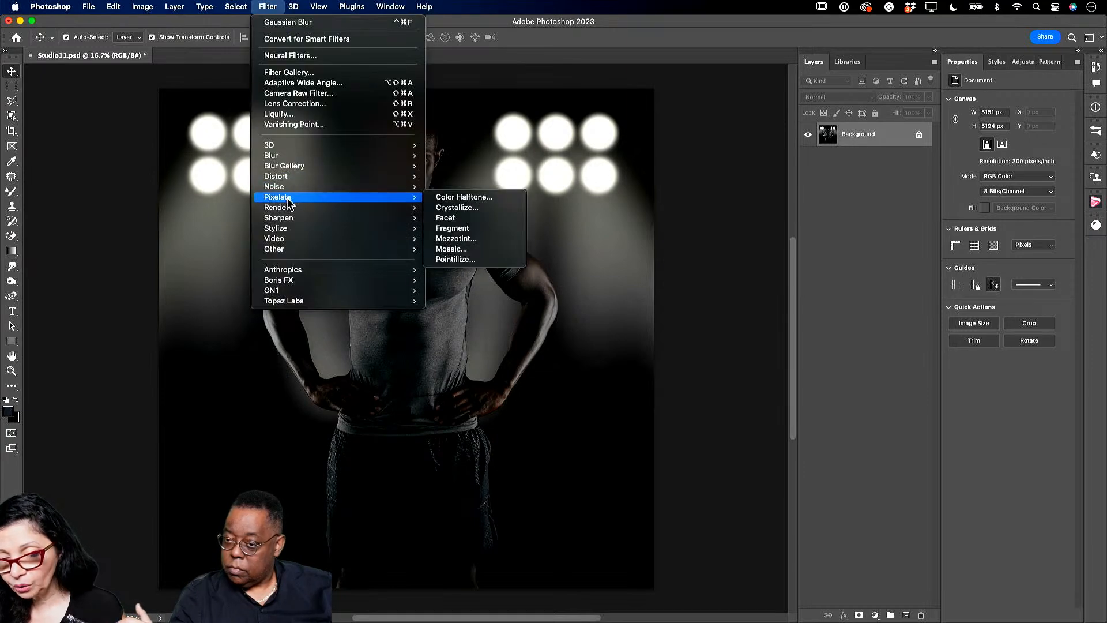
{"action": "left_click", "coordinate": [297, 94]}
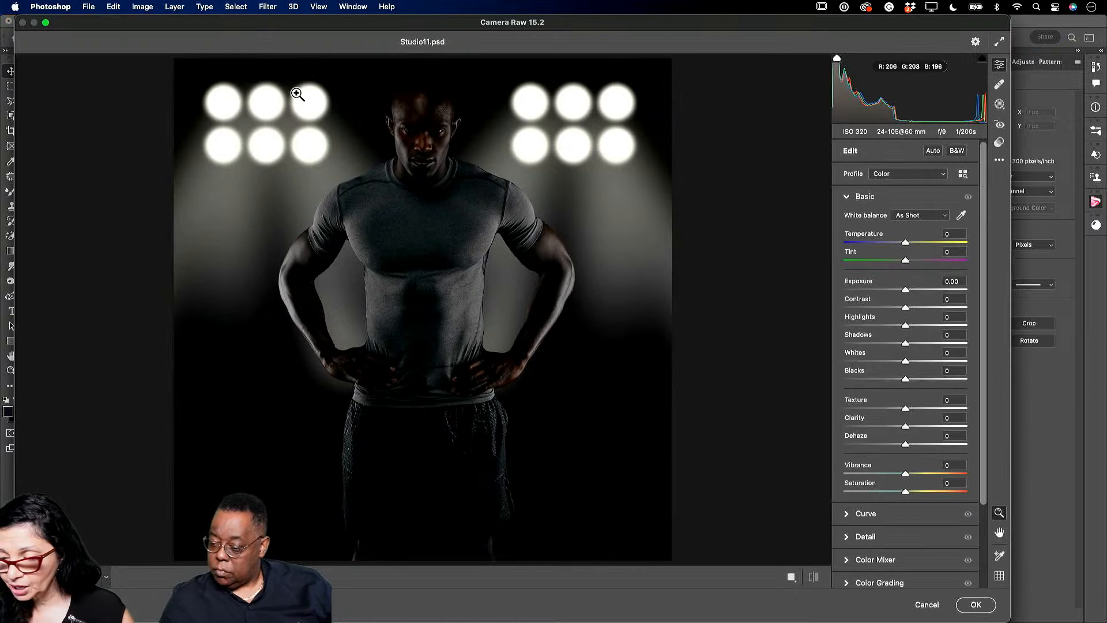
{"action": "left_click", "coordinate": [999, 104]}
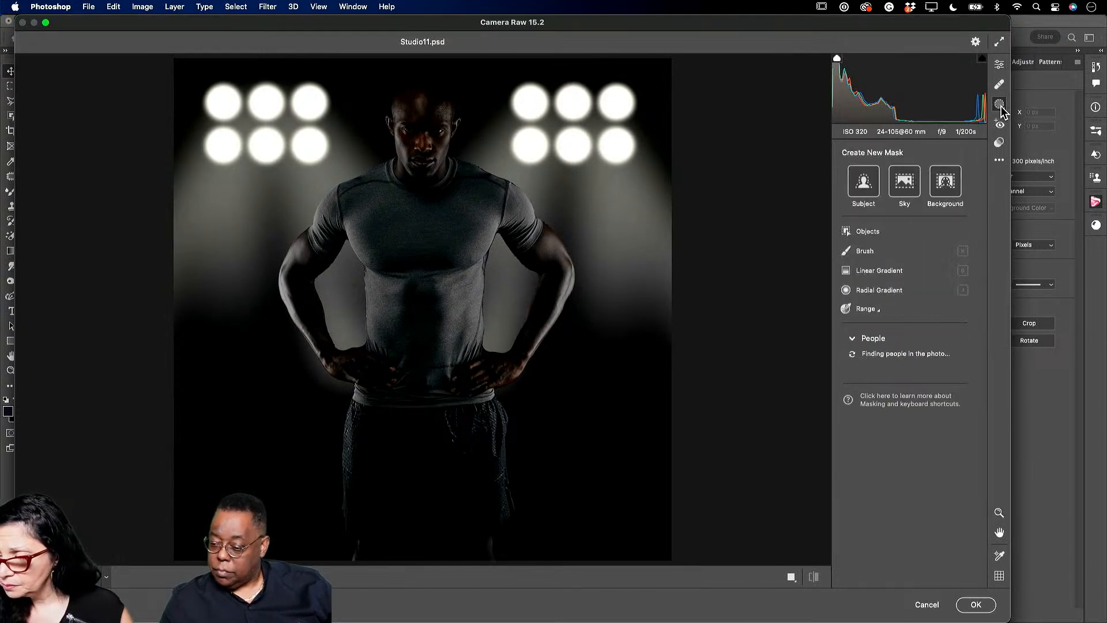
{"action": "left_click", "coordinate": [863, 291]}
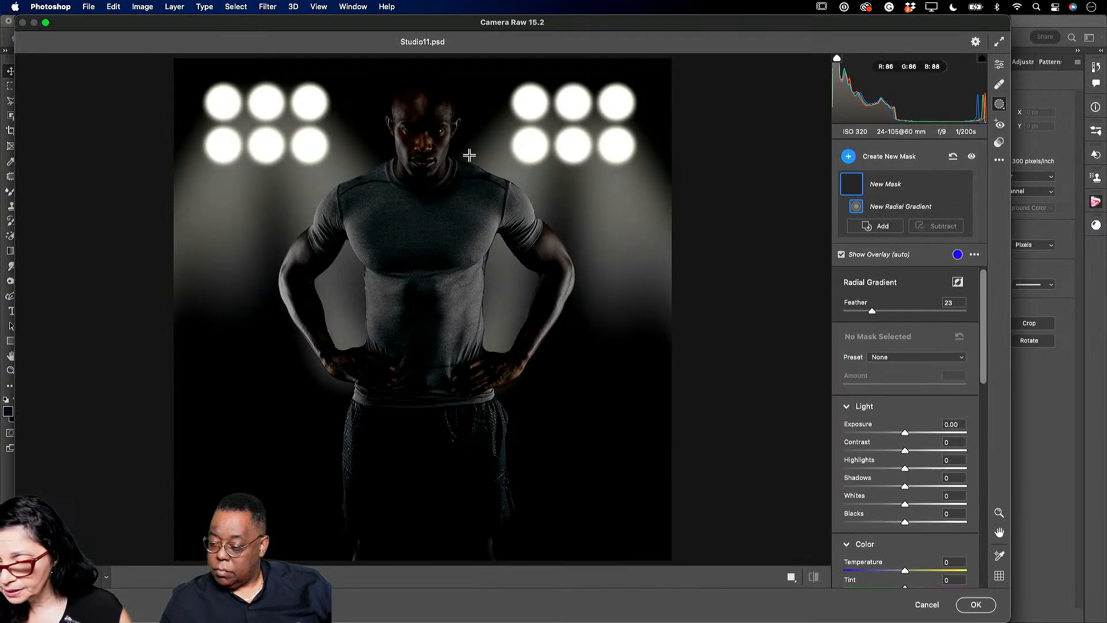
{"action": "left_click_drag", "start_coordinate": [411, 110], "coordinate": [395, 134]}
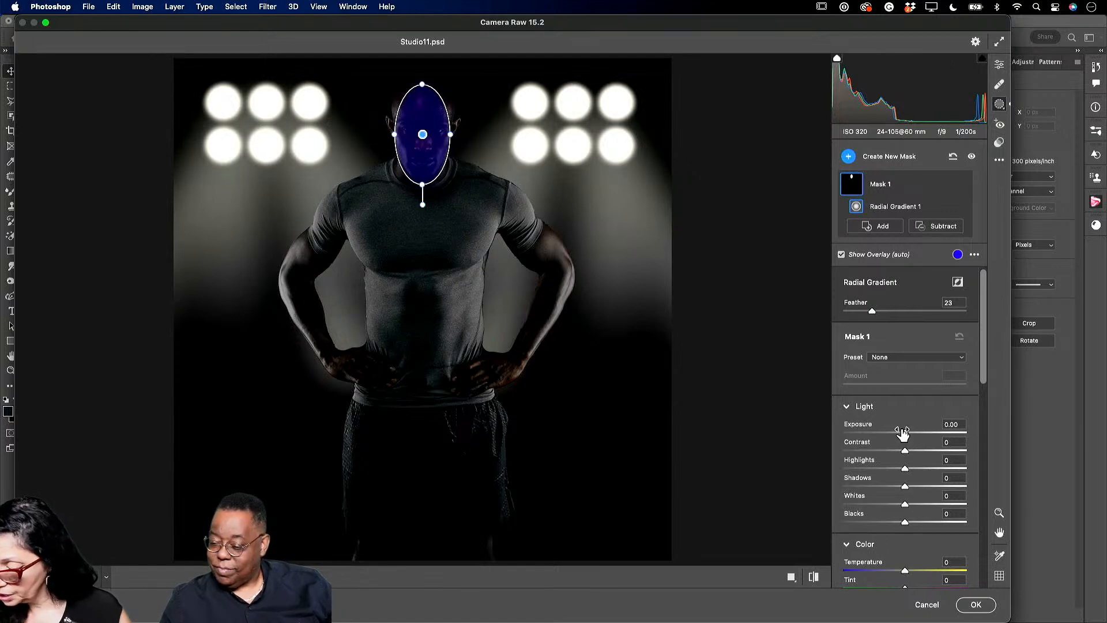
{"action": "left_click_drag", "start_coordinate": [904, 433], "coordinate": [914, 436]}
{"action": "left_click_drag", "start_coordinate": [871, 311], "coordinate": [881, 318]}
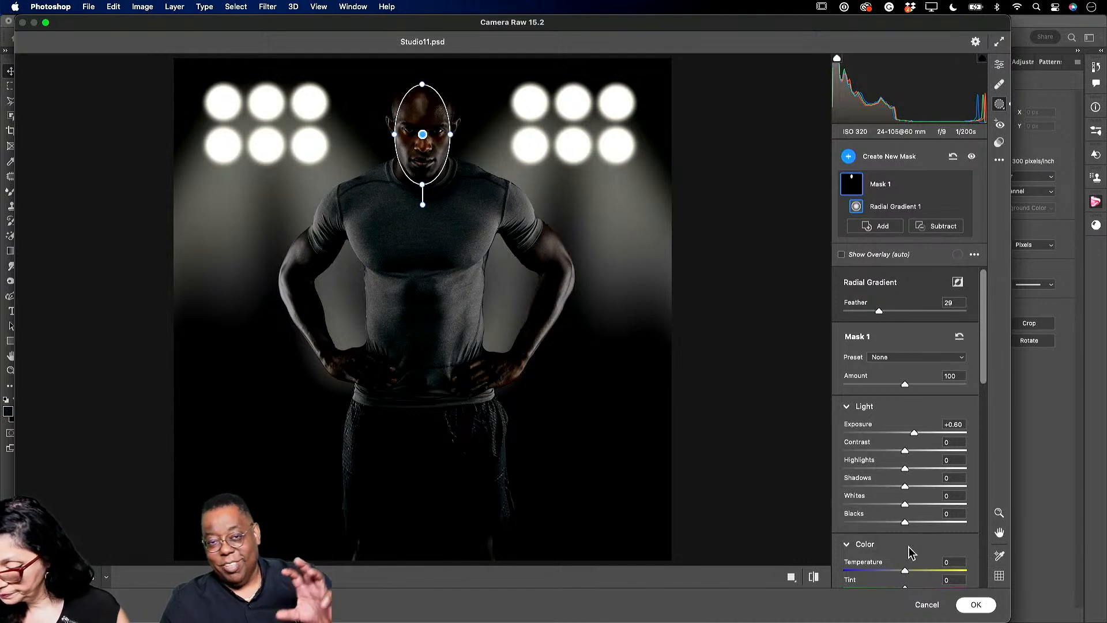
{"action": "left_click", "coordinate": [975, 603]}
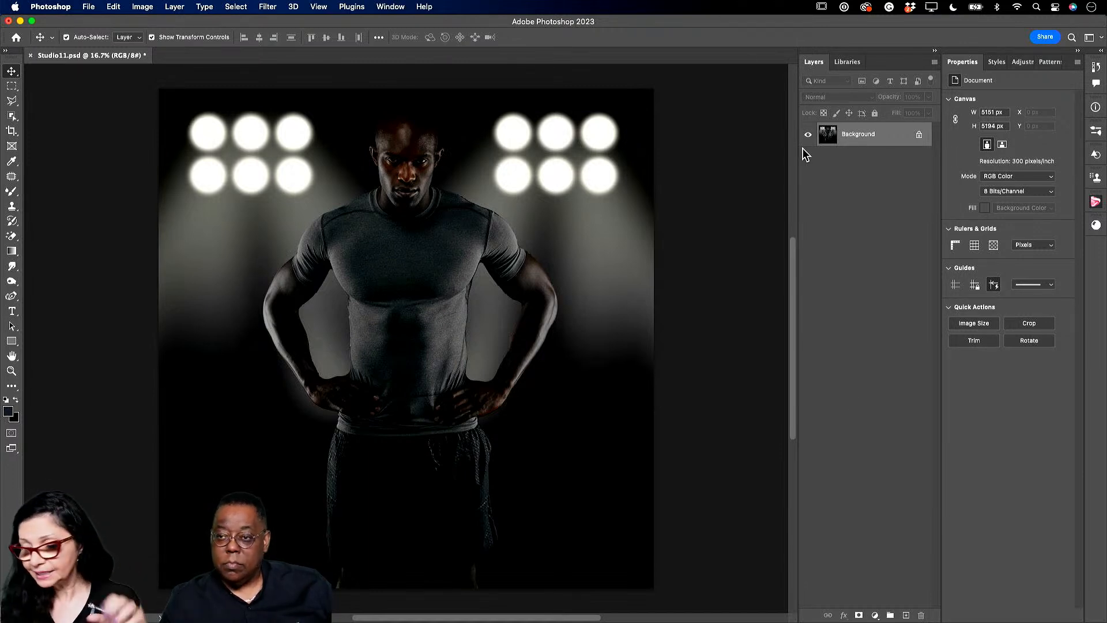
- Duplicate the Background layer and add a 105mm Prime lens flare at 90% over the top-left lights
{"action": "left_click_drag", "start_coordinate": [875, 147], "coordinate": [906, 615]}
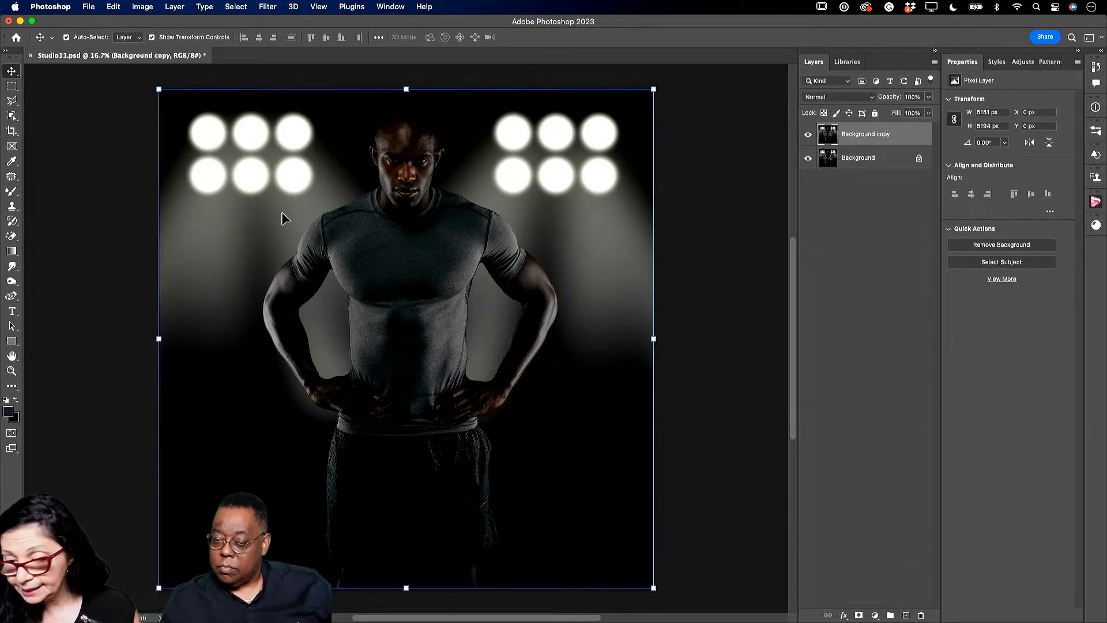
{"action": "left_click", "coordinate": [268, 7]}
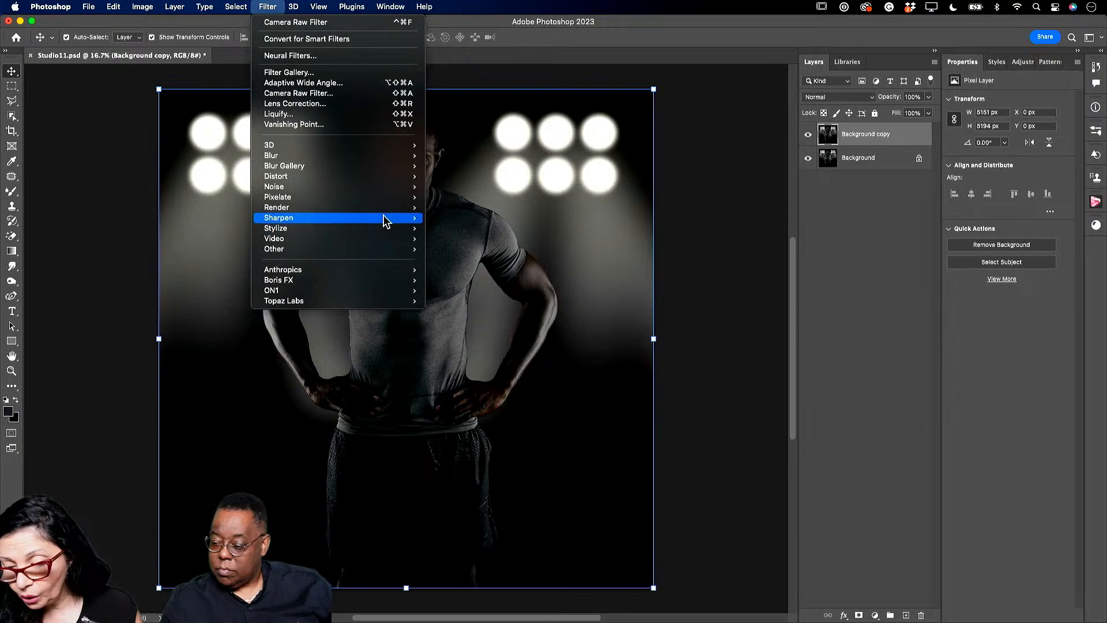
{"action": "mouse_move", "coordinate": [380, 210]}
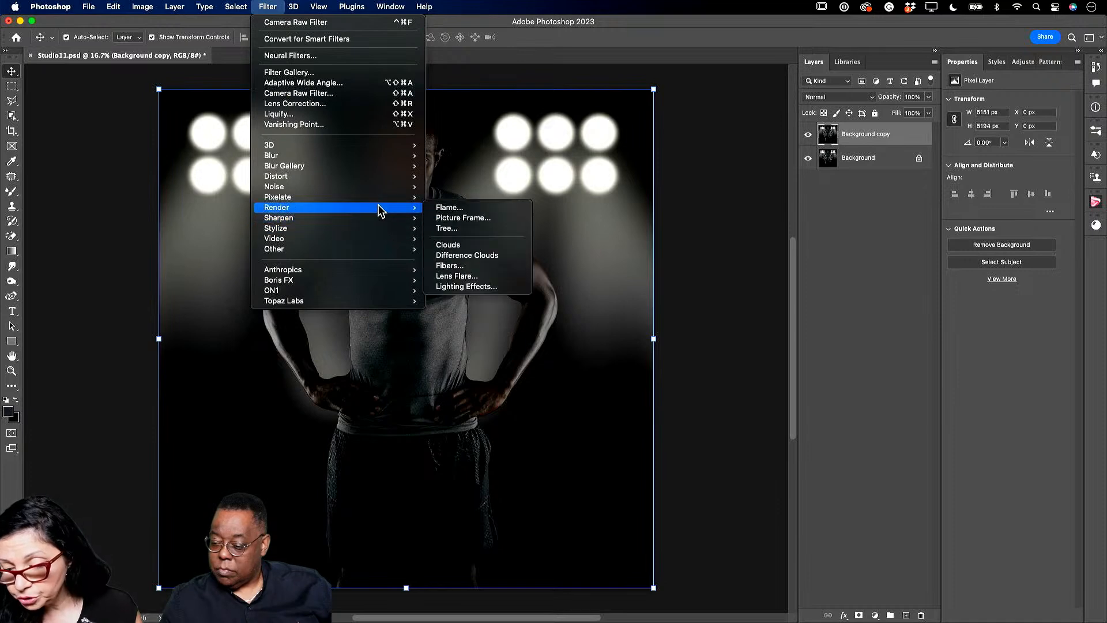
{"action": "left_click", "coordinate": [449, 277]}
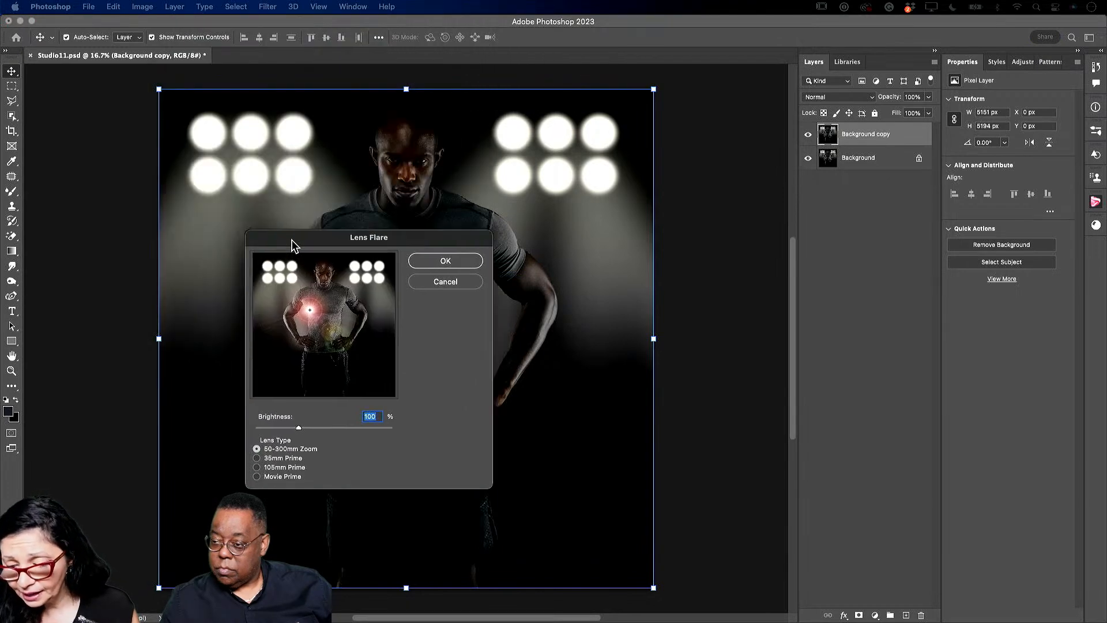
{"action": "left_click_drag", "start_coordinate": [306, 309], "coordinate": [261, 269]}
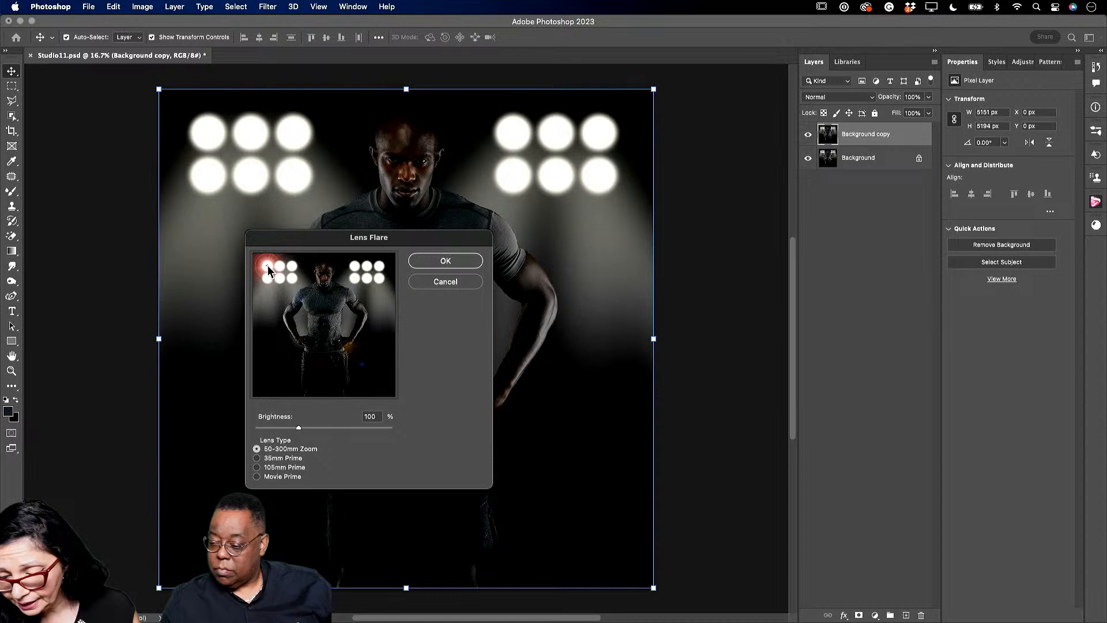
{"action": "left_click", "coordinate": [257, 467]}
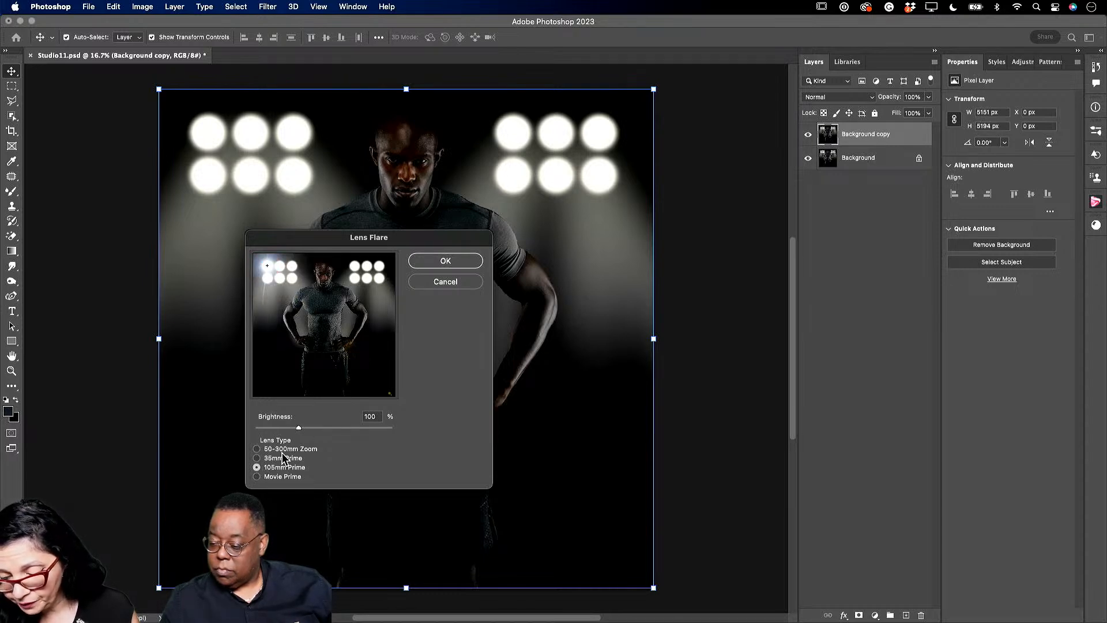
{"action": "mouse_move", "coordinate": [299, 430]}
{"action": "left_mouse_down"}
{"action": "mouse_move", "coordinate": [282, 432]}
{"action": "mouse_move", "coordinate": [292, 427]}
{"action": "left_mouse_up"}
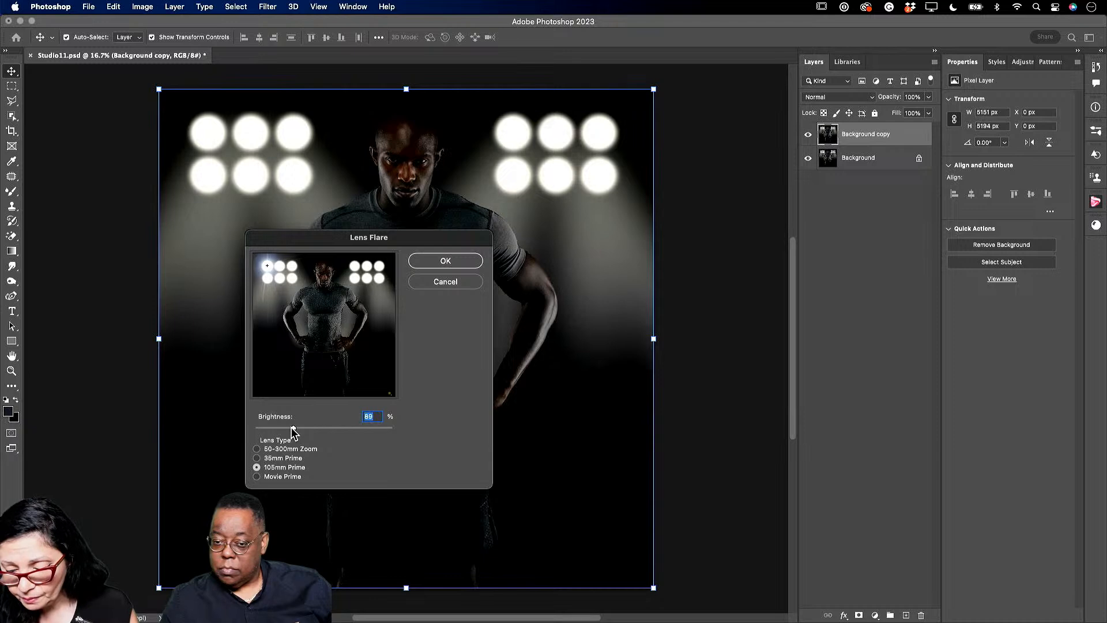
{"action": "left_click", "coordinate": [445, 260]}
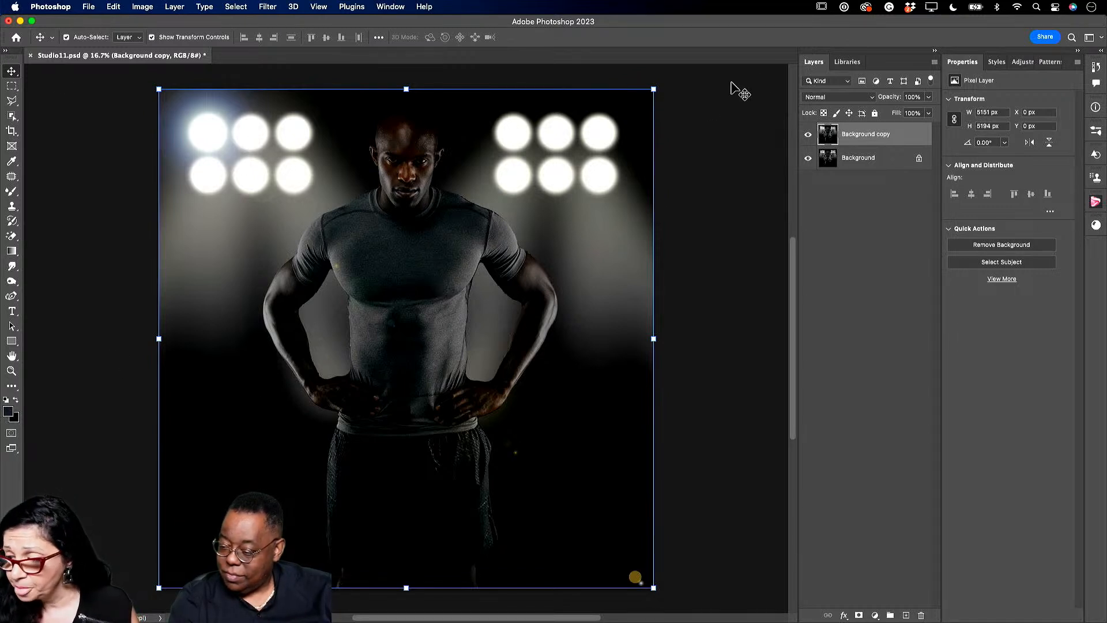
- In the DEMO 2023 library, collapse Image 6 and expand the Image 10, 11, 12, 14 and Image15 groups
{"action": "left_click", "coordinate": [849, 62]}
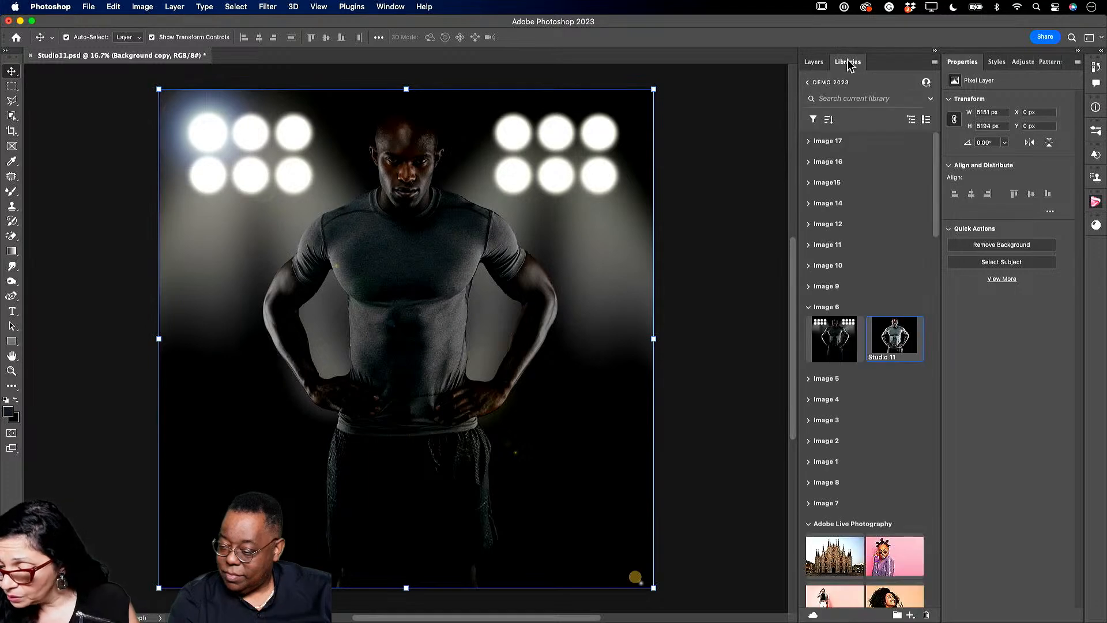
{"action": "left_click", "coordinate": [808, 309]}
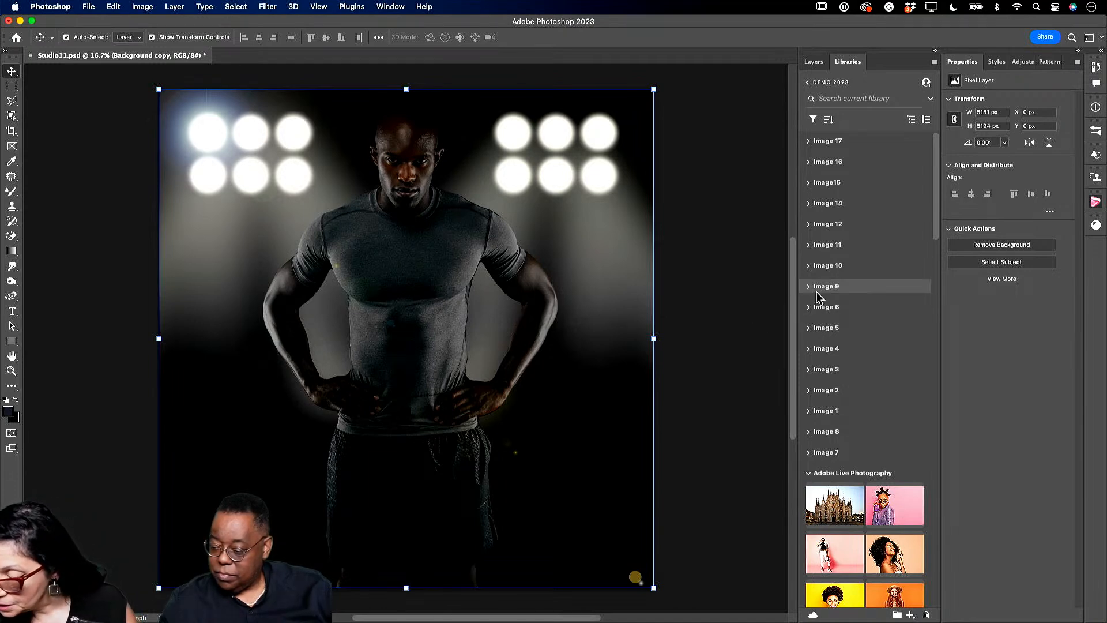
{"action": "left_click", "coordinate": [809, 266]}
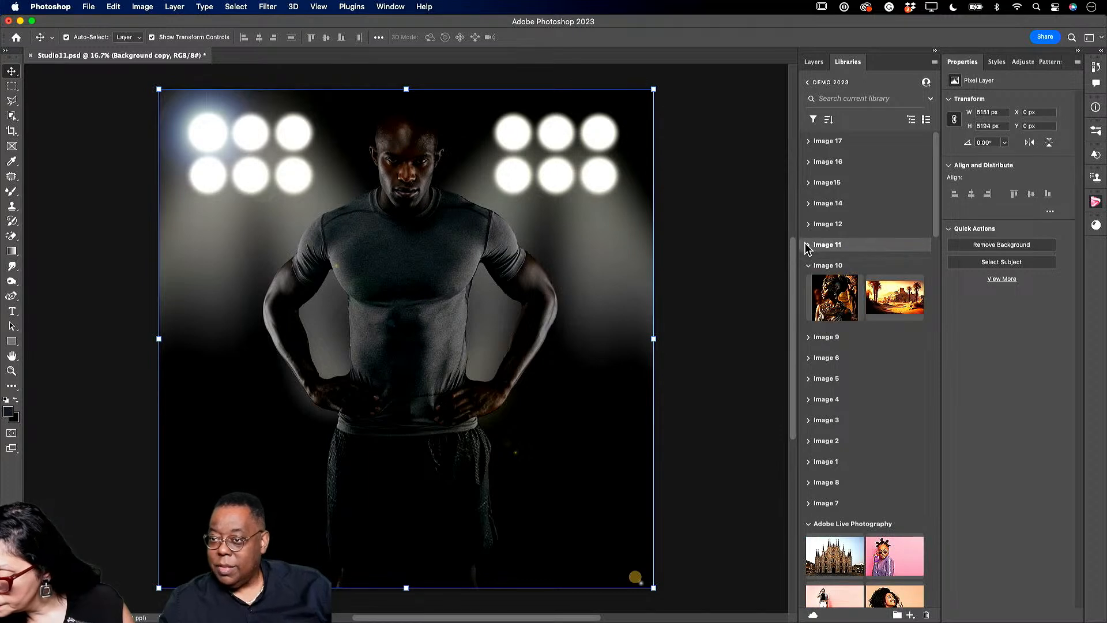
{"action": "left_click", "coordinate": [809, 246]}
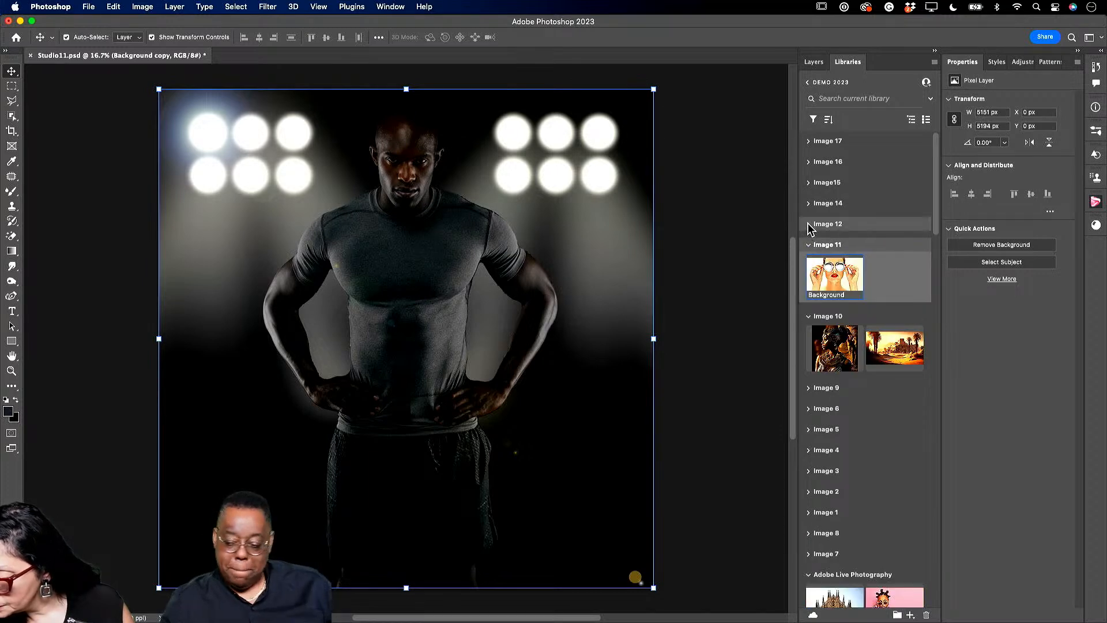
{"action": "left_click", "coordinate": [808, 225]}
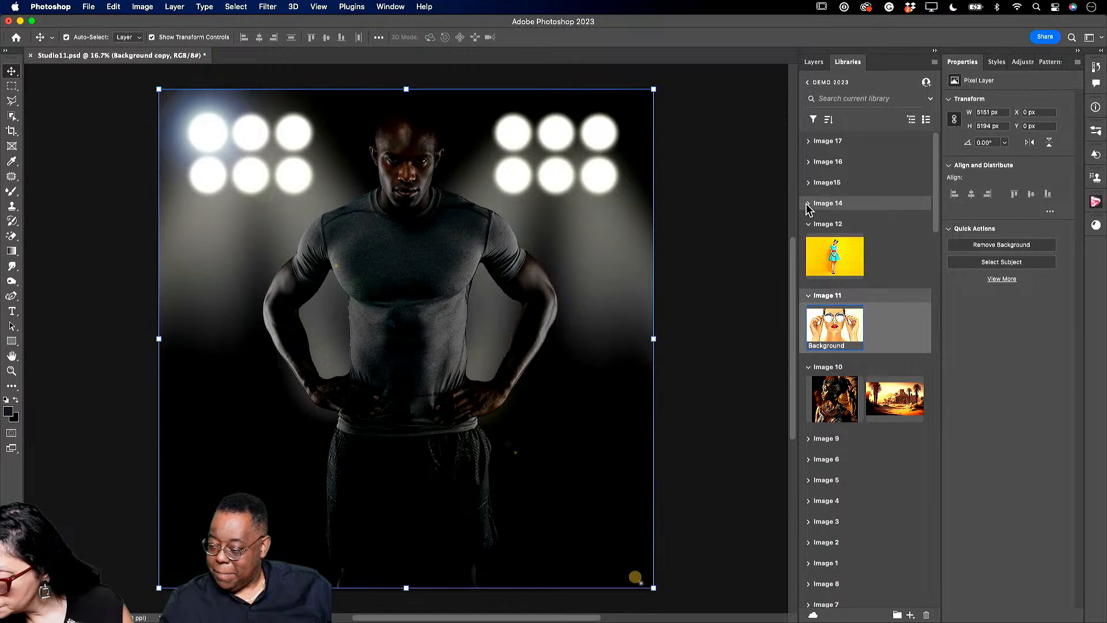
{"action": "left_click", "coordinate": [808, 204]}
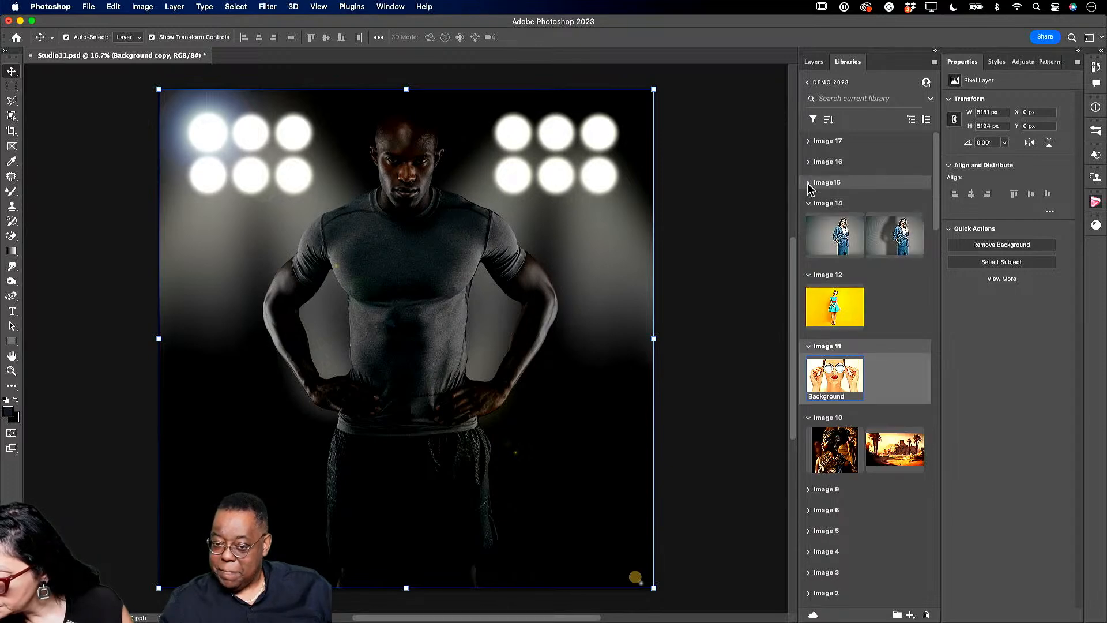
{"action": "left_click", "coordinate": [809, 184]}
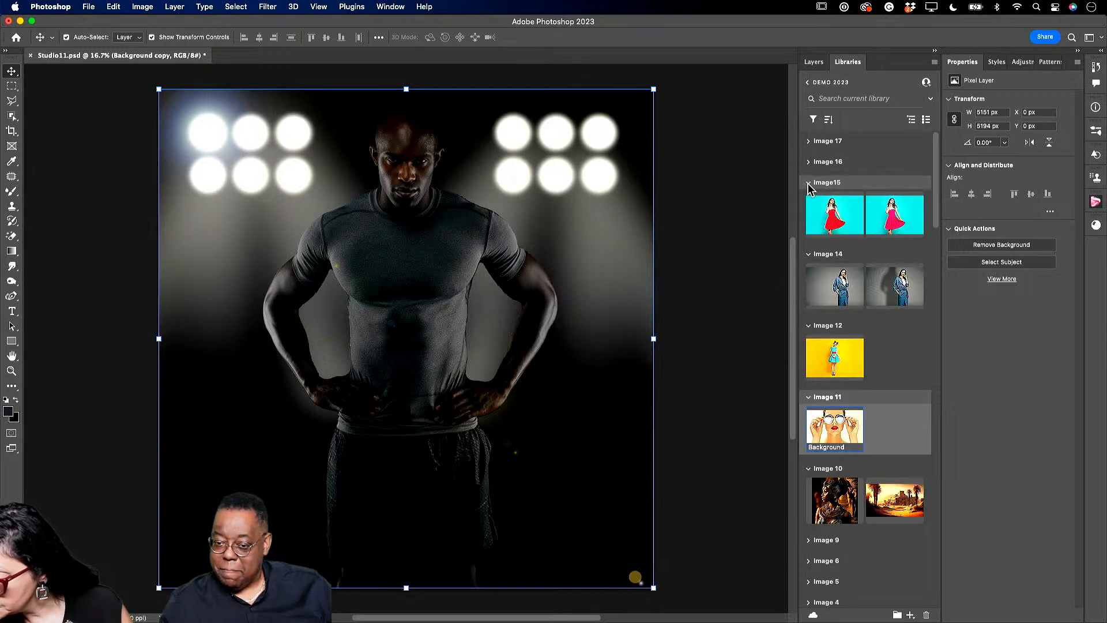
- Open Pattern Original from the library and duplicate its Background layer
{"action": "double_click", "coordinate": [886, 218]}
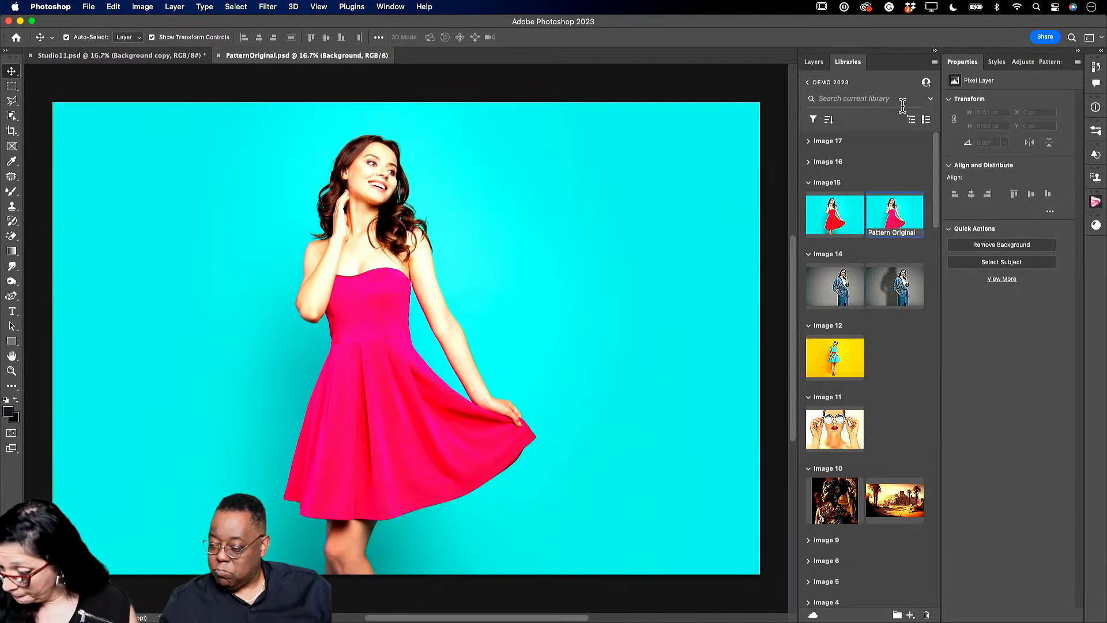
{"action": "left_click", "coordinate": [814, 62]}
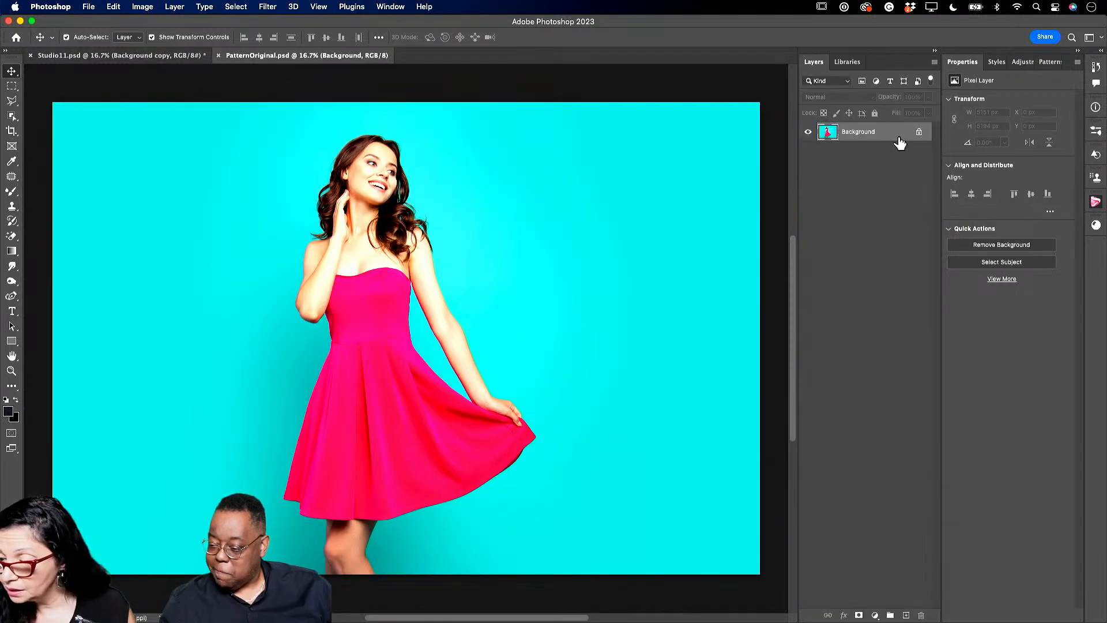
{"action": "mouse_move", "coordinate": [888, 137]}
{"action": "left_mouse_down"}
{"action": "mouse_move", "coordinate": [886, 521]}
{"action": "mouse_move", "coordinate": [911, 597]}
{"action": "mouse_move", "coordinate": [905, 615]}
{"action": "left_mouse_up"}
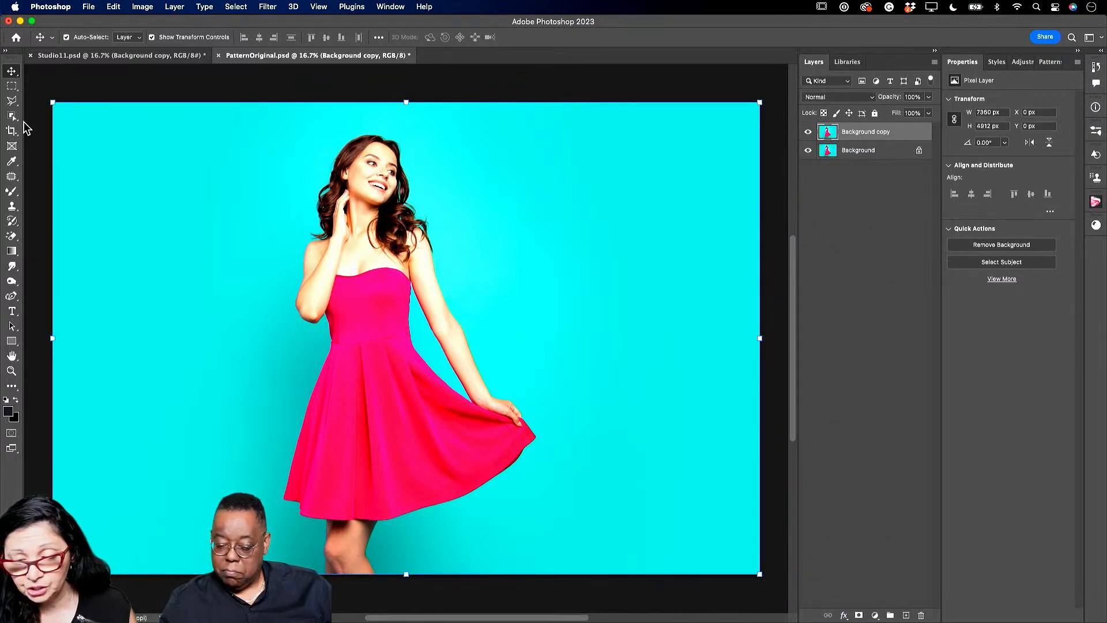
- Select the woman's pink dress with Object Selection, subtracting the hand area
{"action": "left_click", "coordinate": [11, 104]}
{"action": "left_click", "coordinate": [11, 117]}
{"action": "left_click_drag", "start_coordinate": [215, 120], "coordinate": [506, 534]}
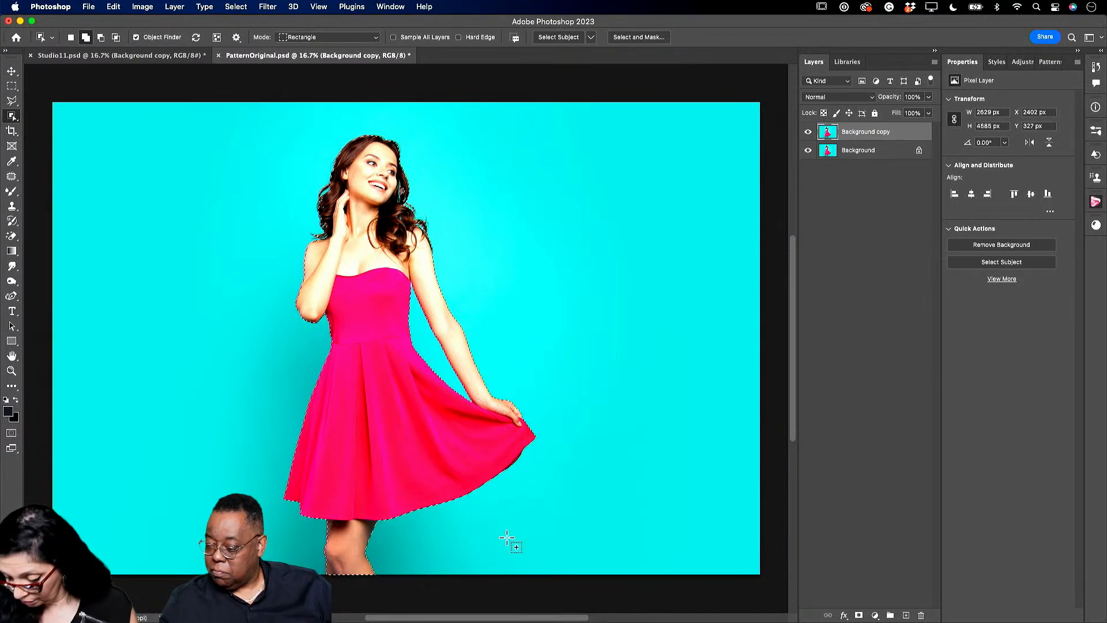
{"action": "key", "text": "super+d"}
{"action": "mouse_move", "coordinate": [312, 273]}
{"action": "left_mouse_down"}
{"action": "mouse_move", "coordinate": [501, 461]}
{"action": "mouse_move", "coordinate": [523, 526]}
{"action": "left_mouse_up"}
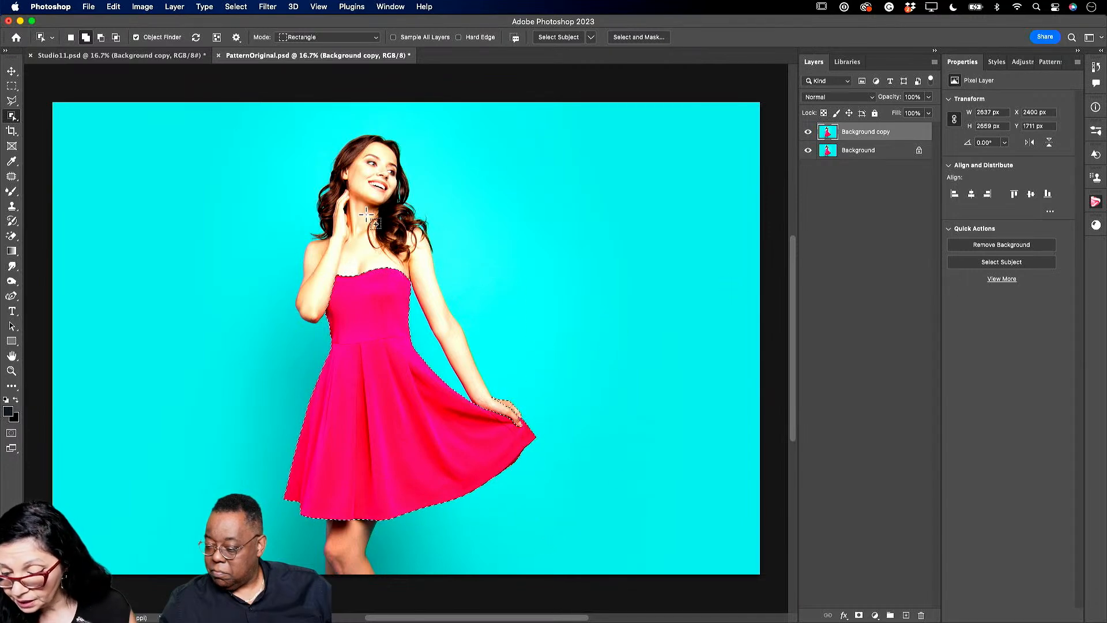
{"action": "left_click", "coordinate": [100, 37]}
{"action": "left_click_drag", "start_coordinate": [488, 377], "coordinate": [522, 418]}
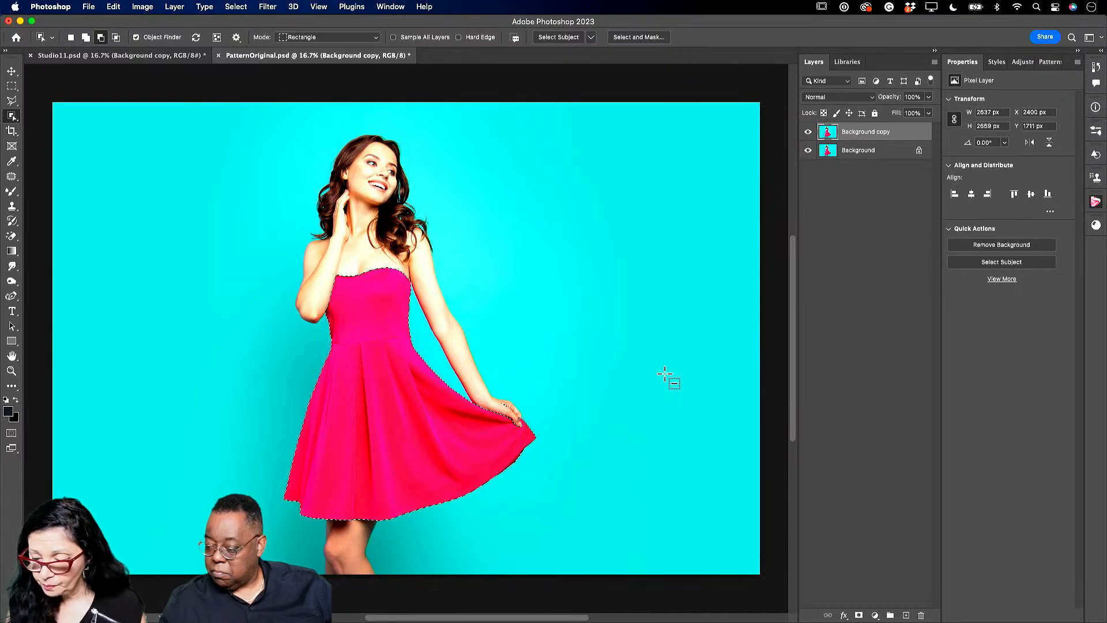
{"action": "left_click", "coordinate": [651, 38]}
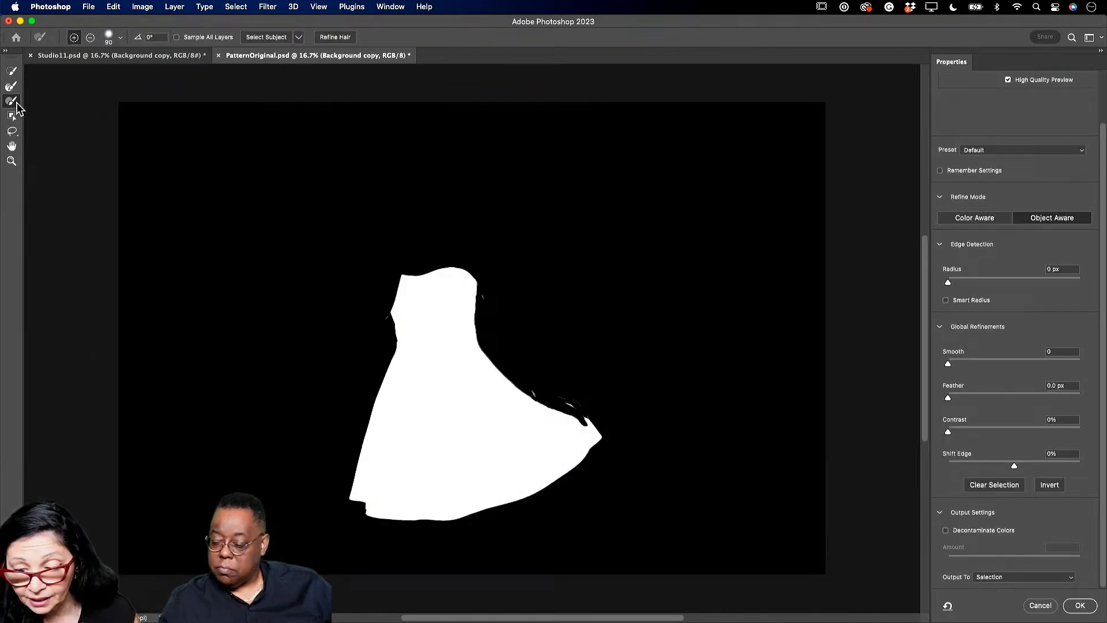
- Brush away stray streaks on the dress's right edge and output a decontaminated masked layer
{"action": "left_click", "coordinate": [91, 38]}
{"action": "left_click_drag", "start_coordinate": [529, 387], "coordinate": [572, 404]}
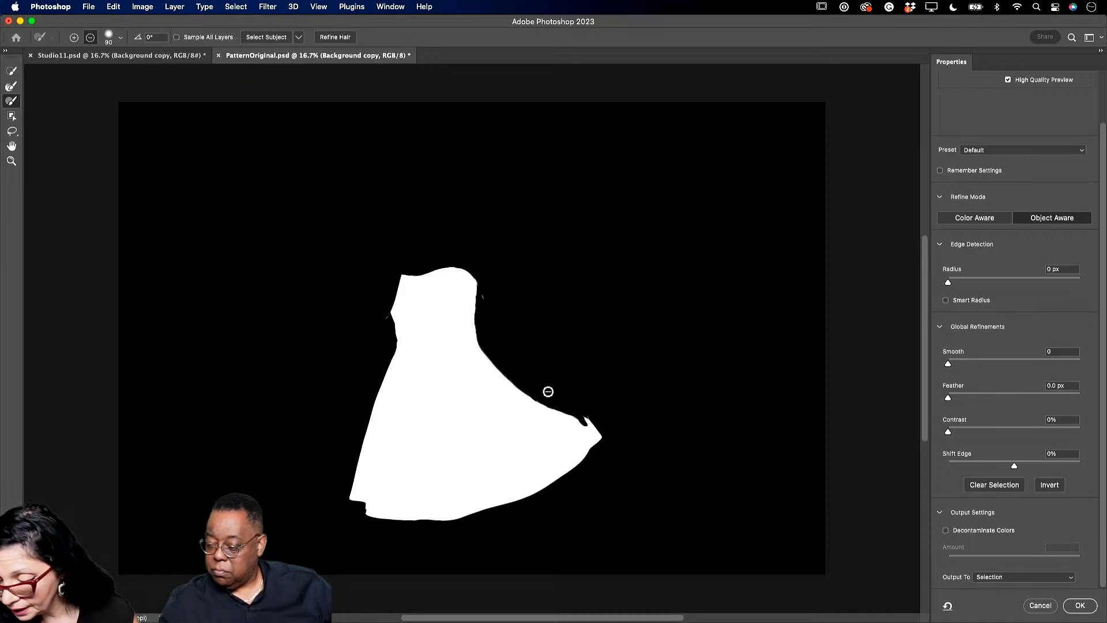
{"action": "left_click", "coordinate": [945, 530]}
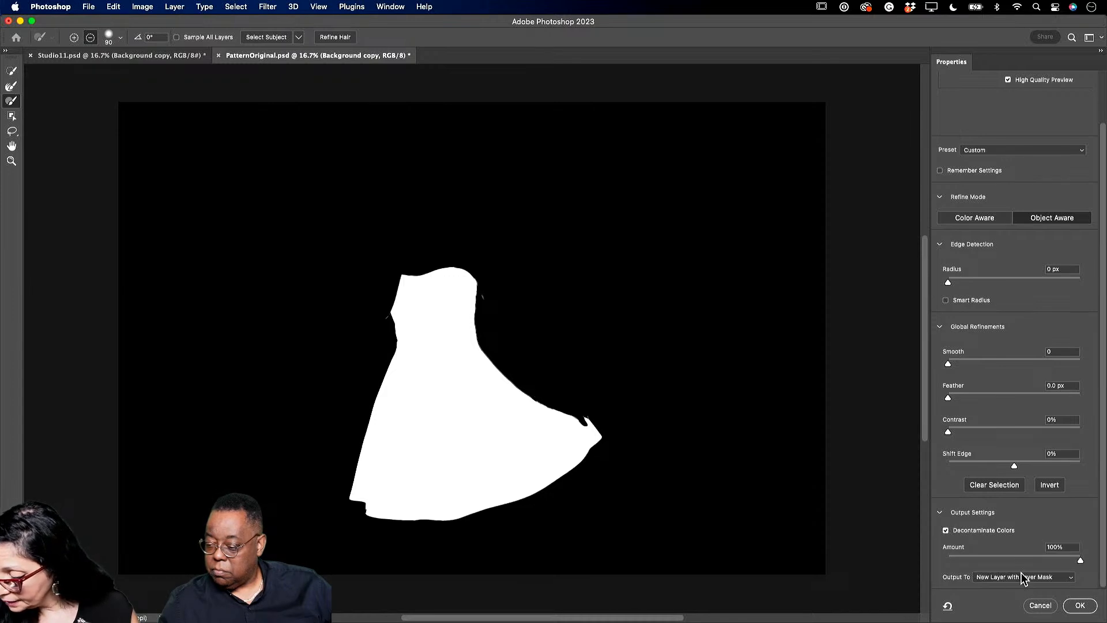
{"action": "left_click", "coordinate": [1082, 606]}
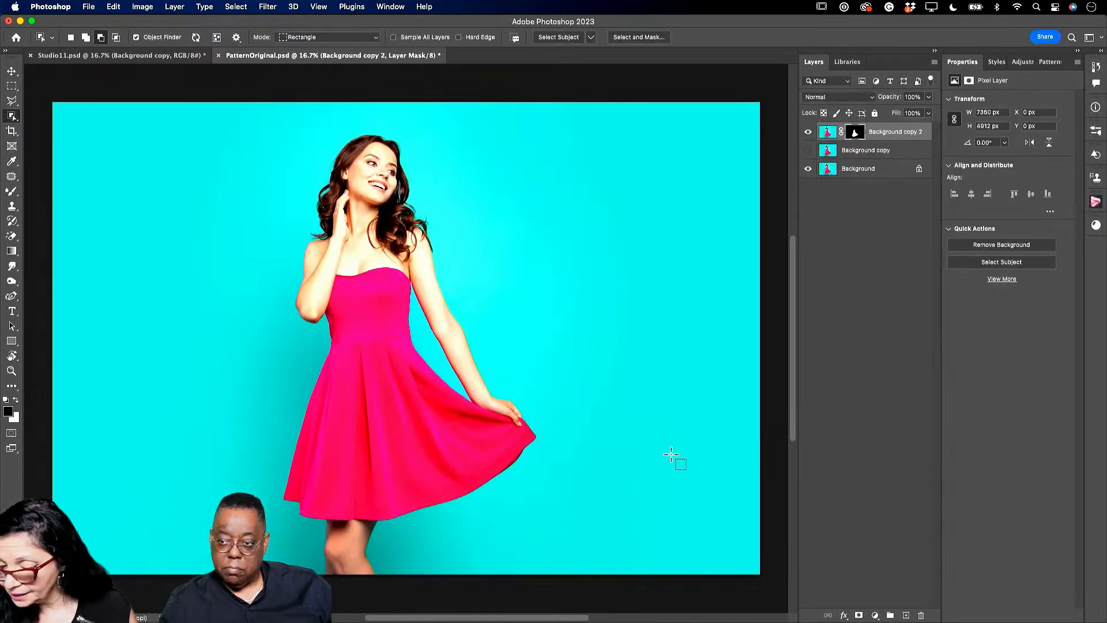
- Delete the hidden Background copy layer, leaving Background copy 2 and its mask
{"action": "left_click", "coordinate": [883, 141]}
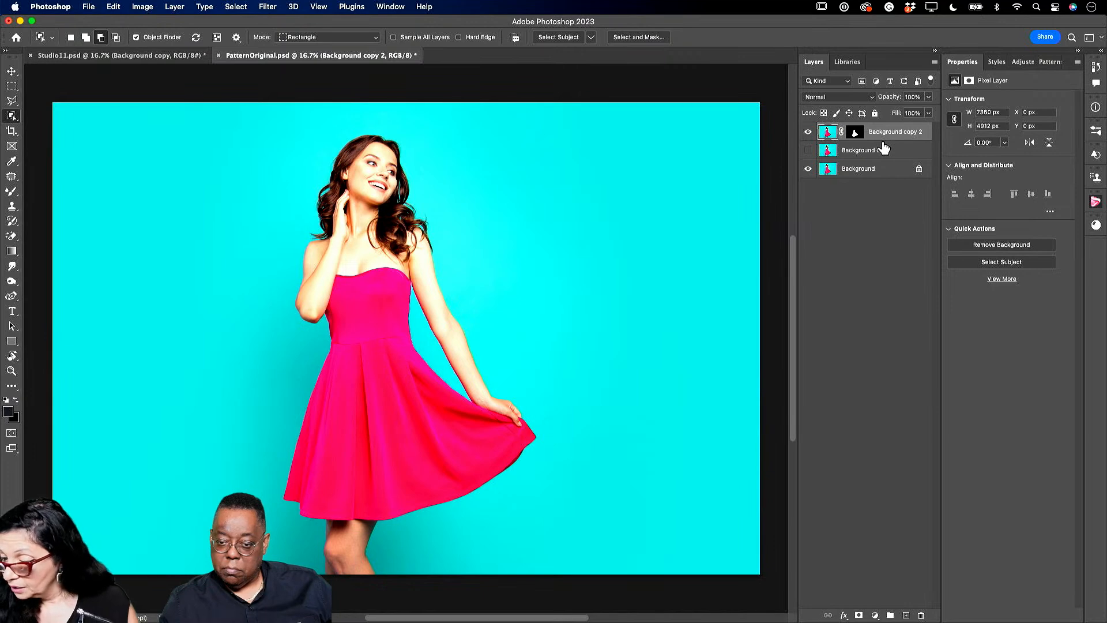
{"action": "left_click", "coordinate": [884, 149]}
{"action": "key", "text": "Delete"}
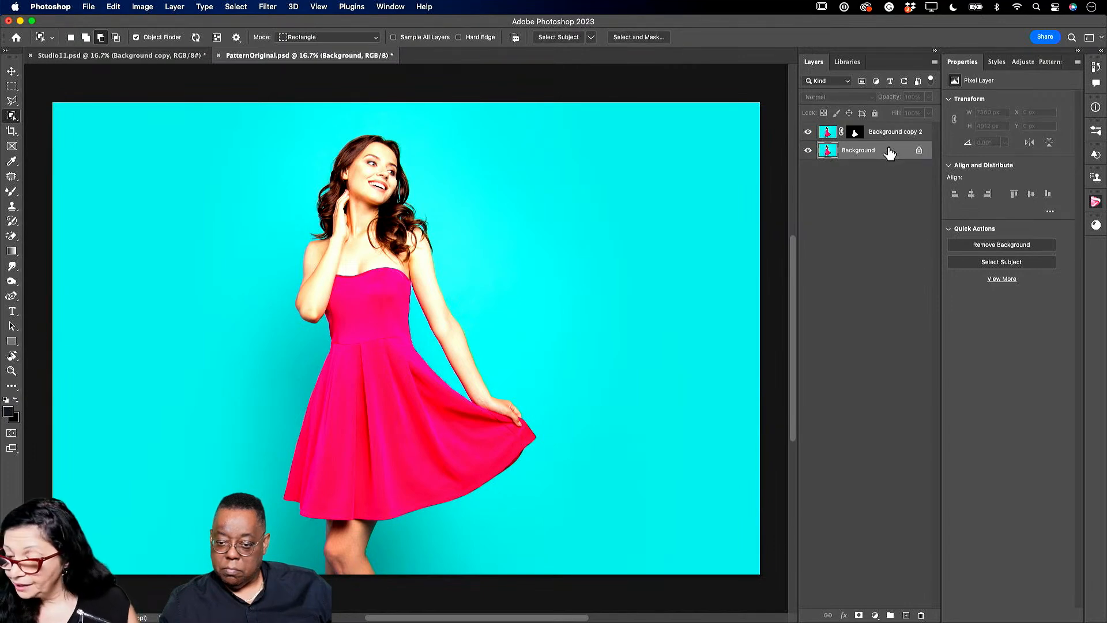
{"action": "left_click", "coordinate": [855, 133]}
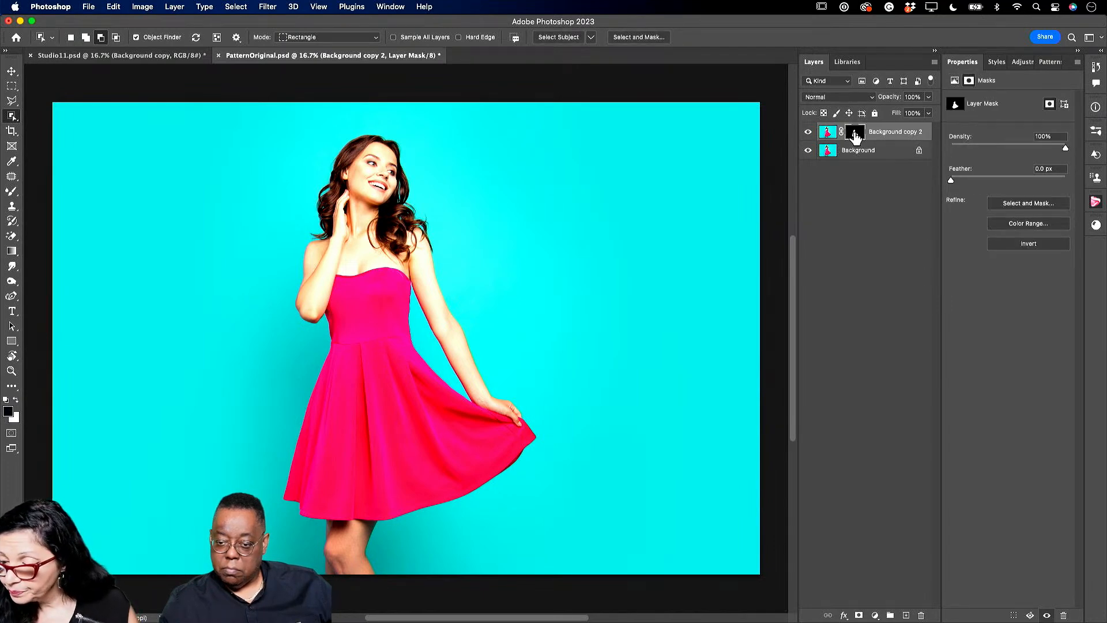
- Go back to the list of libraries and open the one with the Glitter and Pattern swatches
{"action": "left_click", "coordinate": [843, 63]}
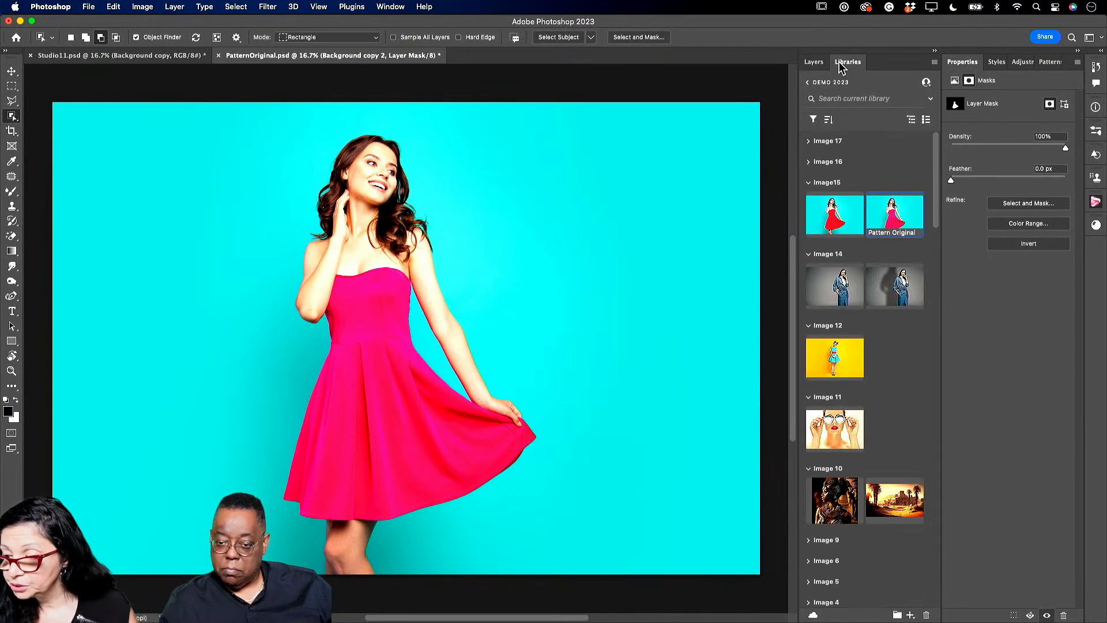
{"action": "left_click", "coordinate": [807, 82]}
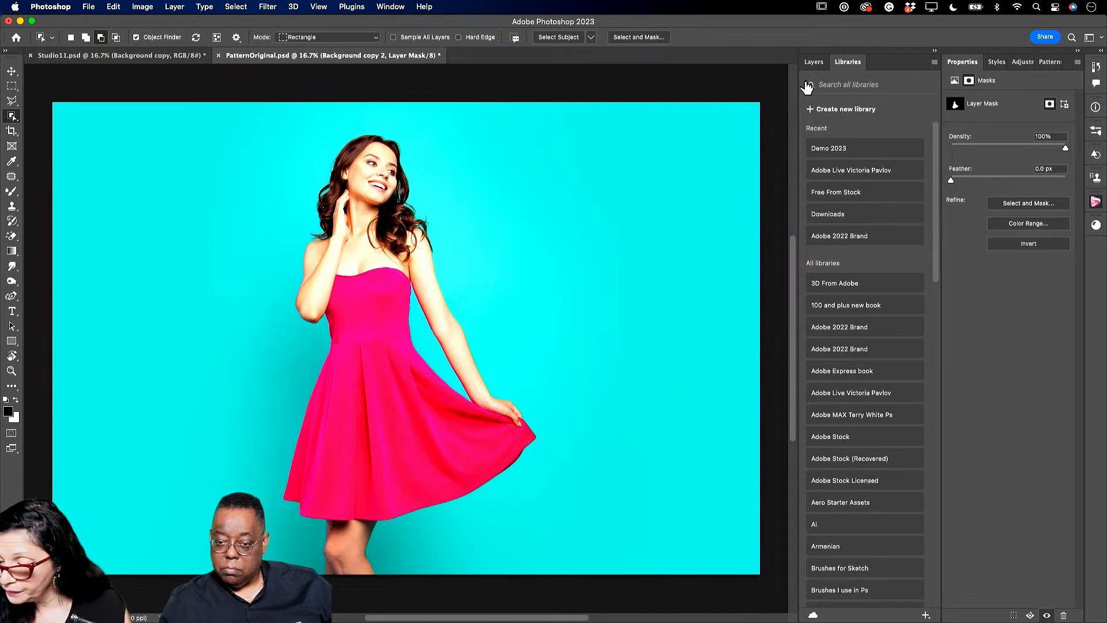
{"action": "left_click", "coordinate": [850, 171]}
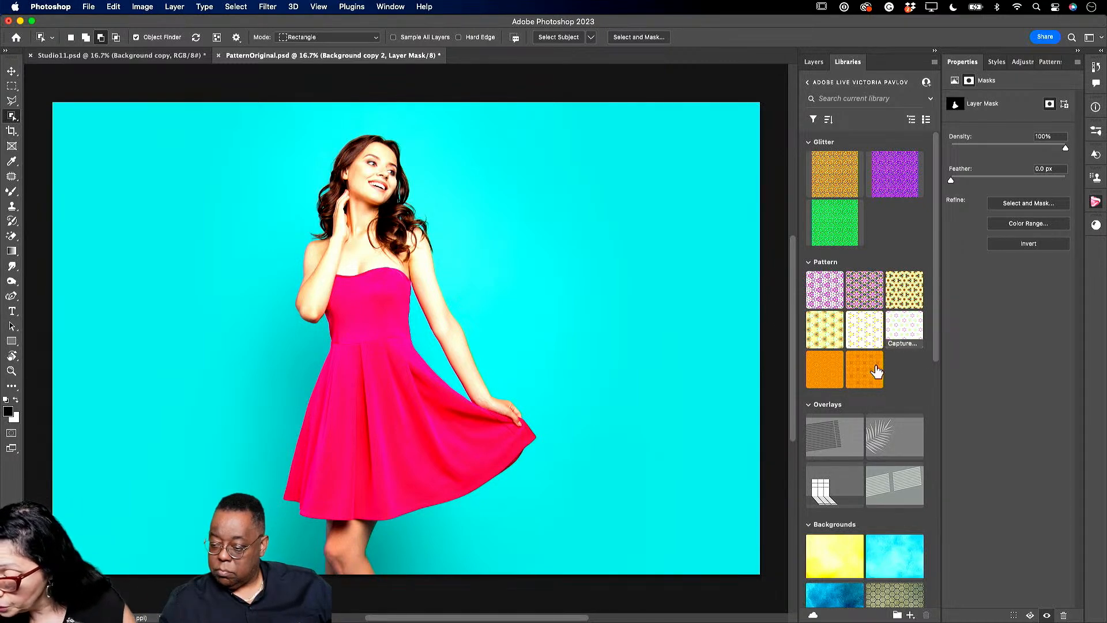
- Create Pattern Fill 1 from the pink-and-green floral Capture swatch, then view the layers list
{"action": "left_click", "coordinate": [905, 327]}
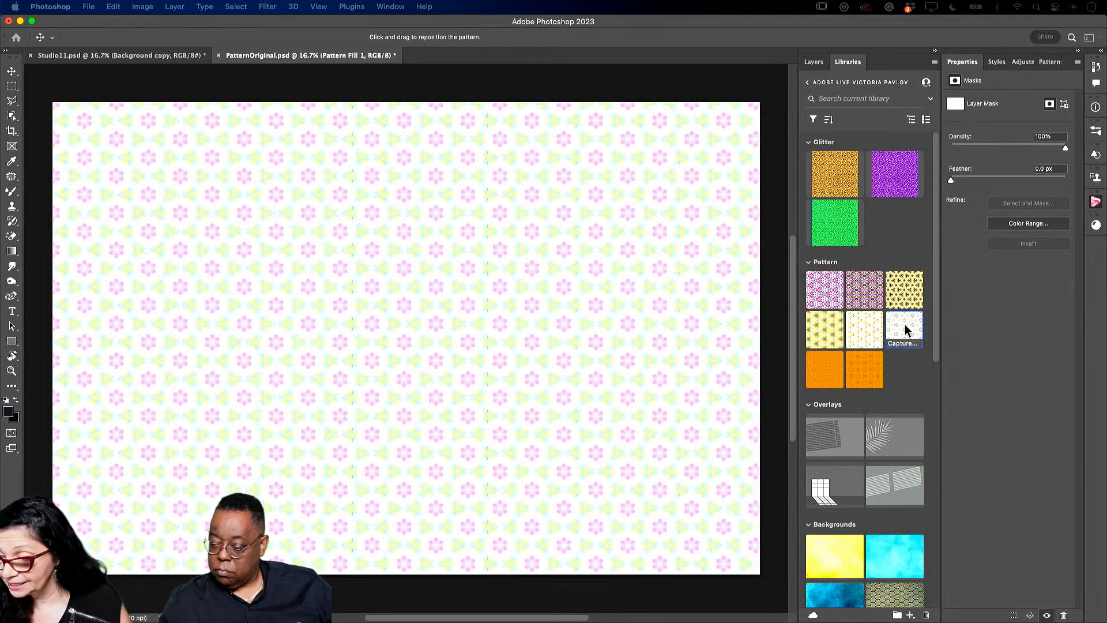
{"action": "left_click", "coordinate": [815, 63]}
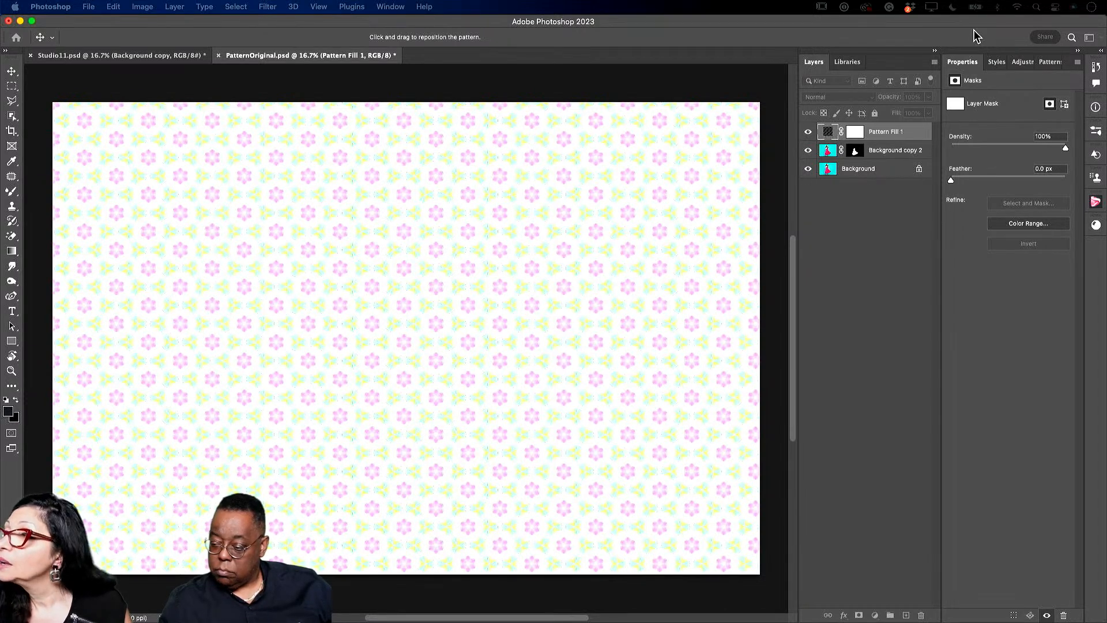
- Reduce Pattern Fill 1's scale to 9% so the florets tile small across the canvas
{"action": "left_click_drag", "start_coordinate": [303, 5], "coordinate": [375, 269]}
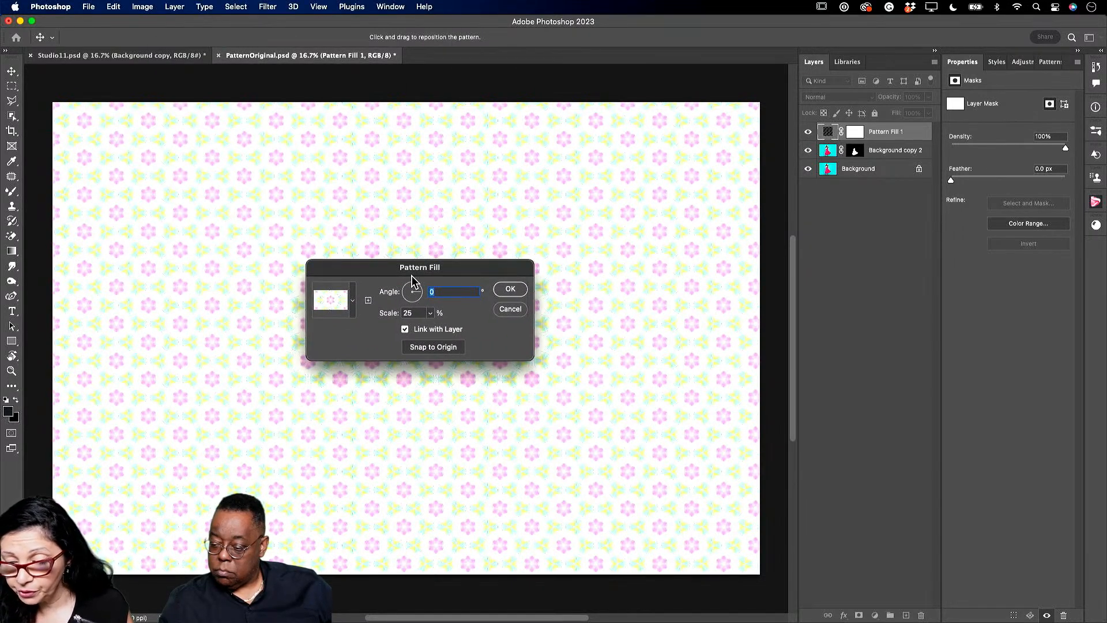
{"action": "left_click", "coordinate": [431, 315]}
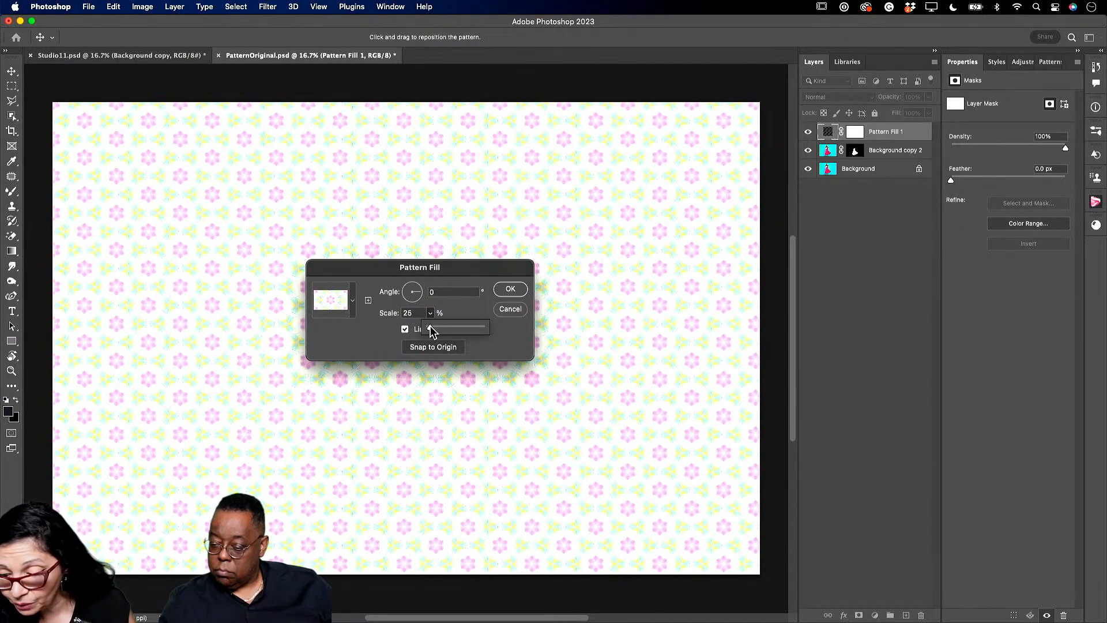
{"action": "left_click_drag", "start_coordinate": [433, 332], "coordinate": [431, 333]}
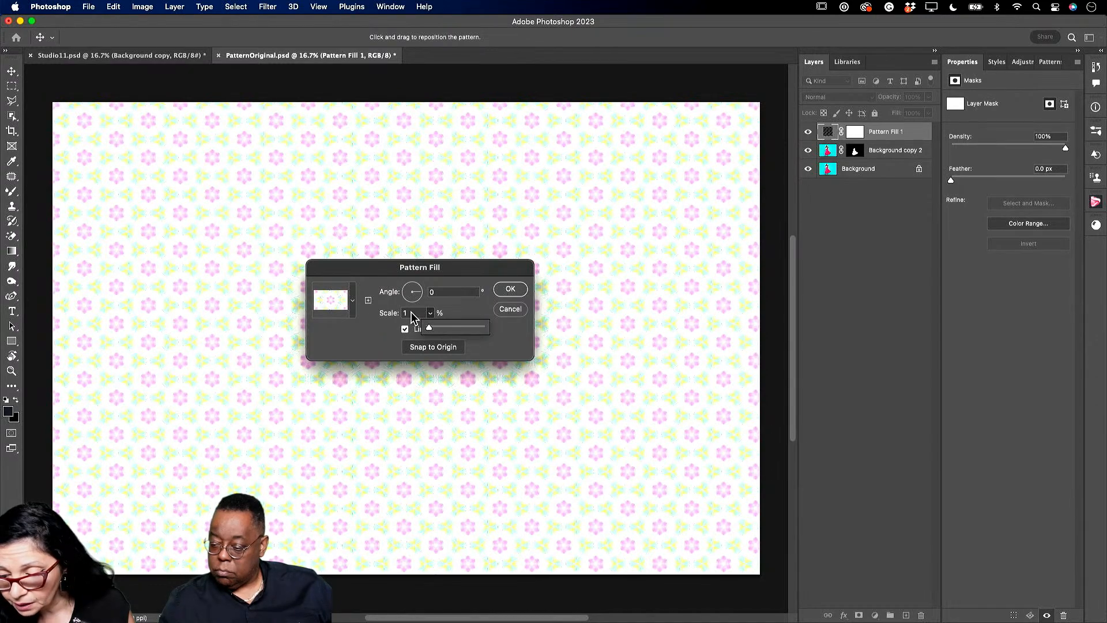
{"action": "double_click", "coordinate": [410, 315]}
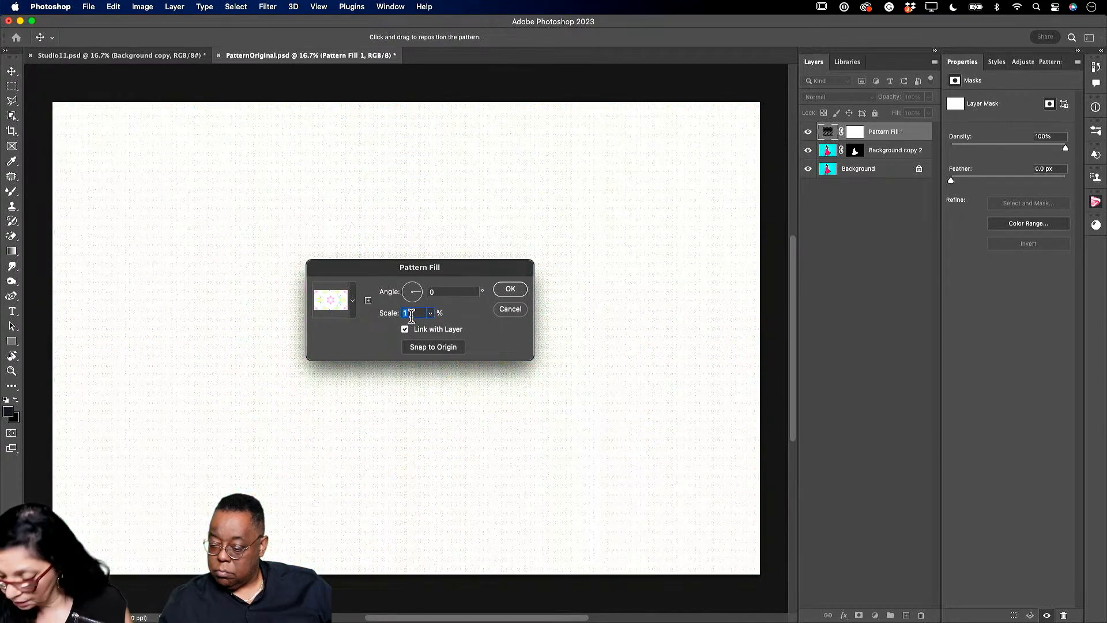
{"action": "type", "text": "7"}
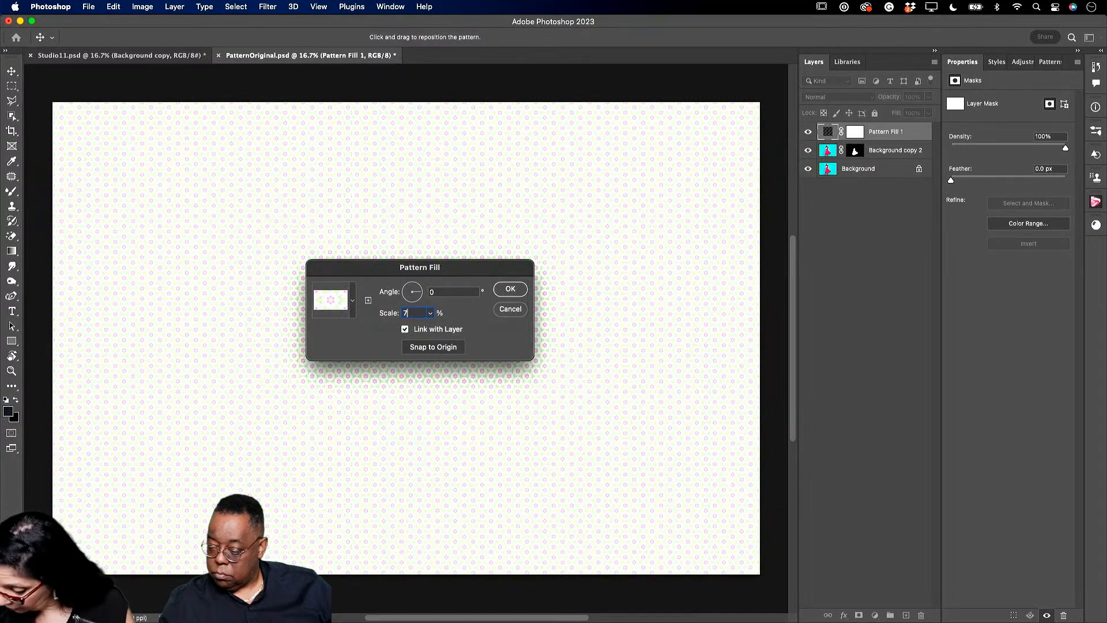
{"action": "type", "text": "9"}
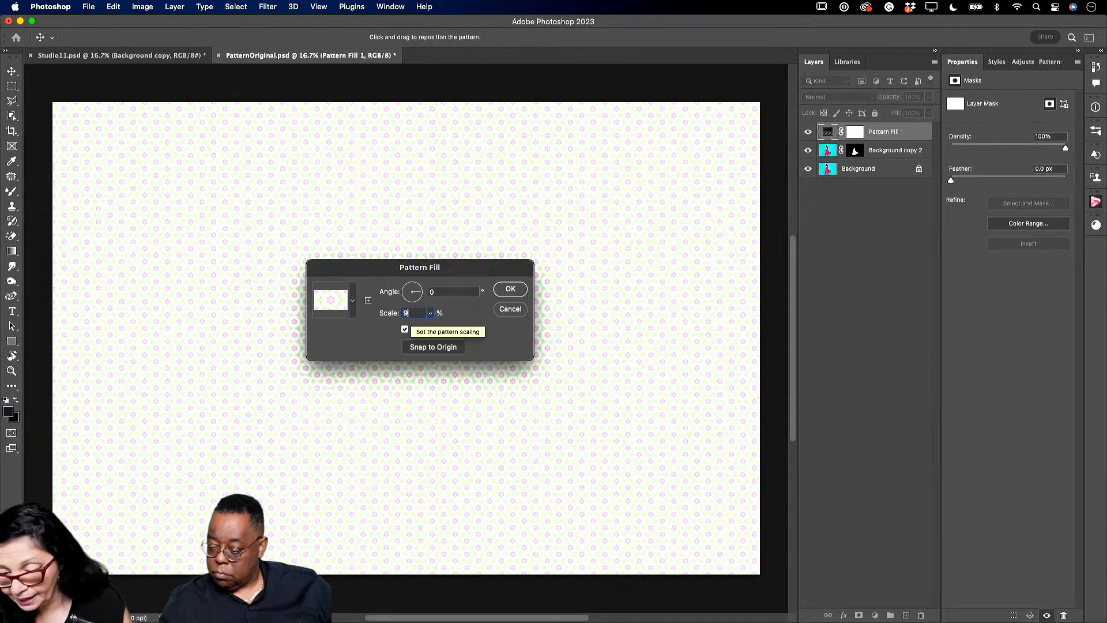
{"action": "left_click", "coordinate": [519, 289]}
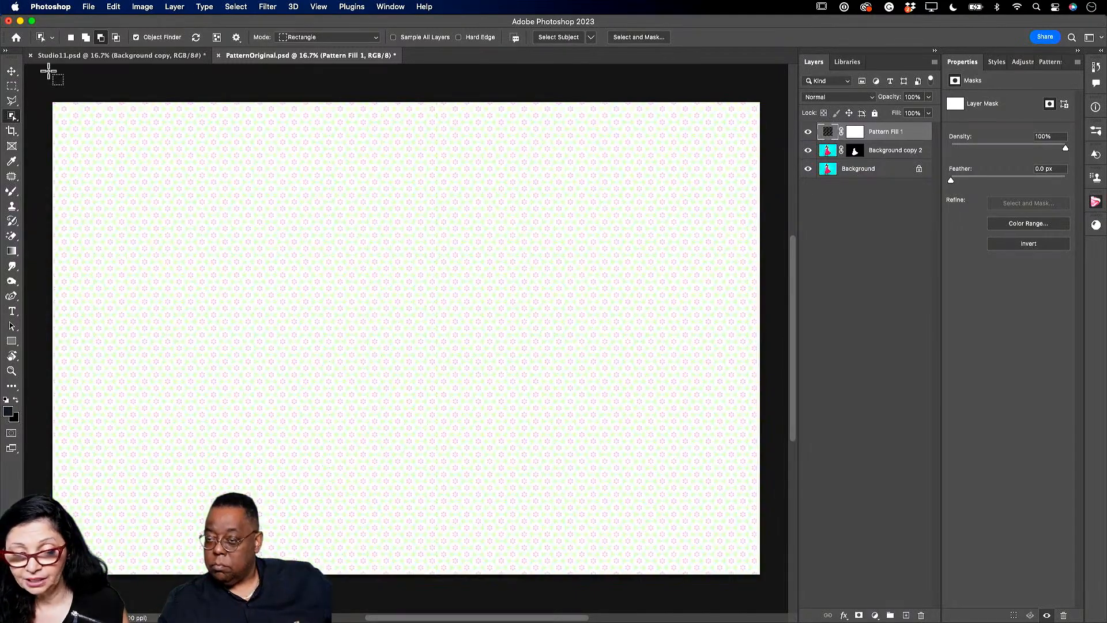
- Clip Pattern Fill 1 to Background copy 2 so the florets cover only the dress
{"action": "left_click", "coordinate": [12, 73]}
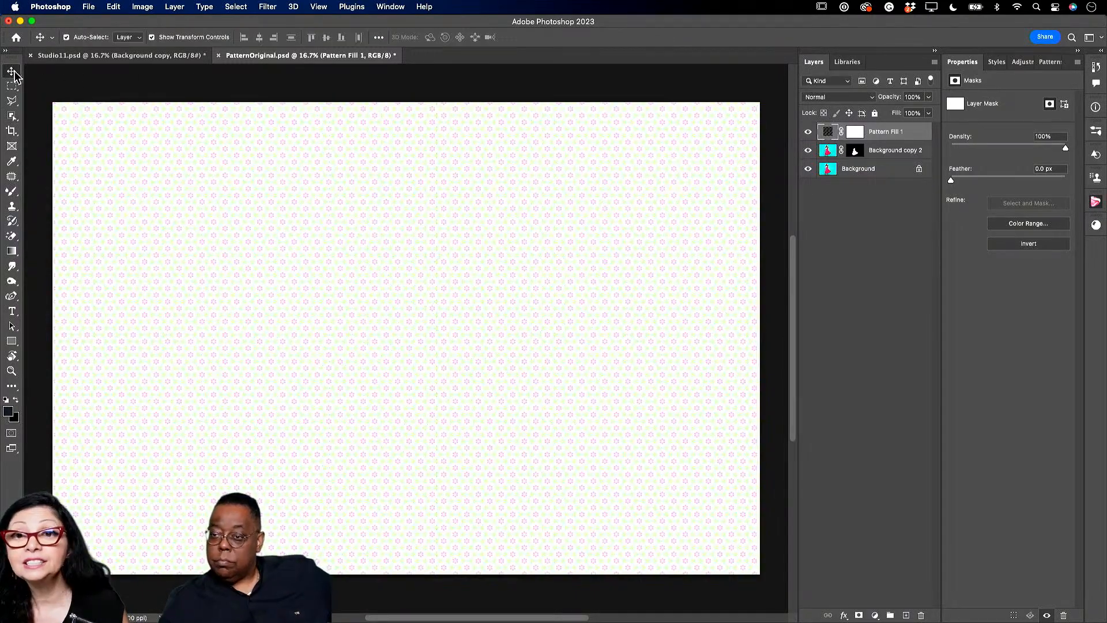
{"action": "left_click", "coordinate": [883, 137], "text": "alt"}
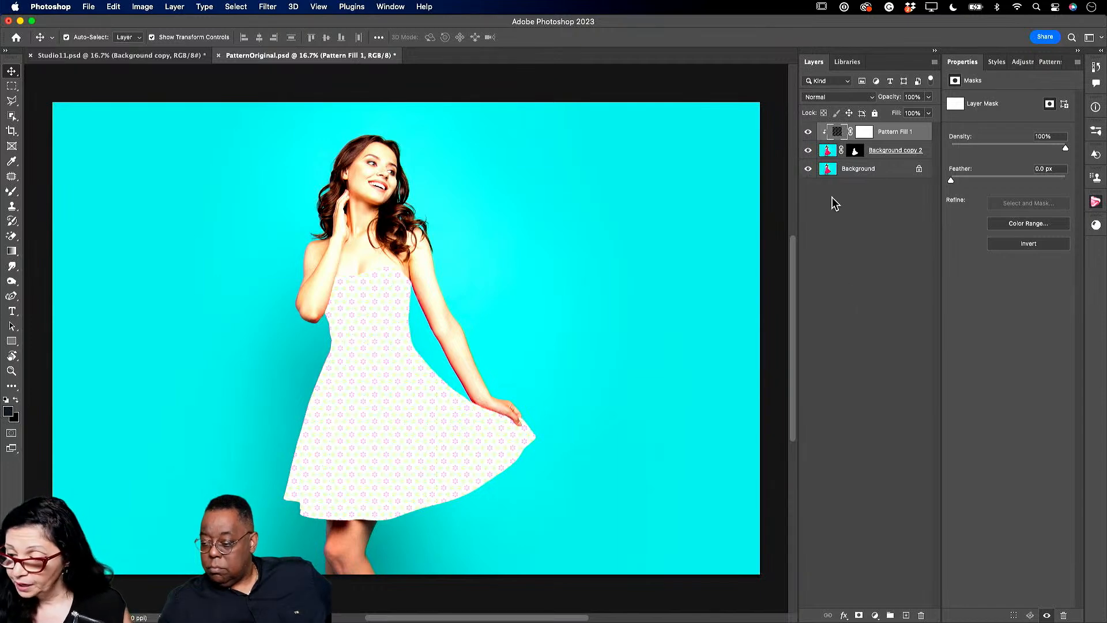
{"action": "left_click", "coordinate": [834, 96]}
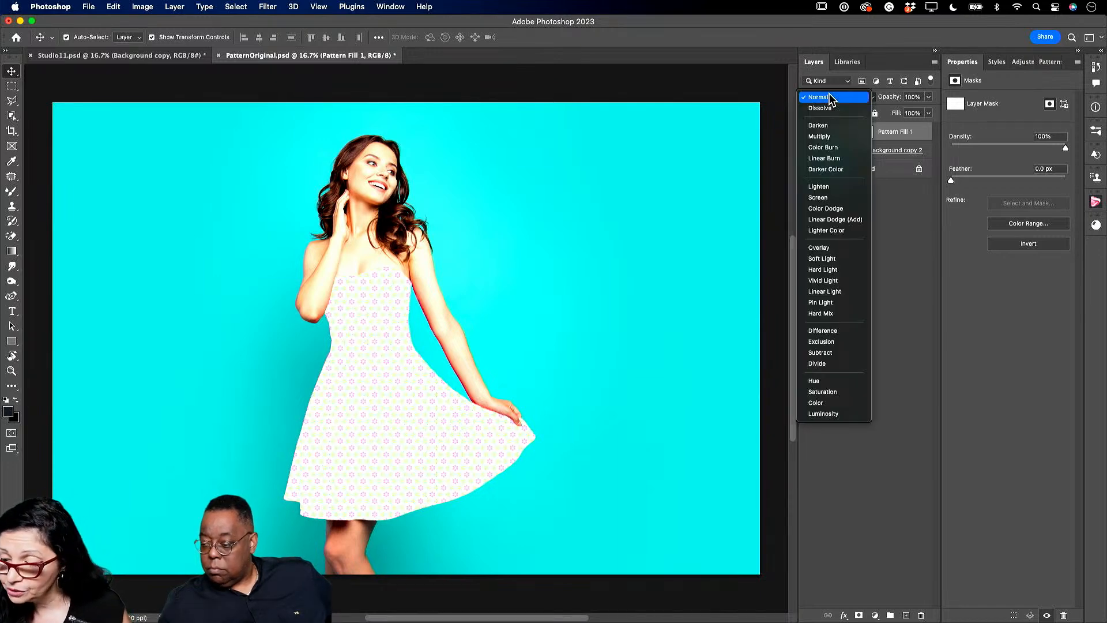
- Set Pattern Fill 1 to Linear Burn at 84% opacity, zooming in to check the dress folds
{"action": "left_click", "coordinate": [845, 159]}
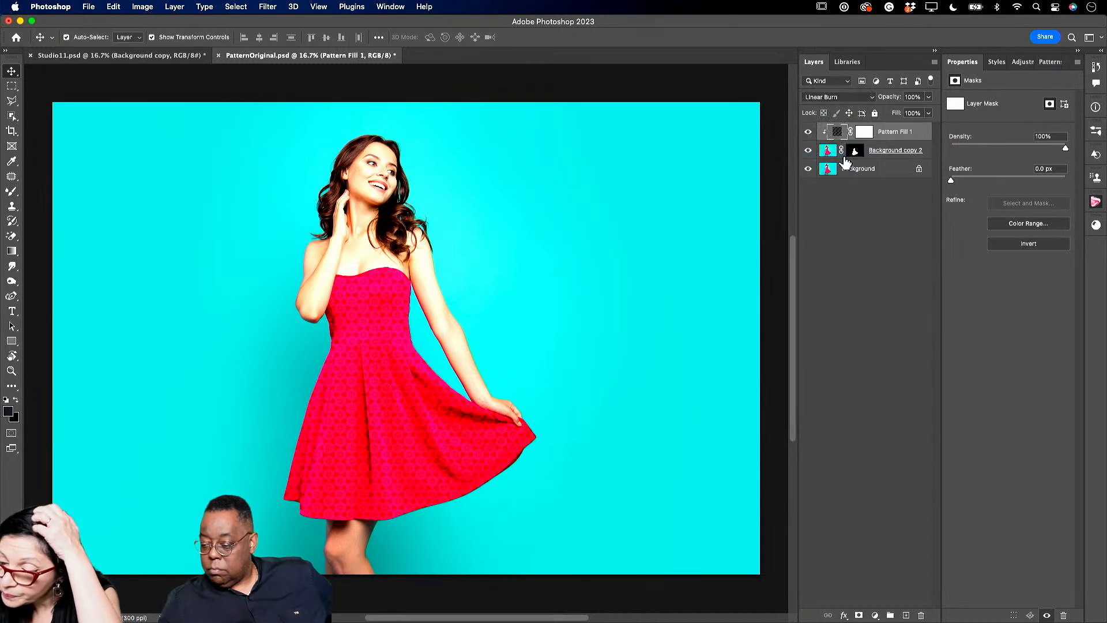
{"action": "left_click", "coordinate": [928, 97]}
{"action": "left_click_drag", "start_coordinate": [929, 112], "coordinate": [911, 113]}
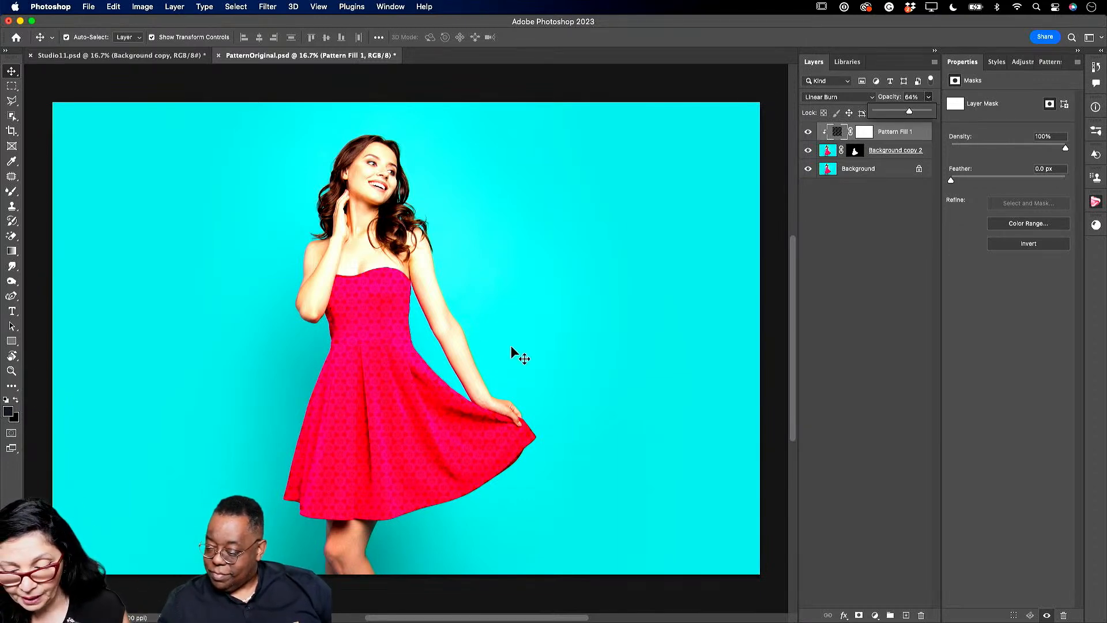
{"action": "left_click", "coordinate": [11, 371]}
{"action": "left_click_drag", "start_coordinate": [346, 461], "coordinate": [368, 497]}
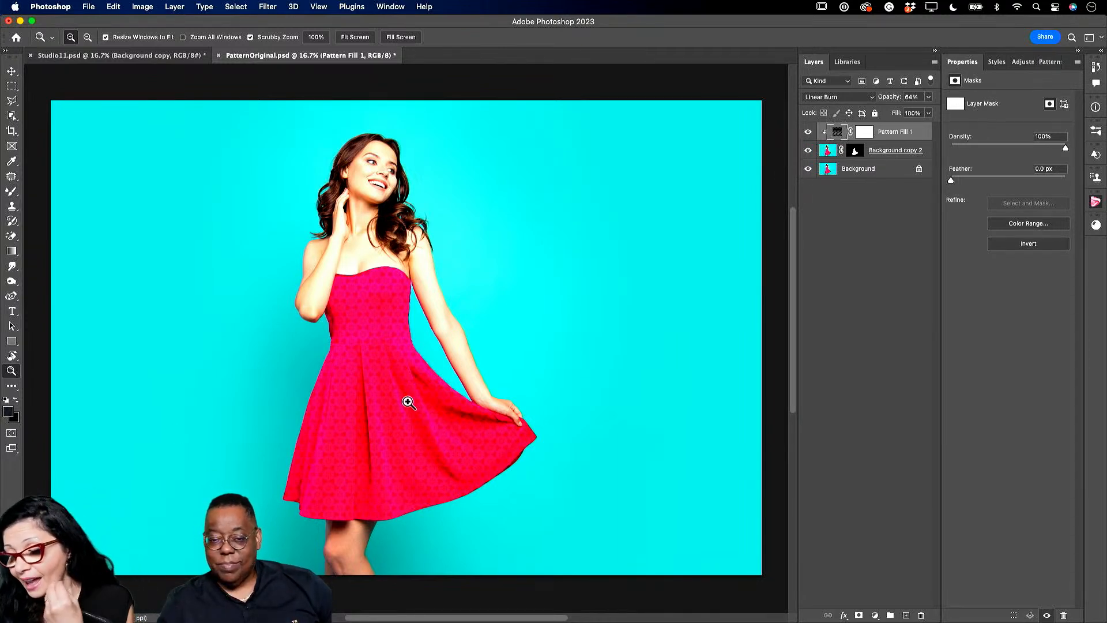
{"action": "left_click", "coordinate": [928, 98]}
{"action": "left_click_drag", "start_coordinate": [922, 109], "coordinate": [924, 109]}
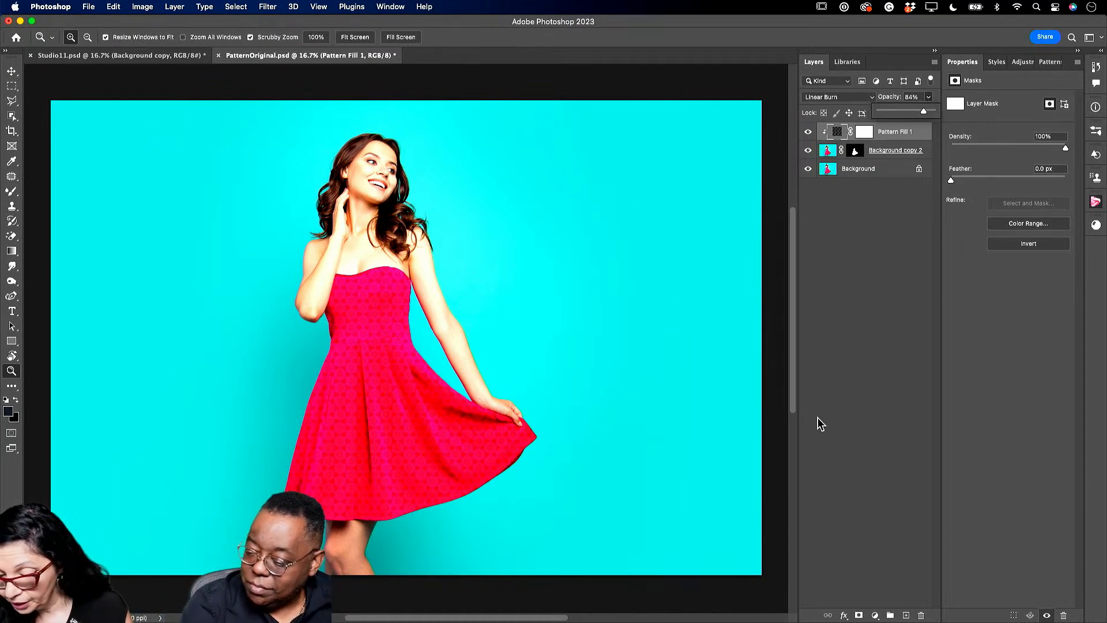
{"action": "left_click", "coordinate": [843, 616]}
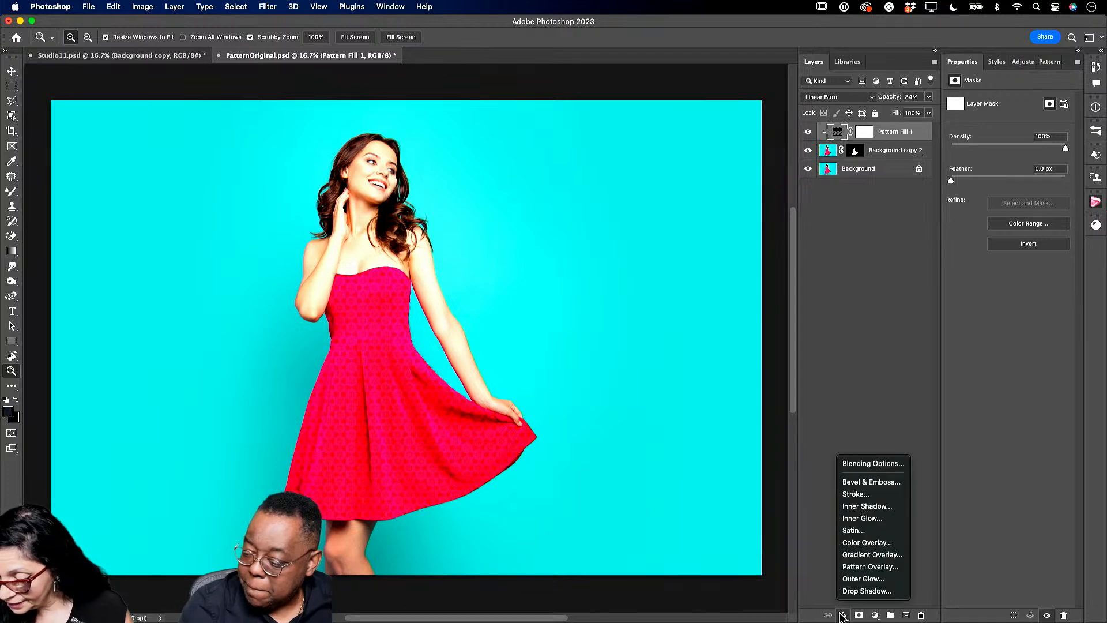
- Split the pattern's Blend If sliders to Current Layer 60/182 and Underlying 84/159
{"action": "left_click", "coordinate": [865, 463]}
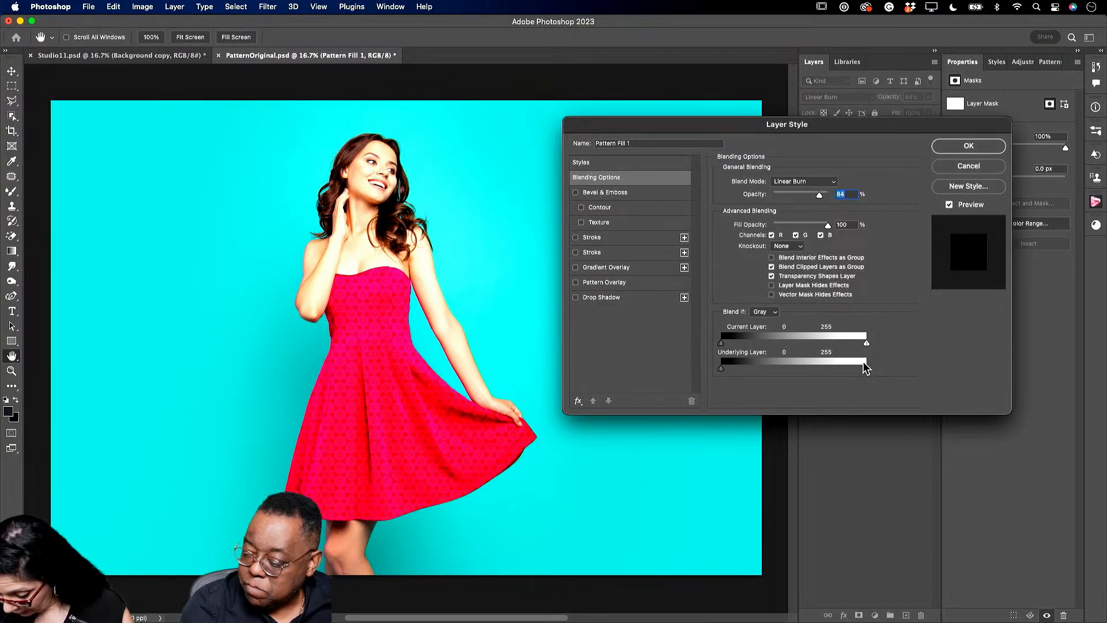
{"action": "key", "text": "alt"}
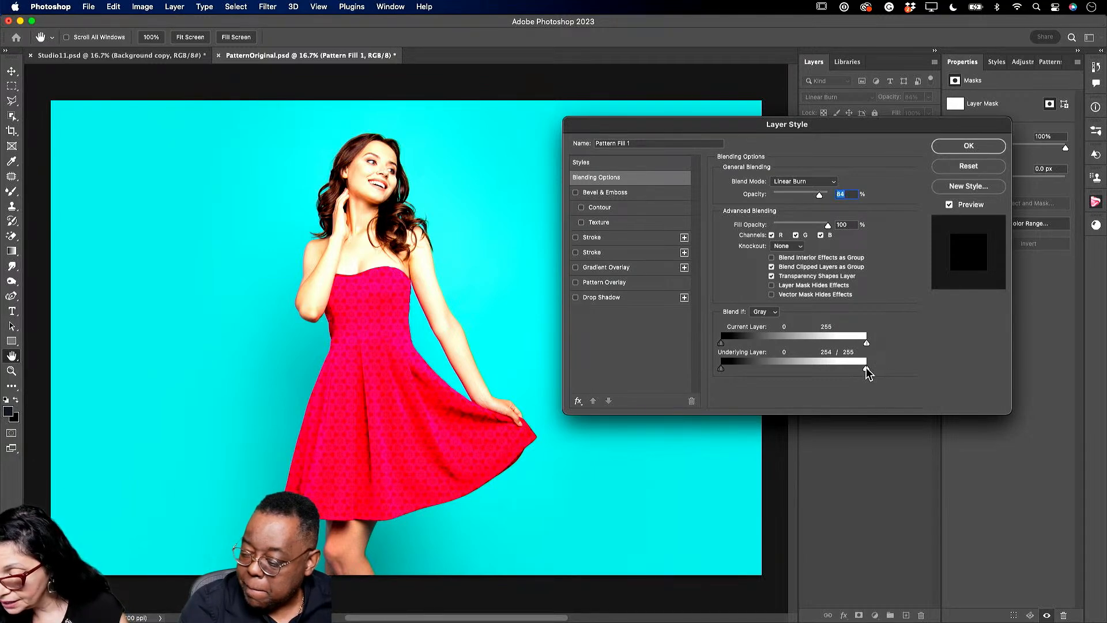
{"action": "left_click_drag", "start_coordinate": [861, 371], "coordinate": [810, 369]}
{"action": "key", "text": "alt"}
{"action": "left_click_drag", "start_coordinate": [721, 370], "coordinate": [757, 345]}
{"action": "left_click_drag", "start_coordinate": [865, 345], "coordinate": [828, 341]}
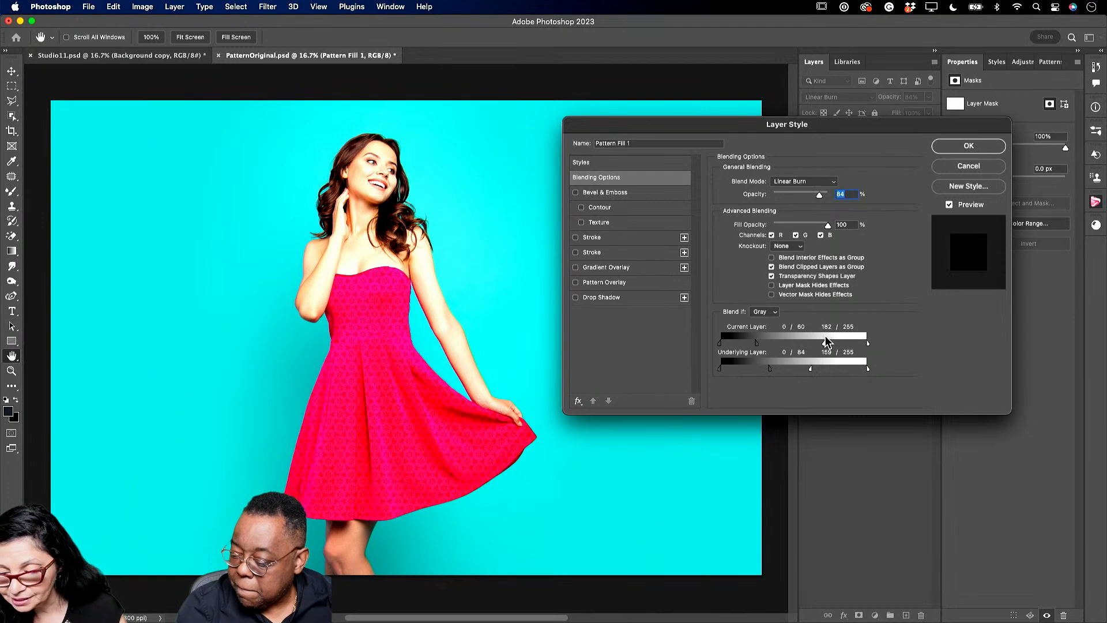
{"action": "left_click", "coordinate": [969, 146]}
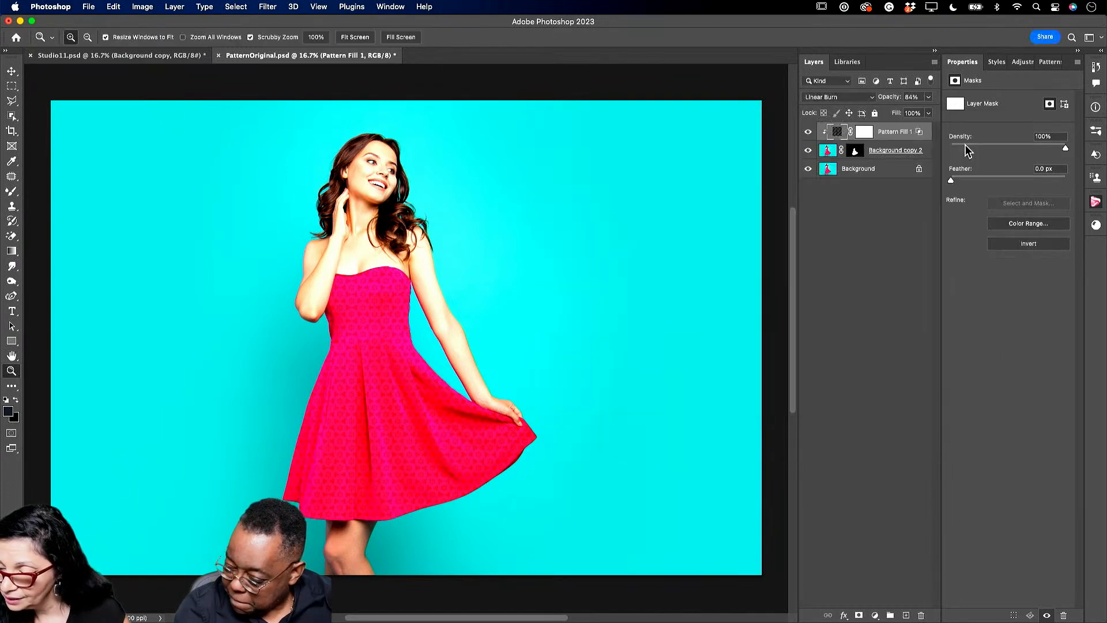
{"action": "left_click", "coordinate": [384, 344]}
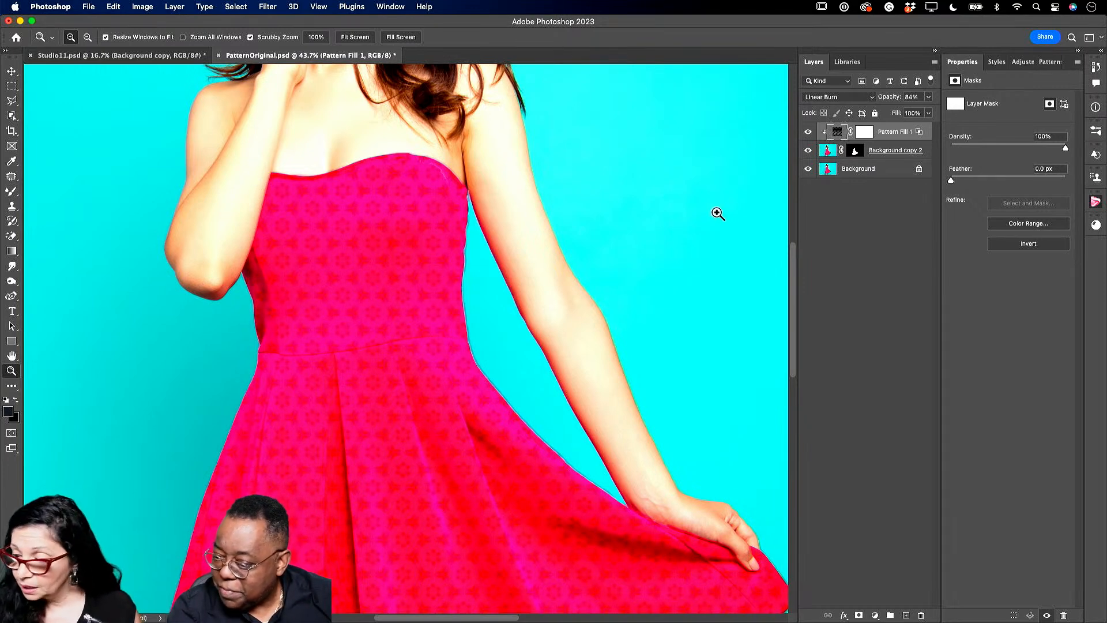
- Raise the pattern to 100% opacity and duplicate it as Pattern Fill 1 copy
{"action": "left_click", "coordinate": [928, 97]}
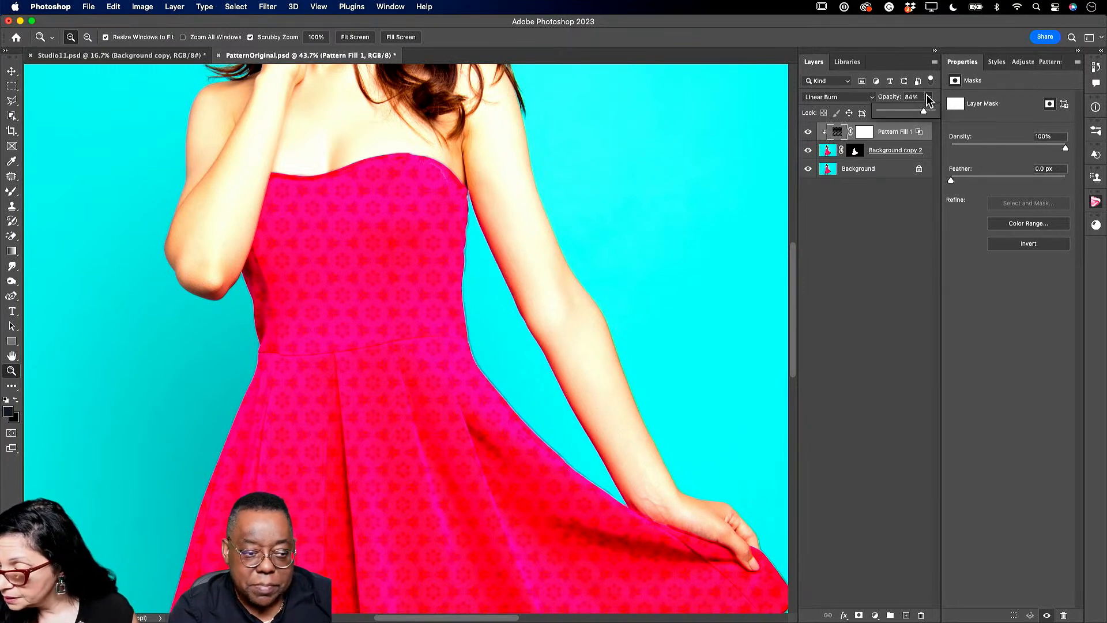
{"action": "left_click_drag", "start_coordinate": [924, 111], "coordinate": [948, 108]}
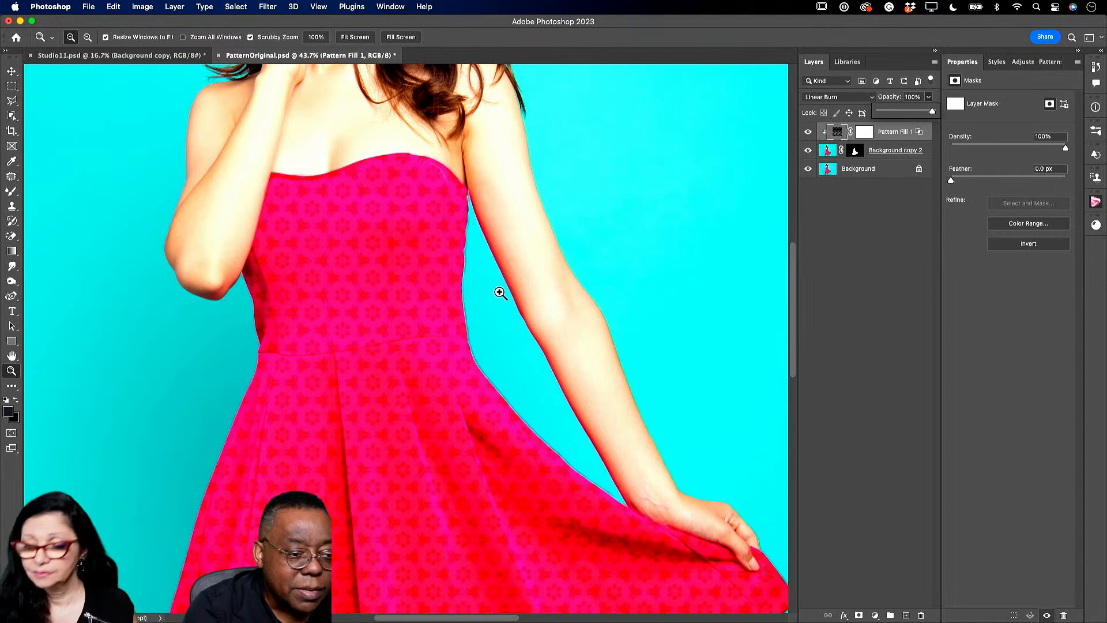
{"action": "left_click_drag", "start_coordinate": [895, 150], "coordinate": [906, 613]}
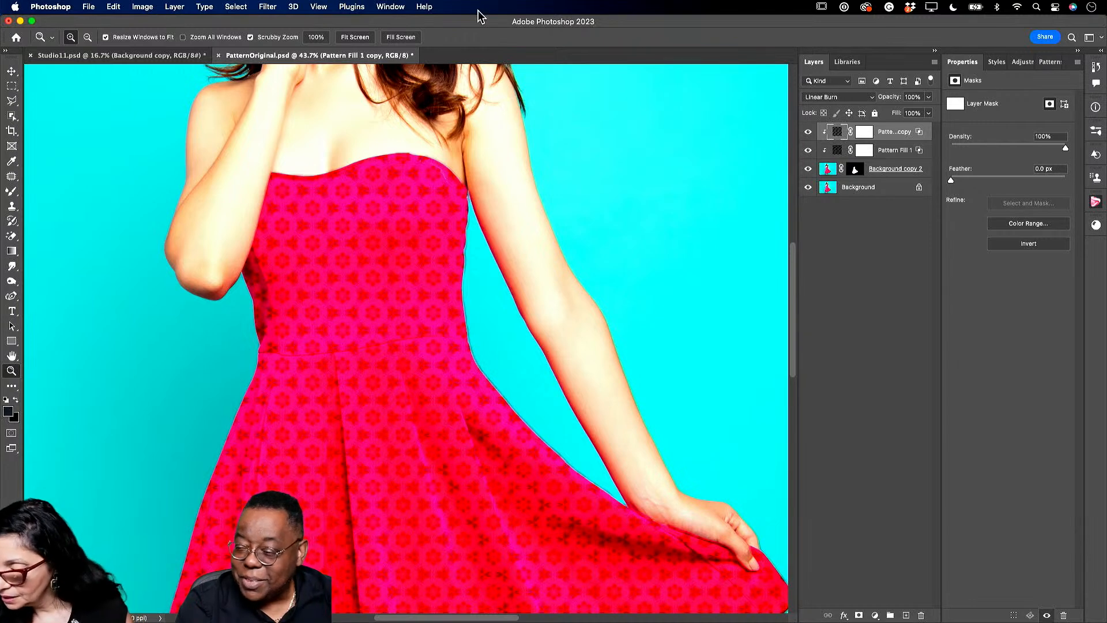
- Open the Shadow image from the Demo 2023 library's Image 14 group as a new document
{"action": "left_click", "coordinate": [847, 62]}
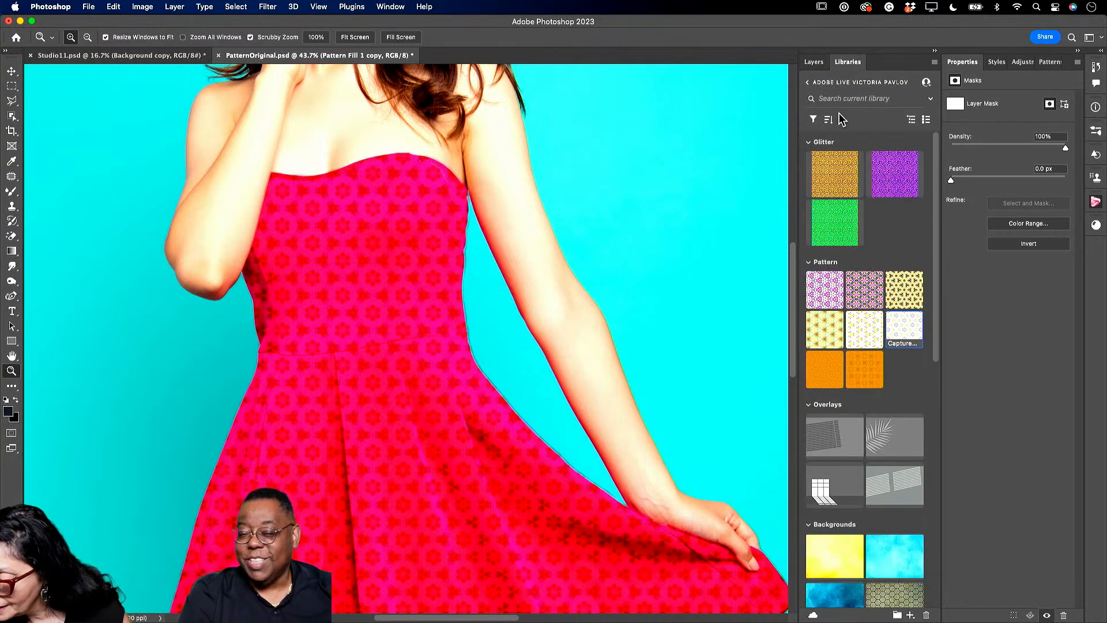
{"action": "left_click", "coordinate": [815, 63]}
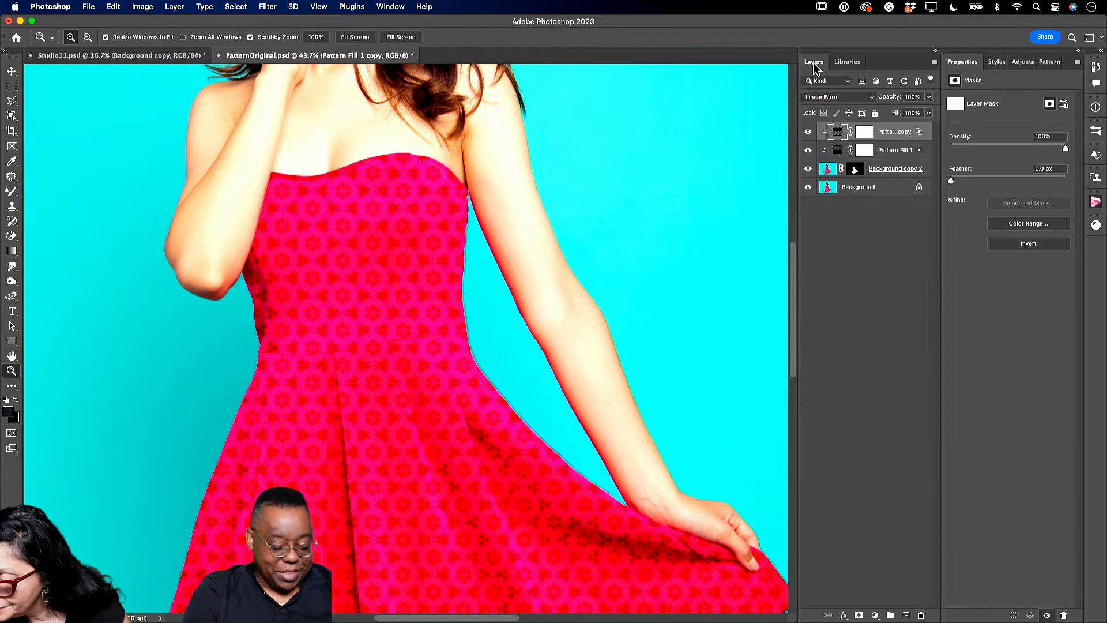
{"action": "left_click", "coordinate": [846, 63]}
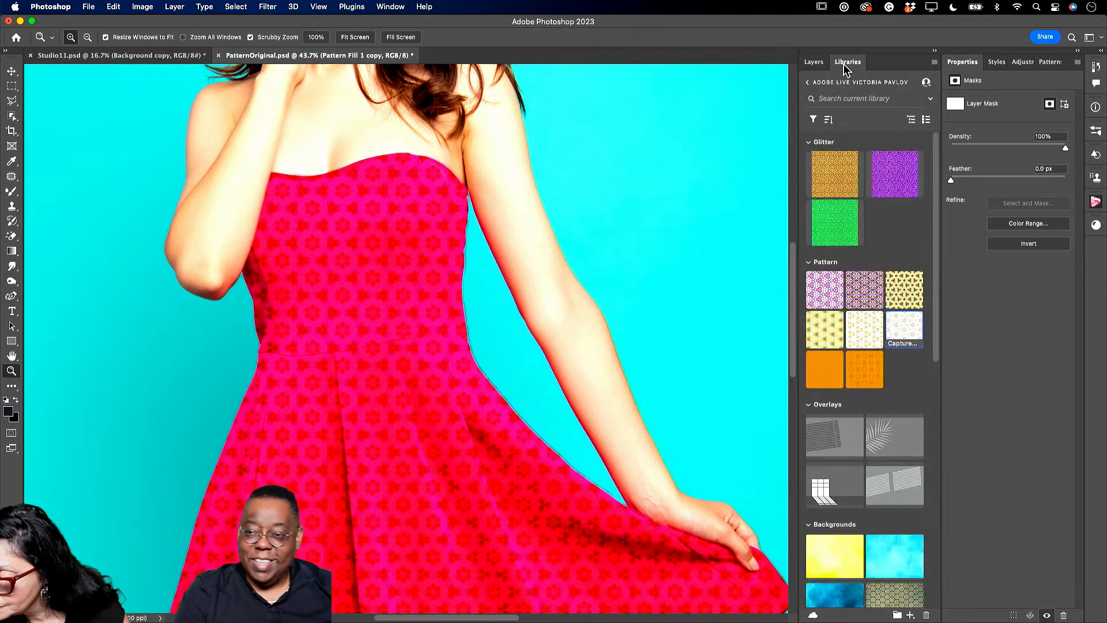
{"action": "left_click", "coordinate": [807, 83]}
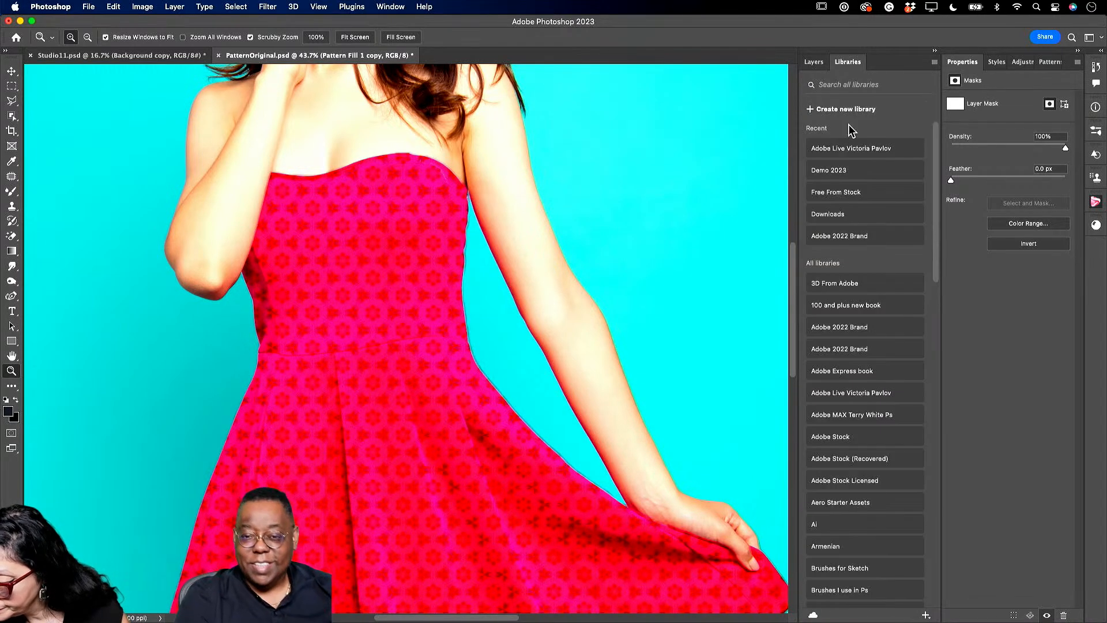
{"action": "left_click", "coordinate": [843, 172]}
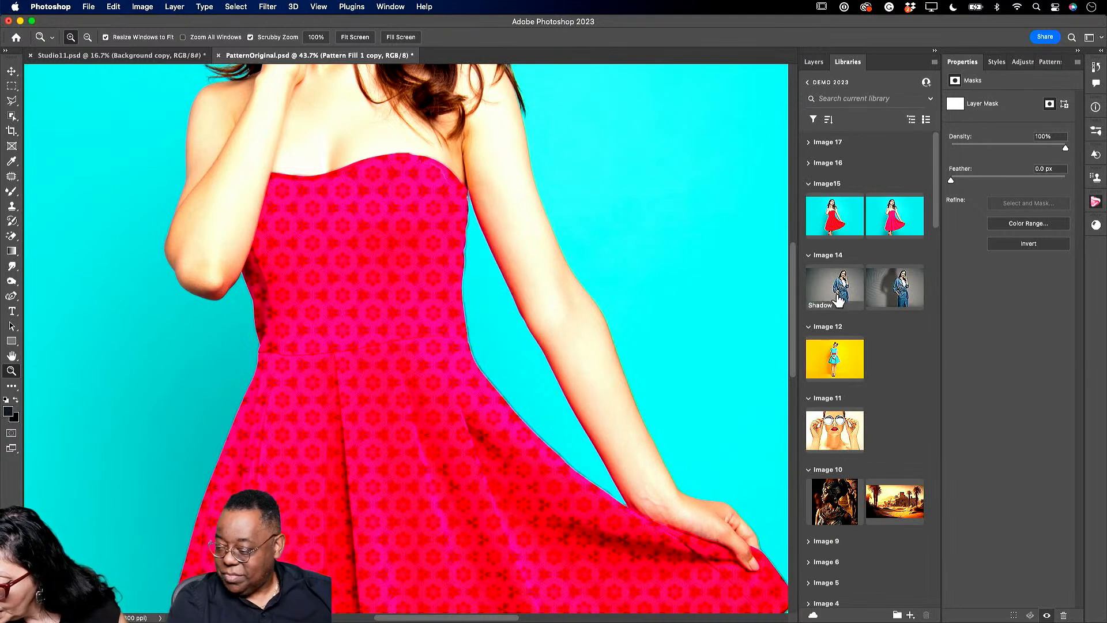
{"action": "double_click", "coordinate": [840, 288]}
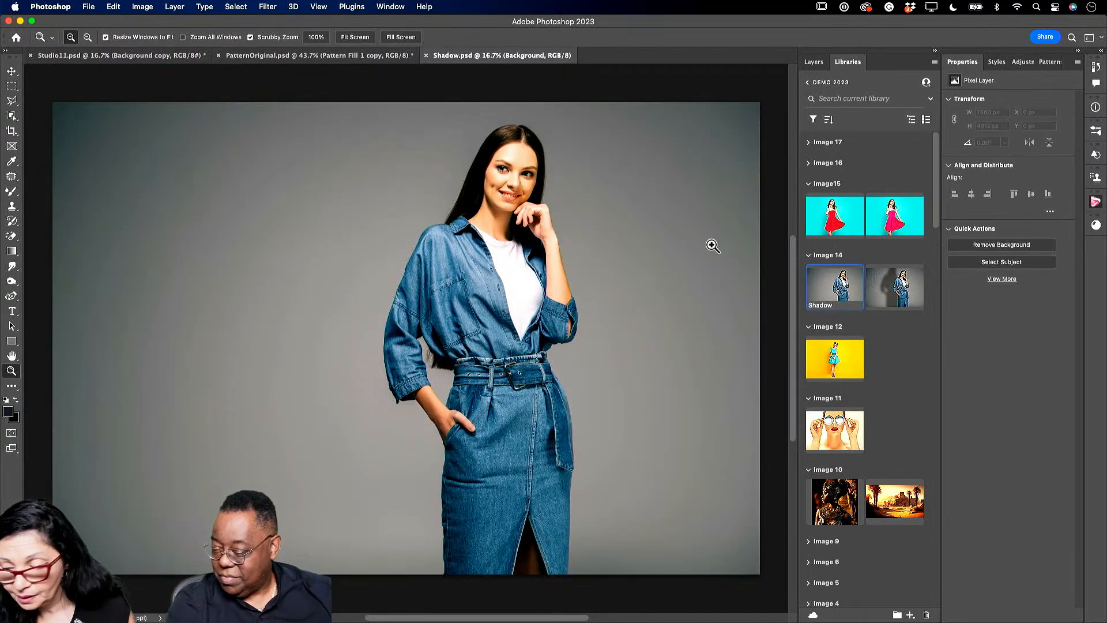
- Select the woman and output a colour-decontaminated cutout as a new layer with mask
{"action": "left_click", "coordinate": [12, 116]}
{"action": "left_click_drag", "start_coordinate": [273, 108], "coordinate": [702, 577]}
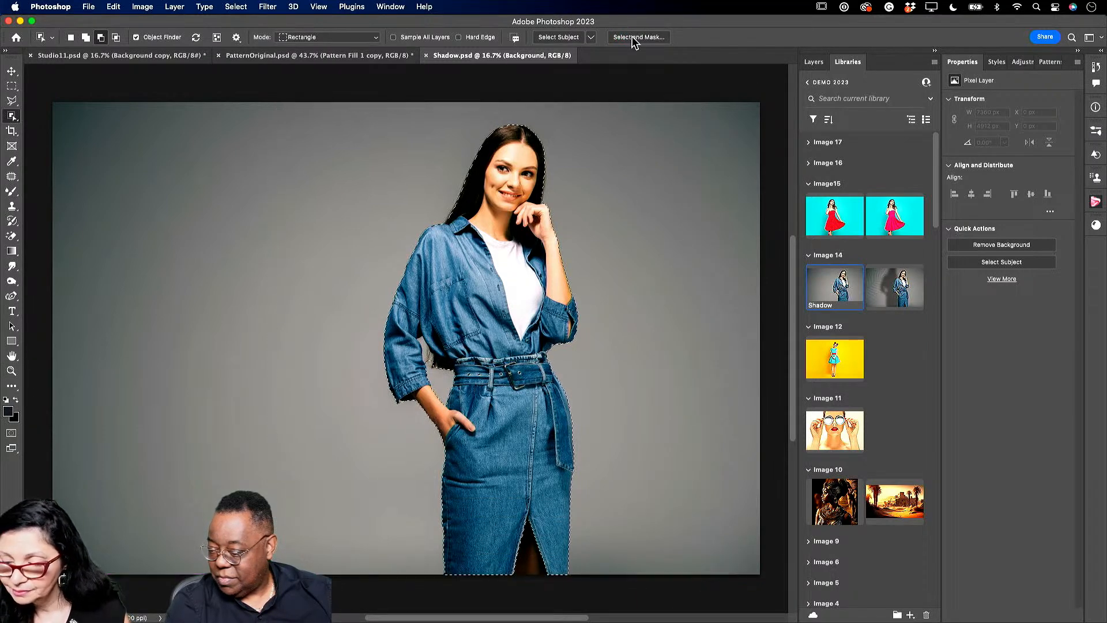
{"action": "key", "text": "super+alt+r"}
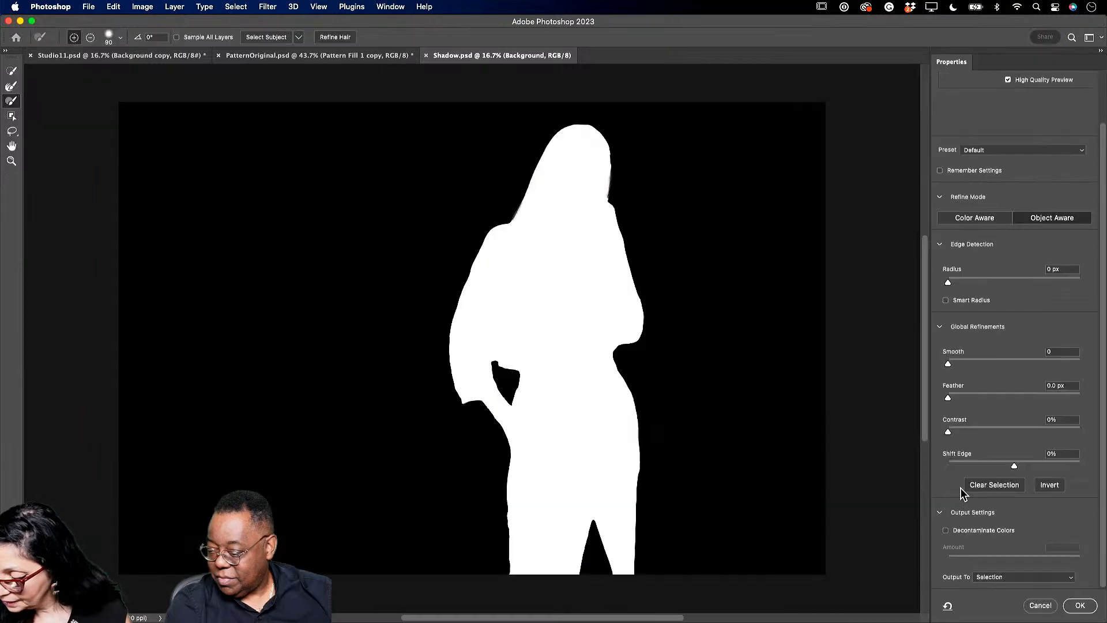
{"action": "left_click", "coordinate": [947, 530]}
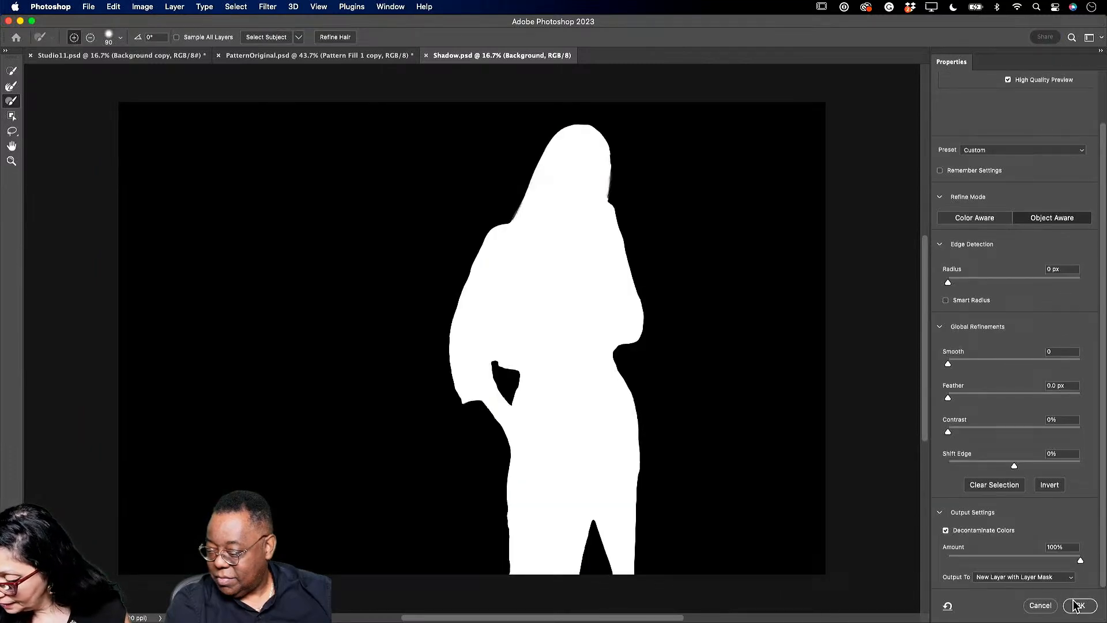
{"action": "left_click", "coordinate": [1079, 605]}
- Turn the Background layer's visibility back on to show the grey backdrop
{"action": "left_click", "coordinate": [814, 62]}
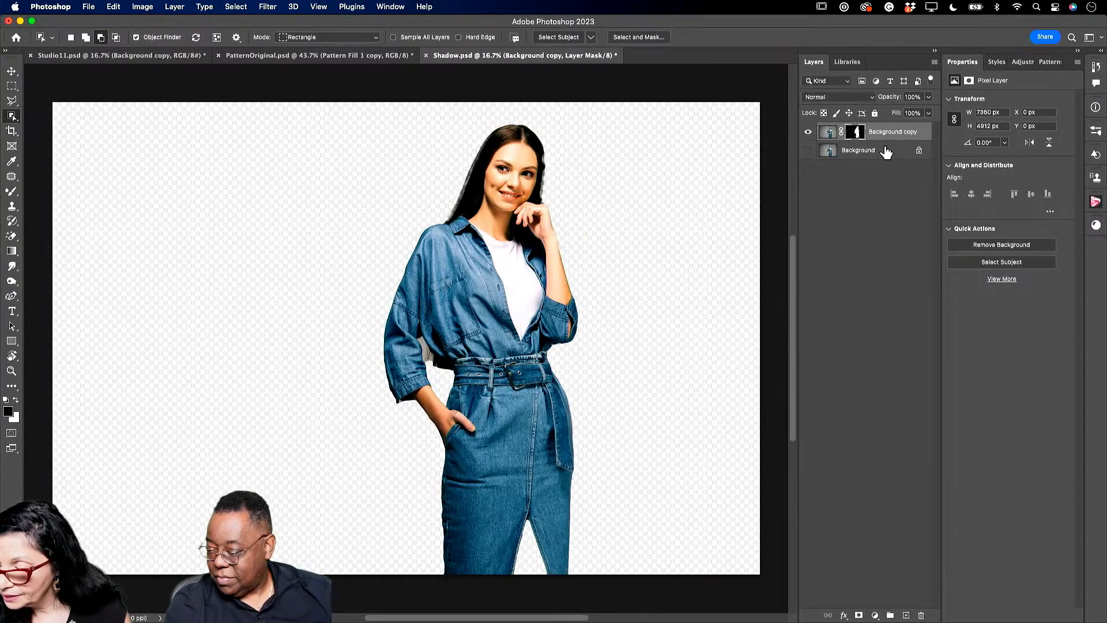
{"action": "left_click", "coordinate": [890, 151]}
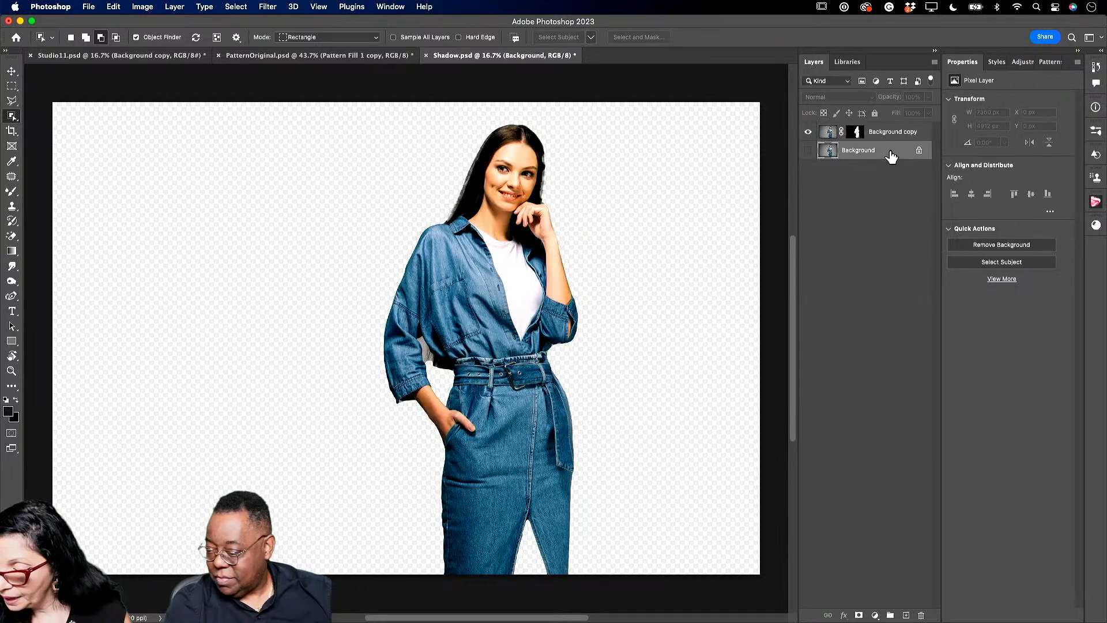
{"action": "left_click", "coordinate": [808, 149]}
- Place the Nature palm-leaf overlay from the Libraries panel onto the image, positioned up and right
{"action": "left_click", "coordinate": [837, 61]}
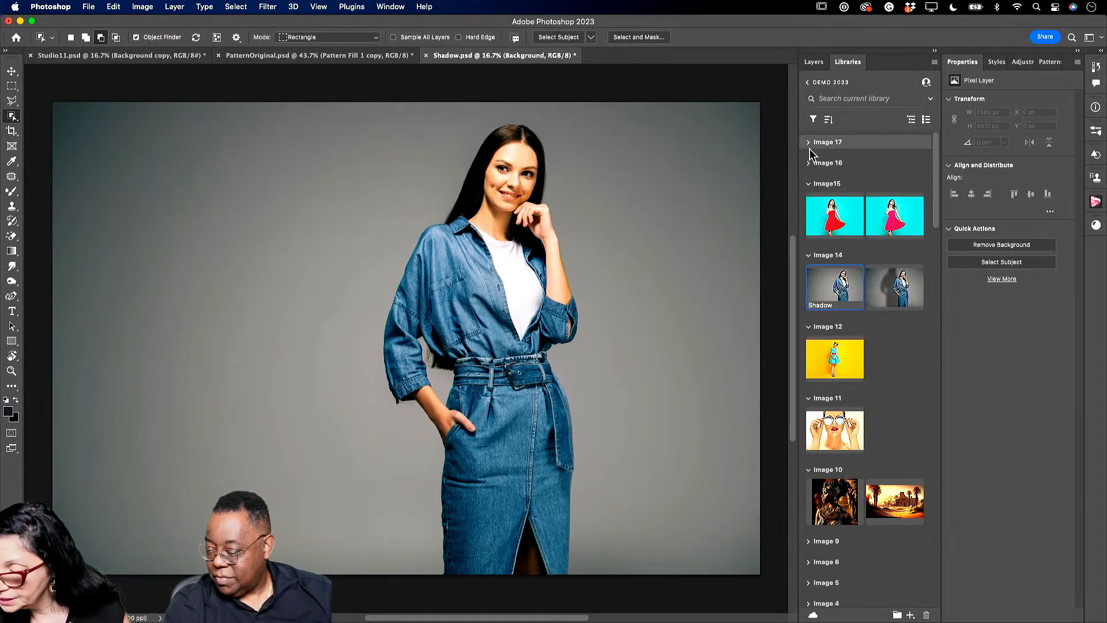
{"action": "left_click", "coordinate": [809, 85]}
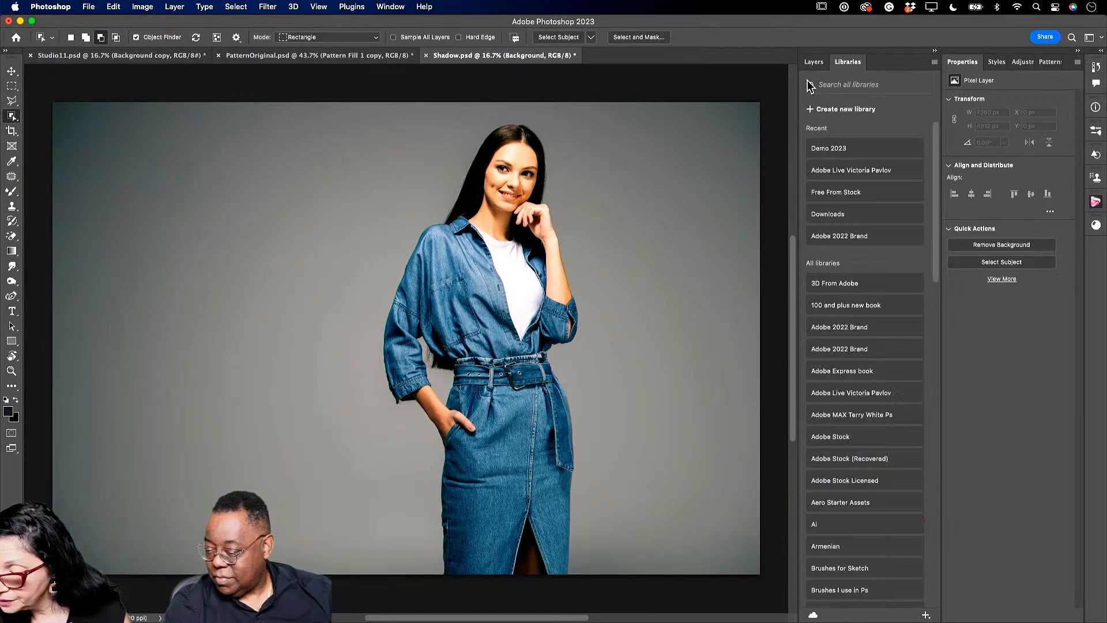
{"action": "left_click", "coordinate": [835, 170]}
{"action": "left_click_drag", "start_coordinate": [898, 440], "coordinate": [228, 379]}
{"action": "left_click_drag", "start_coordinate": [181, 302], "coordinate": [346, 261]}
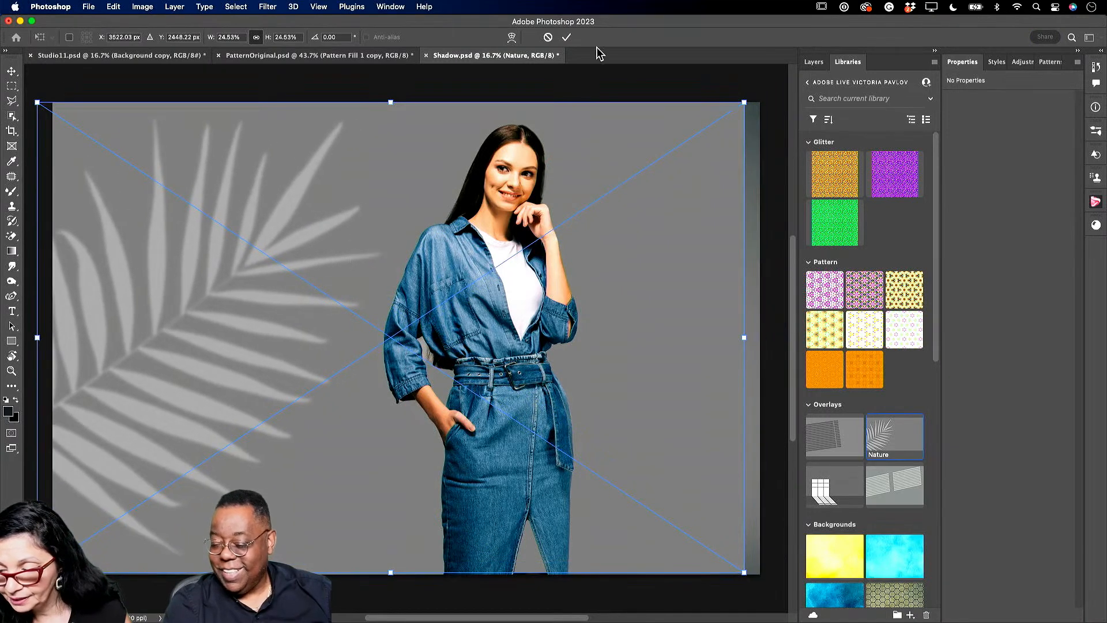
{"action": "left_click", "coordinate": [567, 37]}
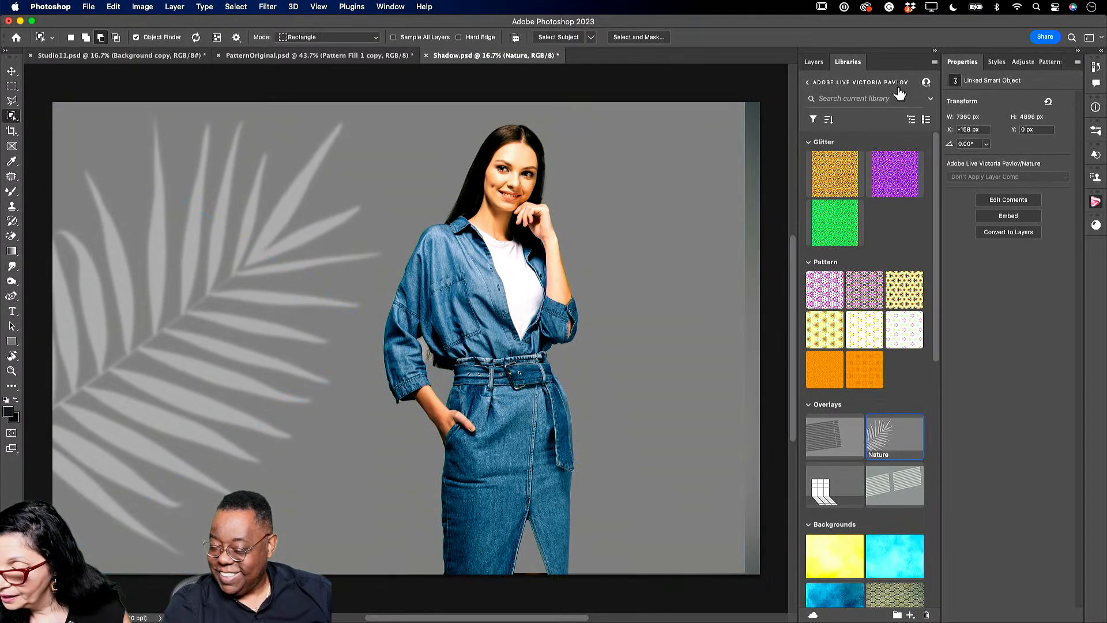
- Set the Nature layer to Overlay blend mode and rasterize it
{"action": "left_click", "coordinate": [815, 62]}
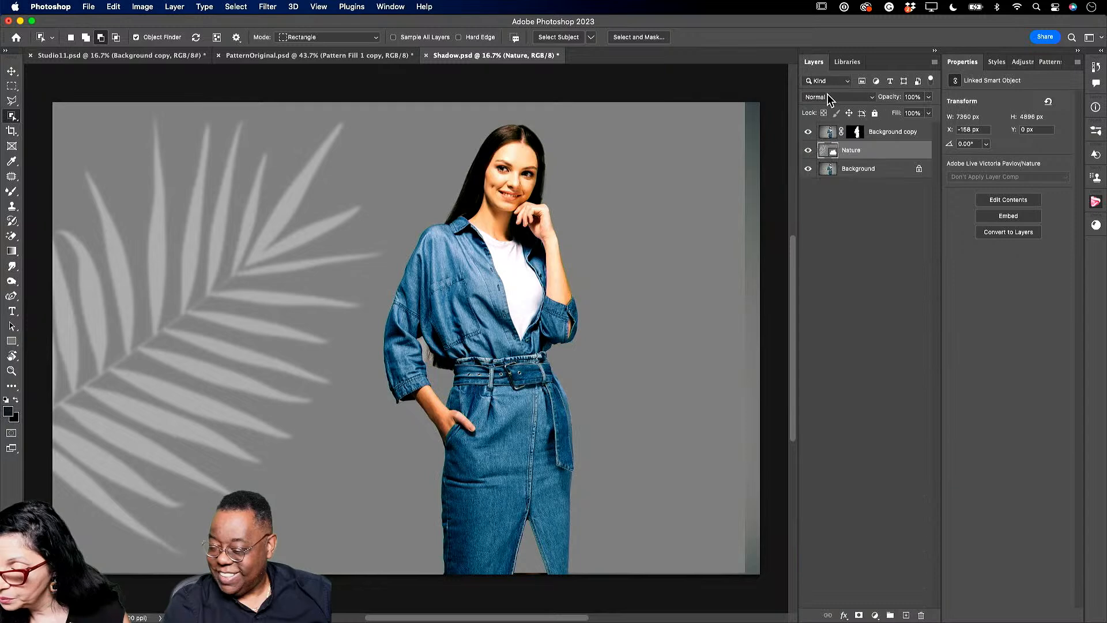
{"action": "left_click", "coordinate": [829, 97]}
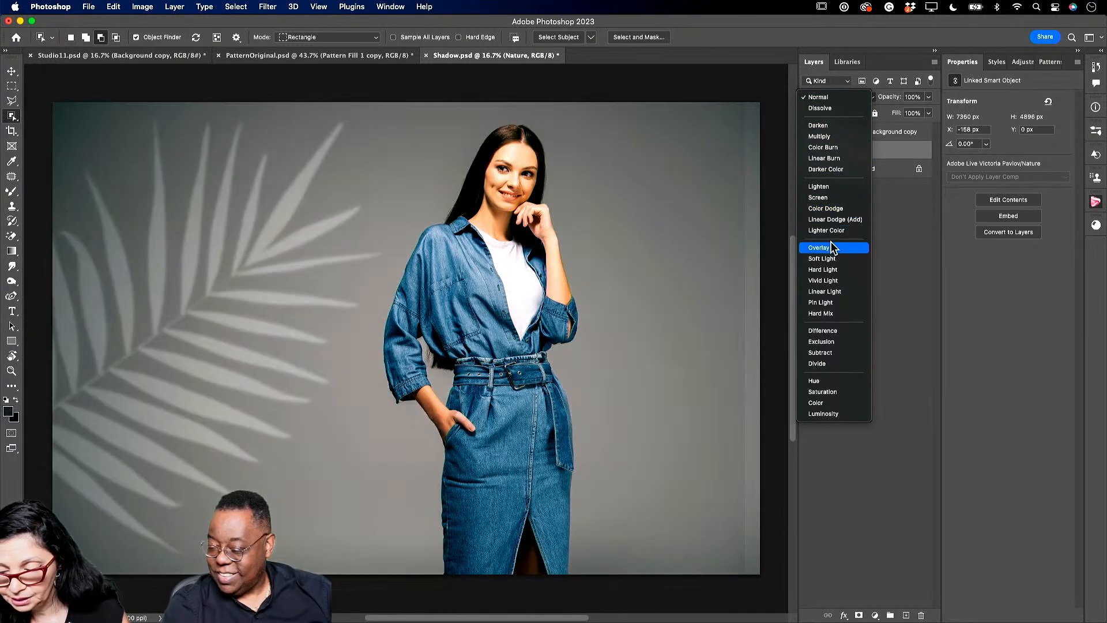
{"action": "left_click", "coordinate": [832, 247]}
{"action": "right_click", "coordinate": [865, 151]}
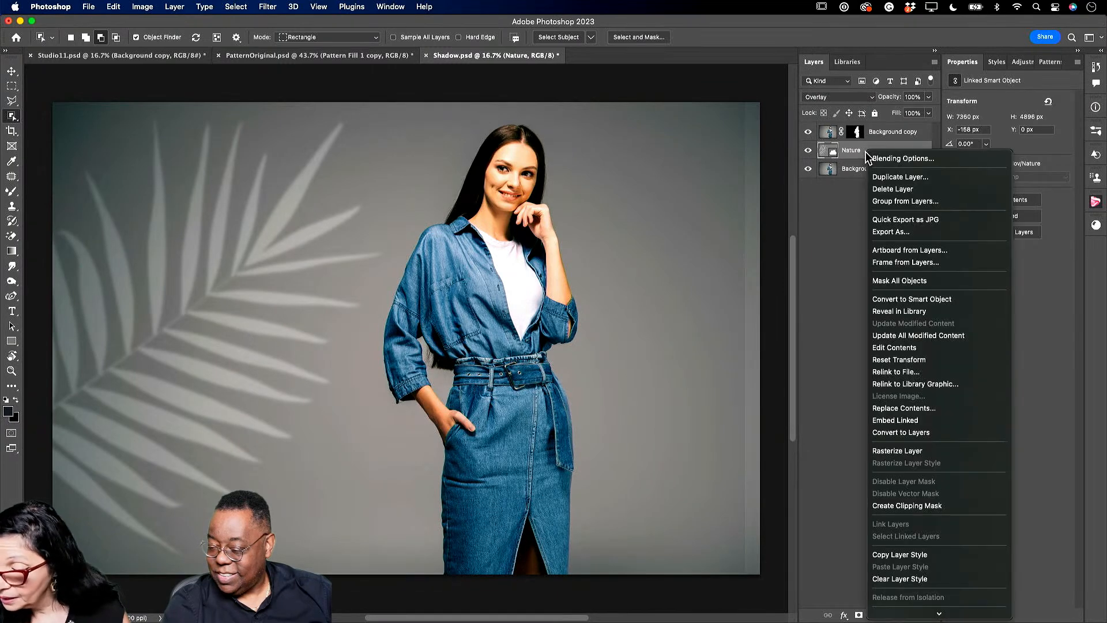
{"action": "left_click", "coordinate": [920, 451]}
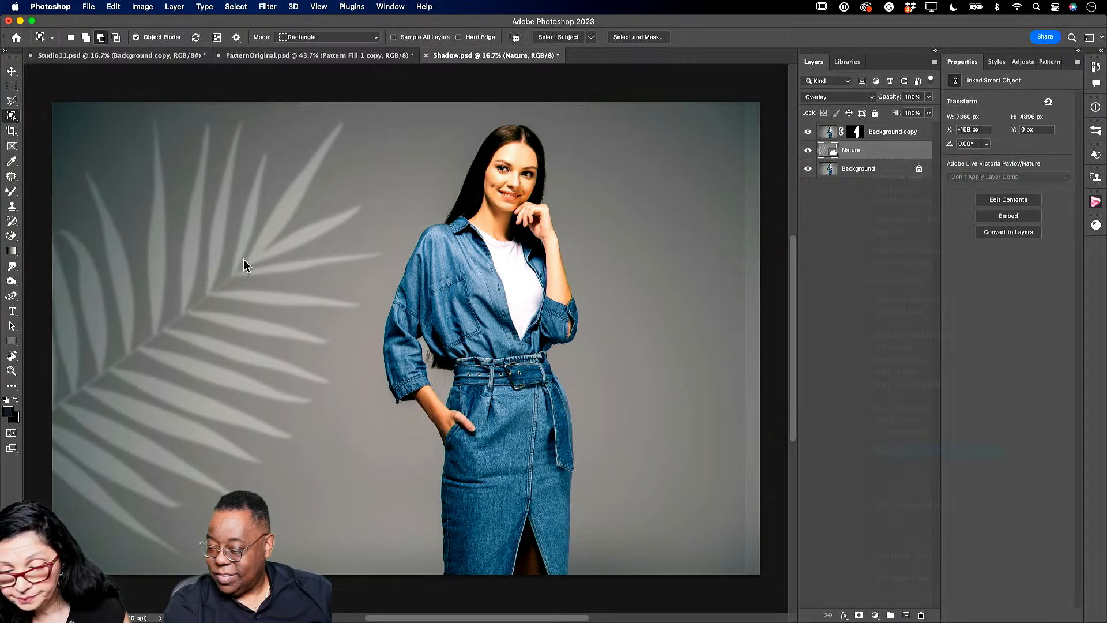
- Erase the grey around the palm leaf with the Magic Eraser and fade the layer to 46%
{"action": "left_click", "coordinate": [12, 236]}
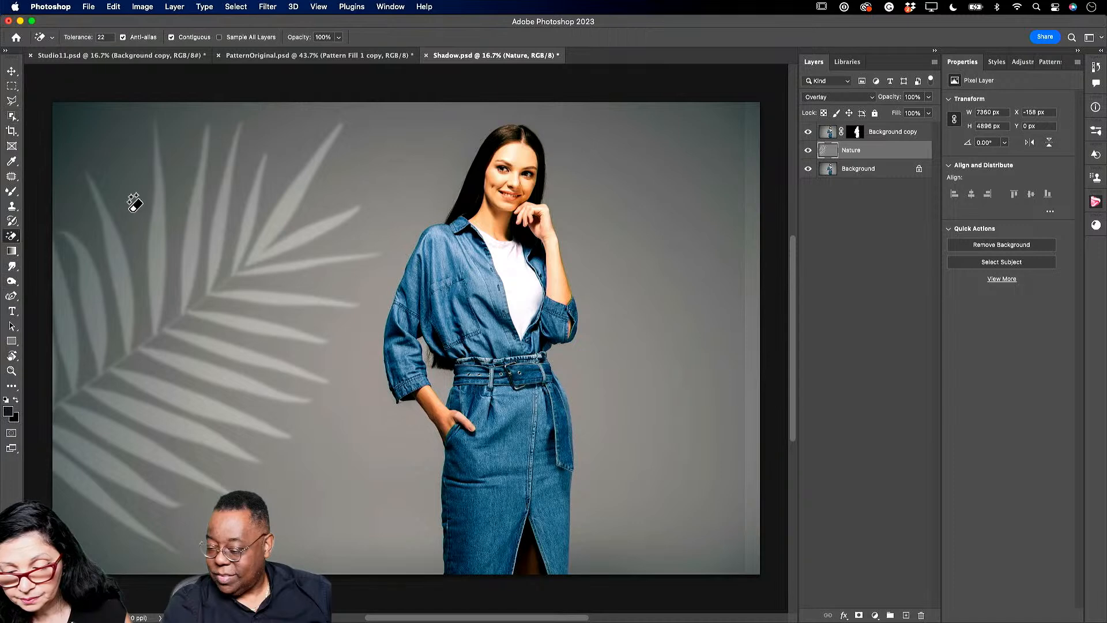
{"action": "left_click", "coordinate": [405, 168]}
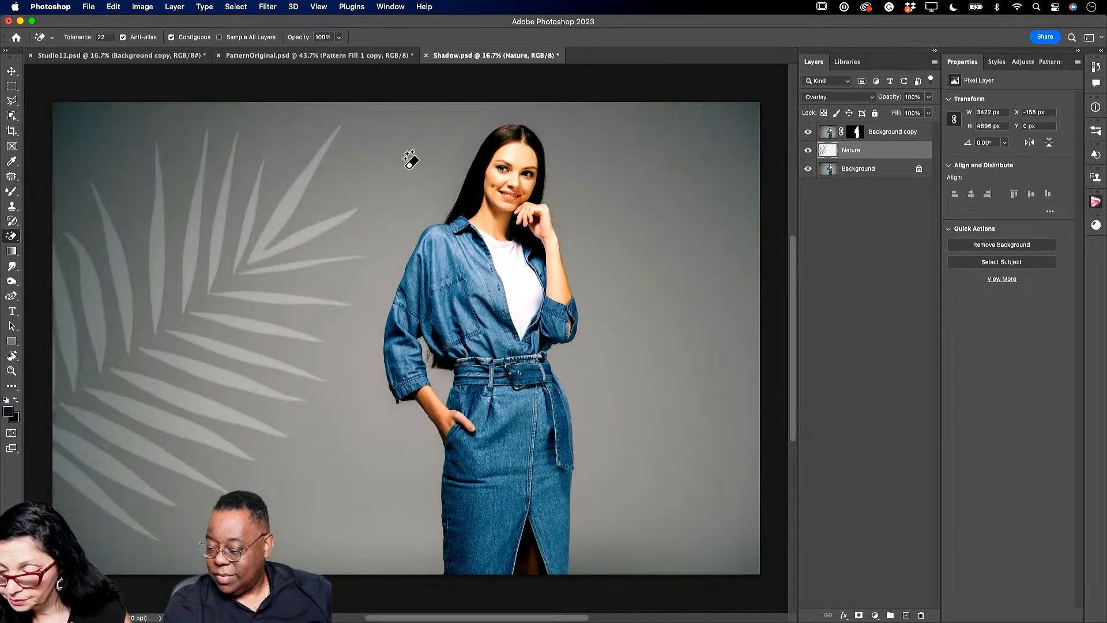
{"action": "left_click", "coordinate": [928, 97]}
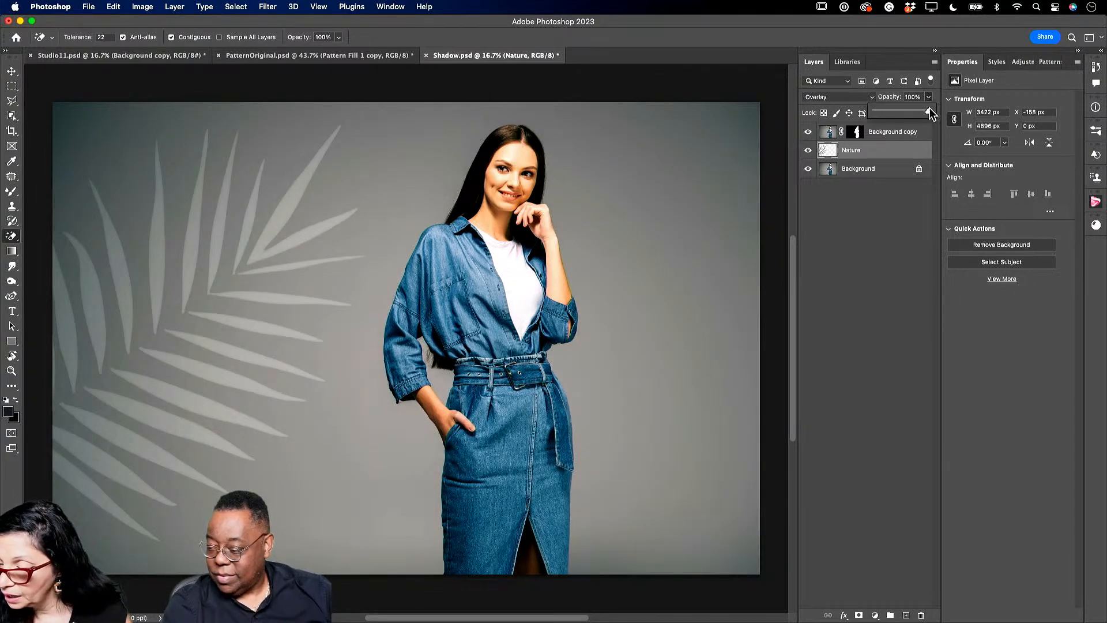
{"action": "left_click_drag", "start_coordinate": [929, 116], "coordinate": [900, 111]}
- Soften the leaf layer with a Gaussian Blur of about 5.6 pixels
{"action": "left_click", "coordinate": [272, 7]}
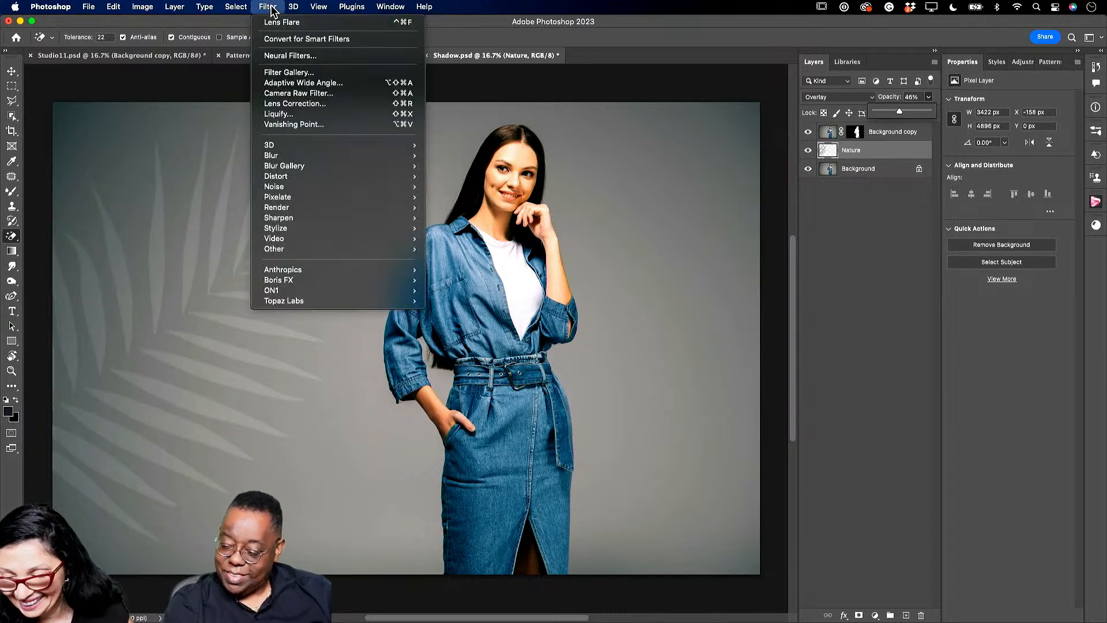
{"action": "mouse_move", "coordinate": [314, 157]}
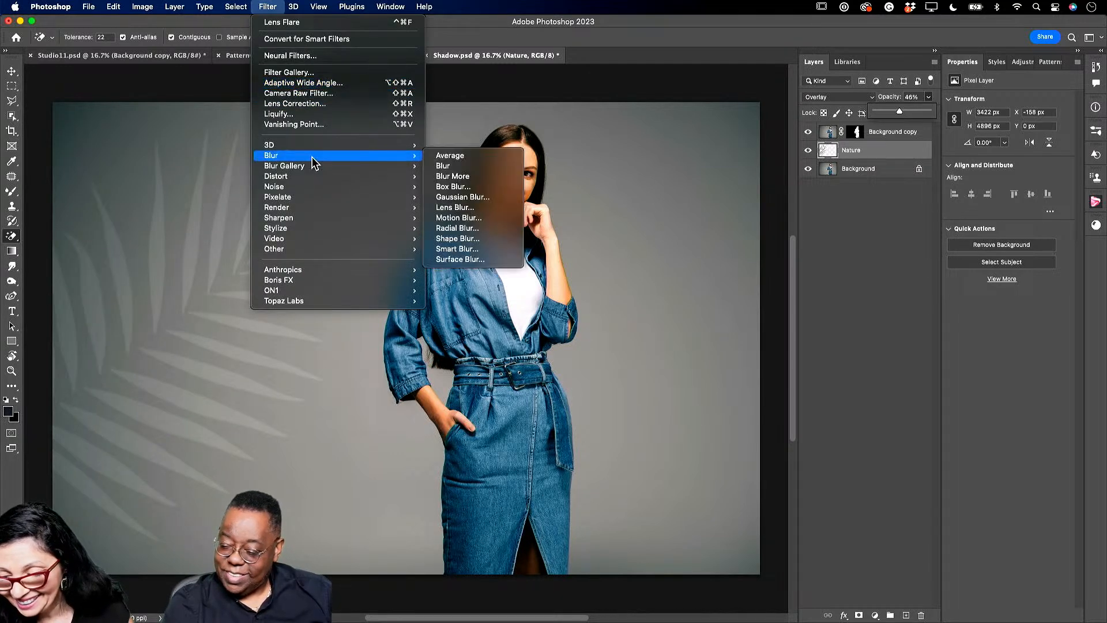
{"action": "left_click", "coordinate": [474, 199]}
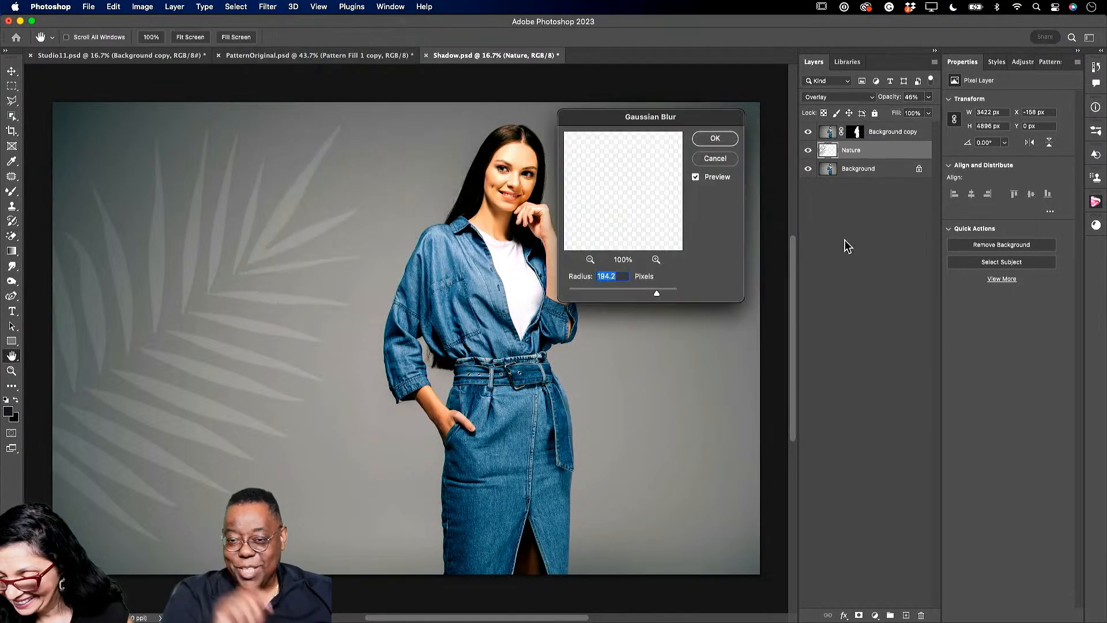
{"action": "left_click_drag", "start_coordinate": [607, 292], "coordinate": [599, 291]}
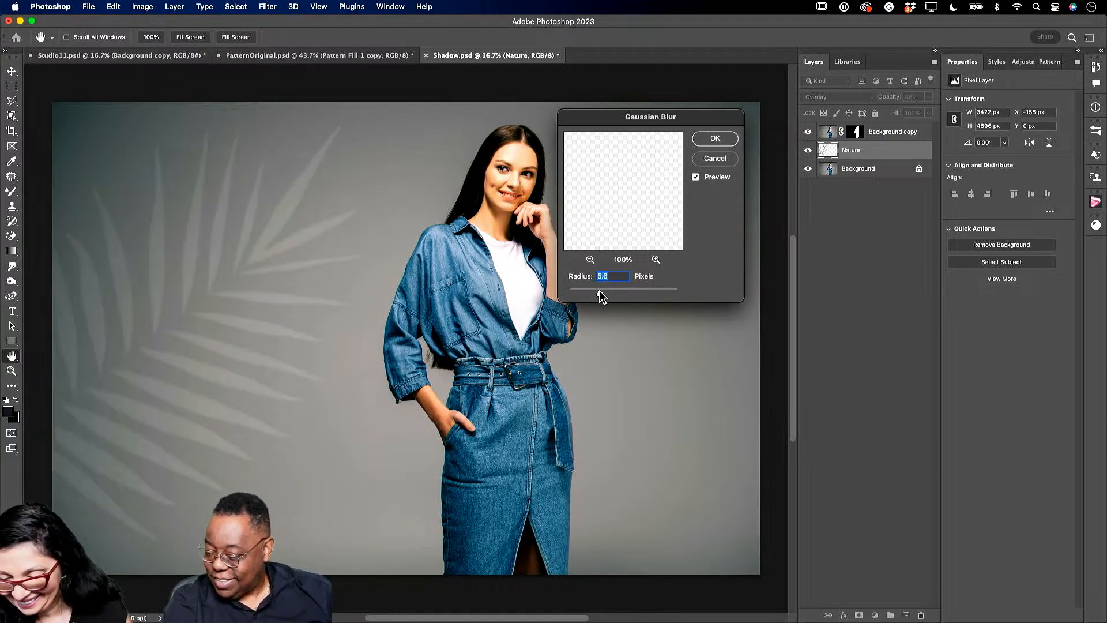
{"action": "left_click", "coordinate": [716, 139]}
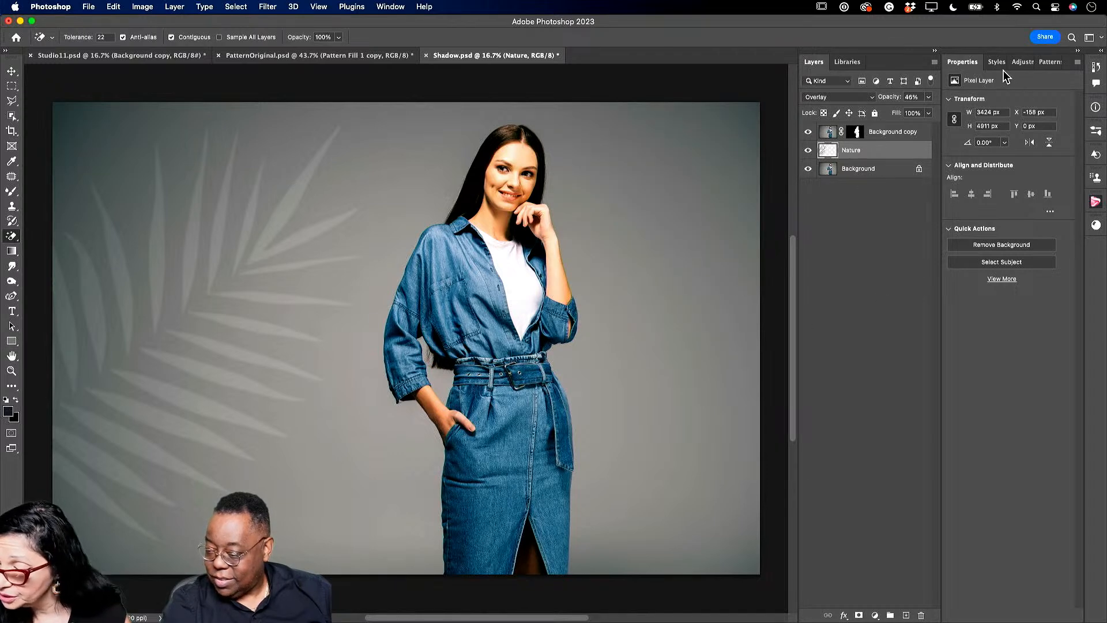
- Add a Color Balance layer clipped to Nature with midtones at +100, +7 and -32
{"action": "left_click", "coordinate": [1022, 62]}
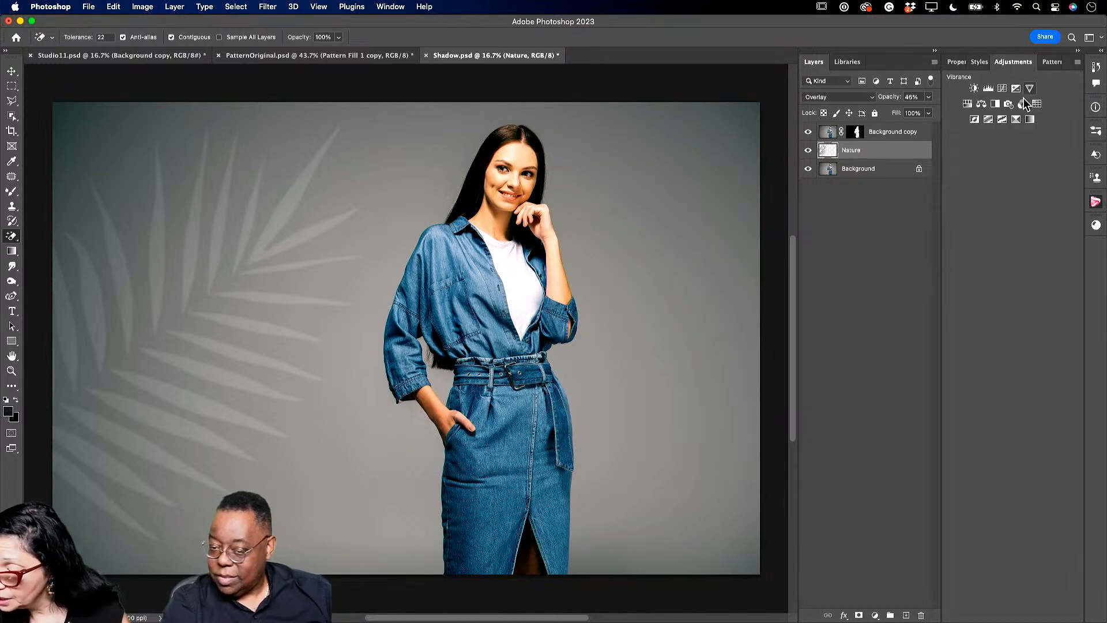
{"action": "left_click", "coordinate": [981, 103]}
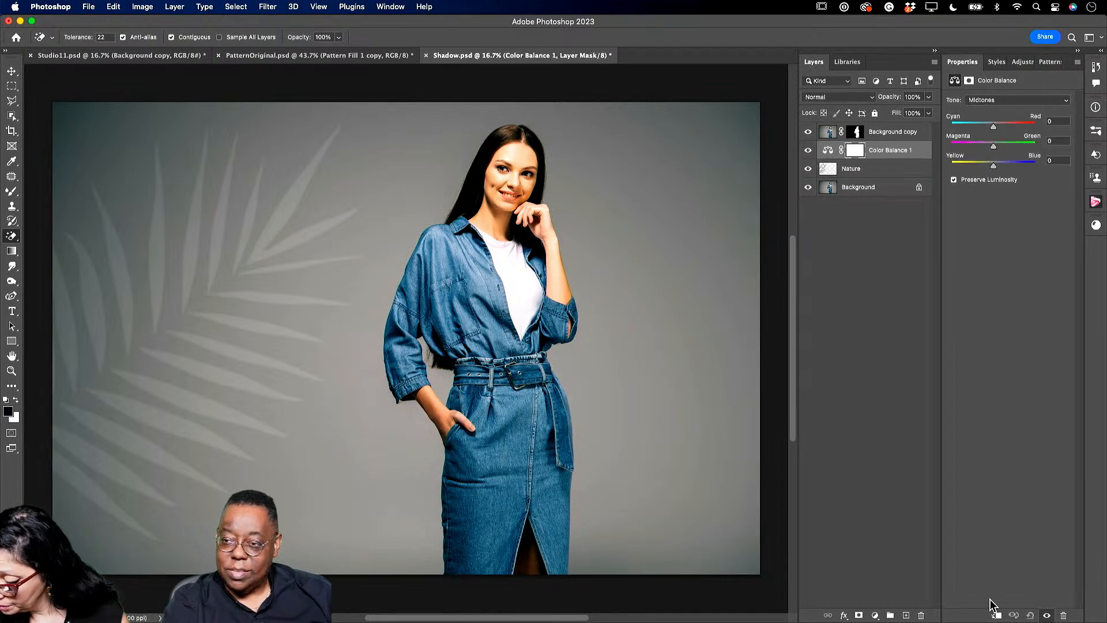
{"action": "left_click", "coordinate": [997, 615]}
{"action": "left_click_drag", "start_coordinate": [995, 122], "coordinate": [990, 170]}
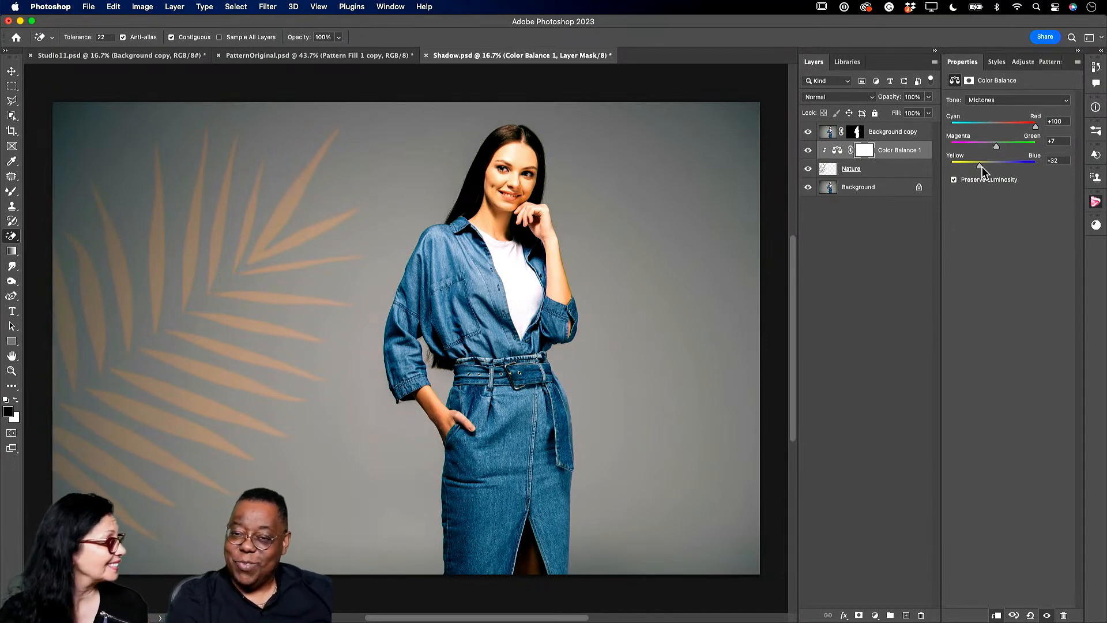
- Browse to the Demo 2023 library and expand the Image 5, Image 6 and Image 9 groups
{"action": "left_click", "coordinate": [844, 63]}
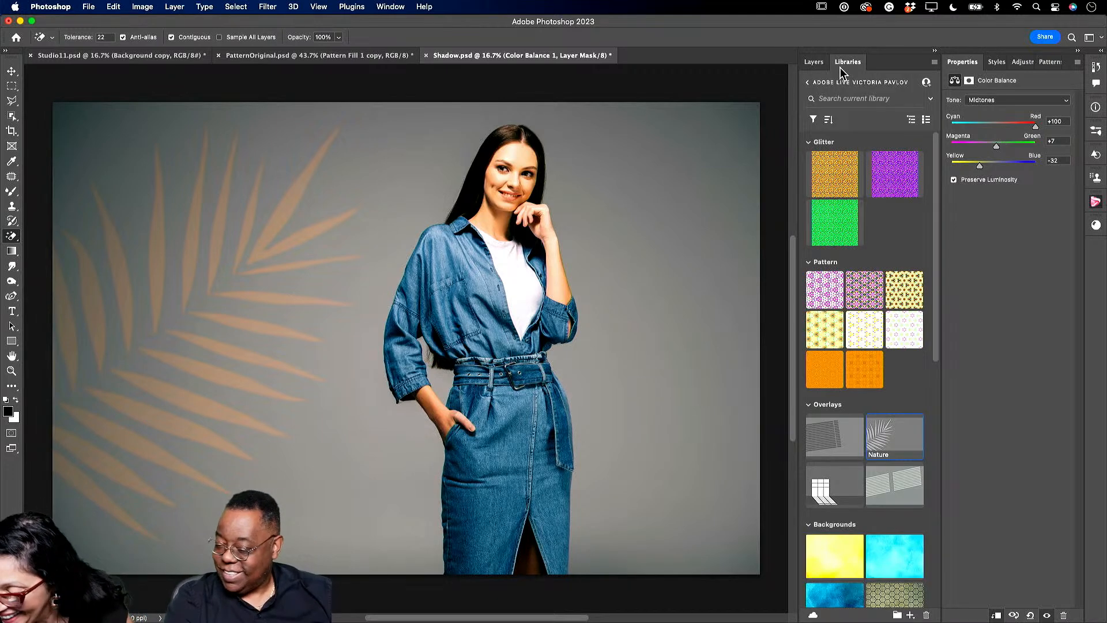
{"action": "left_click", "coordinate": [808, 83]}
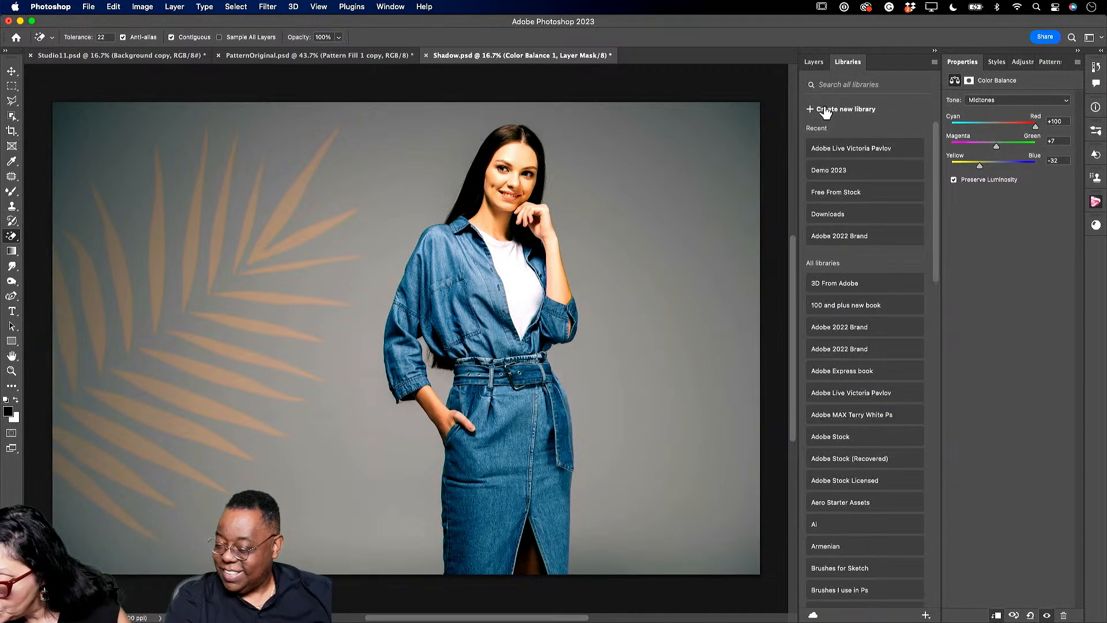
{"action": "left_click", "coordinate": [839, 173]}
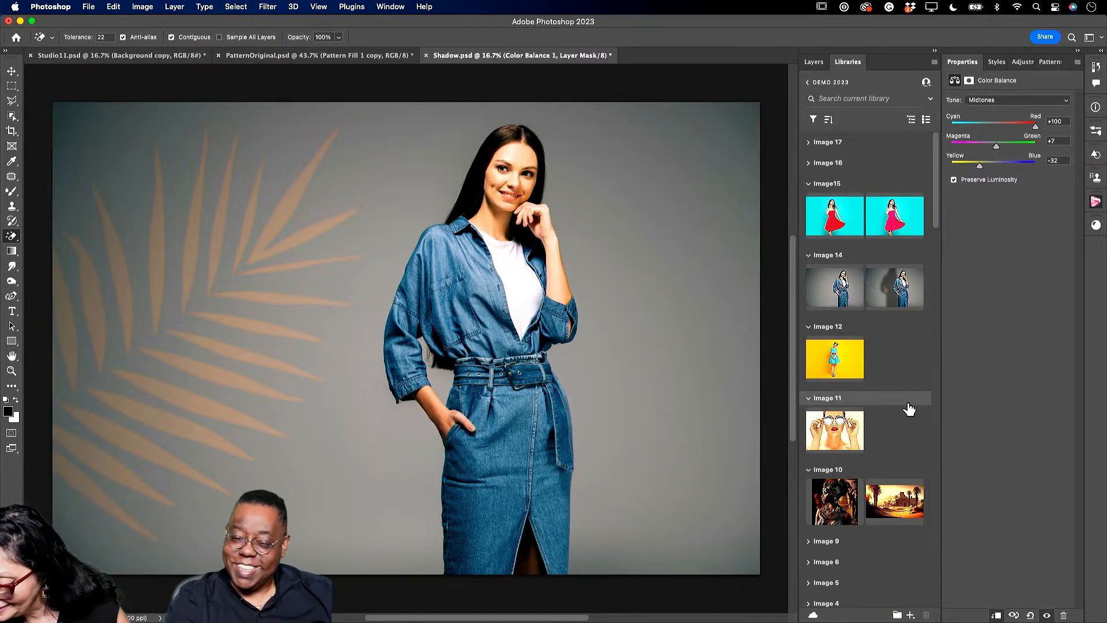
{"action": "scroll", "coordinate": [908, 409], "scroll_direction": "down", "scroll_amount": 5}
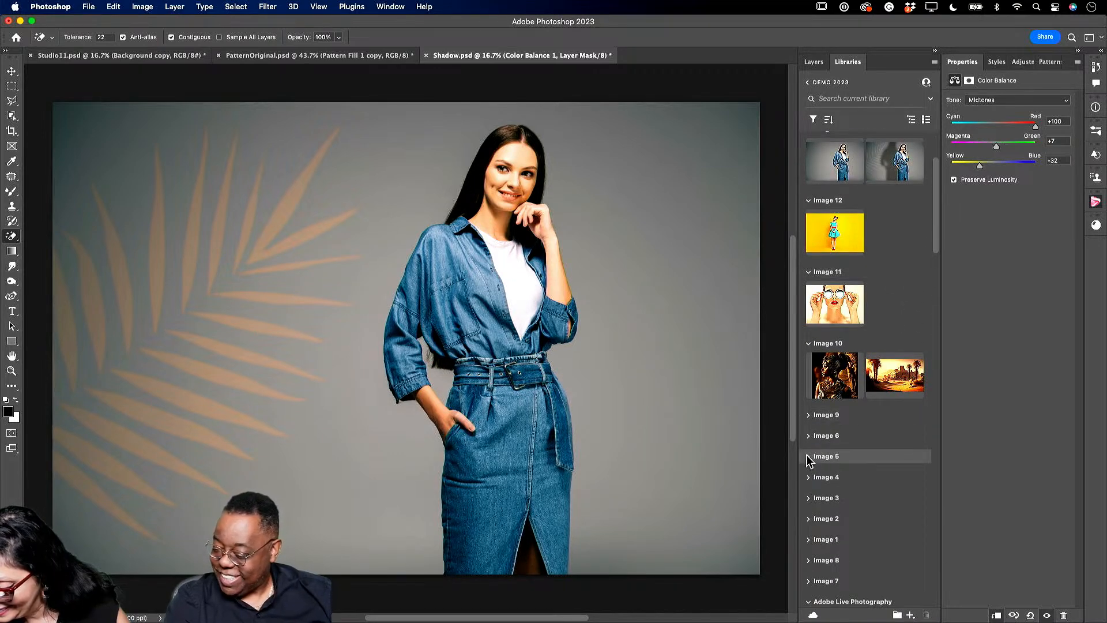
{"action": "left_click", "coordinate": [807, 456]}
{"action": "left_click", "coordinate": [808, 436]}
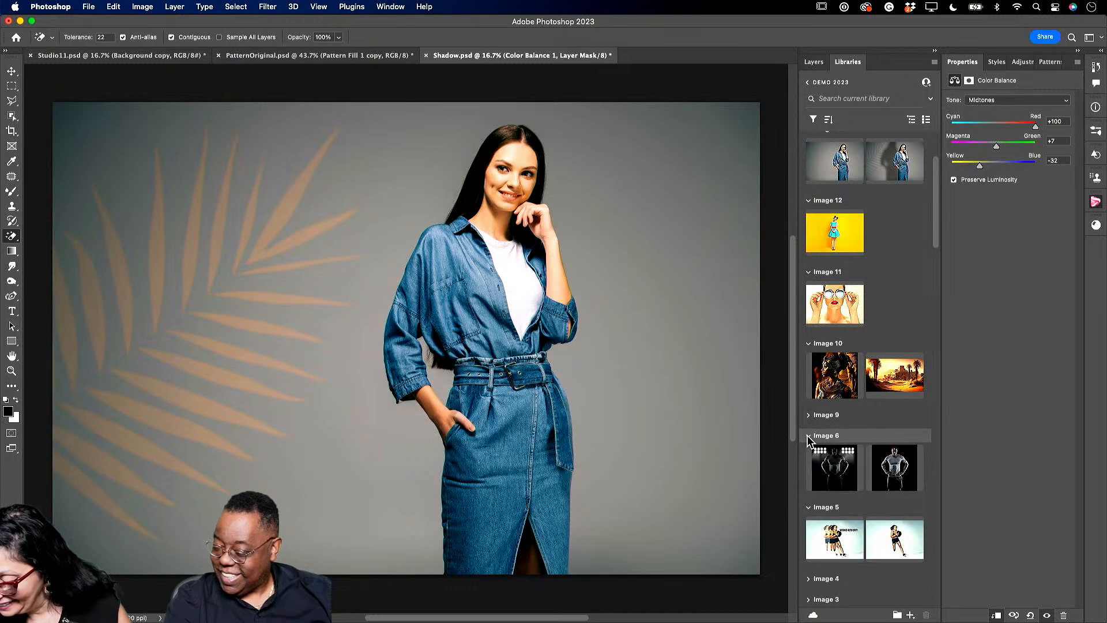
{"action": "left_click", "coordinate": [809, 415]}
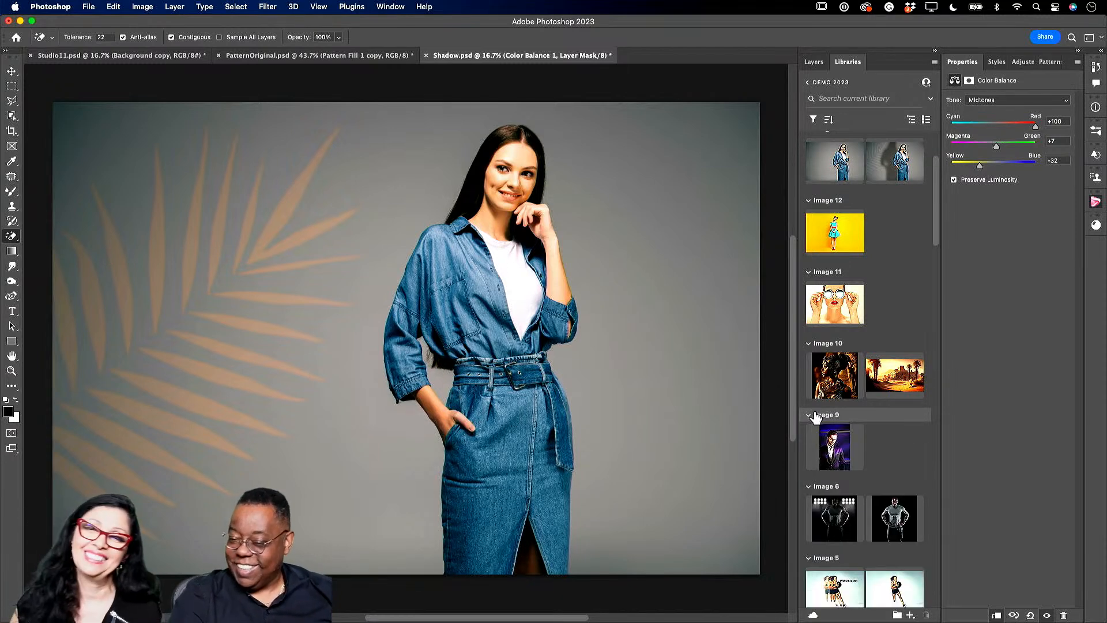